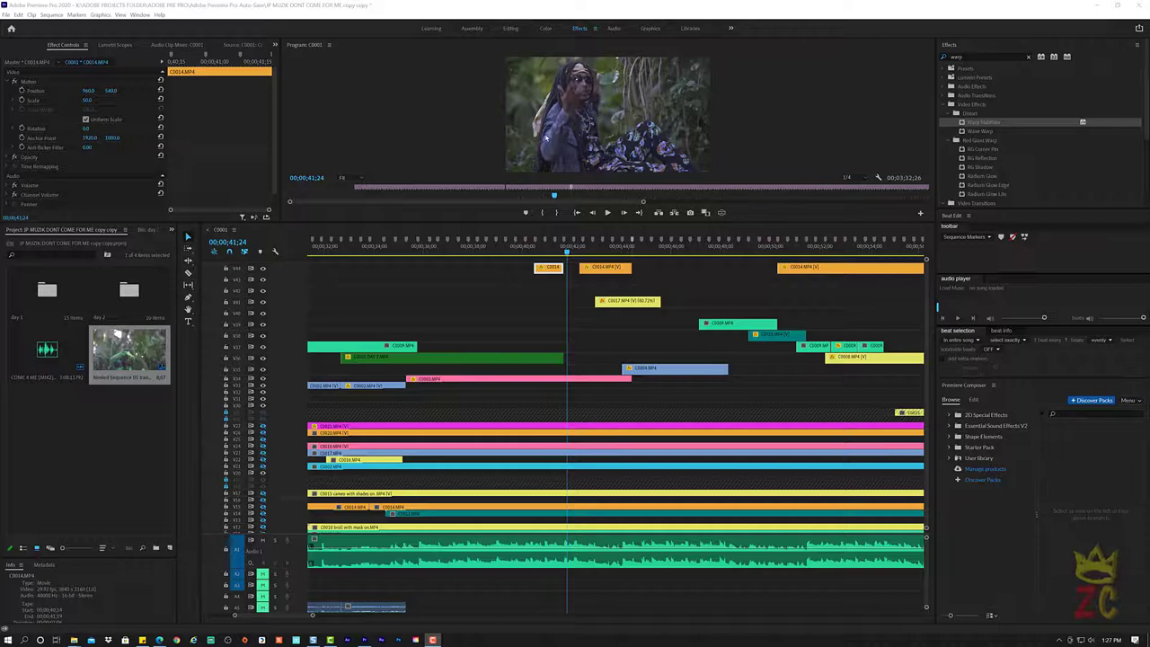
# Zoom the timeline out to show the whole edit and return the playhead near the sequence start
pyautogui.click(503, 255)
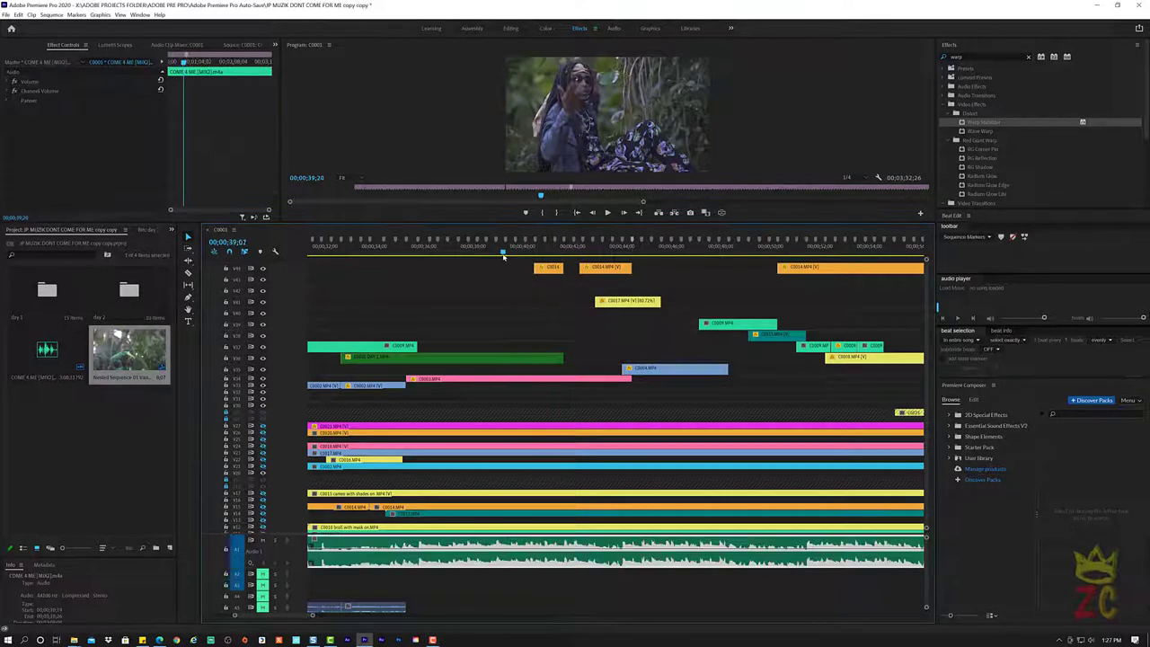
pyautogui.moveTo(386, 257); pyautogui.dragTo(325, 287)
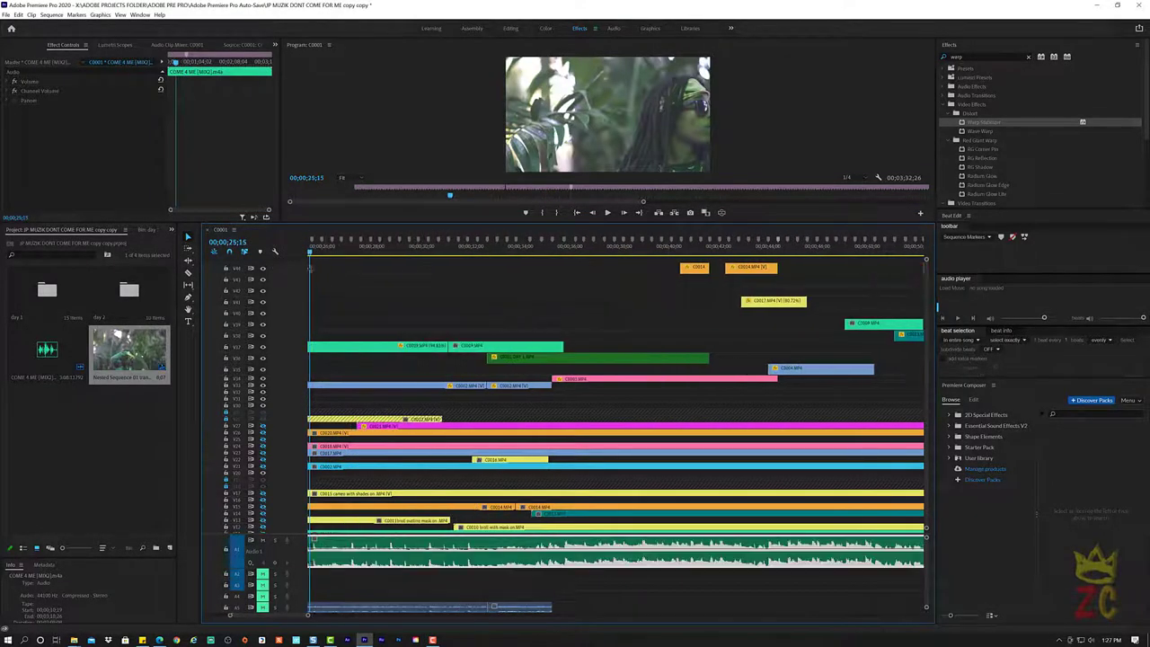
pyautogui.scroll(-2, 401, 389)
pyautogui.scroll(-3, 400, 389)
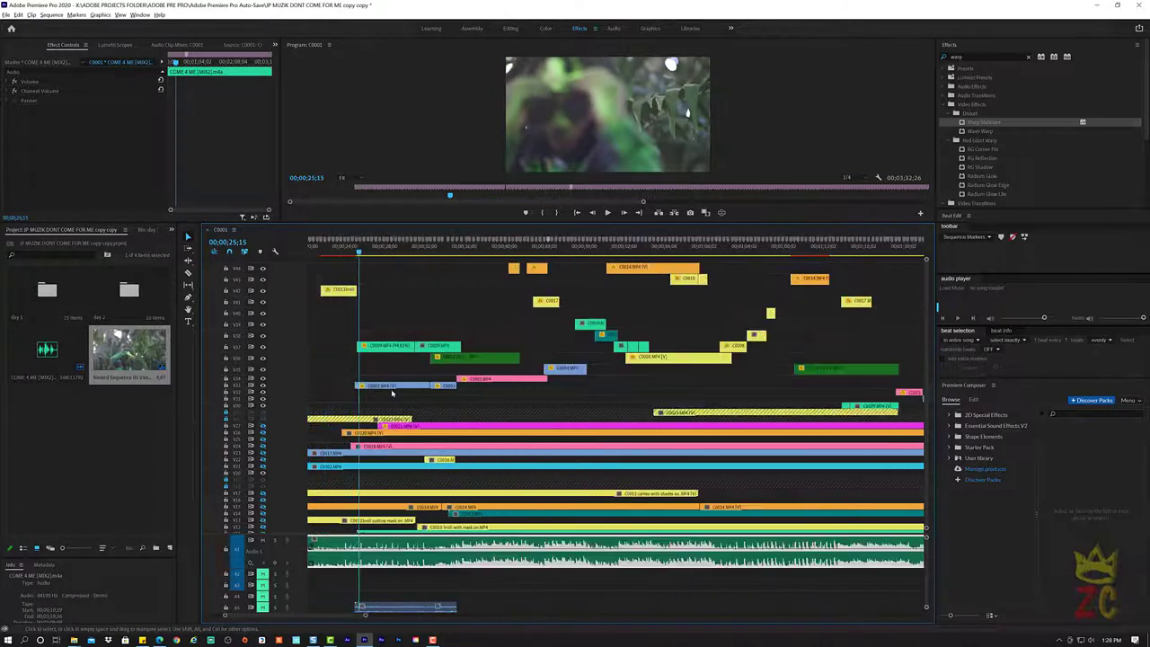
pyautogui.scroll(-2, 401, 389)
pyautogui.scroll(-2, 363, 258)
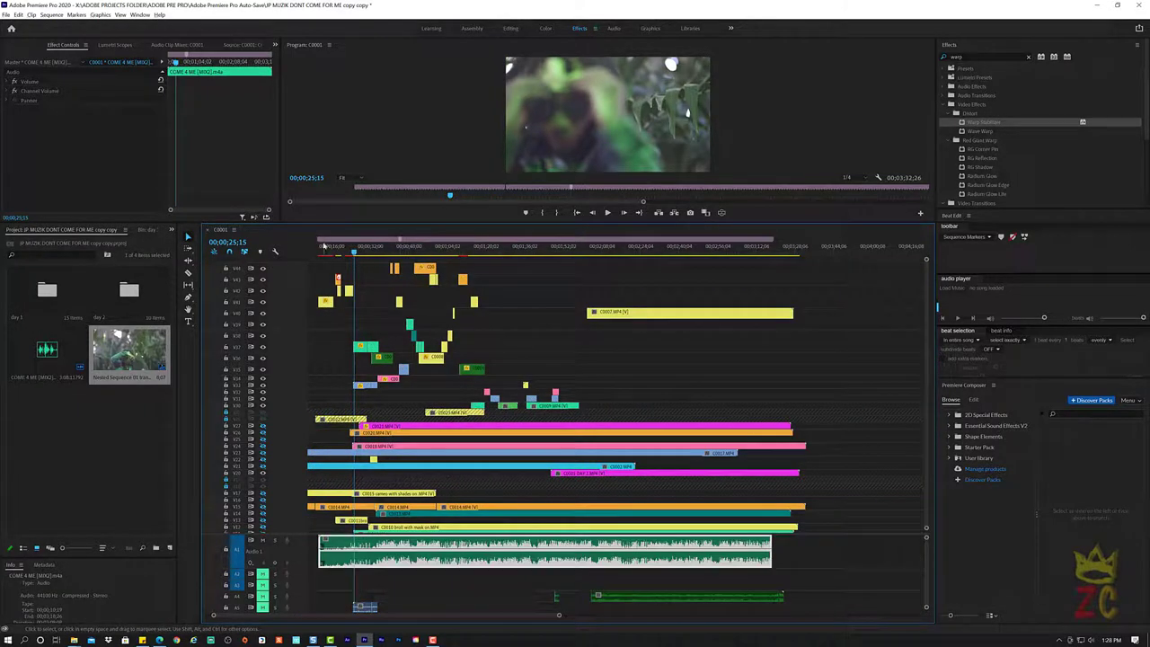
pyautogui.click(321, 248)
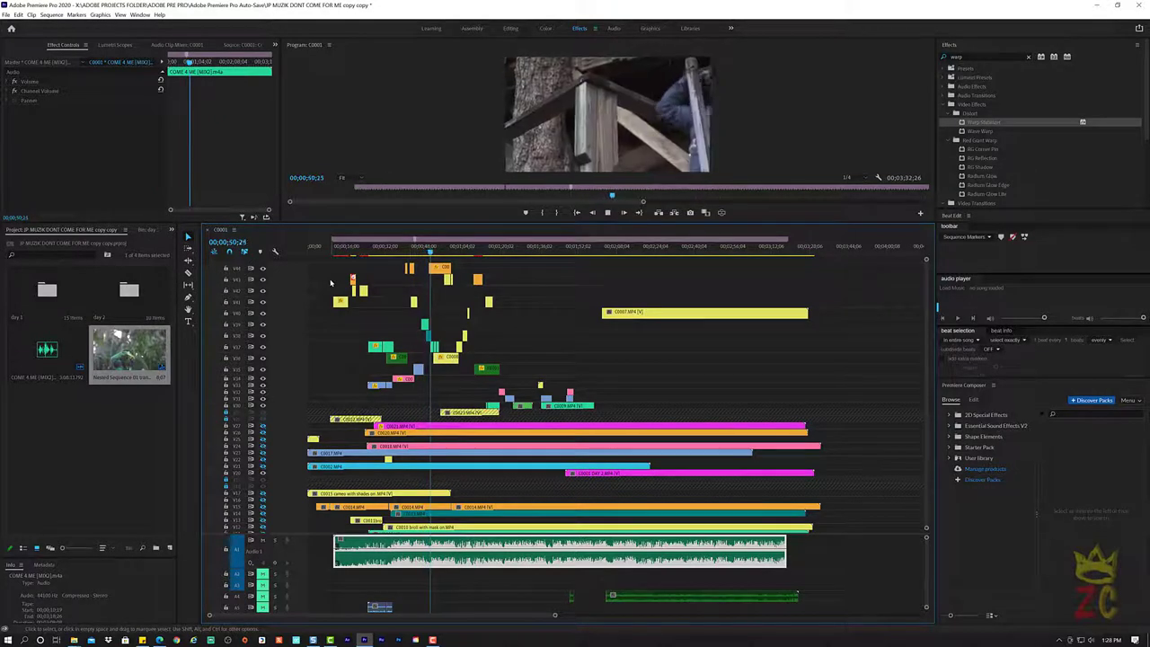
# Select the small orange C0014 clip on the top track and review playback up to about 54 seconds
pyautogui.press('space')
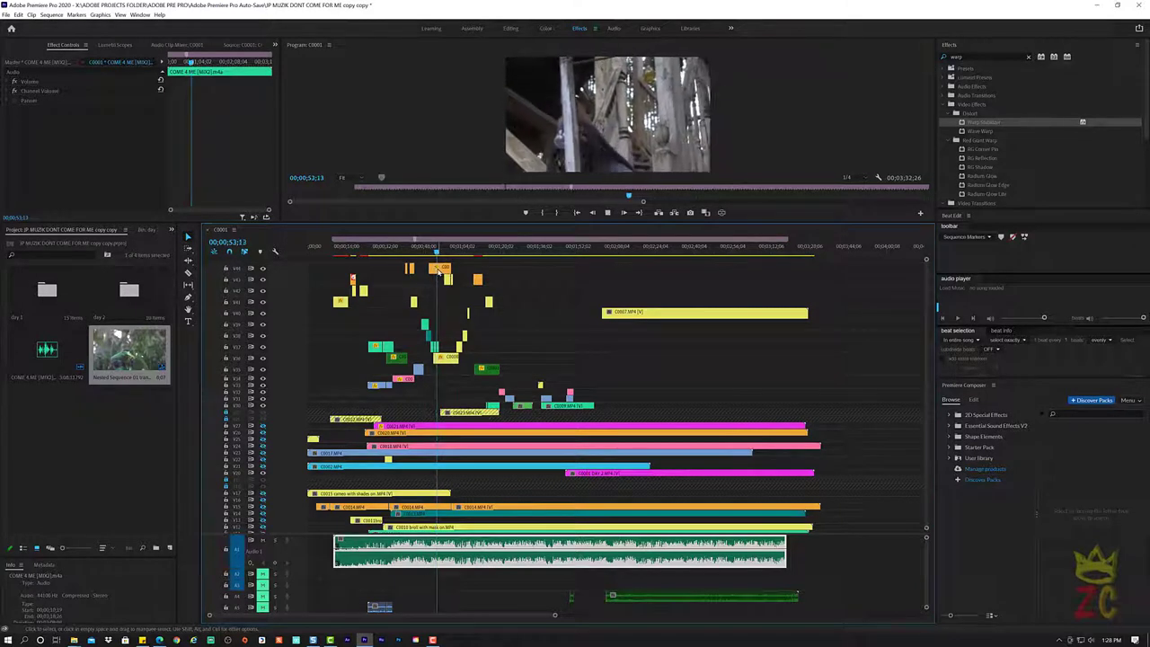
pyautogui.click(439, 269)
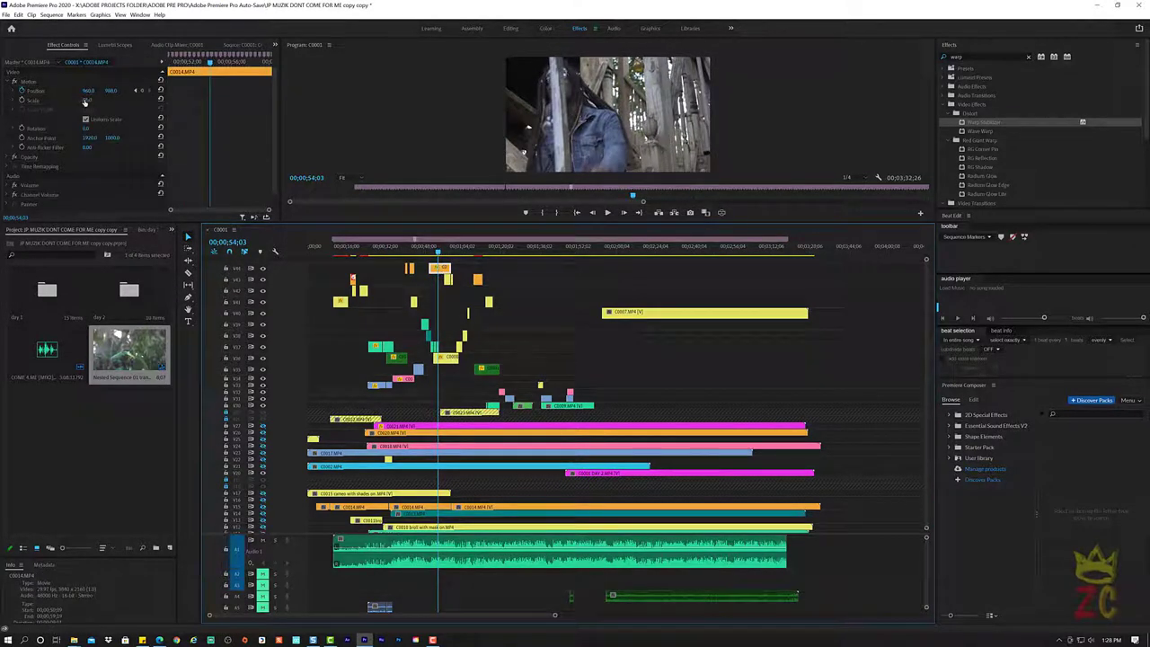
pyautogui.moveTo(85, 102); pyautogui.dragTo(76, 101)
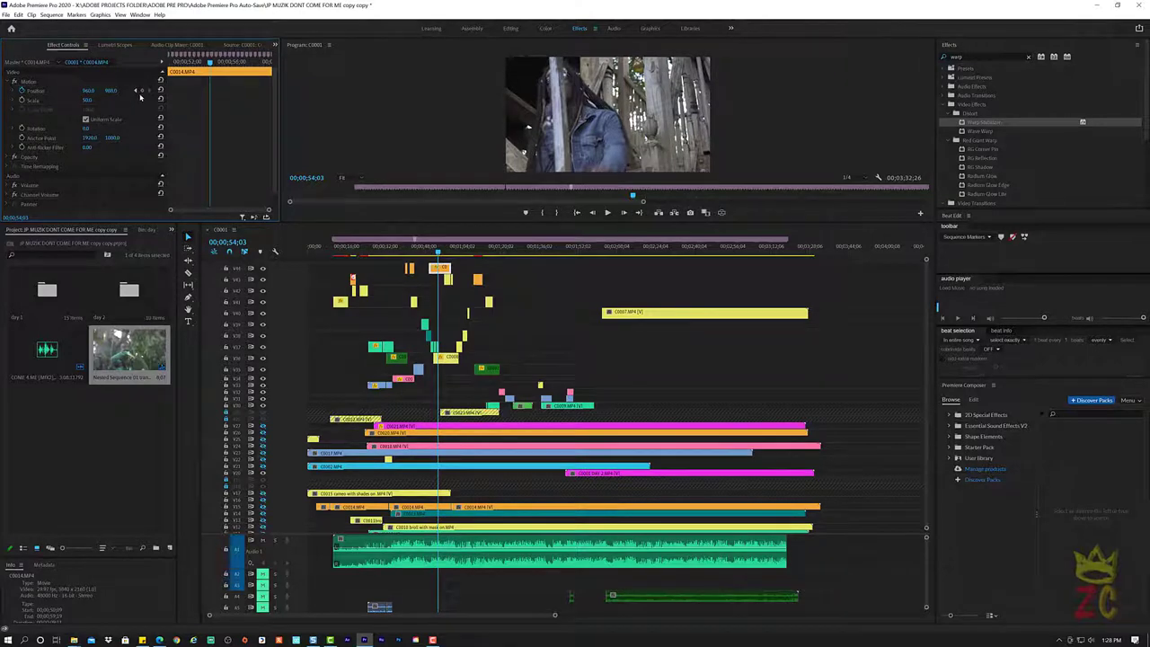
pyautogui.click(416, 256)
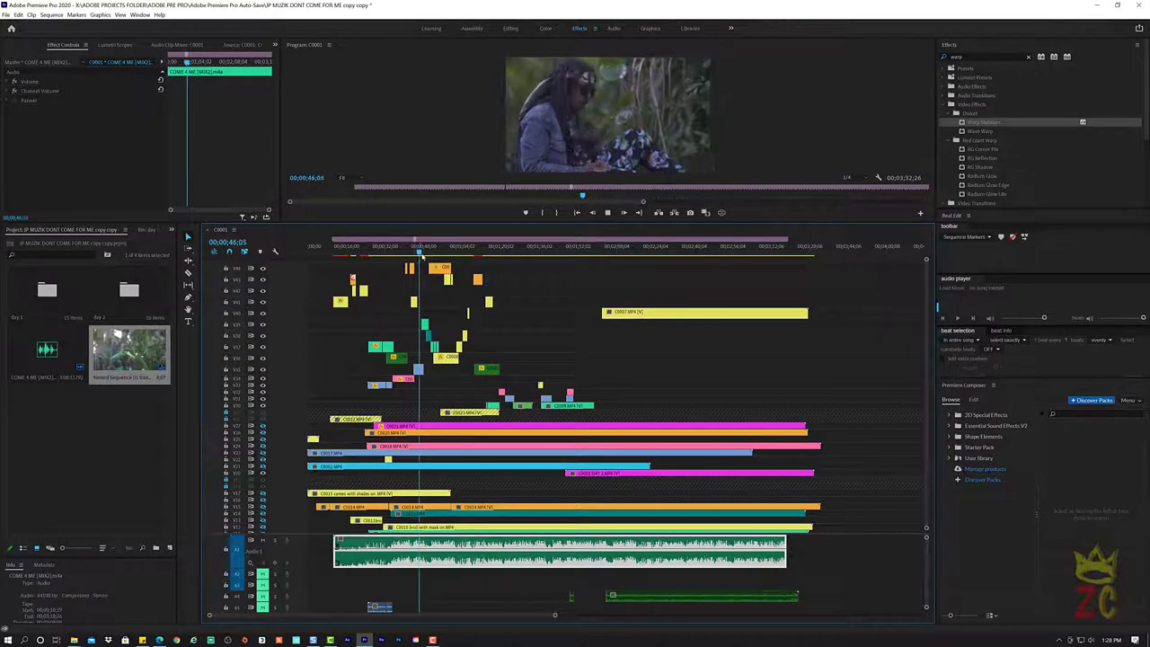
pyautogui.click(404, 257)
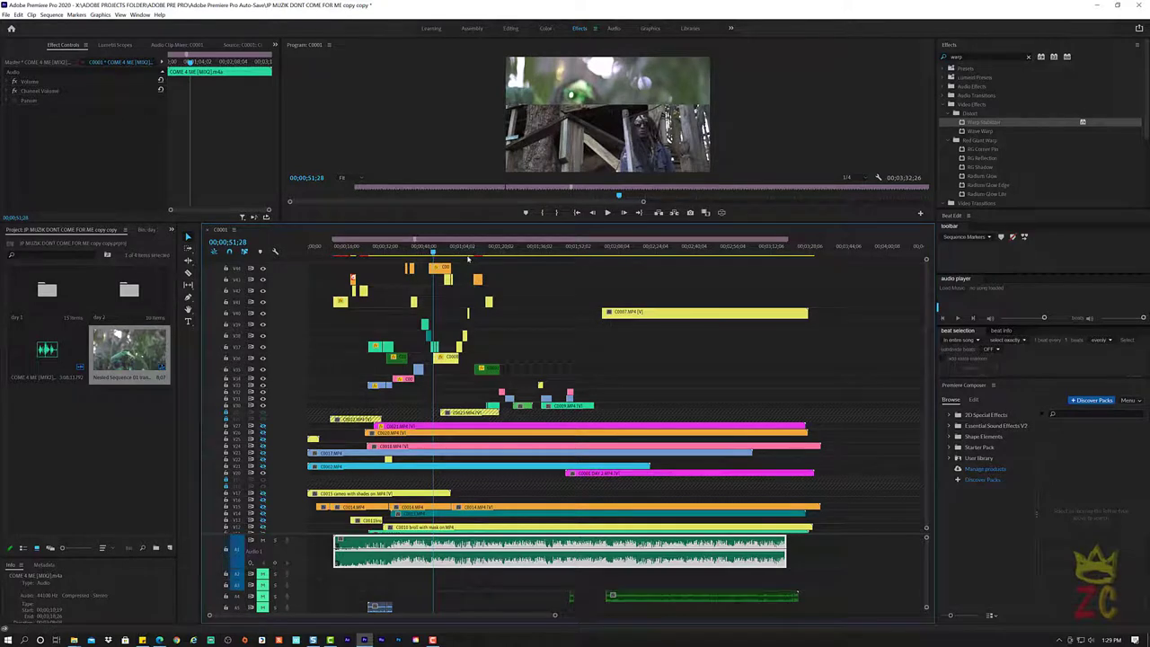
pyautogui.press('space')
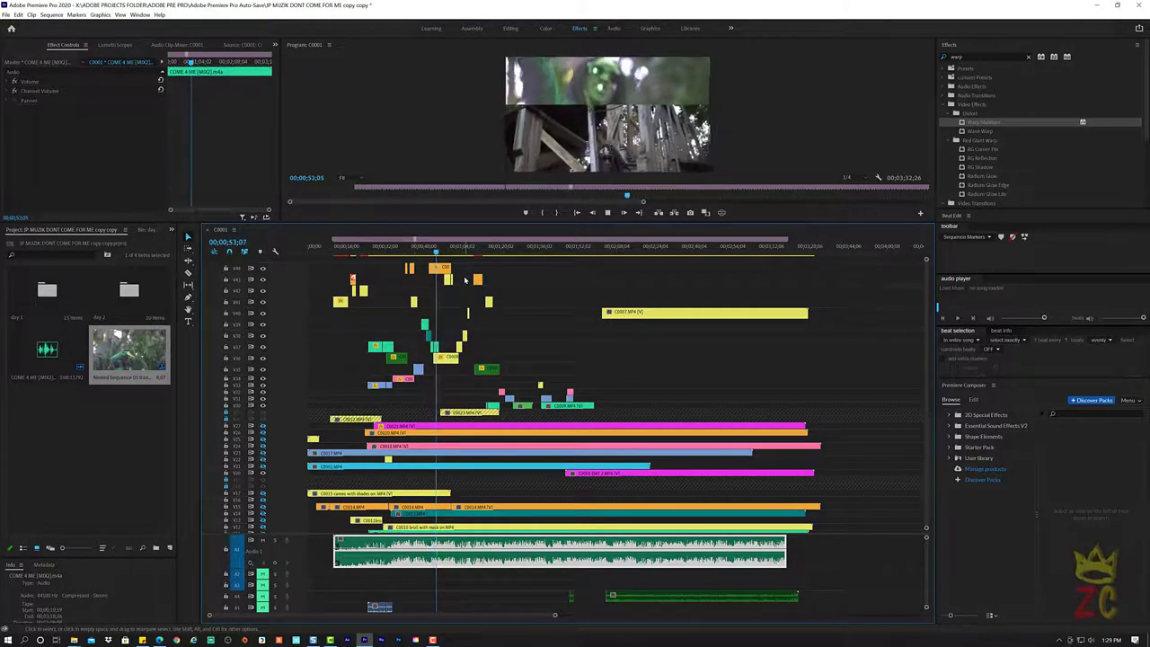
pyautogui.press('space')
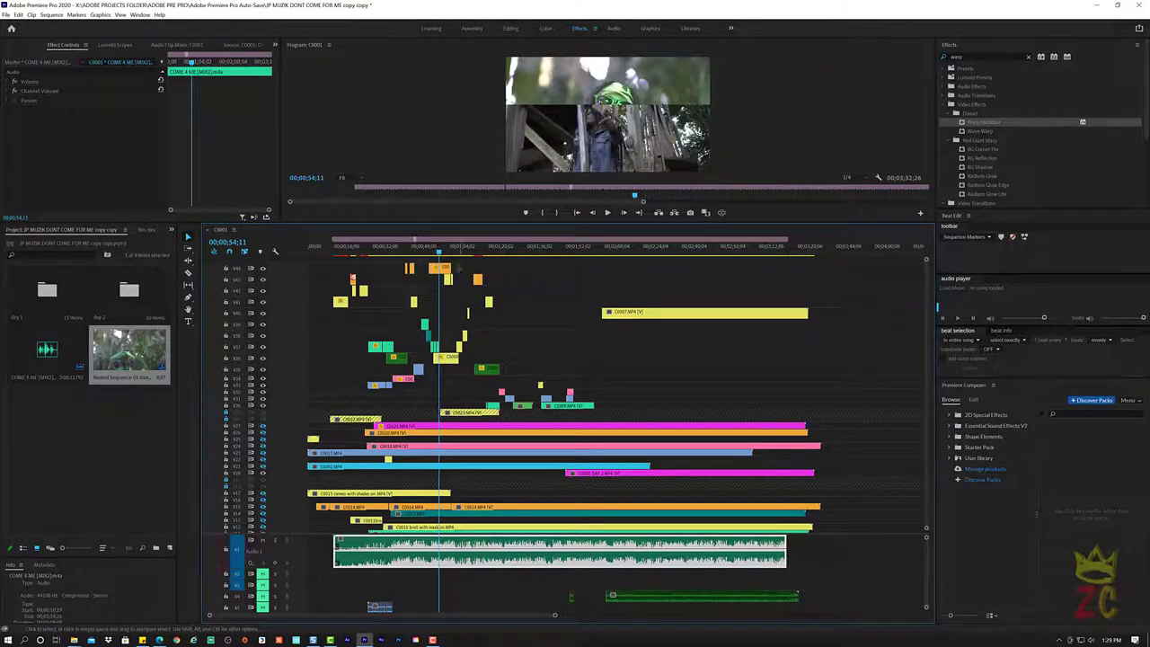
# Shorten the C0014 clip on the top track and replay it from about 50 seconds
pyautogui.moveTo(444, 267); pyautogui.dragTo(435, 261)
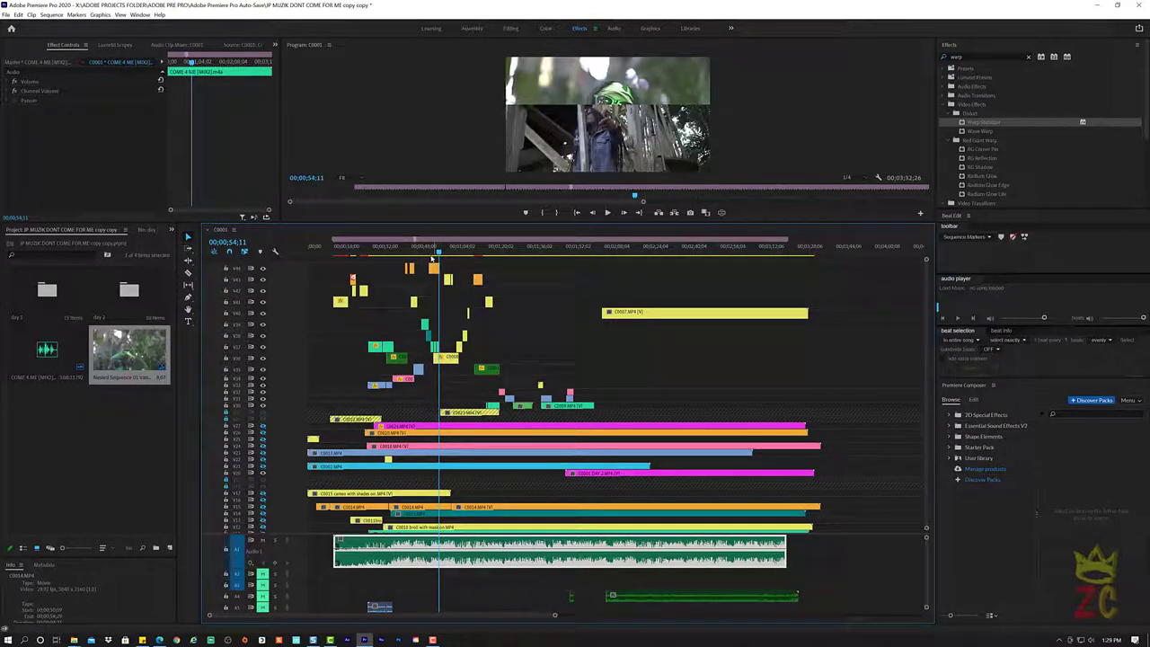
pyautogui.moveTo(438, 253); pyautogui.dragTo(428, 255)
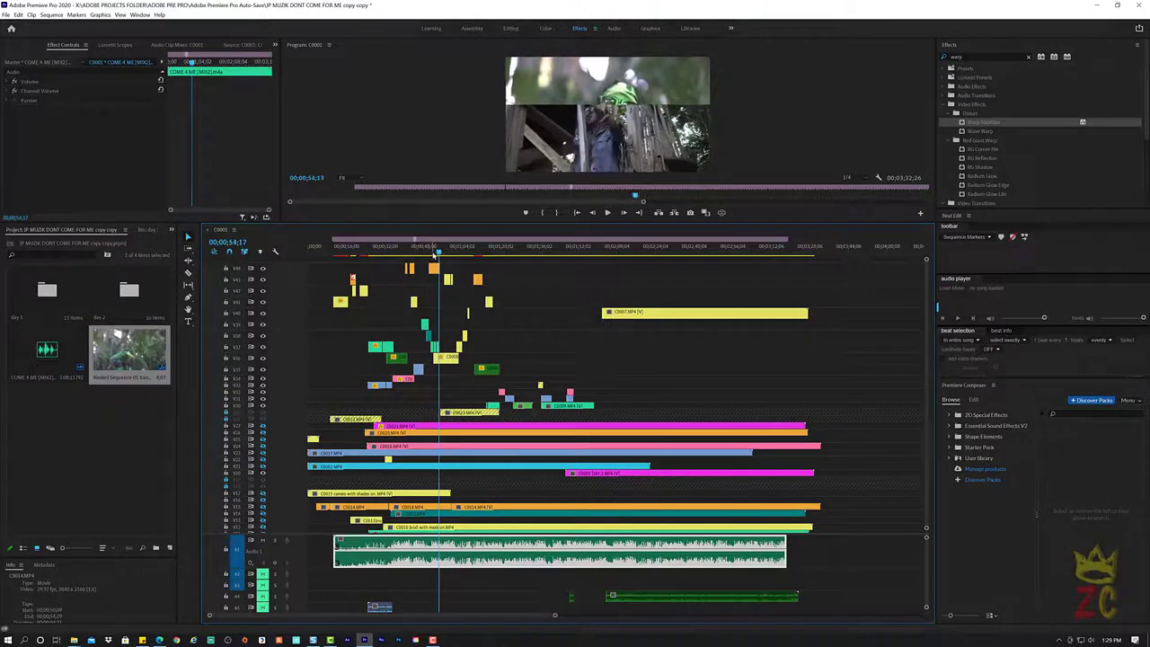
pyautogui.press('space')
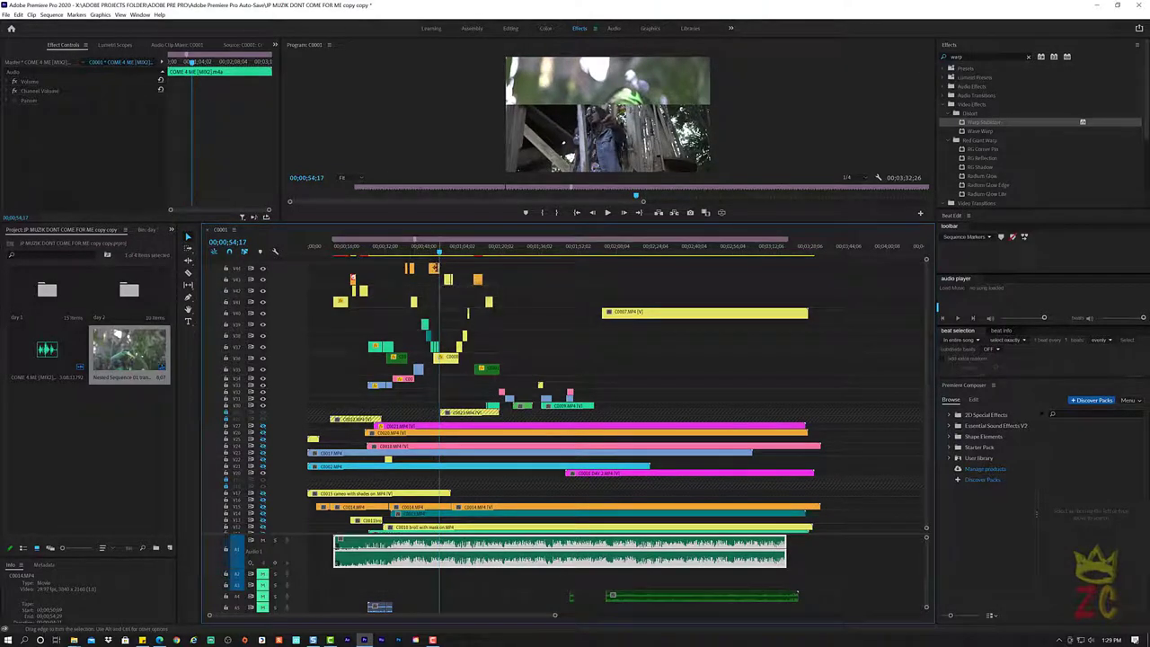
pyautogui.click(433, 268)
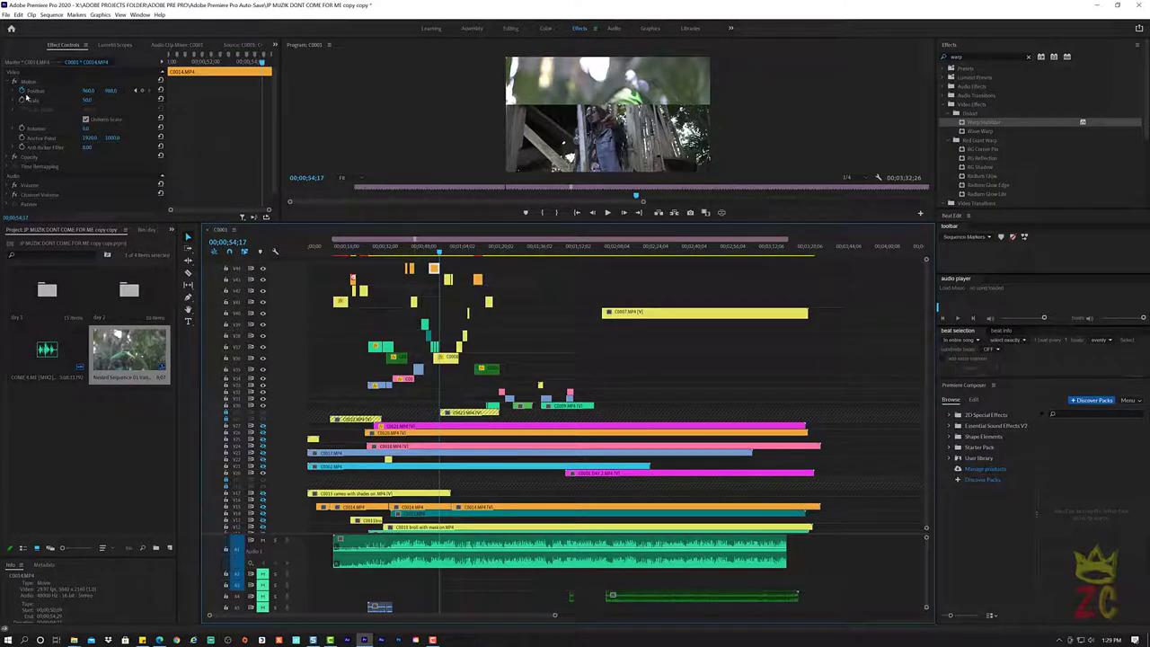
# Raise C0014 into the frame and set a starting Position keyframe at 54;17
pyautogui.moveTo(108, 91); pyautogui.dragTo(135, 91)
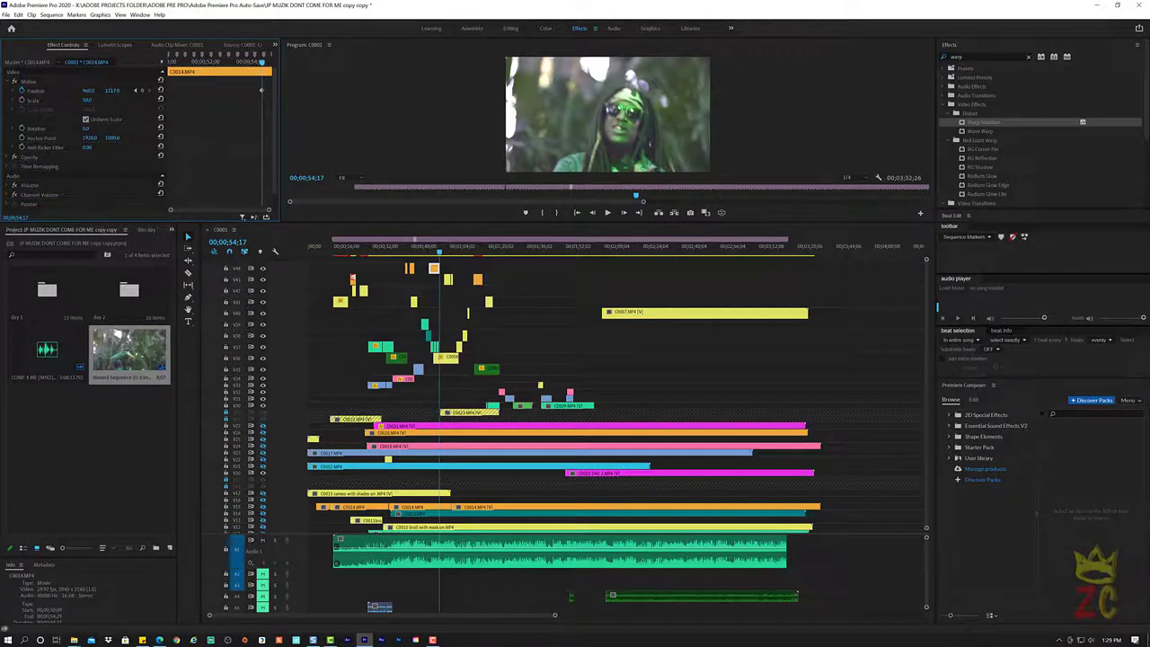
pyautogui.moveTo(112, 91); pyautogui.dragTo(93, 92)
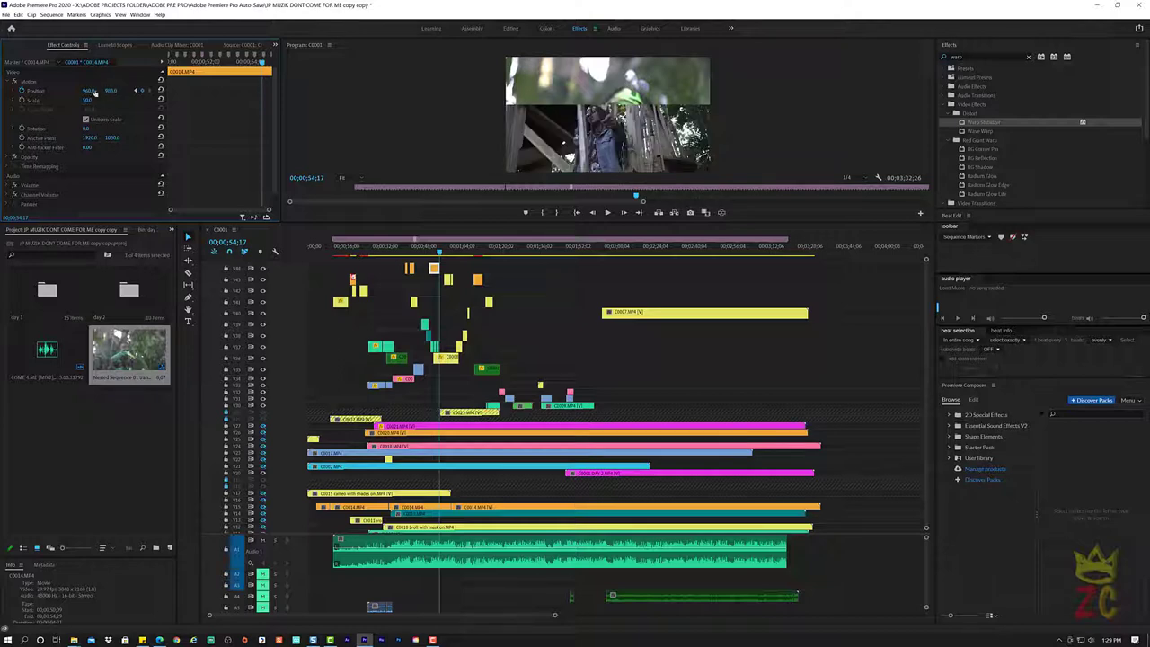
pyautogui.click(140, 90)
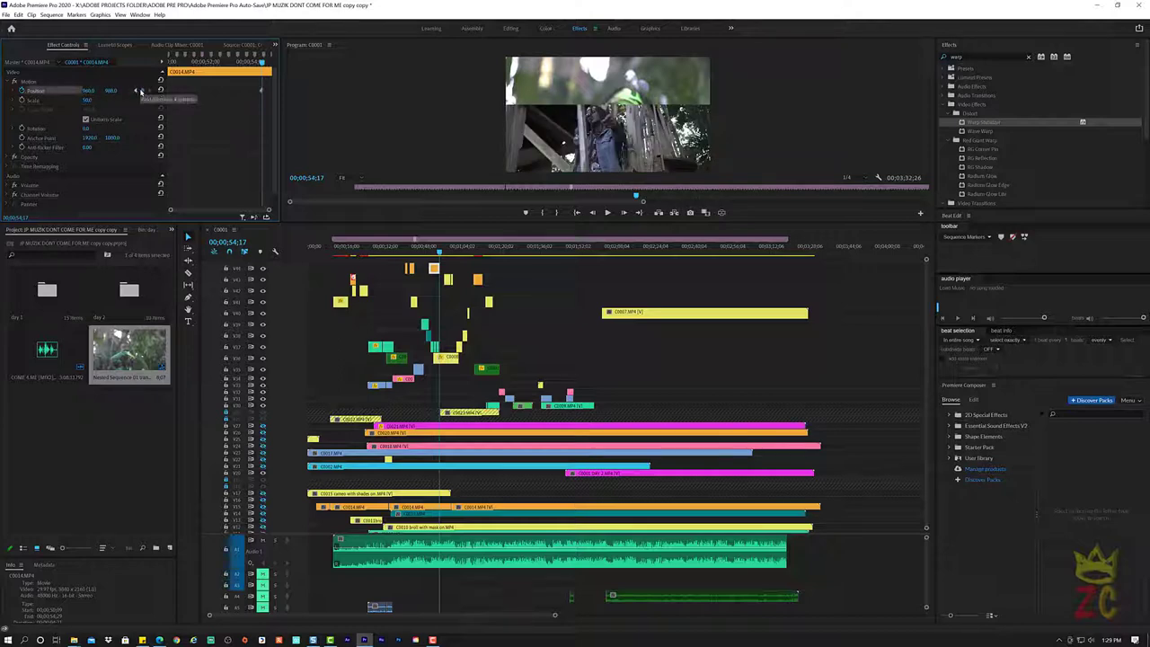
# At 54;26, push C0014's Position Y to about 1750 so it slides below the frame, then preview
pyautogui.press('Right')
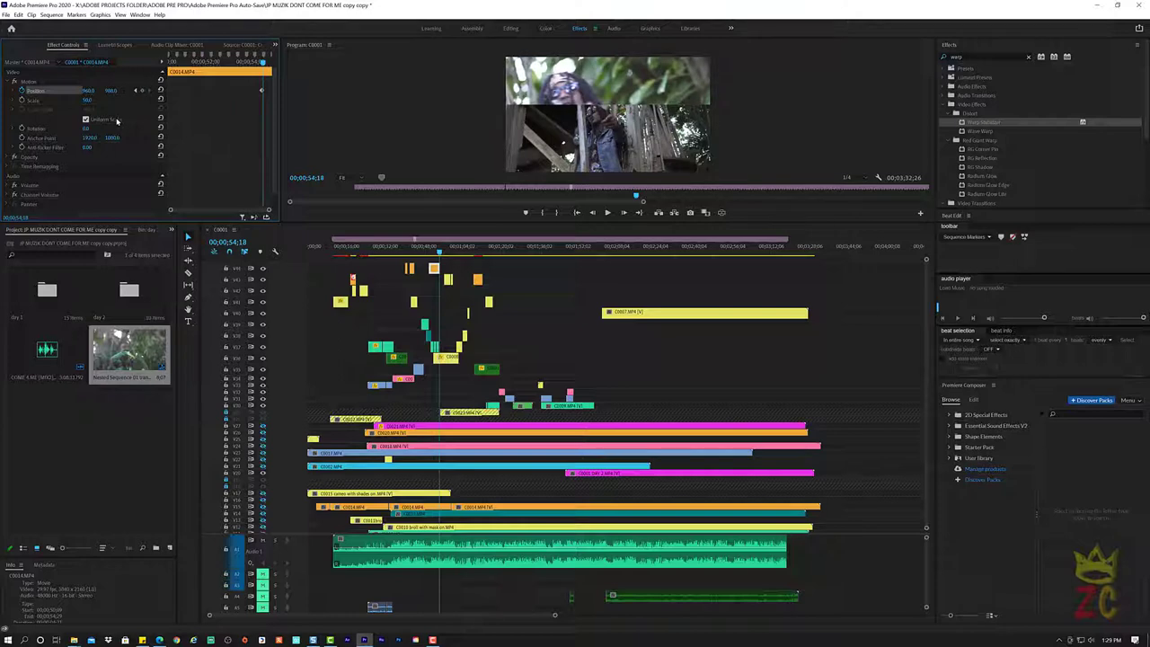
pyautogui.press('Right')
pyautogui.press('Right')
pyautogui.press('Right')
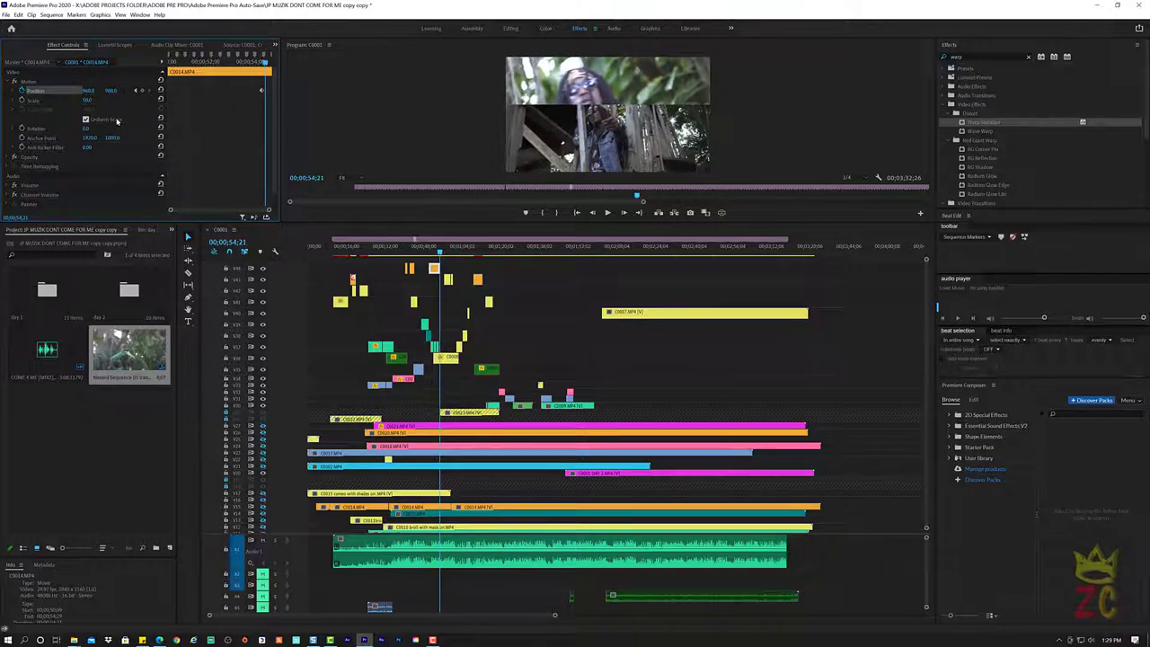
pyautogui.press('Right')
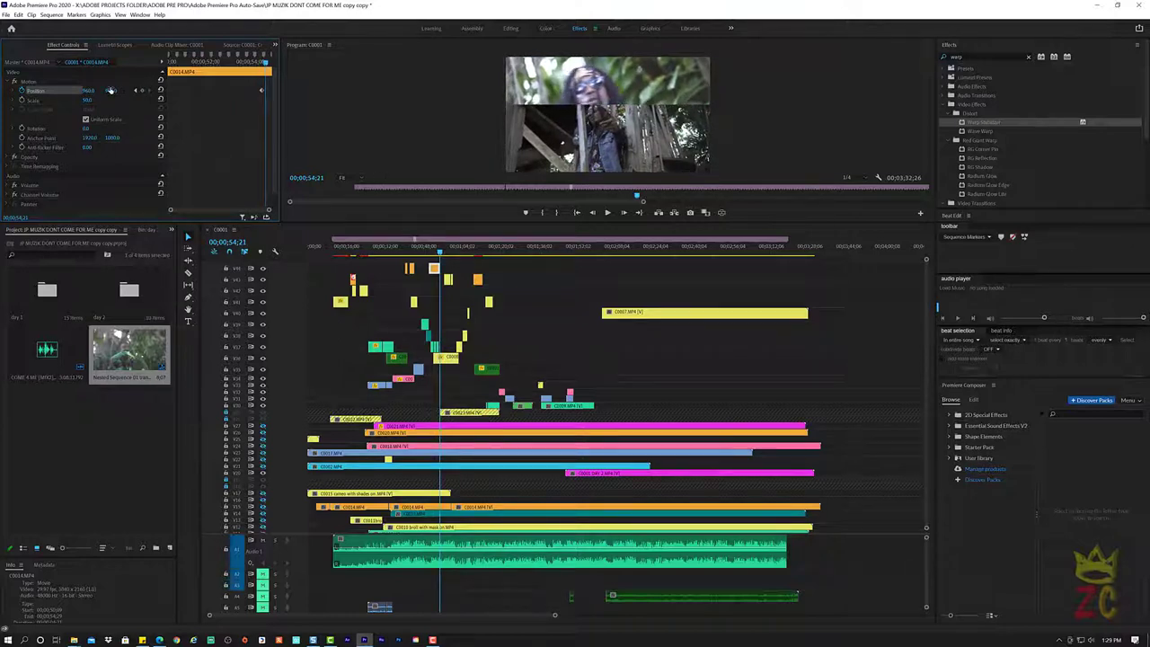
pyautogui.press('Right')
pyautogui.press('Right')
pyautogui.press('Right')
pyautogui.press('Right')
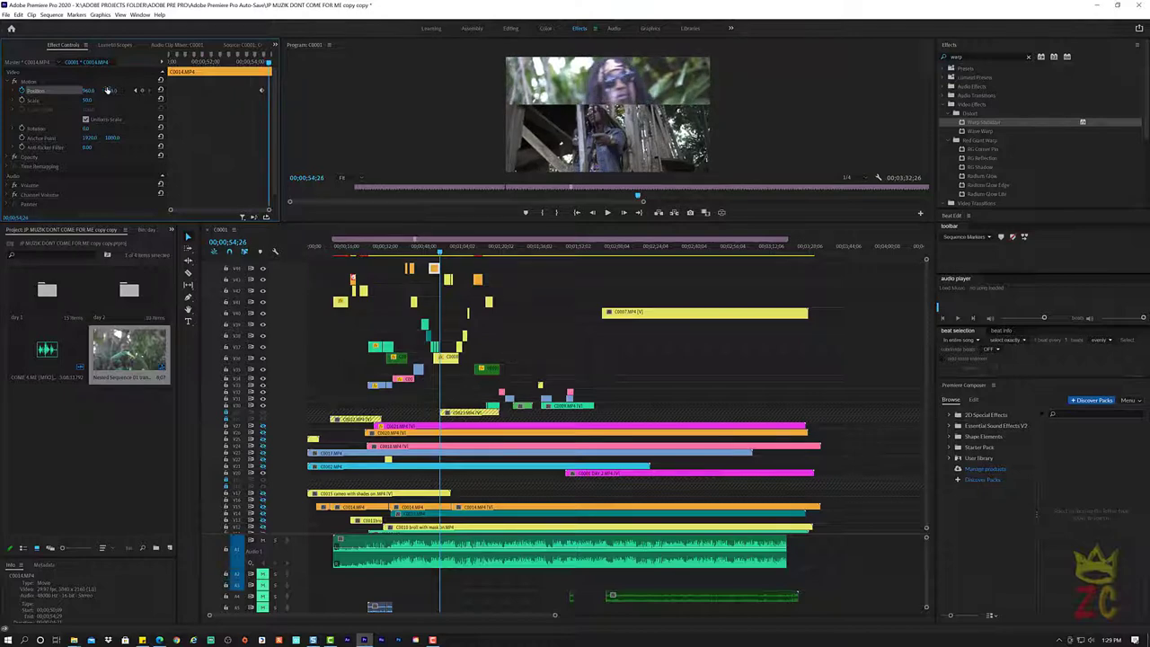
pyautogui.moveTo(109, 91); pyautogui.dragTo(180, 91)
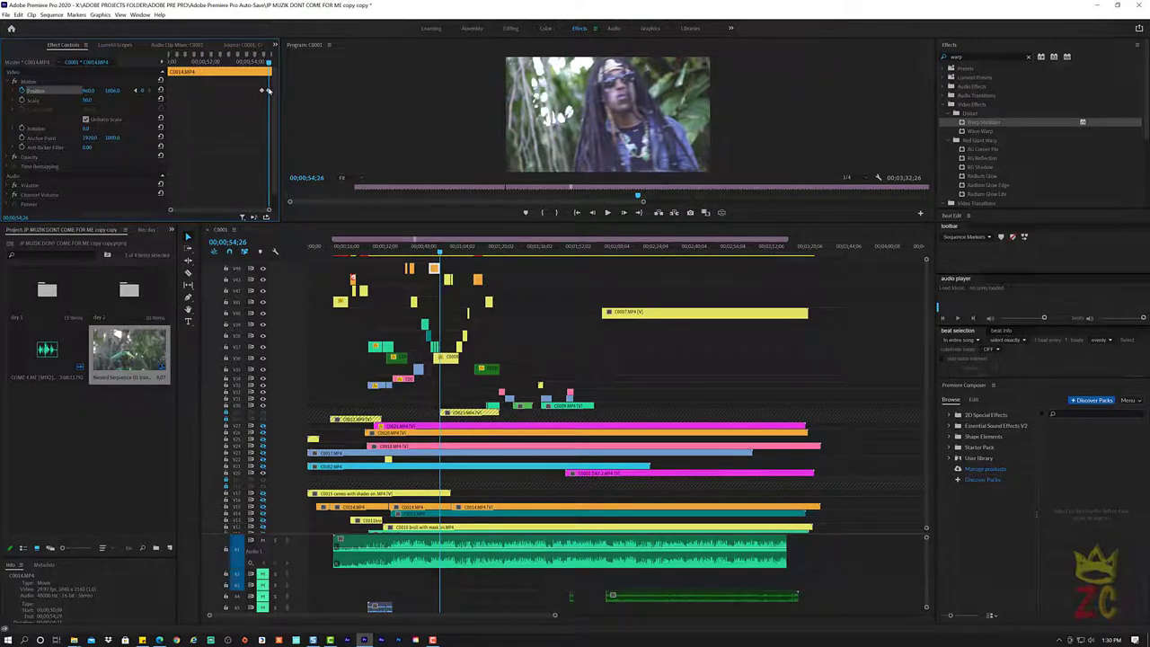
pyautogui.moveTo(268, 91); pyautogui.dragTo(271, 91)
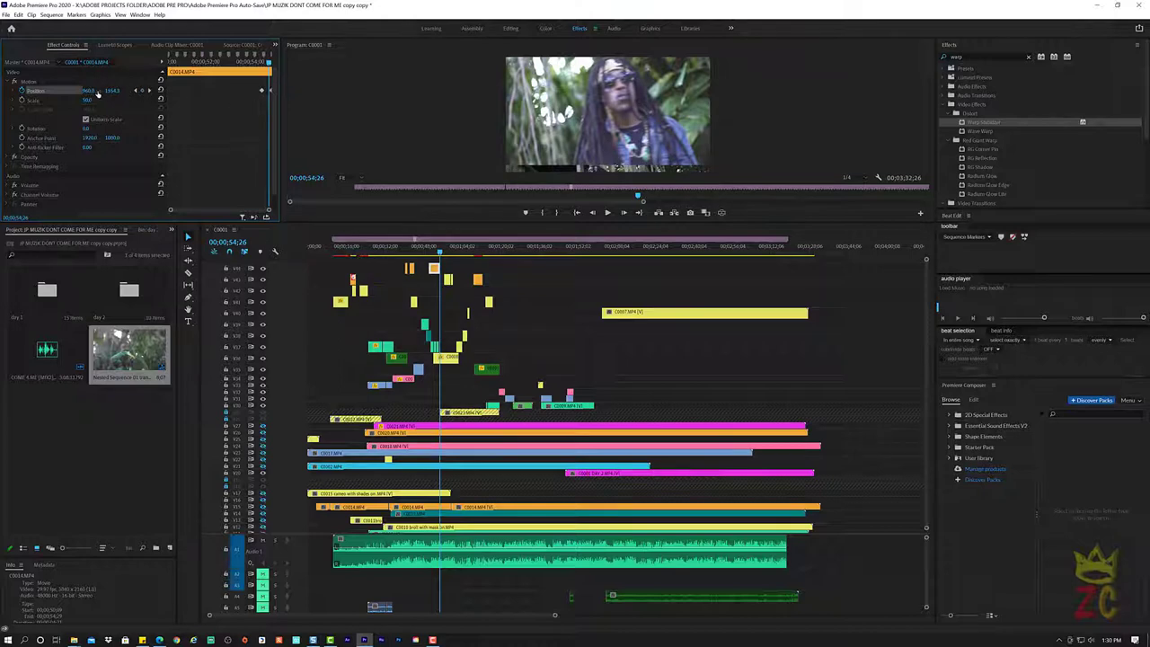
pyautogui.moveTo(111, 91); pyautogui.dragTo(134, 90)
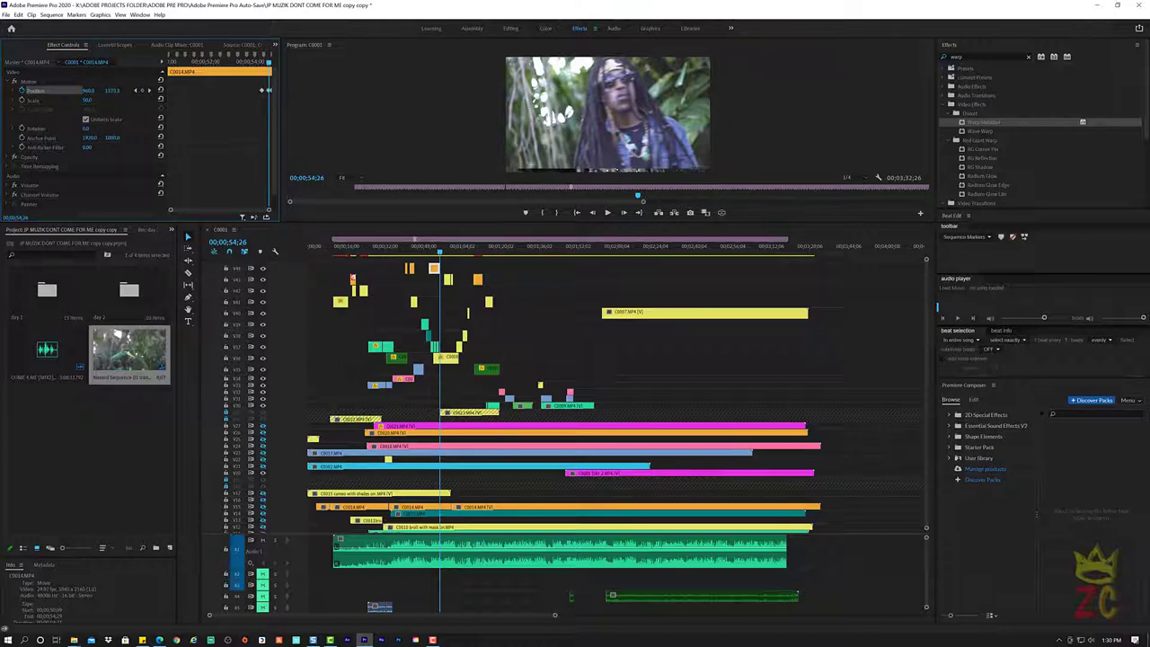
pyautogui.click(242, 69)
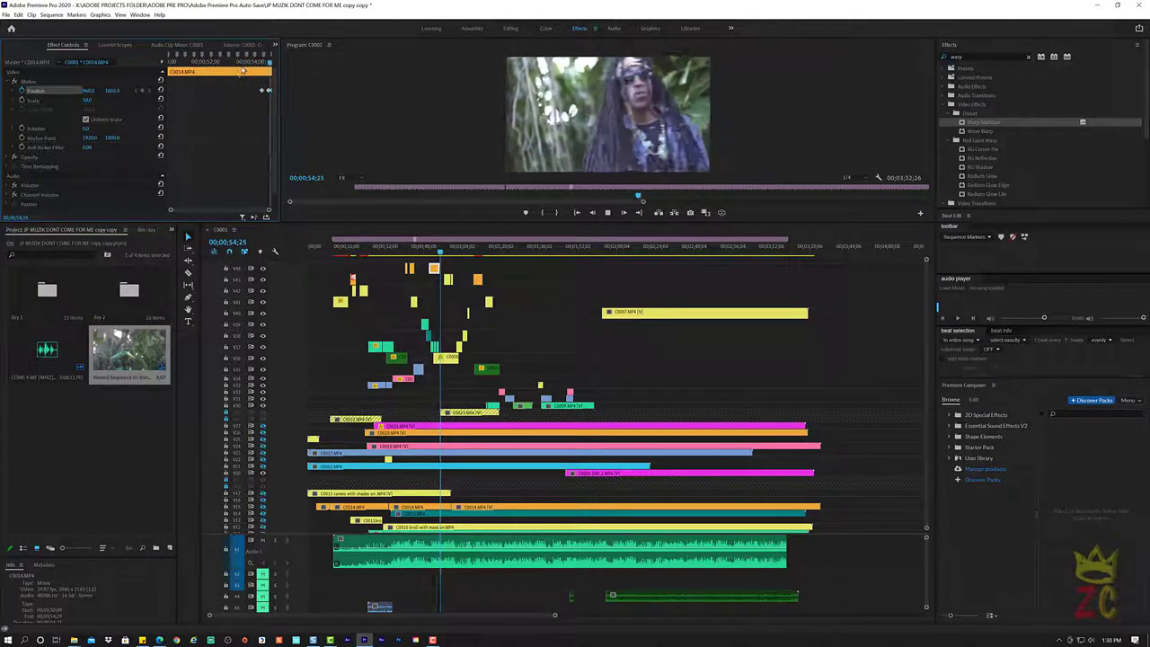
pyautogui.press('space')
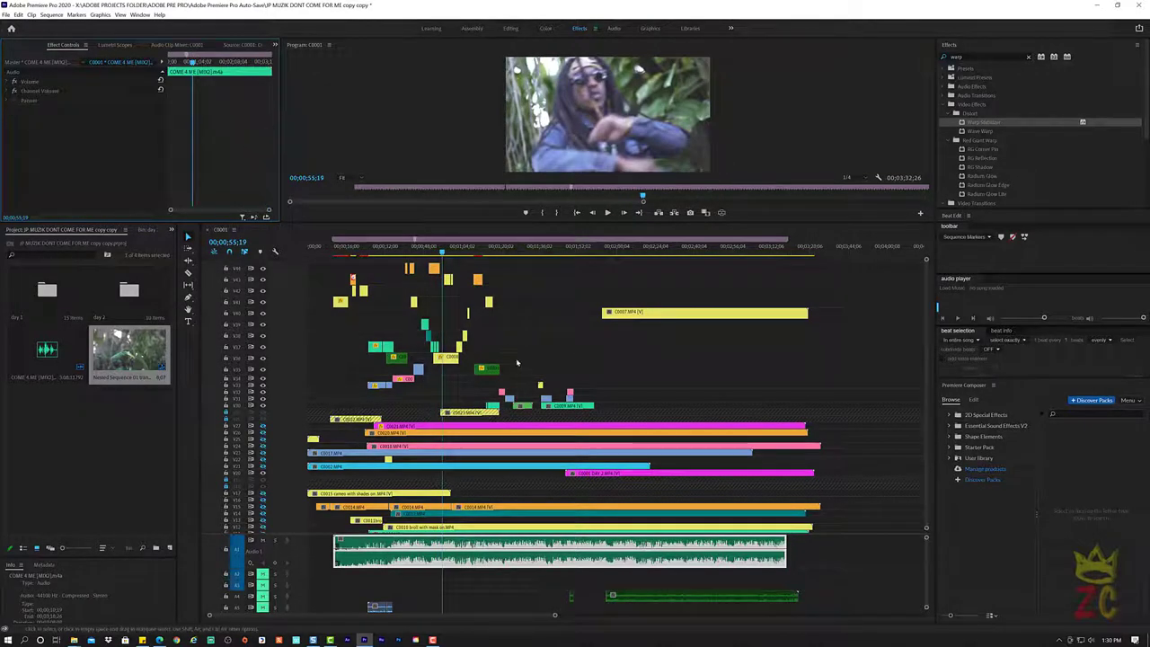
# Review the shot, then delete both Position keyframes from C0014.MP4
pyautogui.click(420, 255)
pyautogui.moveTo(419, 257); pyautogui.dragTo(416, 256)
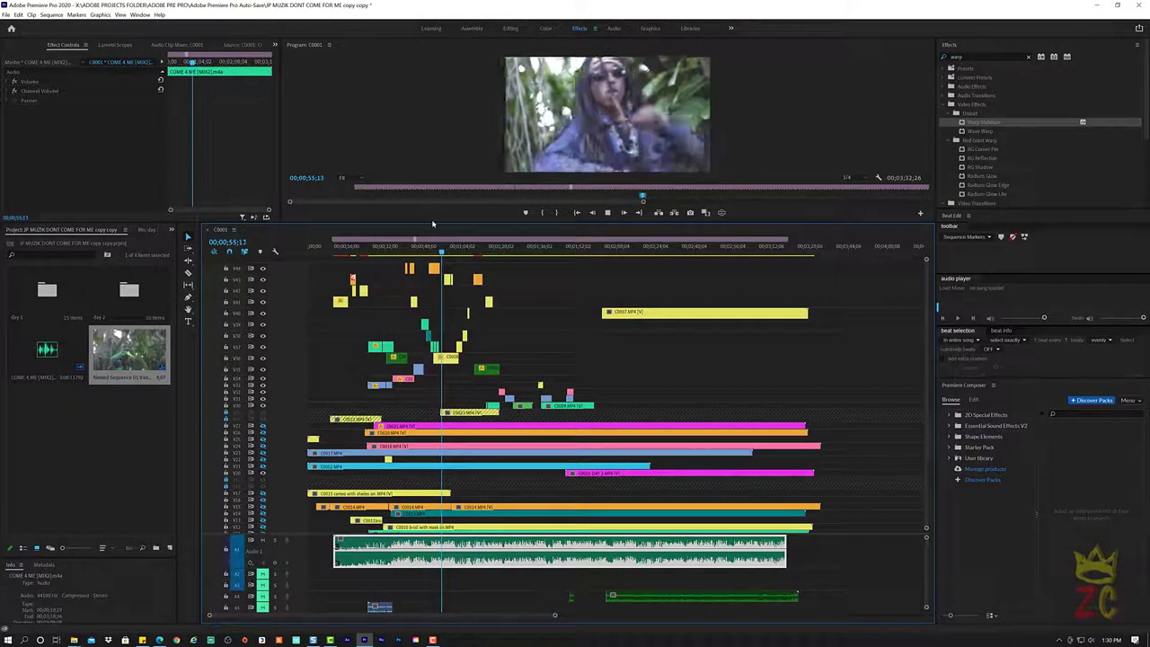
pyautogui.press('space')
pyautogui.click(434, 268)
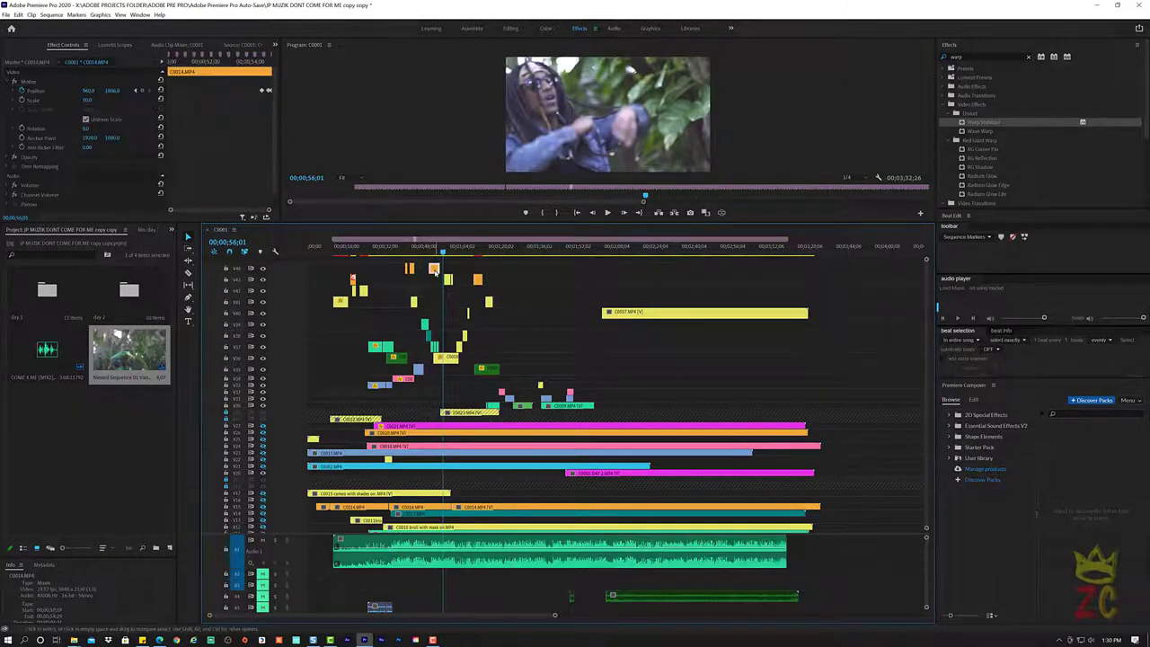
pyautogui.moveTo(254, 94); pyautogui.dragTo(271, 86)
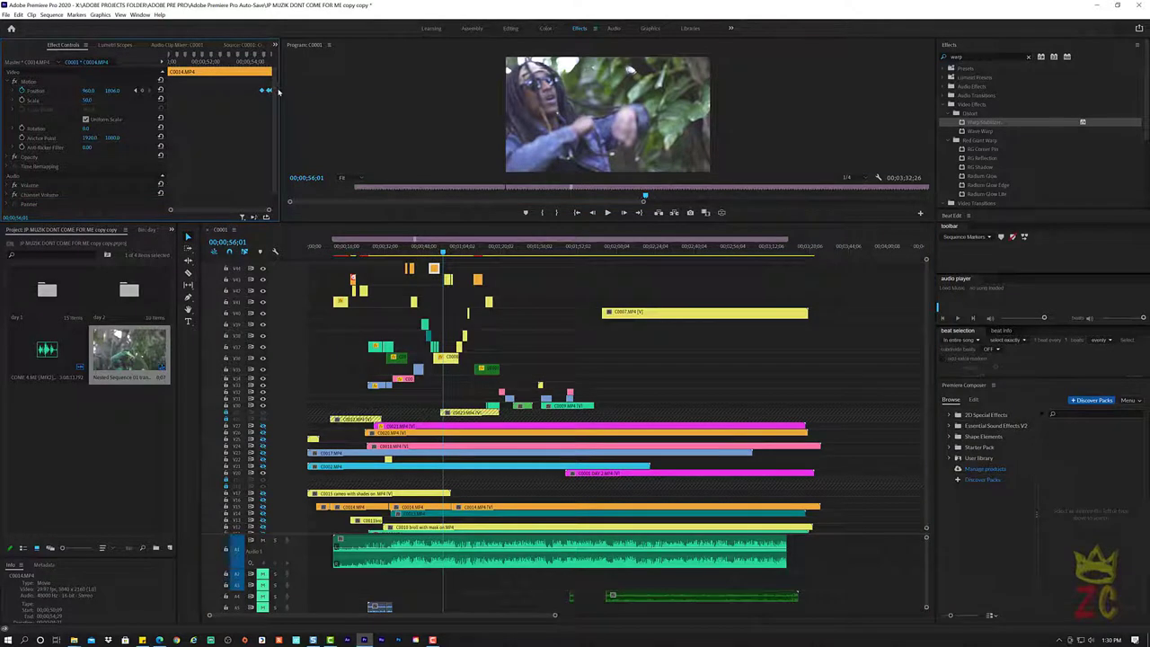
pyautogui.press('Delete')
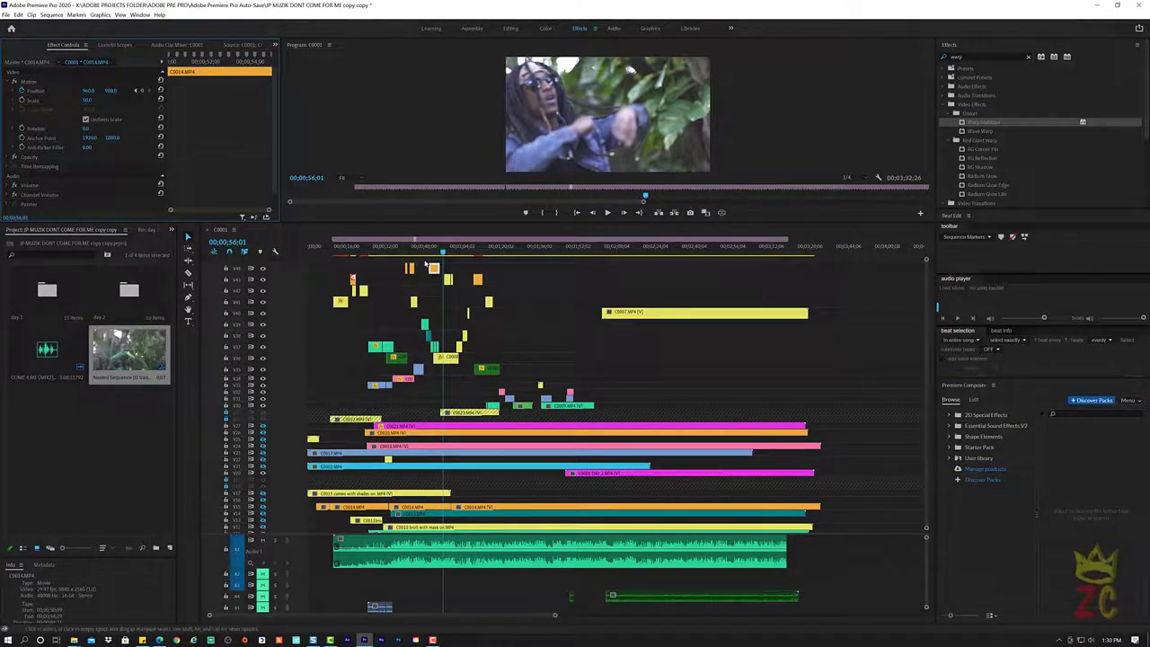
# Zoom the timeline in and replay the section from 52;04 to 58;14
pyautogui.press('=')
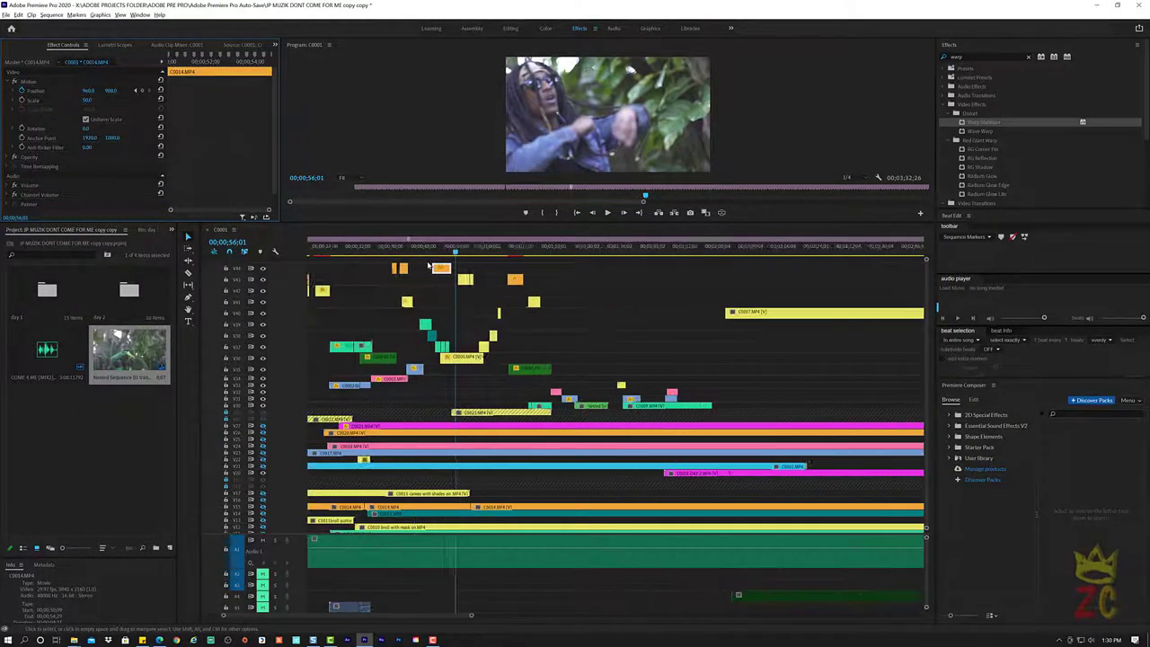
pyautogui.press('=')
pyautogui.click(428, 251)
pyautogui.press('space')
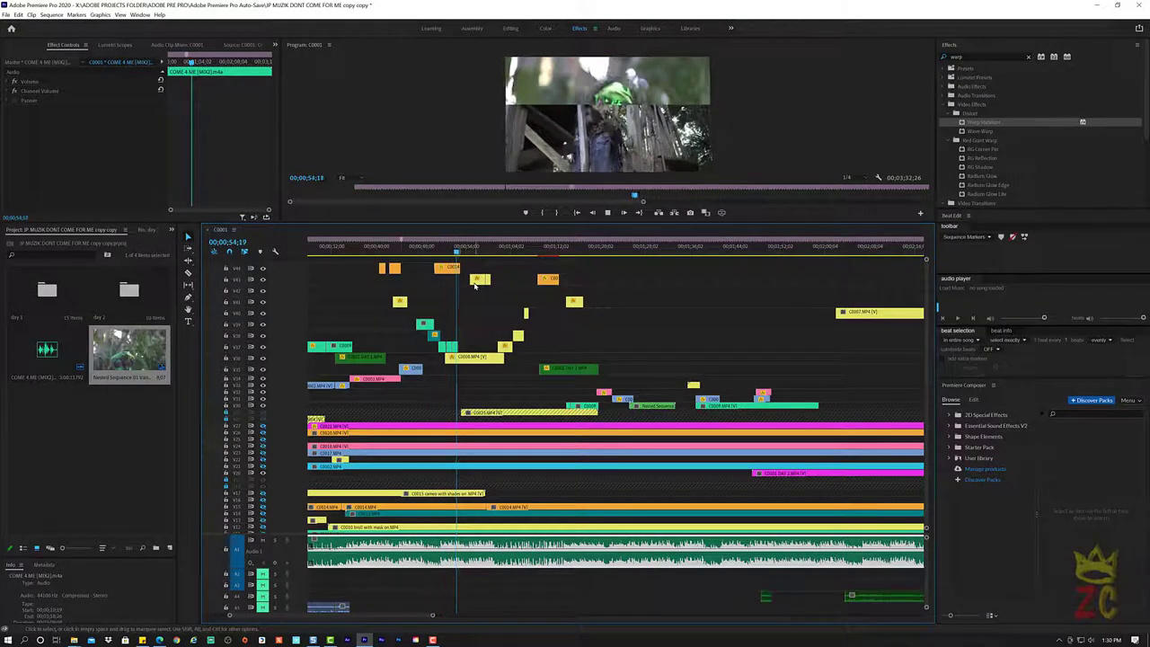
pyautogui.press('space')
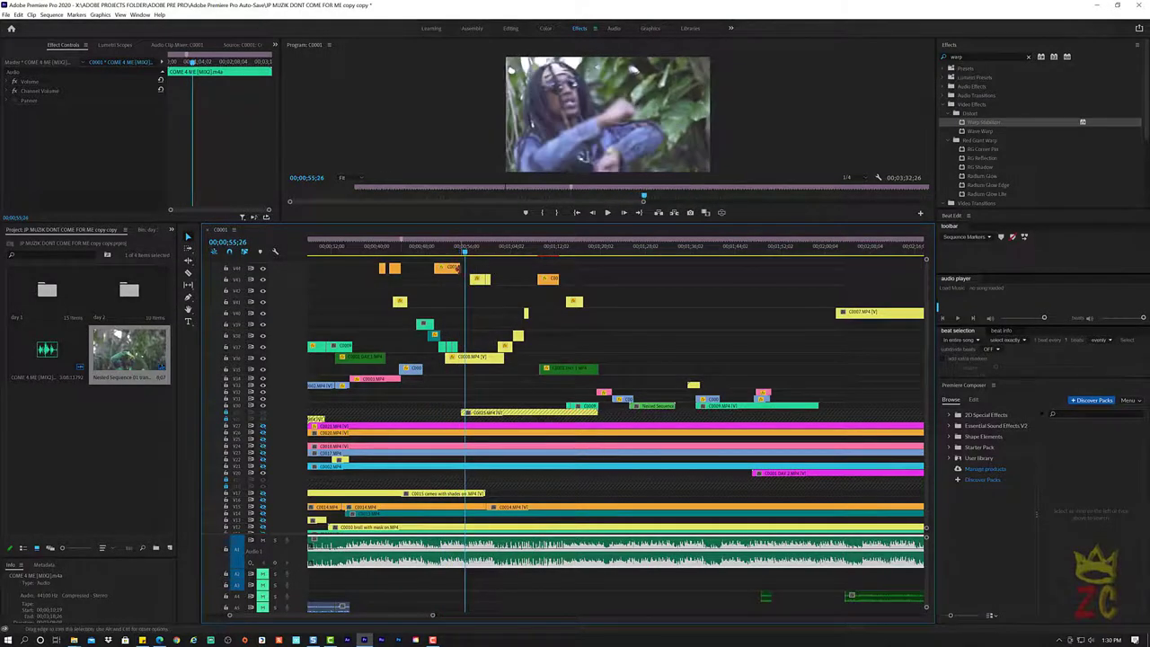
pyautogui.click(440, 266)
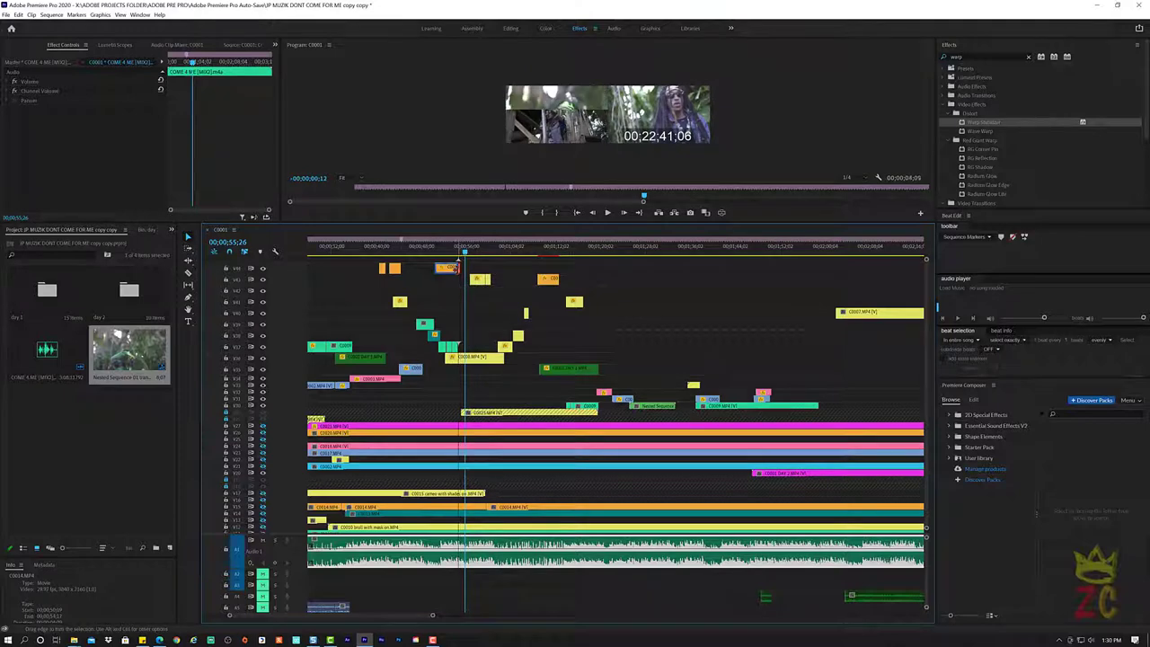
pyautogui.click(444, 250)
pyautogui.press('space')
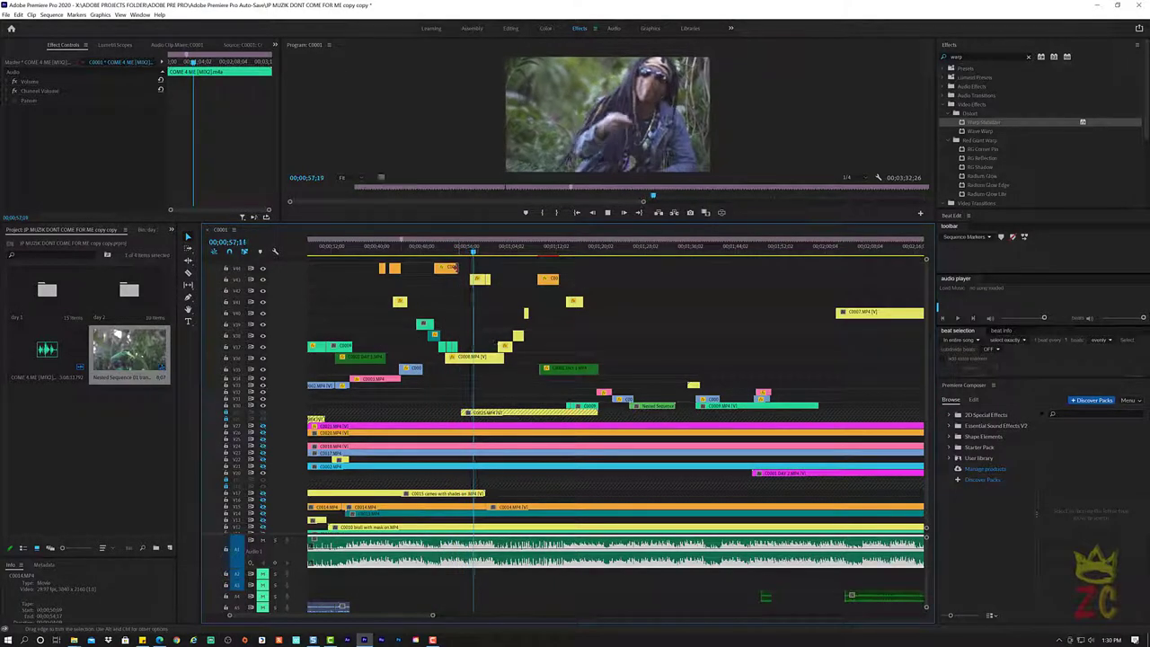
pyautogui.press('space')
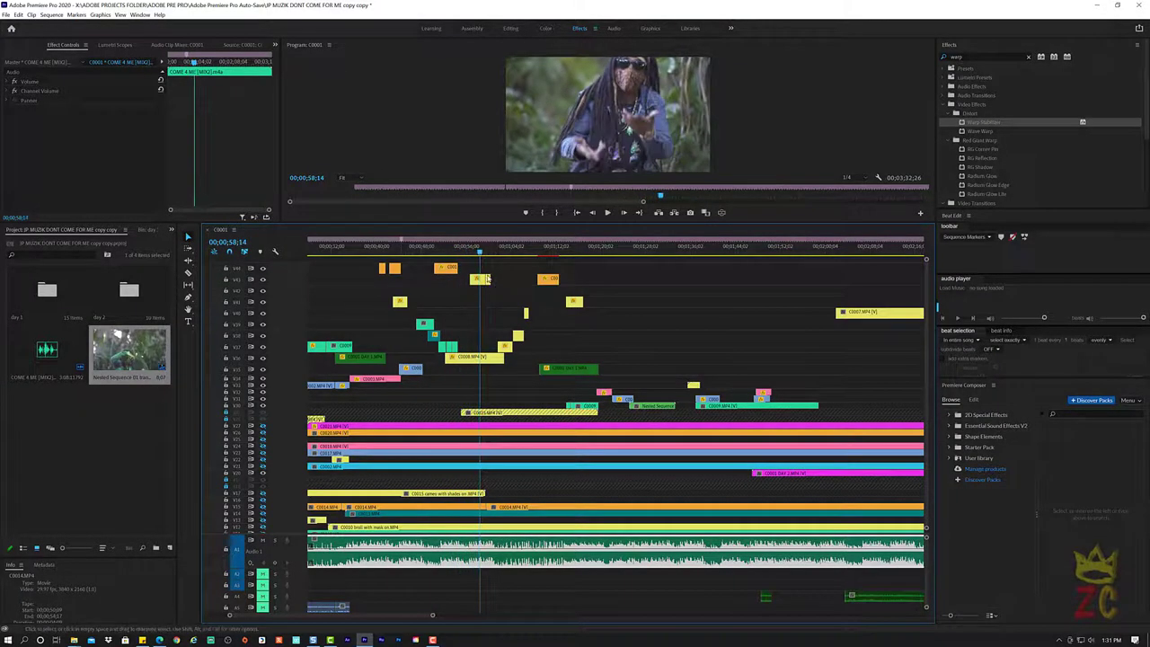
pyautogui.keyDown('shift'); pyautogui.click(480, 282); pyautogui.keyUp('shift')
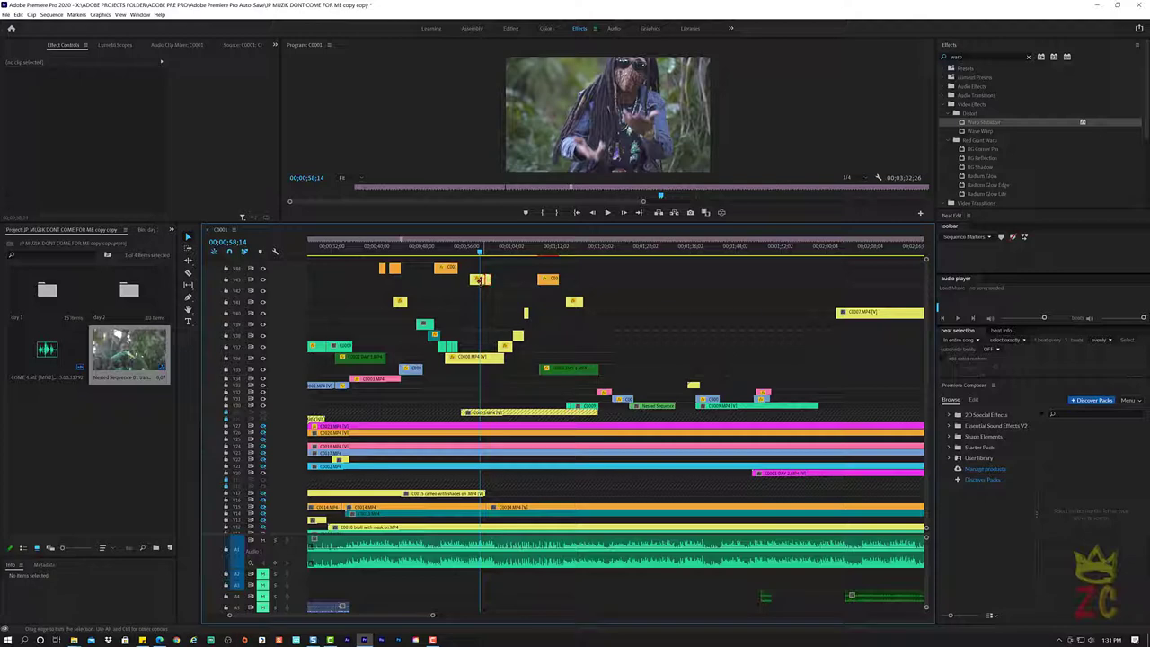
# Lower 'C0010 broll with mask on' to Position Y 1077 and preview it from 55;03
pyautogui.click(480, 279)
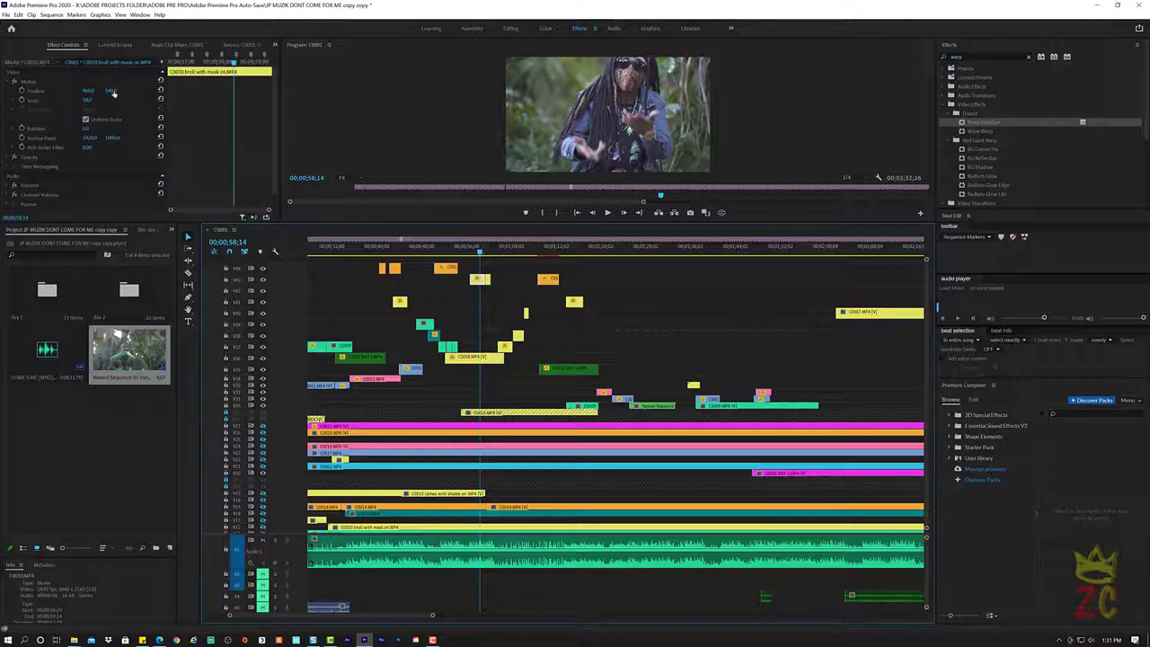
pyautogui.moveTo(112, 91); pyautogui.dragTo(278, 92)
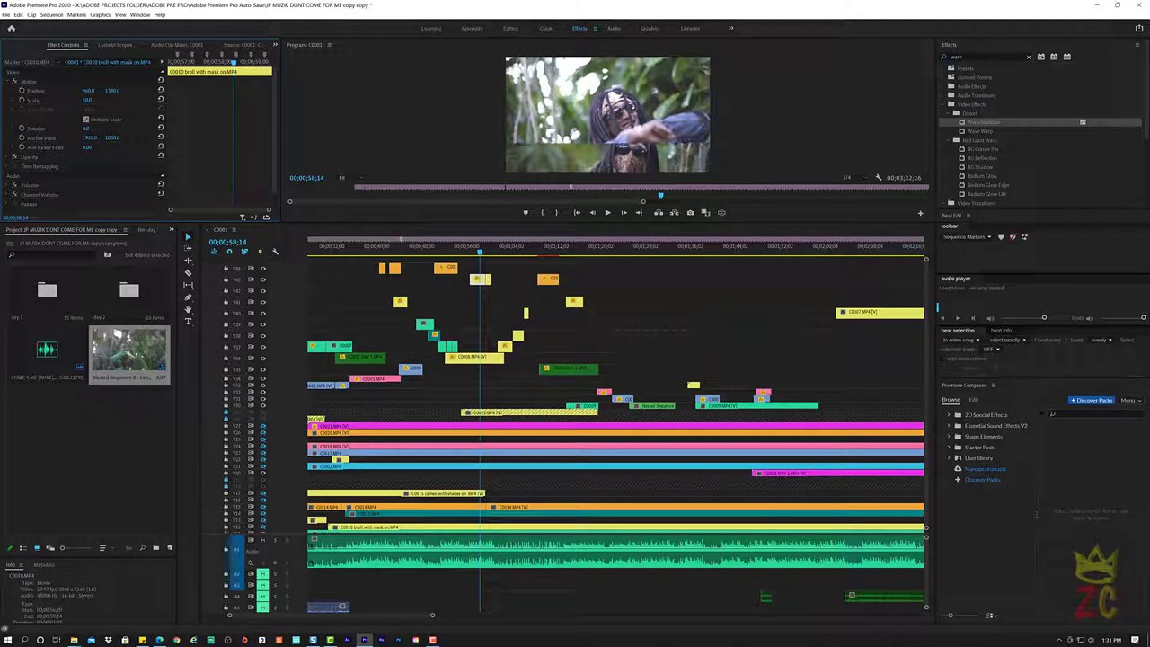
pyautogui.moveTo(480, 254); pyautogui.dragTo(467, 254)
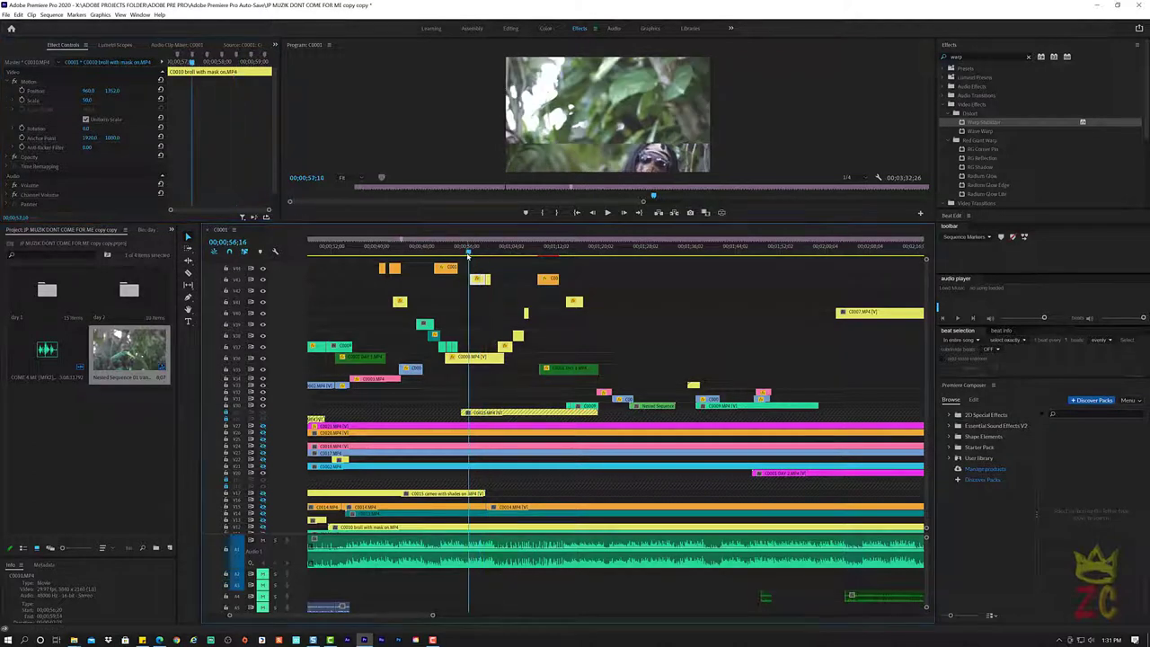
pyautogui.press('space')
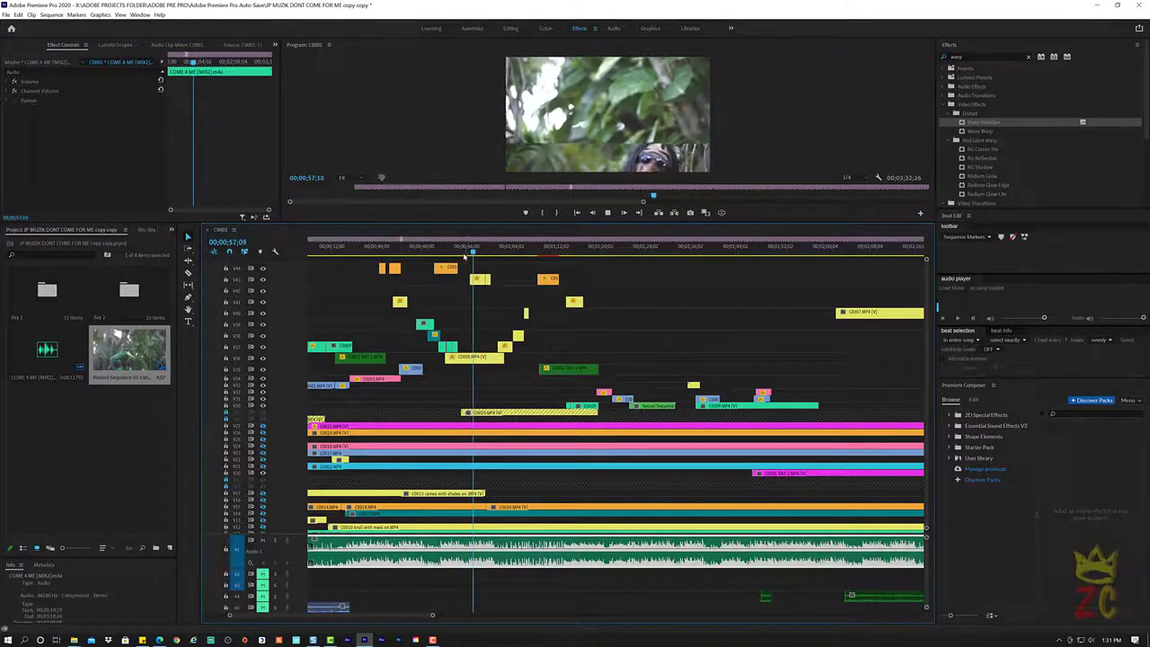
pyautogui.click(462, 256)
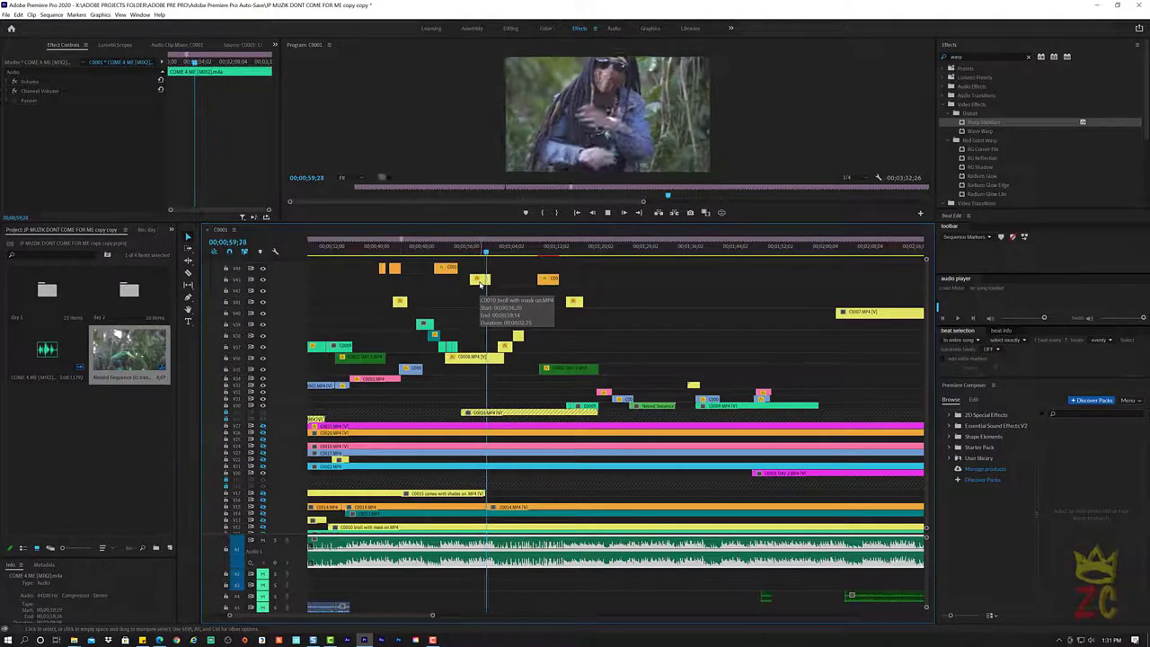
pyautogui.press('space')
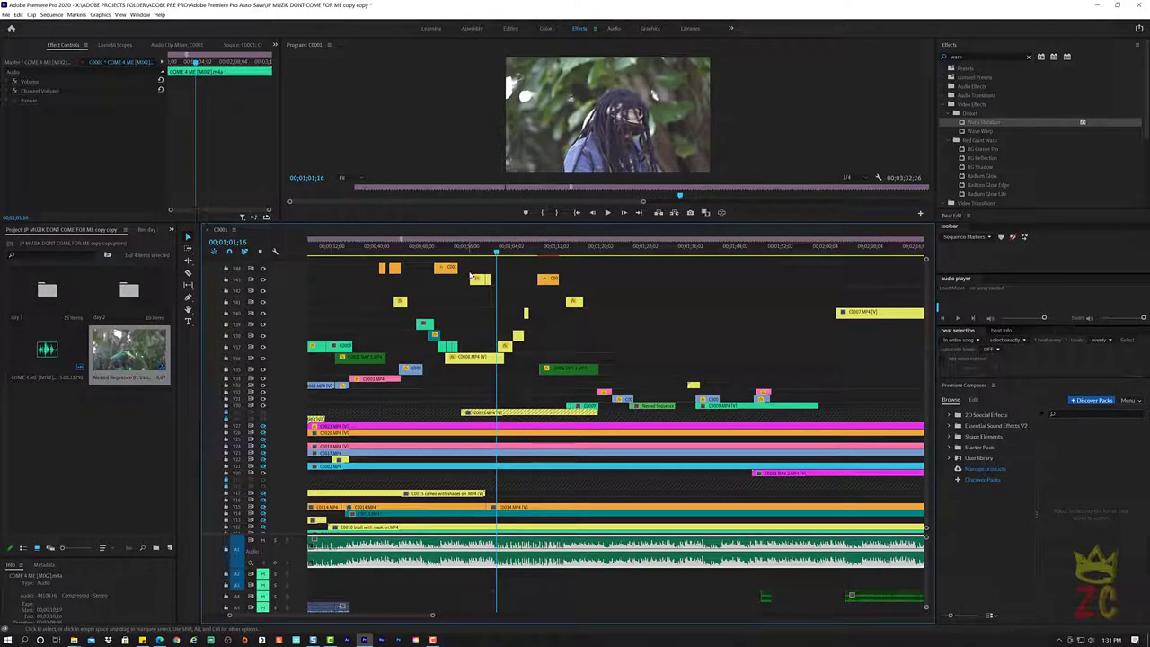
pyautogui.click(467, 251)
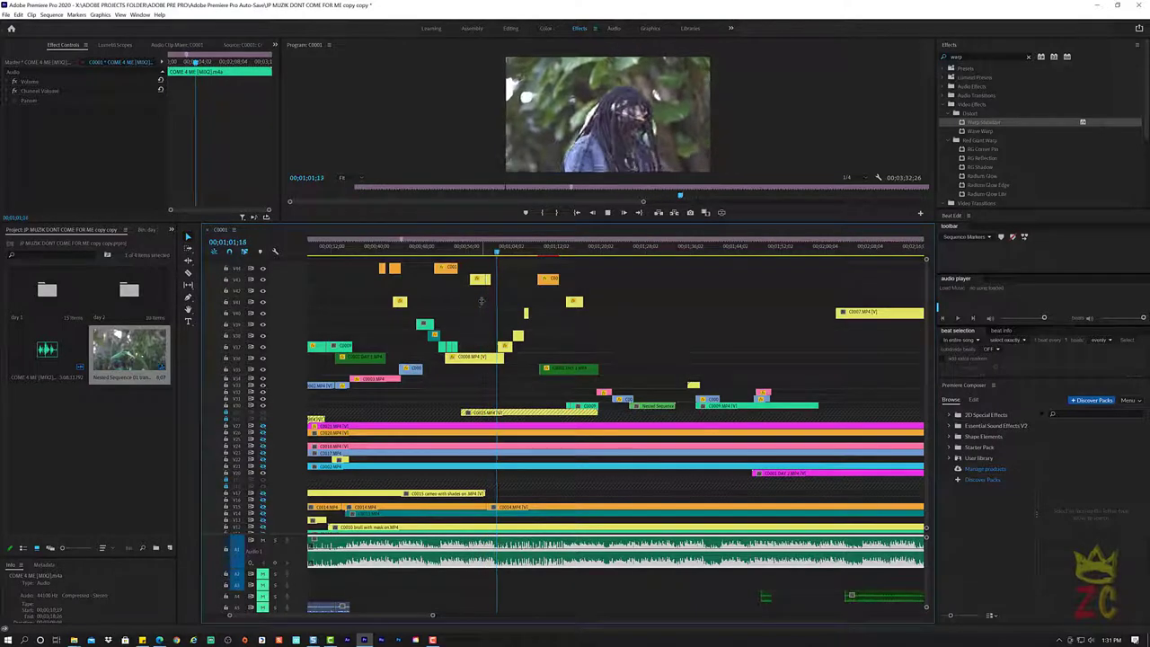
pyautogui.press('space')
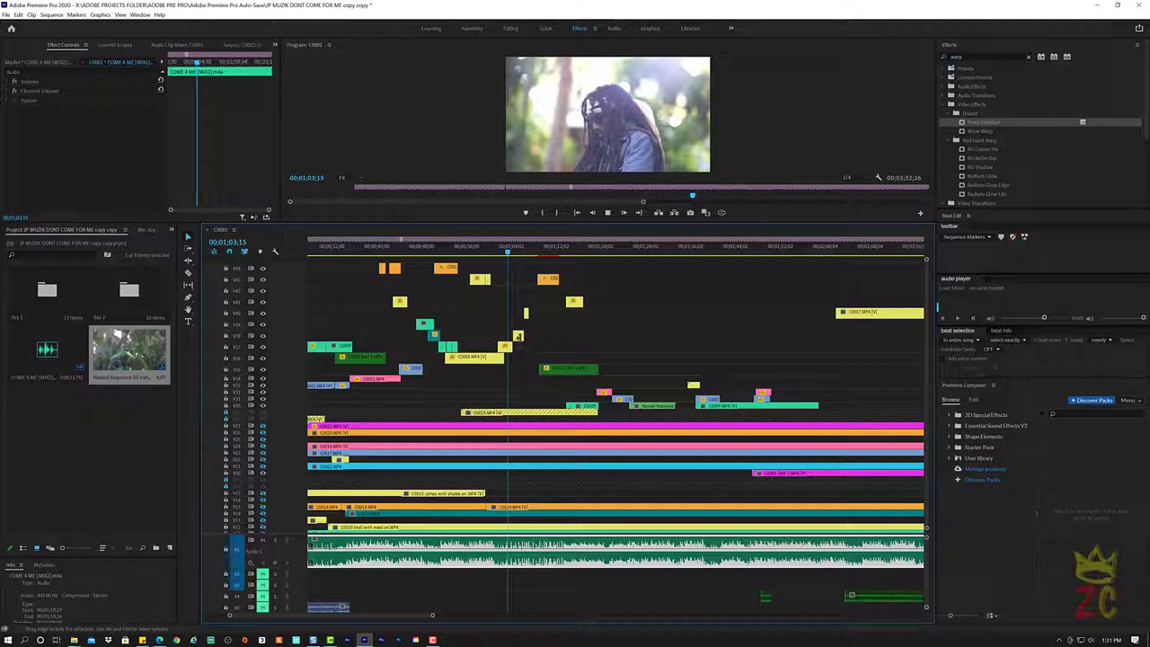
pyautogui.press('space')
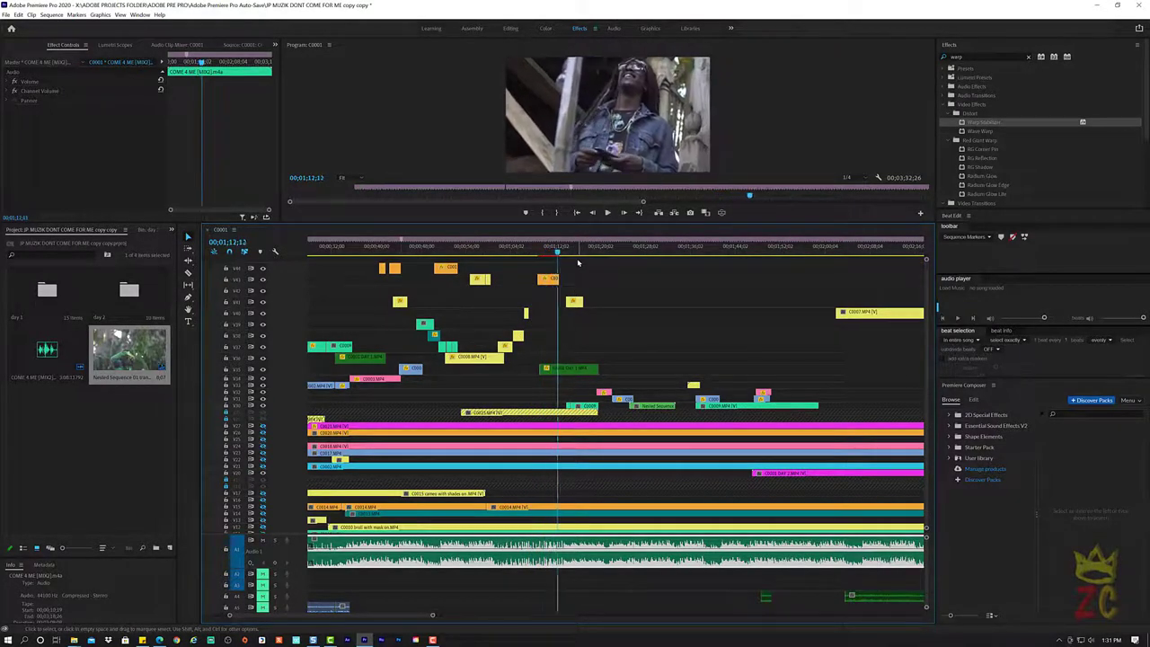
pyautogui.press('space')
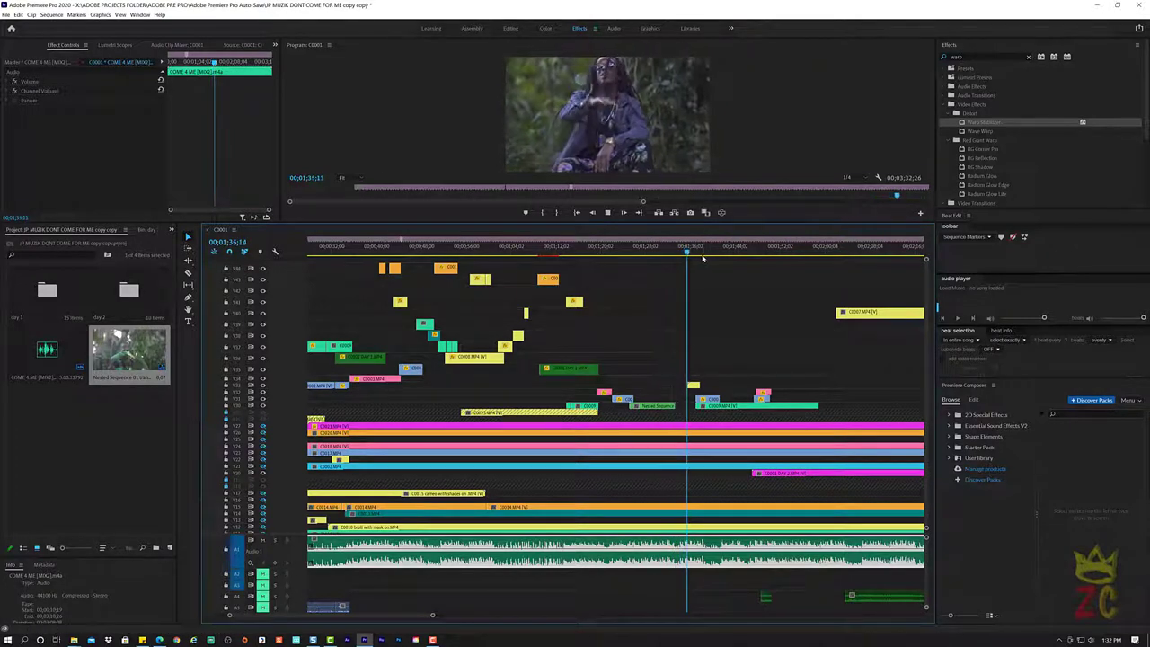
pyautogui.press('space')
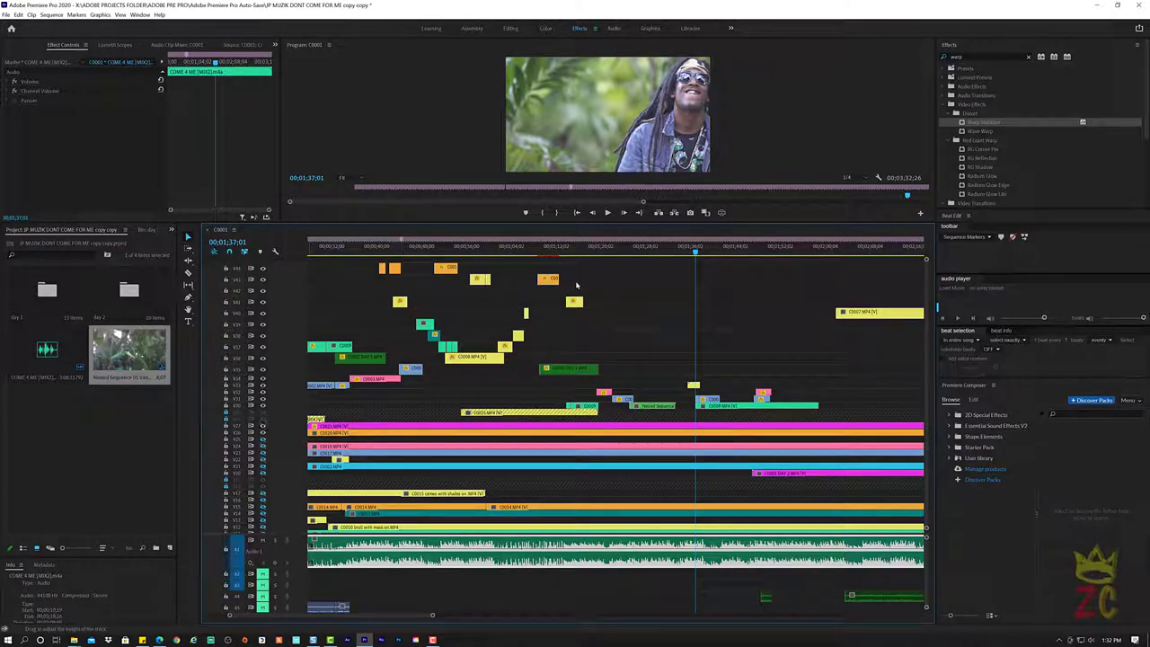
pyautogui.click(668, 254)
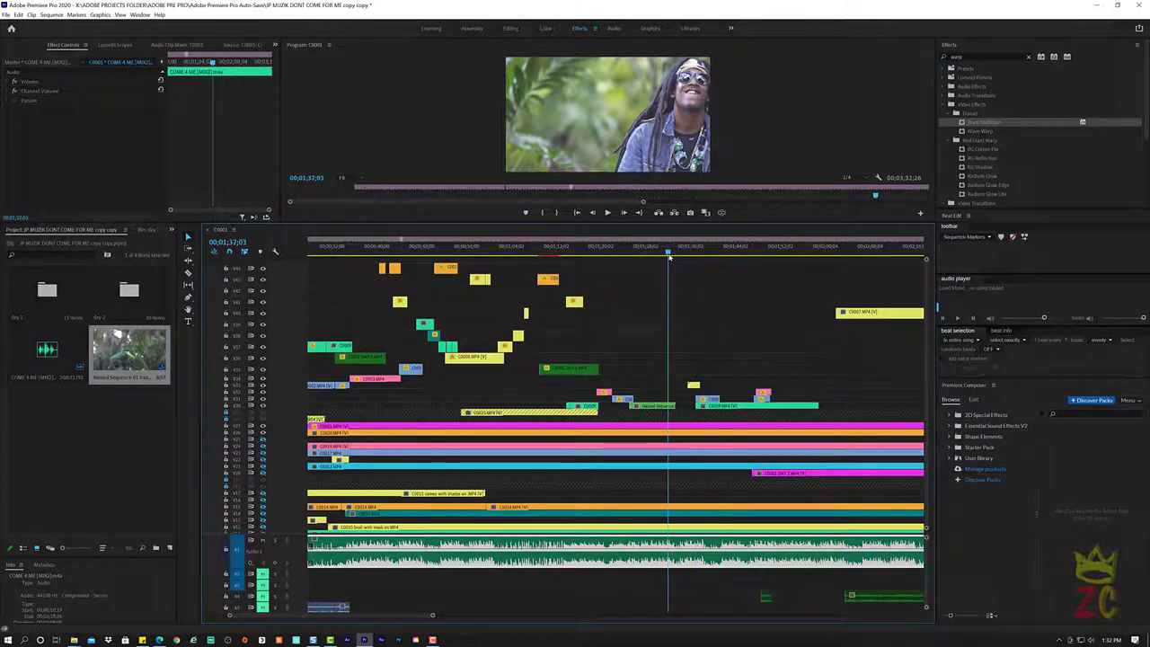
pyautogui.press('space')
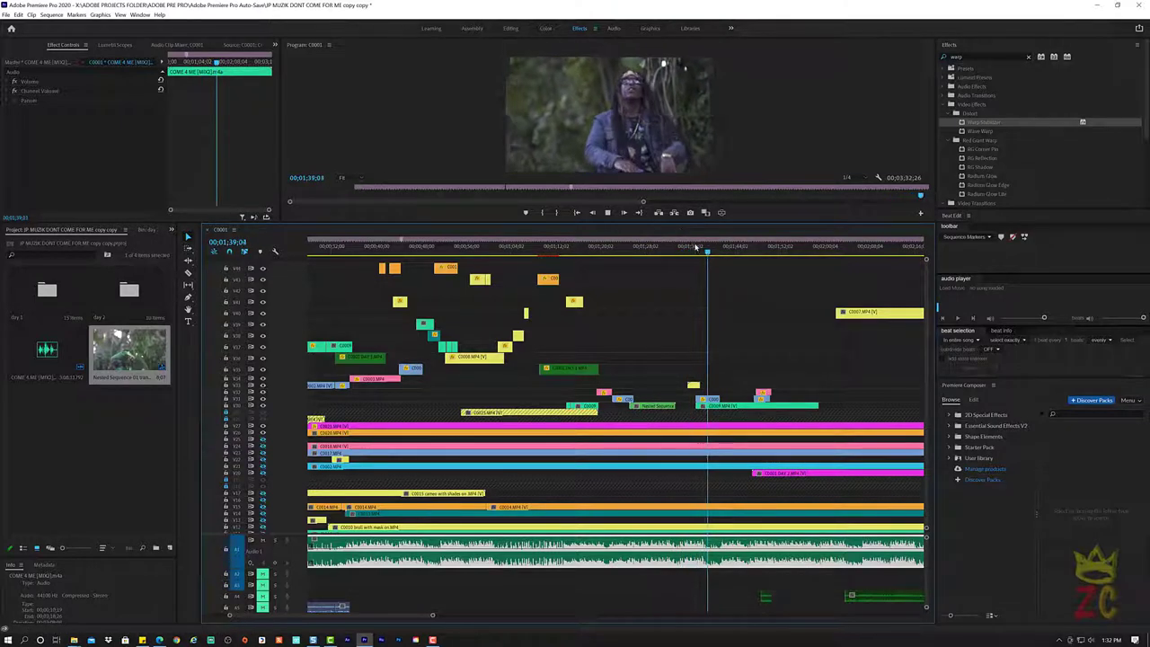
pyautogui.click(683, 249)
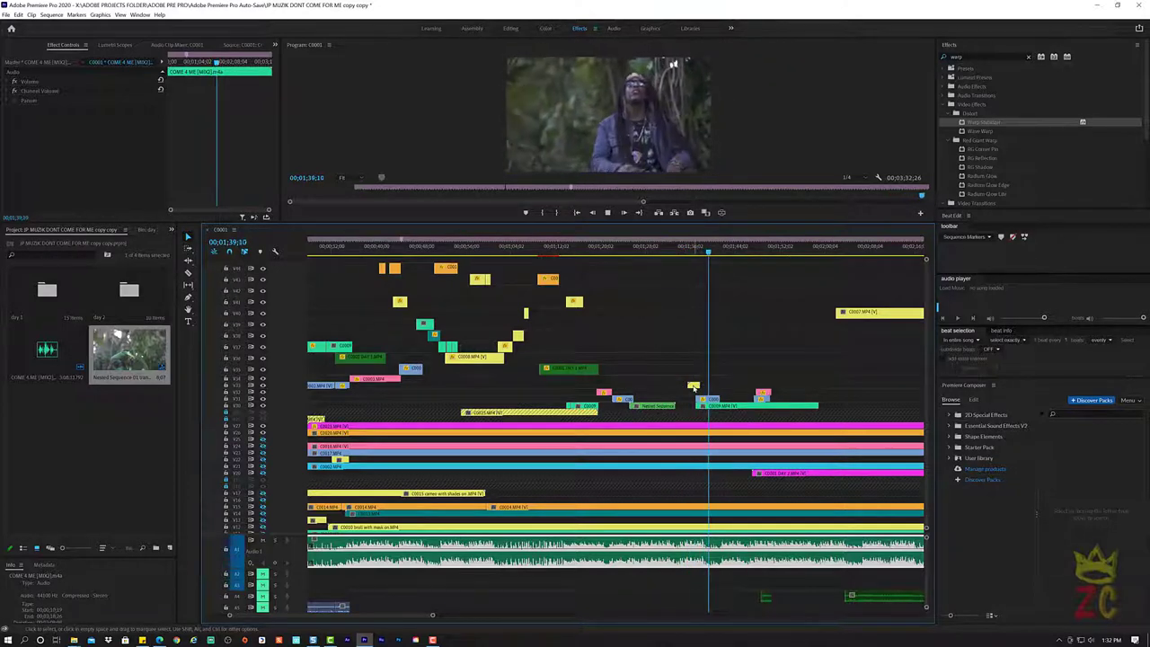
pyautogui.press('space')
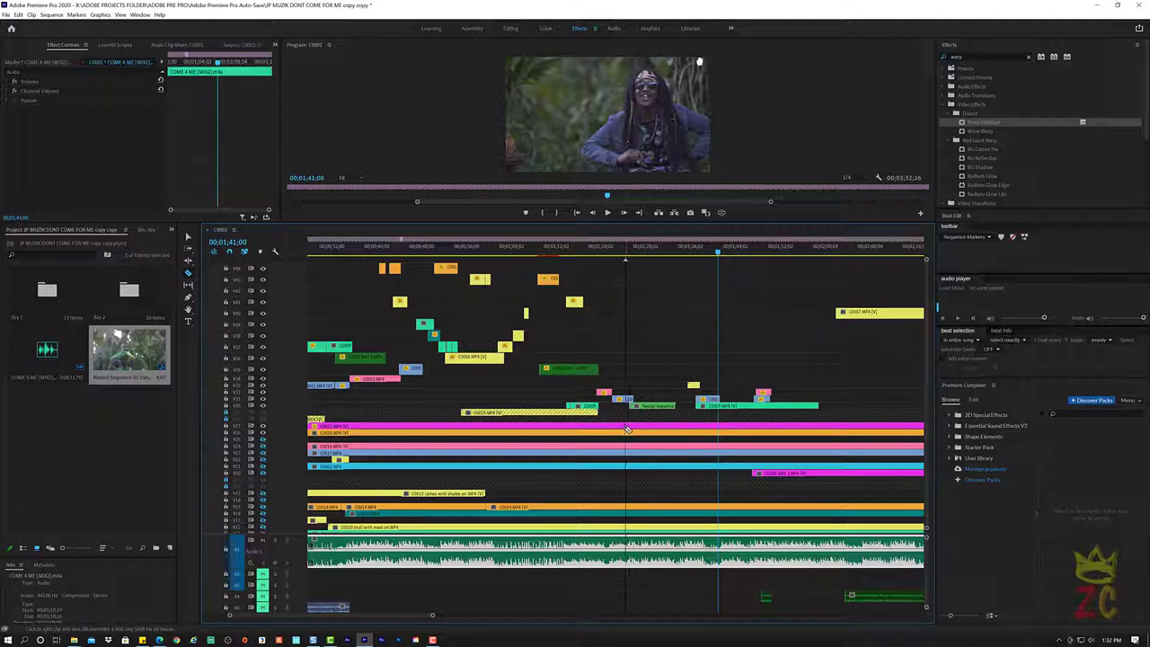
# Cut the orange C0020 clip and the pink clip beneath it at the same point
pyautogui.click(628, 431)
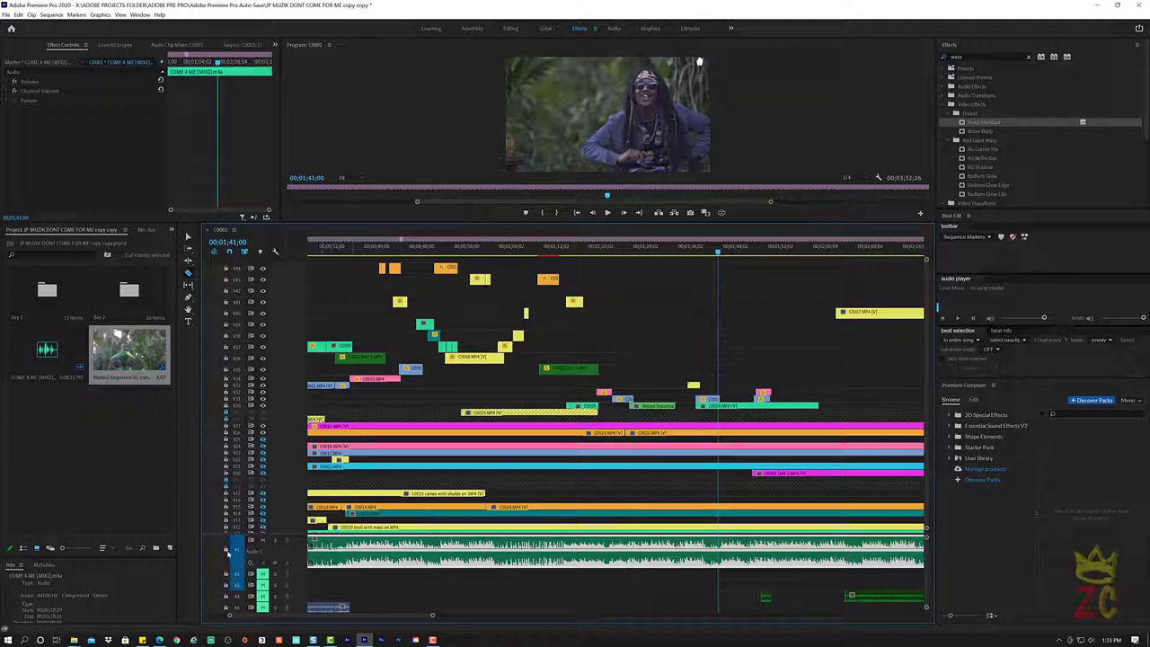
pyautogui.click(228, 554)
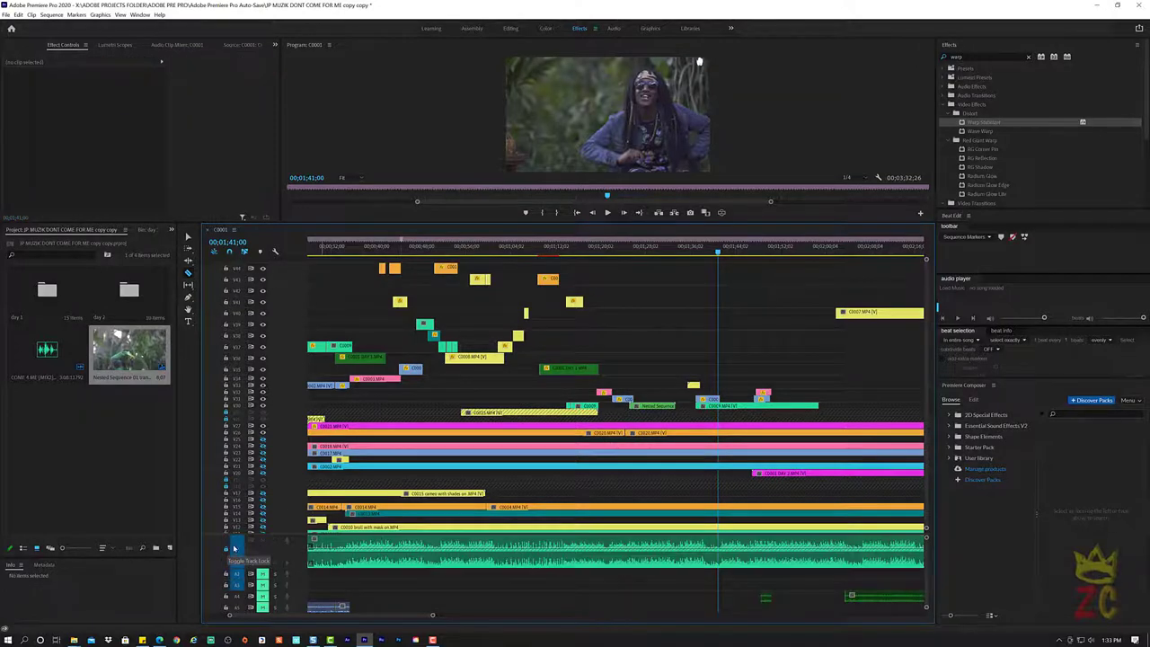
pyautogui.click(629, 426)
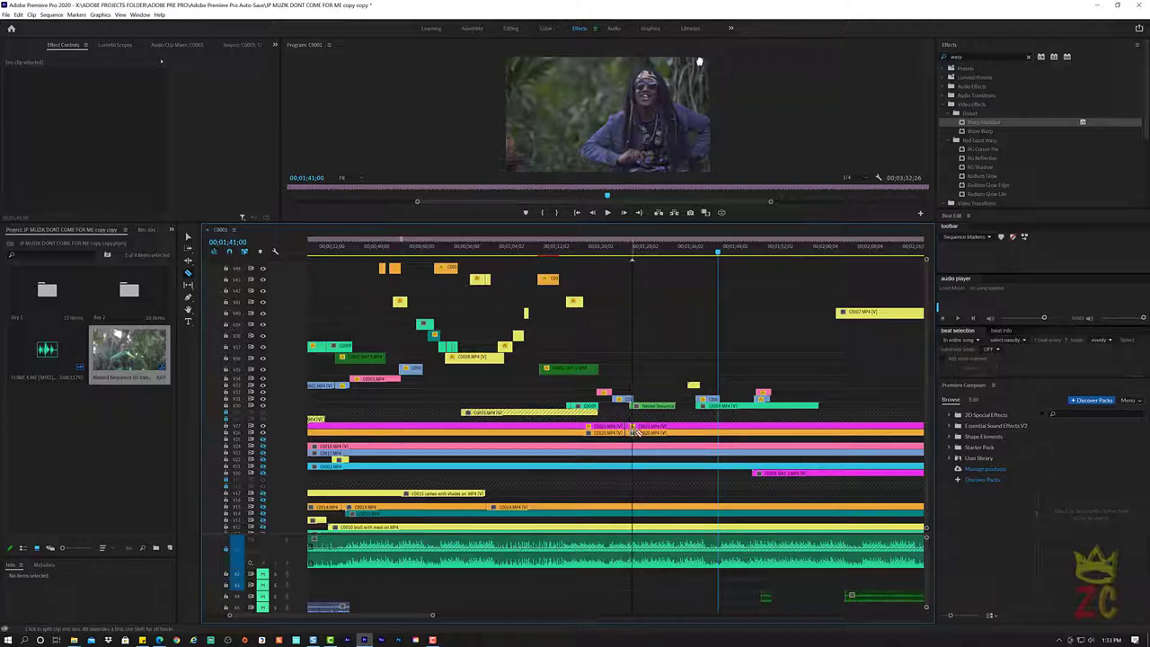
# Lift C0020 onto a higher video track and stack the pink C0021 directly above it
pyautogui.press('v')
pyautogui.click(640, 433)
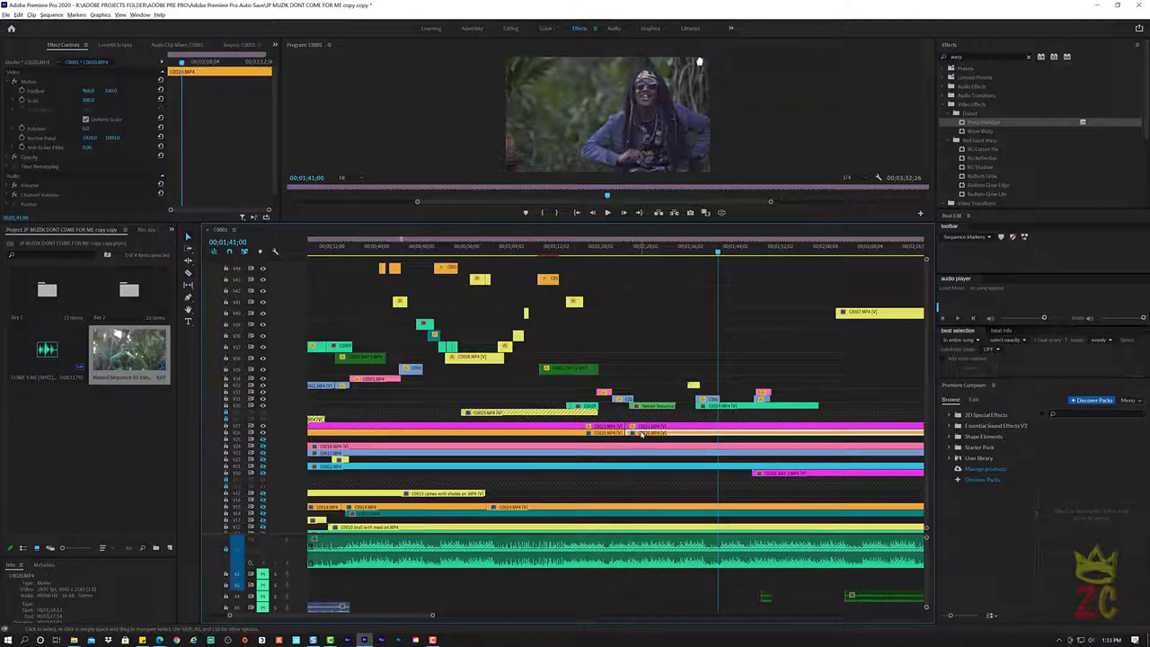
pyautogui.moveTo(643, 419); pyautogui.dragTo(643, 349)
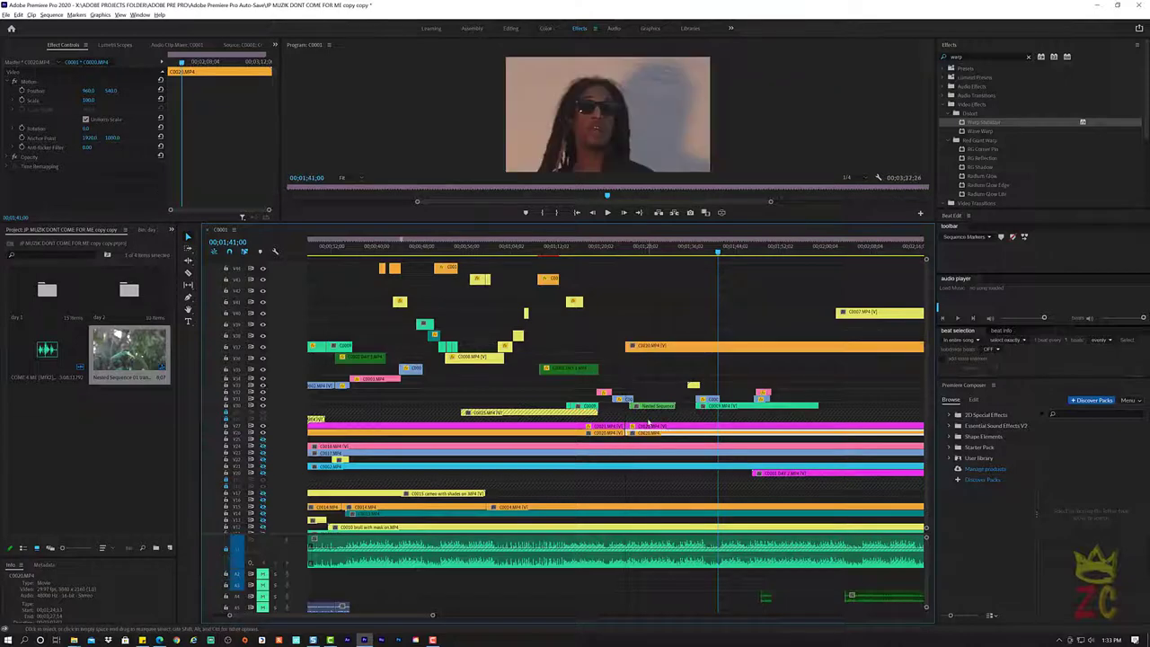
pyautogui.moveTo(647, 427); pyautogui.dragTo(641, 346)
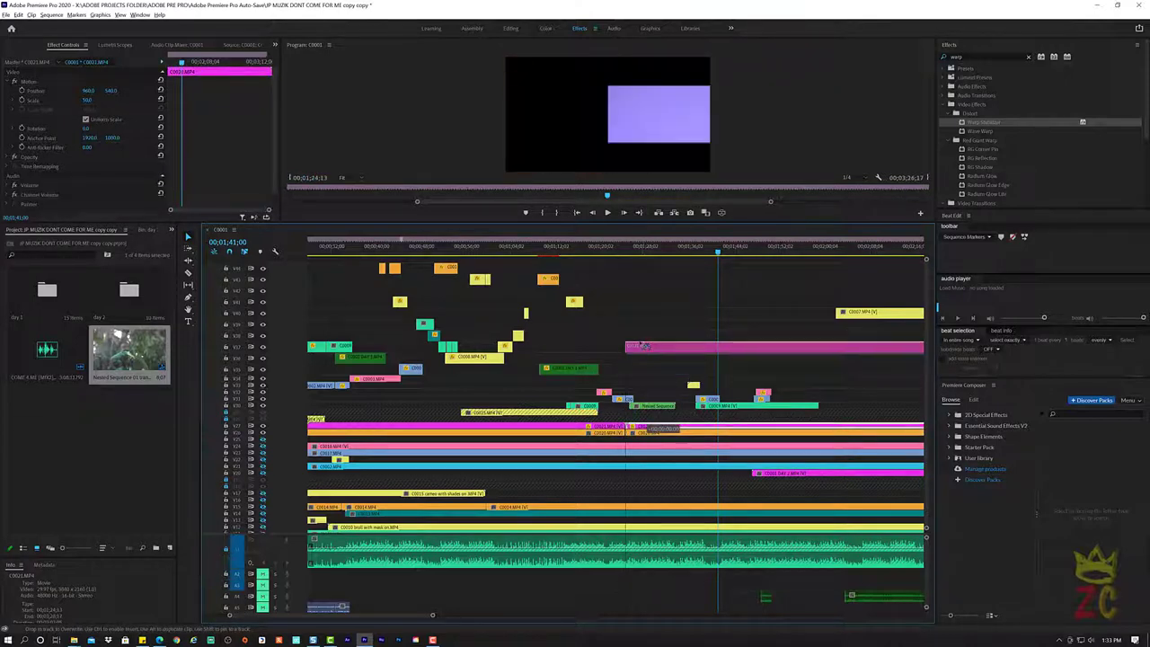
pyautogui.moveTo(636, 344); pyautogui.dragTo(634, 341)
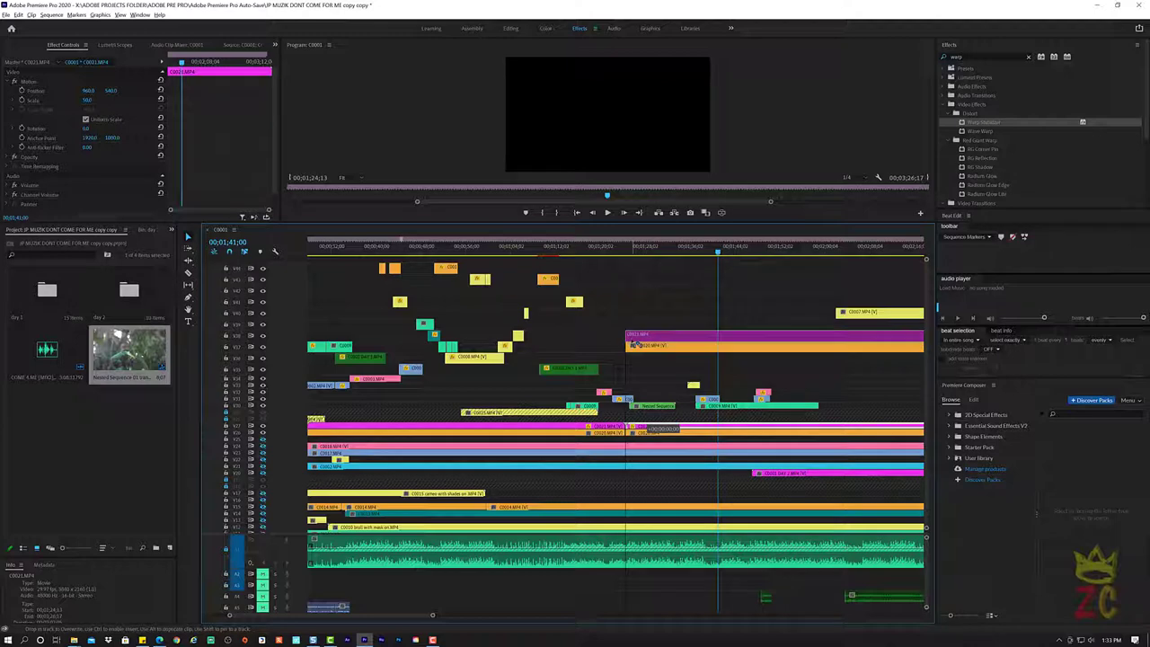
pyautogui.click(604, 261)
# Retrim the start of the pink C0021 clip, reviewing playback from 01;22;00
pyautogui.press('space')
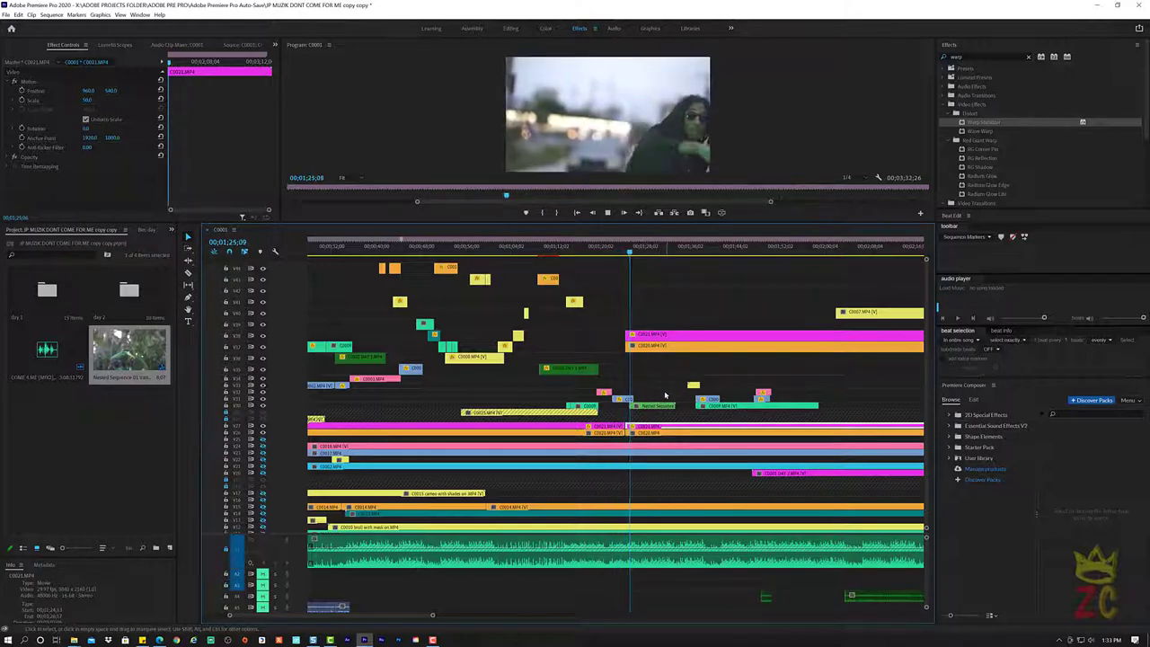
pyautogui.press('space')
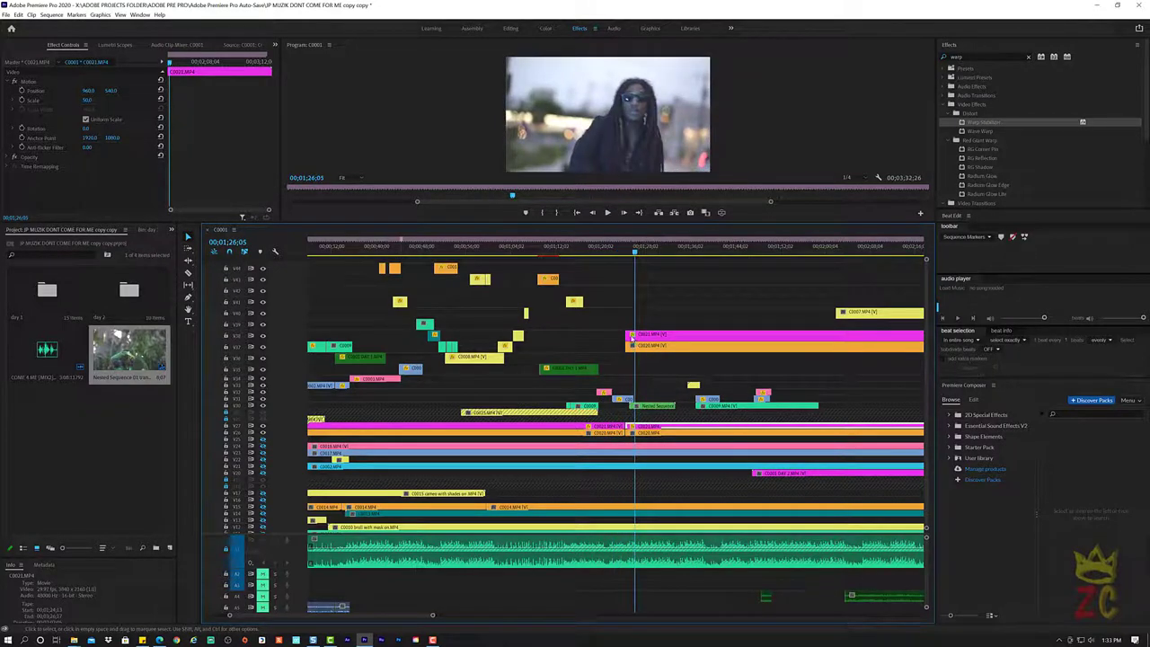
pyautogui.moveTo(628, 336); pyautogui.dragTo(686, 346)
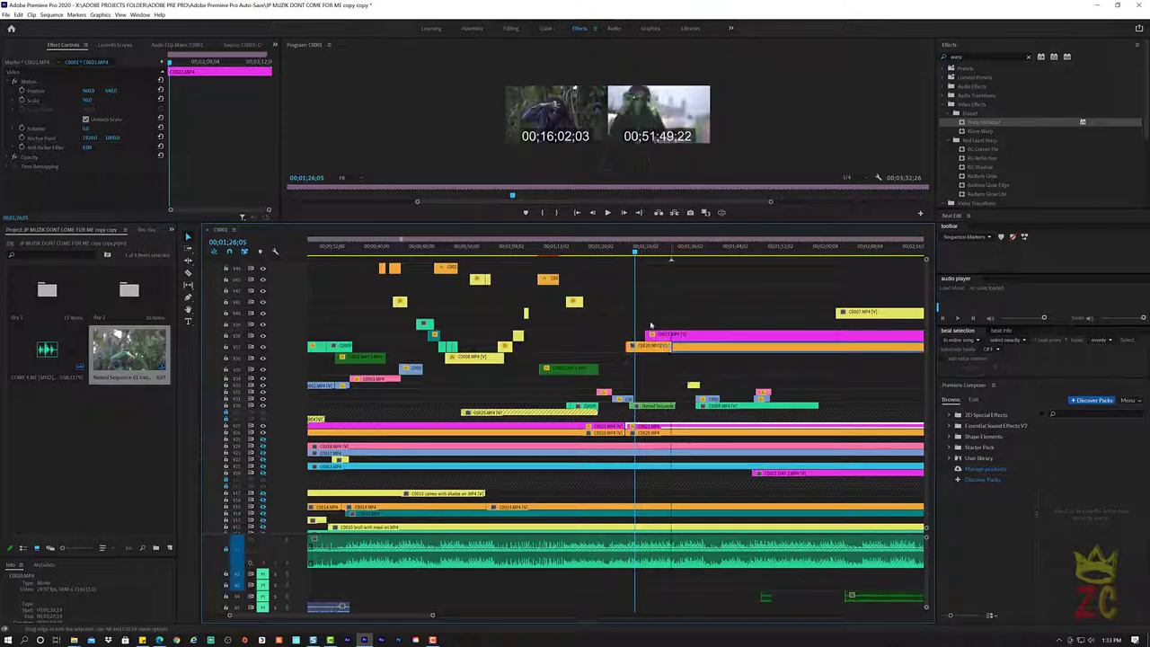
pyautogui.click(613, 255)
pyautogui.press('space')
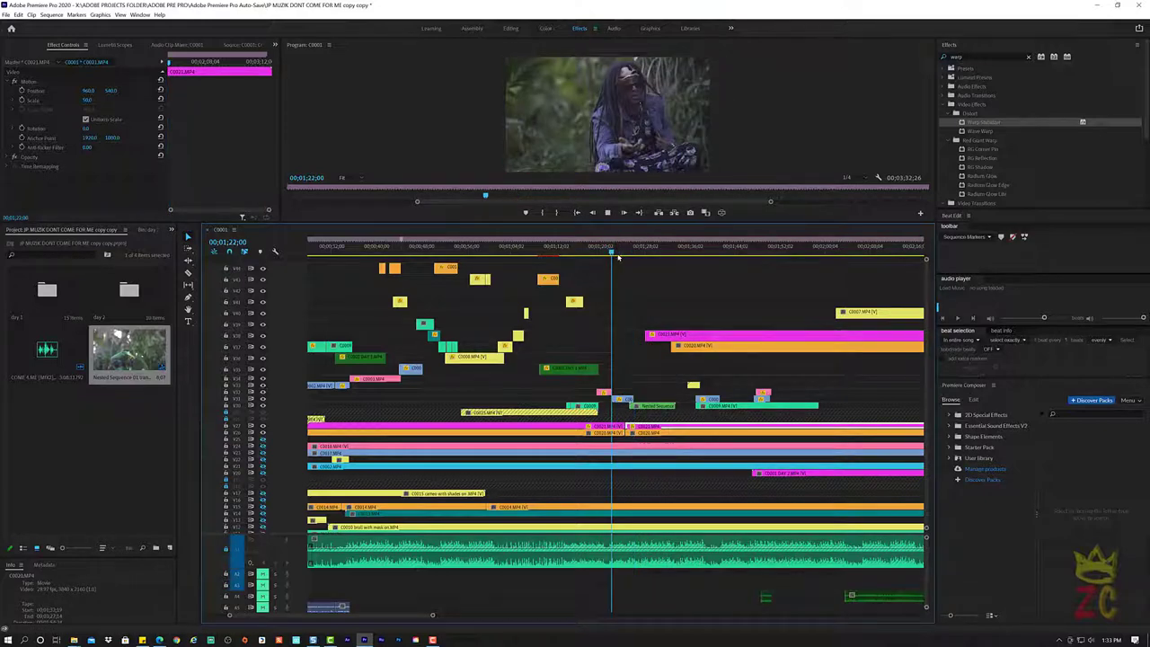
pyautogui.press('space')
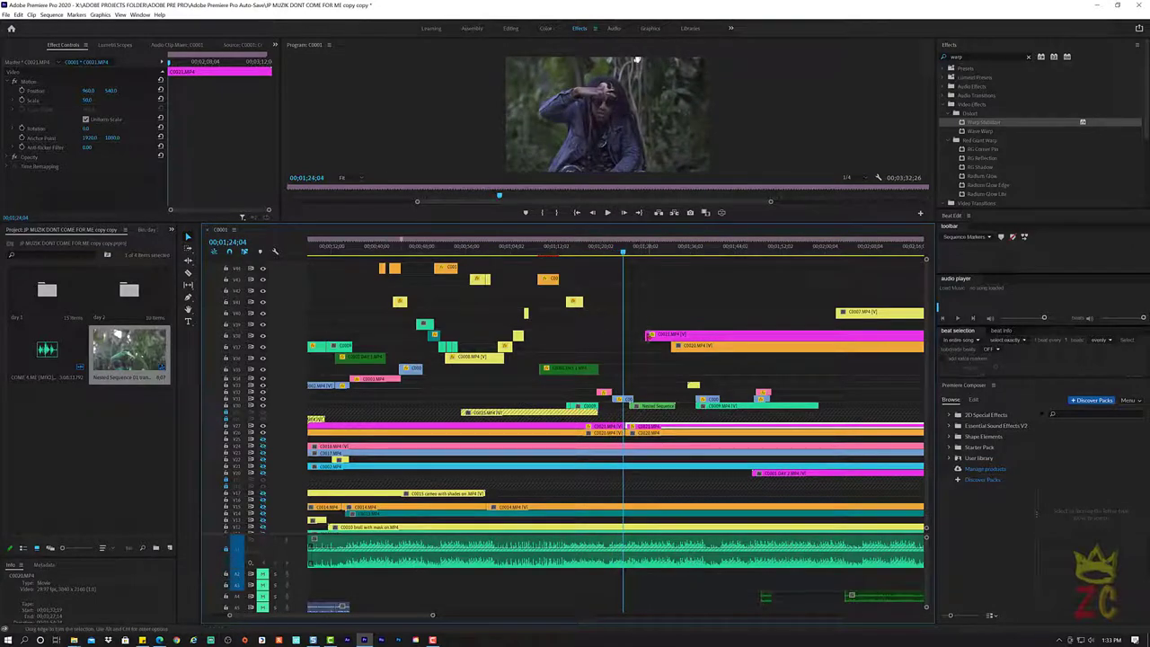
pyautogui.moveTo(646, 334); pyautogui.dragTo(617, 342)
pyautogui.press('space')
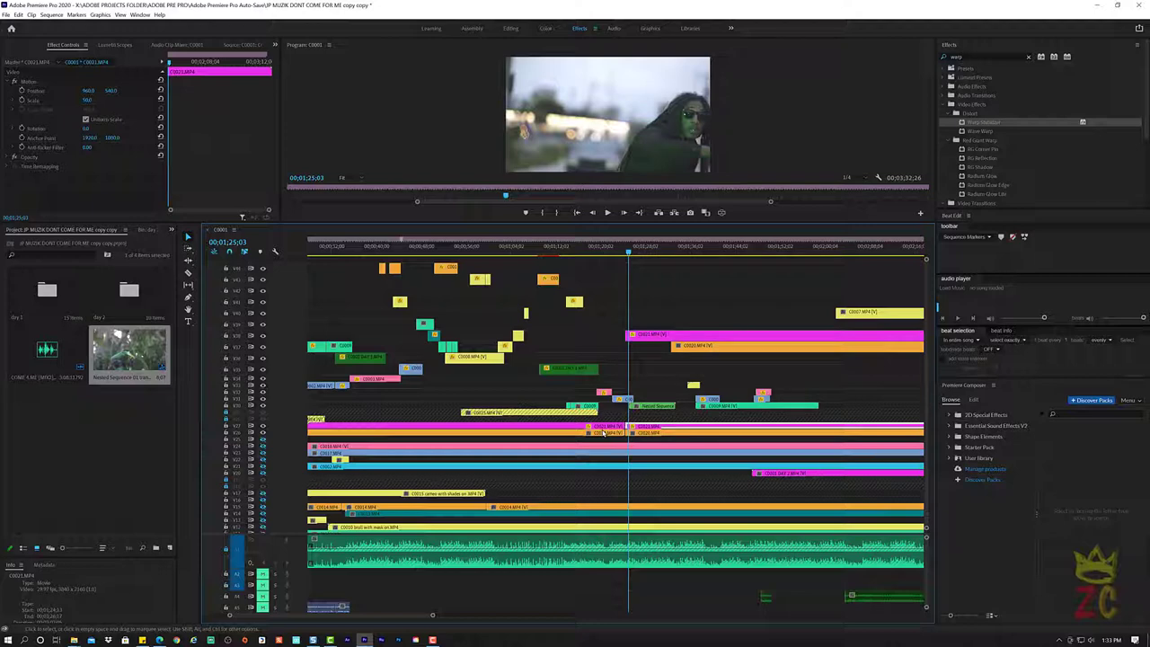
# Deselect everything, then select C0021 and drag it toward another track
pyautogui.hotkey('ctrl', 'shift', 'a')
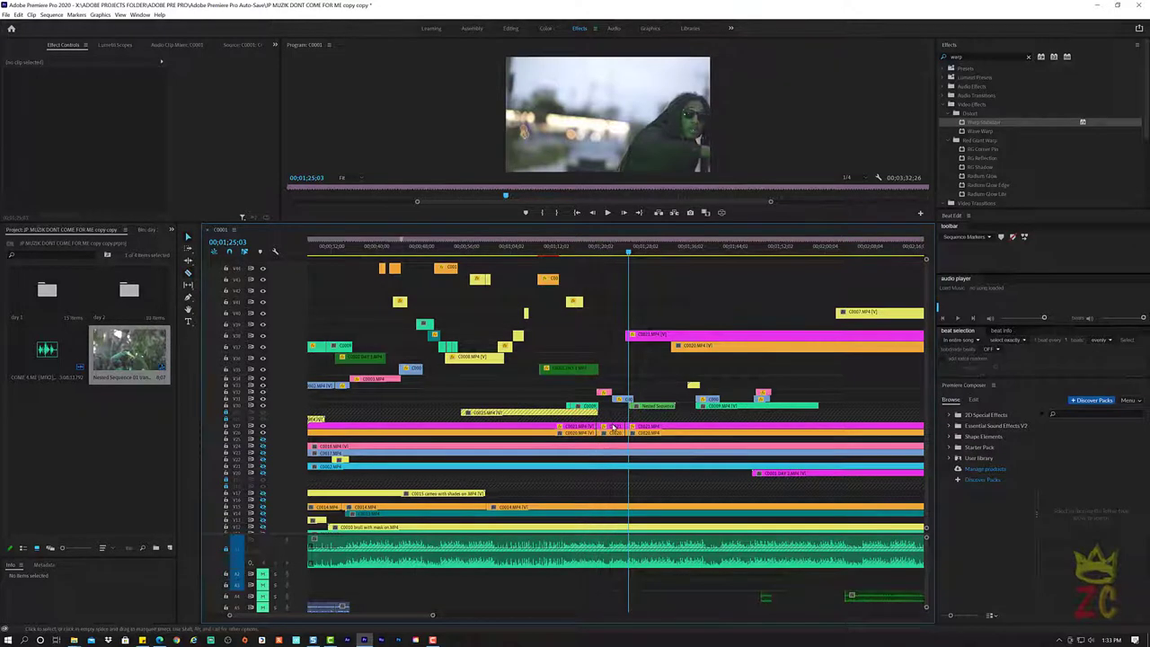
pyautogui.click(613, 428)
pyautogui.moveTo(613, 427); pyautogui.dragTo(611, 358)
pyautogui.click(585, 250)
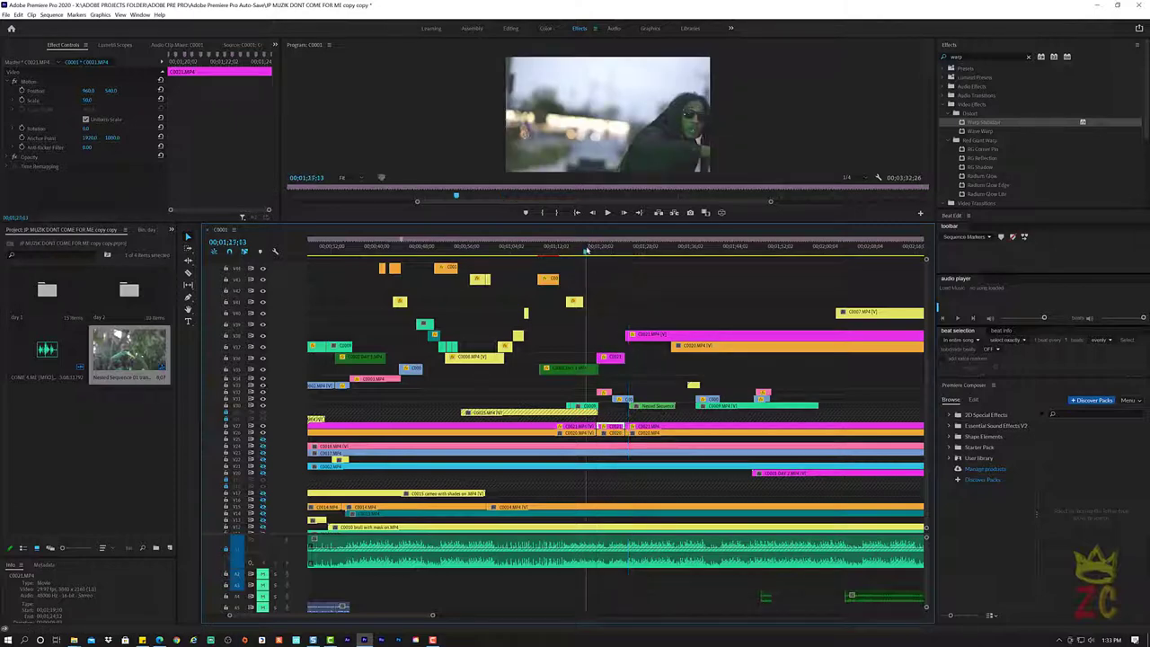
pyautogui.press('space')
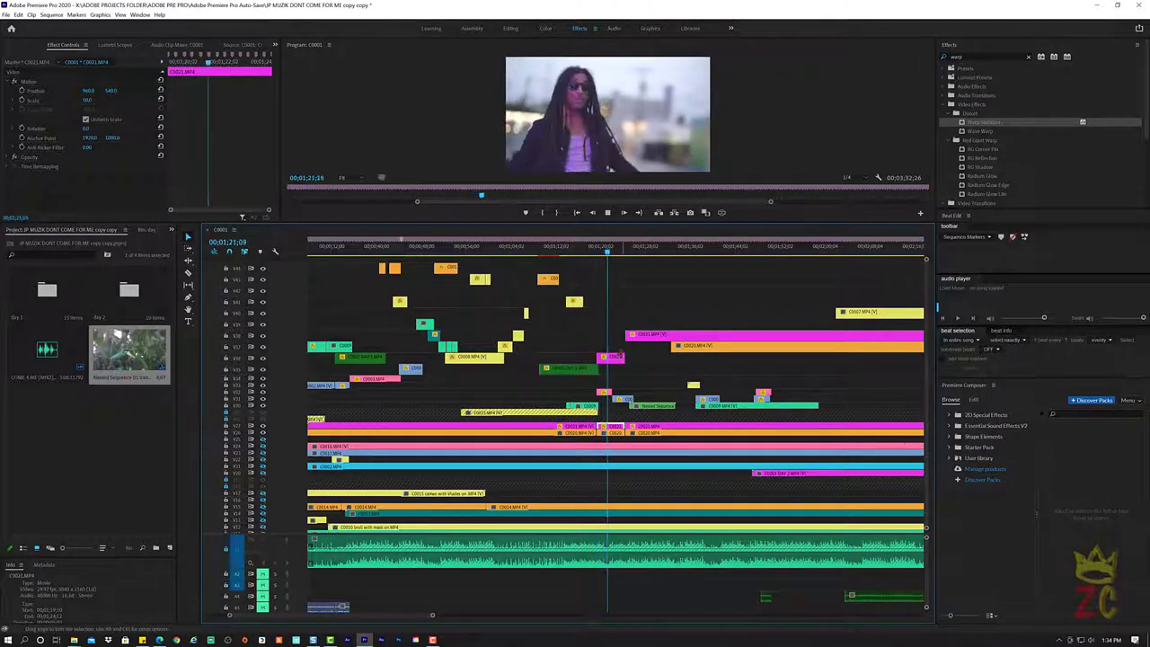
pyautogui.press('space')
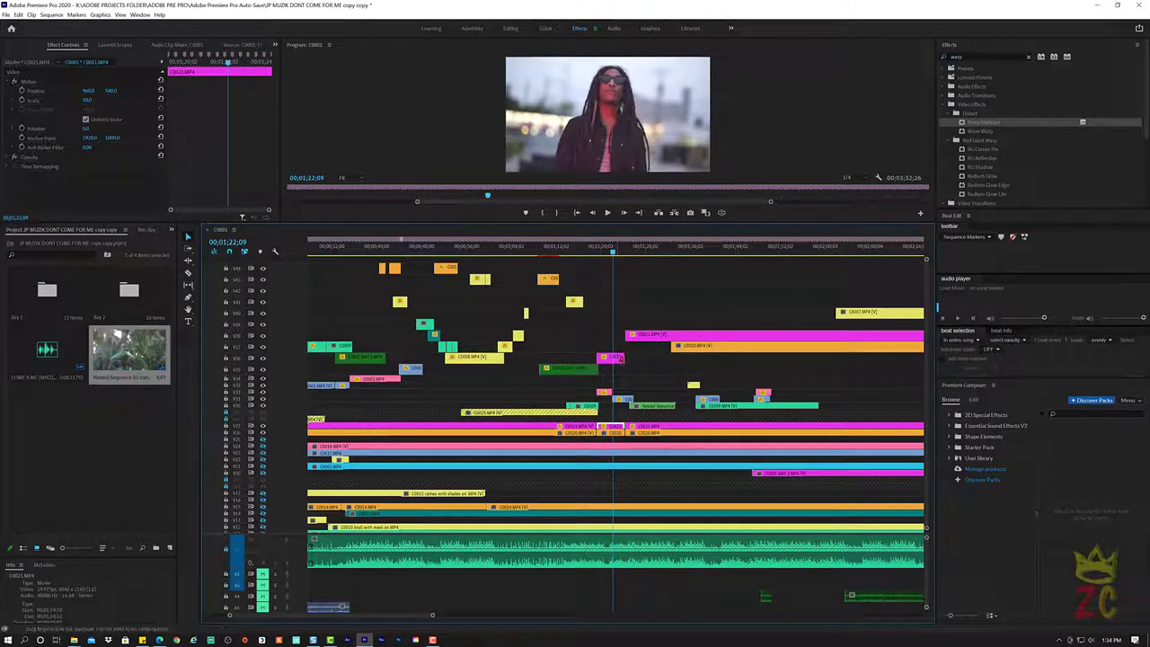
pyautogui.press('space')
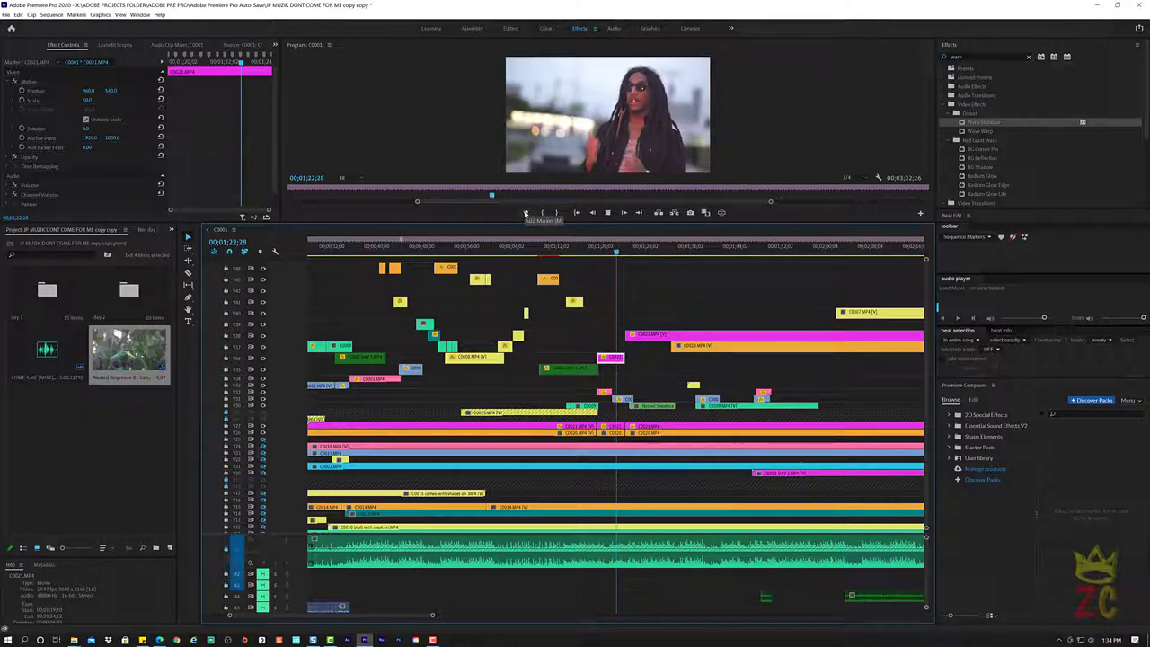
pyautogui.press('space')
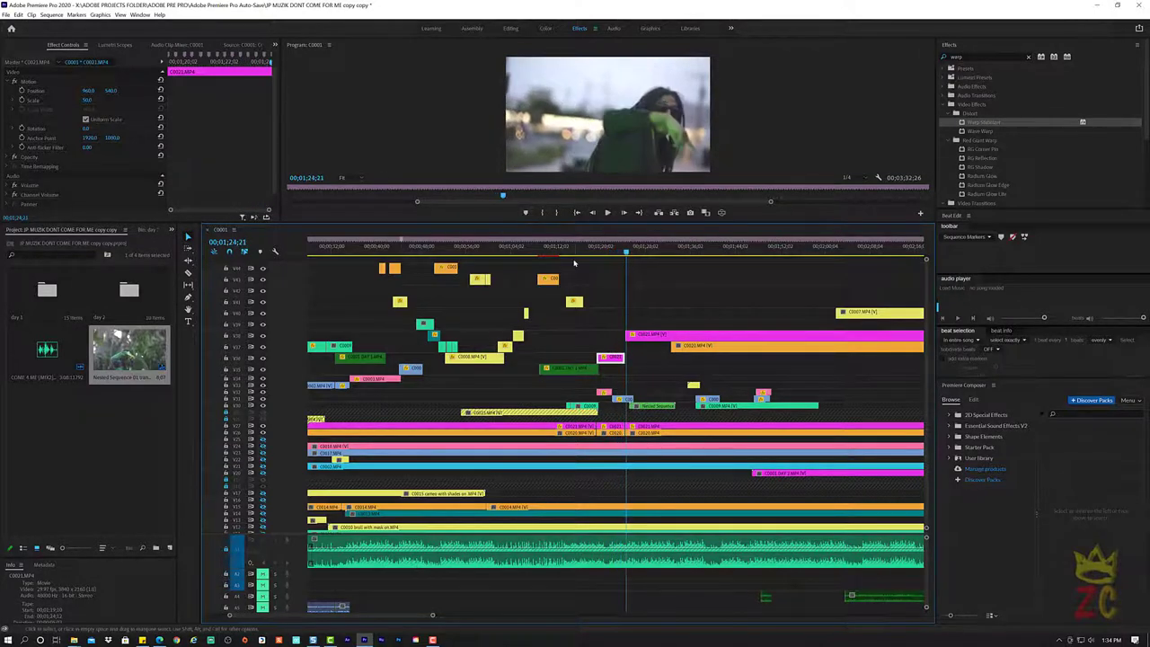
pyautogui.click(663, 335)
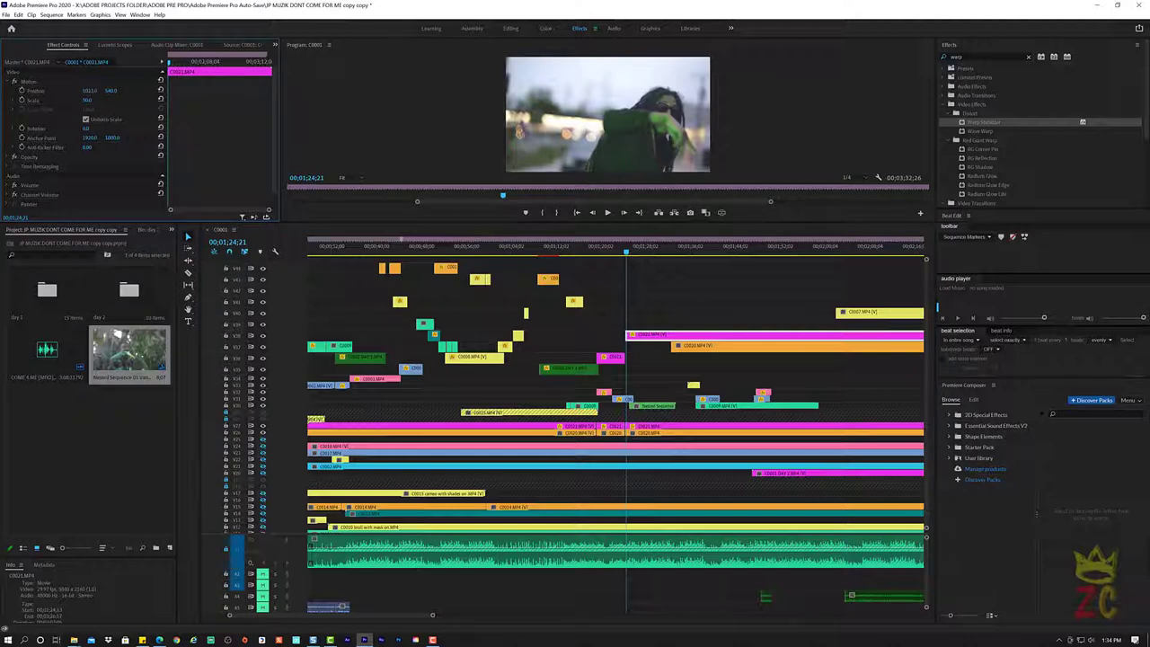
# Shift C0021's Position X to about -215 for a side-by-side split, reviewing from 01;17;13
pyautogui.moveTo(90, 90)
pyautogui.mouseDown()
pyautogui.moveTo(101, 91)
pyautogui.moveTo(72, 90)
pyautogui.mouseUp()
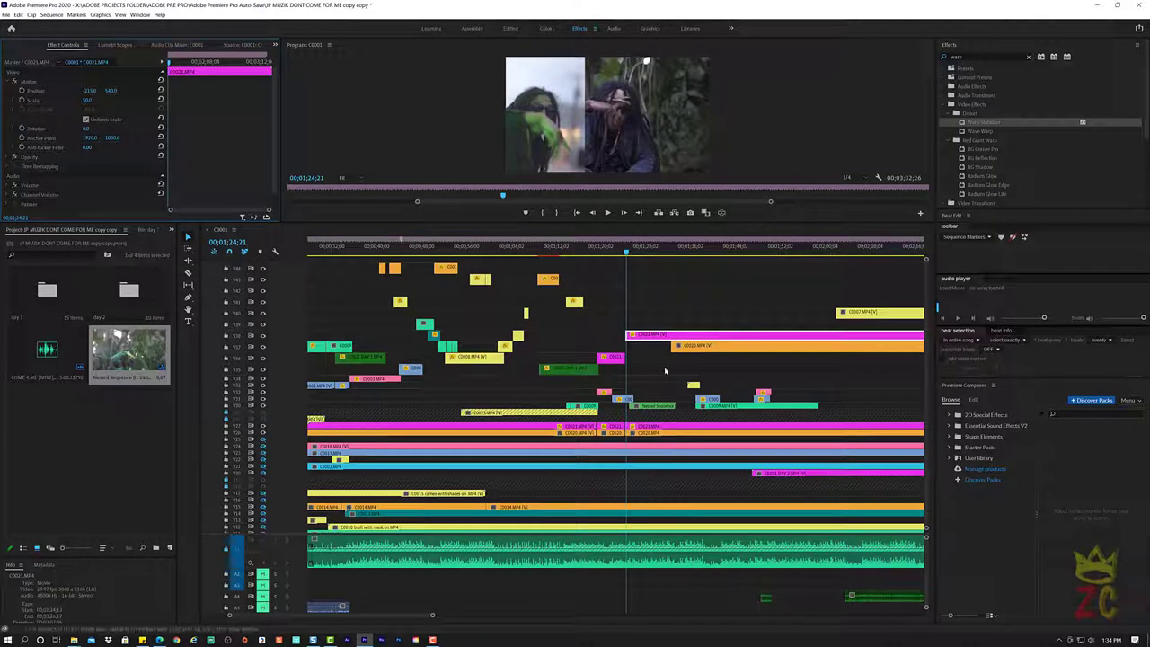
pyautogui.click(618, 247)
pyautogui.moveTo(595, 252); pyautogui.dragTo(590, 257)
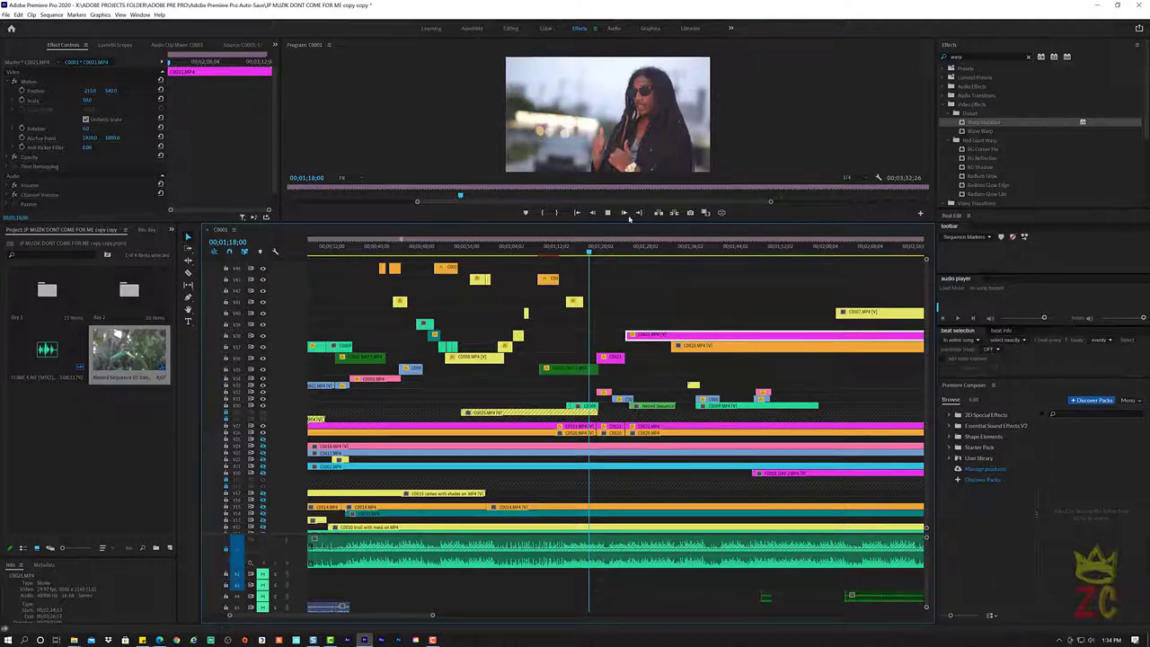
pyautogui.press('space')
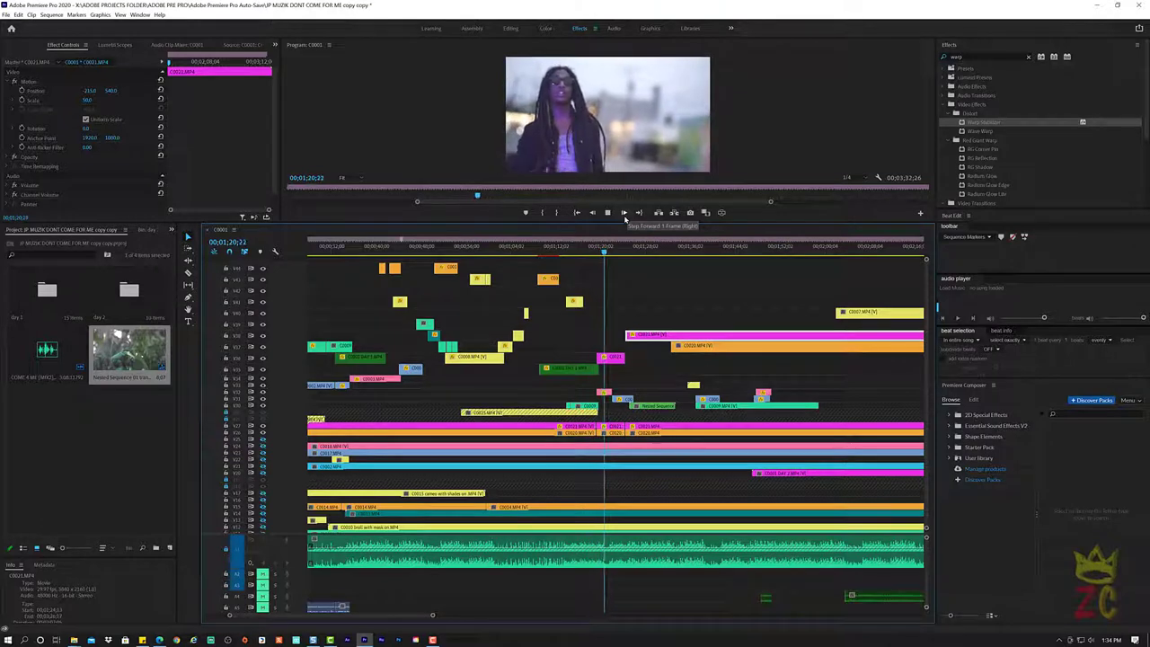
pyautogui.click(625, 215)
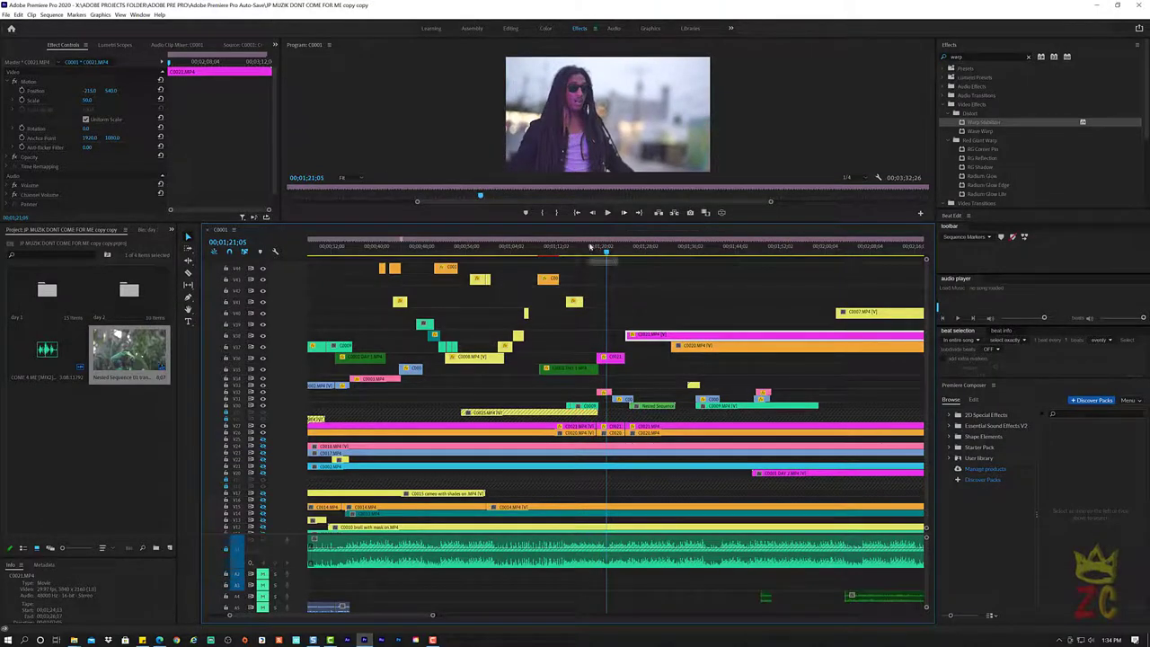
pyautogui.moveTo(590, 245); pyautogui.dragTo(586, 252)
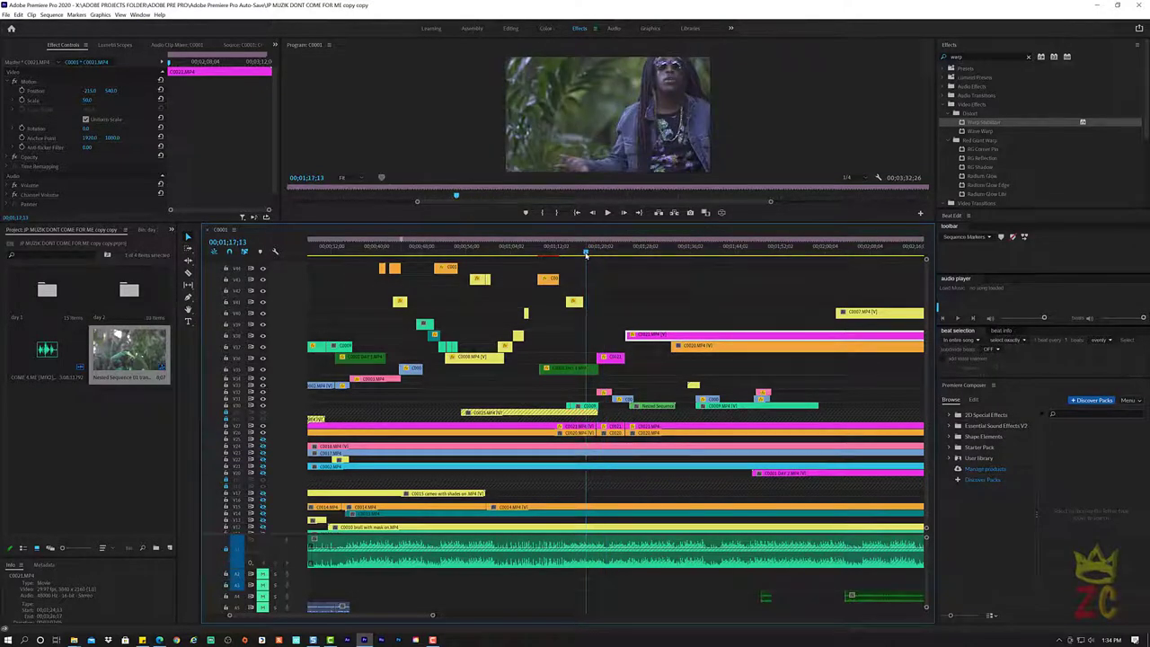
pyautogui.press('space')
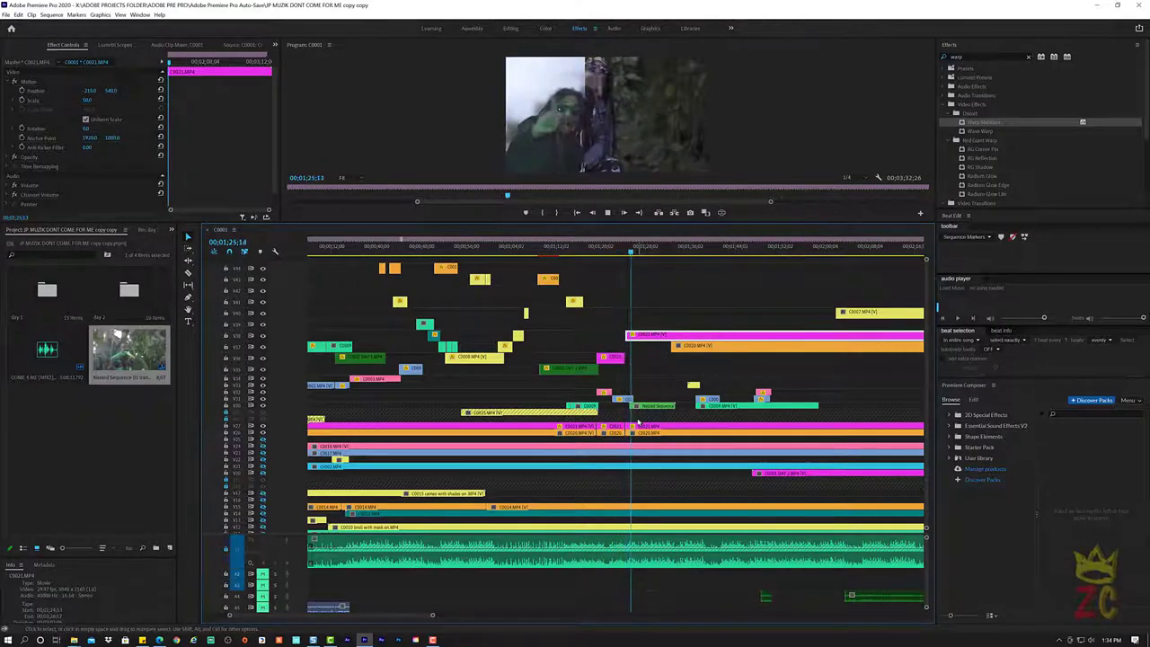
pyautogui.press('space')
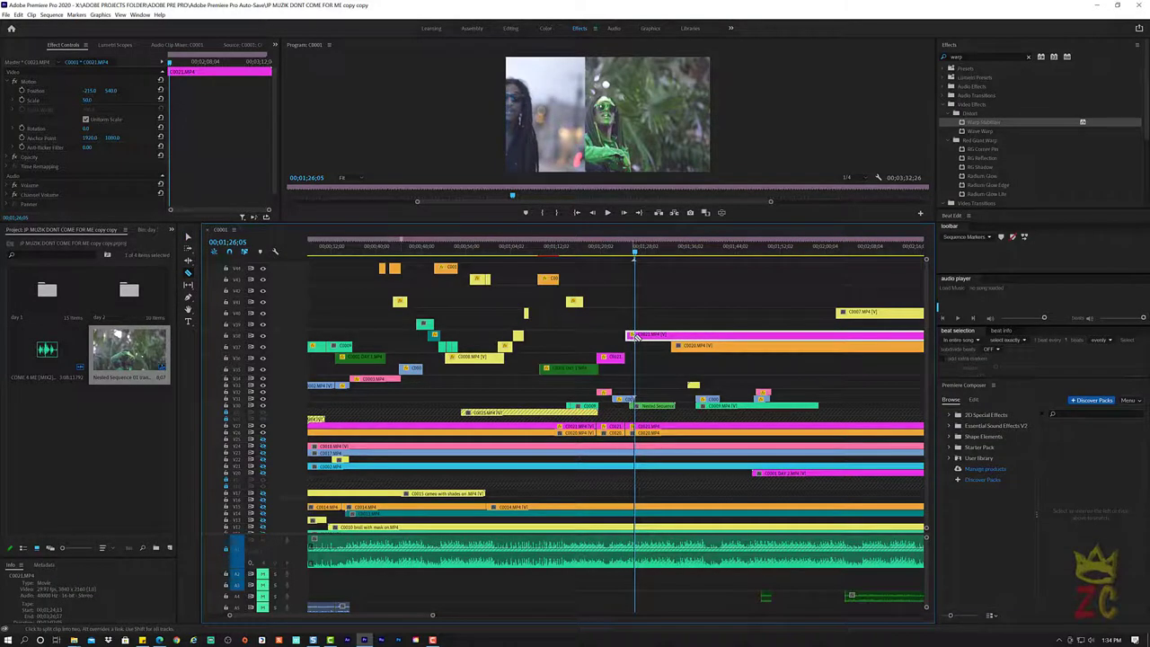
# Trim C0021's in point slightly later and preview from 01;24;24
pyautogui.click(636, 335)
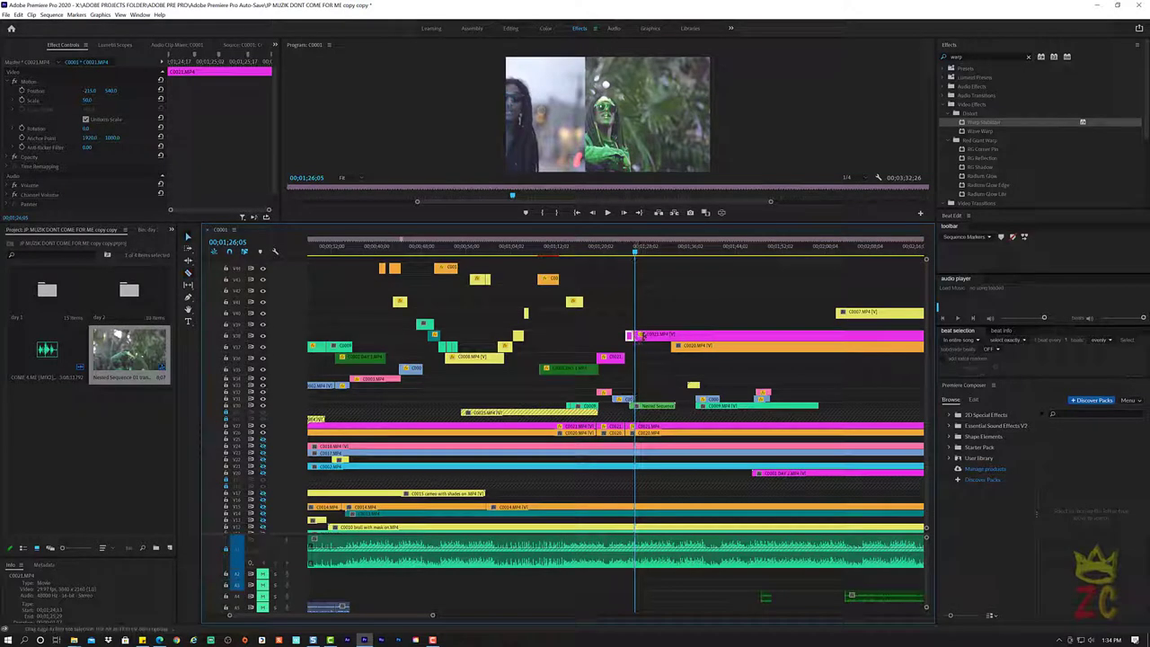
pyautogui.moveTo(638, 336); pyautogui.dragTo(646, 336)
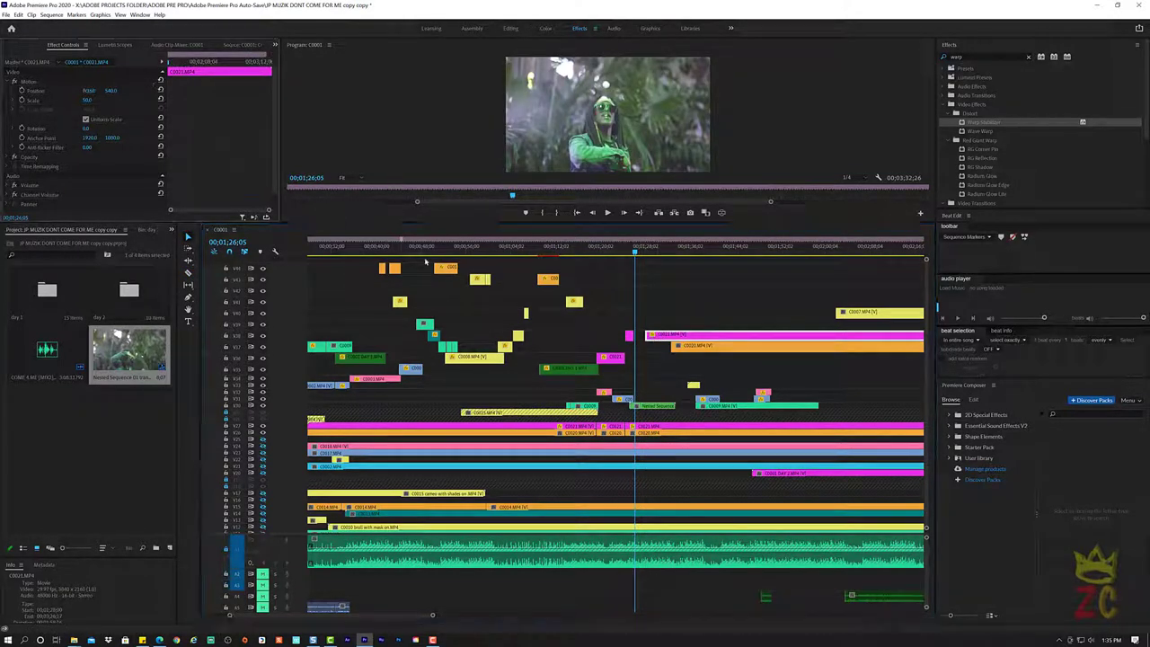
pyautogui.click(606, 251)
pyautogui.press('space')
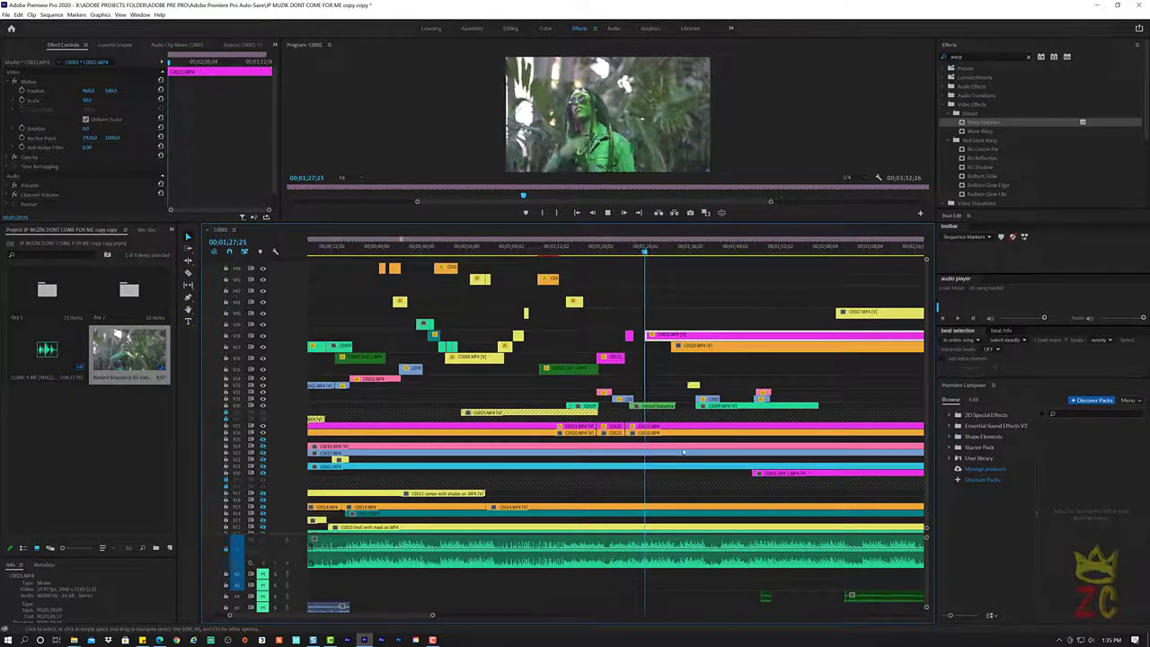
pyautogui.click(592, 252)
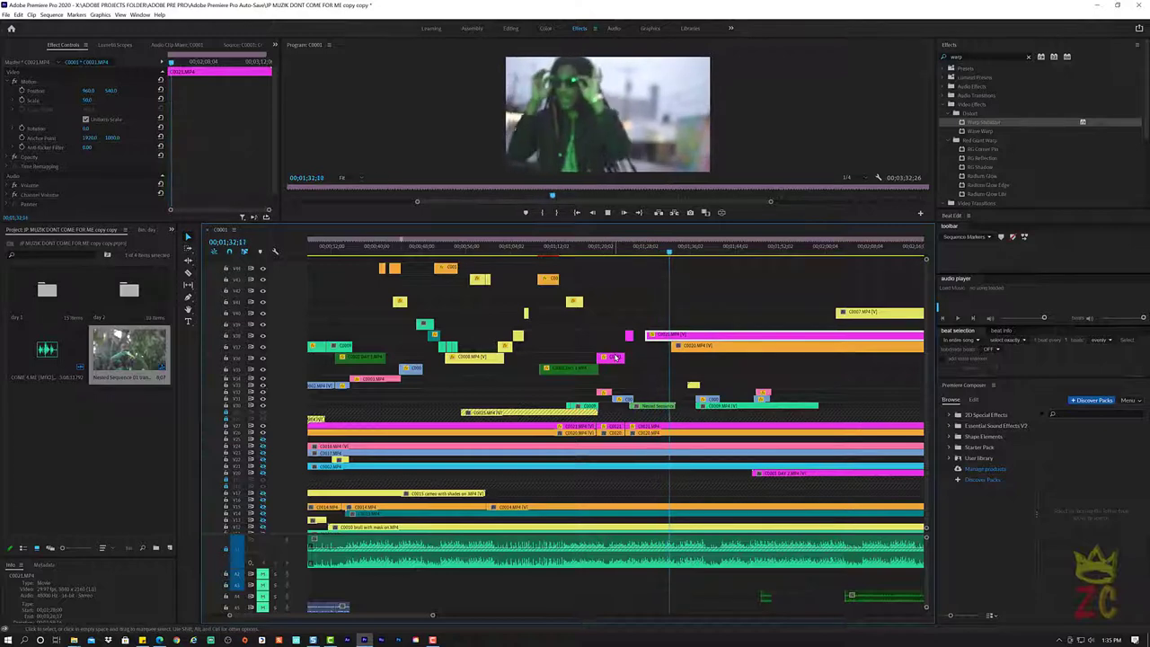
# Reframe C0021 near 1:24 to Position about -233, 540 and replay the section
pyautogui.click(601, 252)
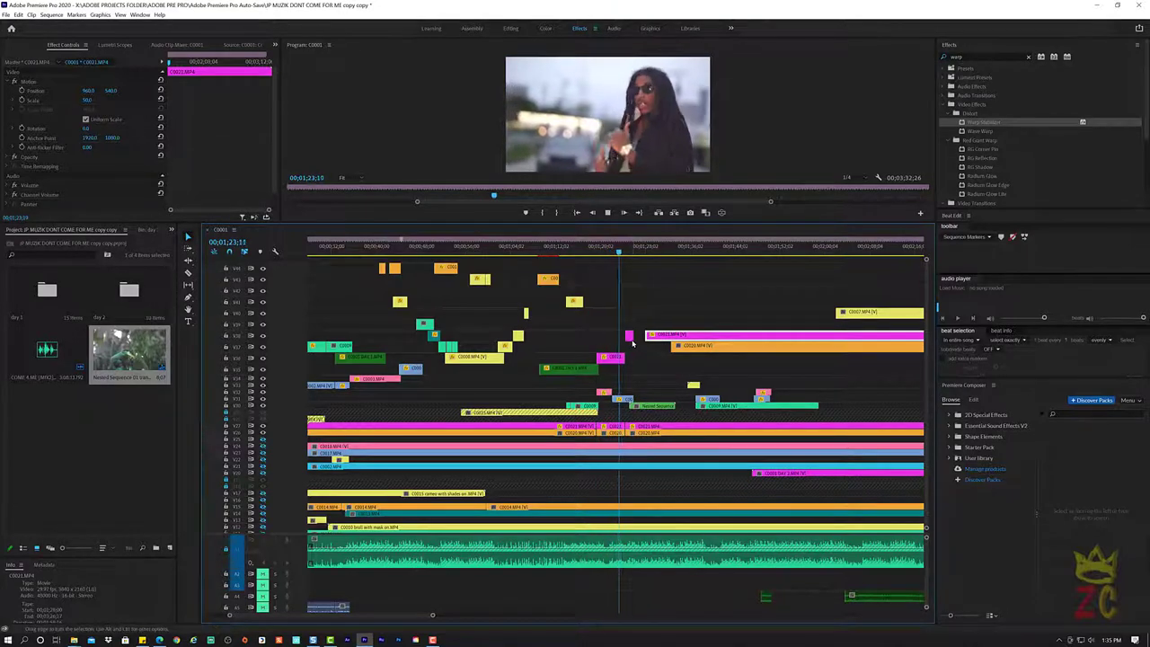
pyautogui.press('space')
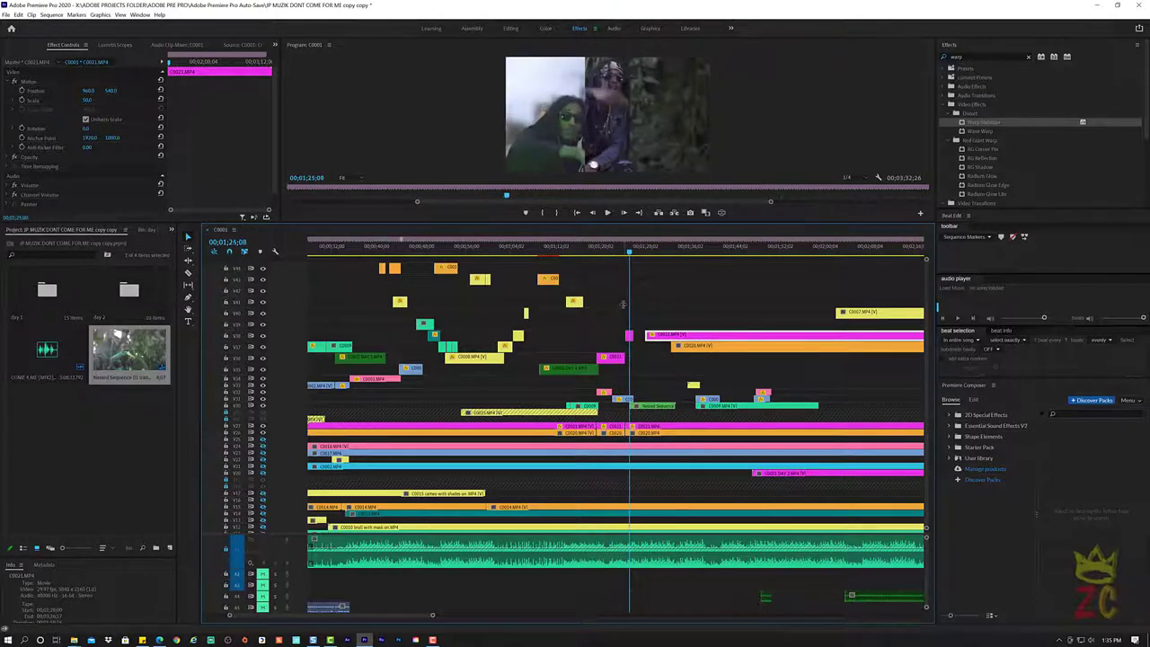
pyautogui.moveTo(629, 253); pyautogui.dragTo(622, 253)
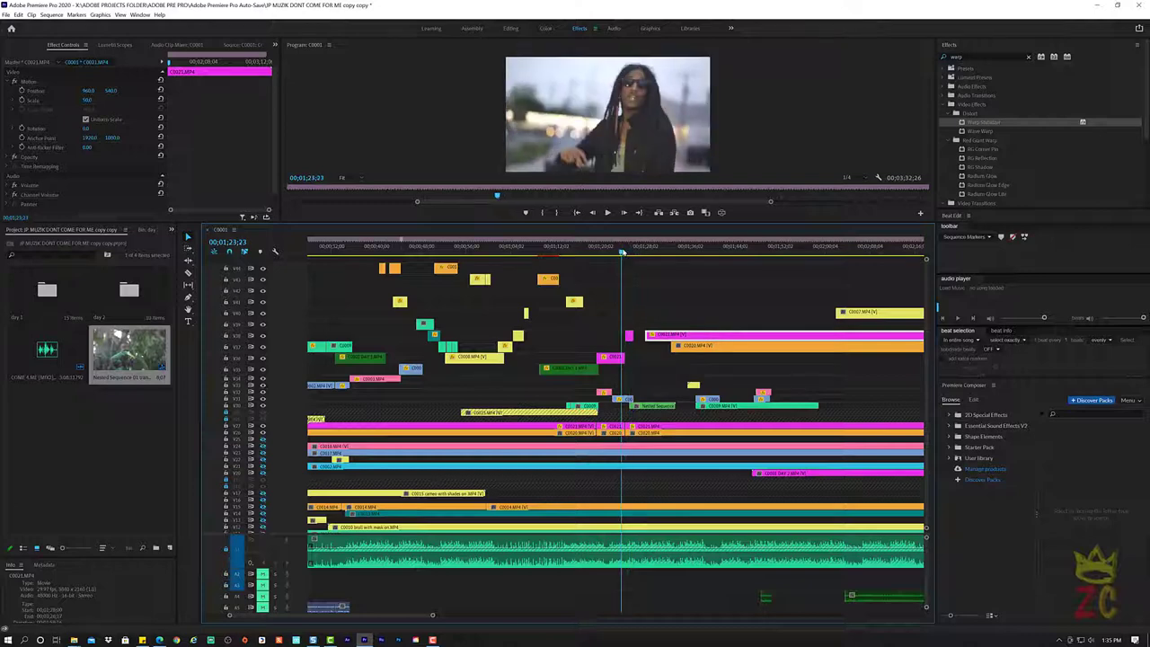
pyautogui.press('space')
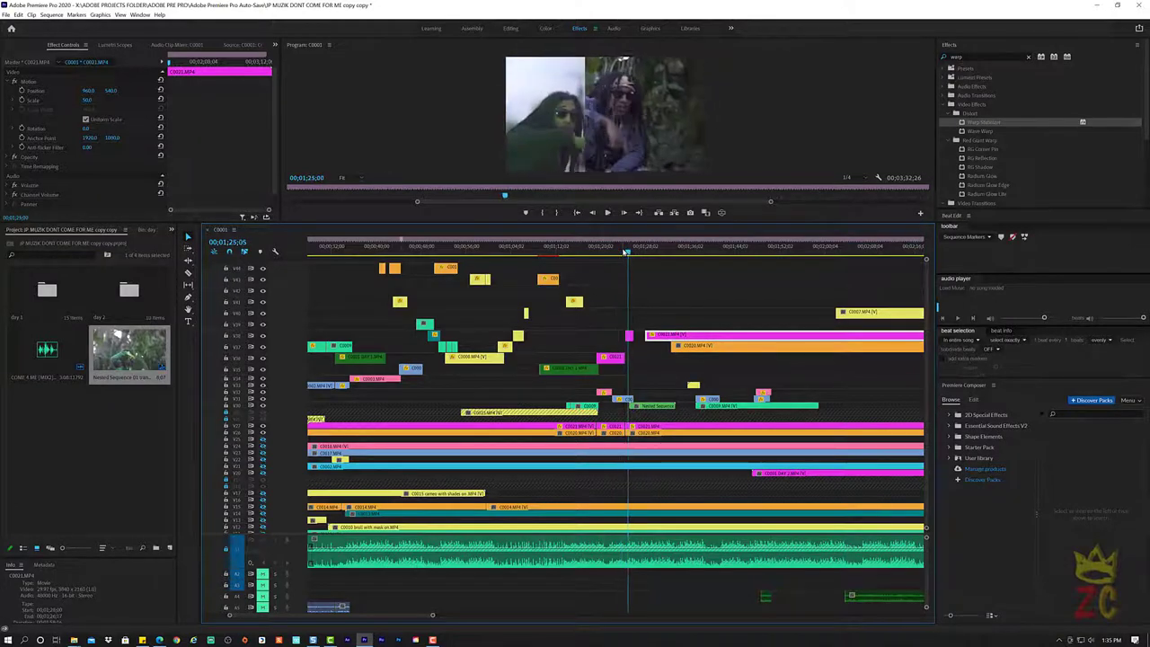
pyautogui.moveTo(626, 253); pyautogui.dragTo(622, 253)
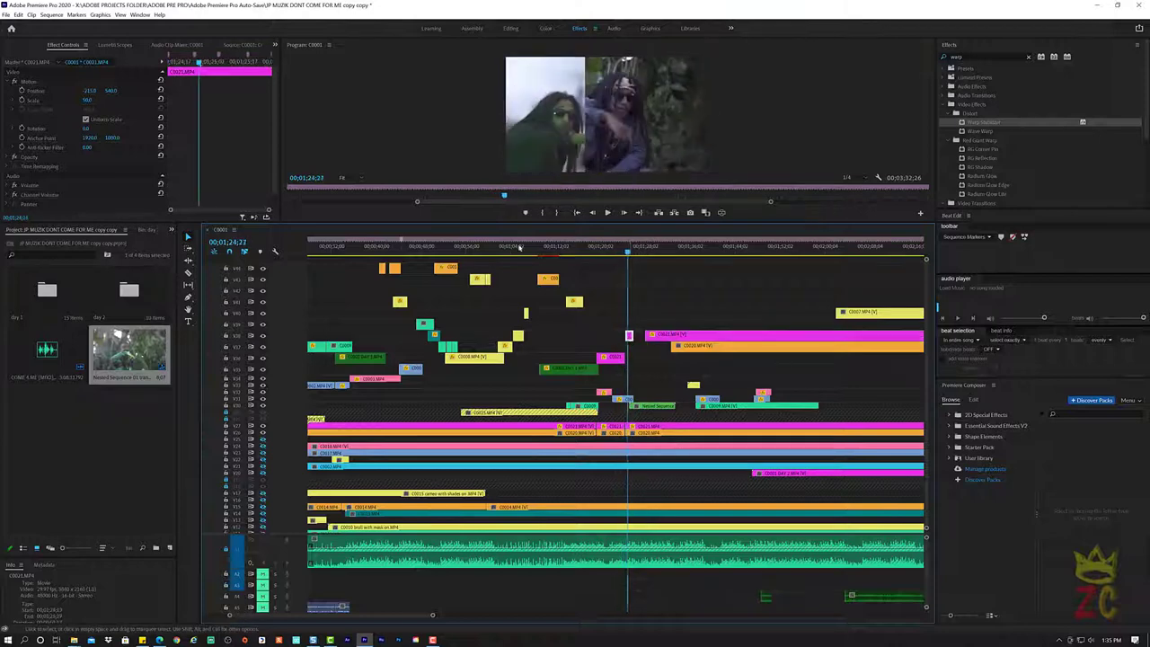
pyautogui.press('space')
pyautogui.moveTo(90, 91); pyautogui.dragTo(116, 91)
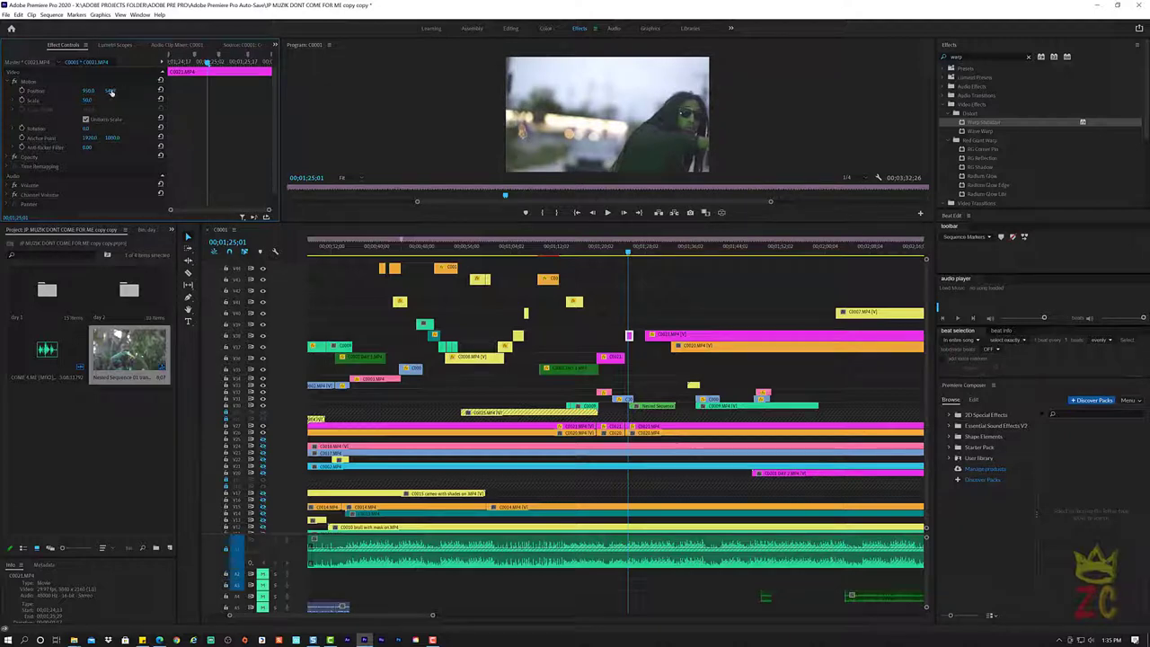
pyautogui.moveTo(111, 91)
pyautogui.mouseDown()
pyautogui.moveTo(54, 92)
pyautogui.moveTo(162, 91)
pyautogui.moveTo(54, 91)
pyautogui.mouseUp()
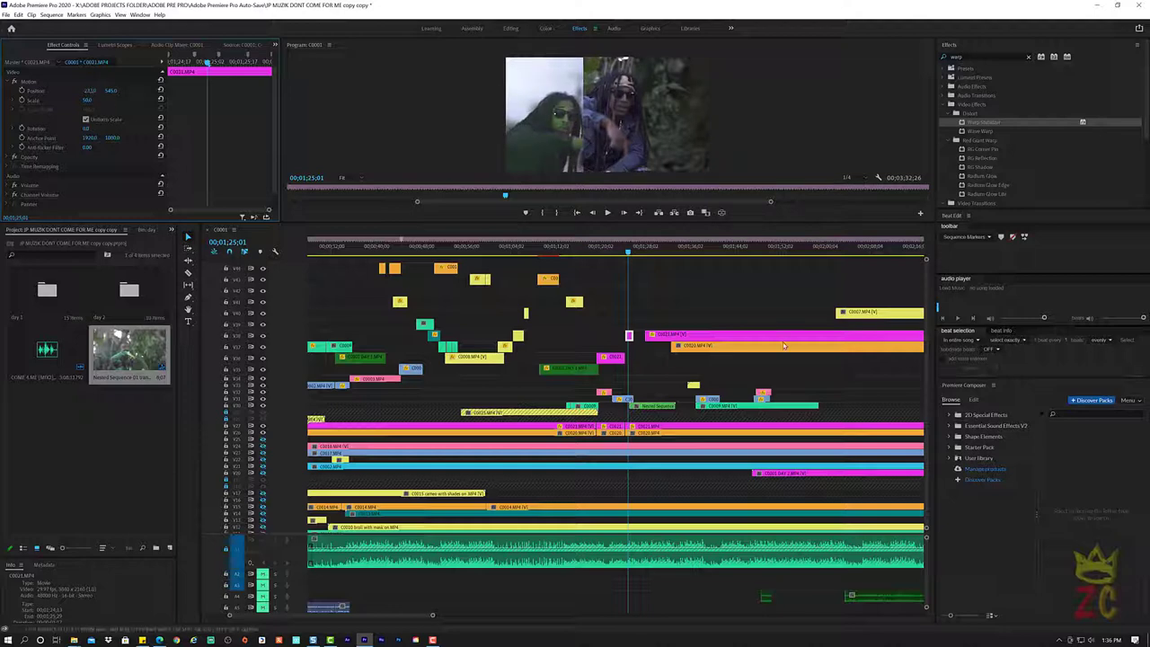
pyautogui.moveTo(644, 254); pyautogui.dragTo(619, 254)
pyautogui.press('space')
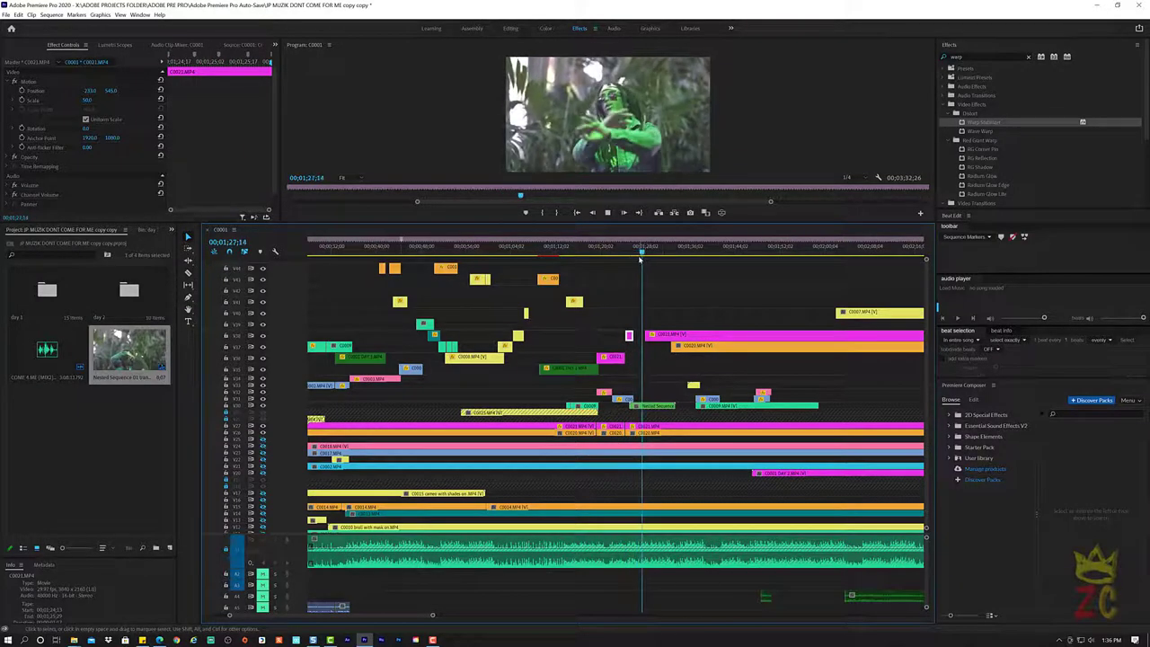
# Replay the passage and trim the start of the magenta C0021 clip later
pyautogui.click(610, 254)
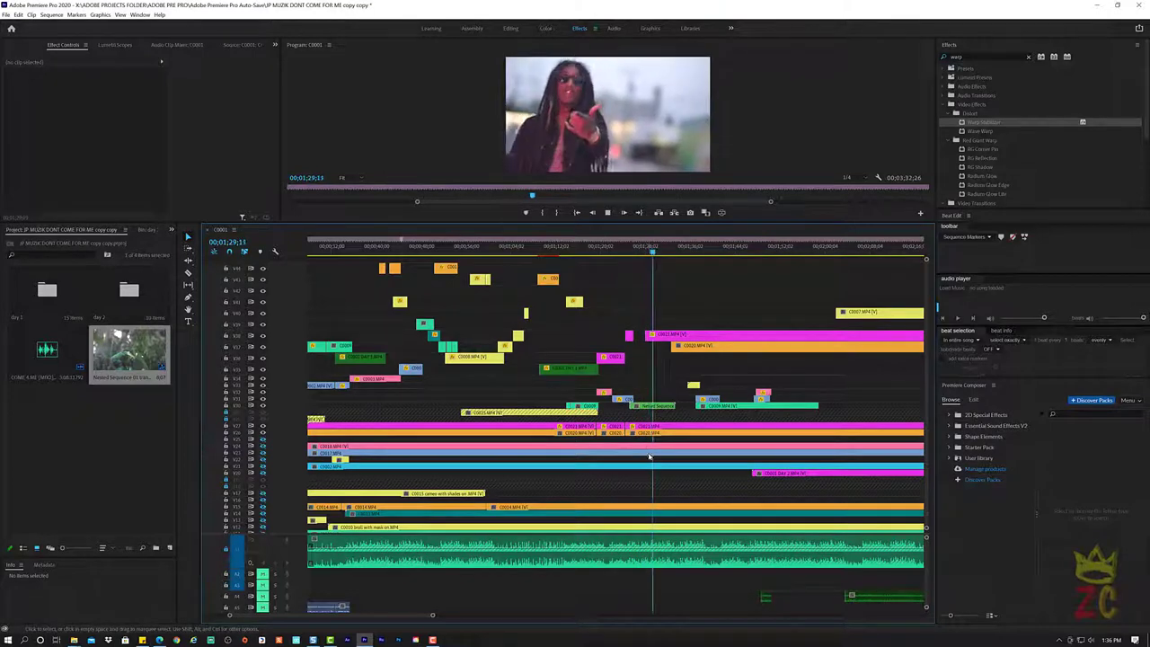
pyautogui.press('space')
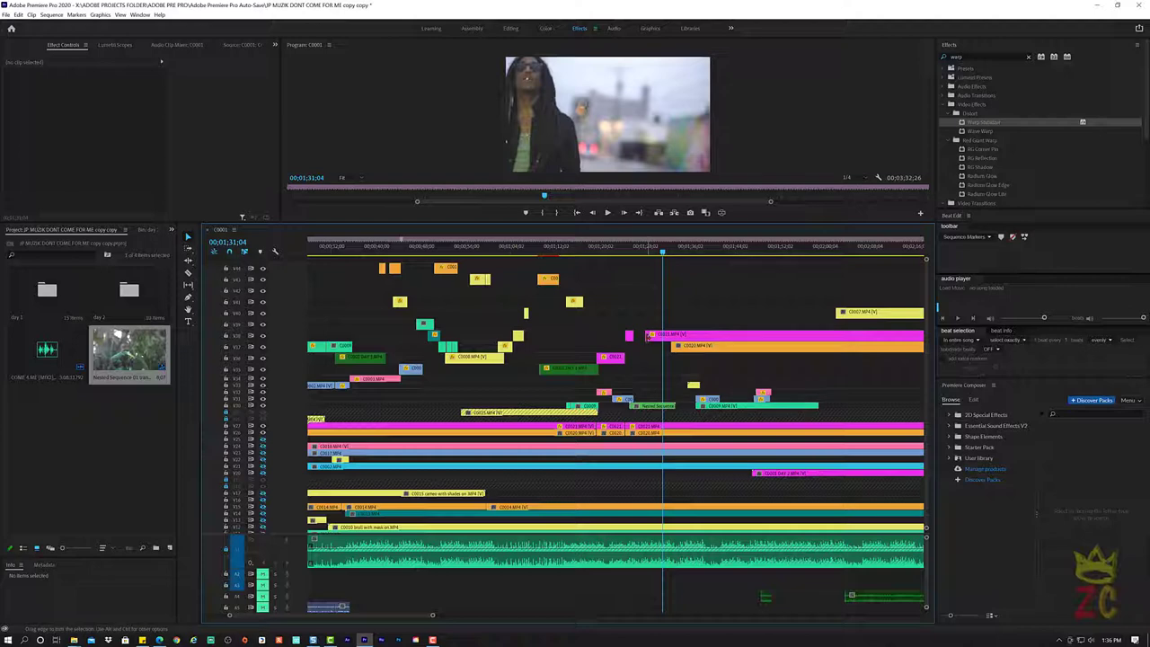
pyautogui.press('Up')
pyautogui.press('space')
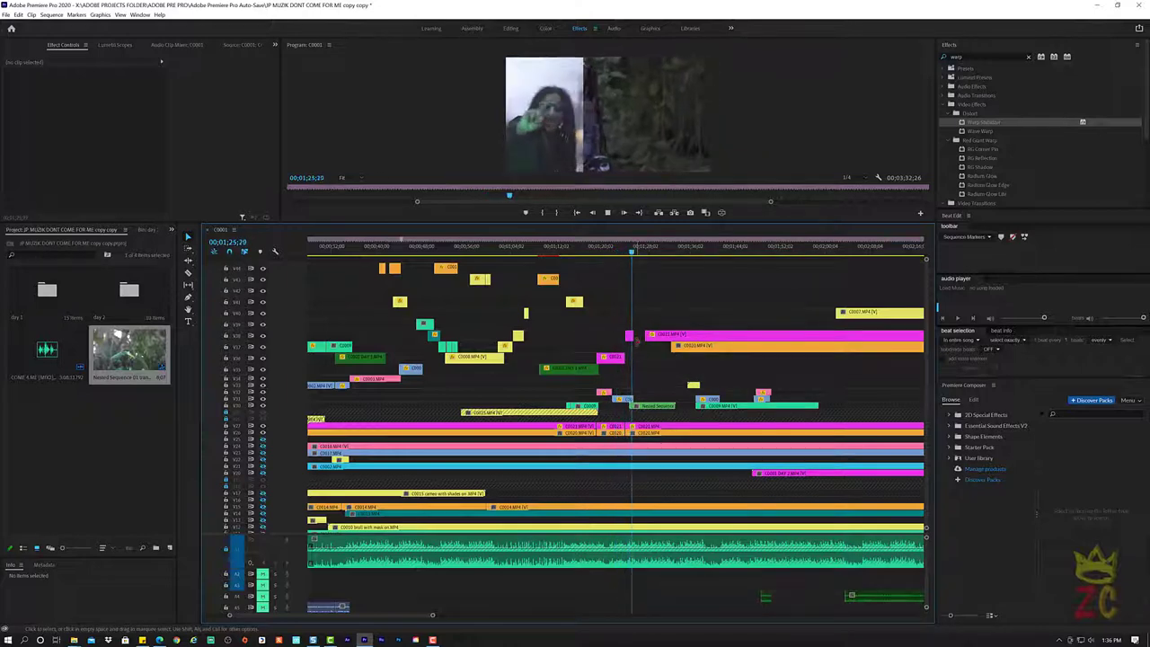
pyautogui.press('space')
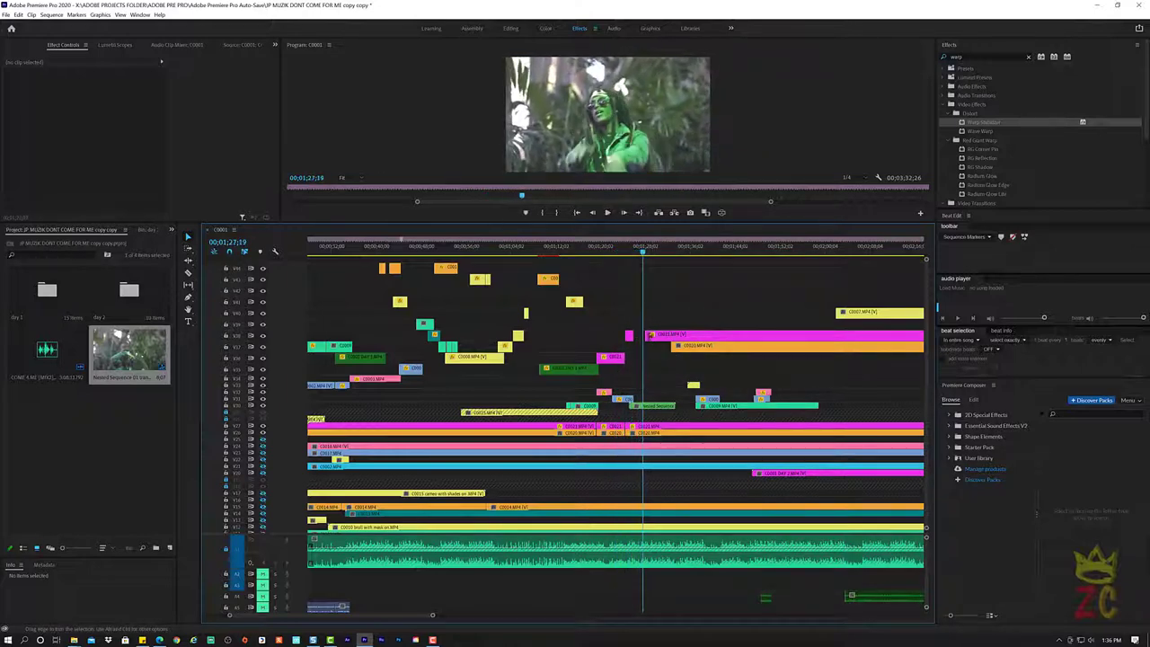
pyautogui.moveTo(666, 335); pyautogui.dragTo(677, 336)
pyautogui.press('space')
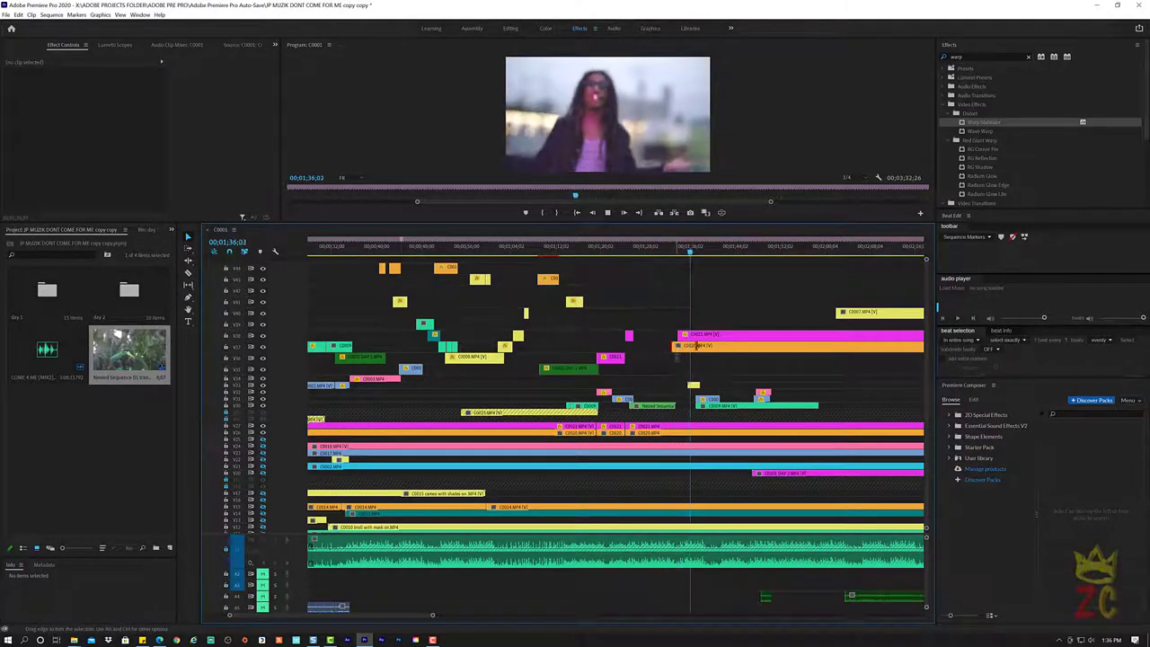
# Trim the orange C0020 clip's start later, zoom the timeline out, then trim C0021 further
pyautogui.moveTo(673, 346)
pyautogui.mouseDown()
pyautogui.moveTo(720, 342)
pyautogui.moveTo(673, 334)
pyautogui.mouseUp()
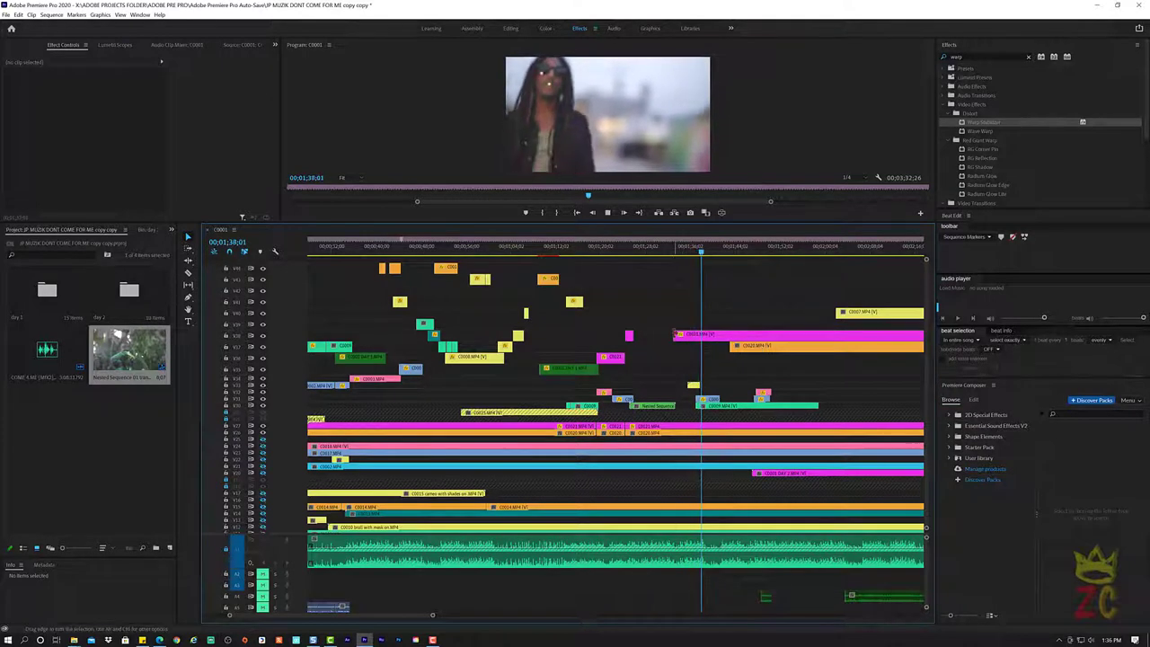
pyautogui.click(668, 249)
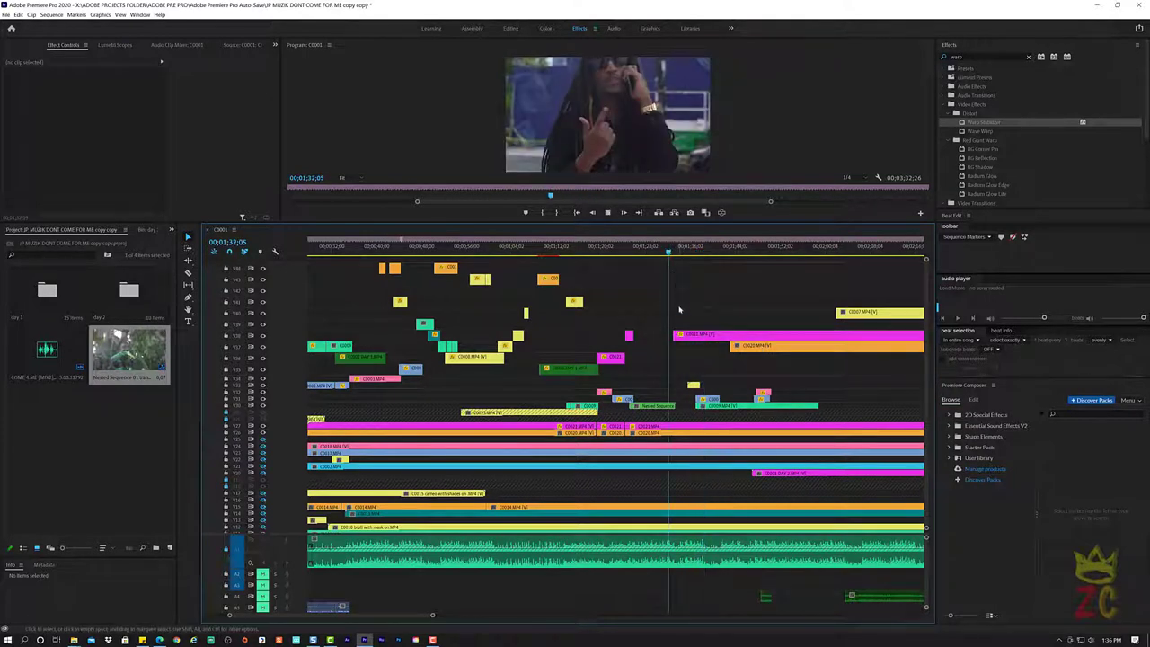
pyautogui.press('-')
pyautogui.press('-')
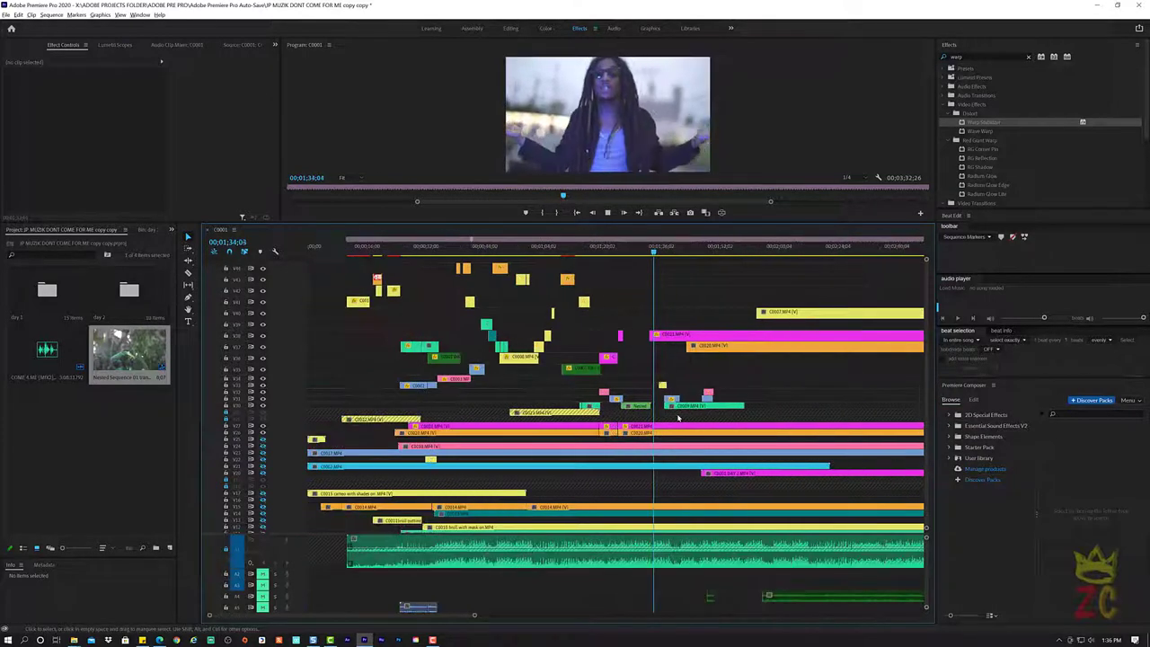
pyautogui.press('-')
pyautogui.press('=')
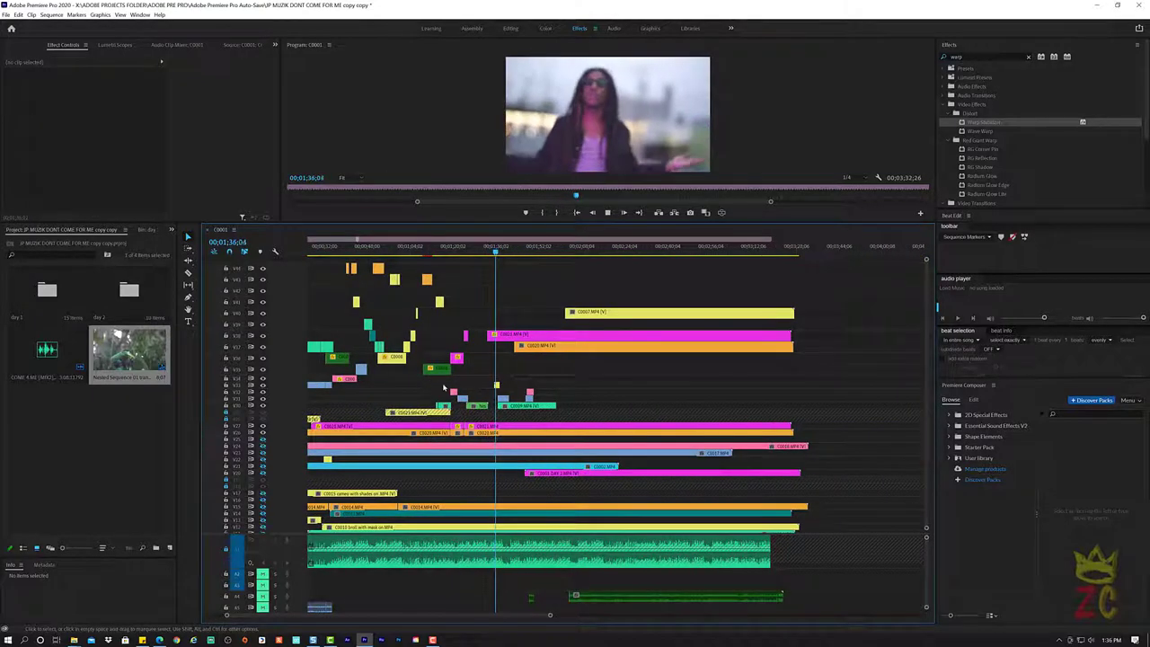
pyautogui.scroll(3, 443, 389)
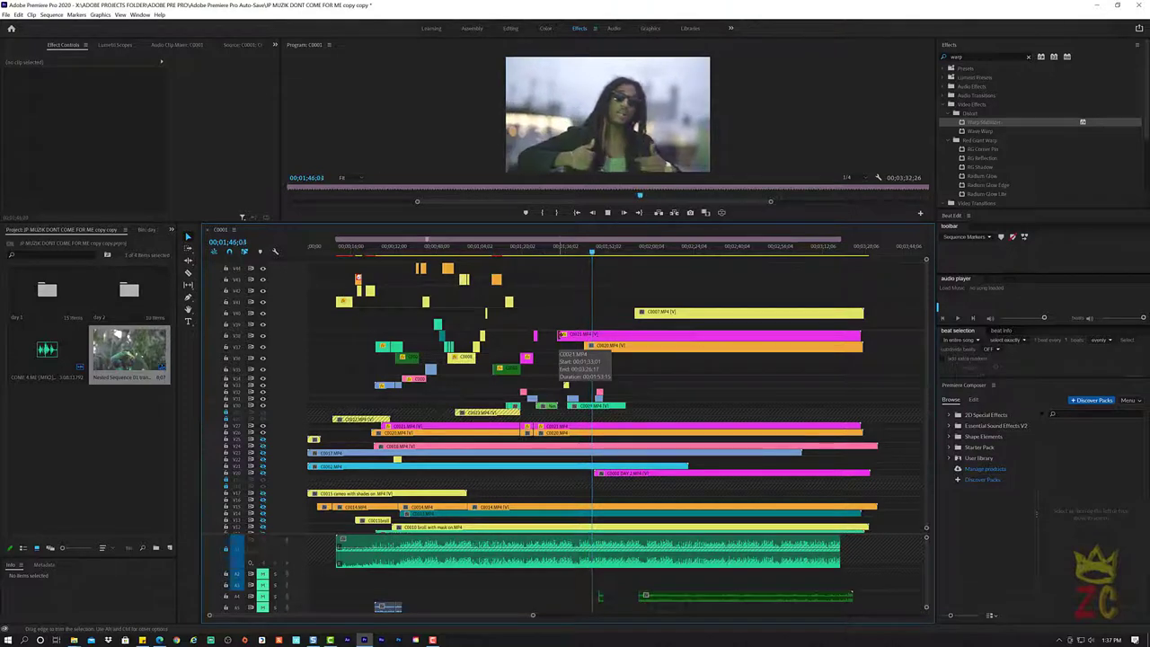
pyautogui.moveTo(558, 335); pyautogui.dragTo(616, 334)
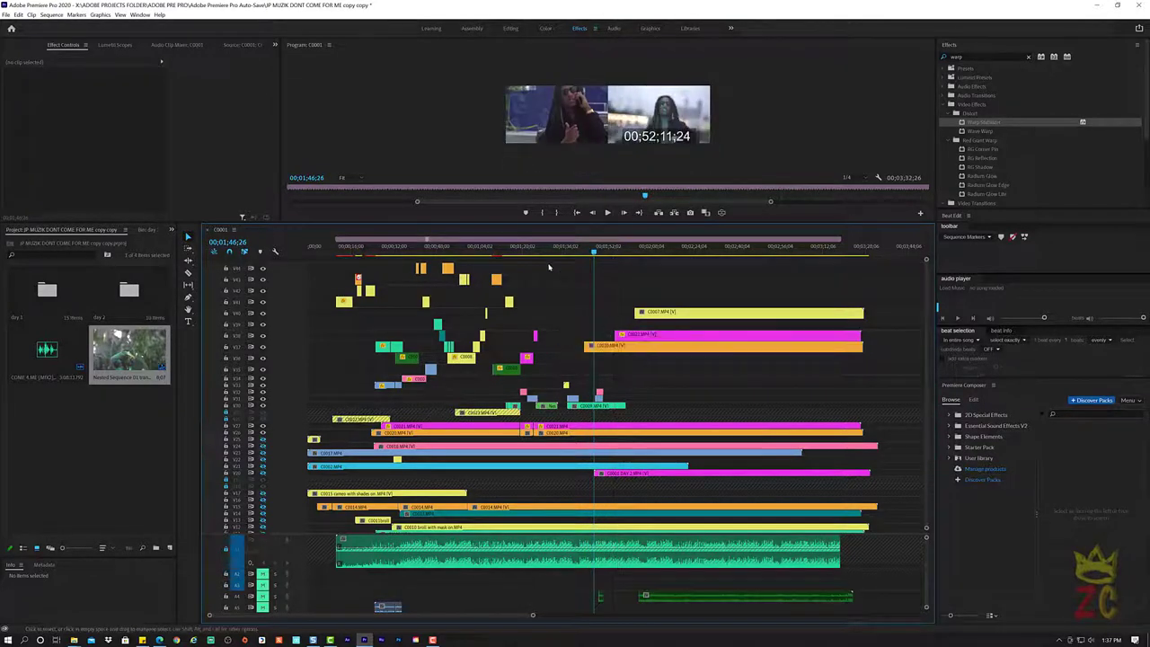
pyautogui.click(385, 250)
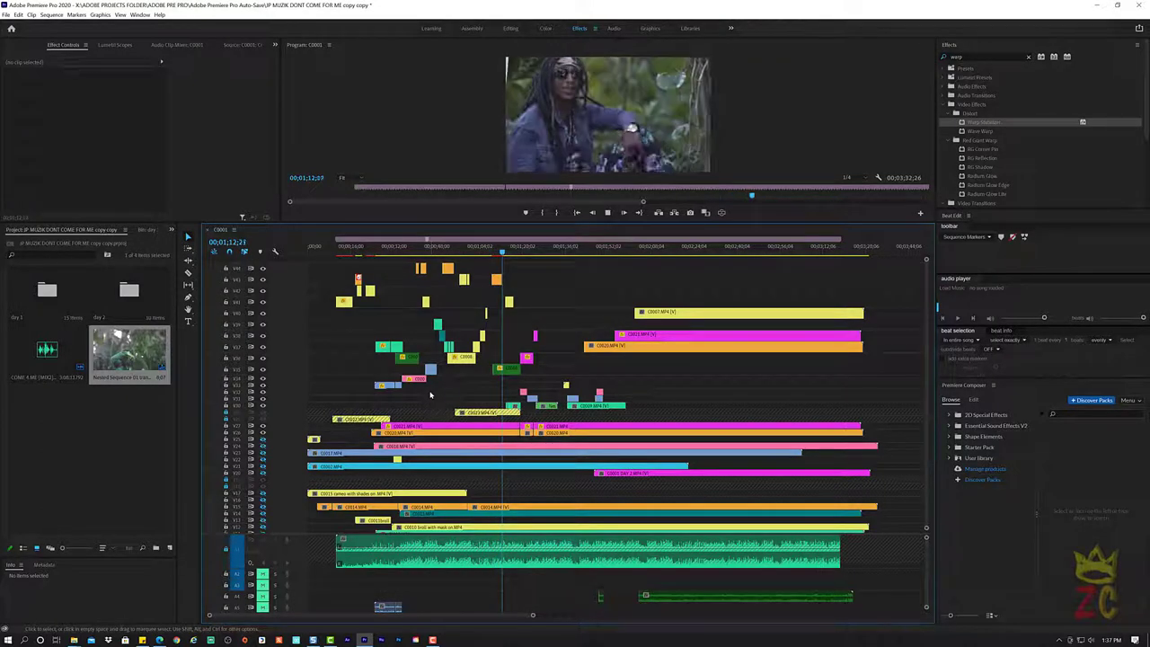
pyautogui.click(490, 256)
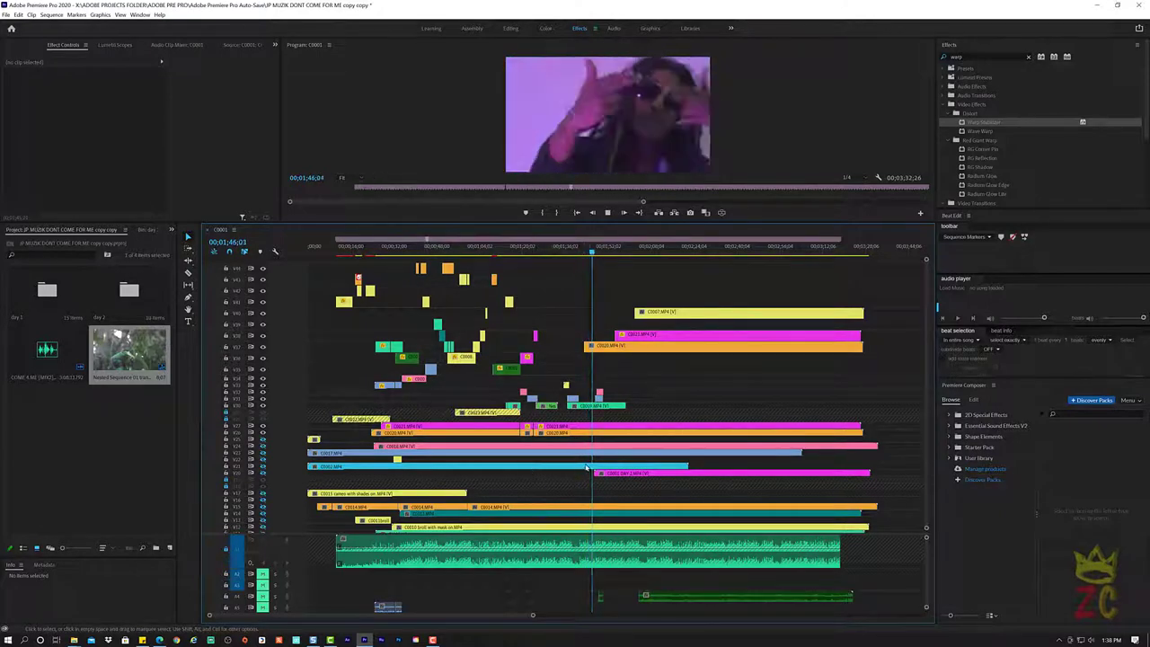
pyautogui.press('space')
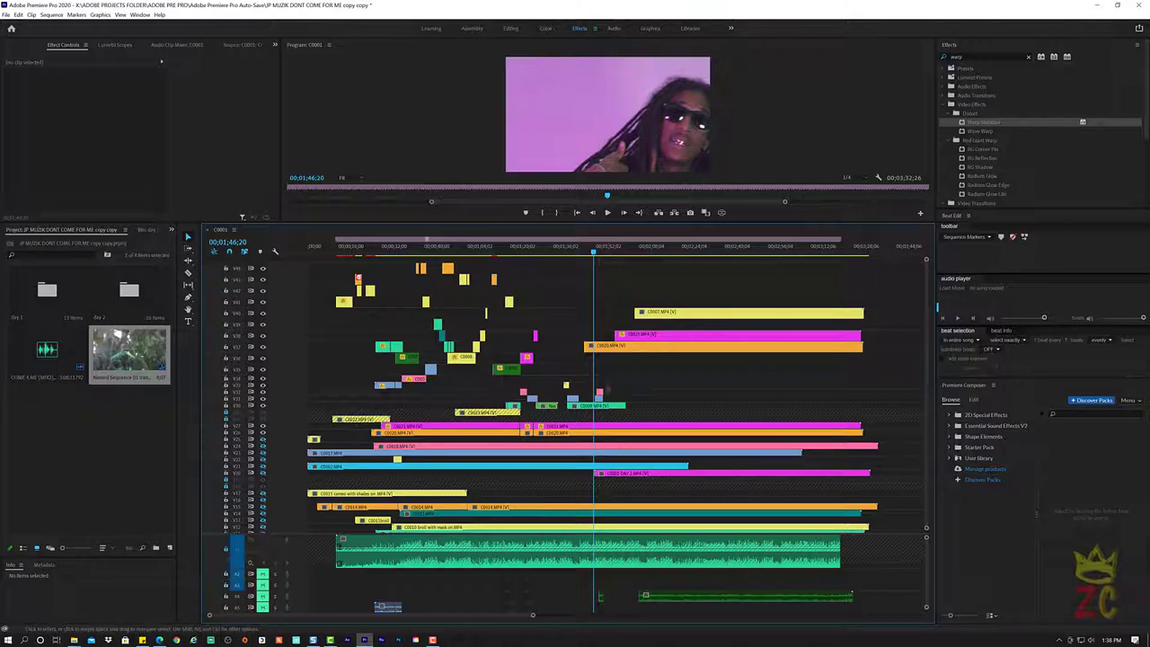
# Split the pink C0018 clip twice with the Razor tool
pyautogui.click(586, 446)
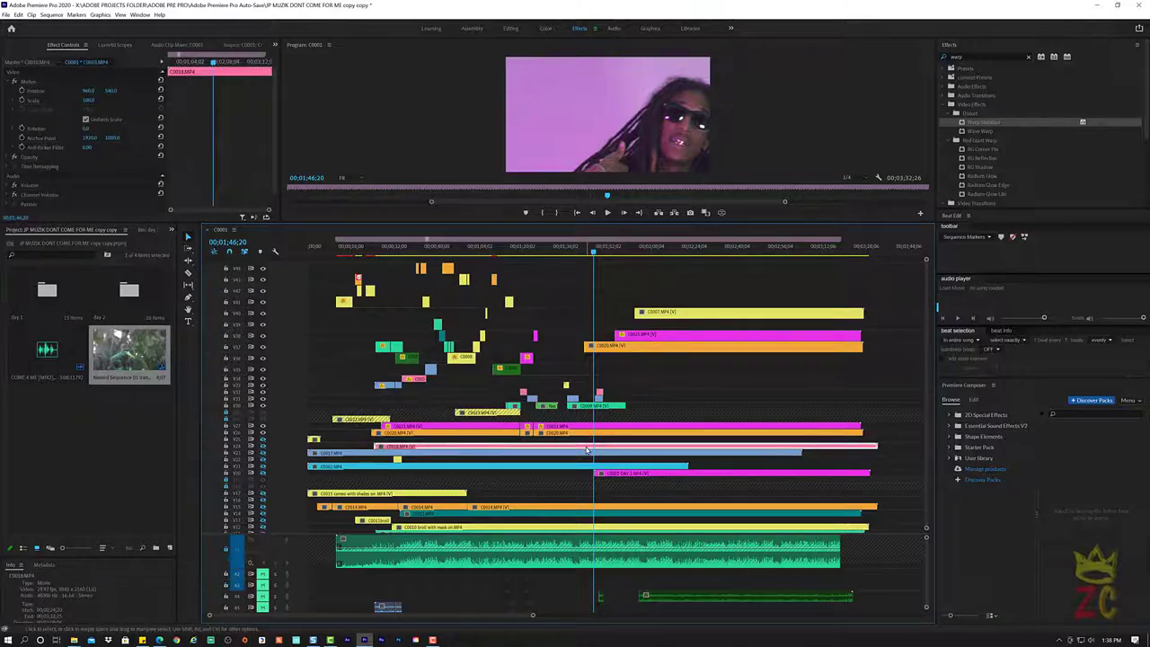
pyautogui.press('c')
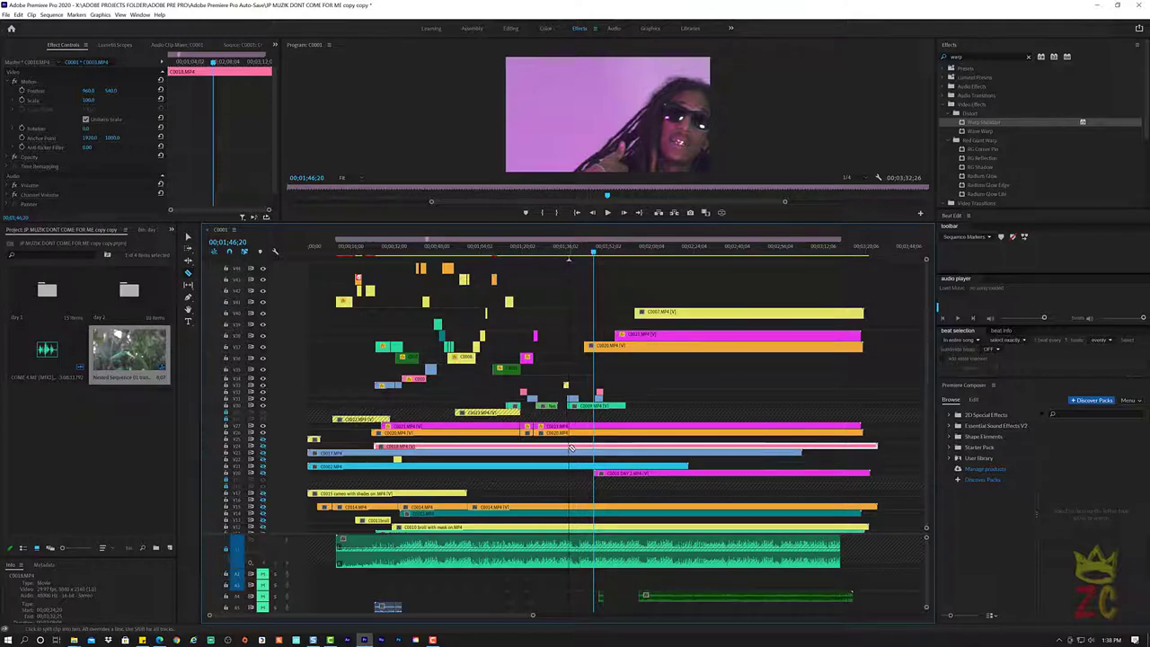
pyautogui.click(570, 447)
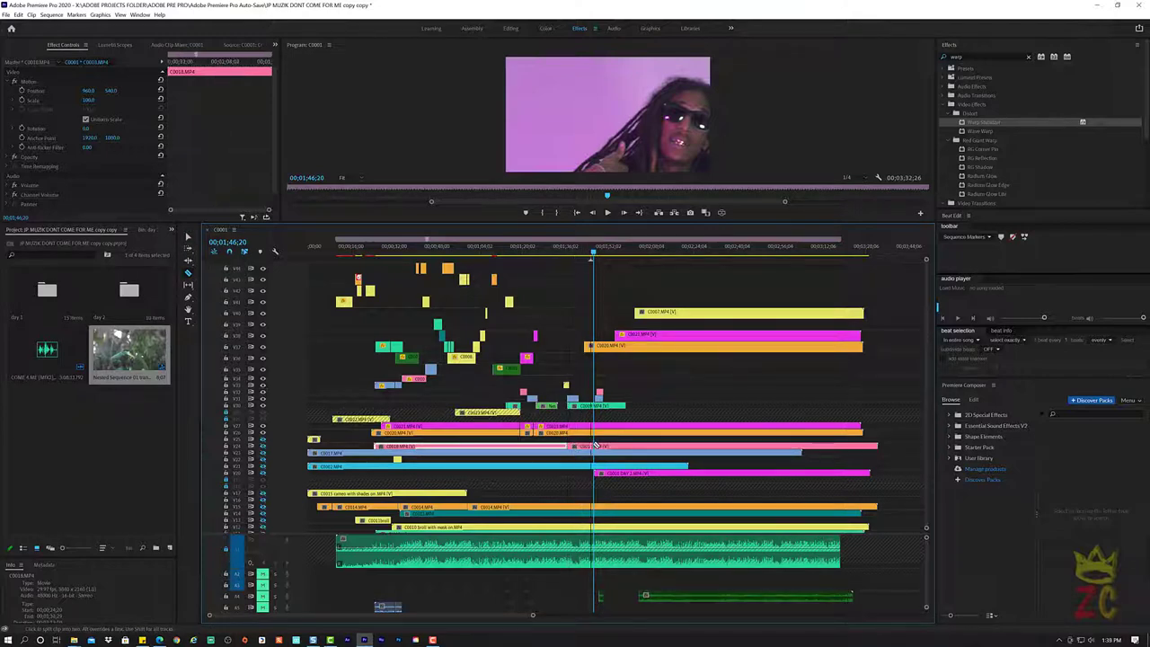
pyautogui.click(594, 445)
pyautogui.press('v')
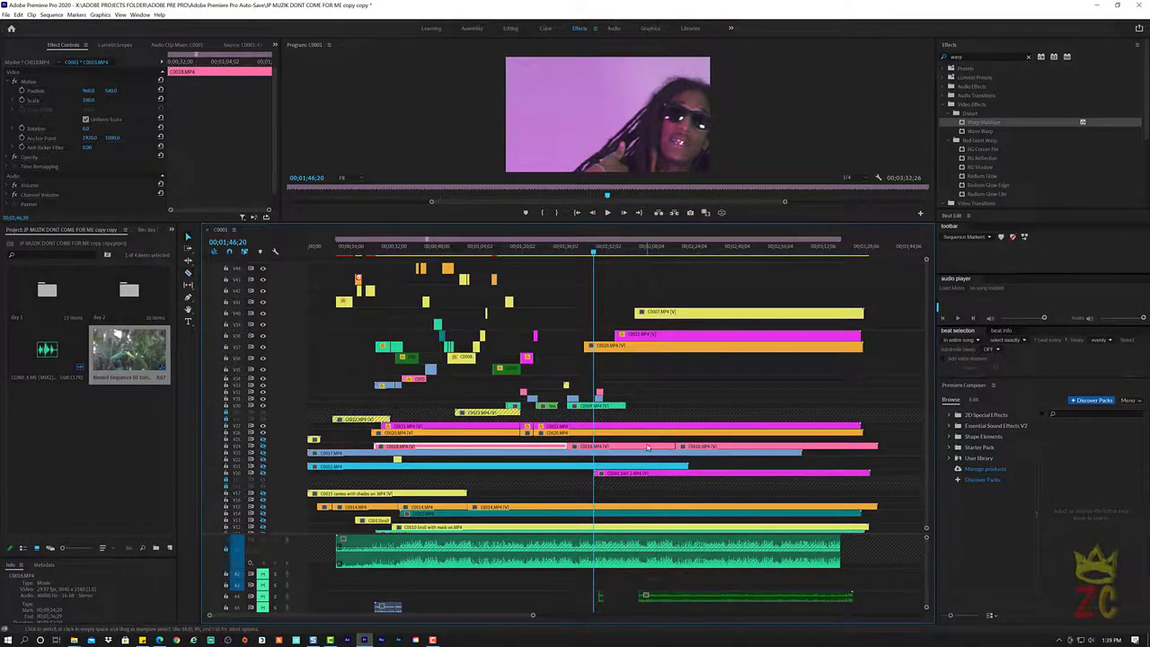
# Lift the cut-out C0018 piece onto an upper video track and review it
pyautogui.click(646, 446)
pyautogui.moveTo(644, 367); pyautogui.dragTo(649, 296)
pyautogui.press('space')
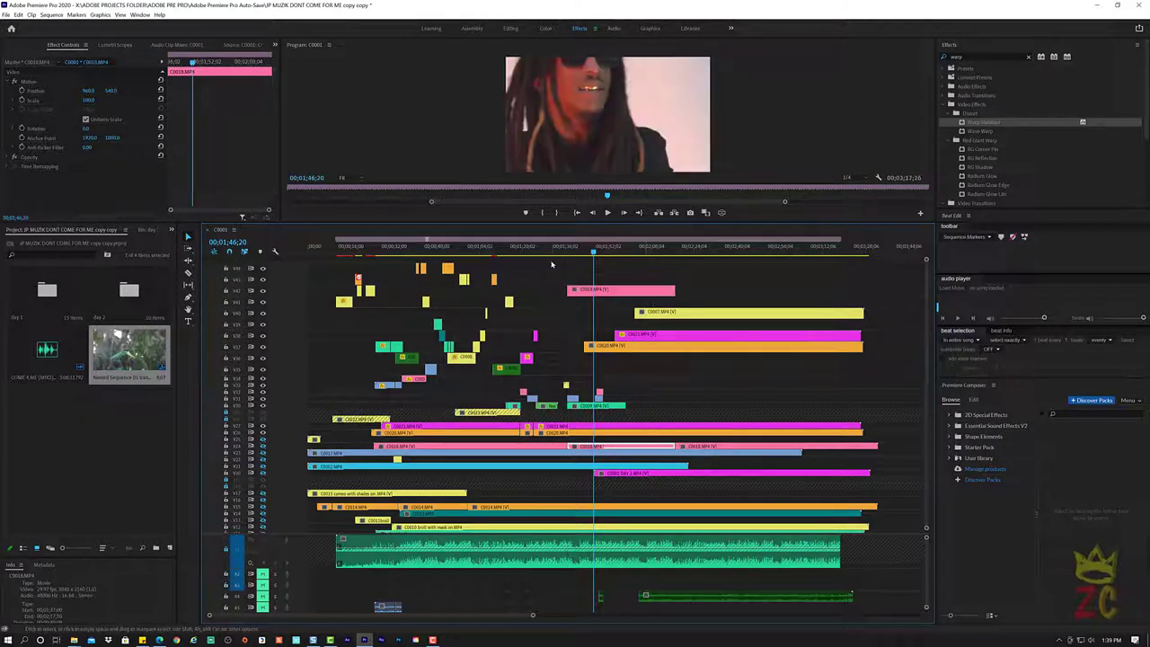
pyautogui.click(554, 249)
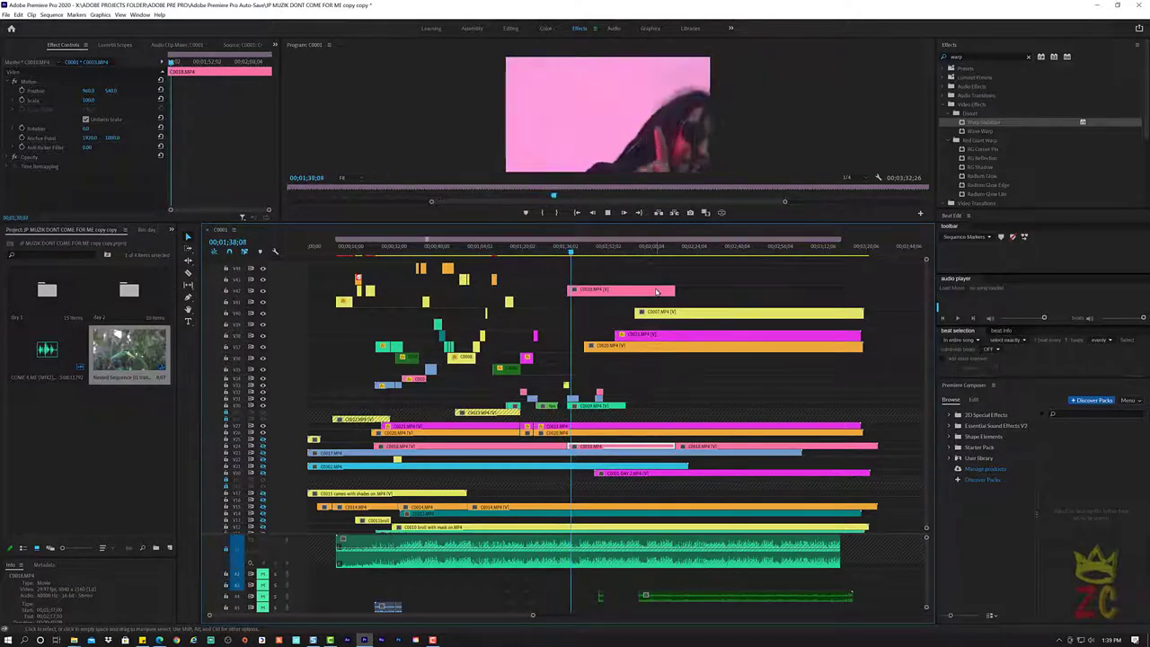
# Set the Scale of the clip under the playhead near 1:40 to 50
pyautogui.press('space')
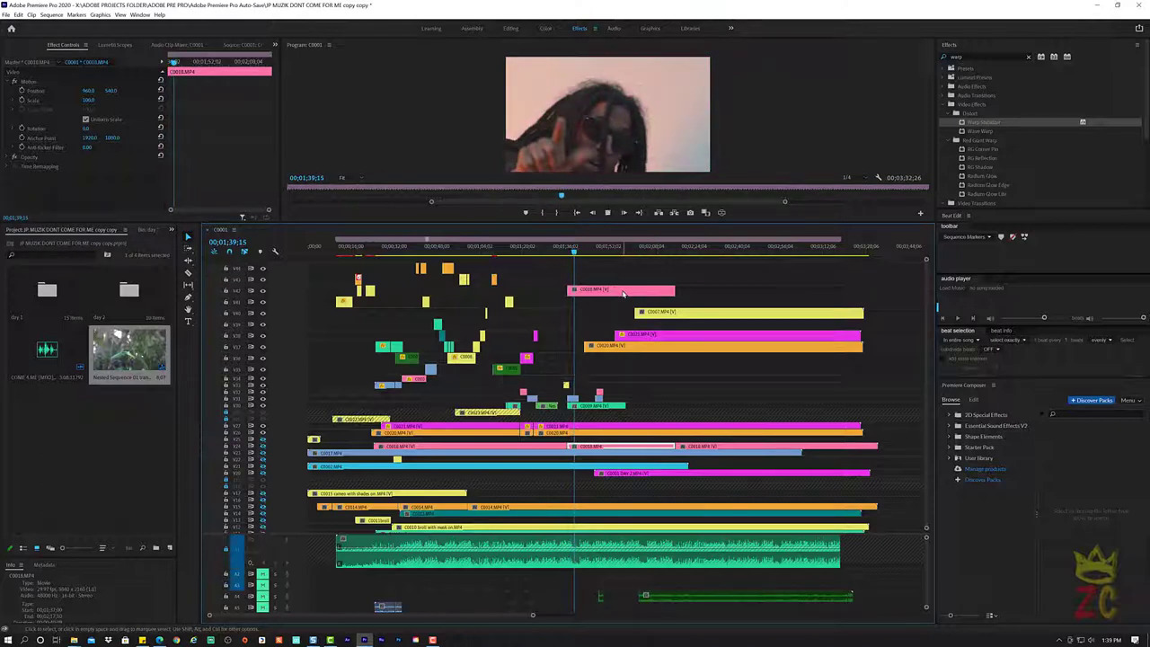
pyautogui.press('space')
pyautogui.click(623, 294)
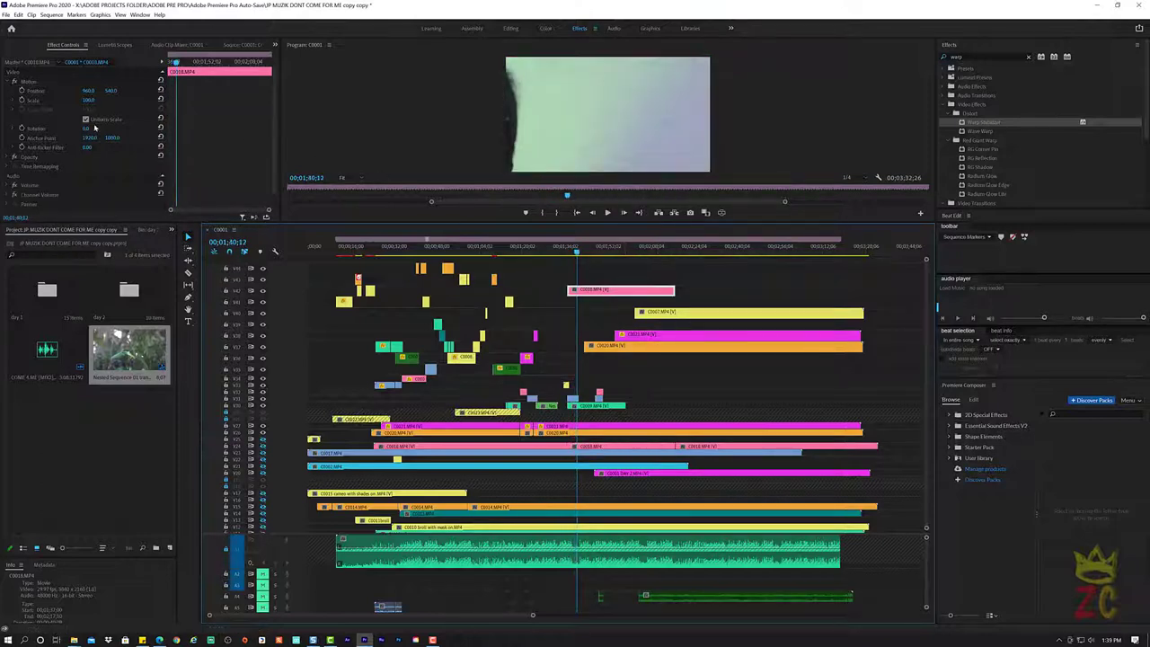
pyautogui.click(90, 100)
pyautogui.write('50')
pyautogui.press('Return')
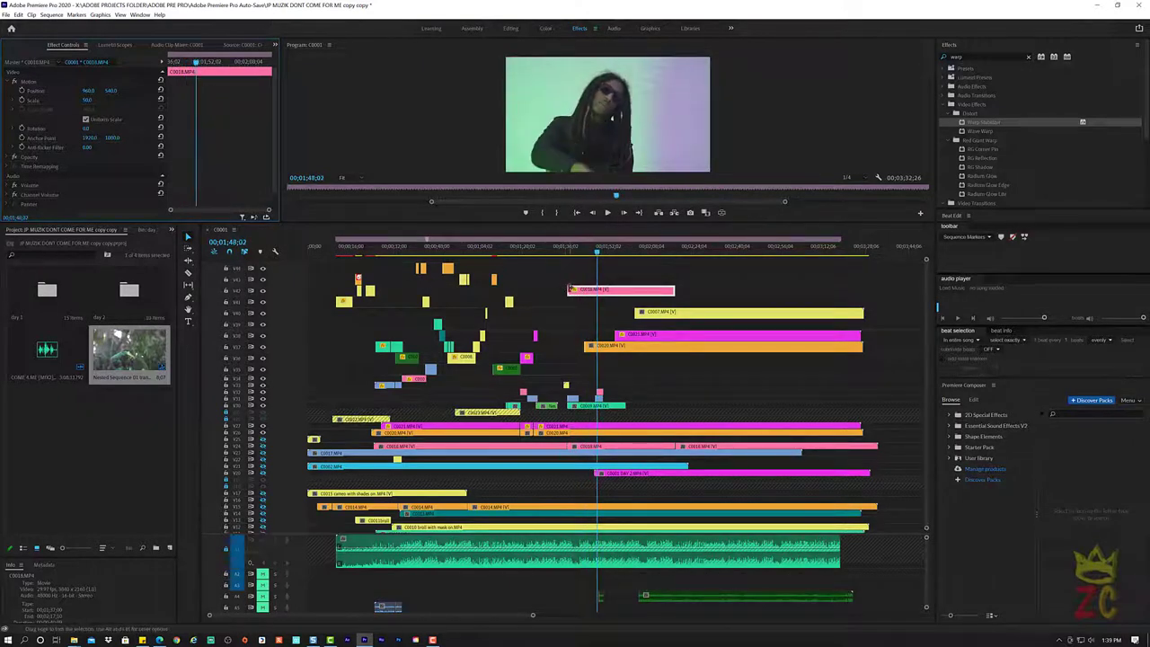
# Trim the pink C0018 clip's start to the playhead and preview from 01;46;22
pyautogui.moveTo(570, 289); pyautogui.dragTo(599, 290)
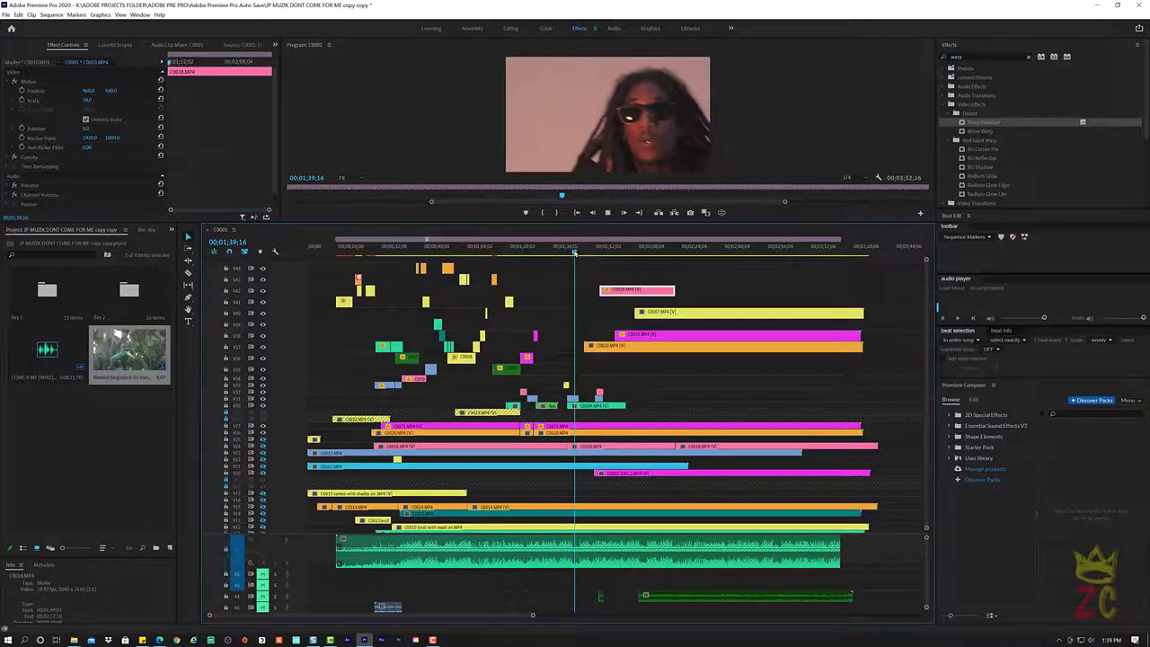
pyautogui.click(575, 252)
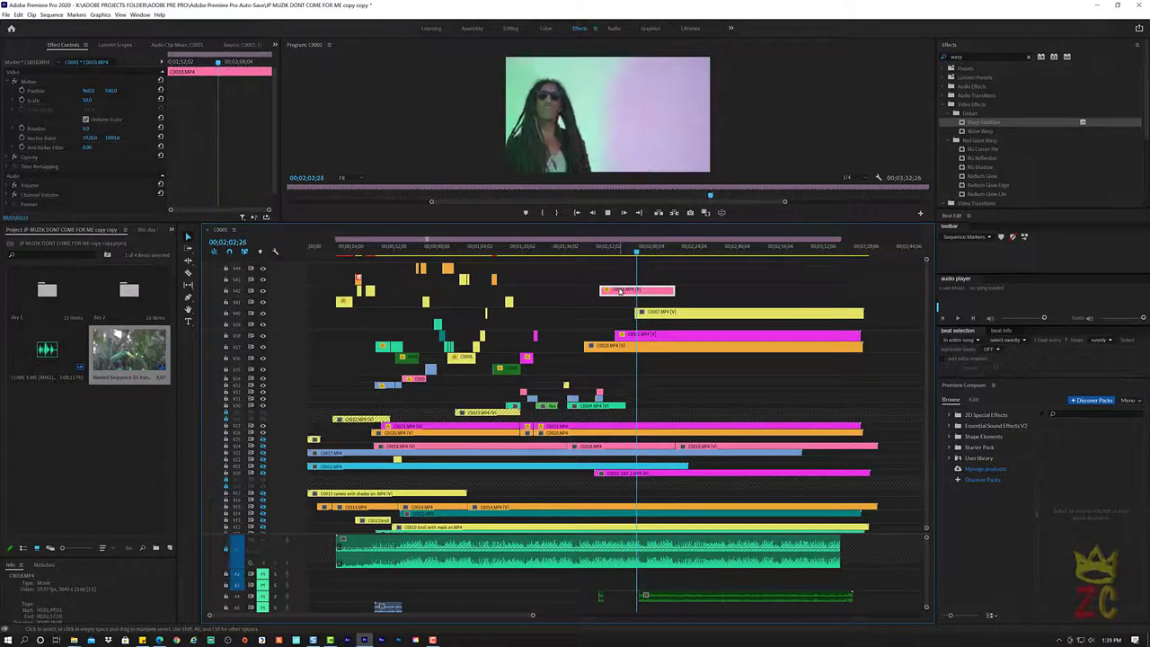
pyautogui.moveTo(637, 253); pyautogui.dragTo(596, 254)
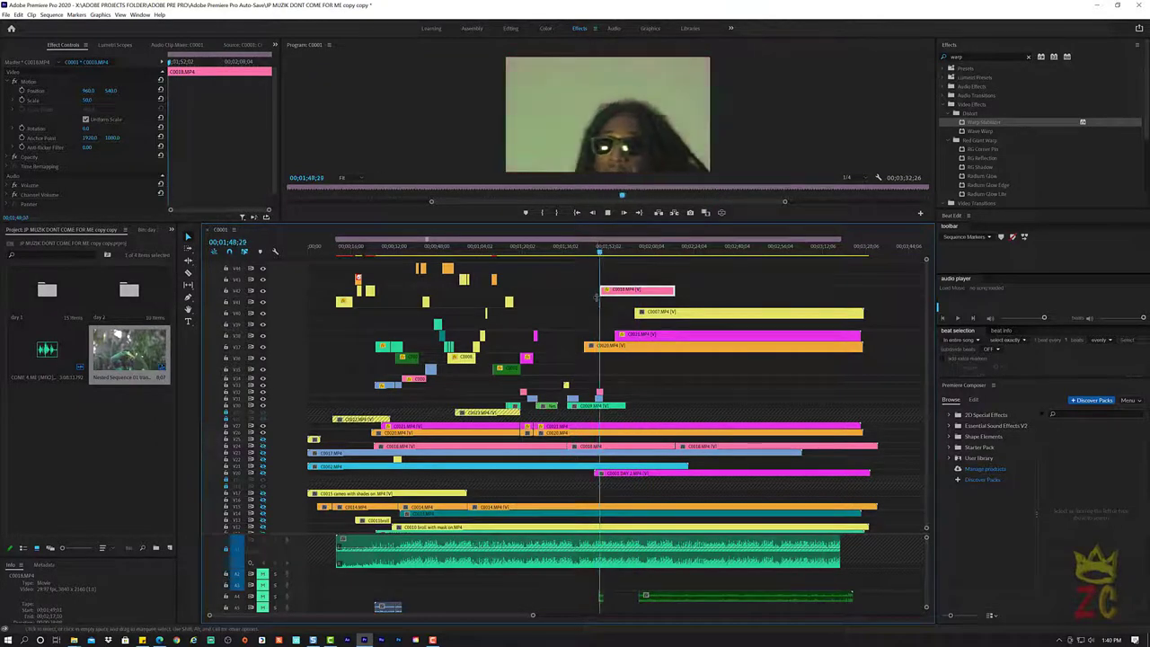
pyautogui.press('space')
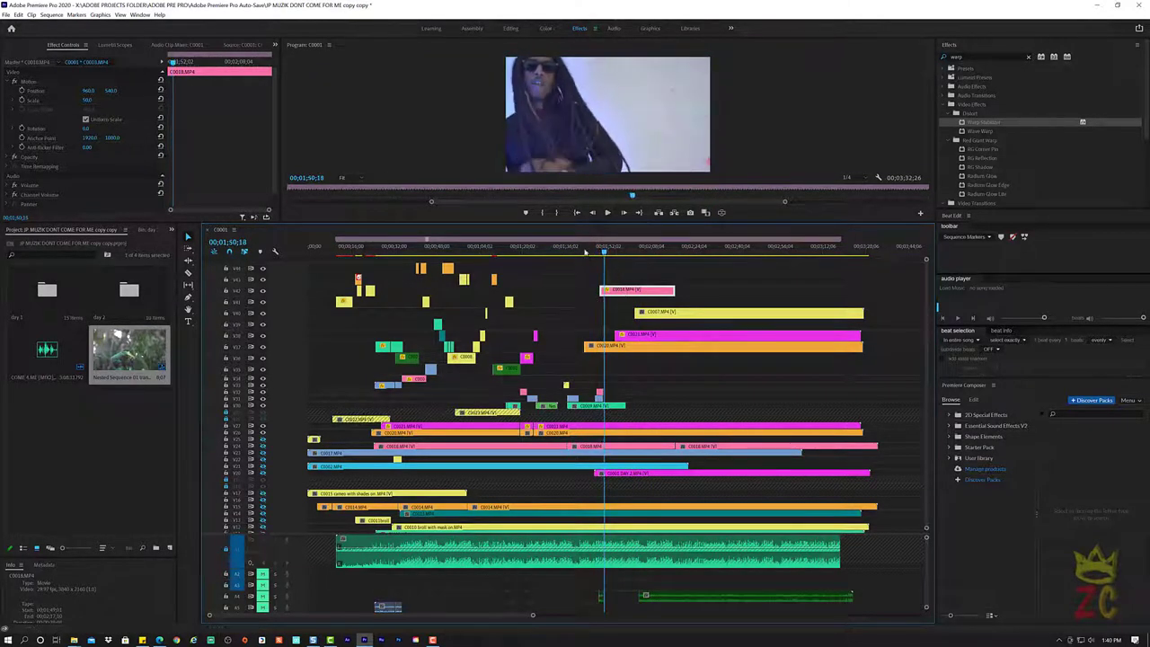
pyautogui.click(588, 254)
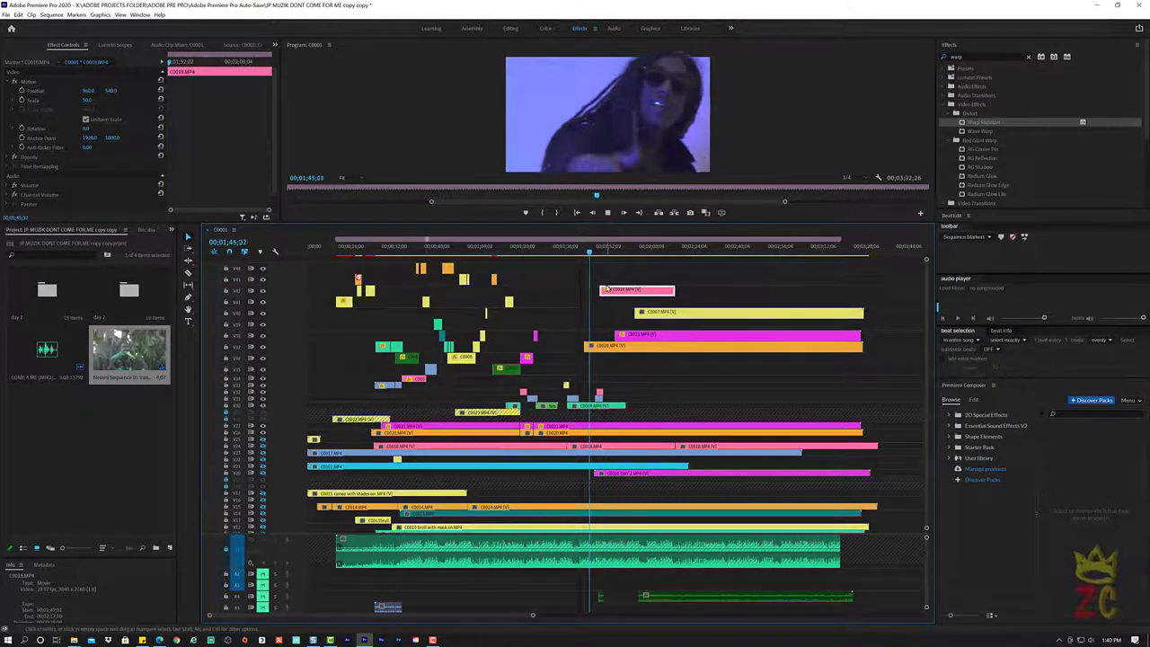
pyautogui.press('space')
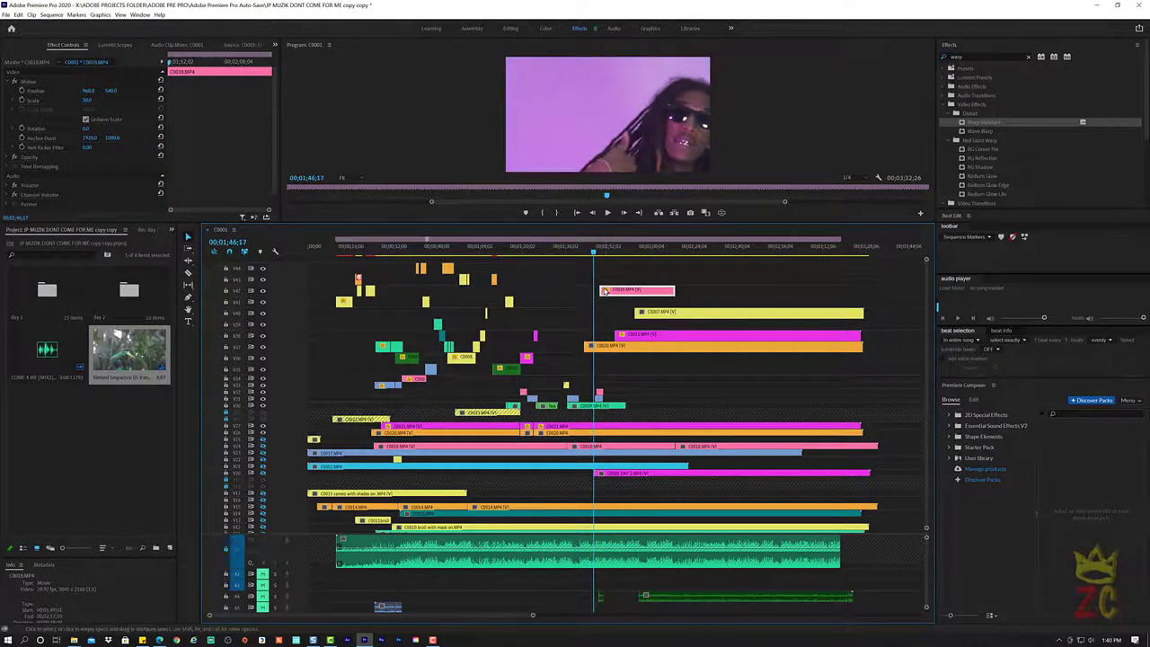
# Extend C0018's start slightly earlier, replay the cut, and reselect the C0018 clip
pyautogui.moveTo(600, 290); pyautogui.dragTo(586, 290)
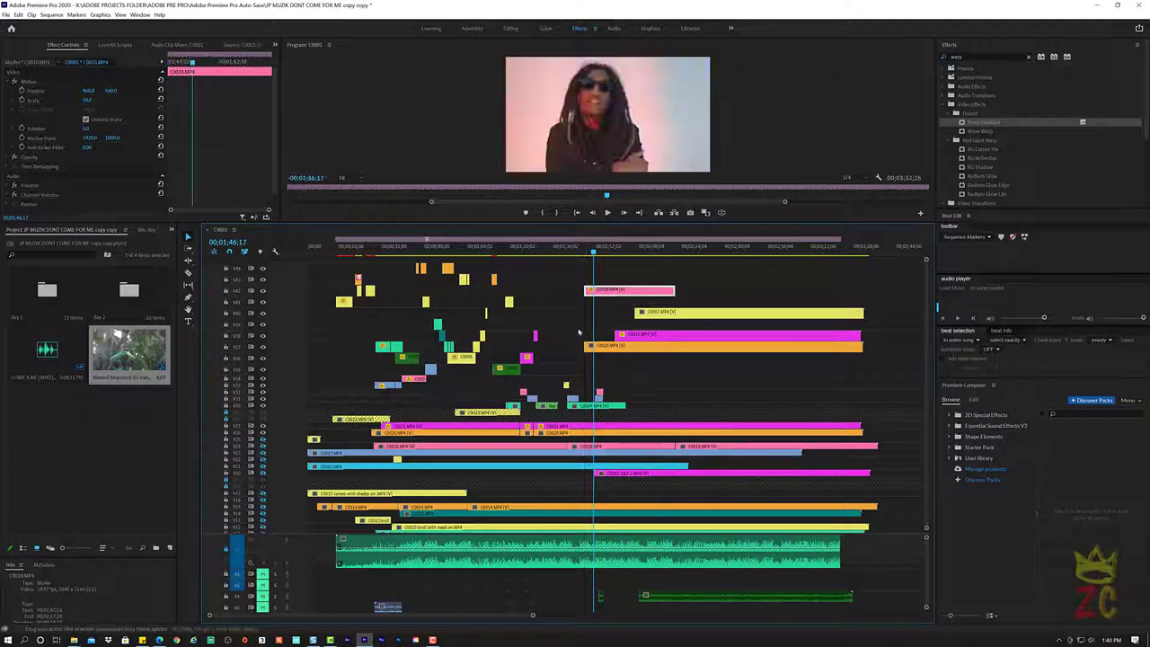
pyautogui.press('space')
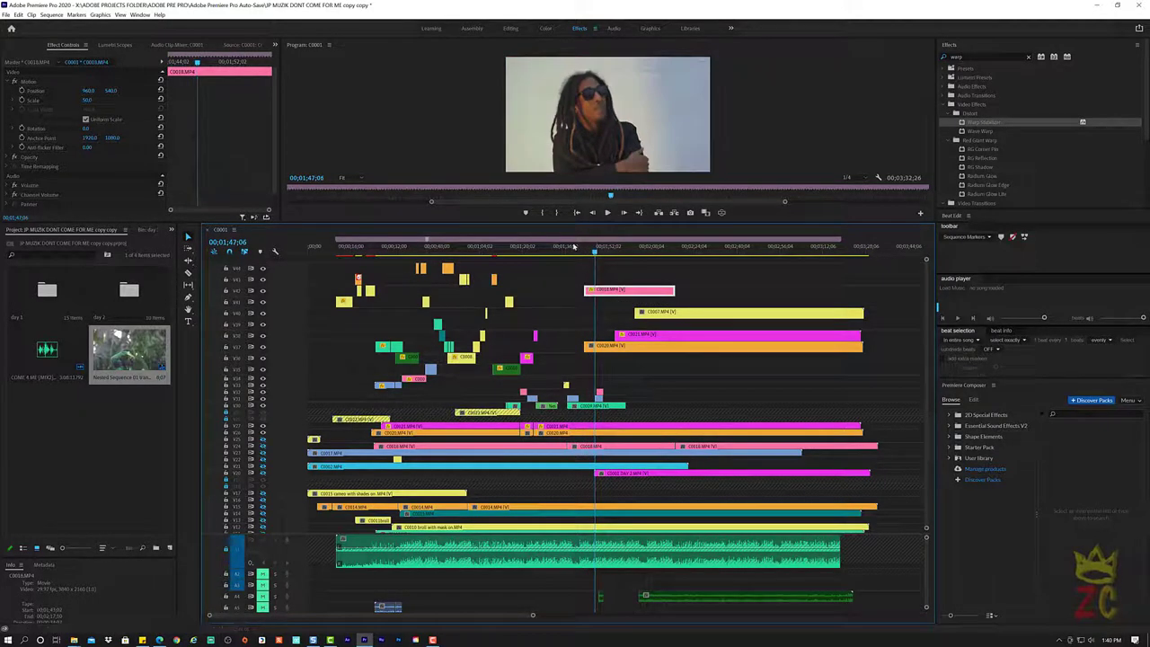
pyautogui.click(573, 252)
pyautogui.press('space')
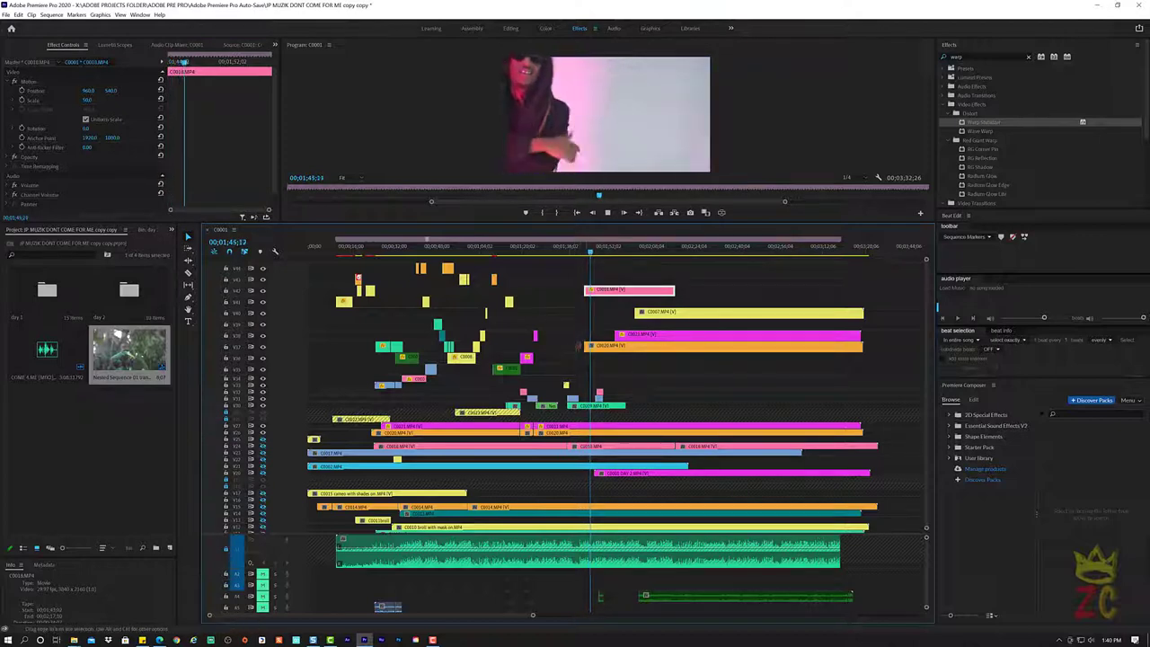
pyautogui.press('space')
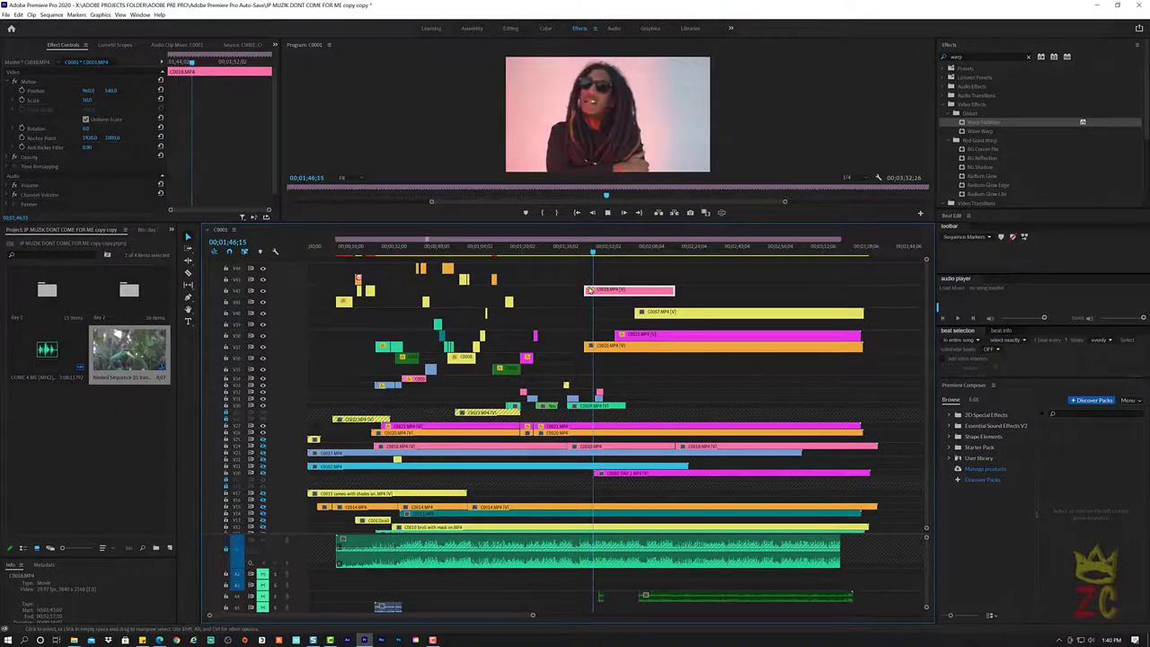
pyautogui.press('space')
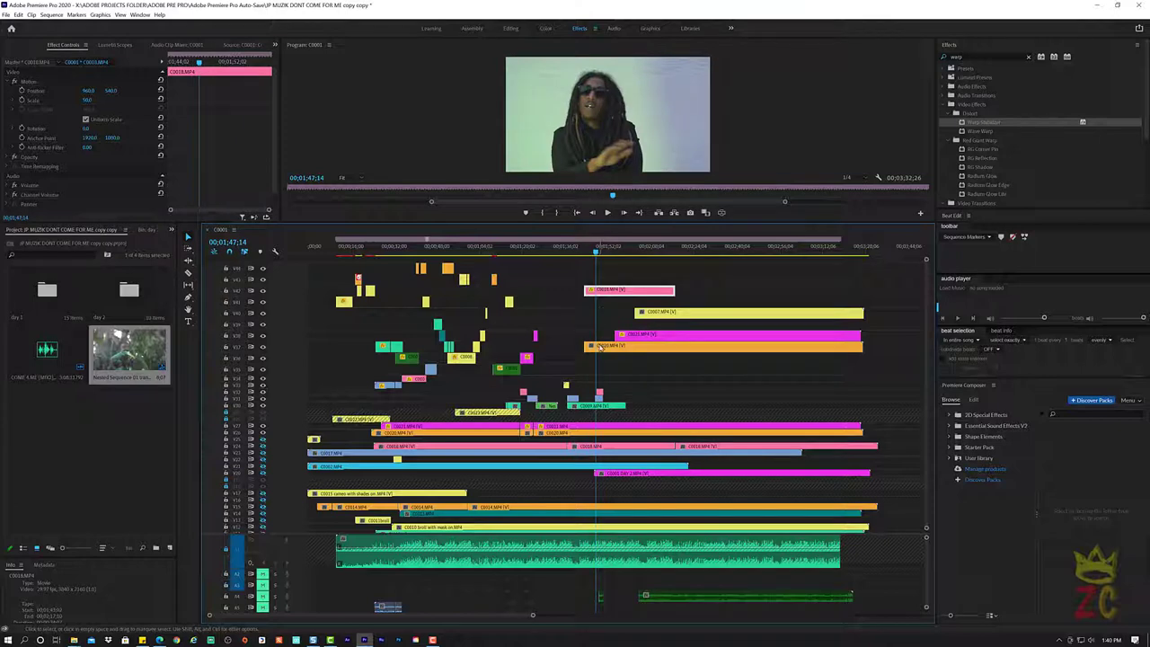
pyautogui.click(599, 347)
pyautogui.click(595, 290)
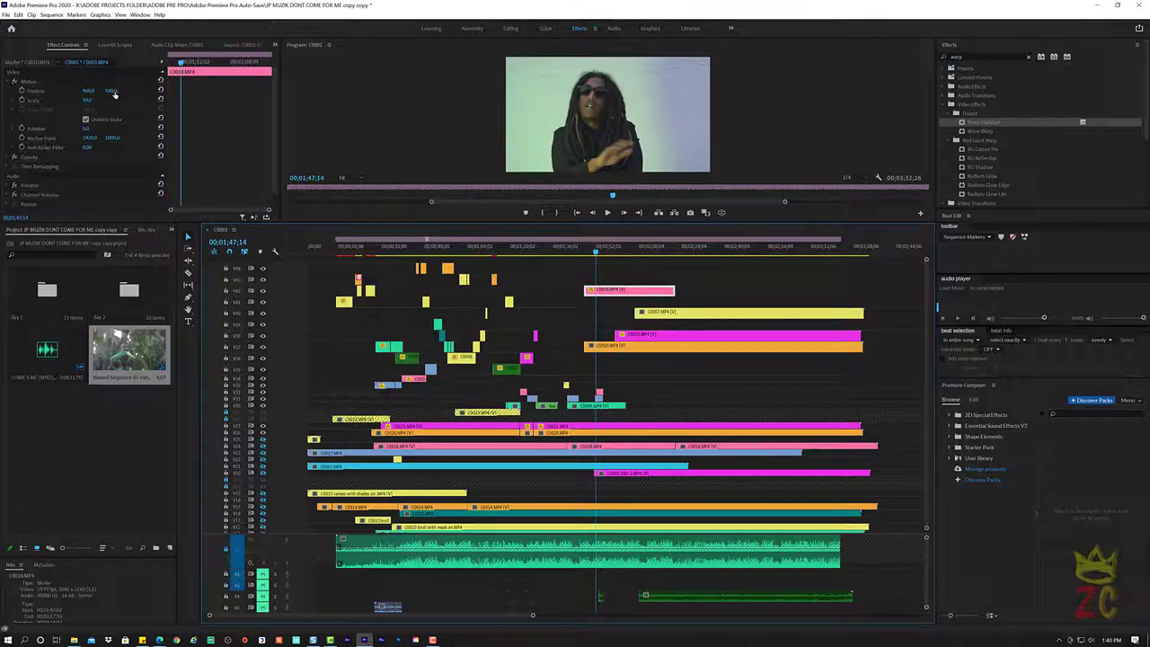
pyautogui.moveTo(112, 90); pyautogui.dragTo(270, 90)
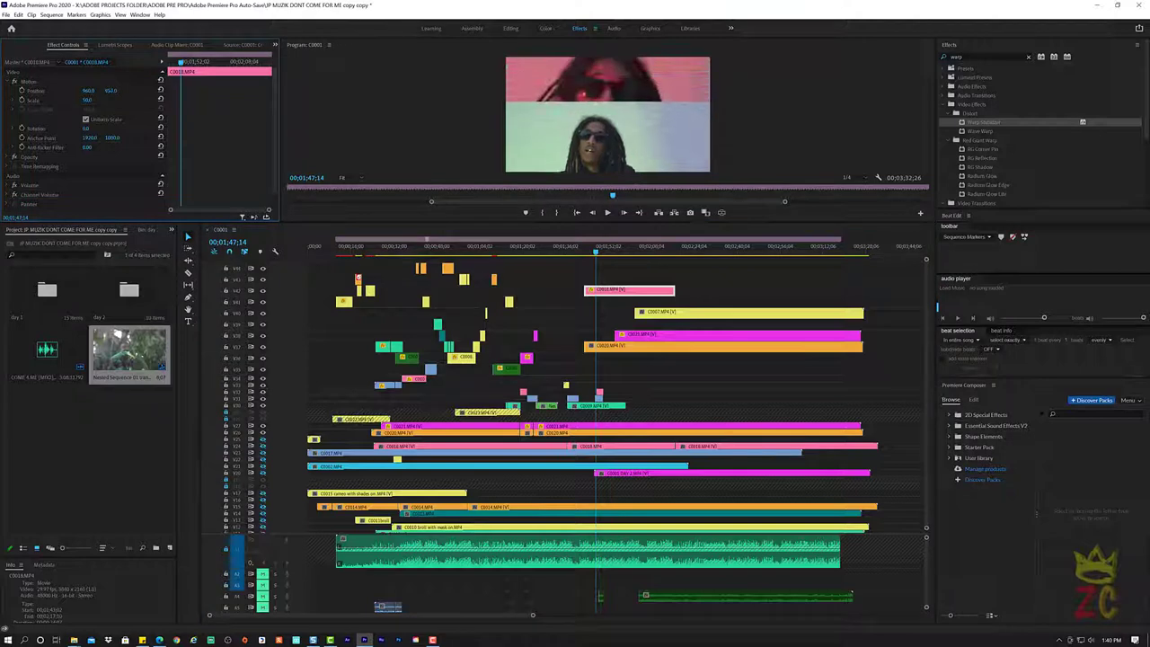
pyautogui.moveTo(89, 91); pyautogui.dragTo(234, 91)
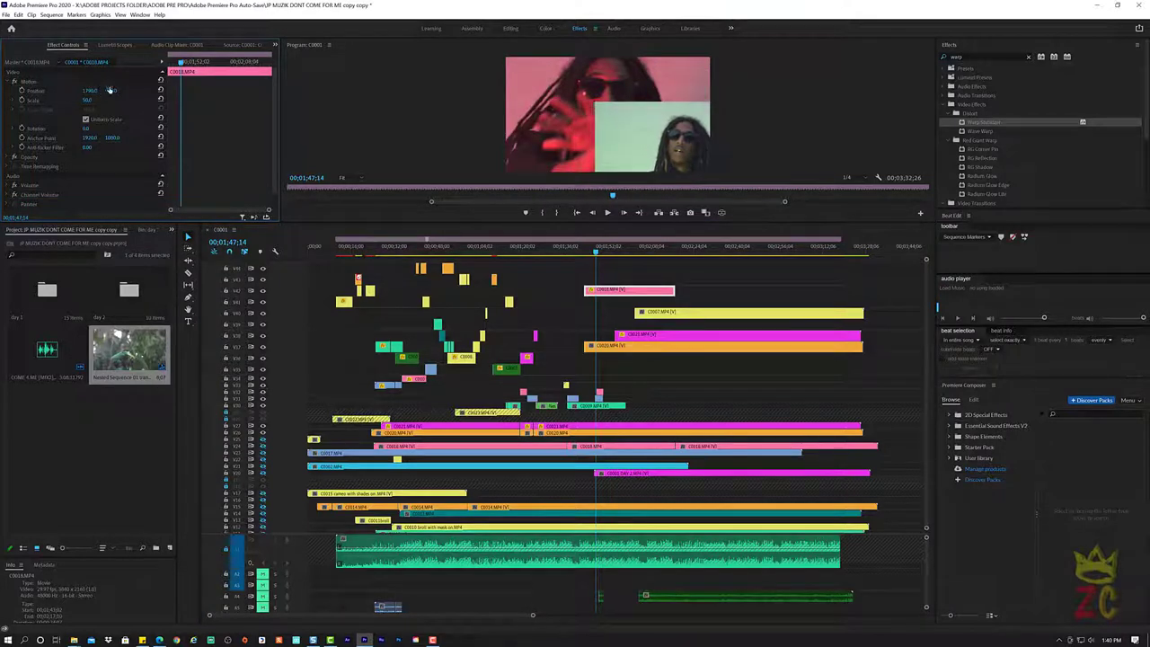
pyautogui.moveTo(112, 90)
pyautogui.mouseDown()
pyautogui.moveTo(53, 90)
pyautogui.moveTo(144, 91)
pyautogui.moveTo(27, 91)
pyautogui.mouseUp()
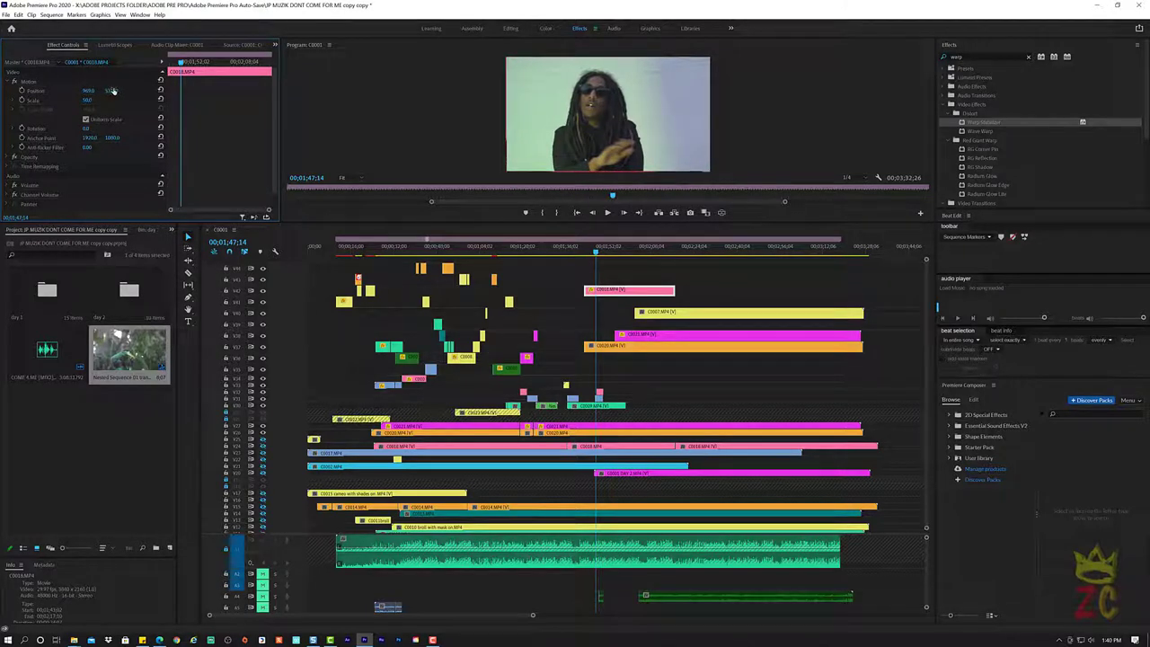
pyautogui.moveTo(112, 90)
pyautogui.mouseDown()
pyautogui.moveTo(81, 91)
pyautogui.moveTo(134, 91)
pyautogui.moveTo(116, 90)
pyautogui.mouseUp()
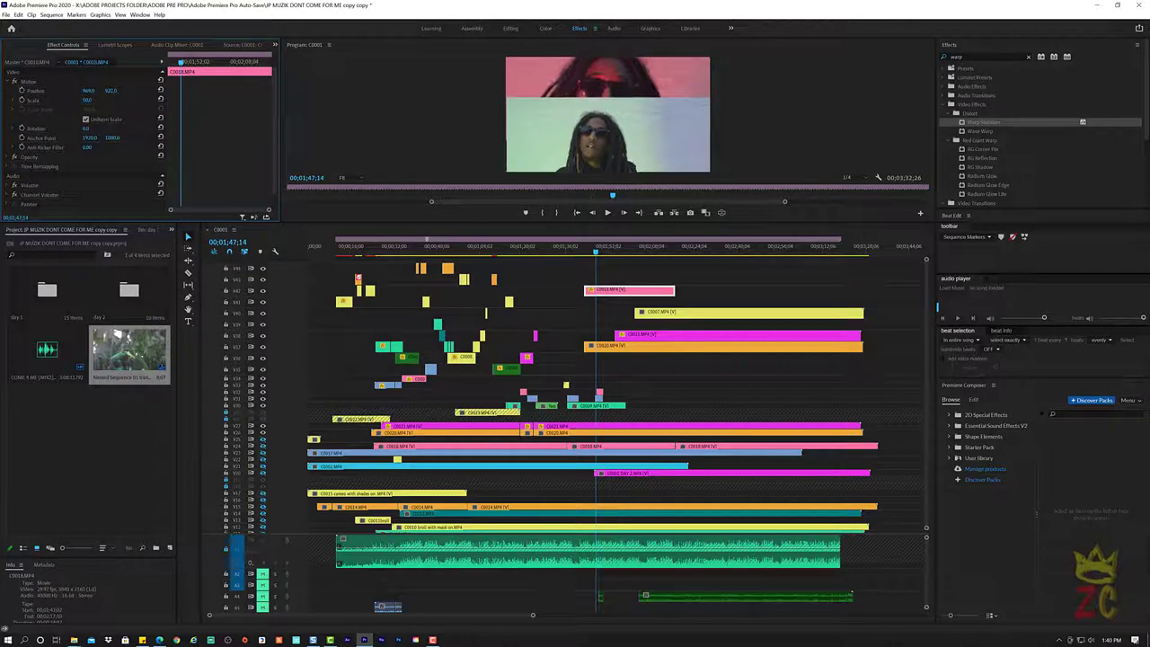
pyautogui.press('space')
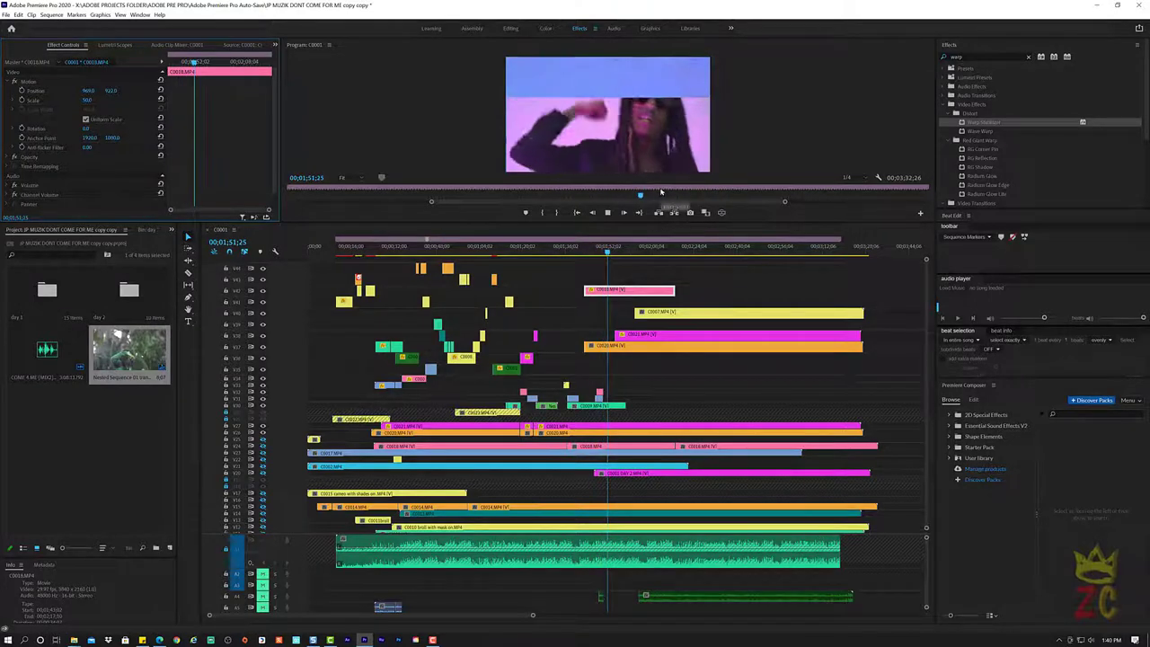
pyautogui.press('space')
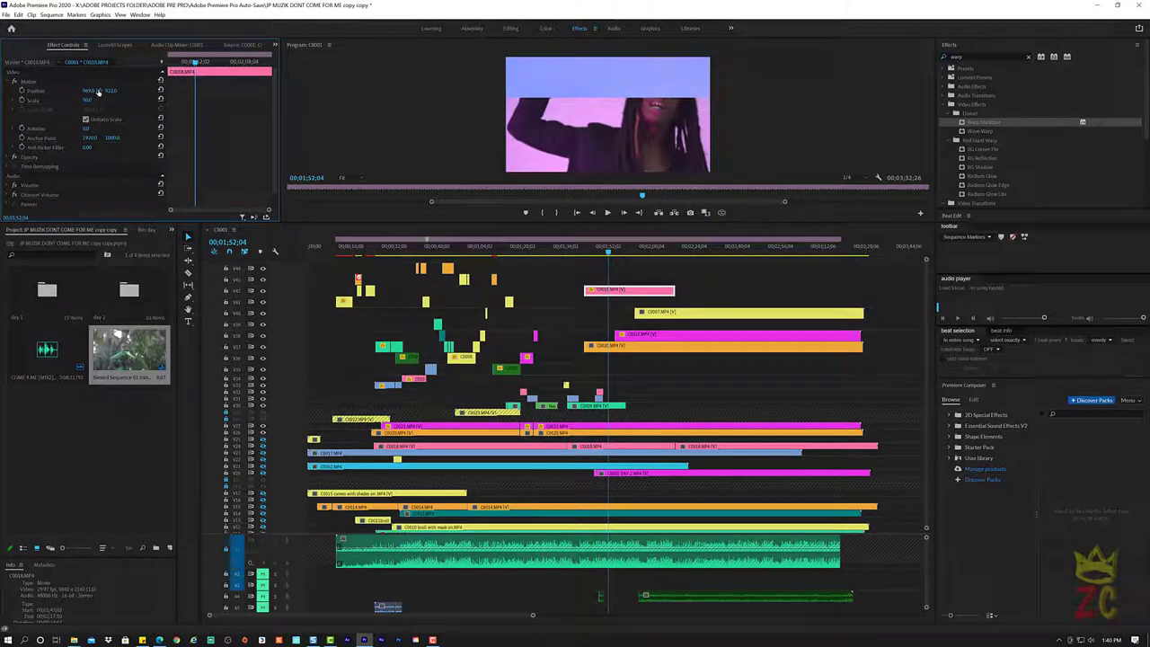
pyautogui.moveTo(109, 90); pyautogui.dragTo(115, 91)
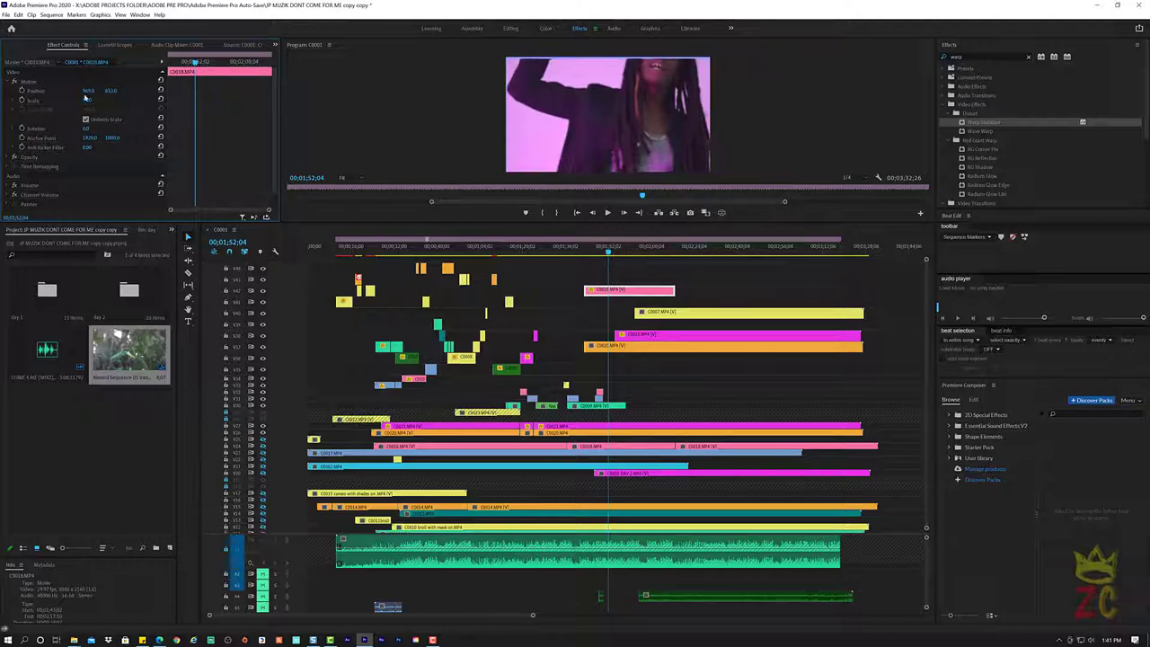
pyautogui.click(79, 94)
pyautogui.moveTo(609, 117)
pyautogui.mouseDown()
pyautogui.moveTo(423, 117)
pyautogui.moveTo(509, 116)
pyautogui.mouseUp()
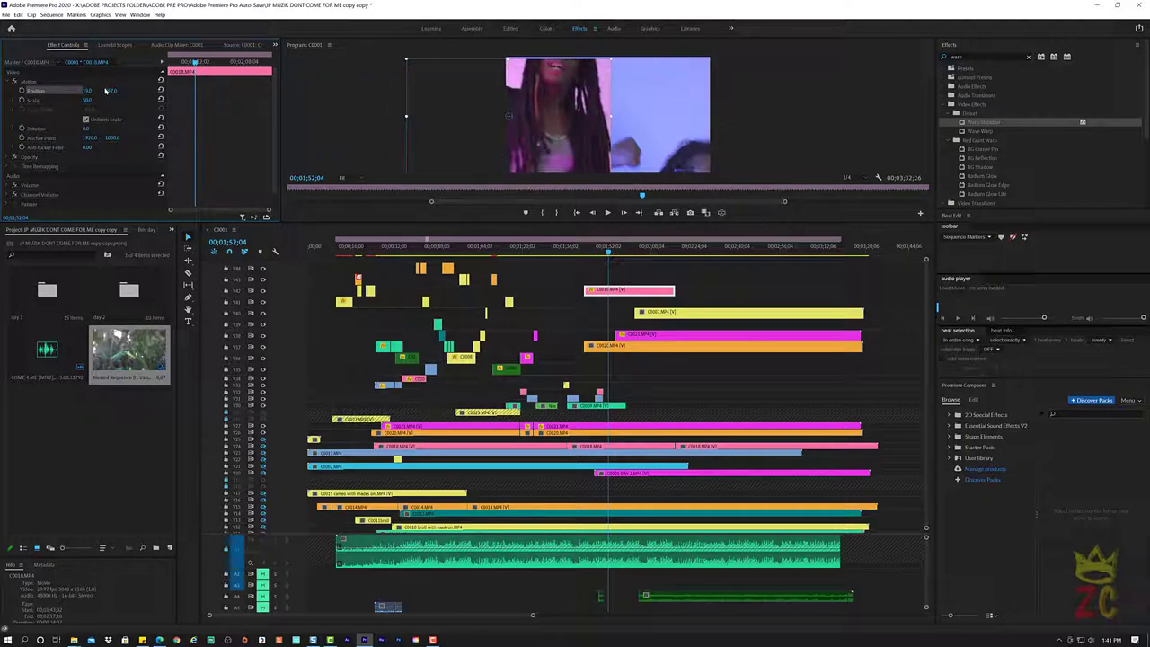
pyautogui.moveTo(109, 90)
pyautogui.mouseDown()
pyautogui.moveTo(112, 100)
pyautogui.moveTo(103, 90)
pyautogui.mouseUp()
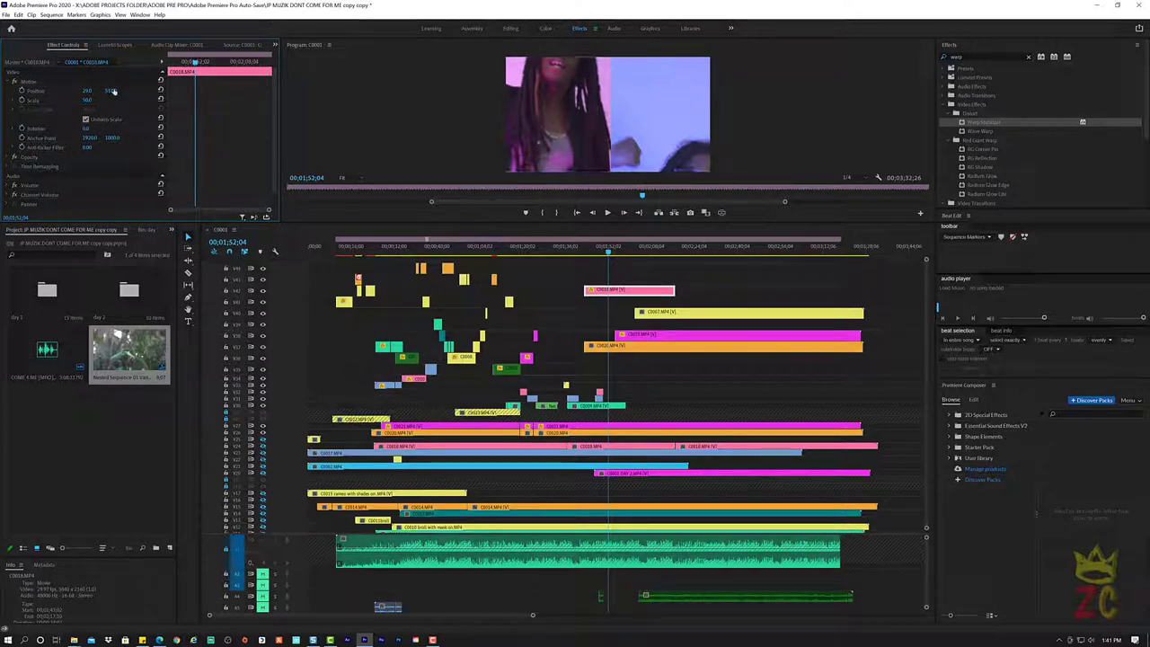
pyautogui.press('space')
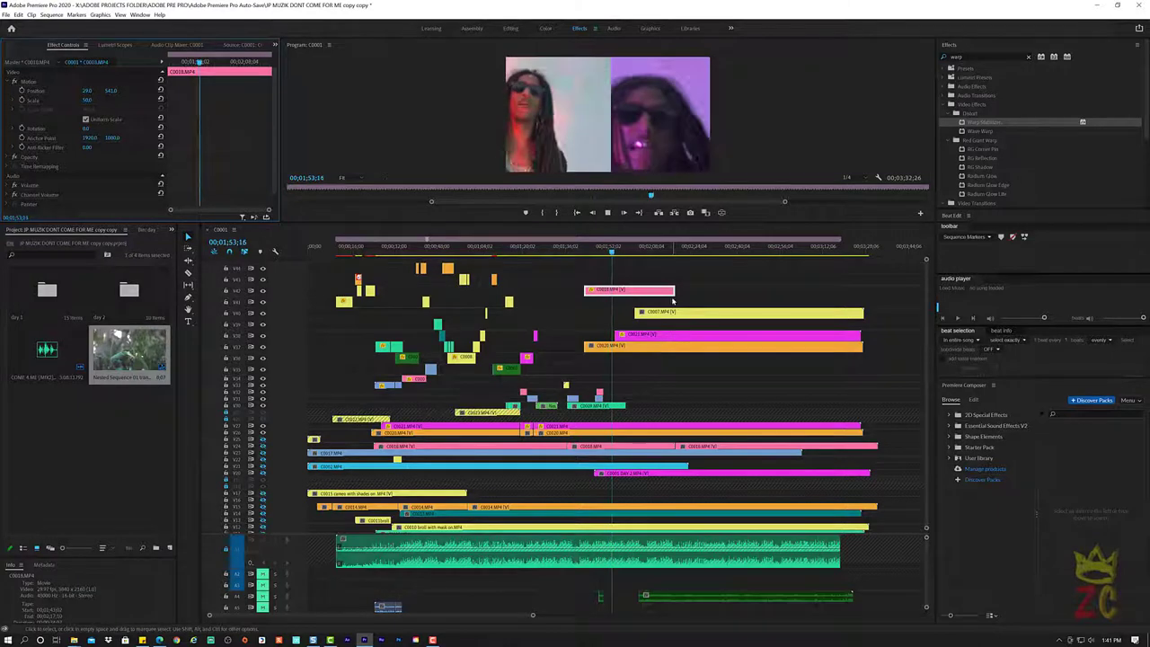
pyautogui.press('space')
pyautogui.click(577, 255)
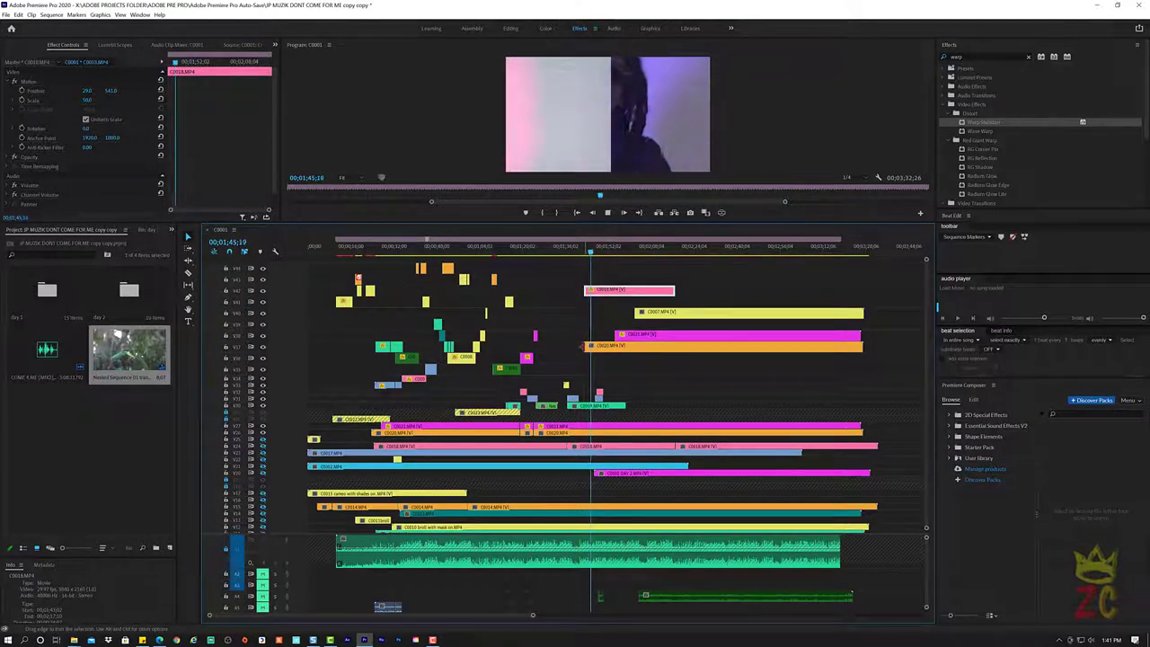
pyautogui.click(579, 346)
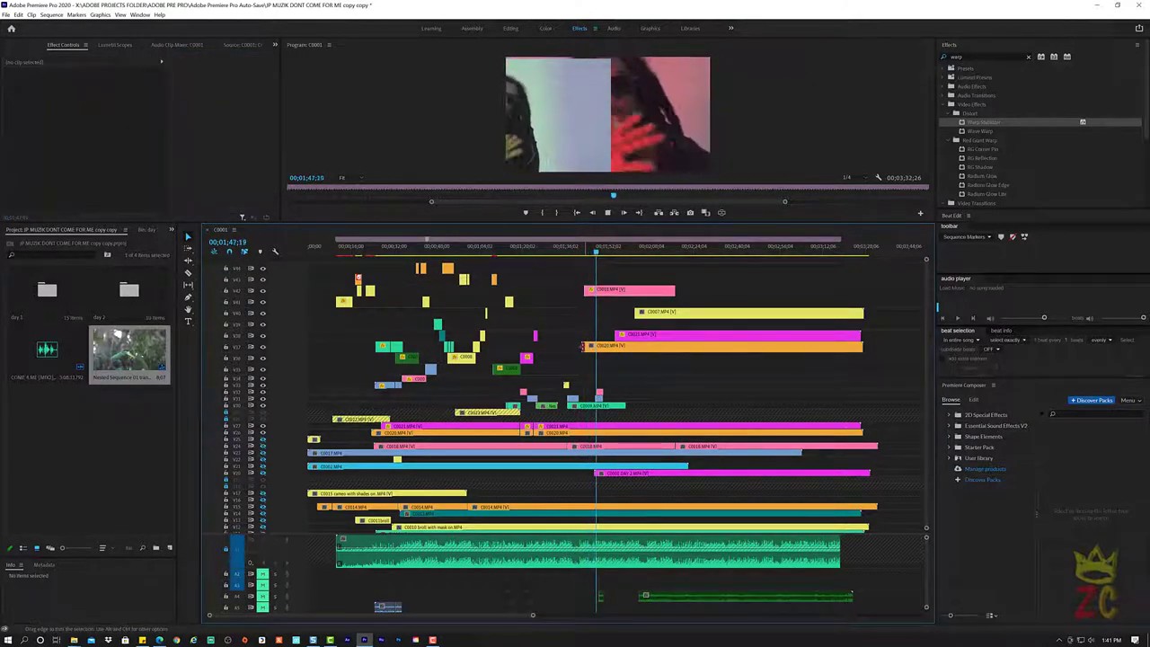
pyautogui.press('space')
pyautogui.click(599, 292)
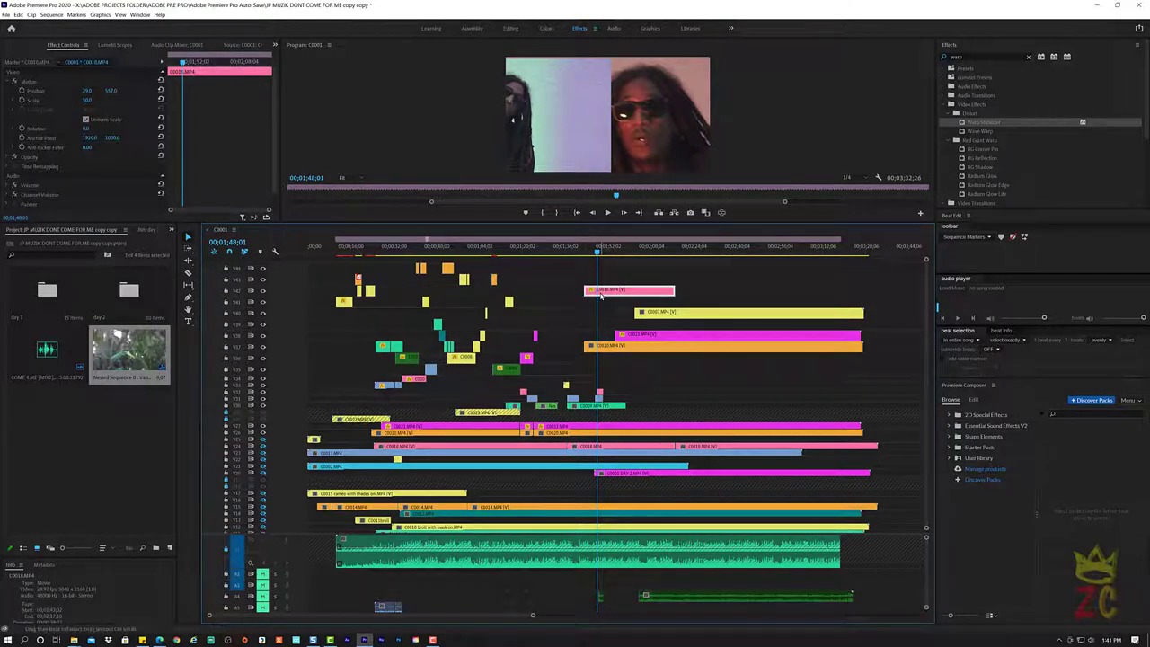
pyautogui.hotkey('ctrl', 'z')
pyautogui.hotkey('ctrl', 'z')
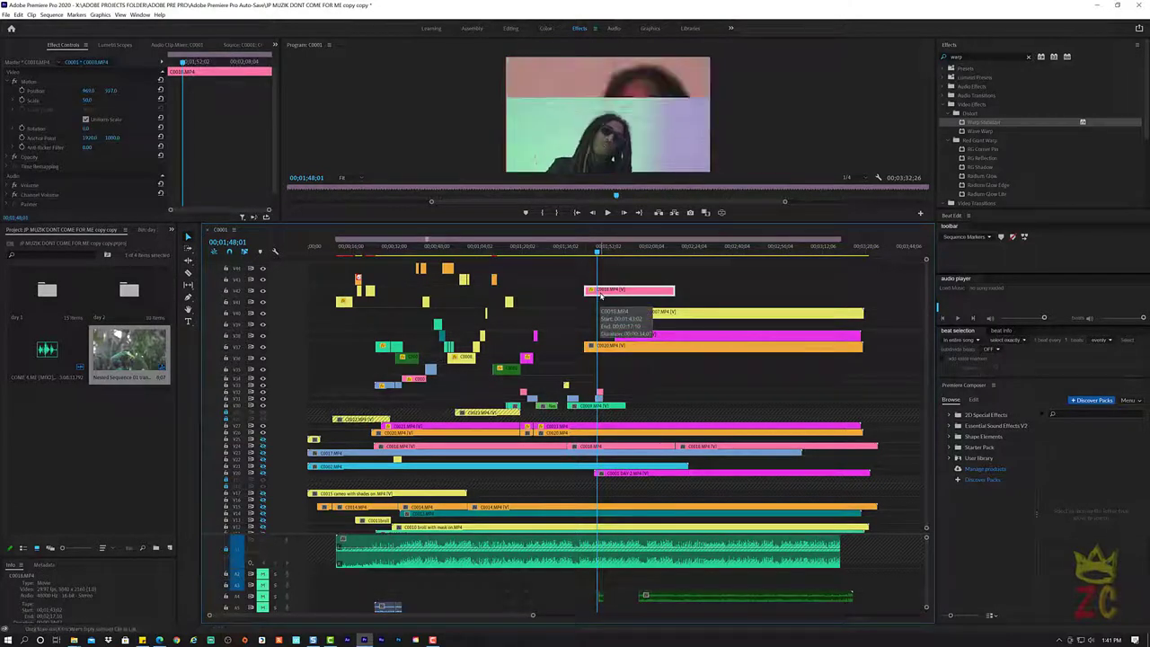
pyautogui.hotkey('ctrl', 'shift', 'z')
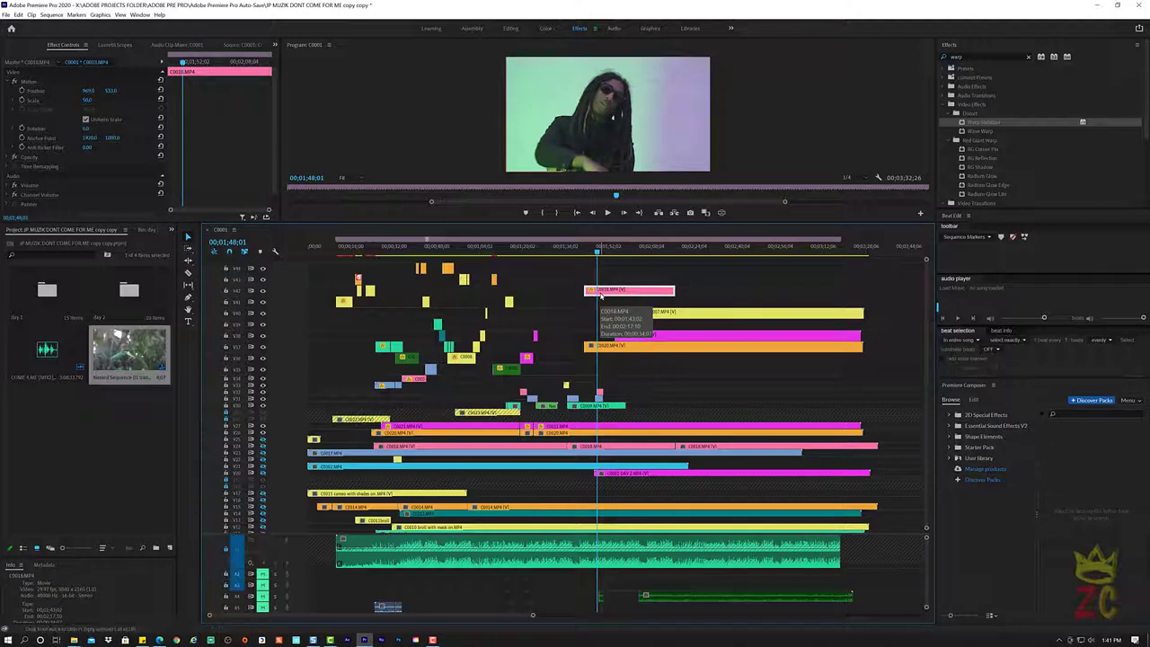
pyautogui.hotkey('ctrl', 'z')
pyautogui.hotkey('ctrl', 'z')
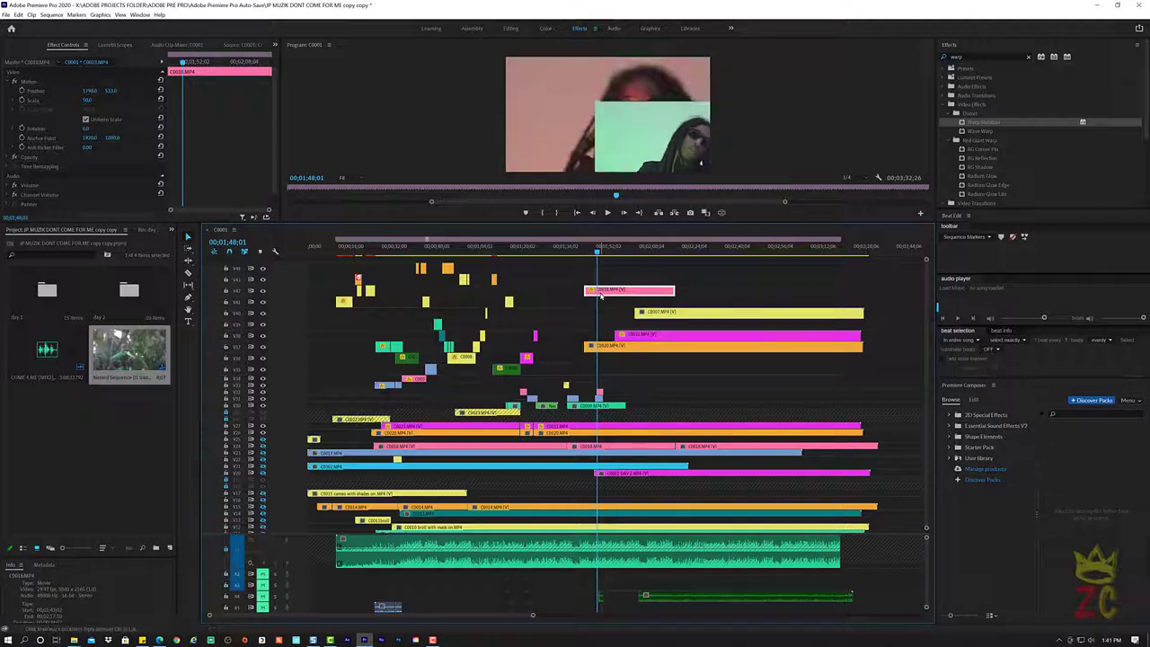
pyautogui.hotkey('ctrl', 'z')
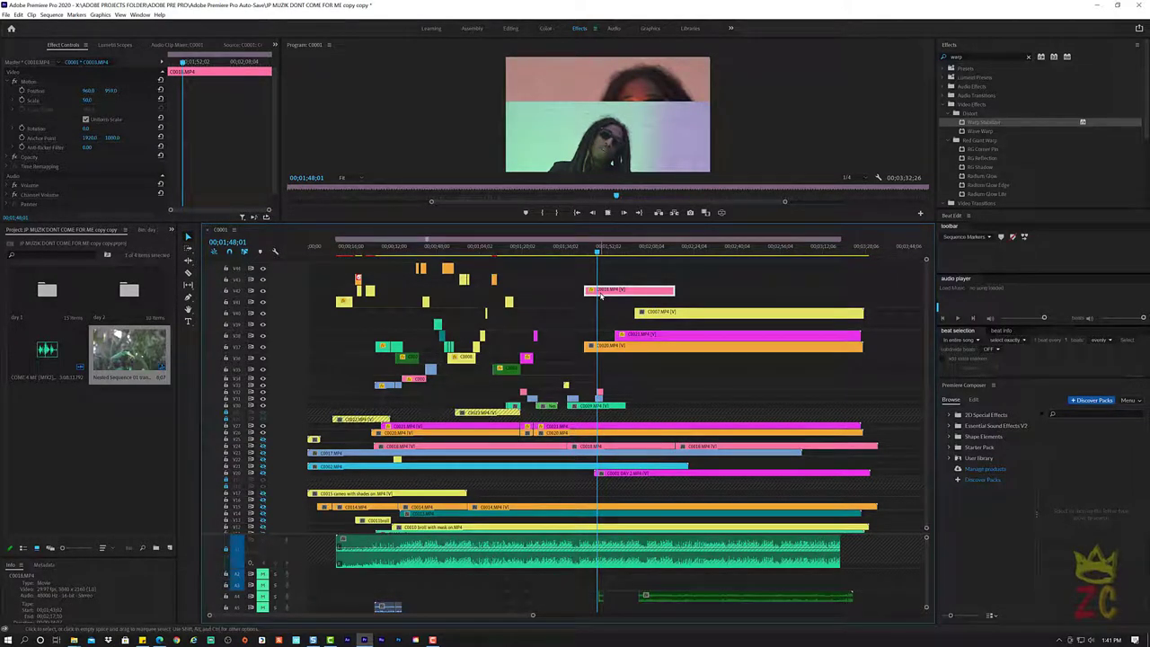
pyautogui.press('space')
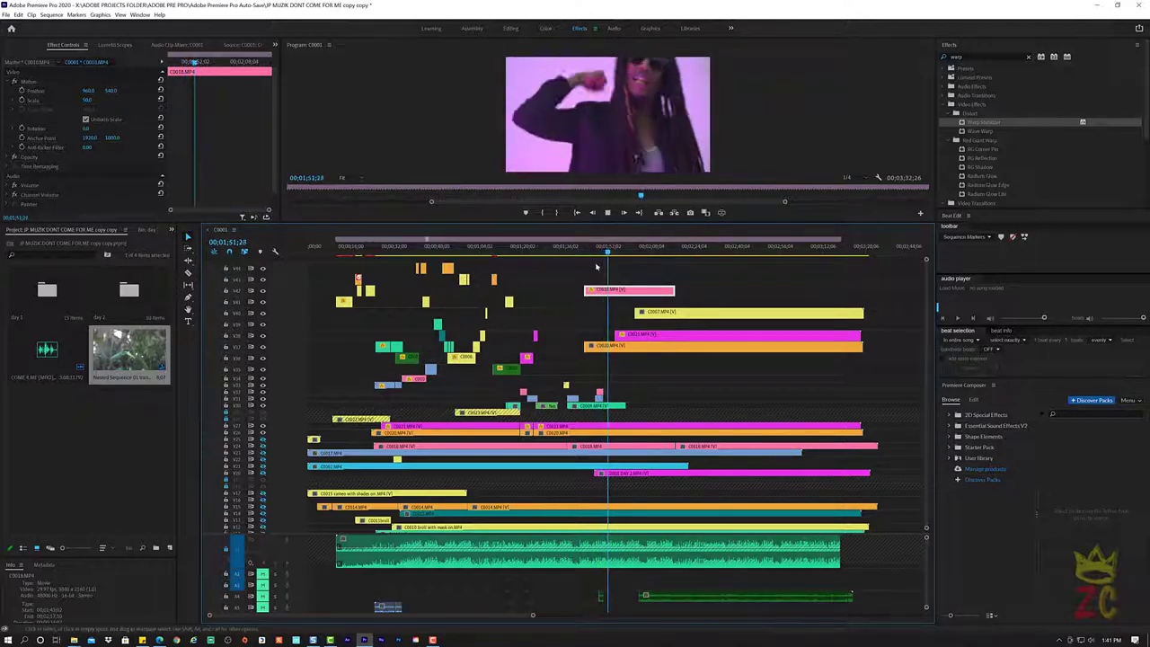
# Shorten the pink C0018 clip from its end, stopping near 1:52
pyautogui.press('space')
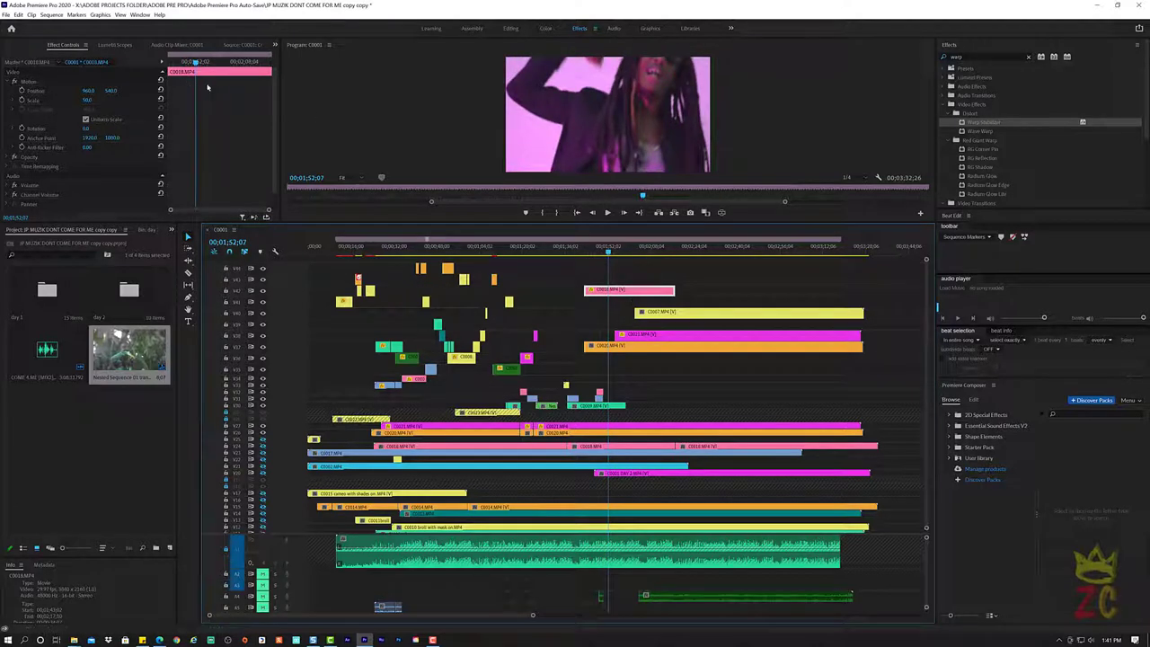
pyautogui.moveTo(669, 292); pyautogui.dragTo(609, 292)
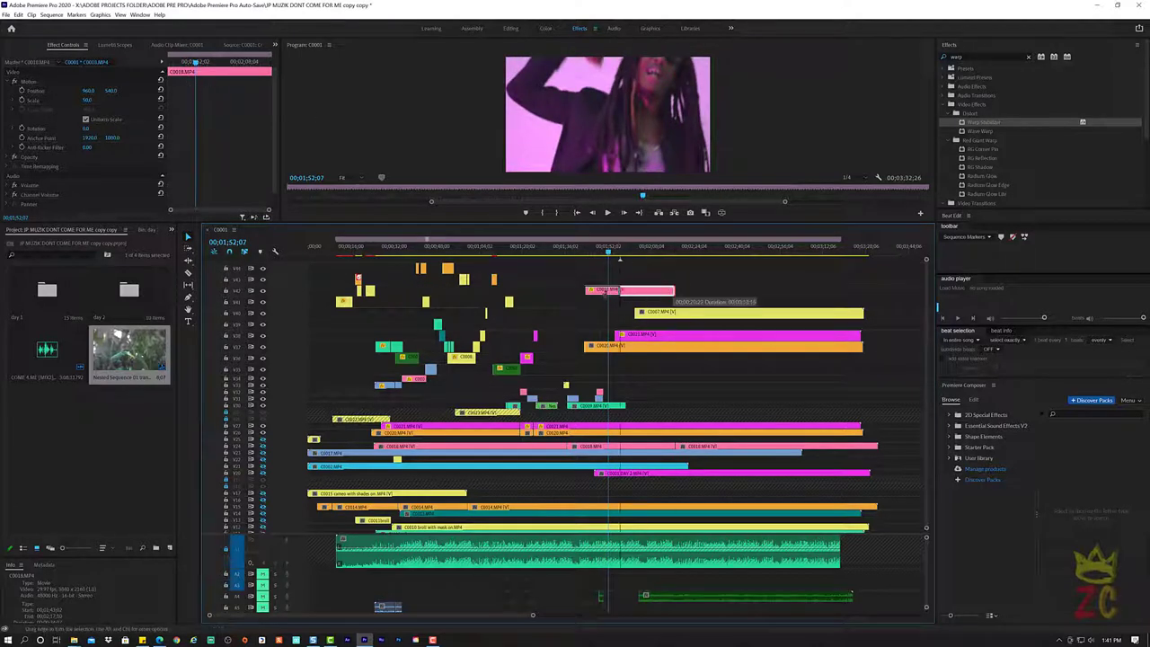
pyautogui.click(578, 251)
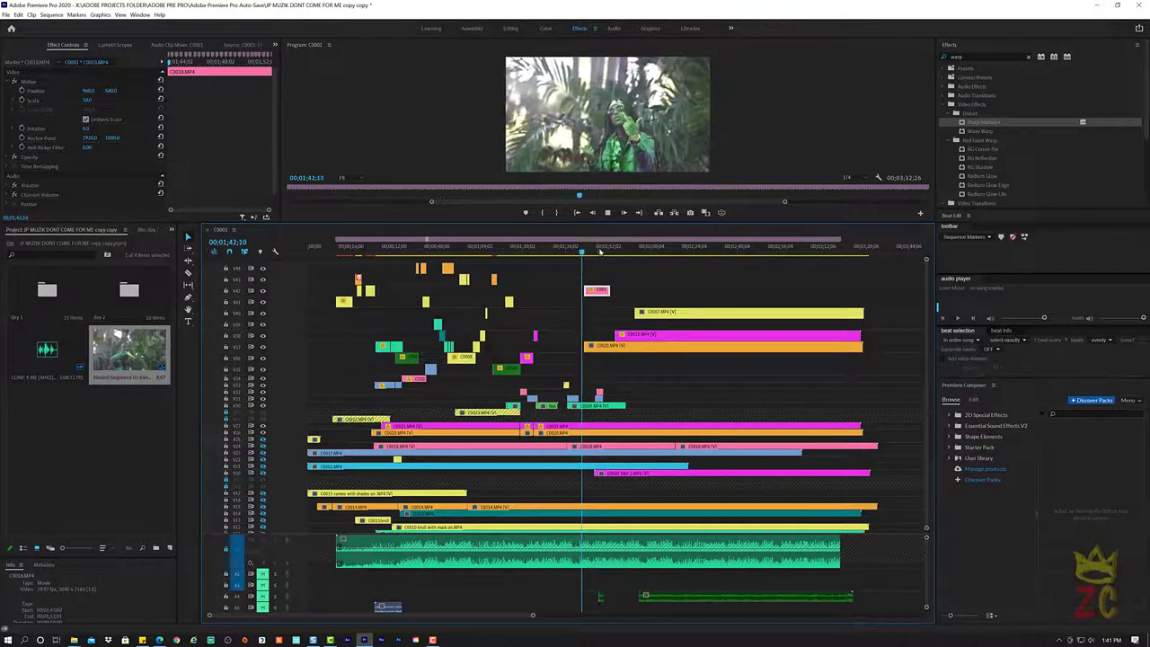
# Extend C0018's start earlier, then trim it back later after previewing from 1:33
pyautogui.moveTo(585, 290); pyautogui.dragTo(569, 291)
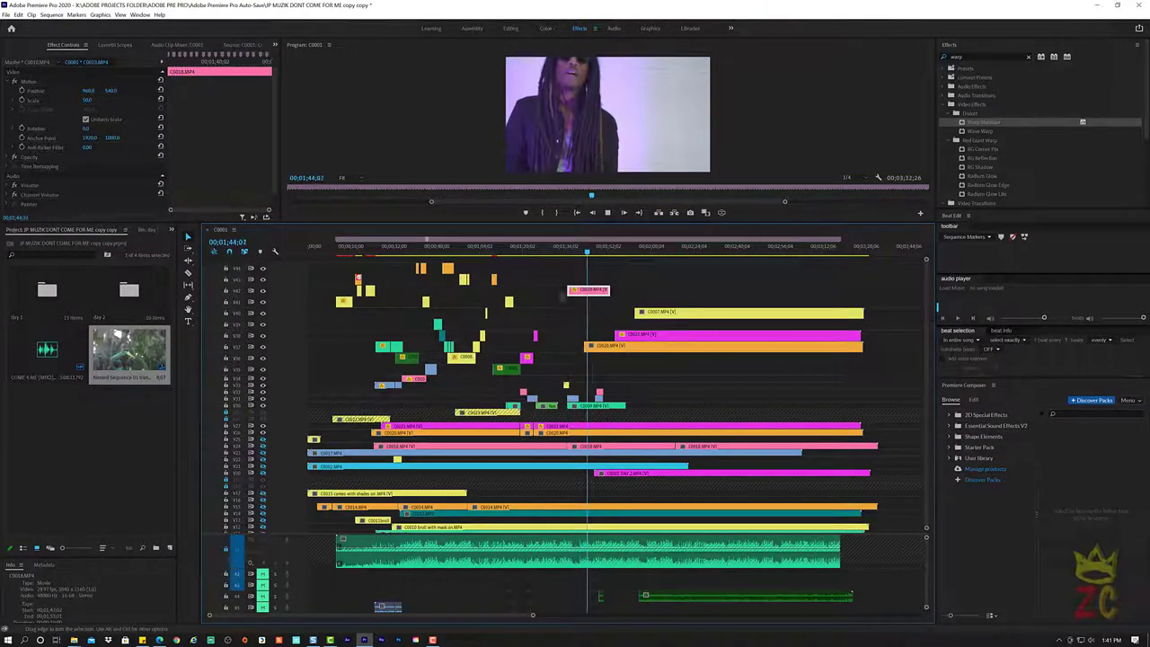
pyautogui.click(560, 251)
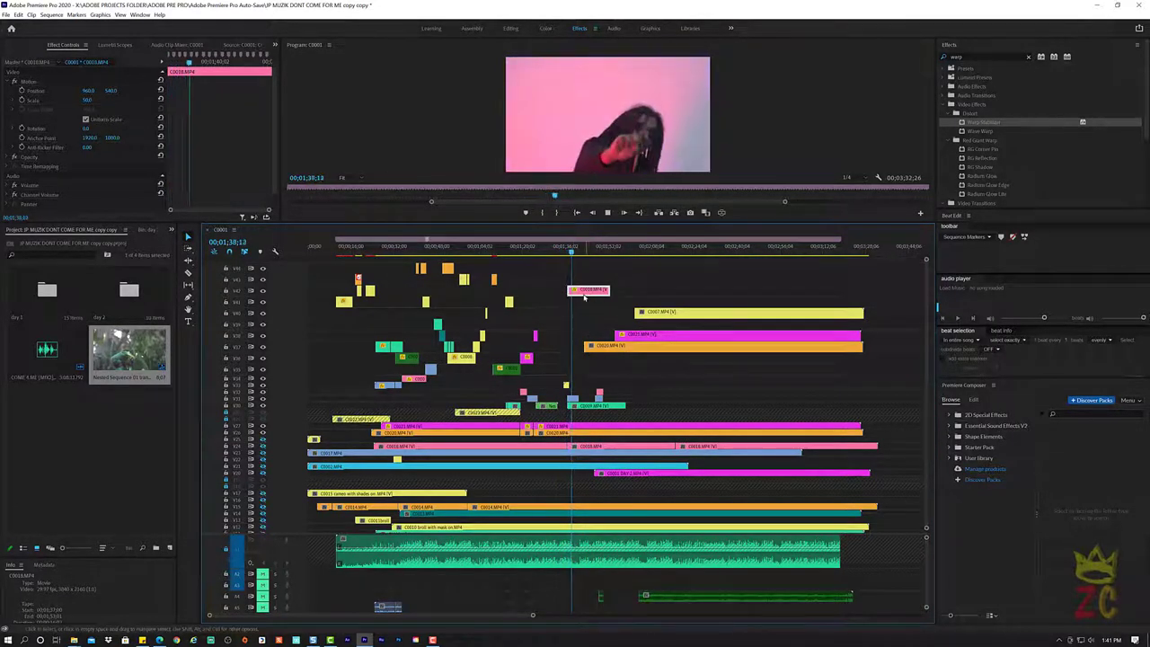
pyautogui.press('space')
pyautogui.moveTo(571, 291); pyautogui.dragTo(585, 292)
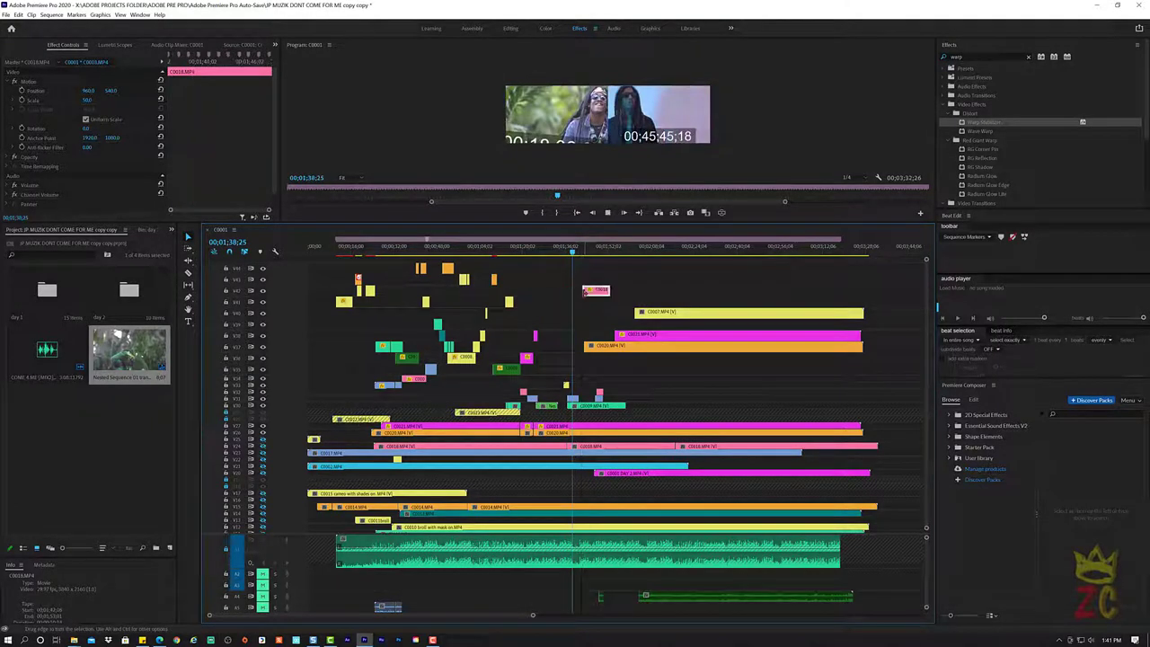
pyautogui.press('space')
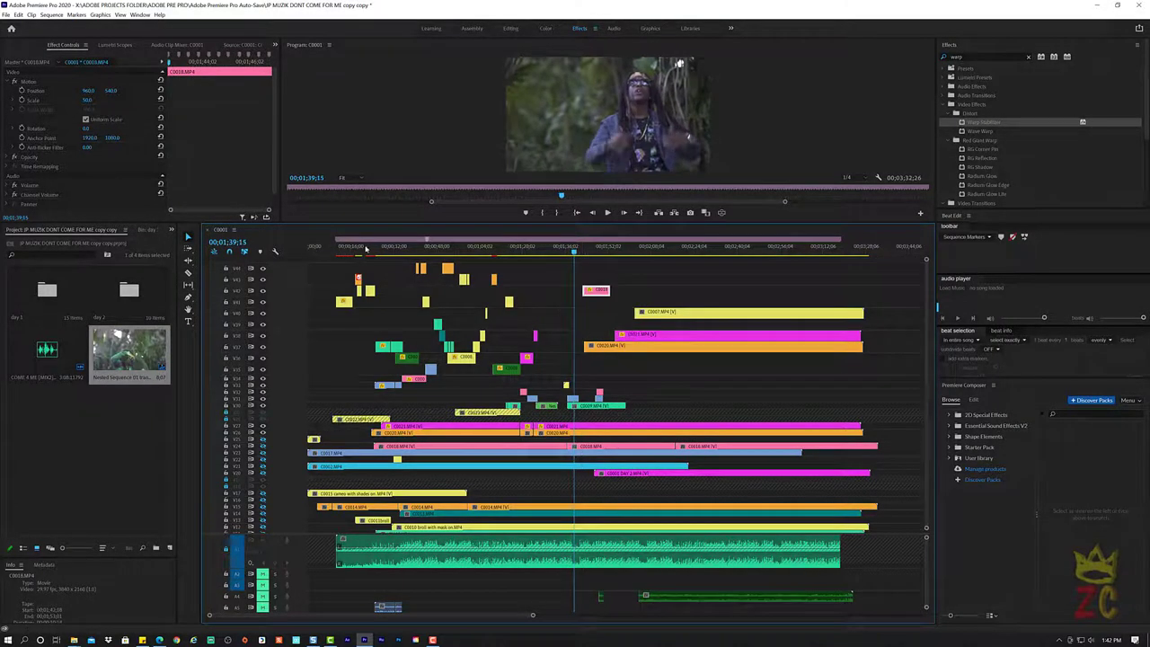
pyautogui.click(368, 250)
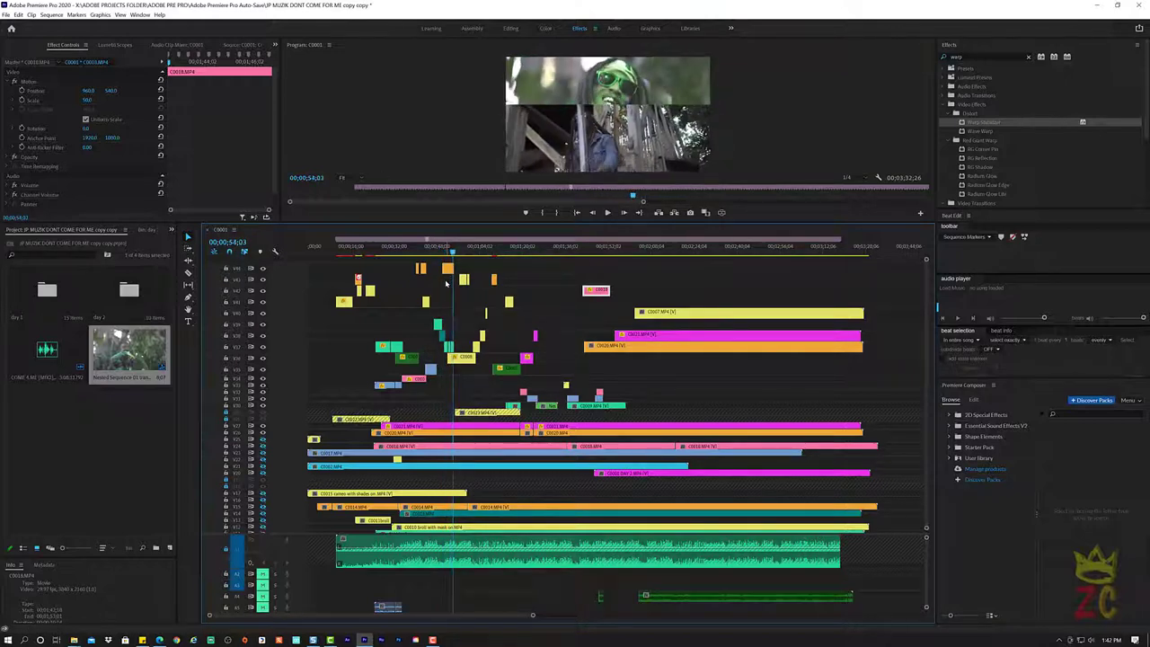
# Lower the teal C0009 clip's Position Y to raise its picture, then replay around 0:54
pyautogui.press('=')
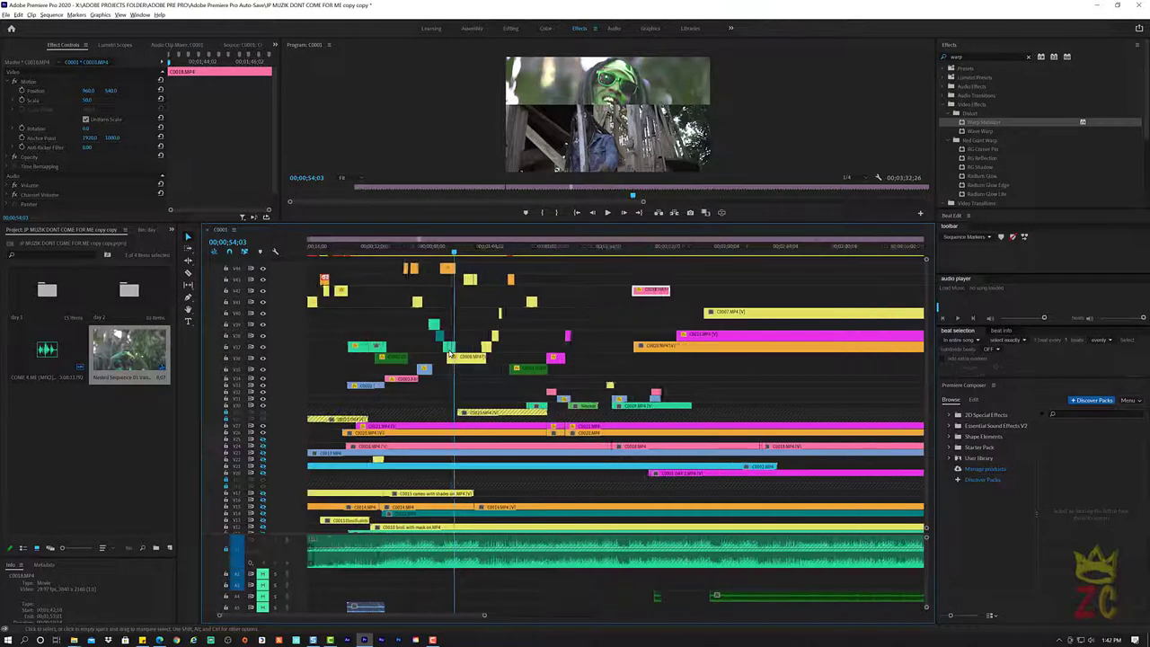
pyautogui.press('=')
pyautogui.press('=')
pyautogui.click(460, 348)
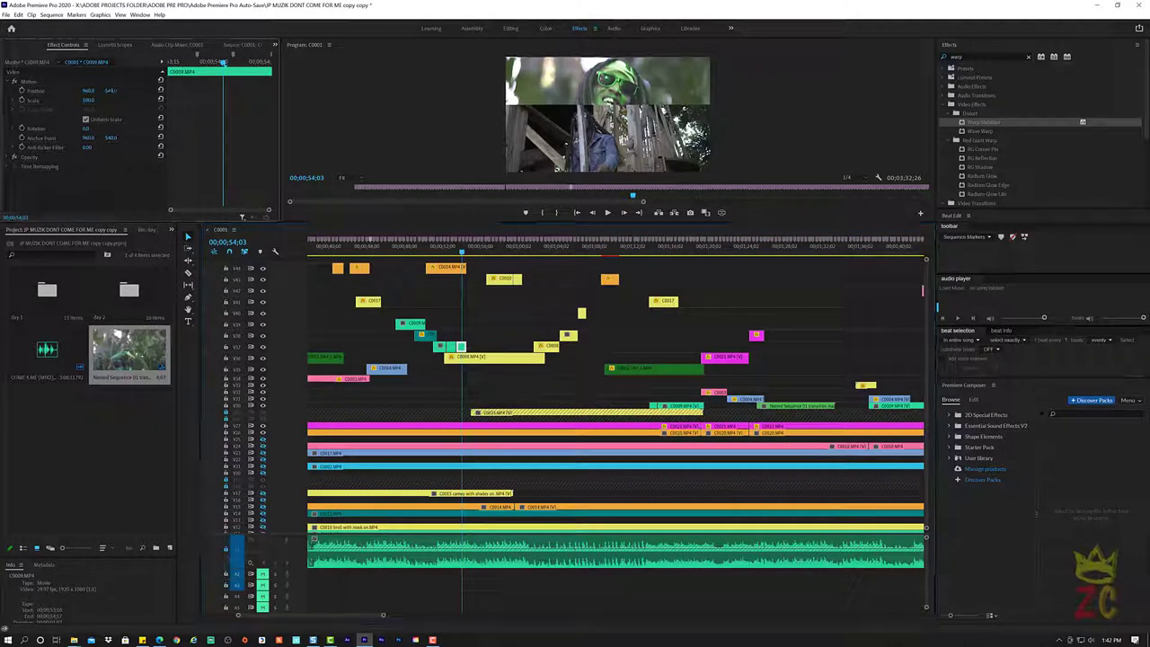
pyautogui.moveTo(109, 90); pyautogui.dragTo(90, 91)
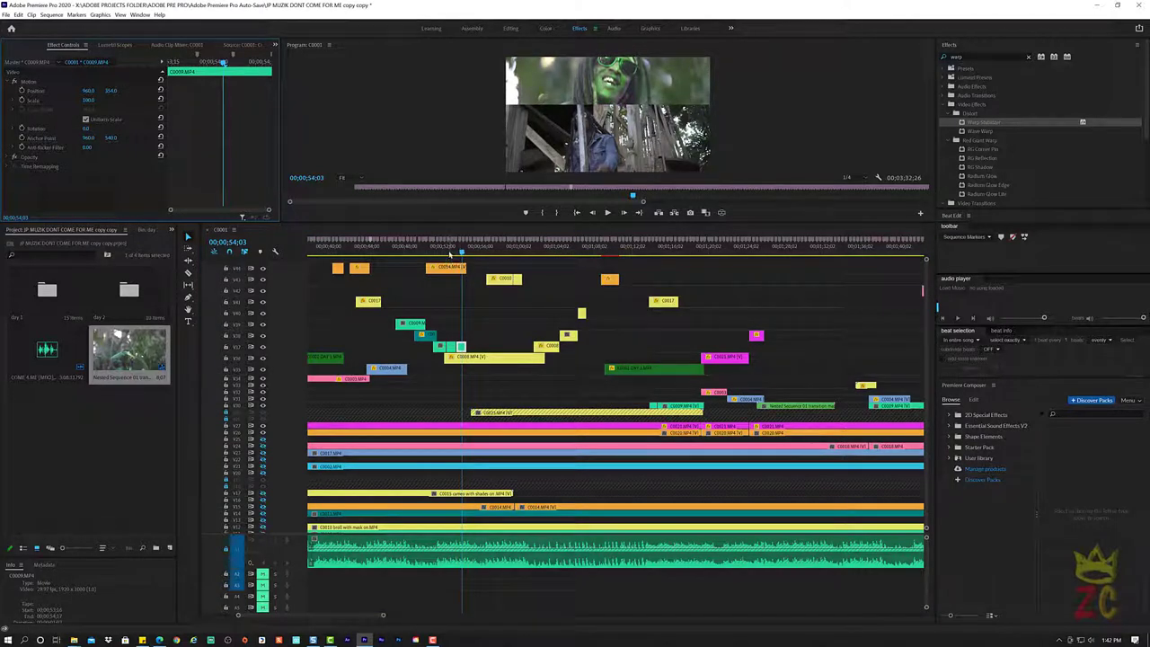
pyautogui.click(447, 254)
pyautogui.press('space')
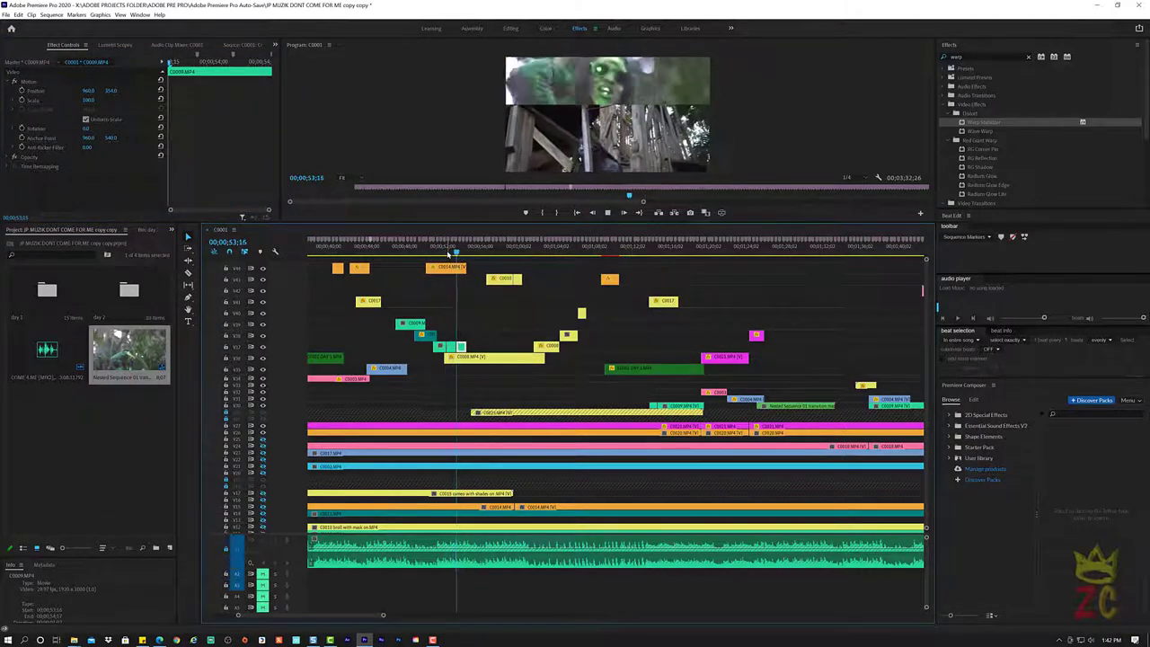
pyautogui.press('space')
pyautogui.press('Right')
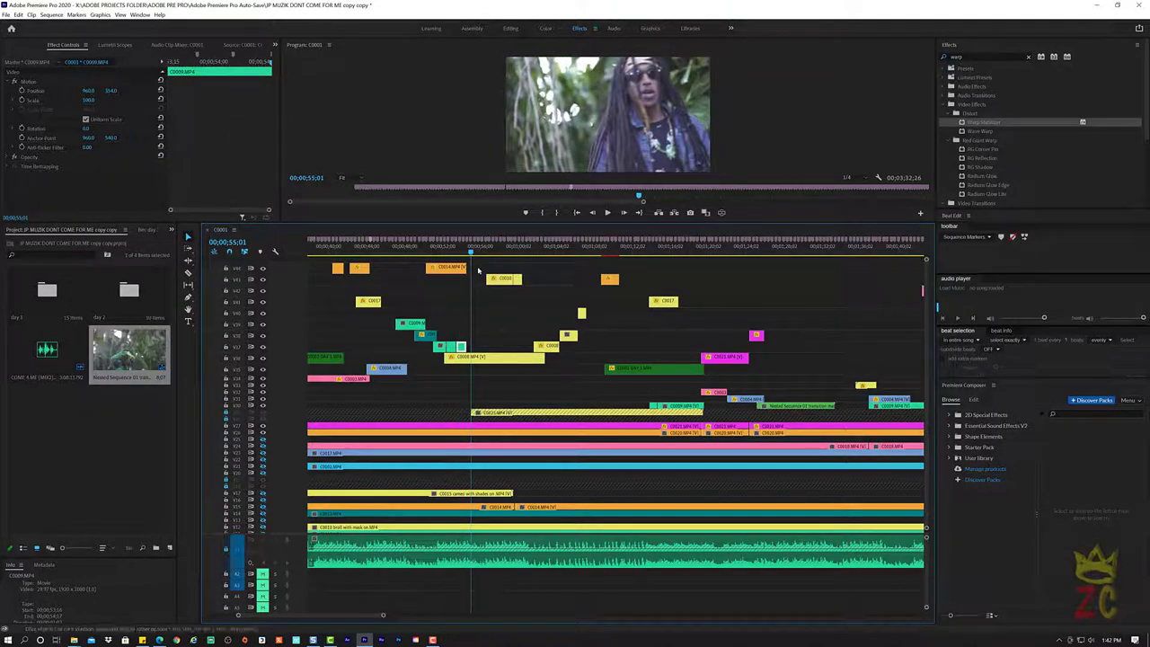
pyautogui.moveTo(471, 256); pyautogui.dragTo(463, 256)
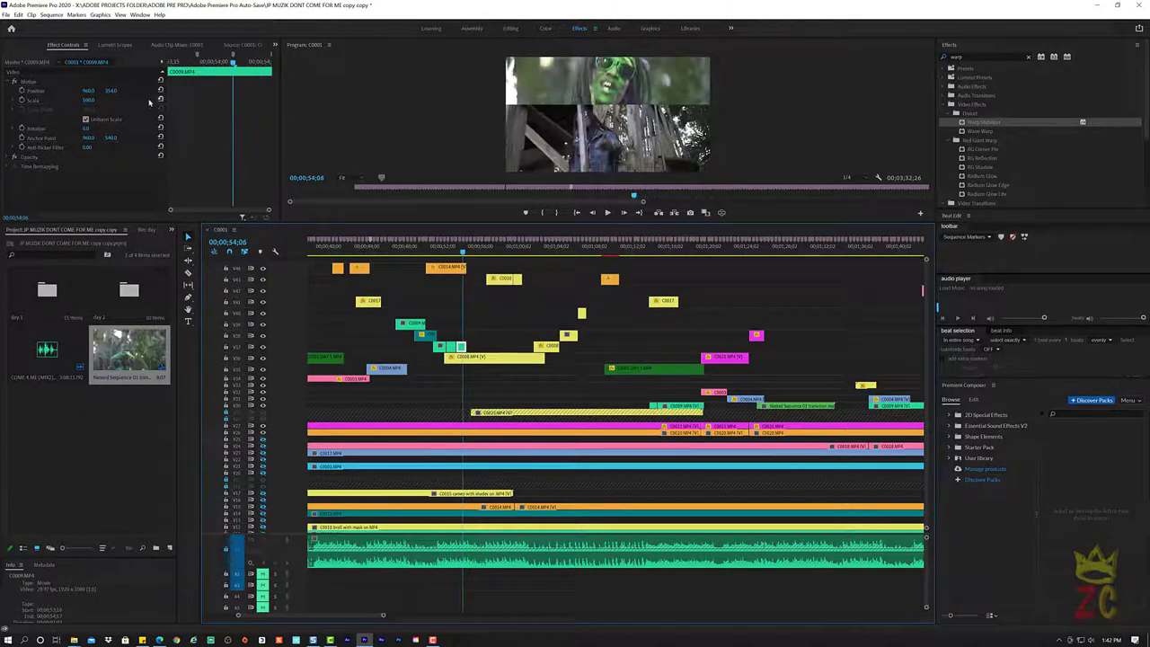
pyautogui.press('space')
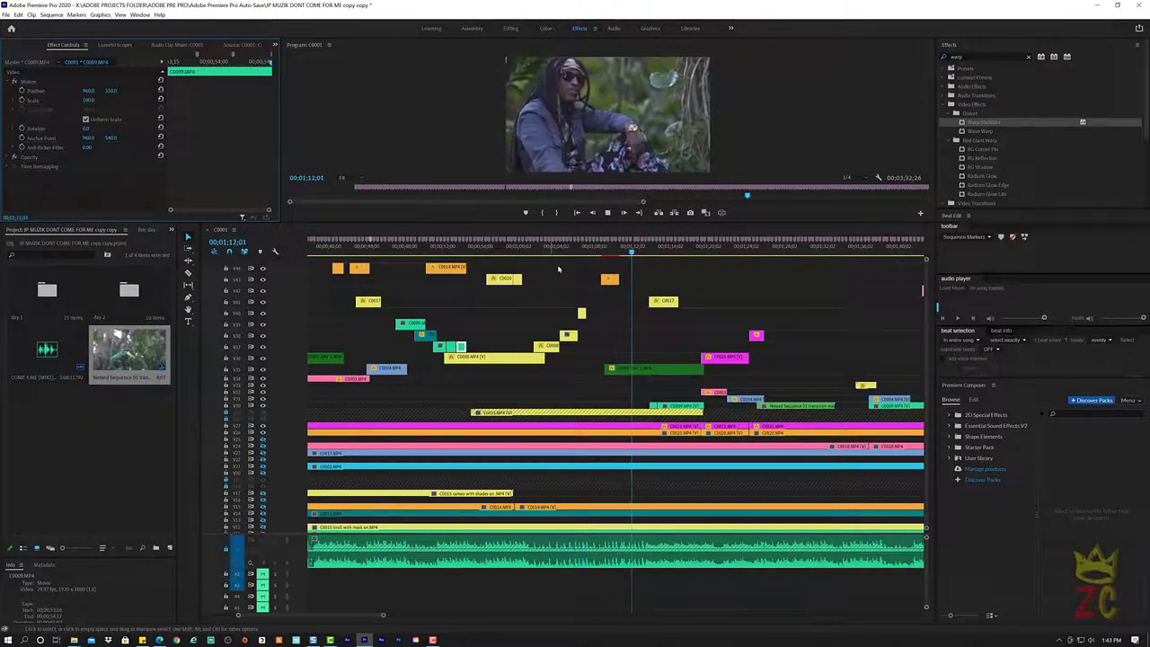
pyautogui.click(588, 256)
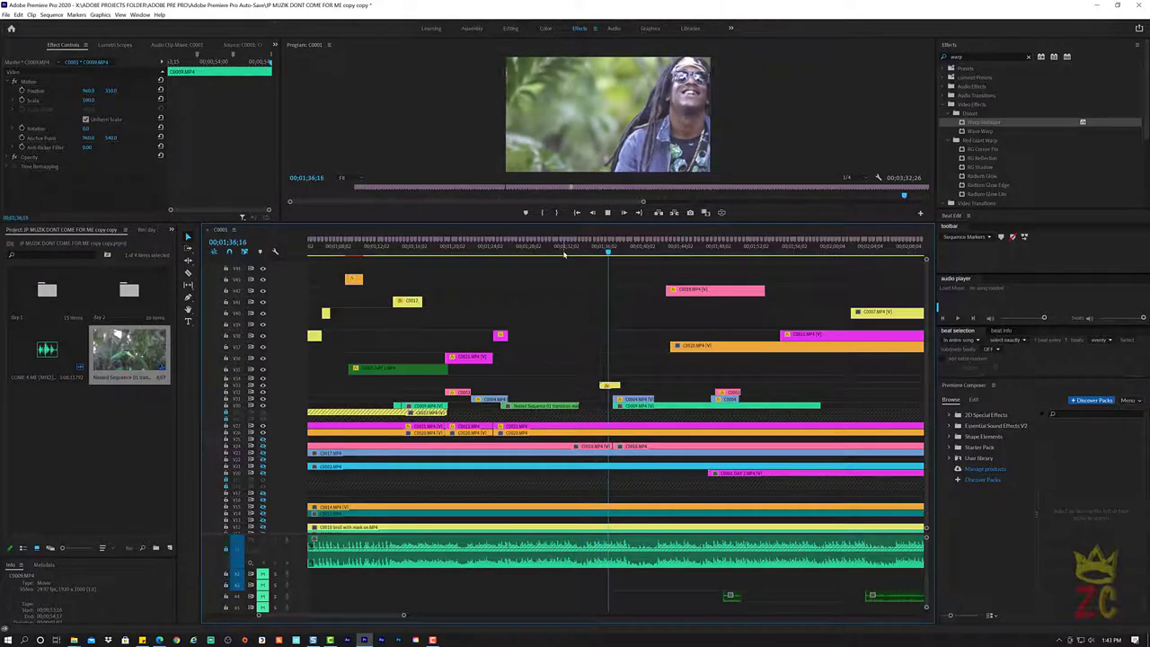
pyautogui.press('space')
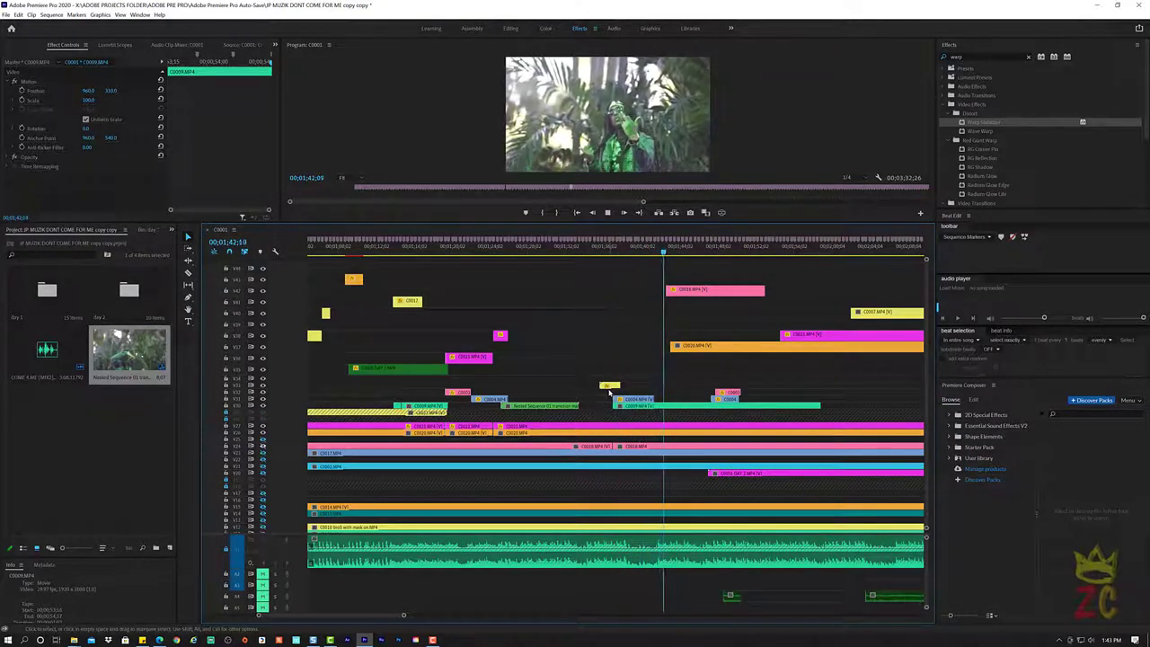
pyautogui.press('space')
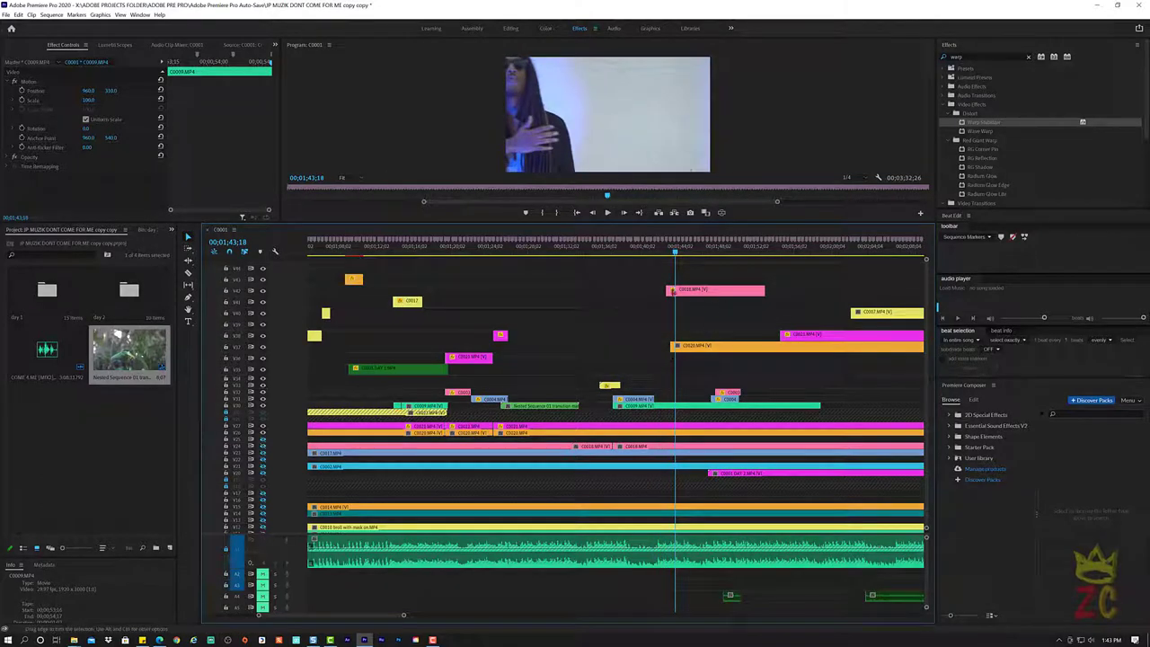
pyautogui.click(685, 292)
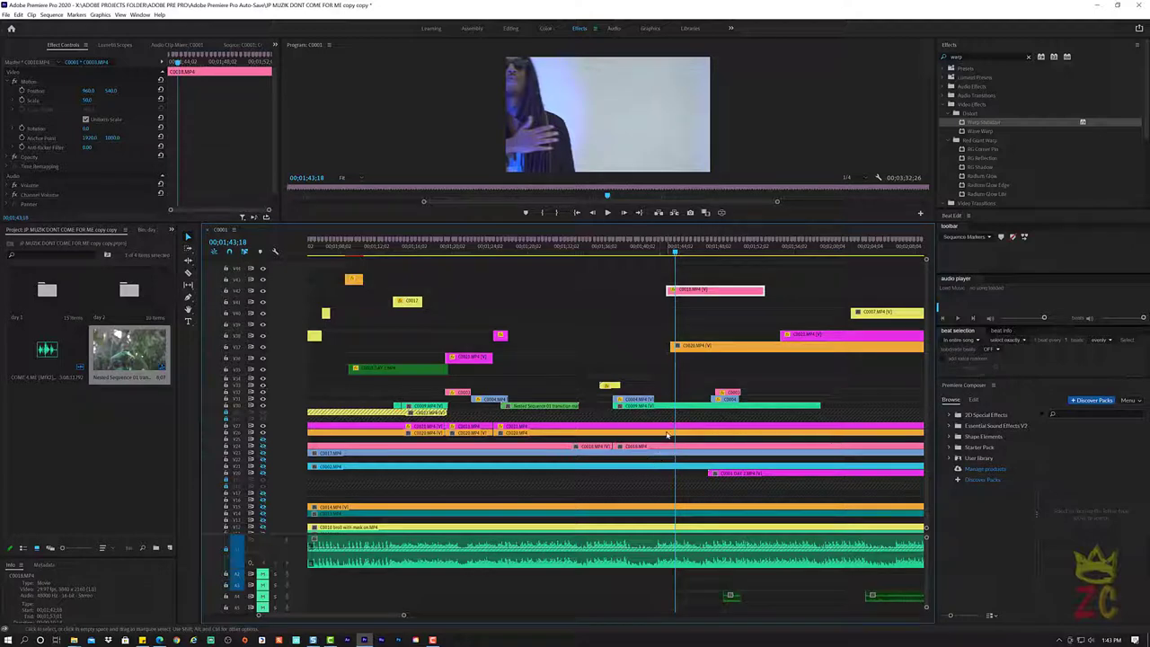
# Move the magenta C0021 clip earlier on its track and play it from 1:34
pyautogui.click(661, 427)
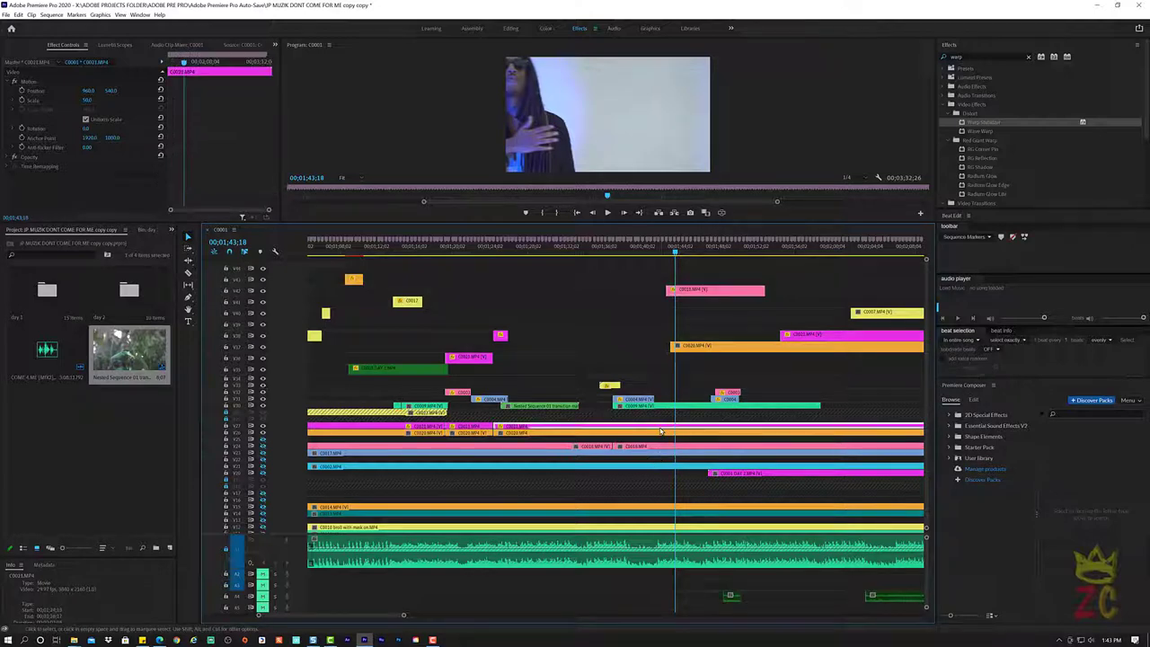
pyautogui.moveTo(783, 335); pyautogui.dragTo(609, 335)
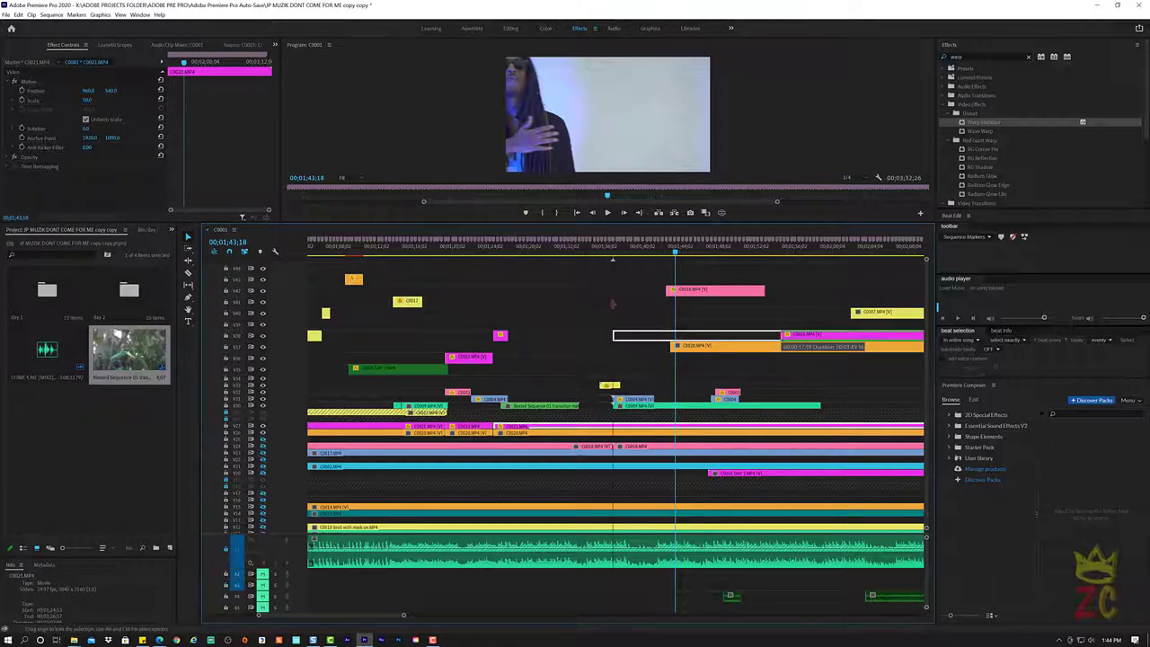
pyautogui.click(622, 251)
pyautogui.press('space')
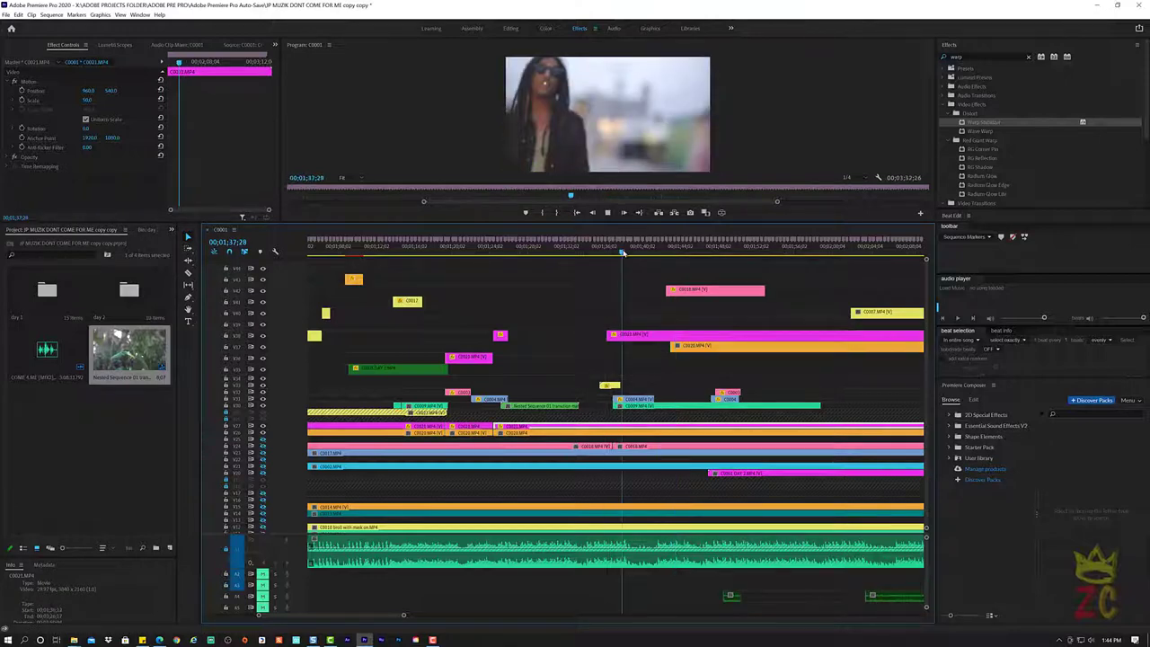
pyautogui.click(592, 253)
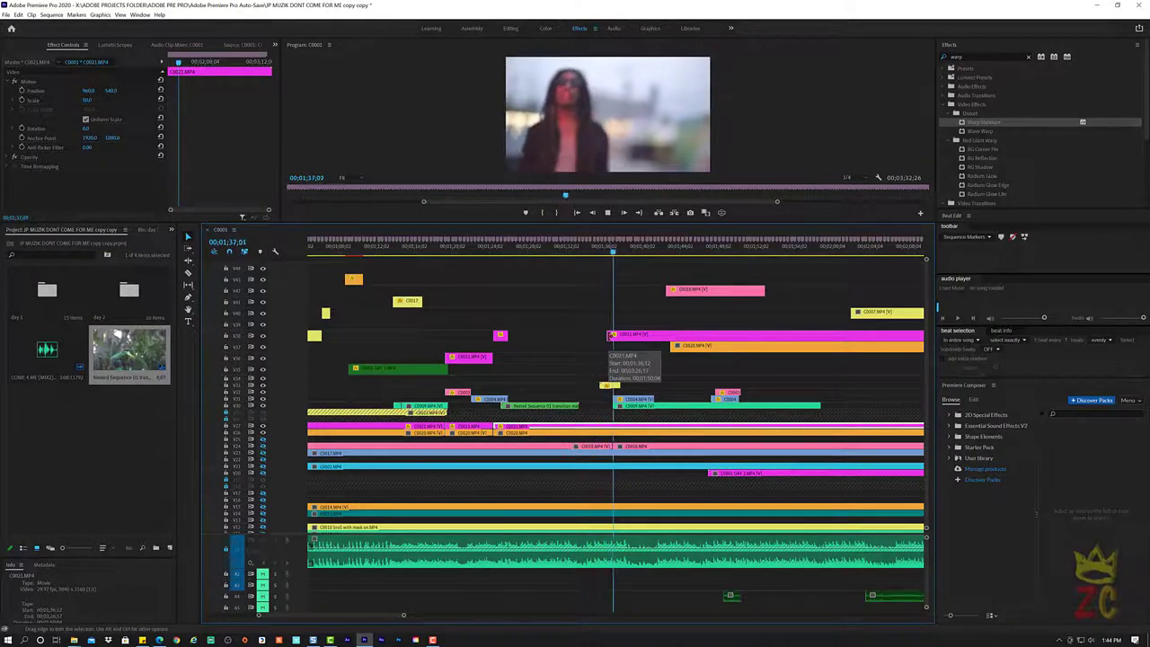
pyautogui.press('space')
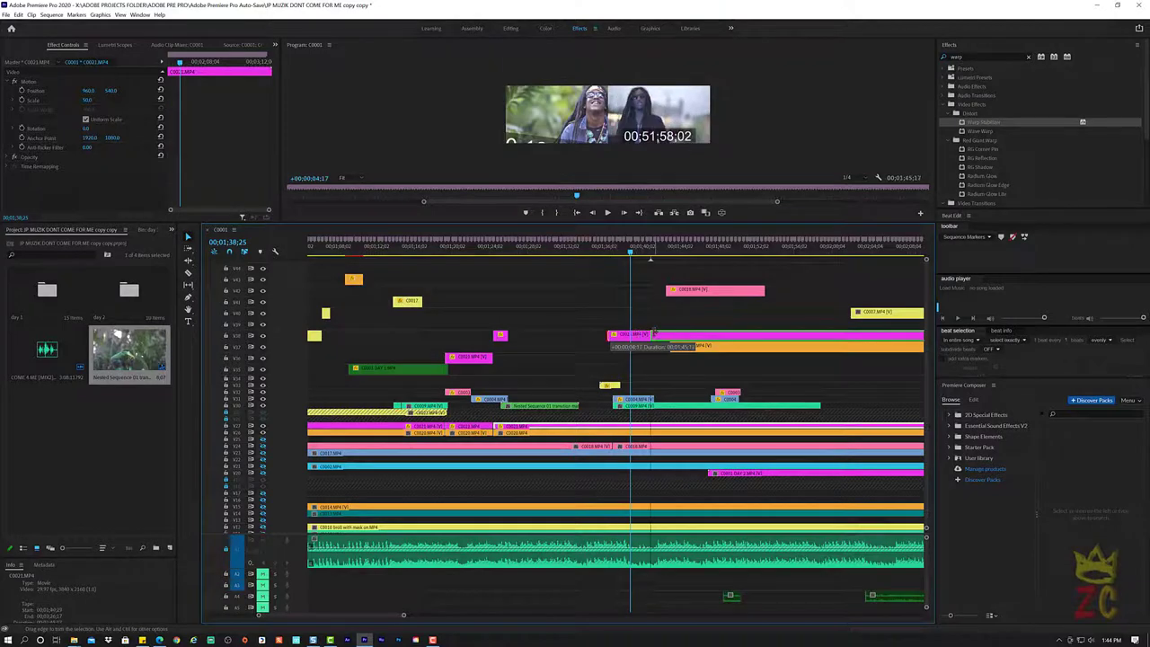
# Trim the magenta clip's start later, then ease it slightly earlier, checking playback
pyautogui.moveTo(608, 334); pyautogui.dragTo(651, 334)
pyautogui.click(605, 247)
pyautogui.press('space')
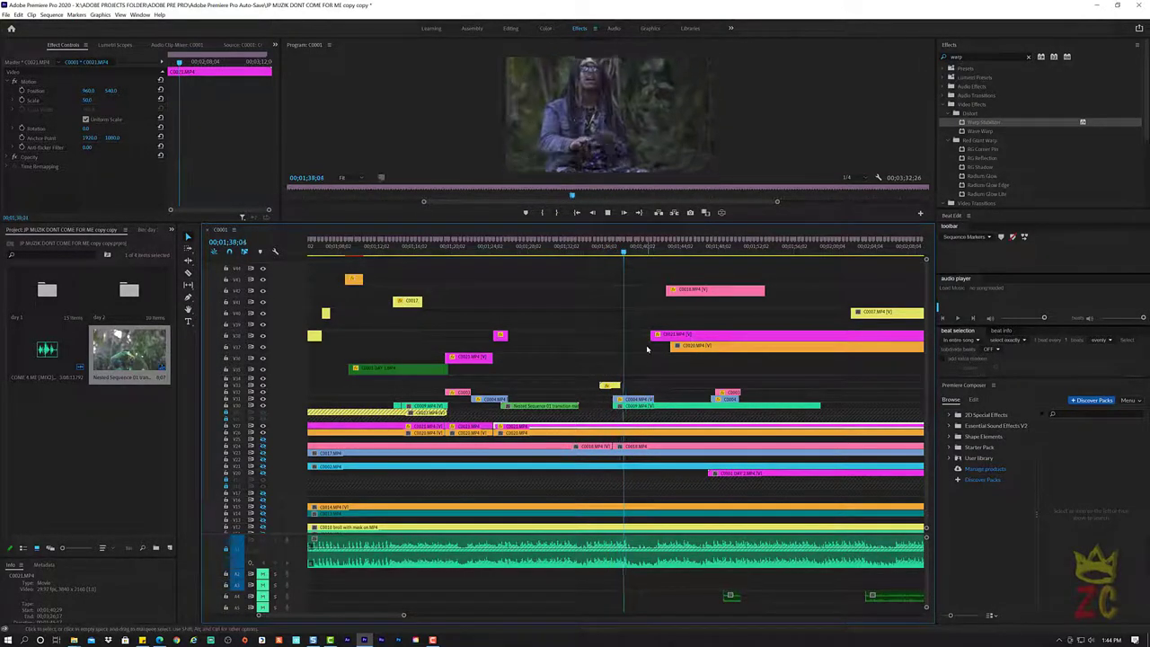
pyautogui.press('space')
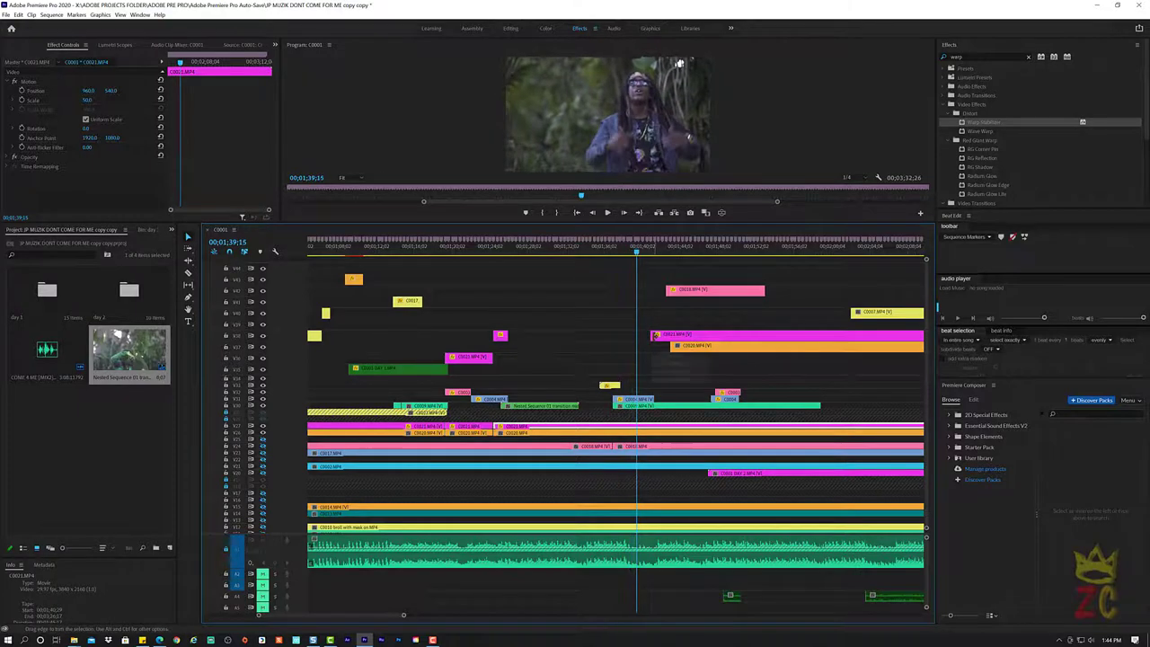
pyautogui.moveTo(651, 335); pyautogui.dragTo(639, 335)
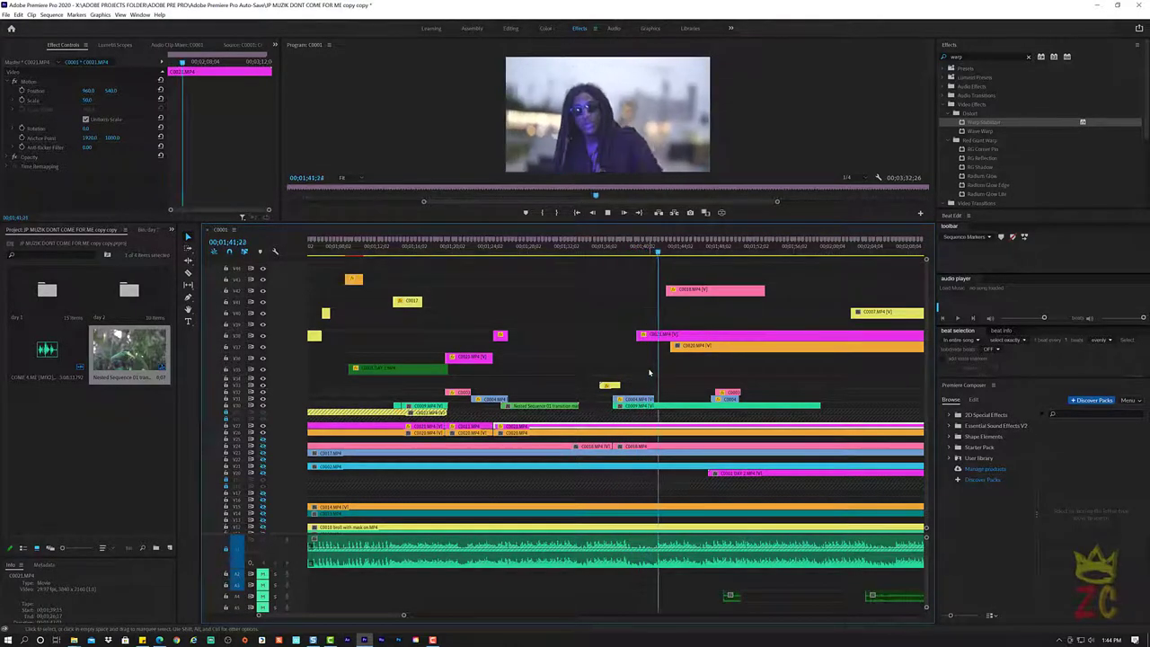
pyautogui.press('space')
pyautogui.press('space')
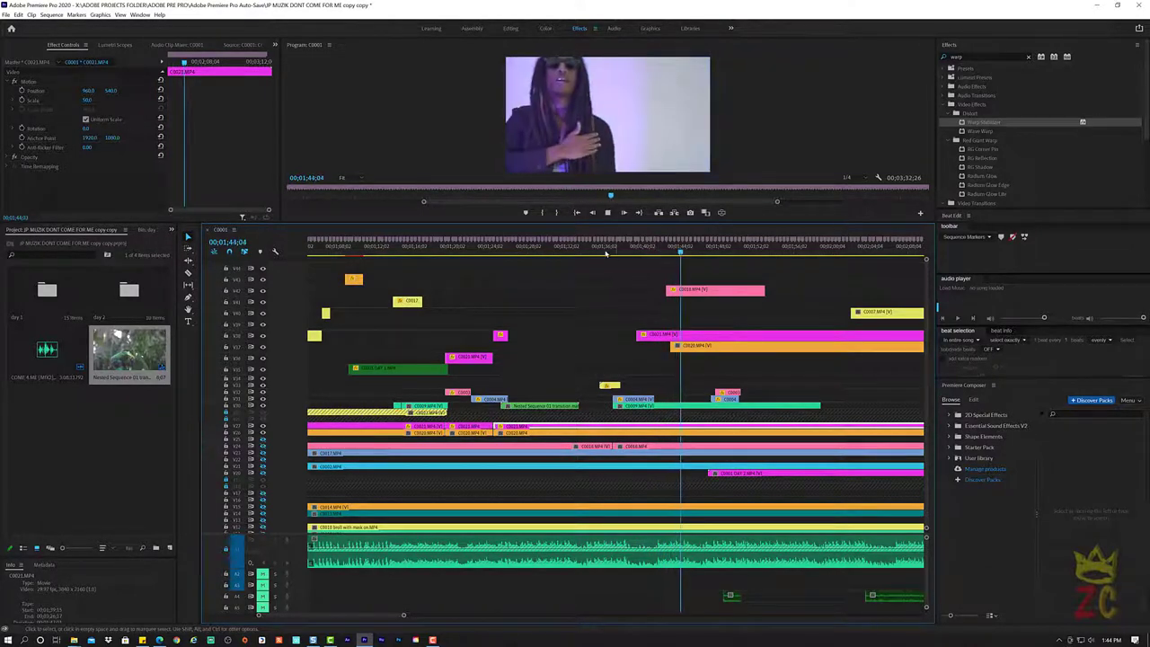
pyautogui.press('space')
# Delete the pink C0018 clip and trim the magenta clip's start later again
pyautogui.click(690, 289)
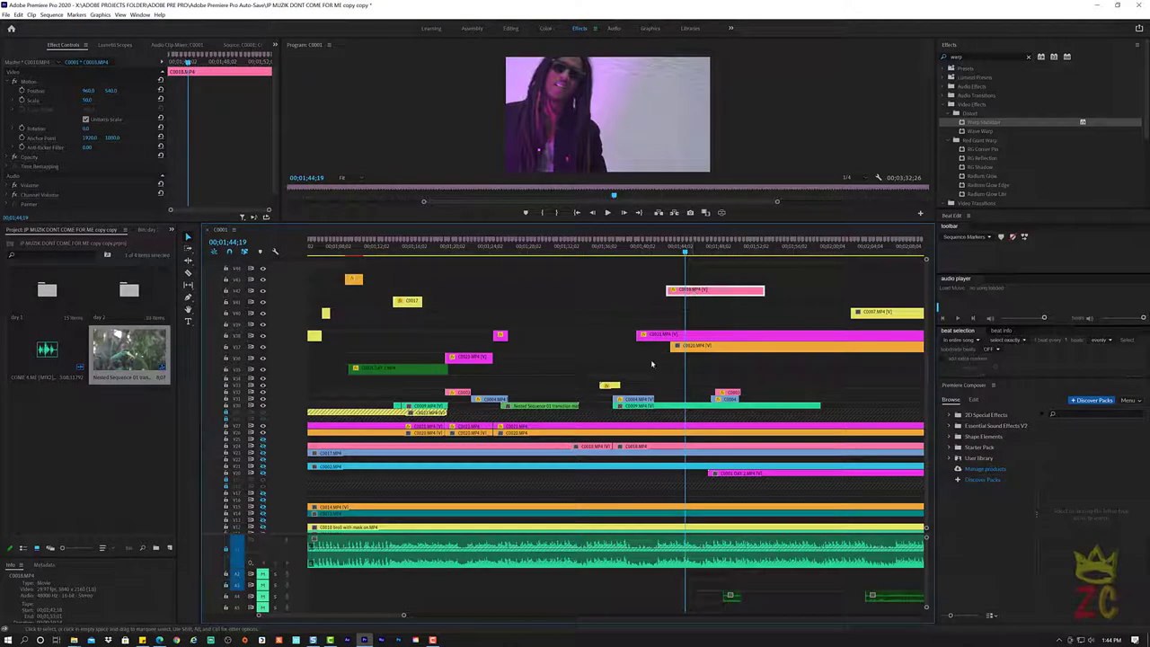
pyautogui.press('Delete')
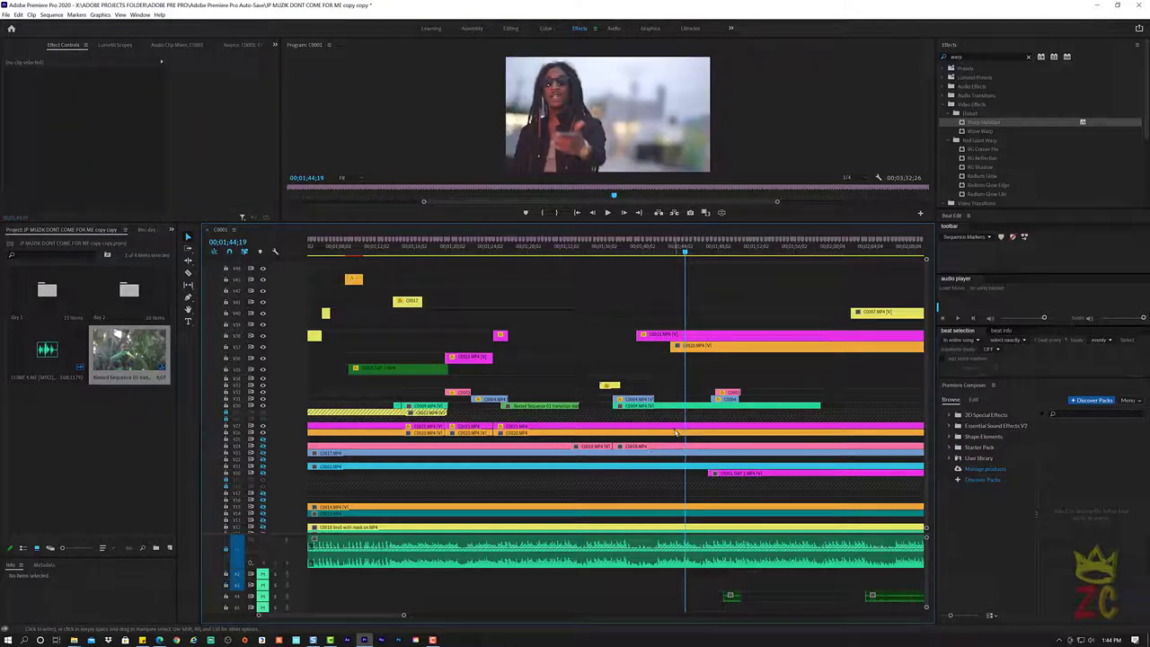
pyautogui.moveTo(638, 335); pyautogui.dragTo(770, 371)
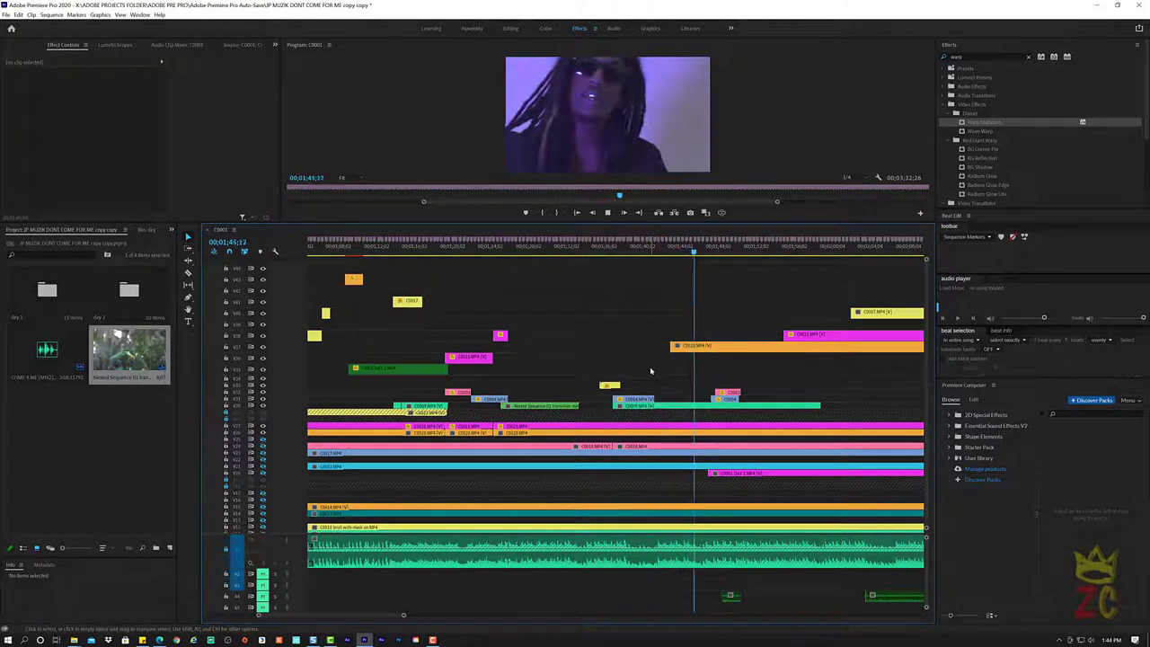
# Shorten part of the orange C0020 clip and slide its later piece further right
pyautogui.press('space')
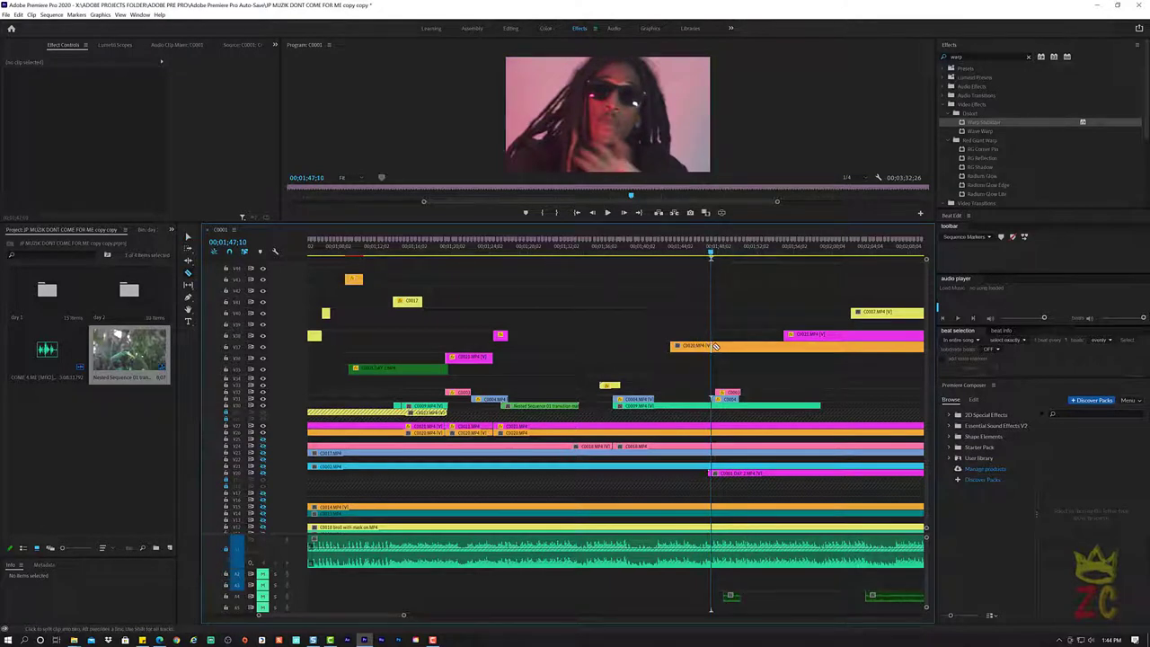
pyautogui.moveTo(716, 345); pyautogui.dragTo(740, 346)
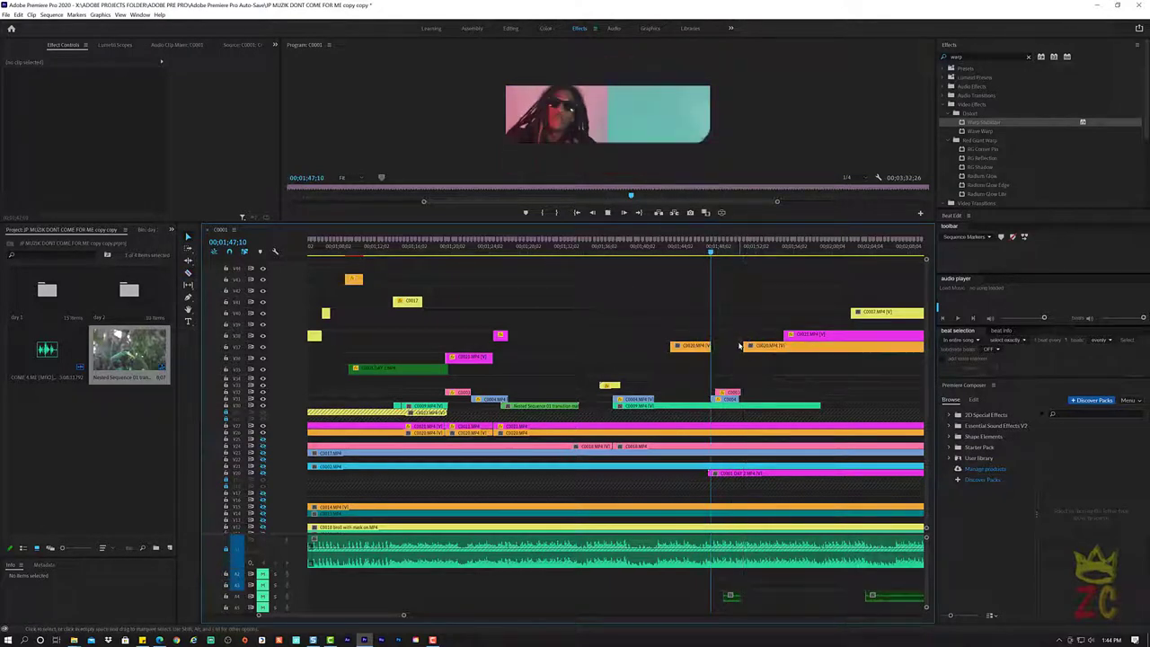
pyautogui.press('space')
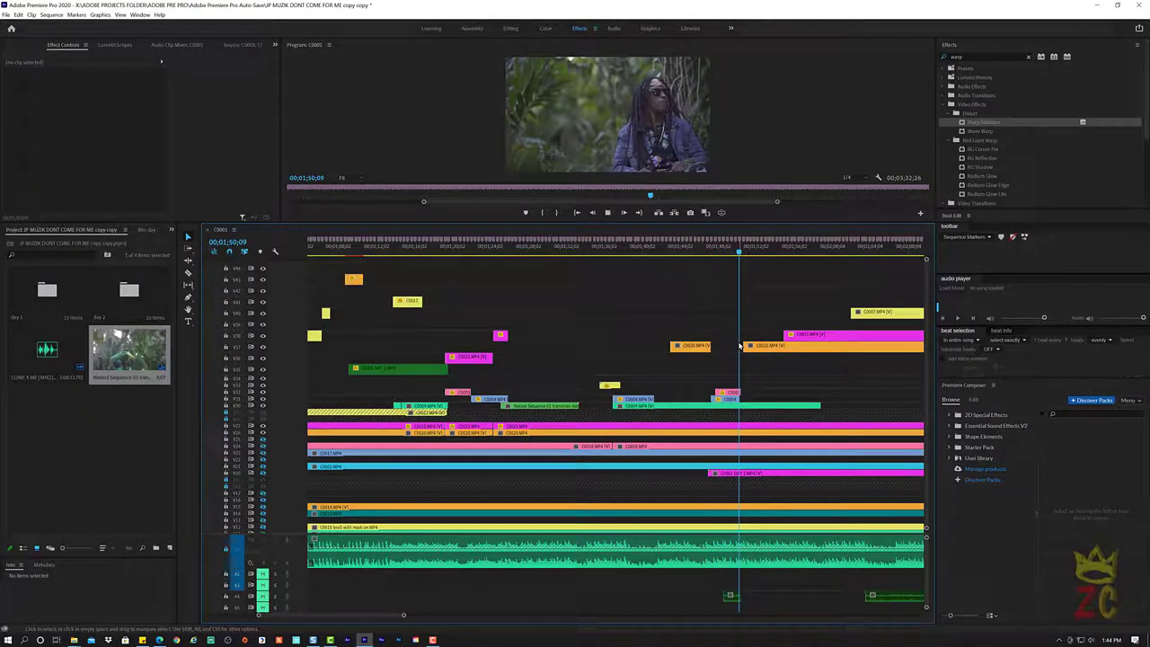
pyautogui.press('space')
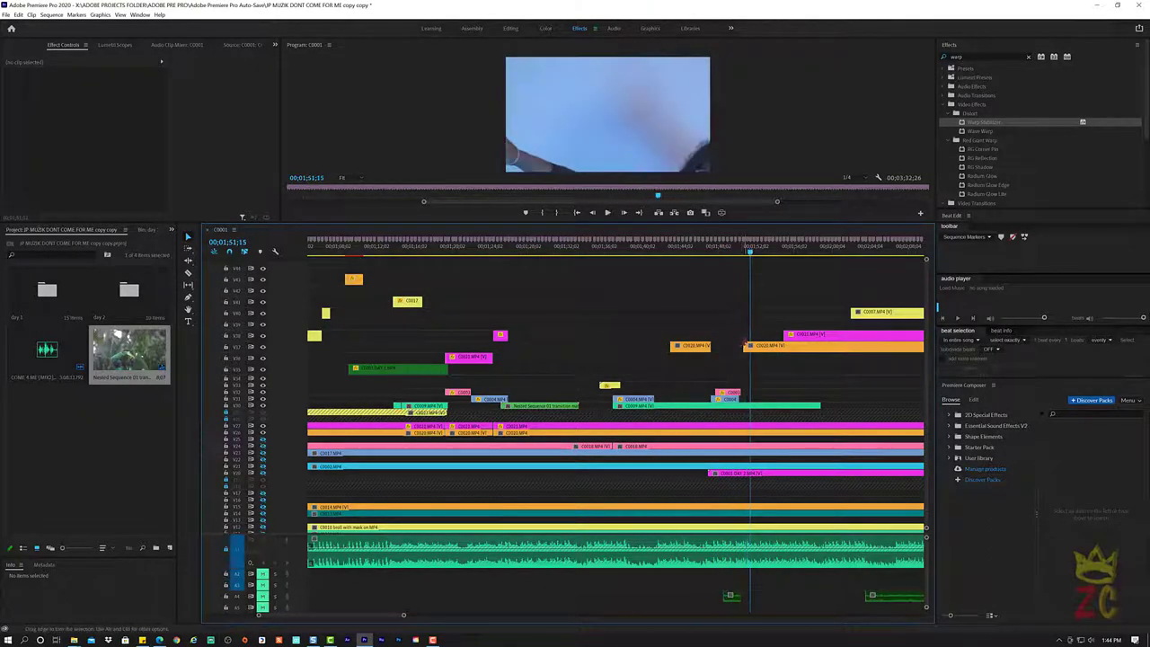
pyautogui.moveTo(747, 346); pyautogui.dragTo(822, 366)
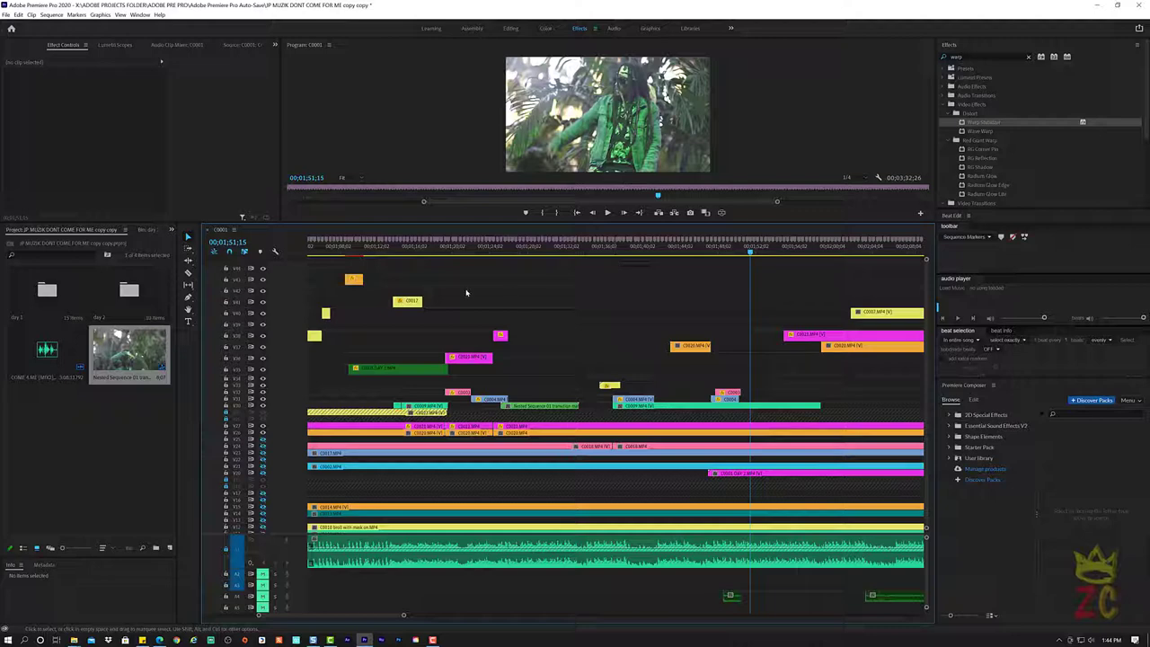
pyautogui.press('space')
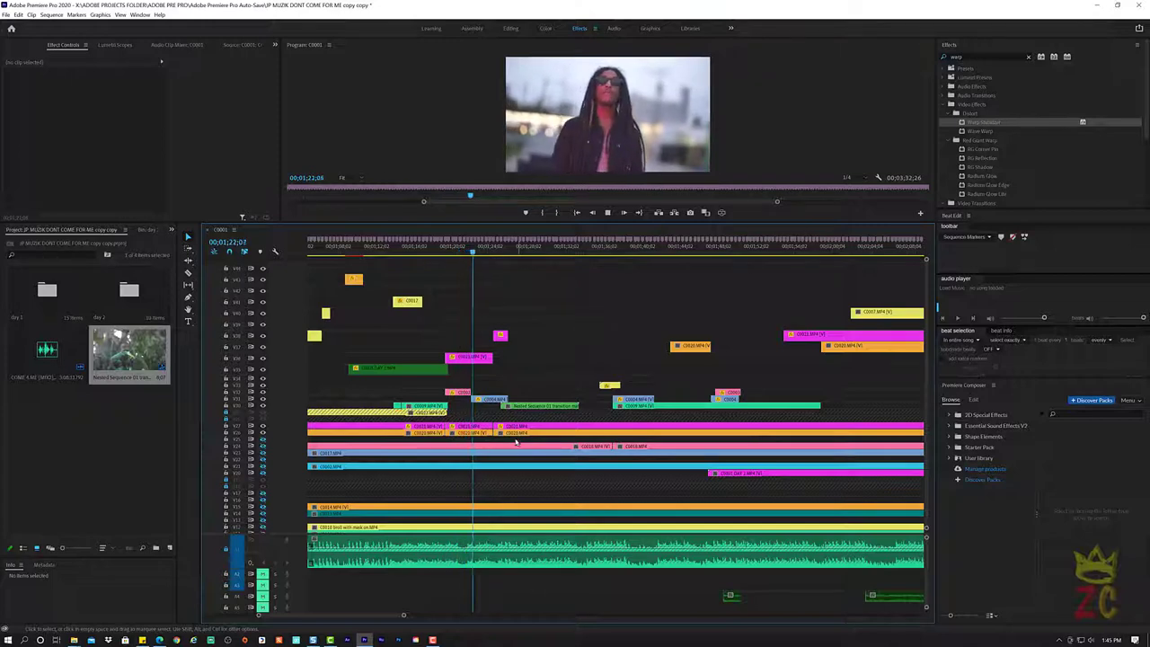
pyautogui.press('space')
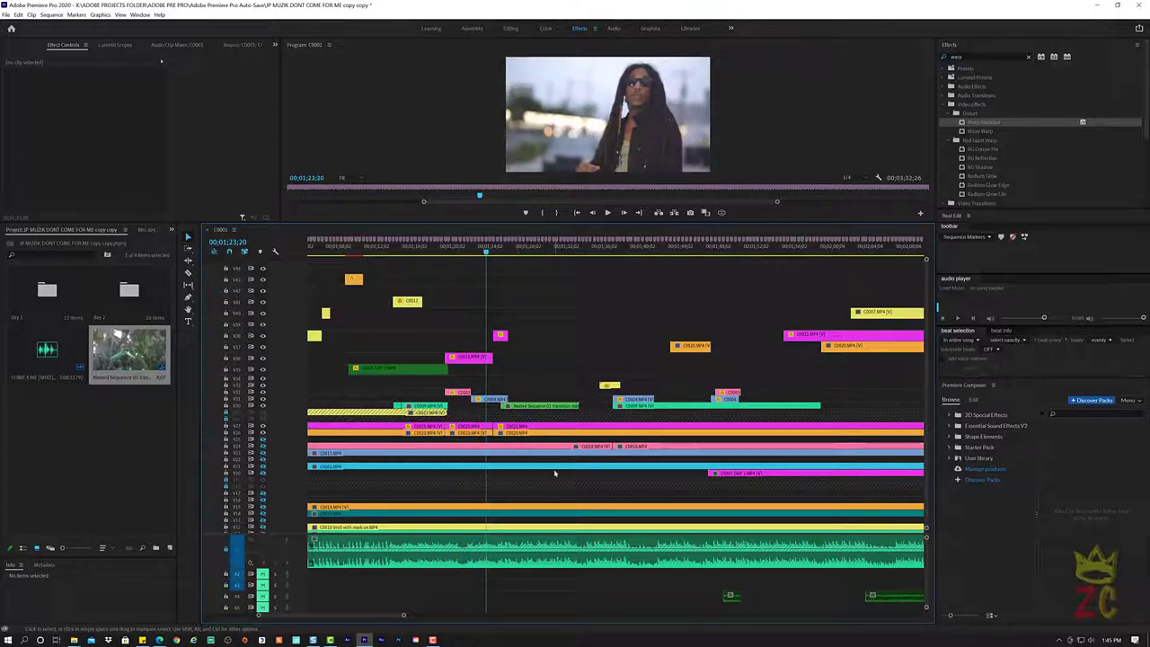
# Drag the C0017 clip upward in the timeline and stop playback at 00;01;30;08
pyautogui.press('space')
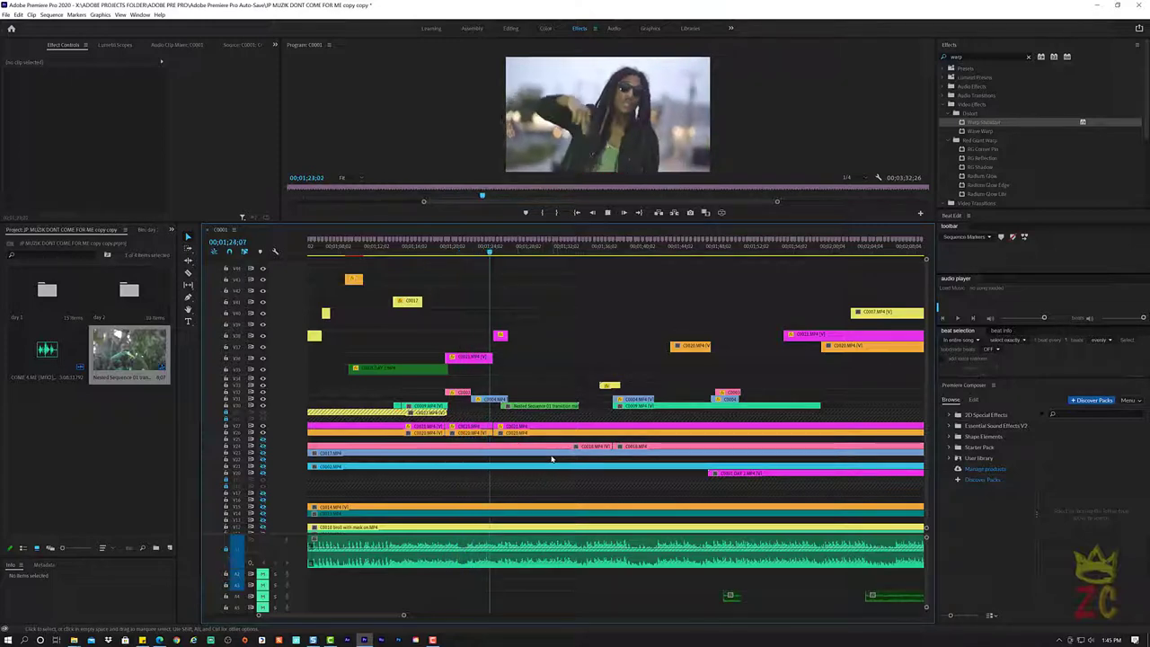
pyautogui.click(560, 454)
pyautogui.moveTo(560, 453); pyautogui.dragTo(557, 274)
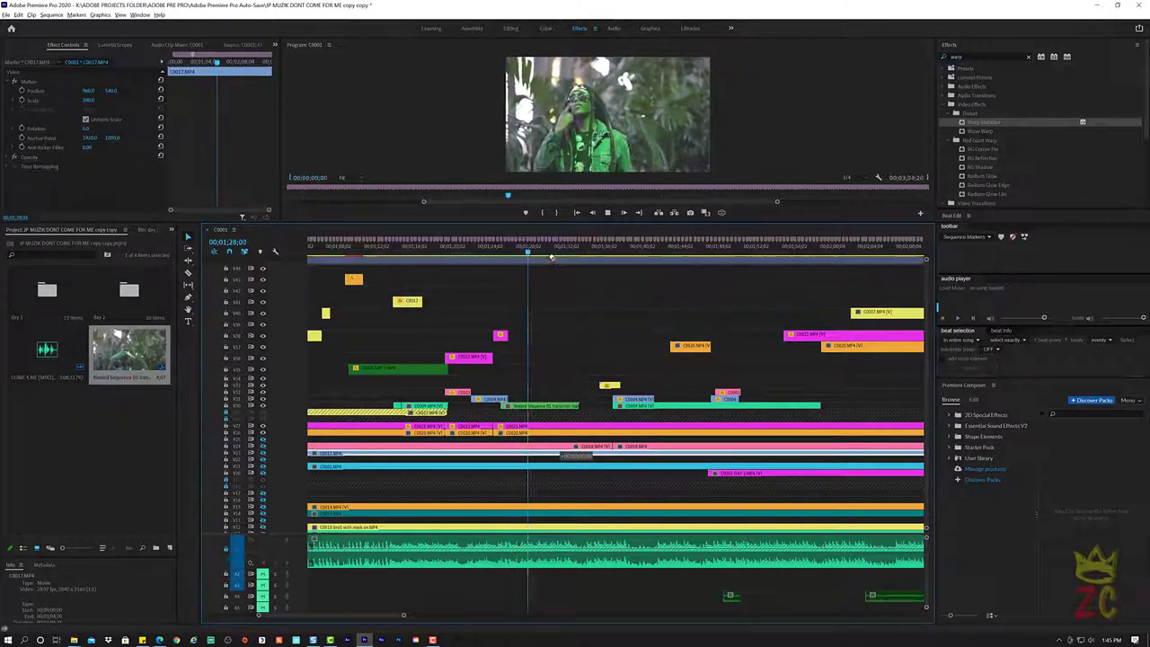
pyautogui.scroll(-3, 554, 263)
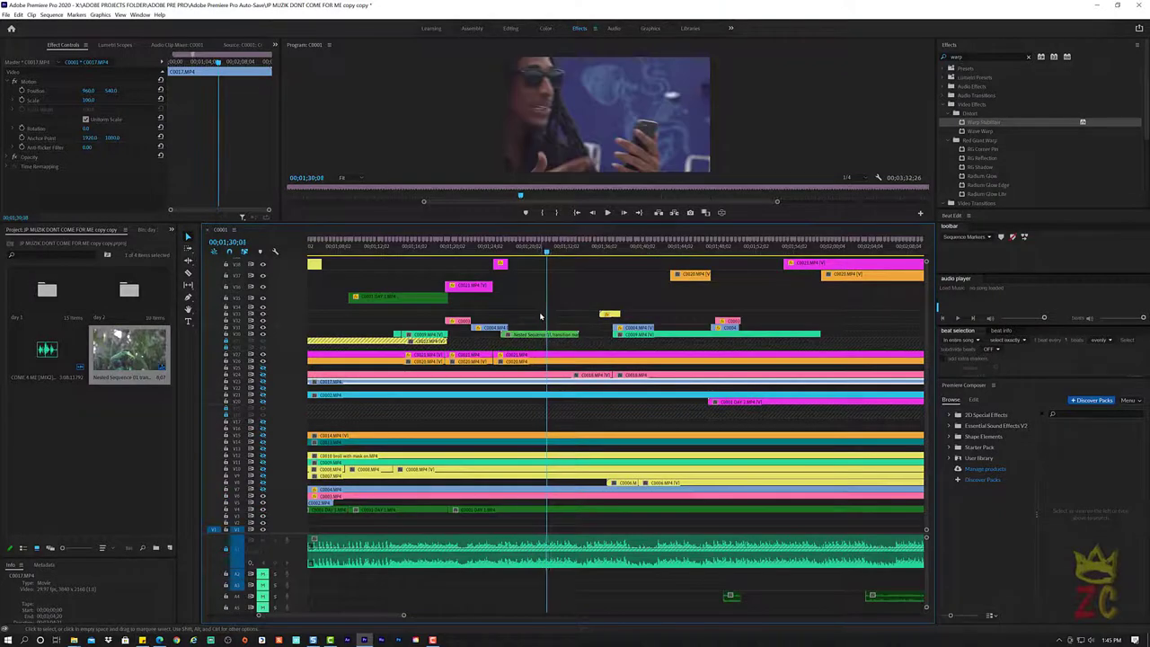
pyautogui.press('space')
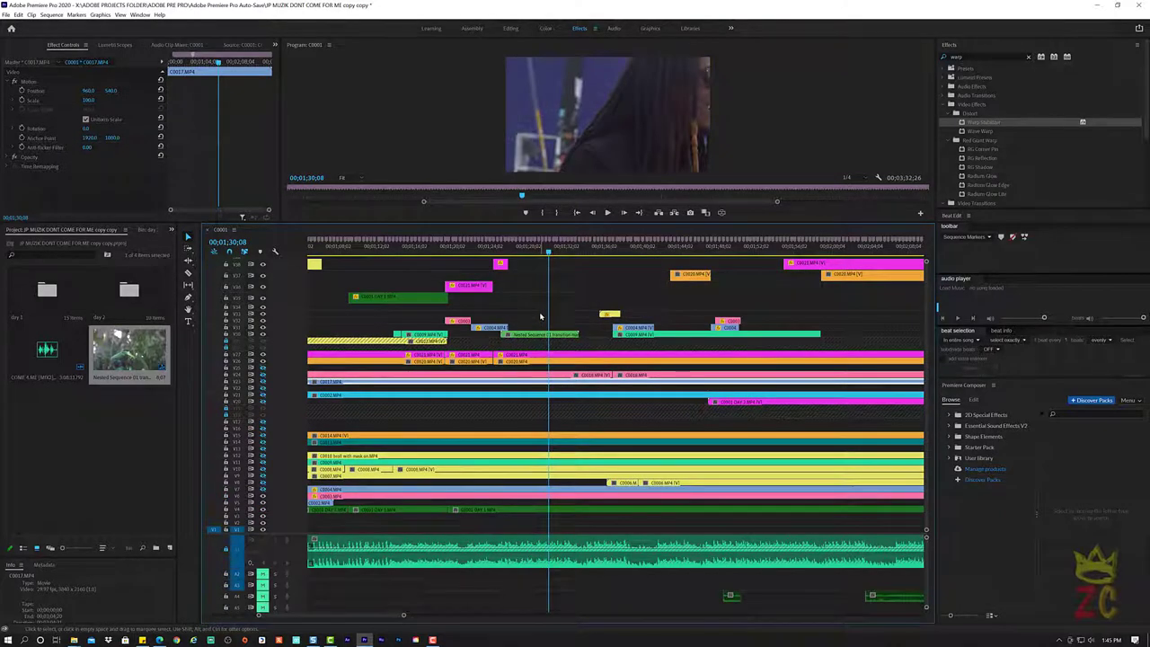
# Split C0017 at that point and lift the cut-off piece onto a higher track
pyautogui.click(542, 383)
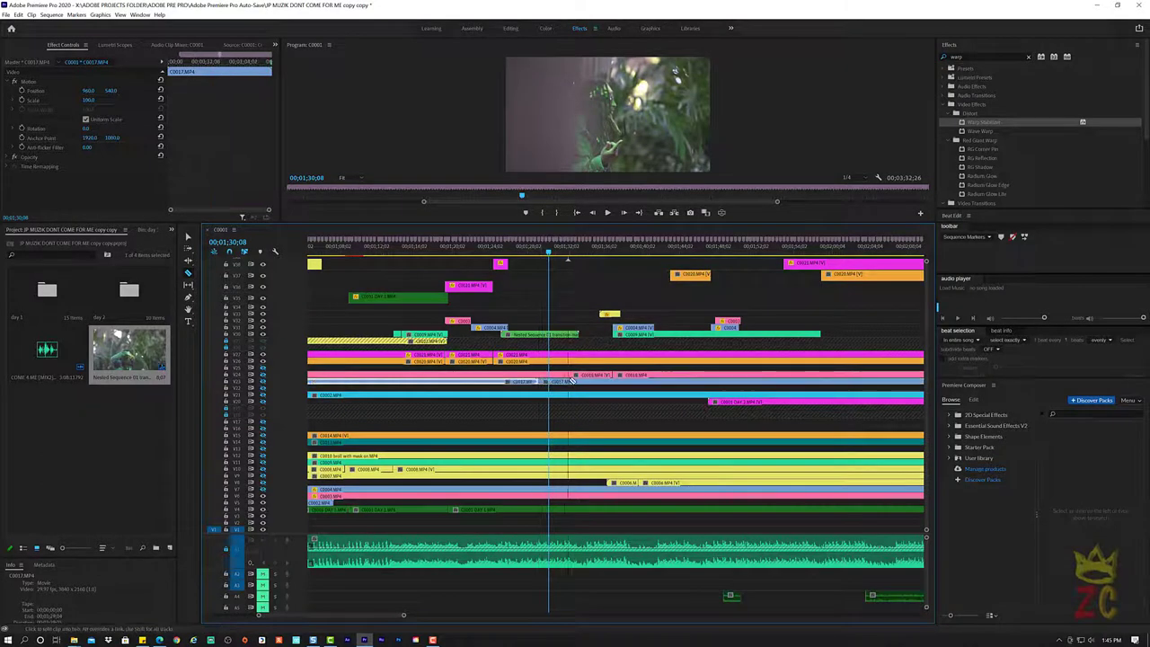
pyautogui.click(634, 383)
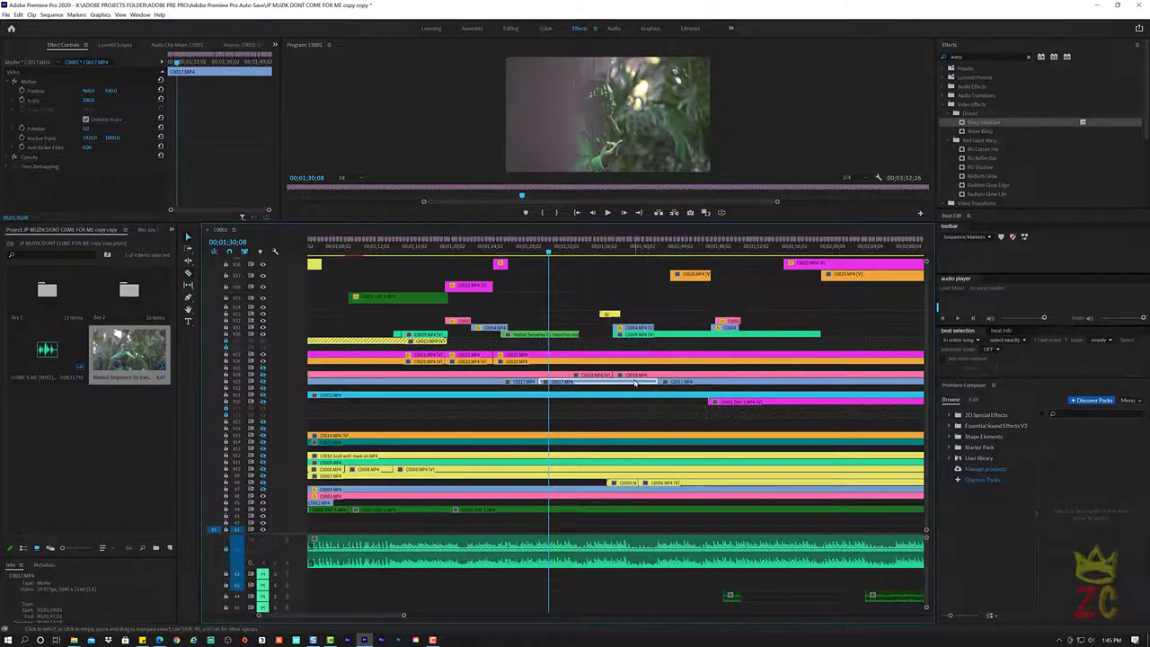
pyautogui.moveTo(633, 382); pyautogui.dragTo(629, 293)
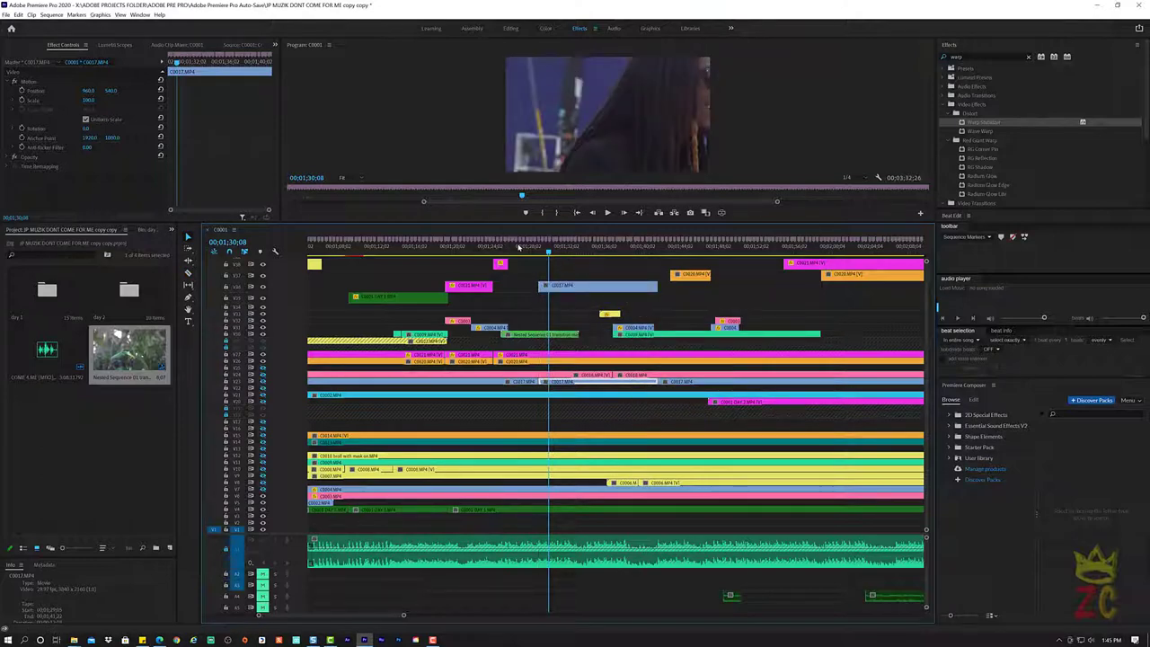
pyautogui.click(527, 250)
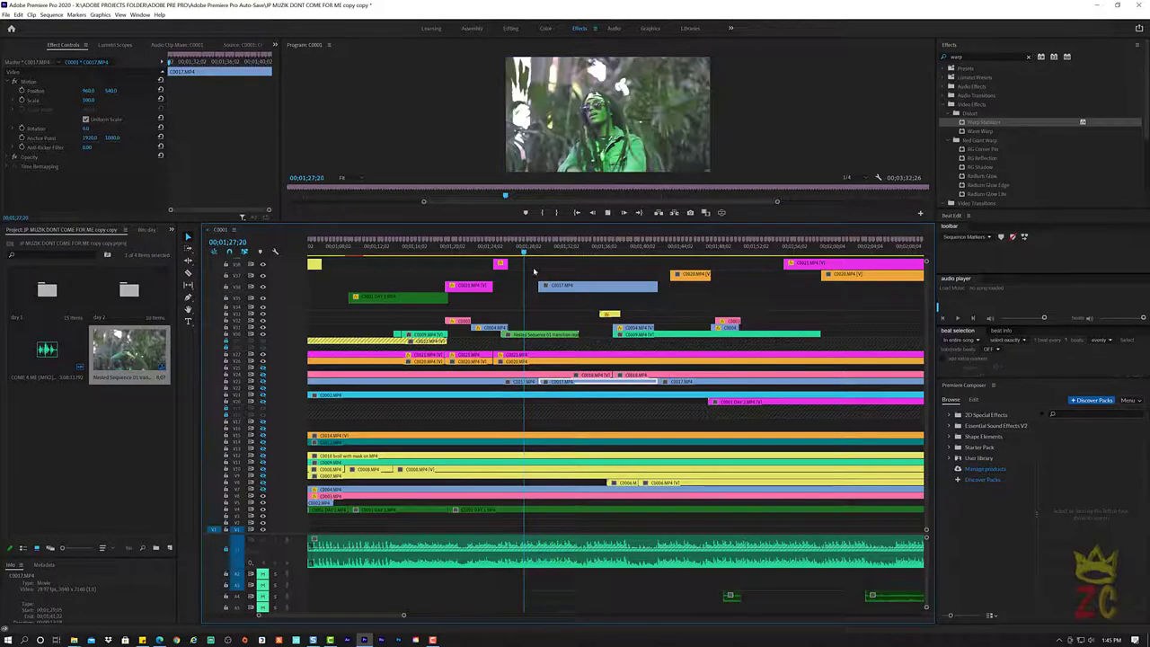
# Set the raised C0017 clip's Scale to 34
pyautogui.press('space')
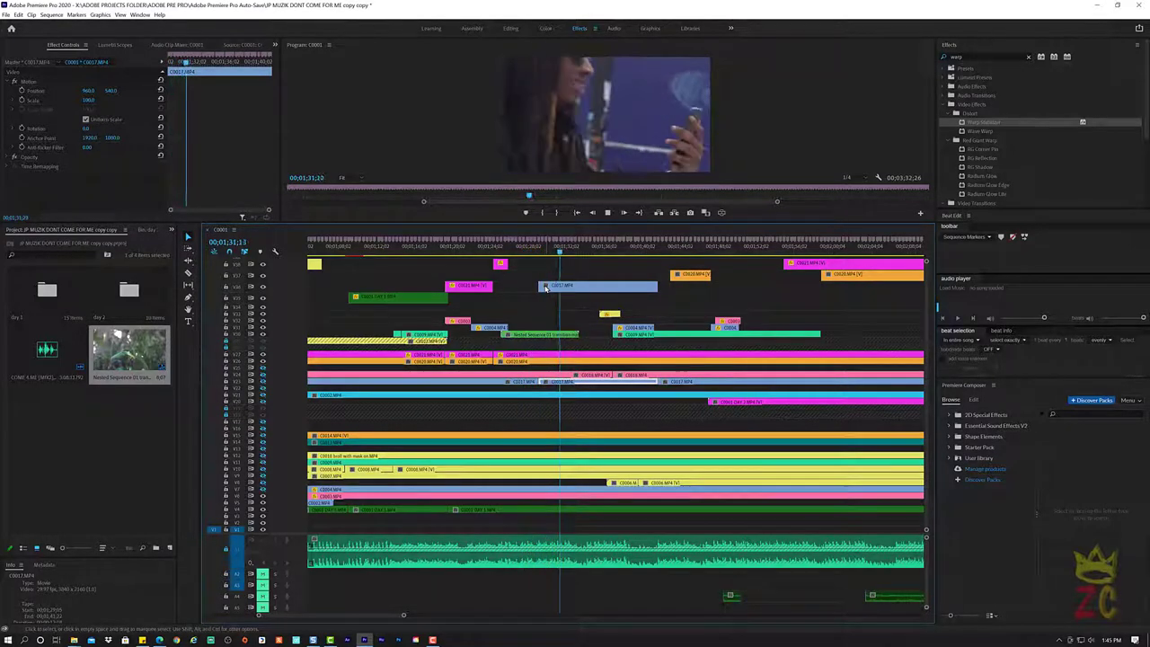
pyautogui.press('space')
pyautogui.click(560, 286)
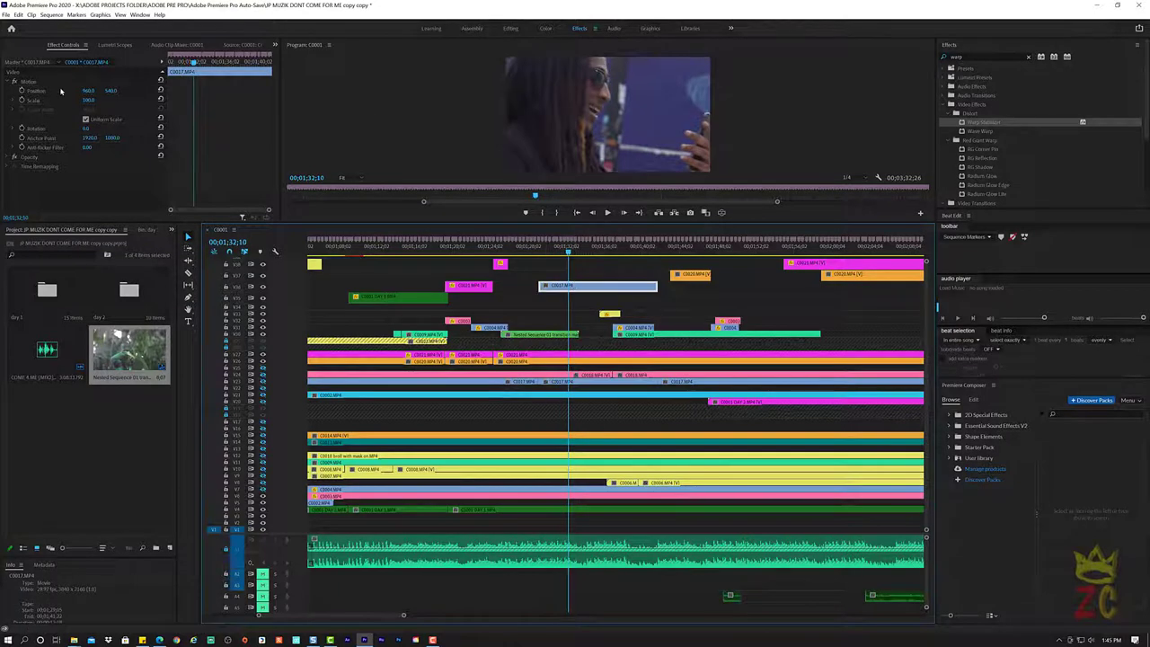
pyautogui.write('34')
pyautogui.press('Return')
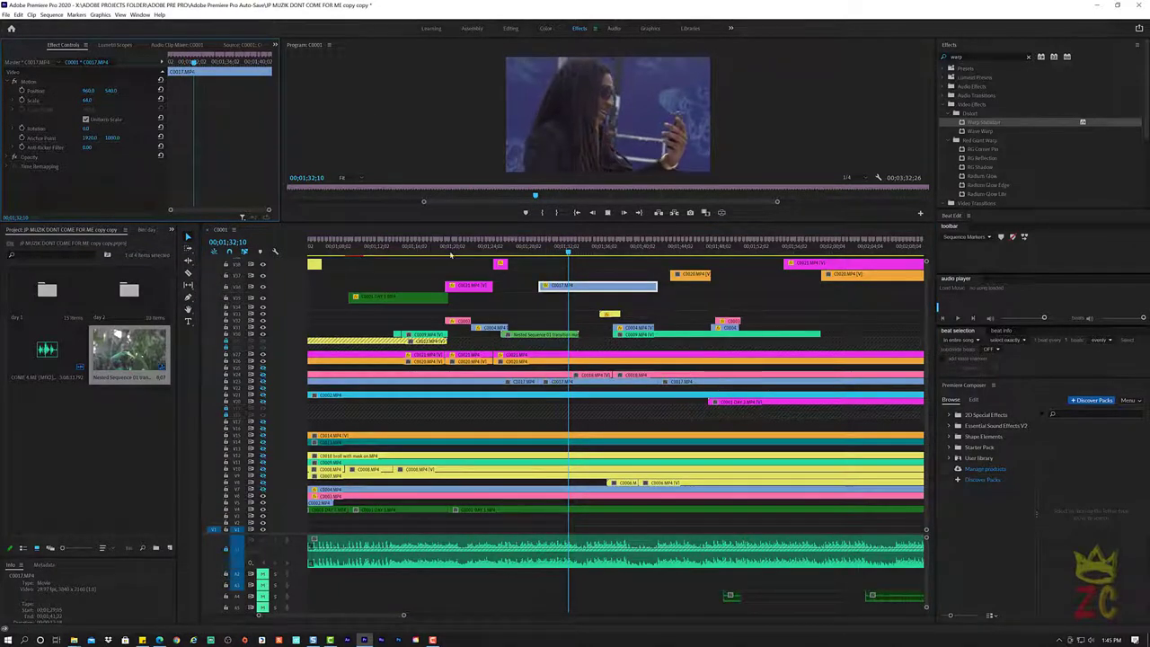
# Trim the raised C0017 clip's start at the playhead with Alt+Q, then replay from 00;01;34;26
pyautogui.click(579, 270)
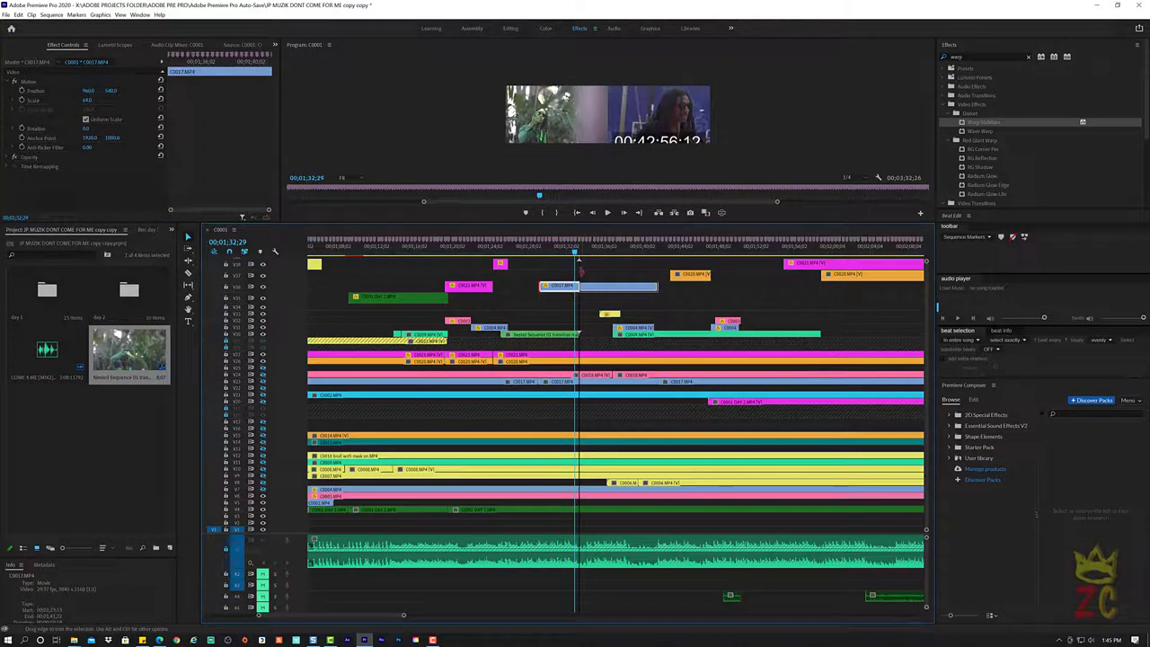
pyautogui.moveTo(579, 270); pyautogui.dragTo(579, 269)
pyautogui.press('space')
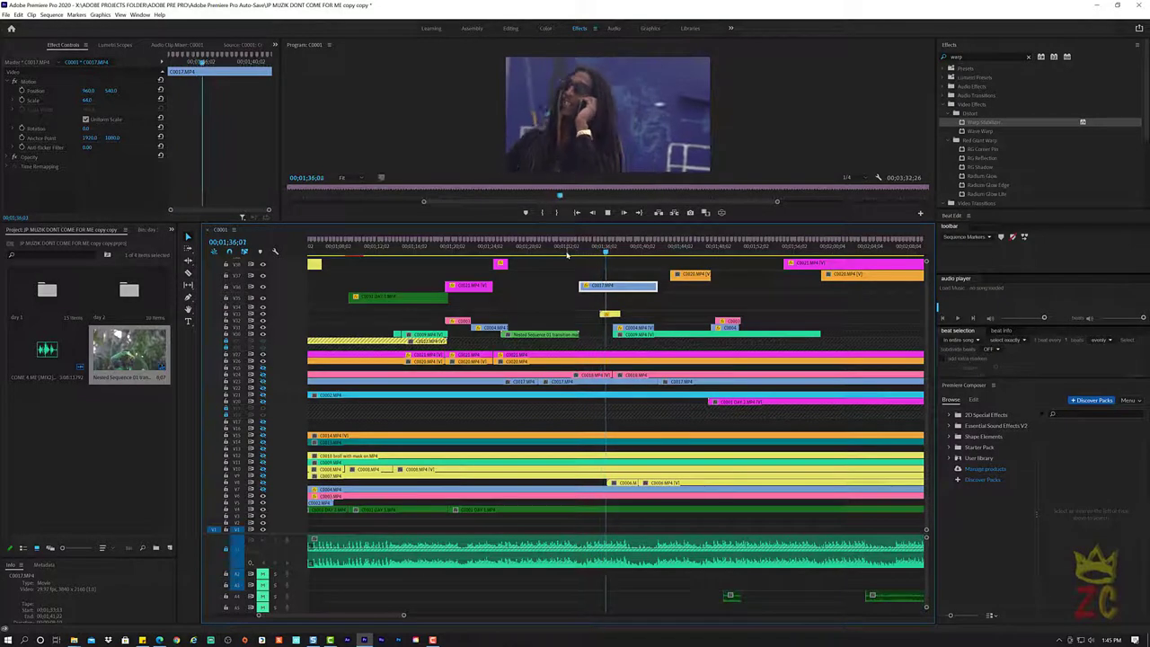
pyautogui.click(567, 256)
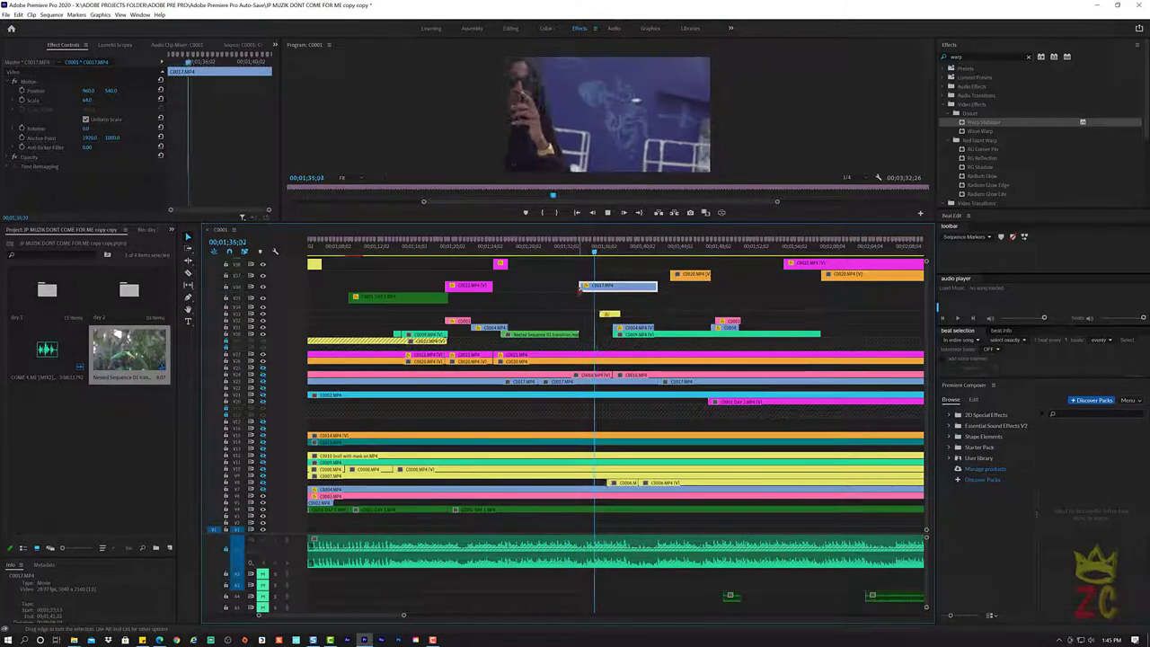
pyautogui.press('space')
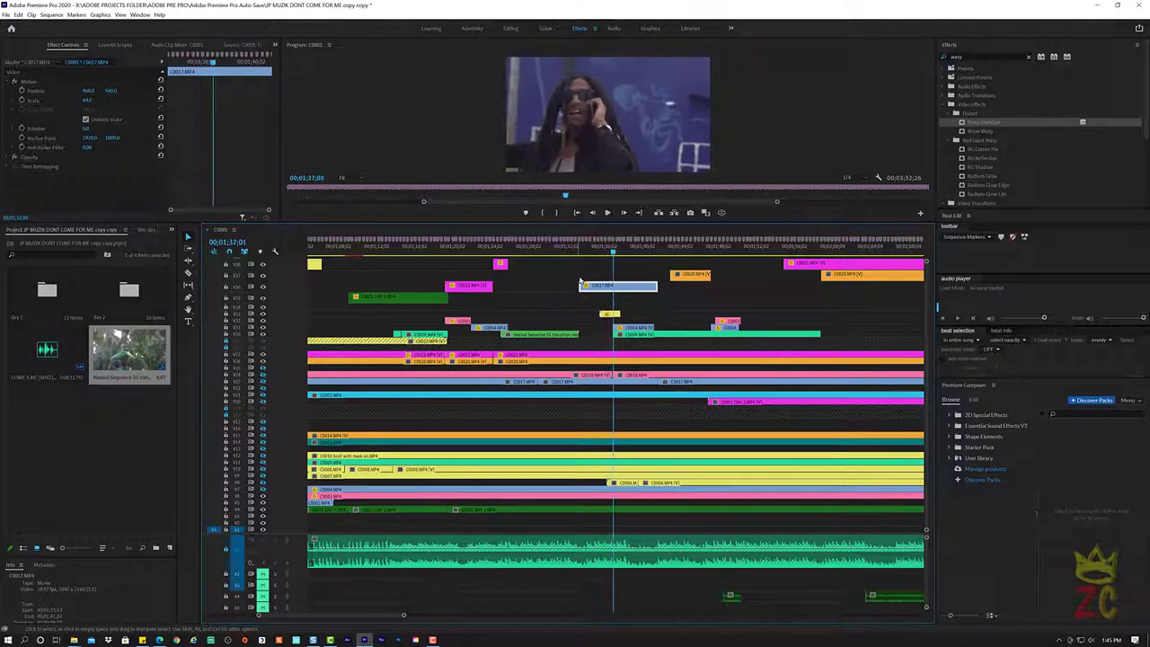
pyautogui.hotkey('alt', 'q')
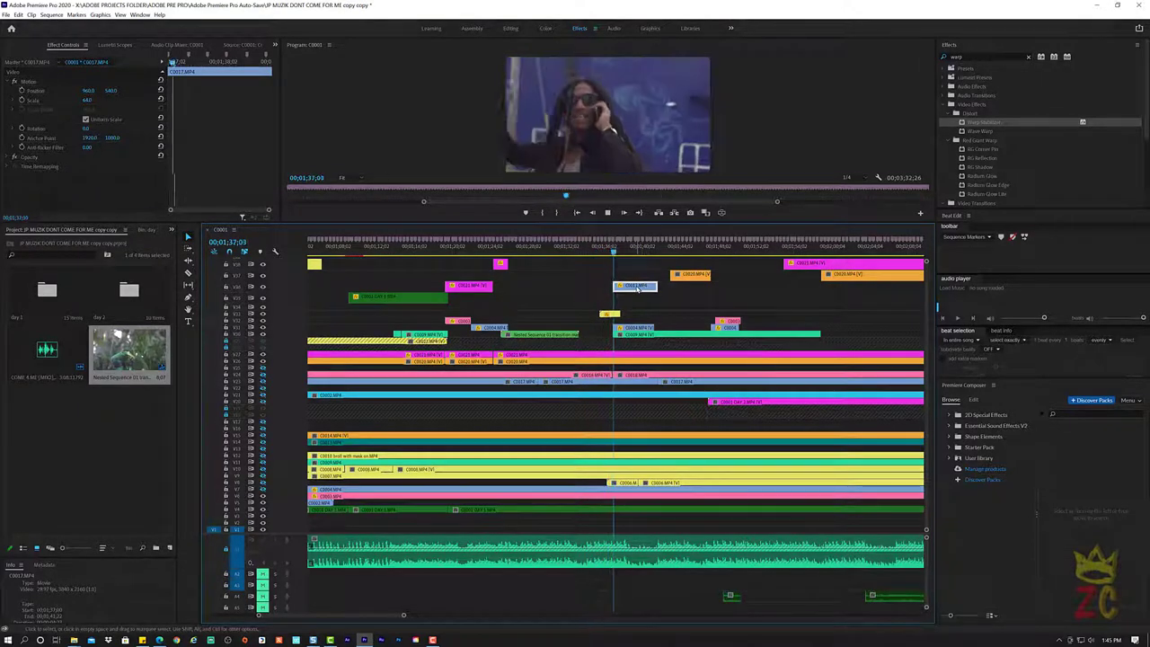
pyautogui.press('space')
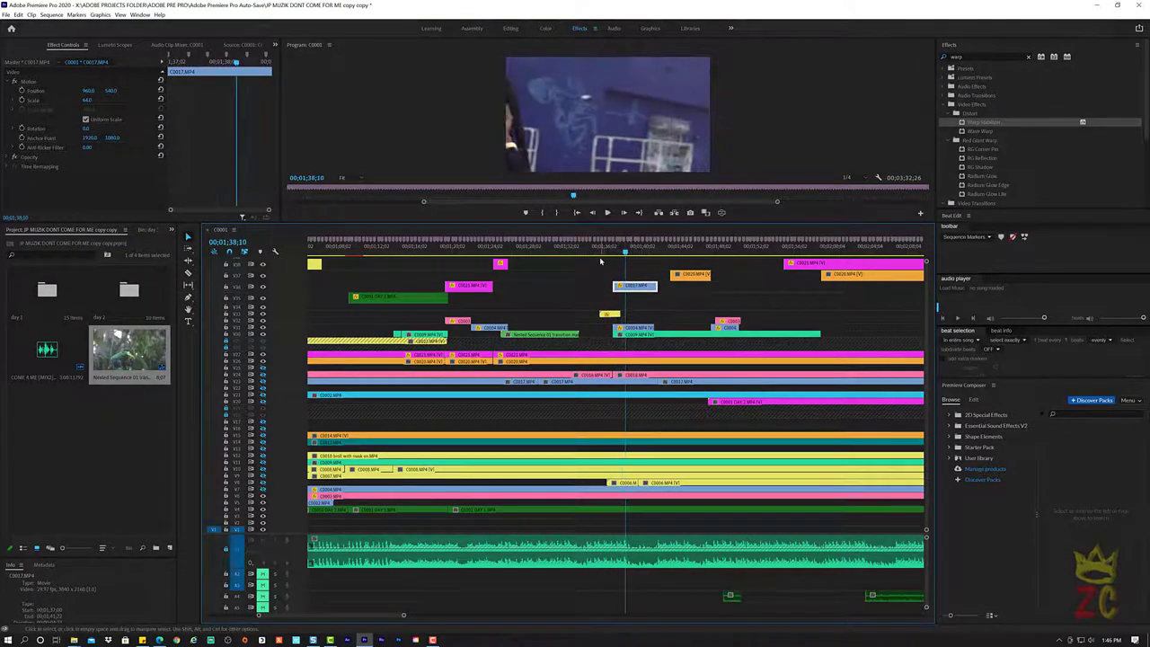
pyautogui.click(601, 261)
pyautogui.click(593, 252)
pyautogui.press('space')
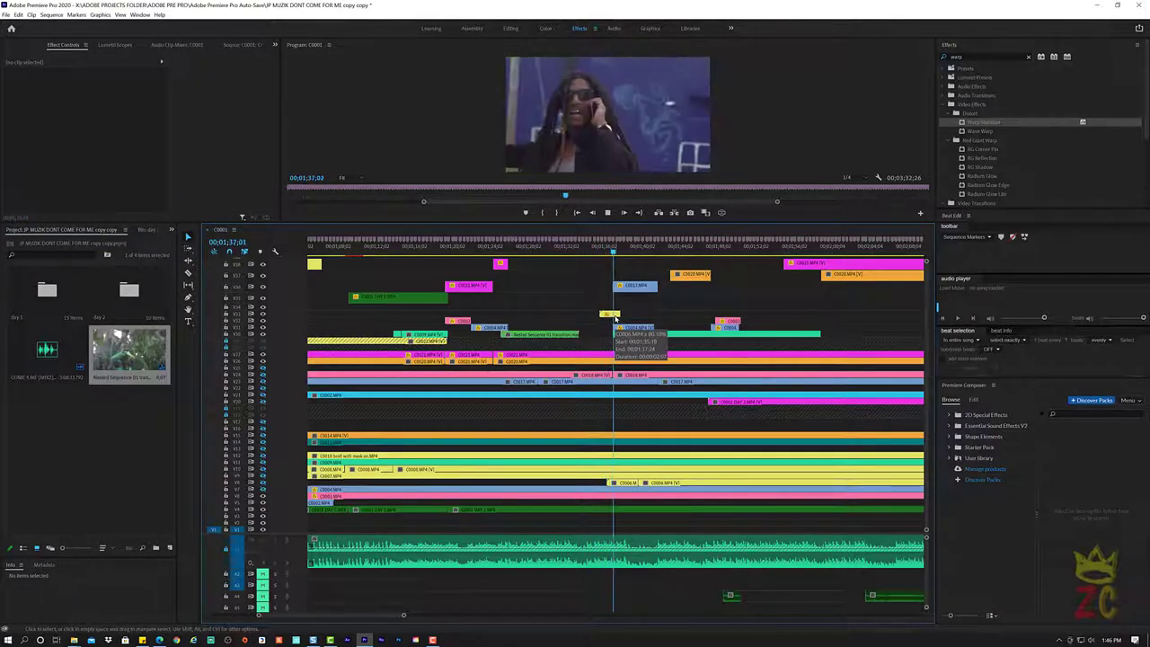
# Undo the last change to C0006, trim C0017's start later, and preview the section
pyautogui.press('space')
pyautogui.hotkey('ctrl', 'z')
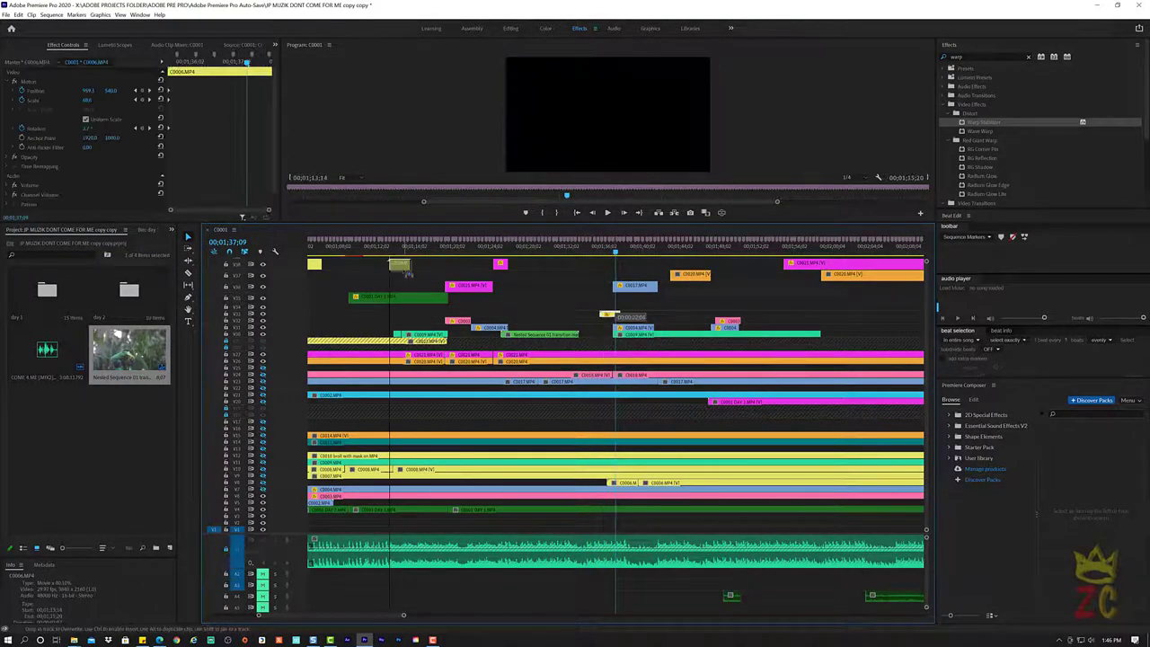
pyautogui.click(593, 251)
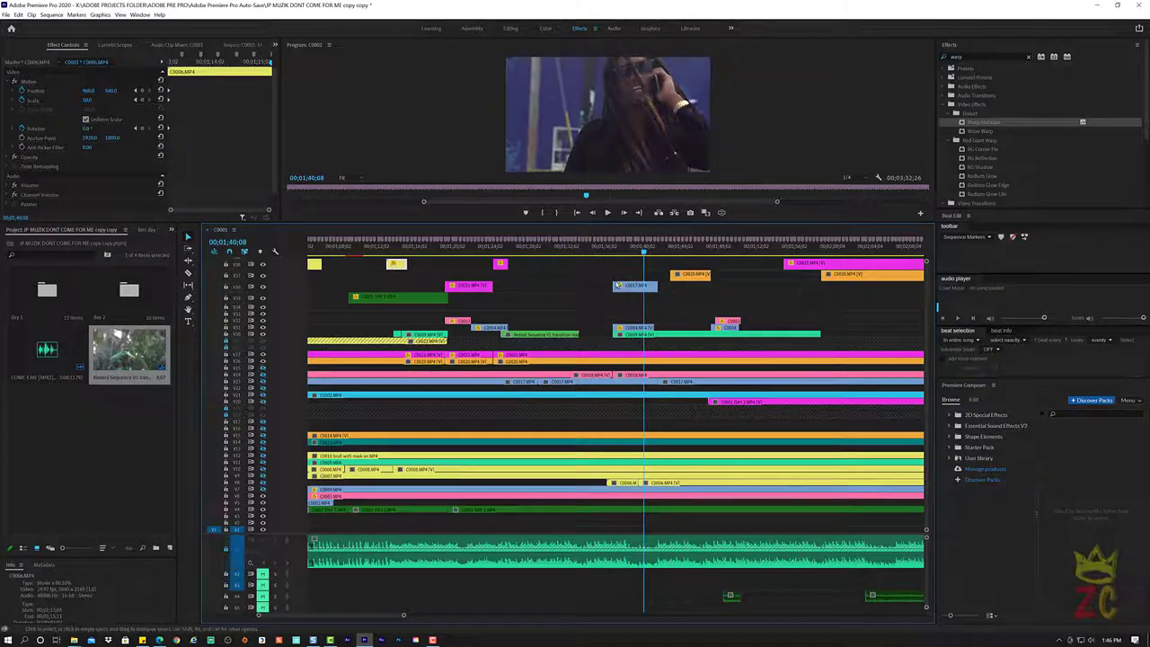
pyautogui.moveTo(614, 285)
pyautogui.mouseDown()
pyautogui.moveTo(672, 286)
pyautogui.moveTo(630, 279)
pyautogui.mouseUp()
pyautogui.click(607, 252)
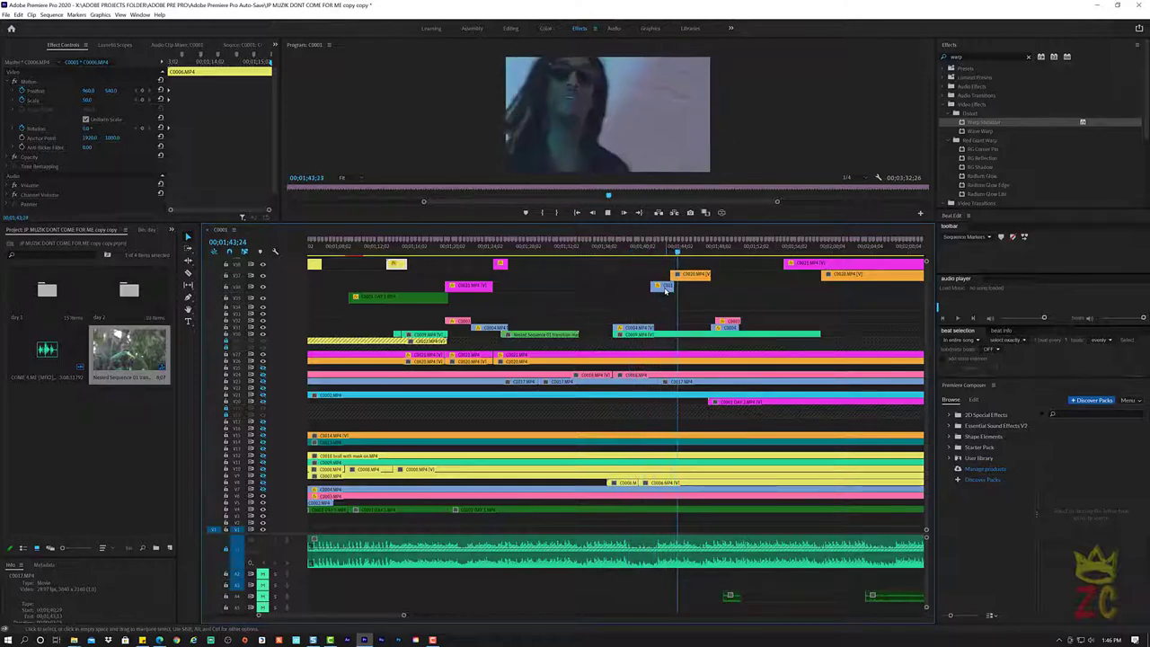
pyautogui.press('space')
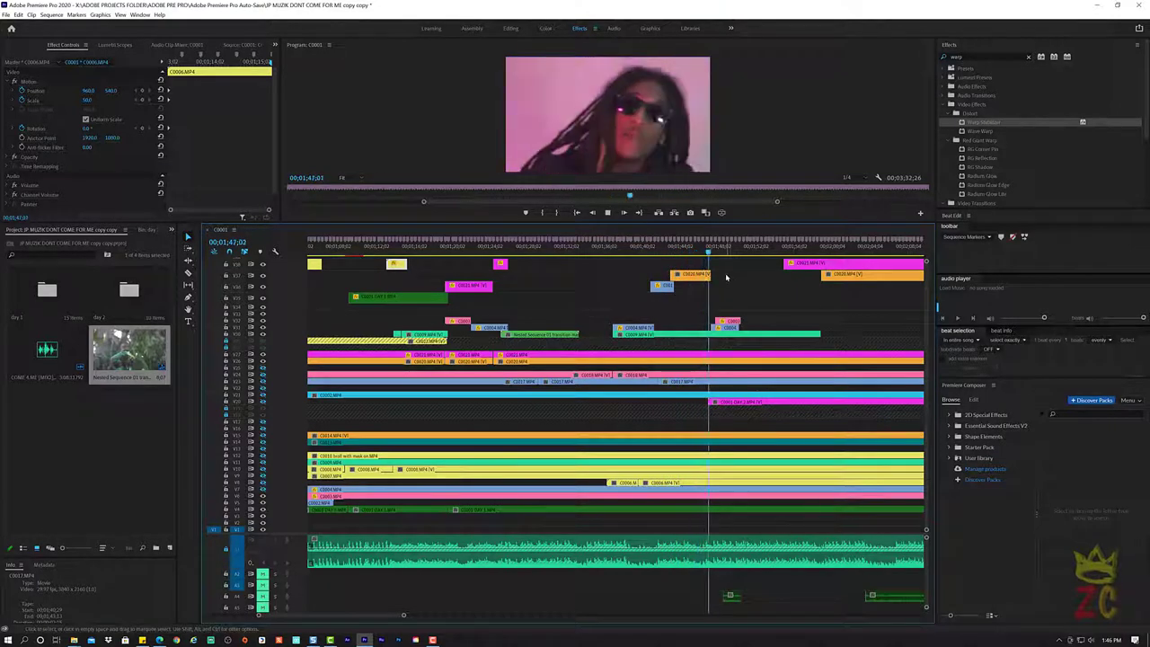
pyautogui.press('space')
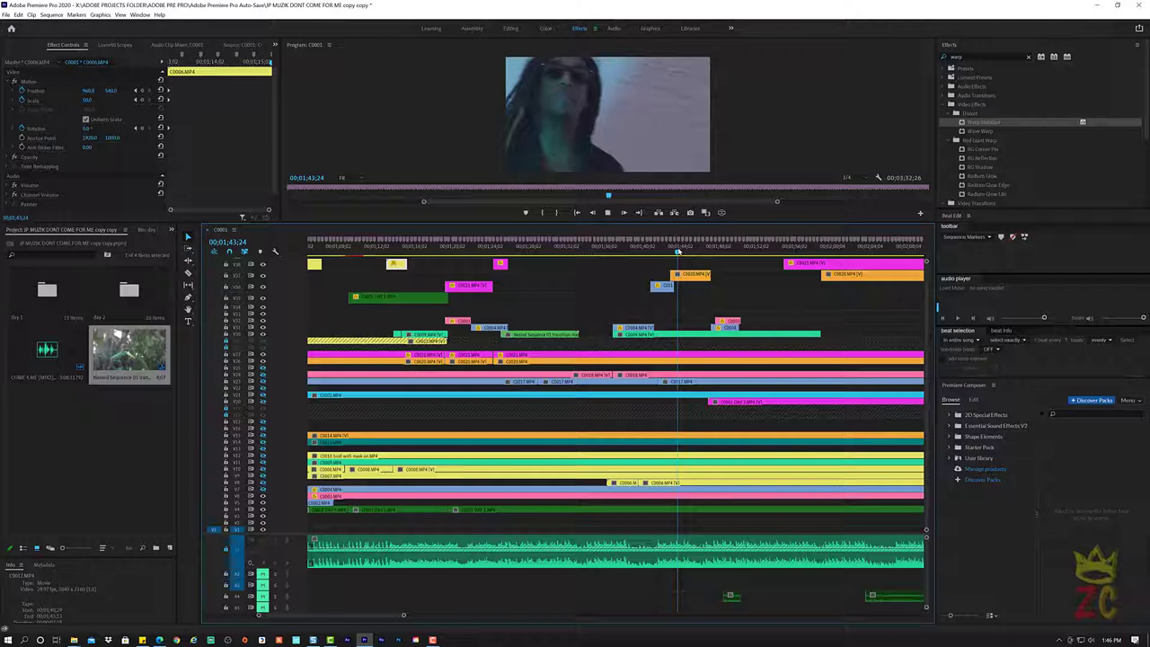
pyautogui.press('space')
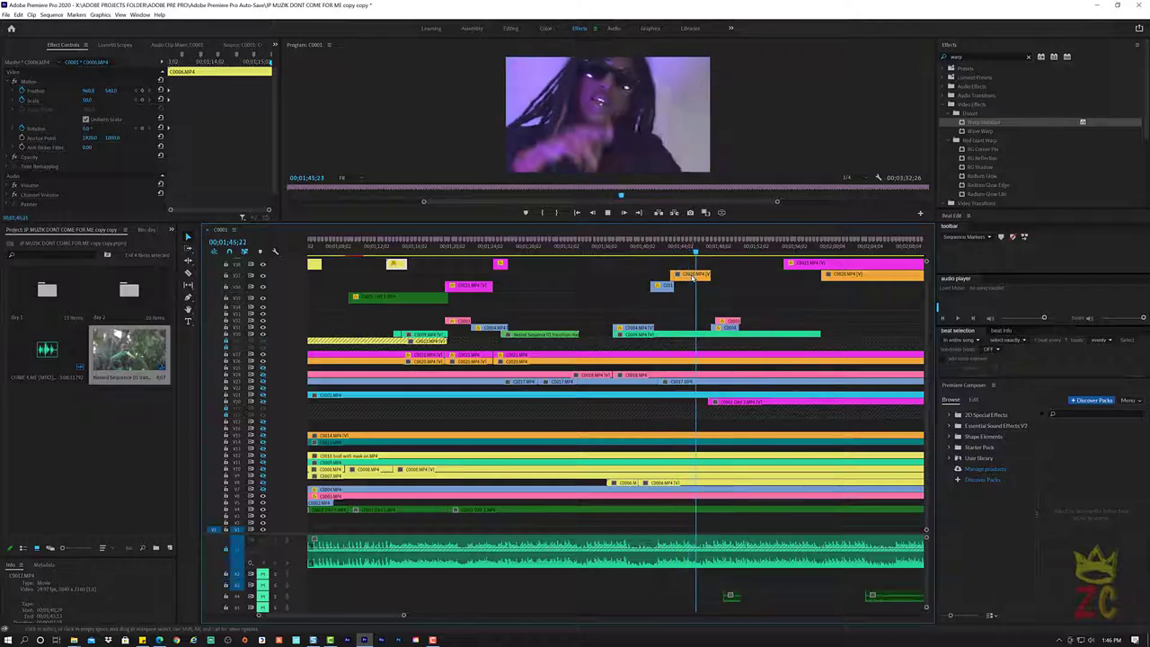
pyautogui.press('space')
# Set C0020's Scale to 50 and preview the half-size upper-track layer near 1;46
pyautogui.click(88, 100)
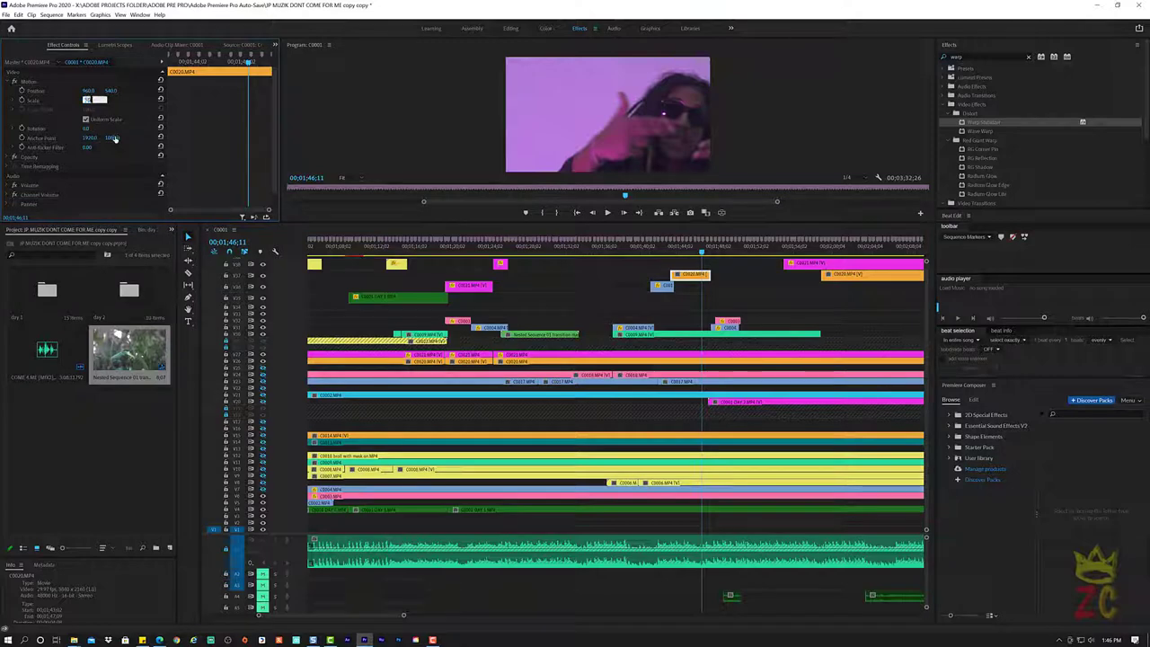
pyautogui.press('Return')
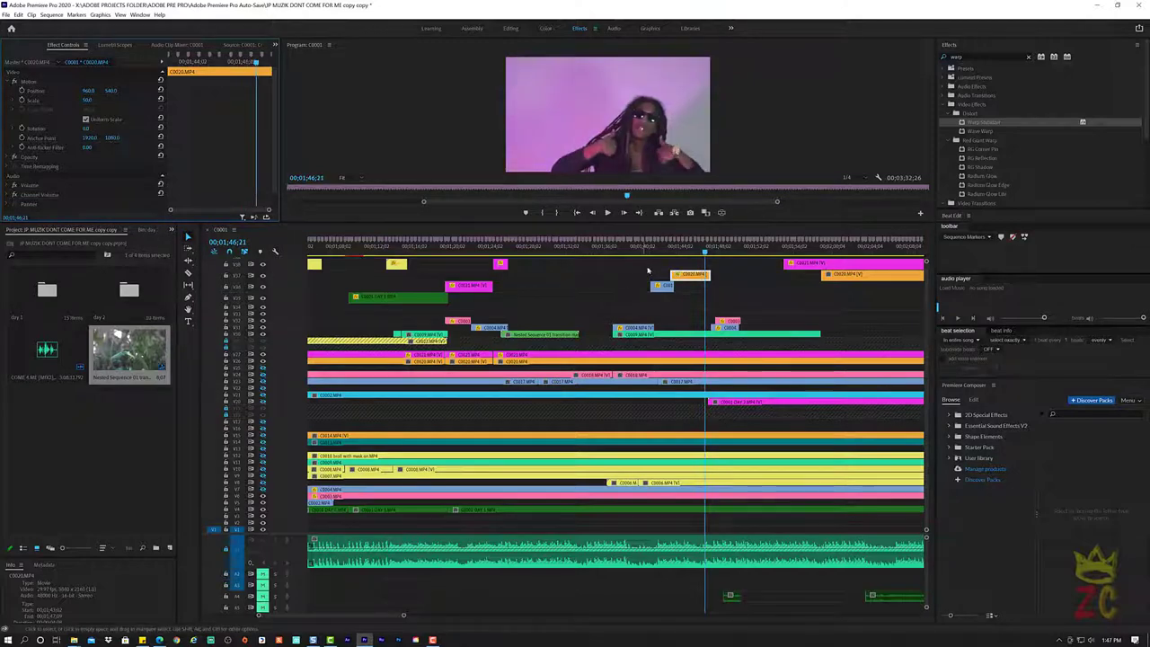
pyautogui.click(651, 252)
pyautogui.press('space')
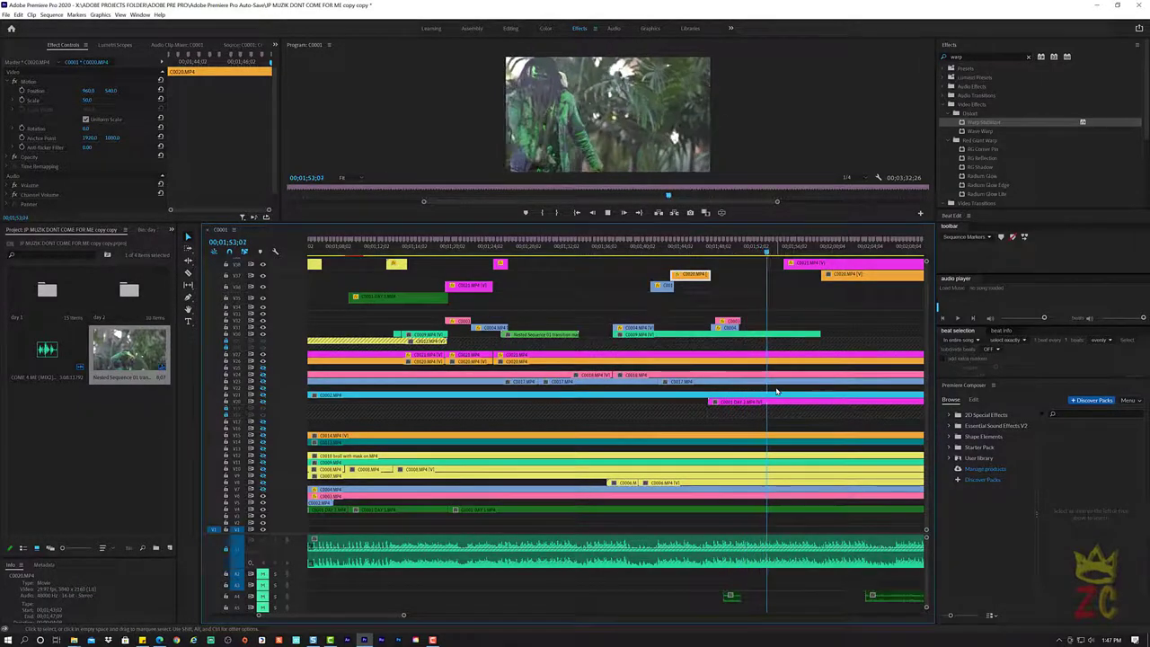
pyautogui.press('space')
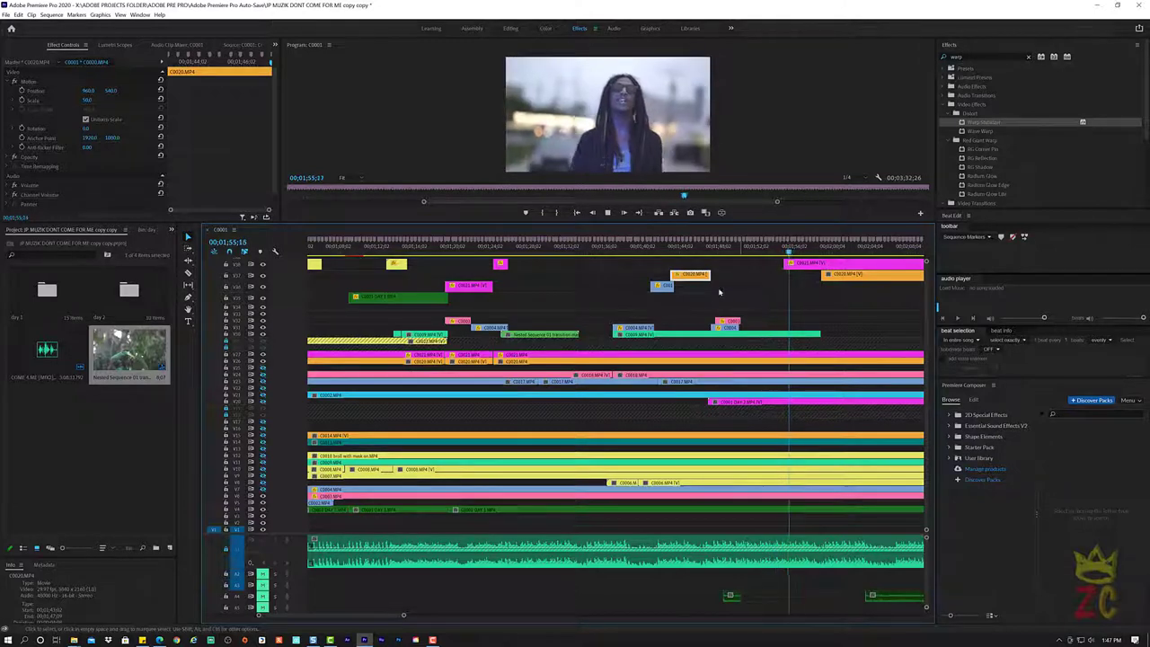
pyautogui.click(642, 249)
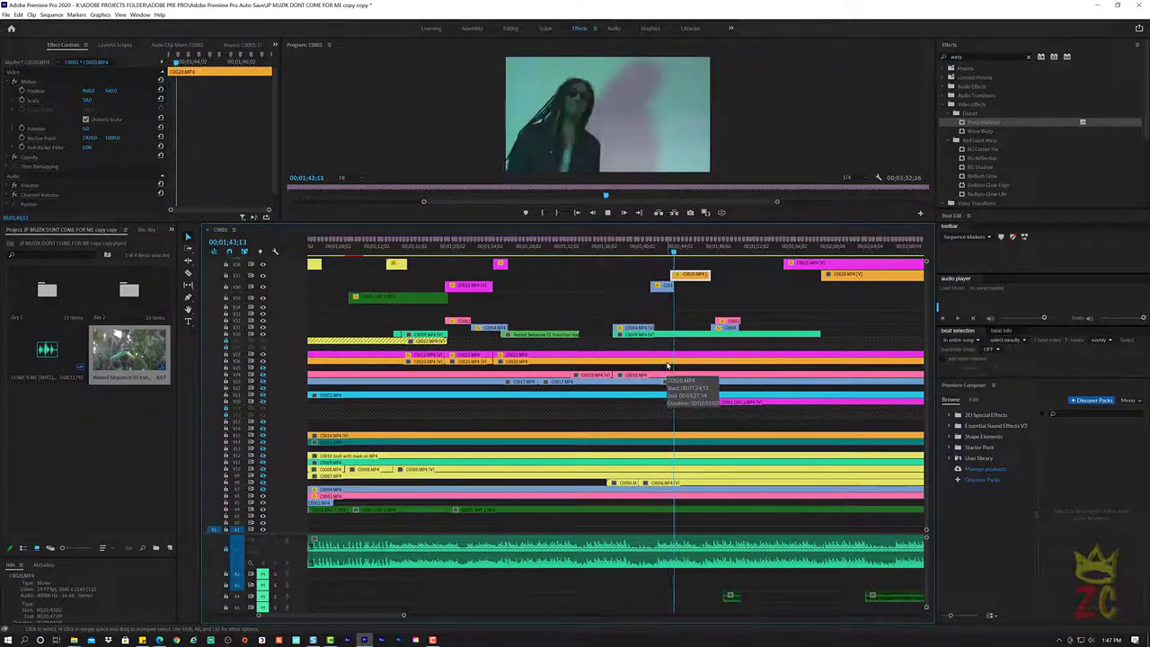
pyautogui.press('space')
# Give the short C0017 clip Optical Flow time interpolation in Clip Speed/Duration (Ctrl+R)
pyautogui.click(667, 288)
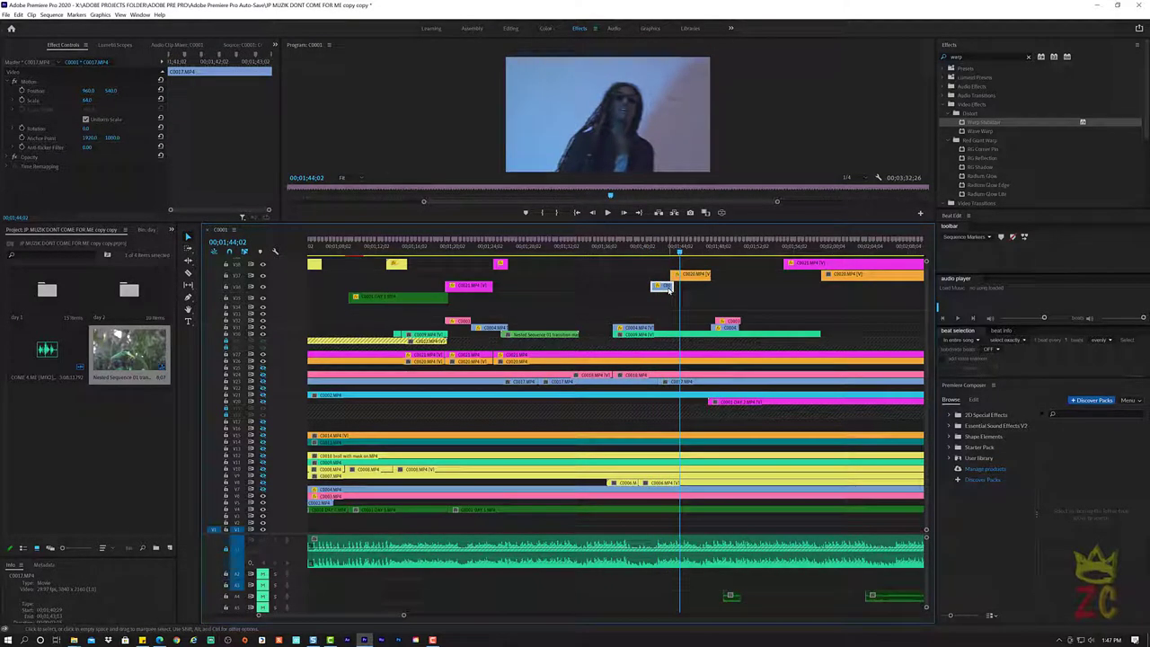
pyautogui.hotkey('ctrl', 'r')
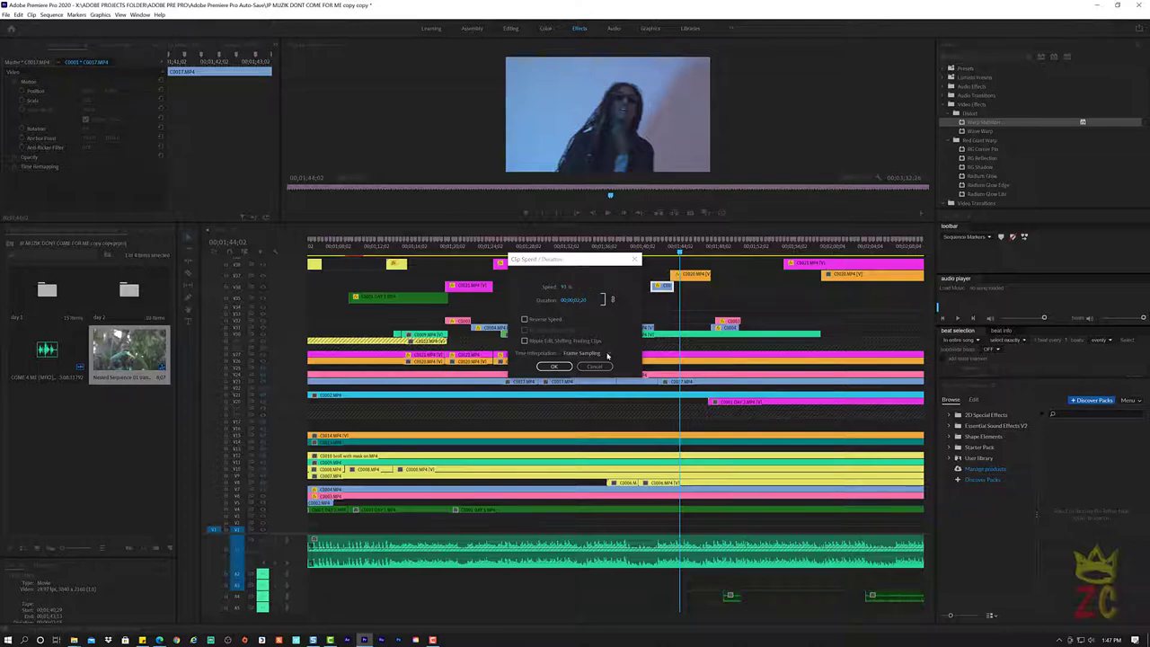
pyautogui.click(608, 356)
pyautogui.click(594, 387)
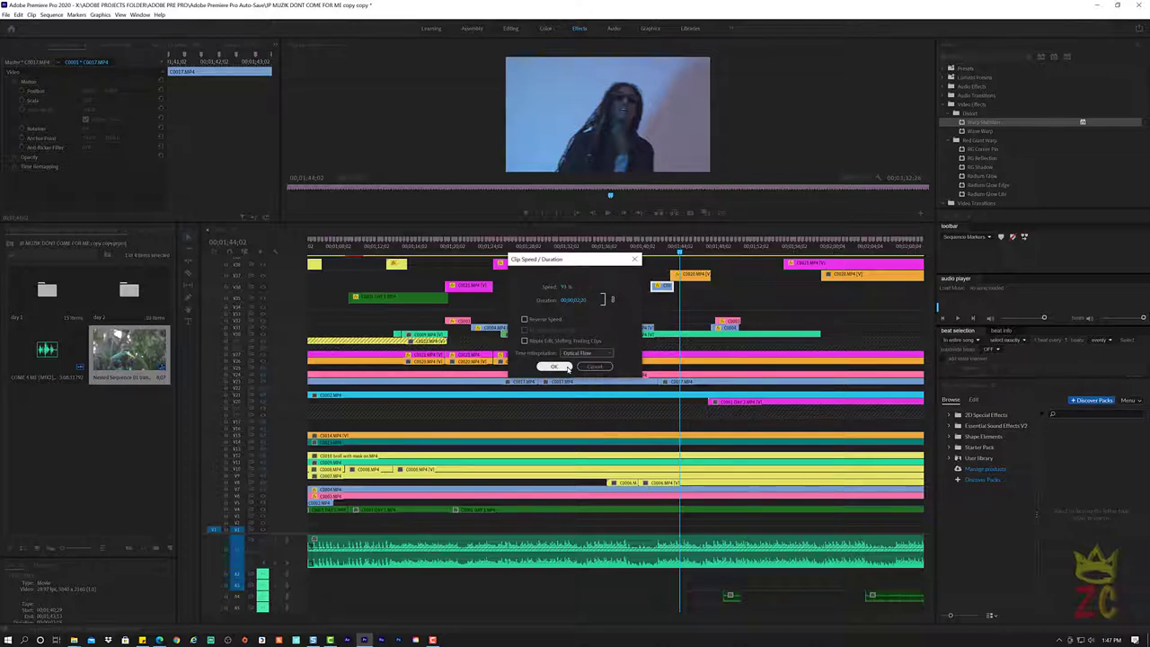
pyautogui.click(567, 366)
pyautogui.click(648, 252)
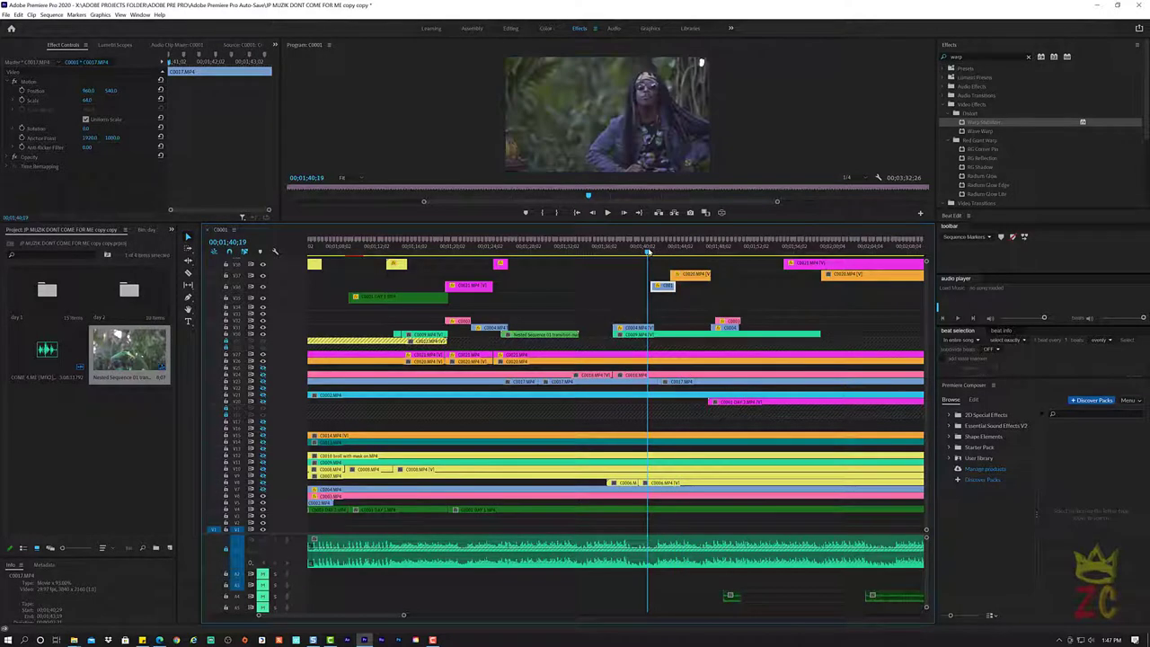
pyautogui.press('space')
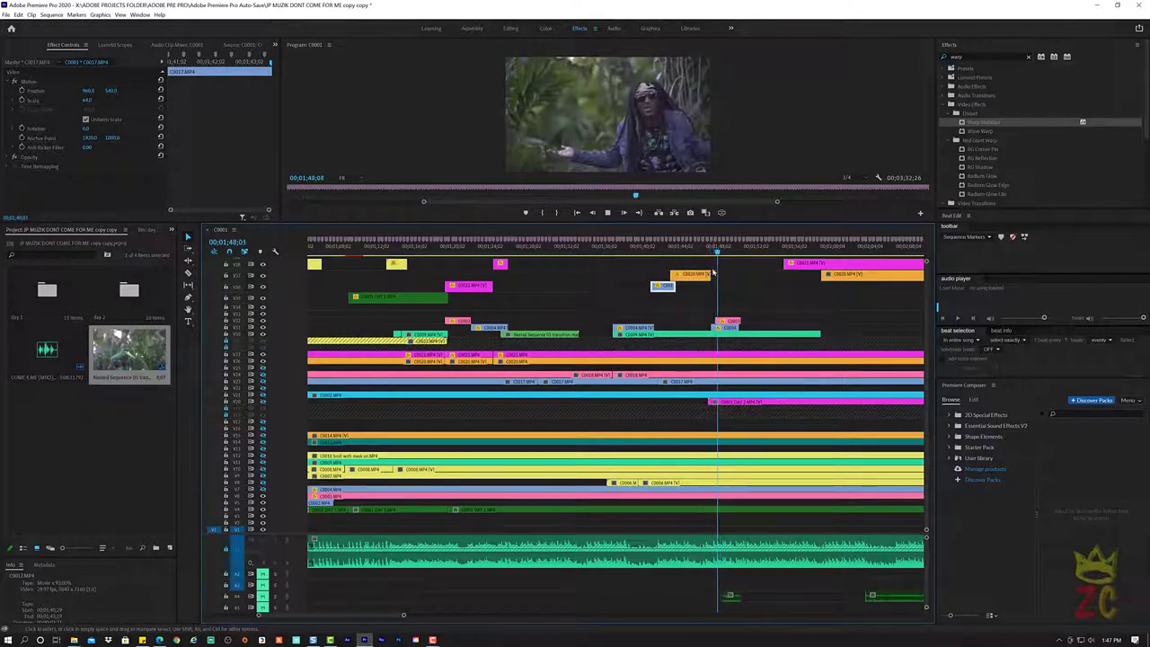
pyautogui.press('space')
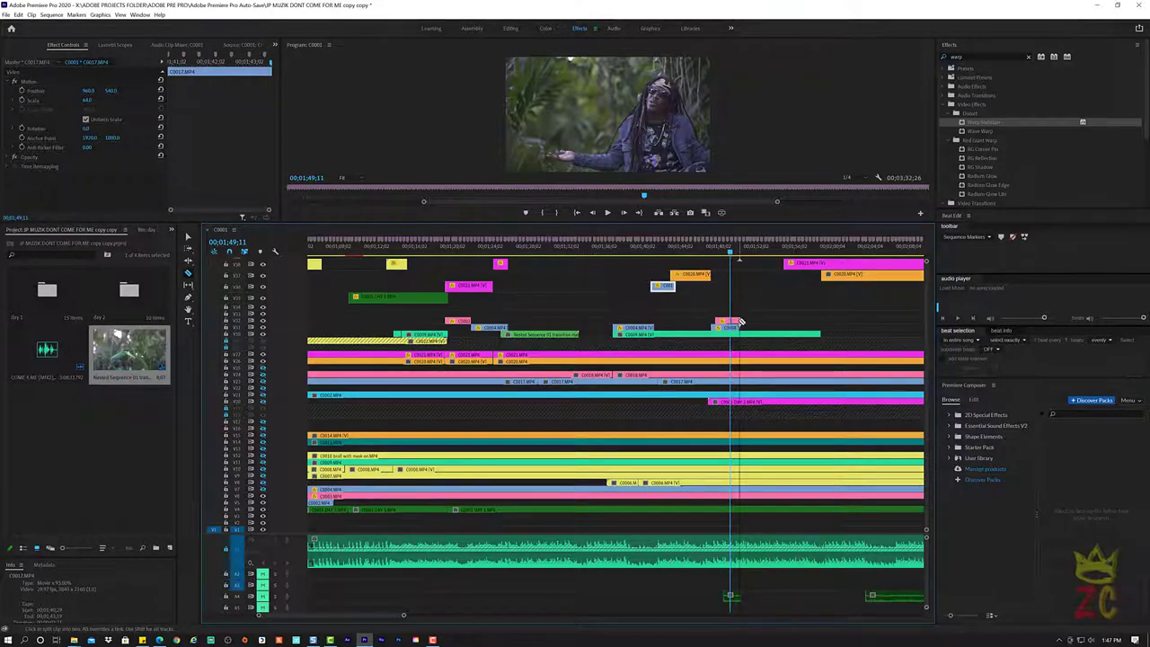
pyautogui.click(733, 321)
pyautogui.click(729, 308)
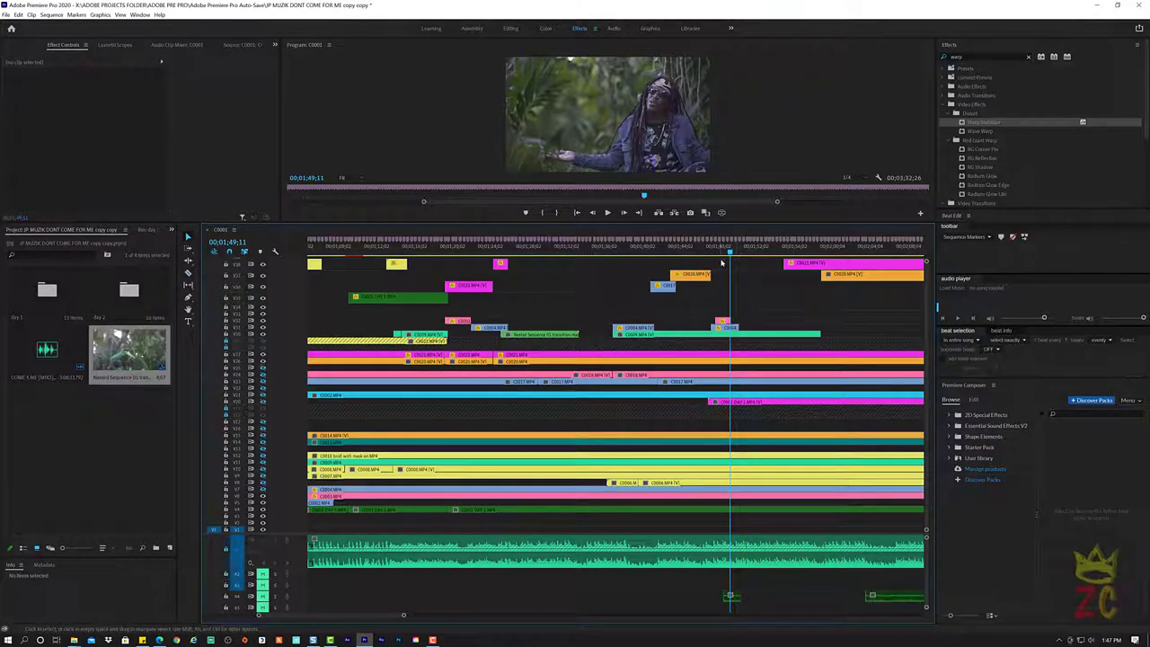
pyautogui.click(721, 255)
pyautogui.press('space')
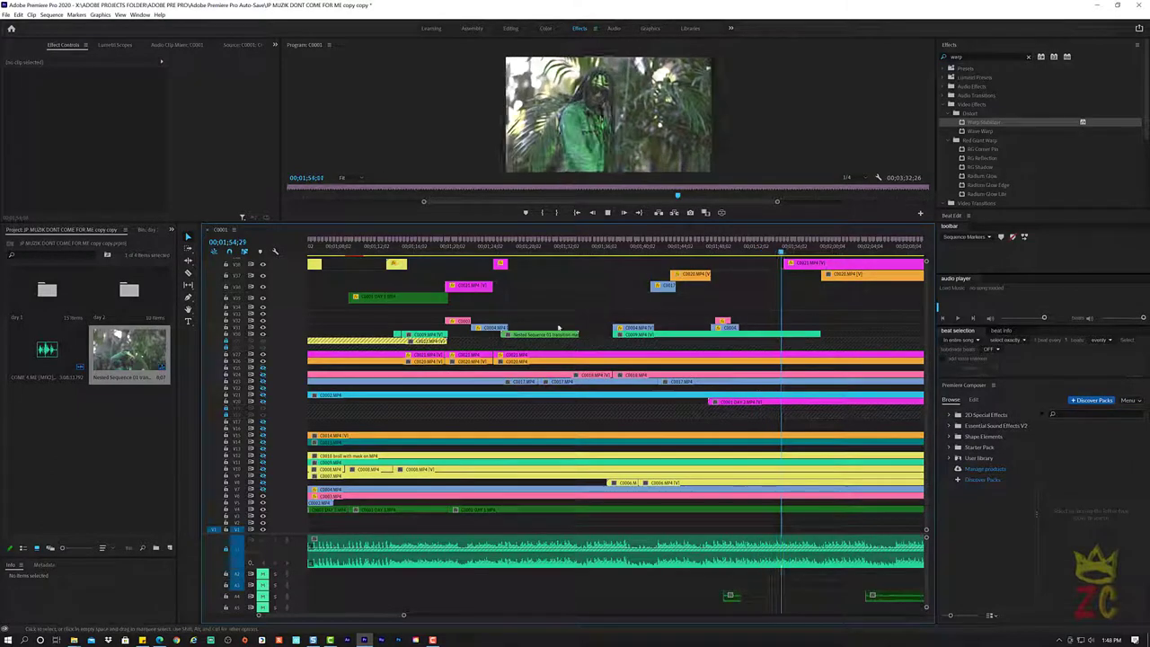
# Trim the pink C0021 clip's start later so it begins together with C0020
pyautogui.press('space')
pyautogui.scroll(2, 622, 510)
pyautogui.scroll(-1, 622, 509)
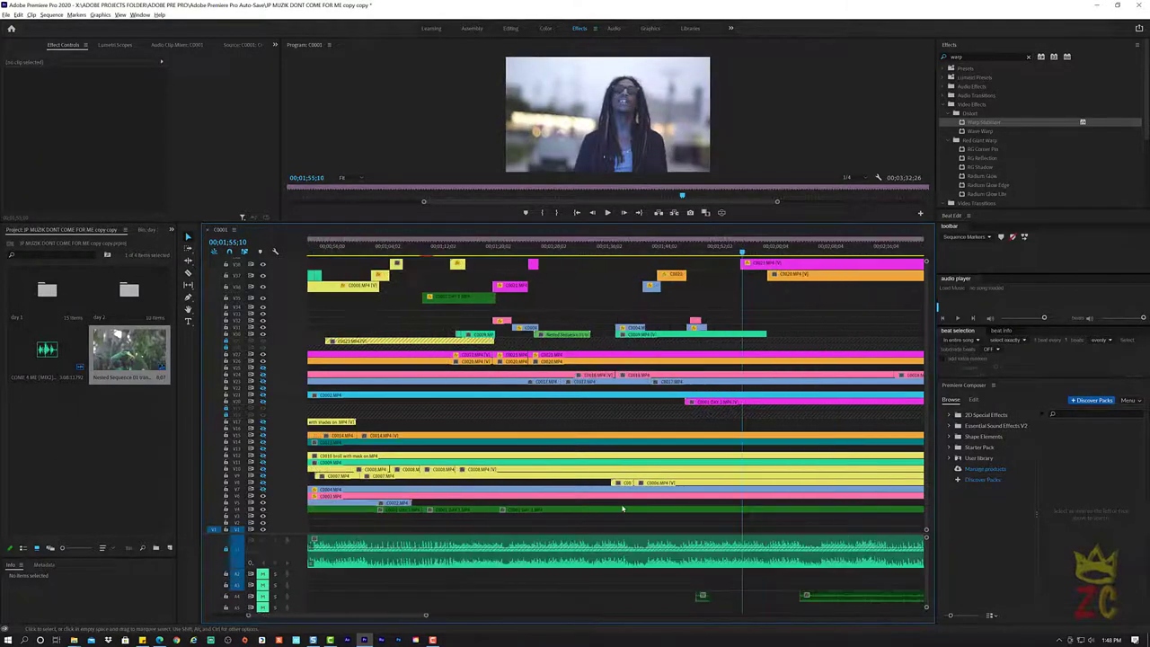
pyautogui.scroll(-2, 620, 510)
pyautogui.scroll(-2, 617, 510)
pyautogui.scroll(-1, 612, 511)
pyautogui.scroll(1, 612, 512)
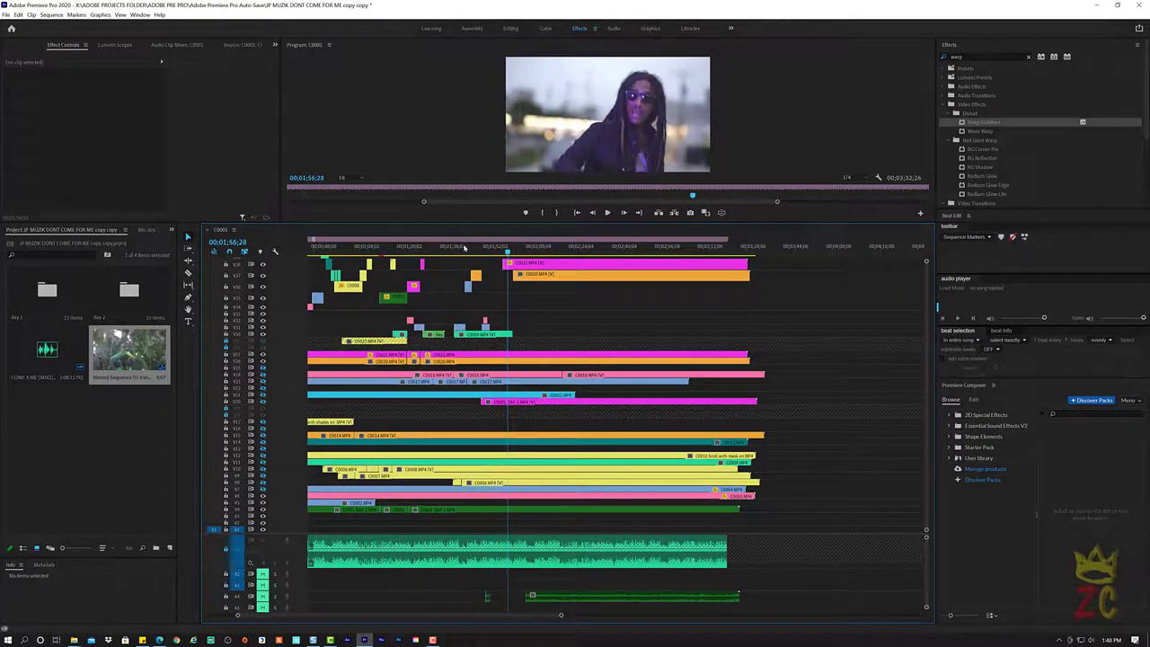
pyautogui.click(452, 250)
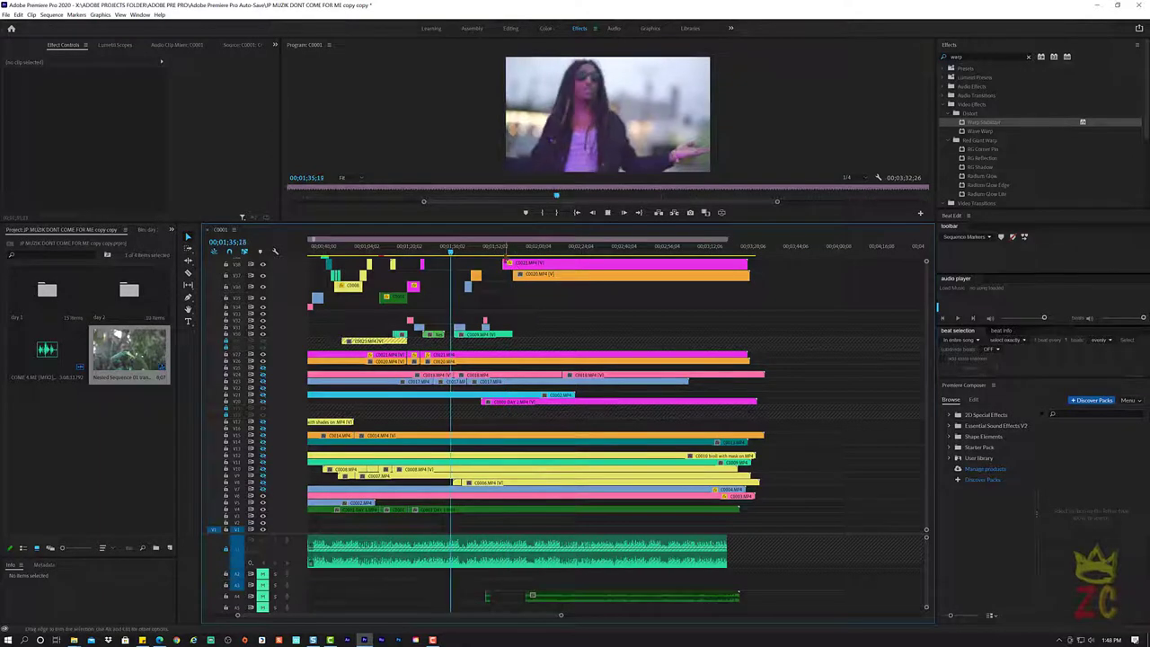
pyautogui.moveTo(505, 263)
pyautogui.mouseDown()
pyautogui.moveTo(547, 263)
pyautogui.moveTo(547, 273)
pyautogui.mouseUp()
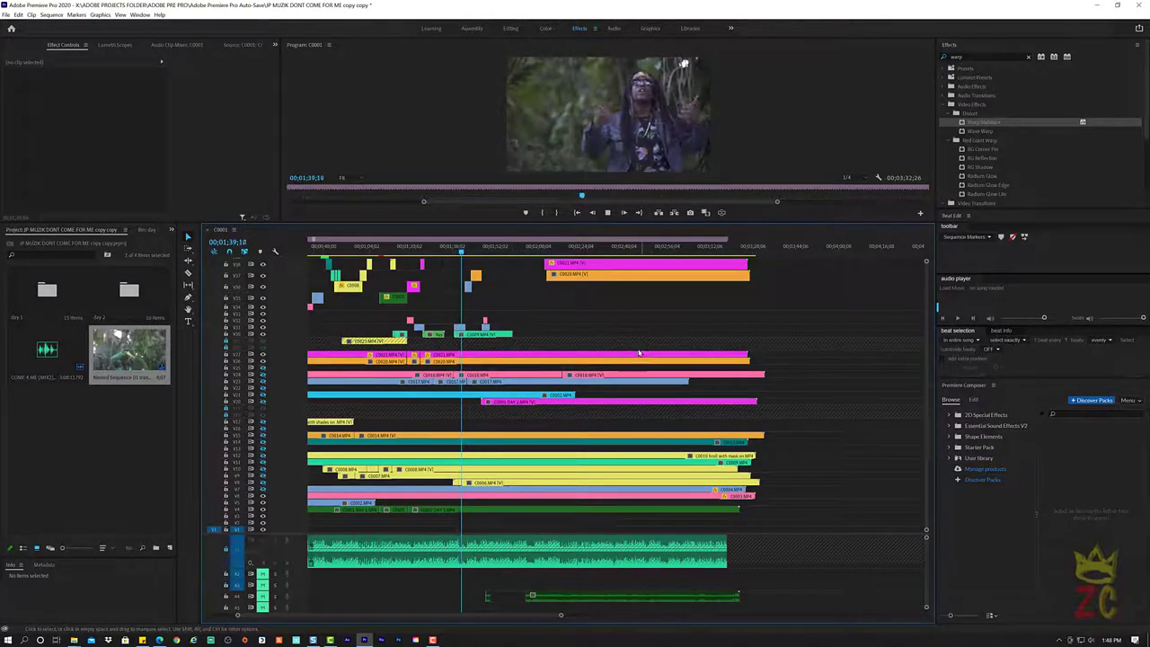
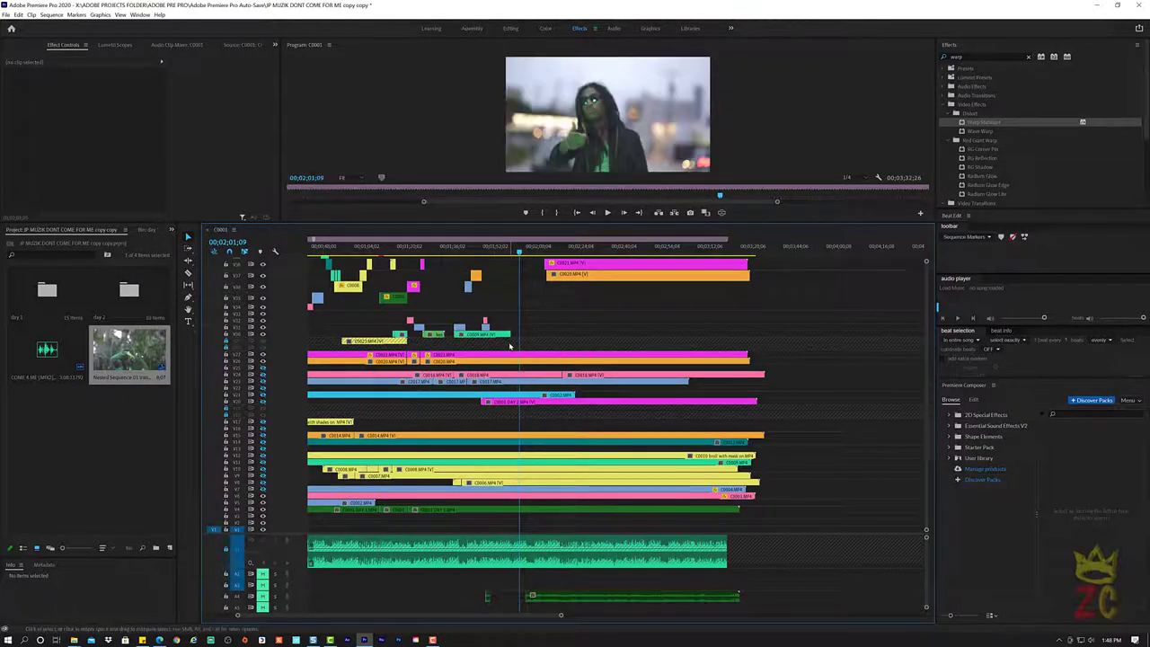
# Play back the recent section to review it, returning the playhead to 01;58;23
pyautogui.scroll(1, 510, 345)
pyautogui.scroll(1, 509, 314)
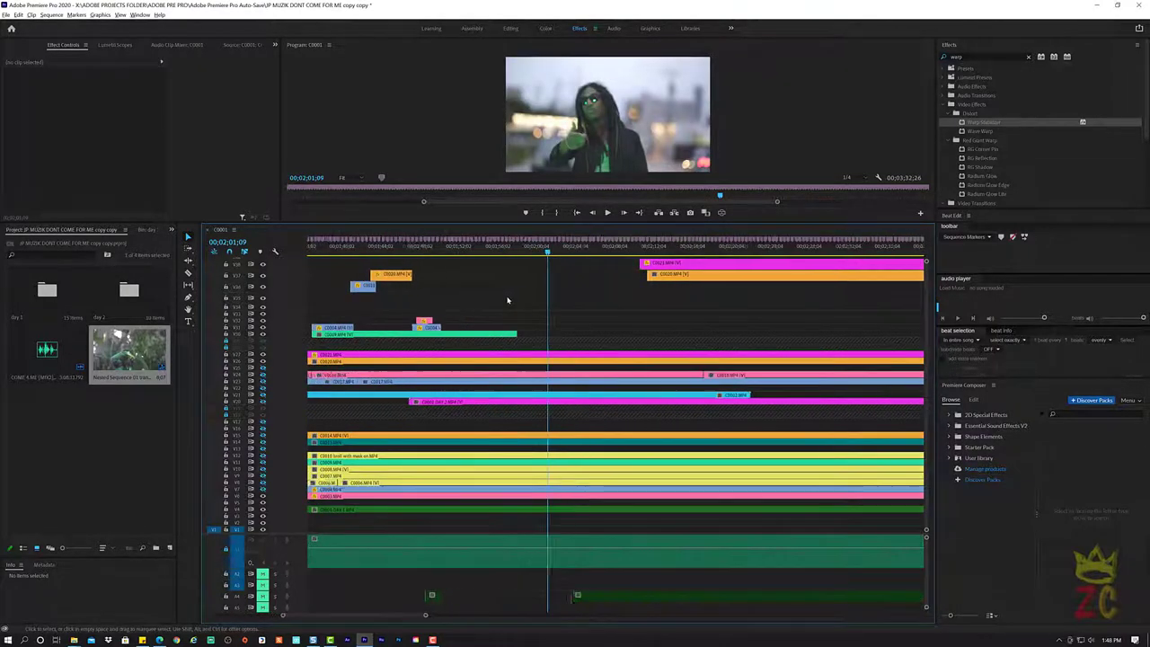
pyautogui.scroll(1, 508, 300)
pyautogui.click(488, 248)
pyautogui.press('space')
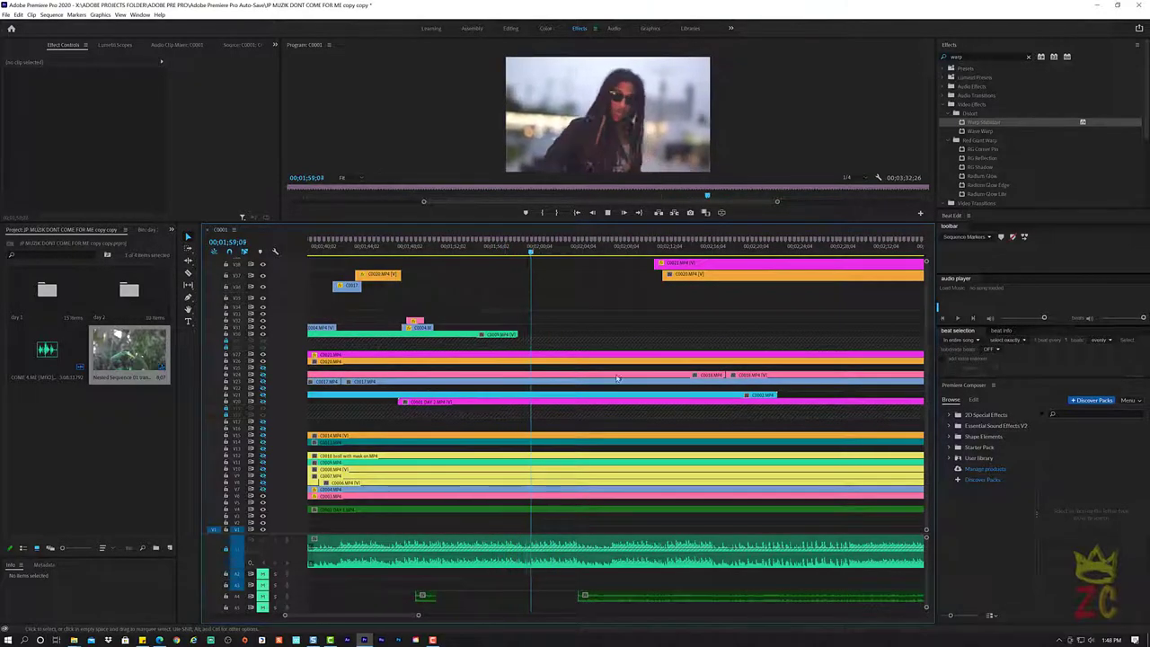
pyautogui.press('space')
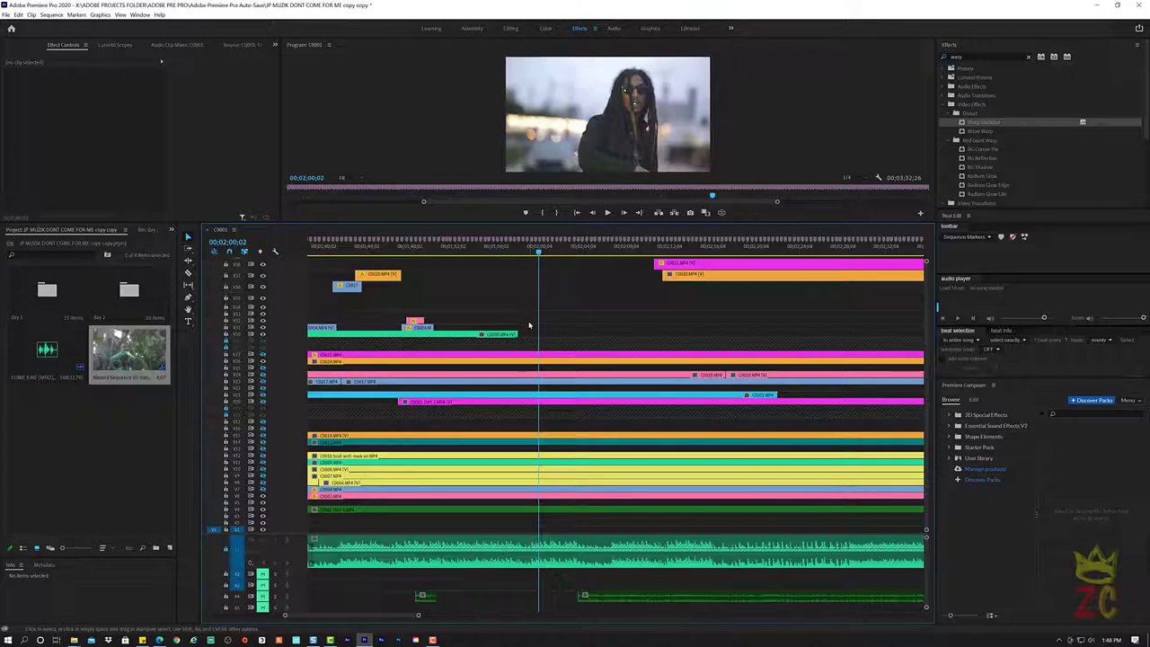
pyautogui.scroll(4, 530, 325)
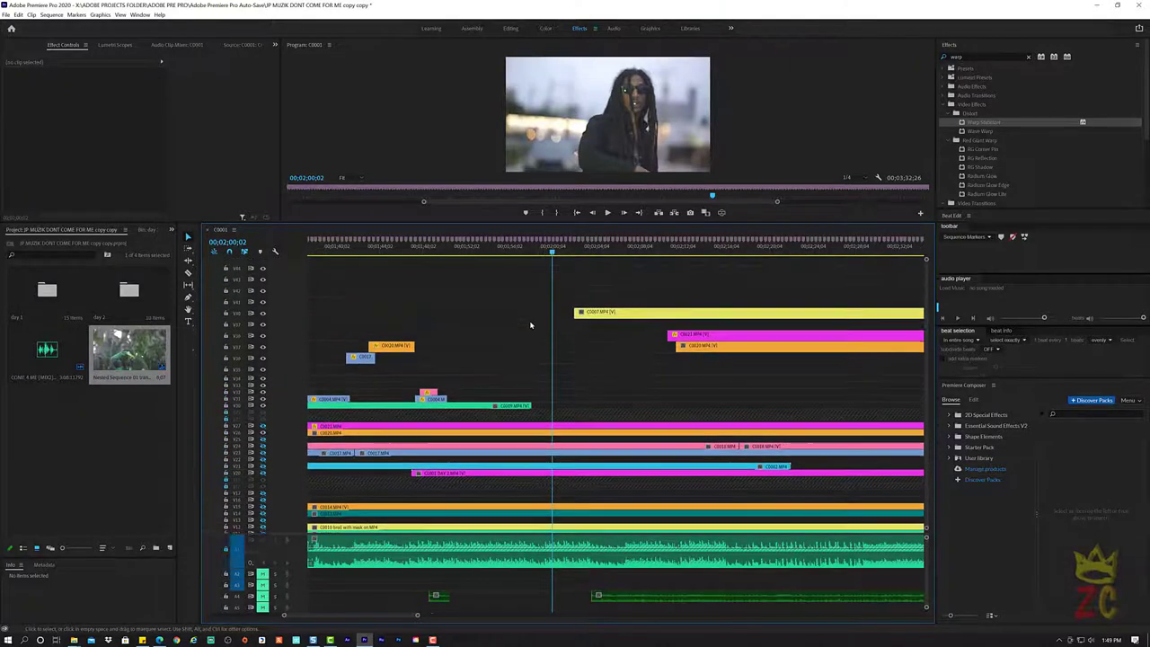
pyautogui.scroll(-1, 531, 336)
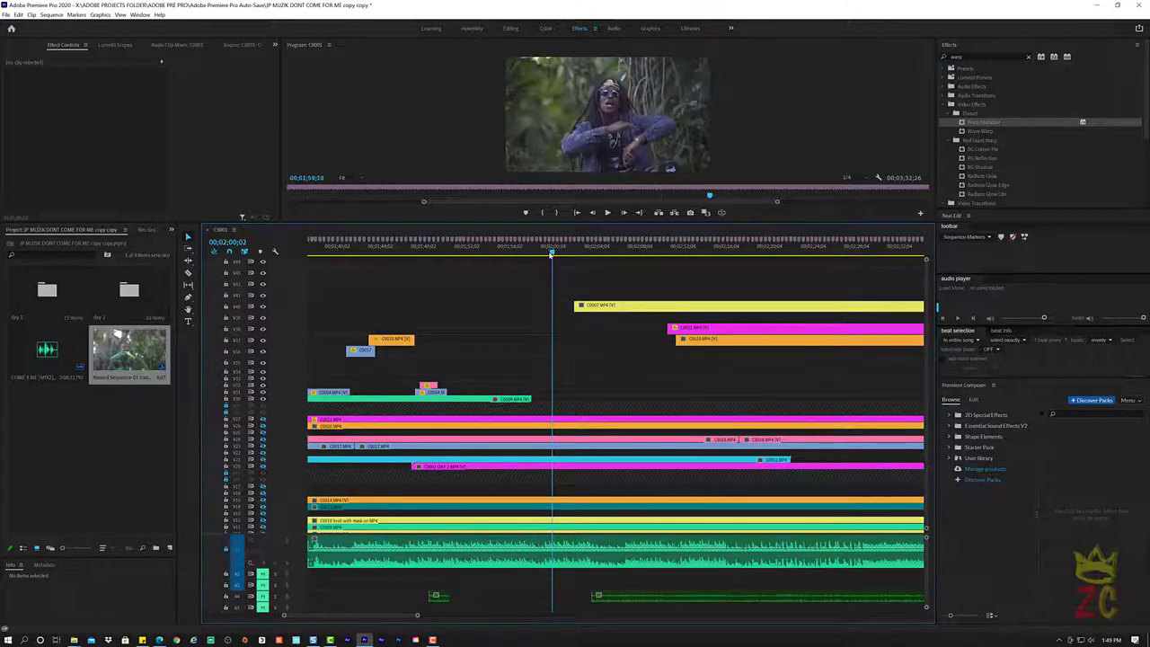
pyautogui.click(539, 244)
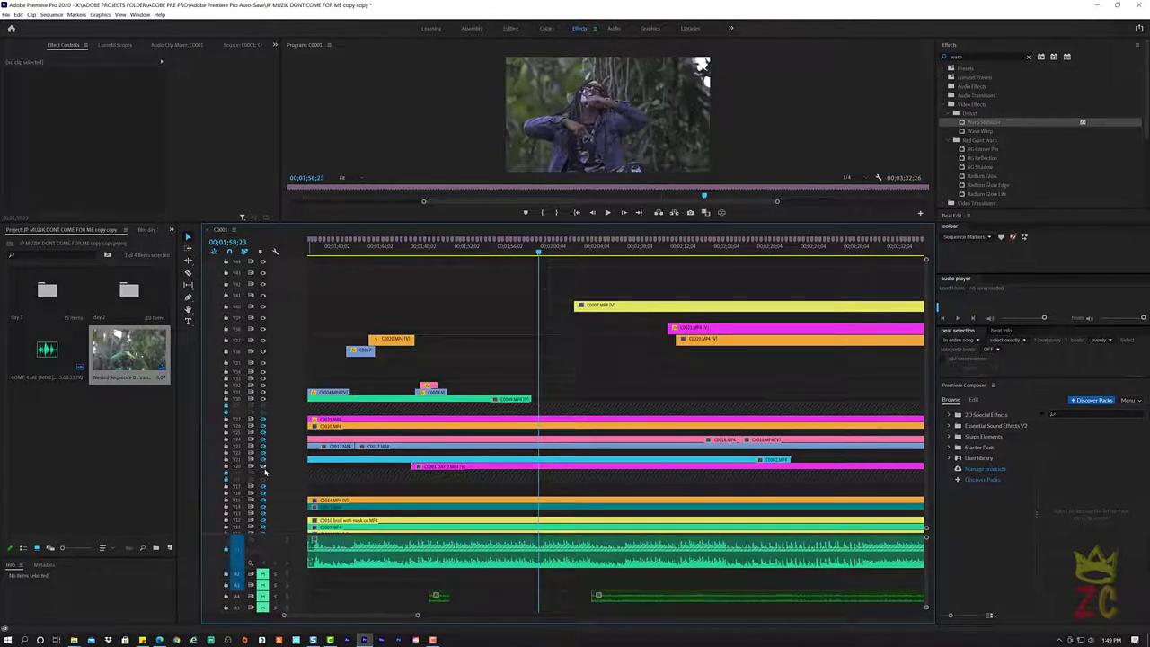
# Hide upper video tracks to preview the layers beneath, and save the project
pyautogui.click(264, 460)
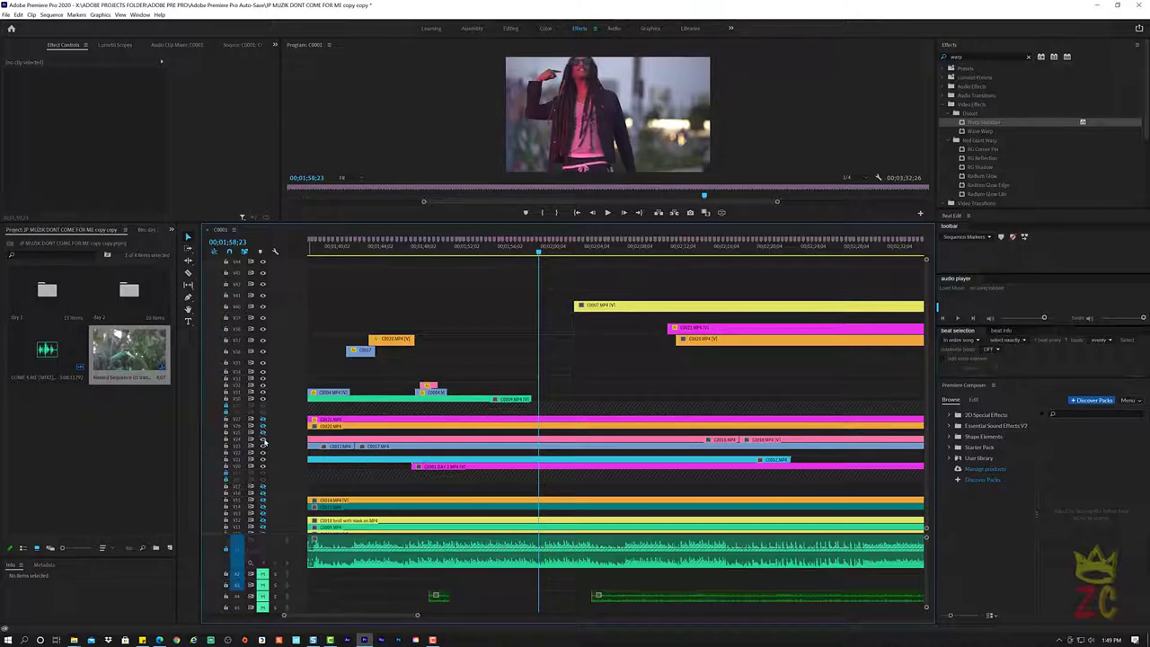
pyautogui.click(263, 440)
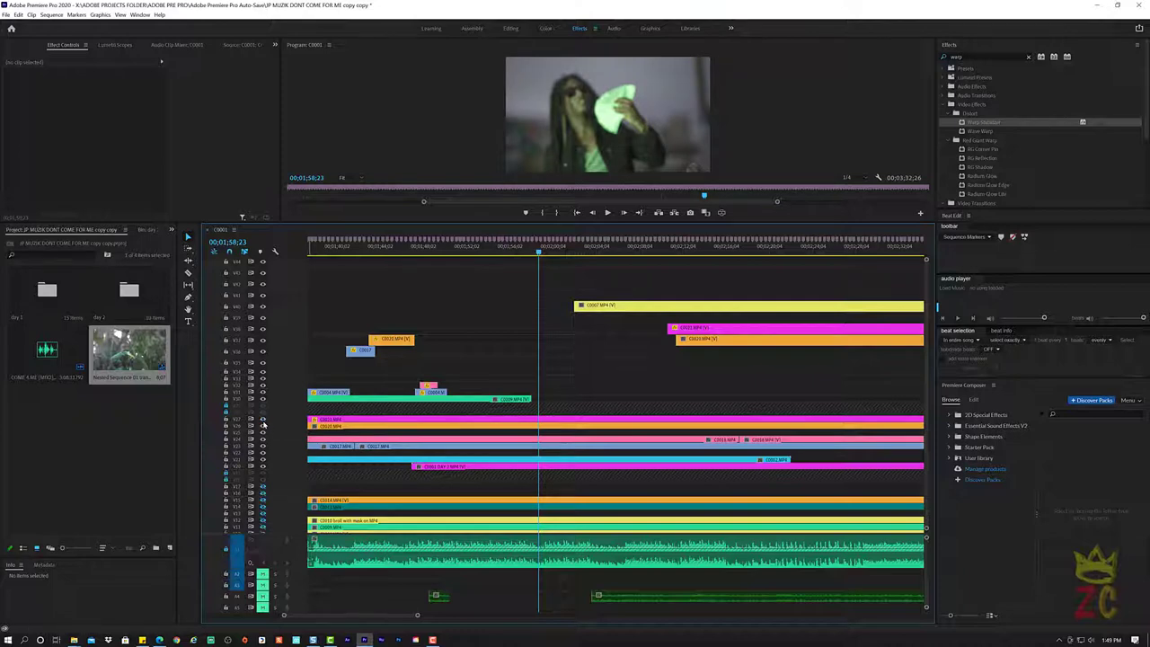
pyautogui.hotkey('ctrl', 's')
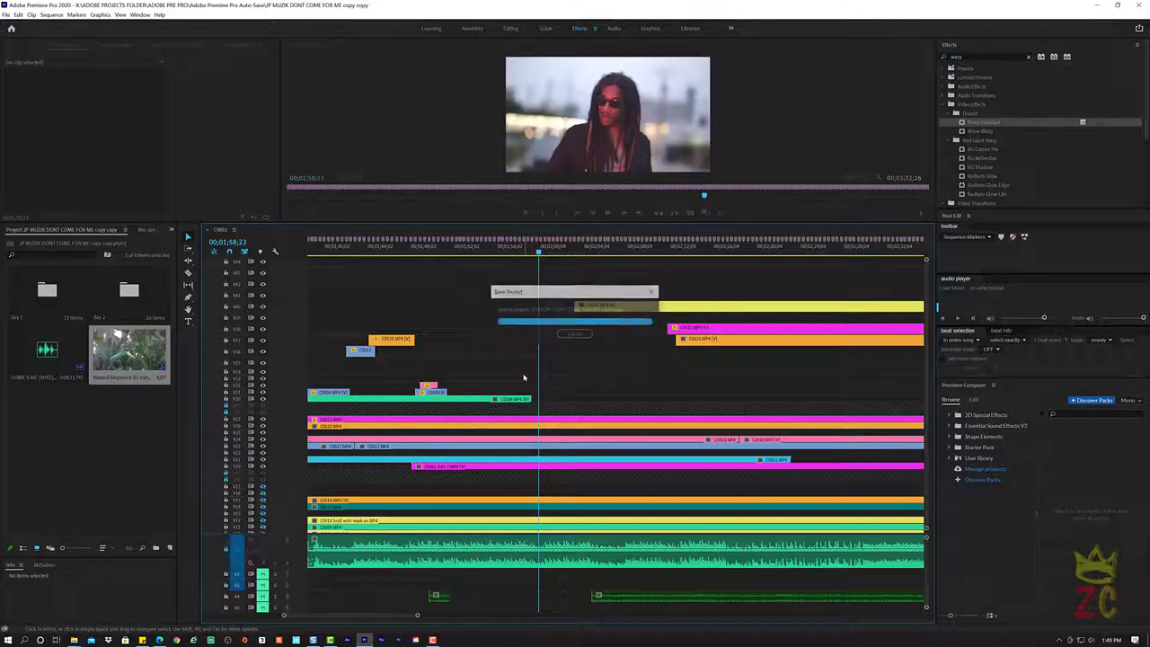
pyautogui.click(264, 419)
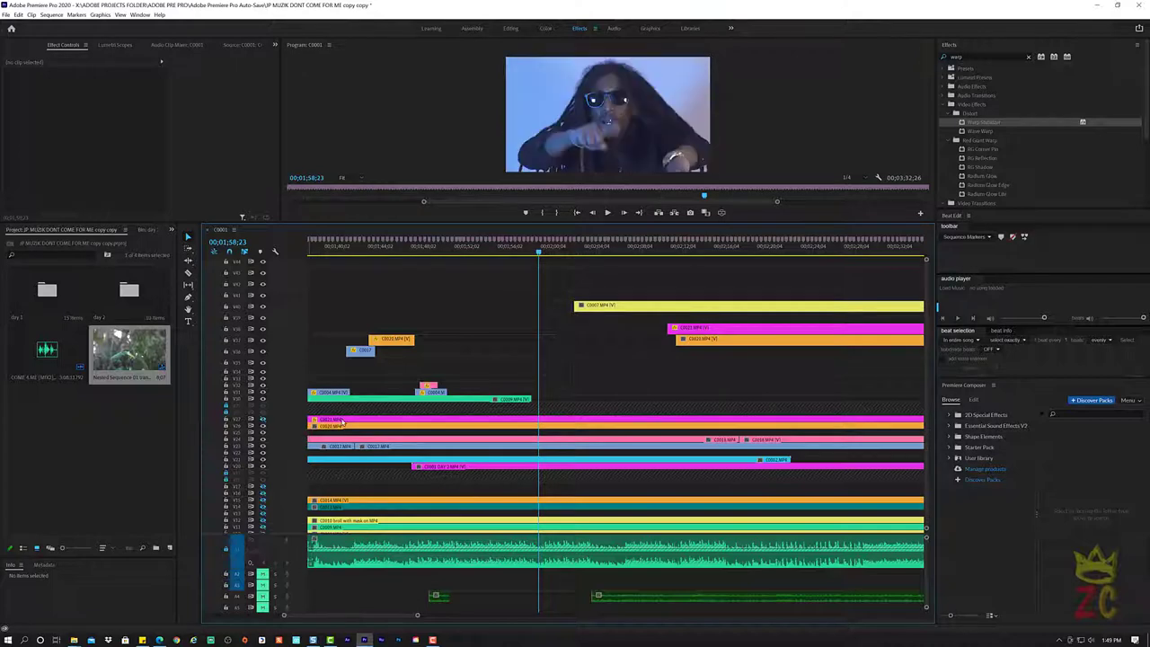
# Replay from 01;45;05 and park the playhead at 01;48;17 over the short pink clip
pyautogui.click(516, 257)
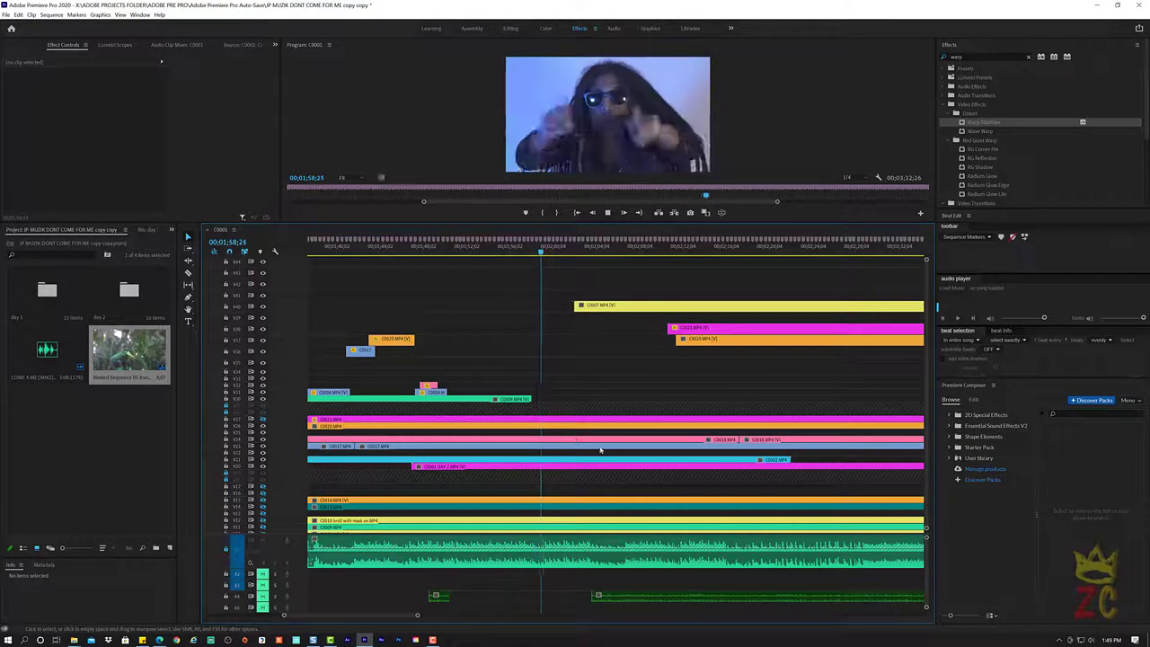
pyautogui.press('space')
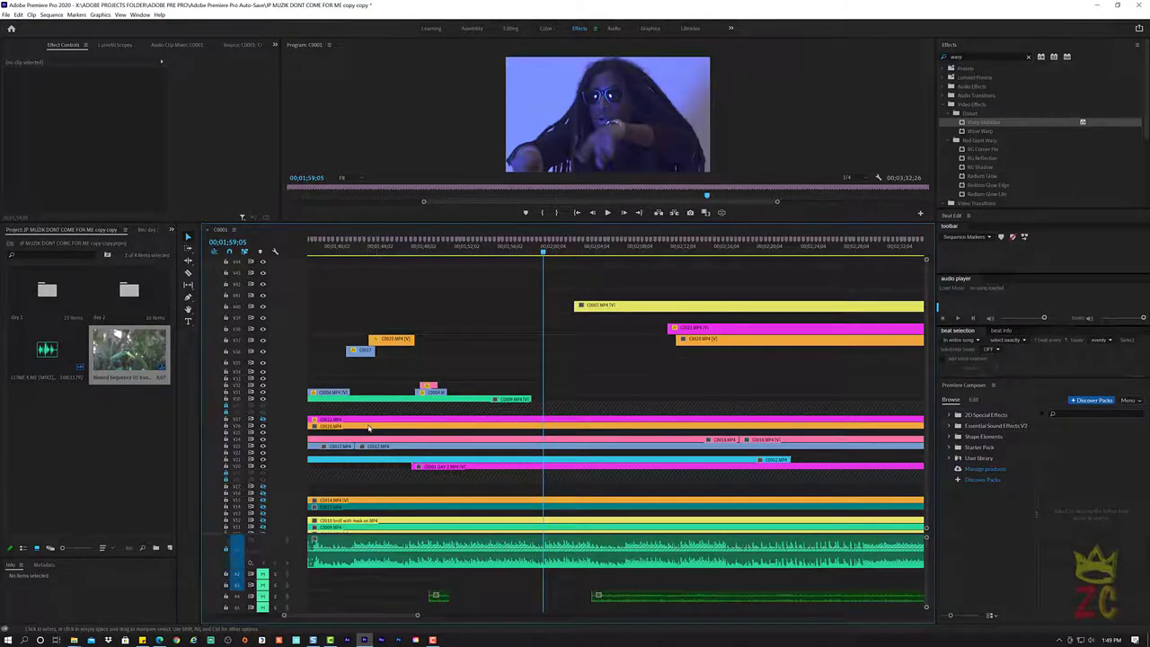
pyautogui.moveTo(387, 251)
pyautogui.mouseDown()
pyautogui.moveTo(467, 244)
pyautogui.moveTo(405, 252)
pyautogui.mouseUp()
pyautogui.press('space')
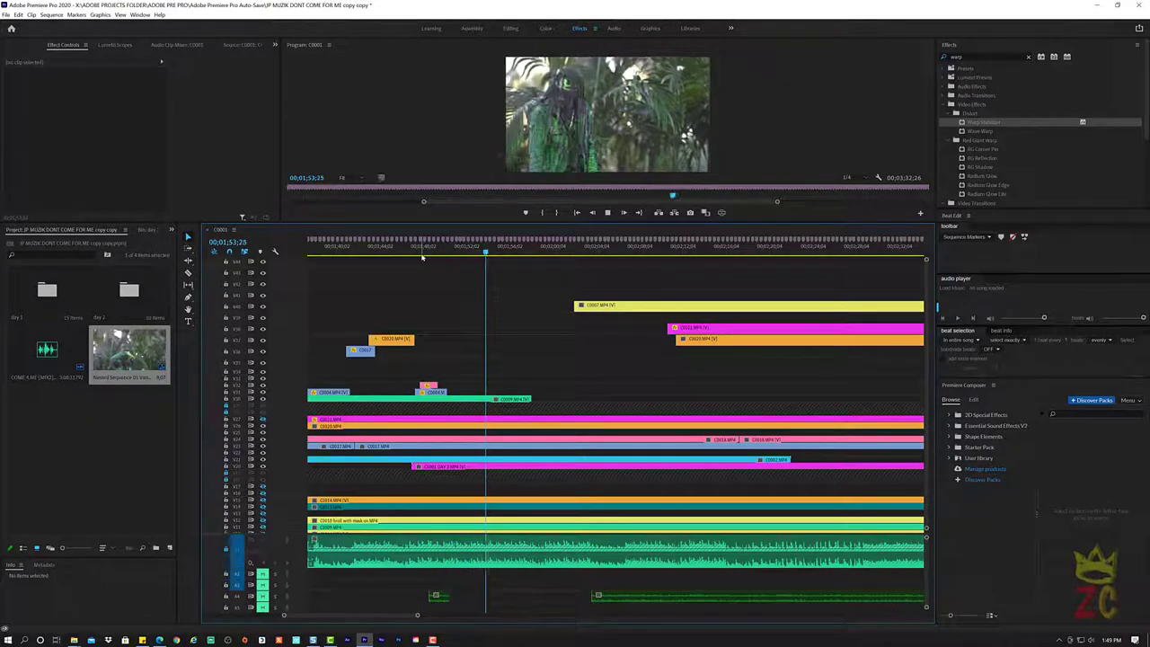
pyautogui.press('space')
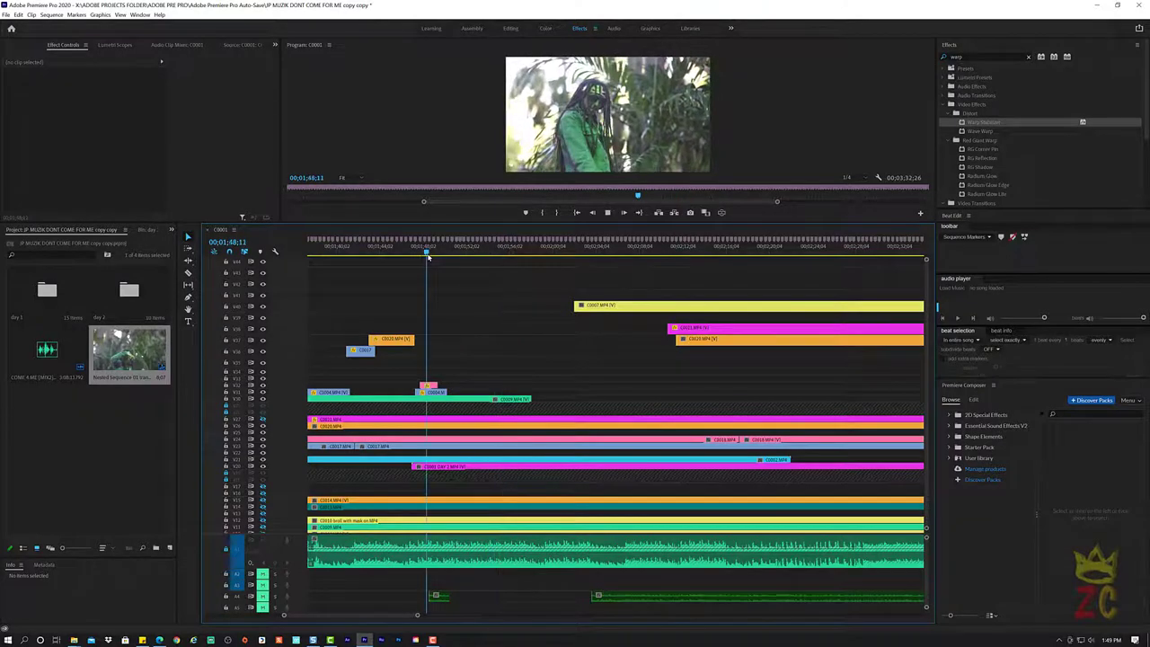
pyautogui.press('space')
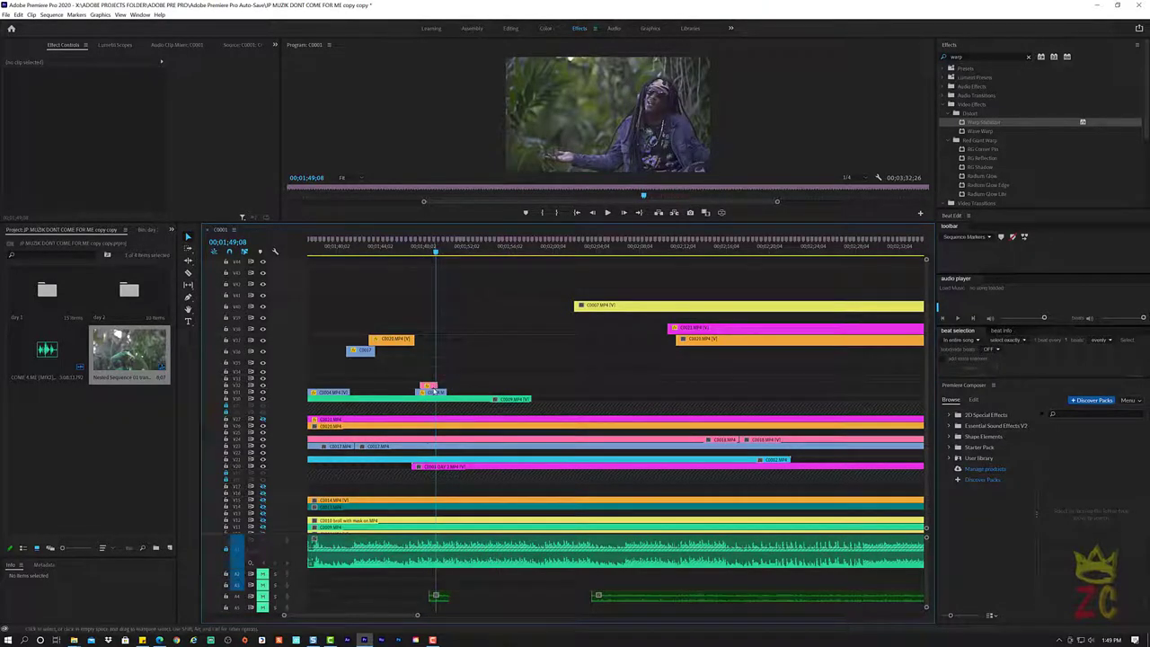
pyautogui.moveTo(435, 252); pyautogui.dragTo(430, 392)
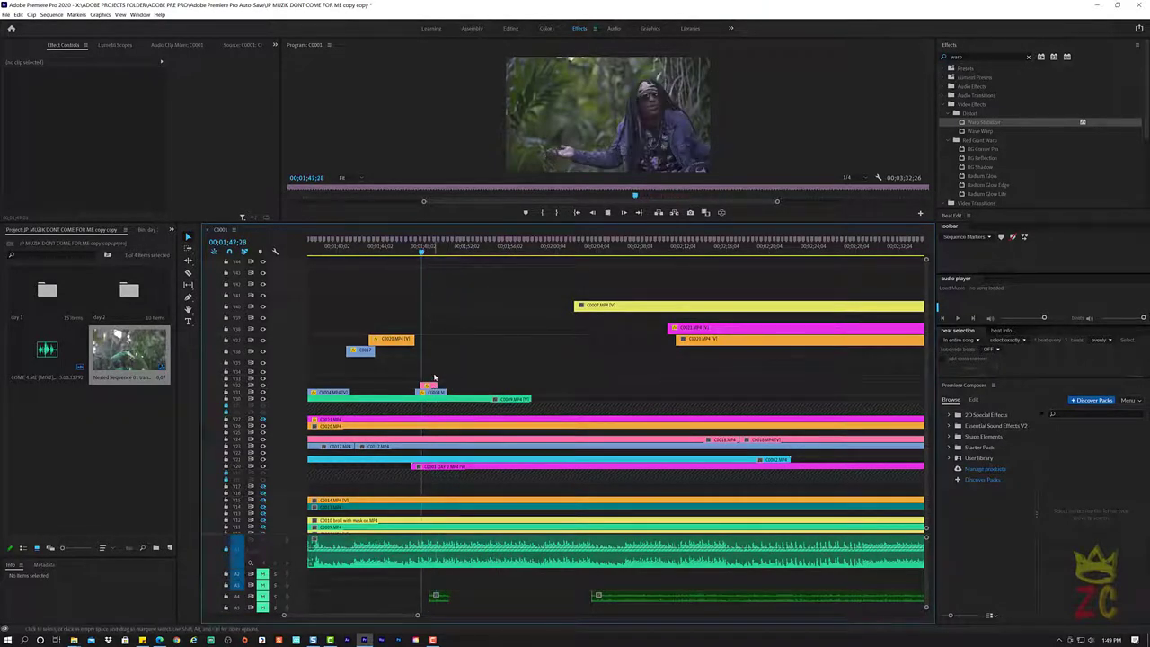
# Split the short pink clip at 01;48;17 and shift the new piece left to Position X -270
pyautogui.press('c')
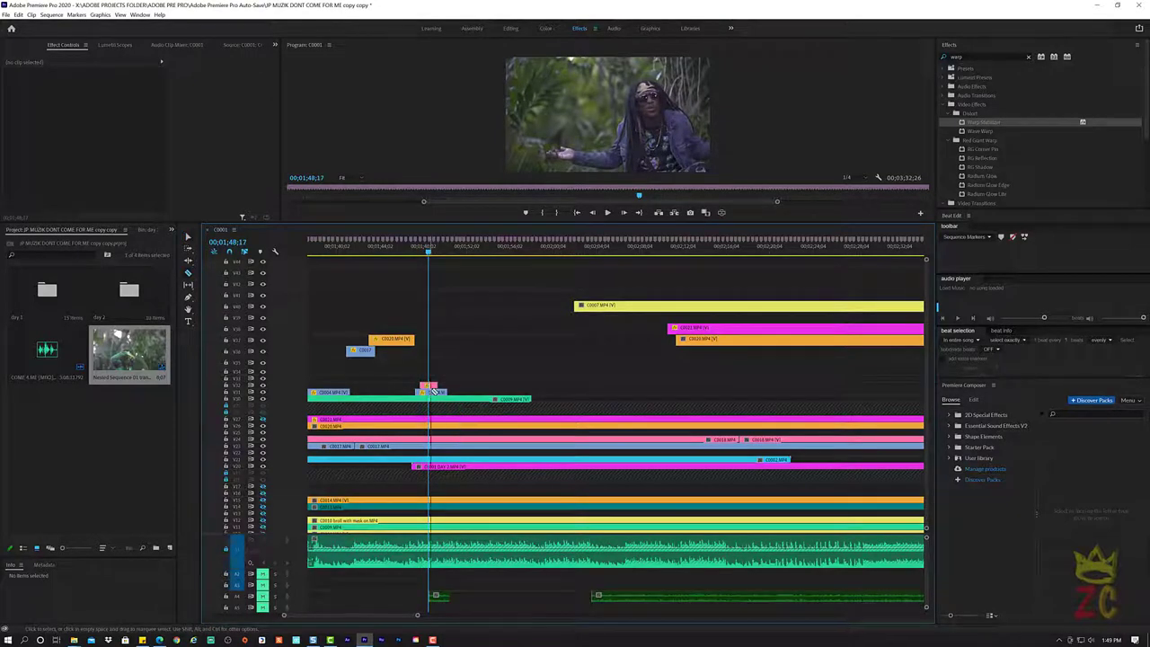
pyautogui.click(431, 391)
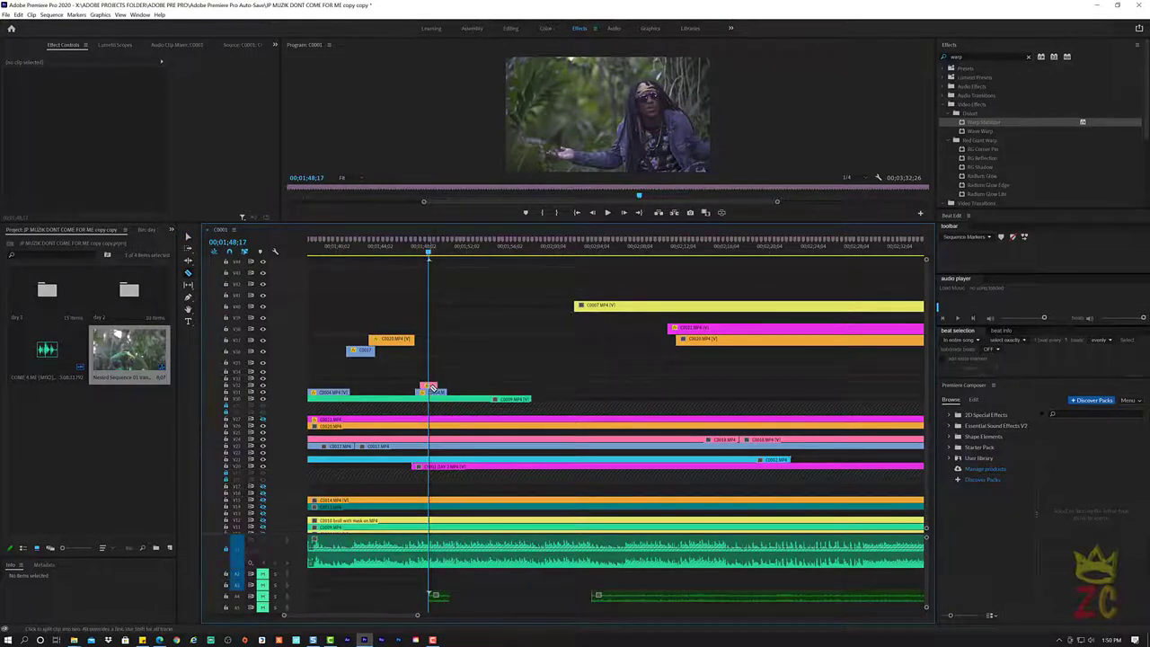
pyautogui.press('v')
pyautogui.click(435, 391)
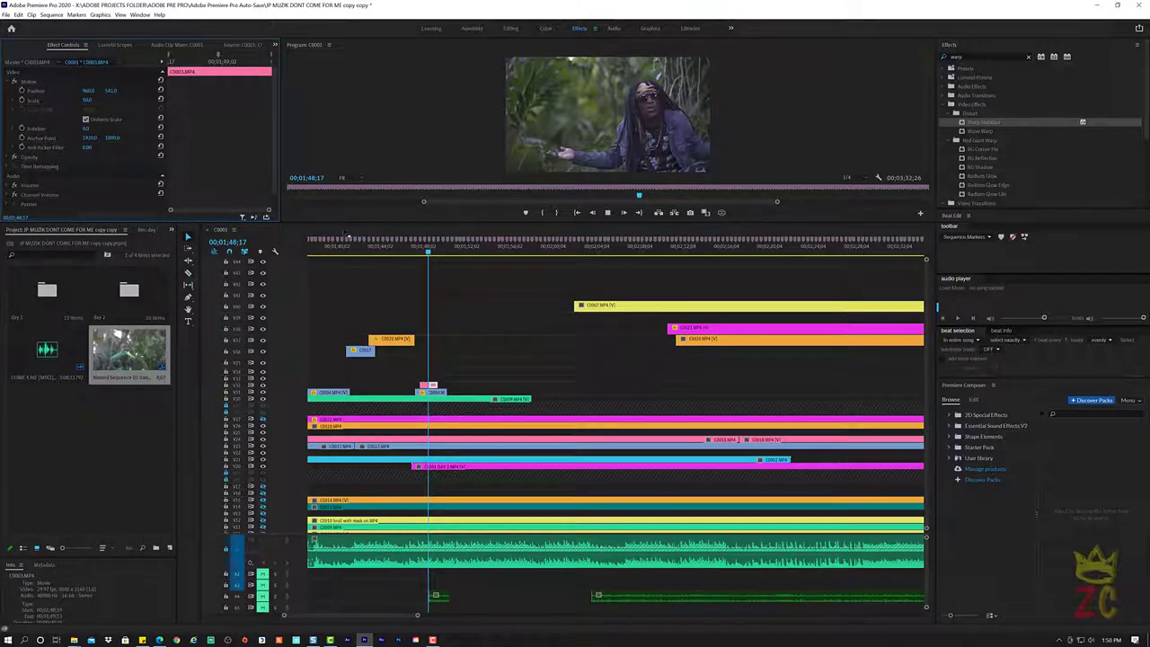
pyautogui.press('space')
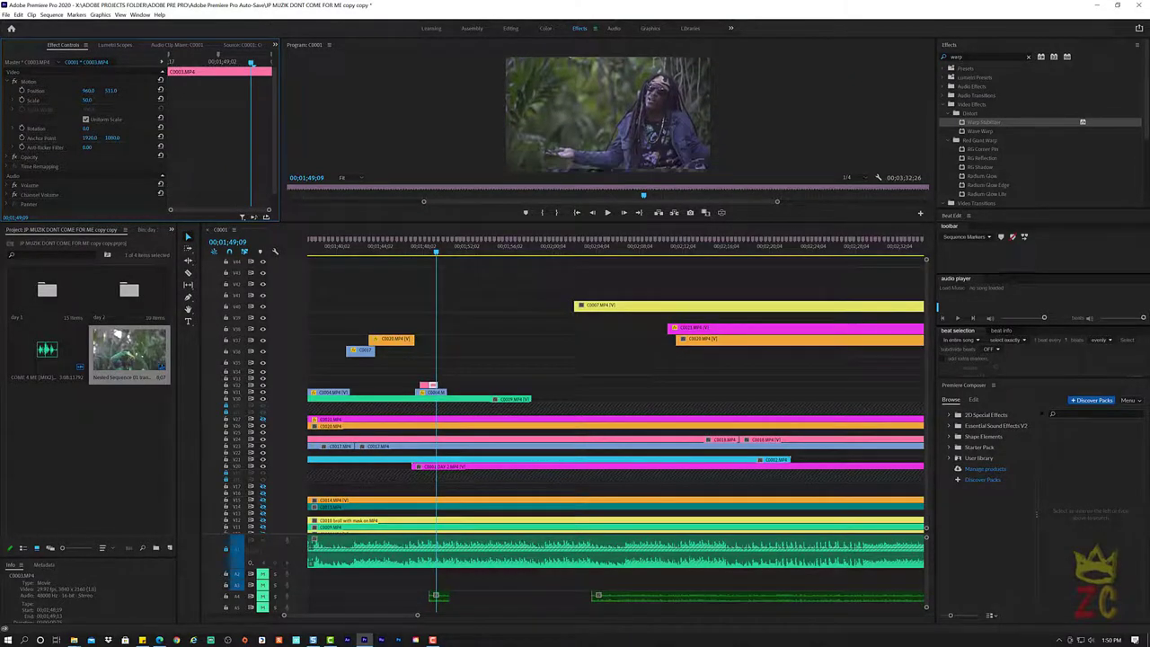
pyautogui.moveTo(89, 94); pyautogui.dragTo(161, 91)
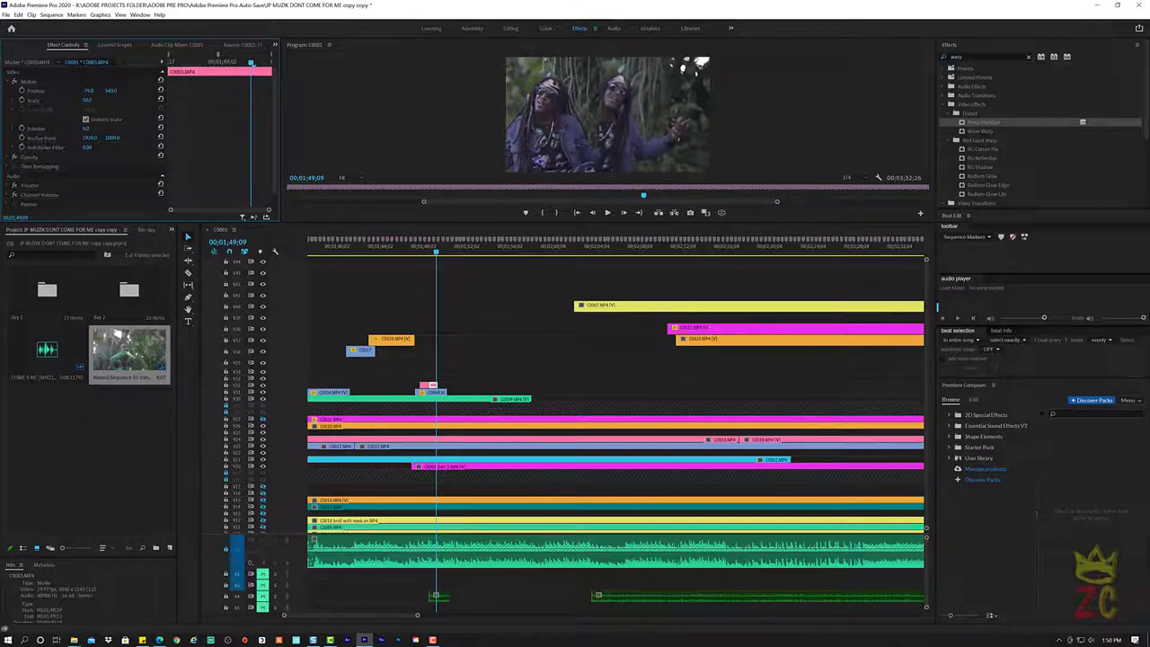
pyautogui.moveTo(86, 92); pyautogui.dragTo(54, 93)
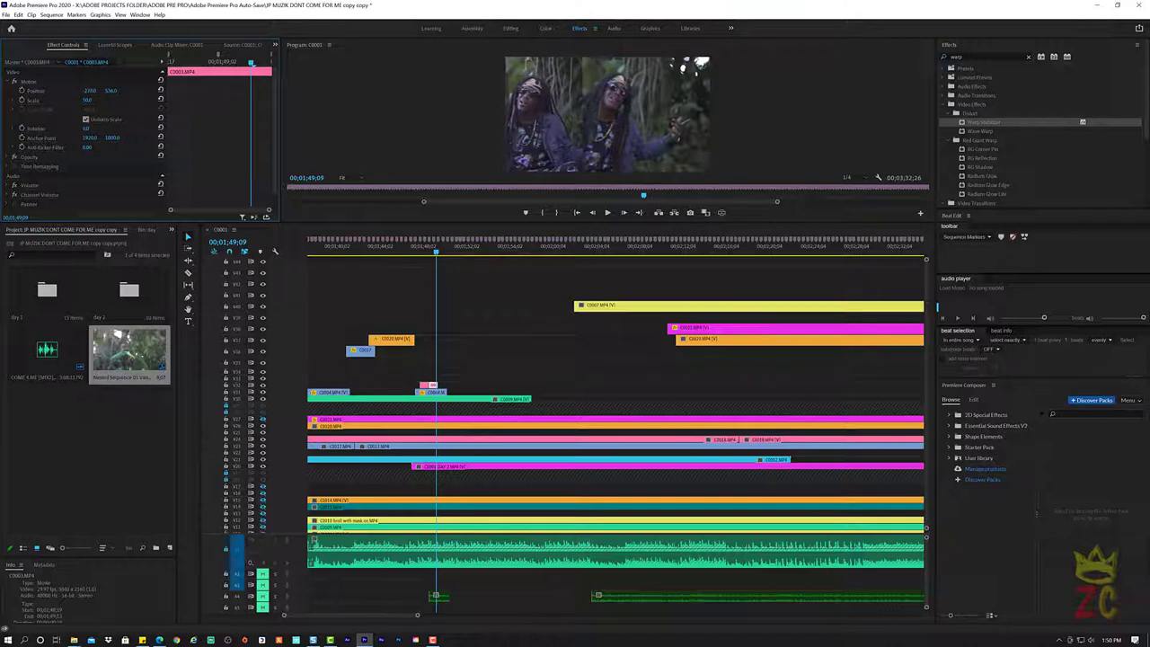
# Replay the new split-screen section from about 01;47 through 01;50 to check it
pyautogui.click(414, 255)
pyautogui.press('space')
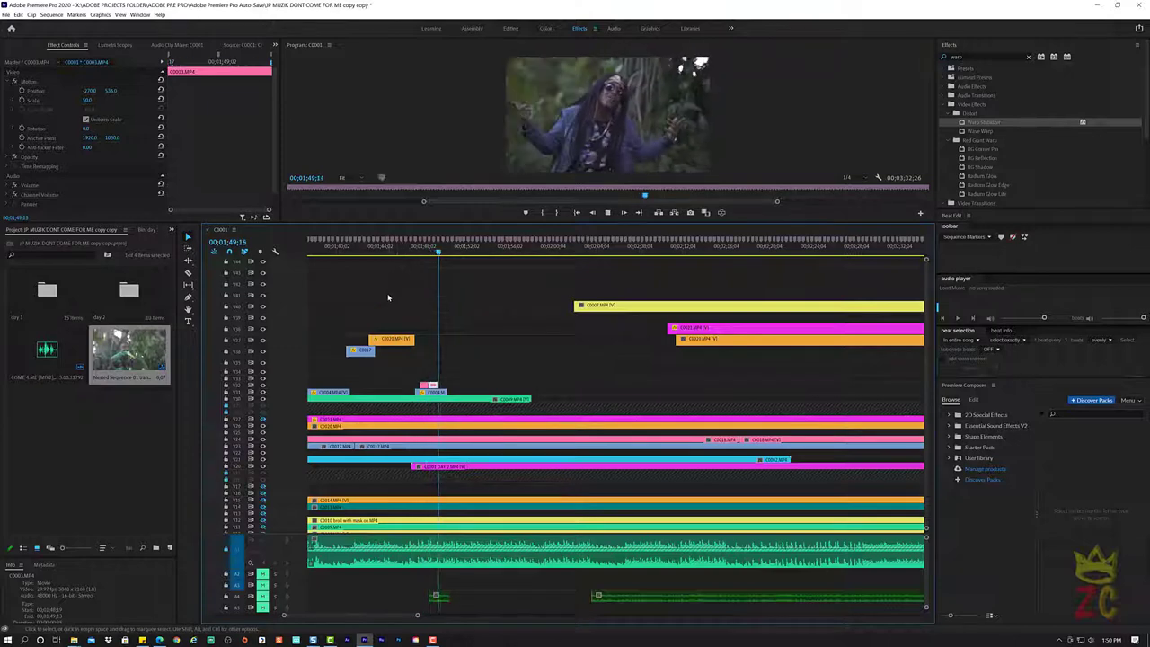
pyautogui.press('space')
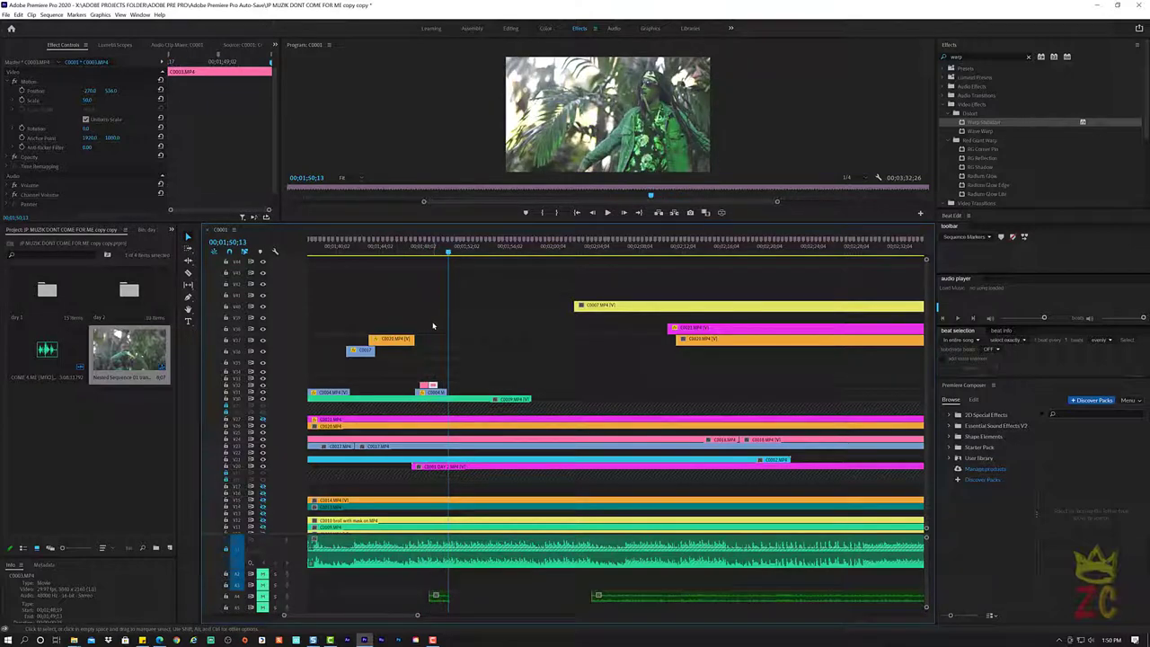
pyautogui.click(416, 255)
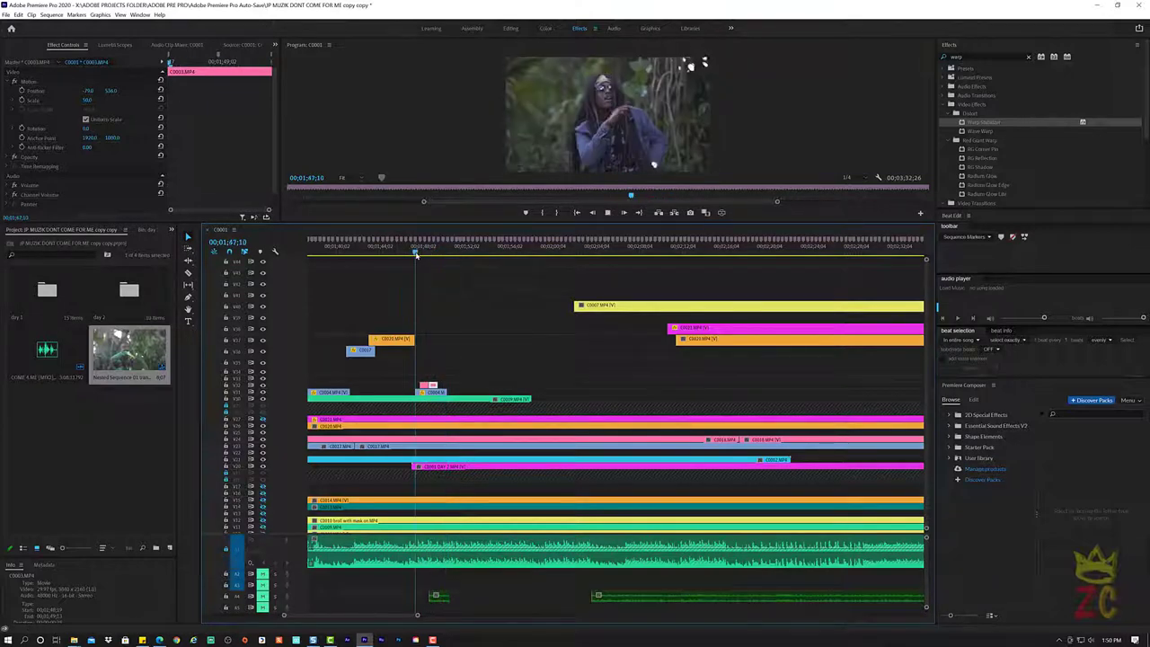
pyautogui.press('space')
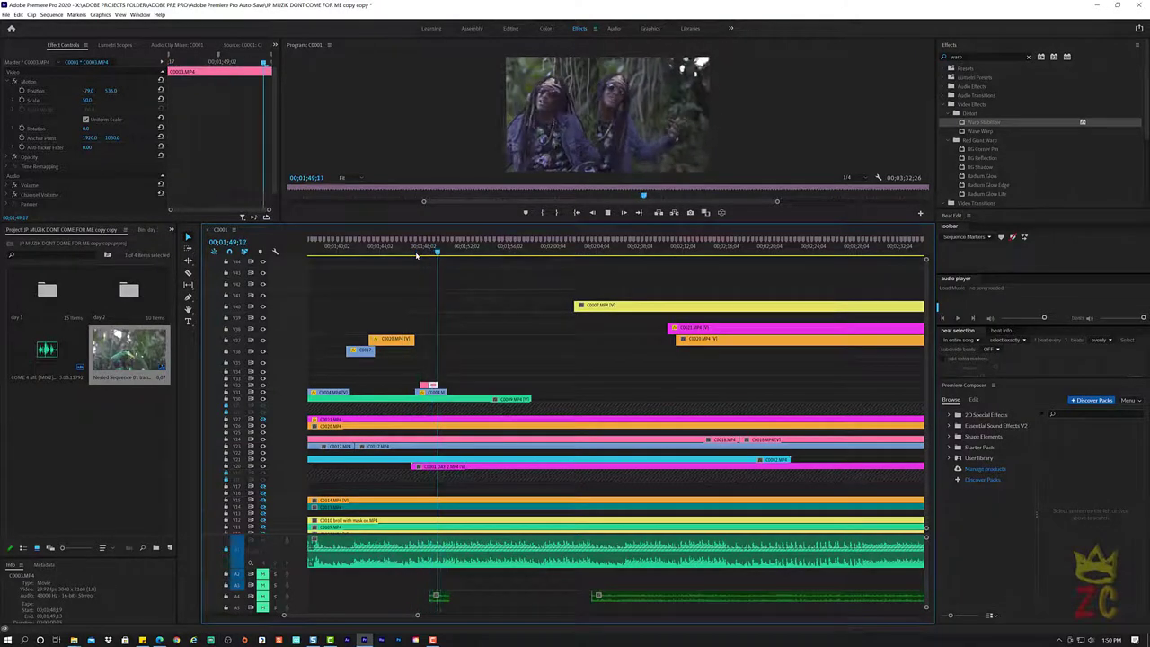
pyautogui.click(426, 255)
pyautogui.click(425, 255)
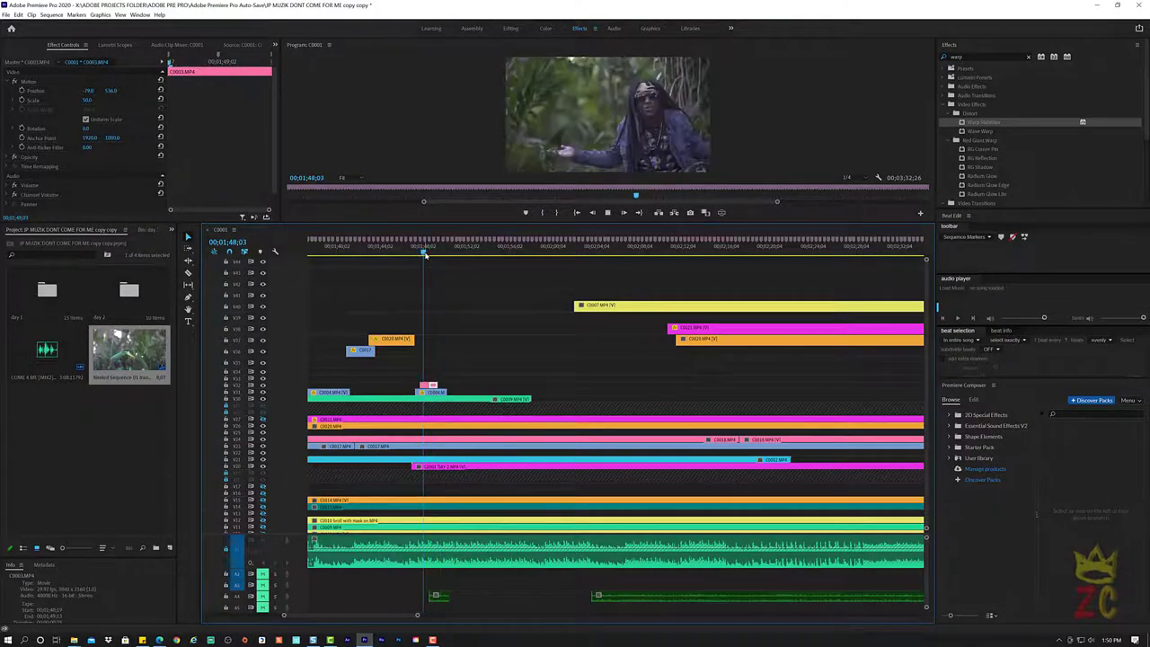
pyautogui.press('space')
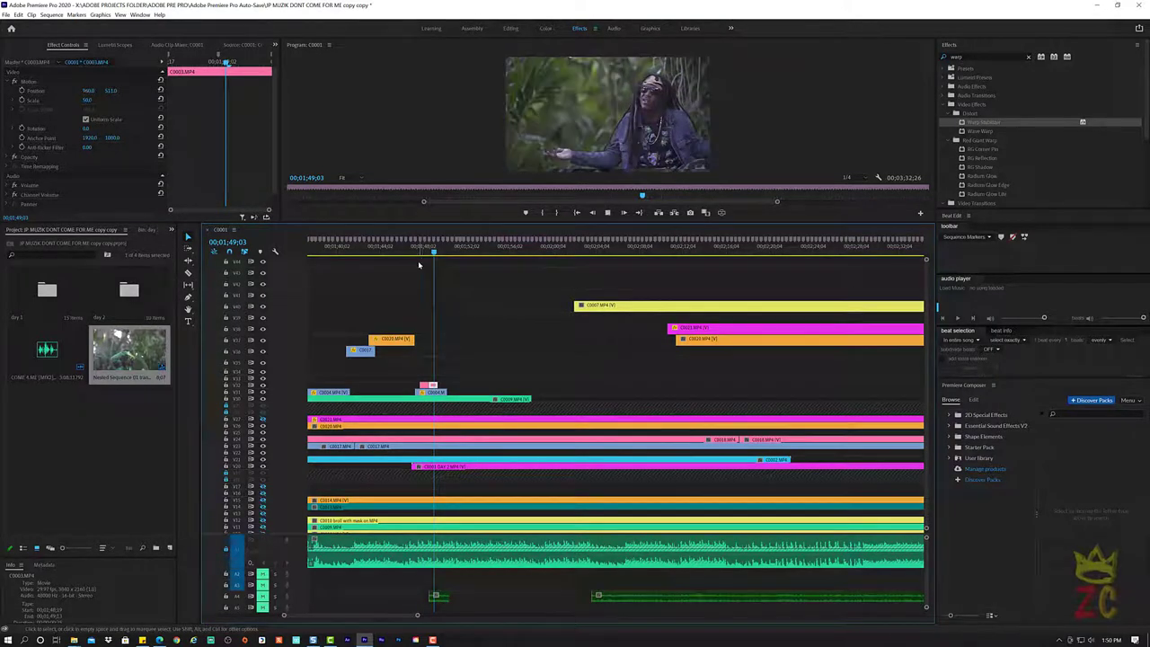
pyautogui.press('space')
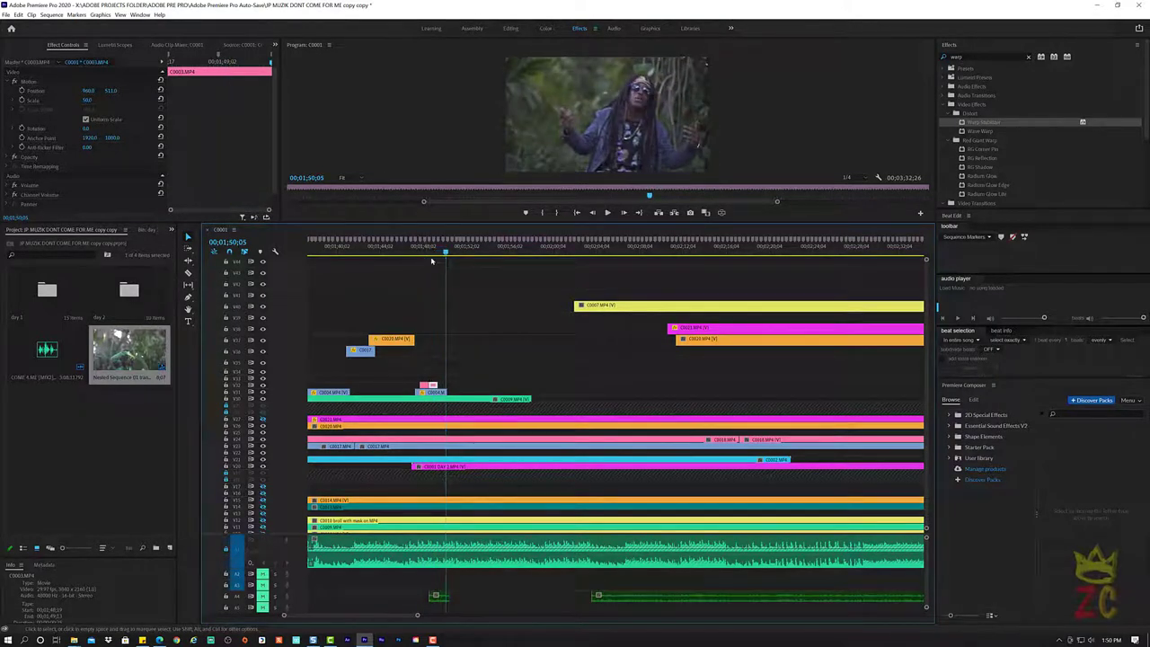
pyautogui.press('j')
pyautogui.press('k')
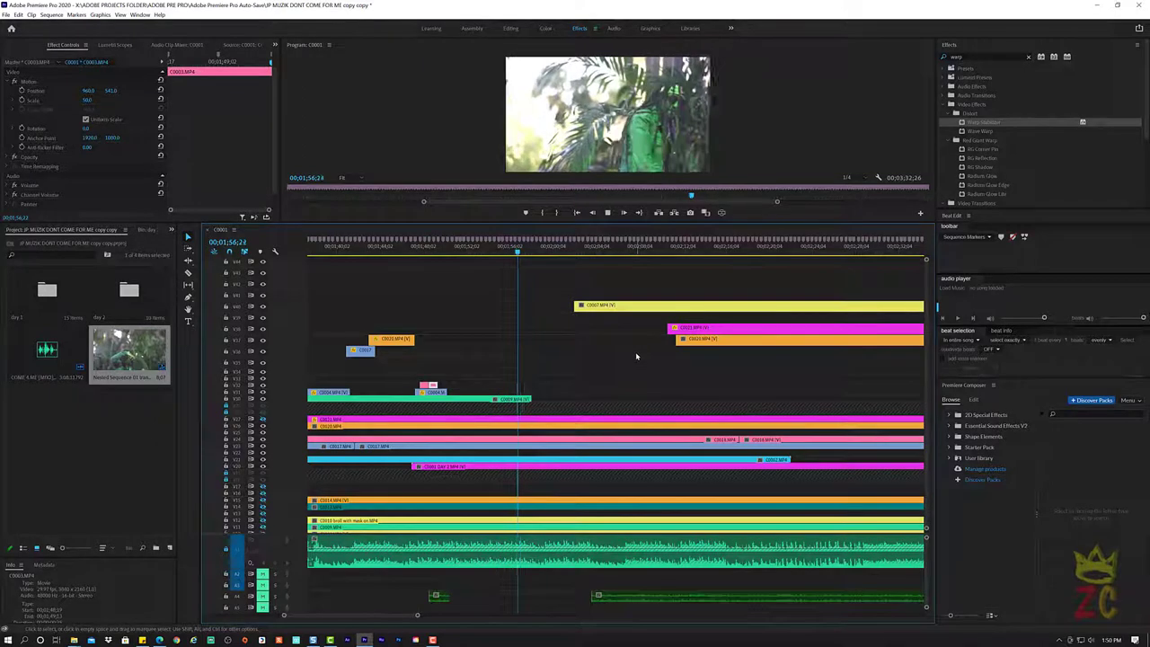
pyautogui.press('space')
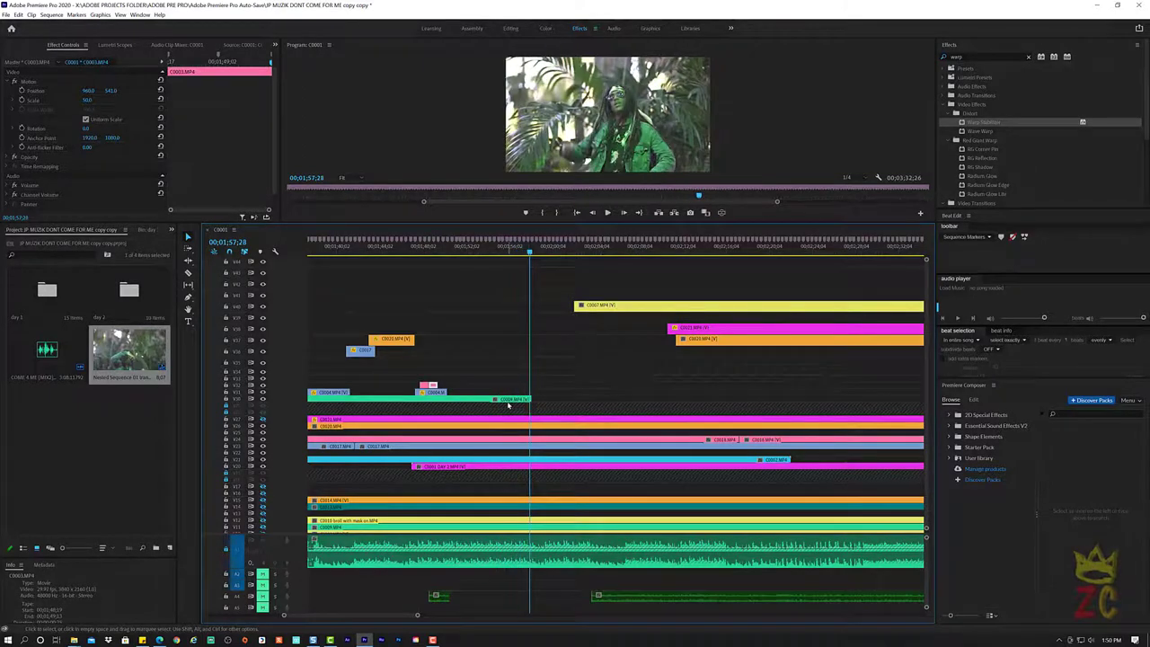
# Select the green C0009 clip, take the Razor, and locate cut points around 01;51–01;52
pyautogui.click(521, 399)
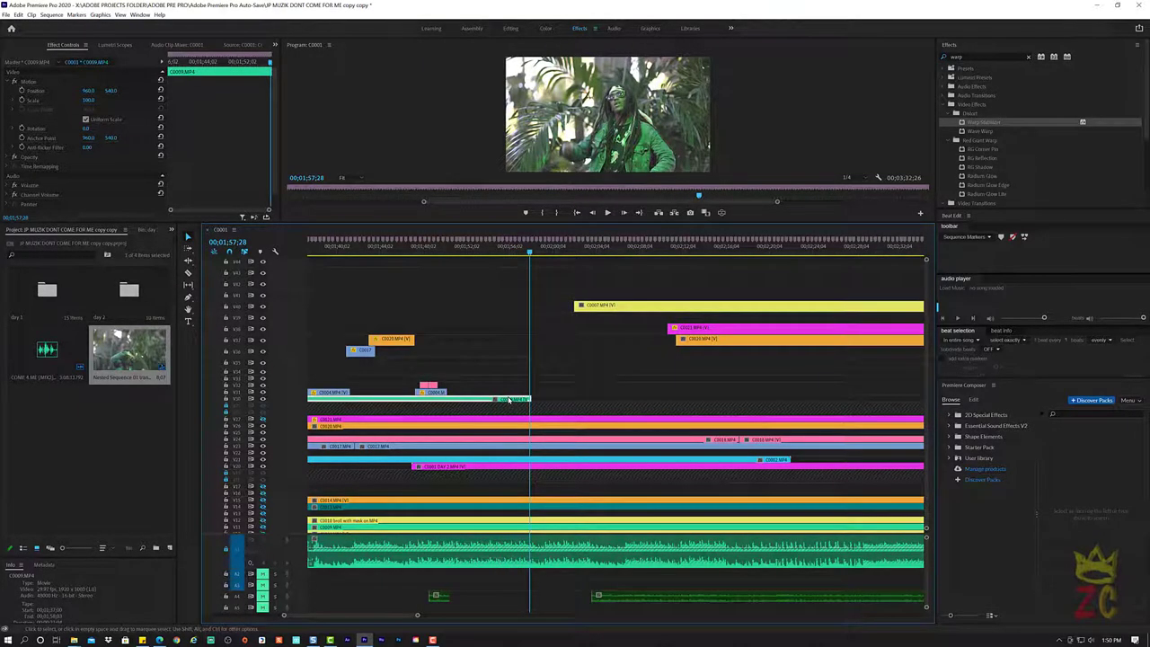
pyautogui.click(465, 252)
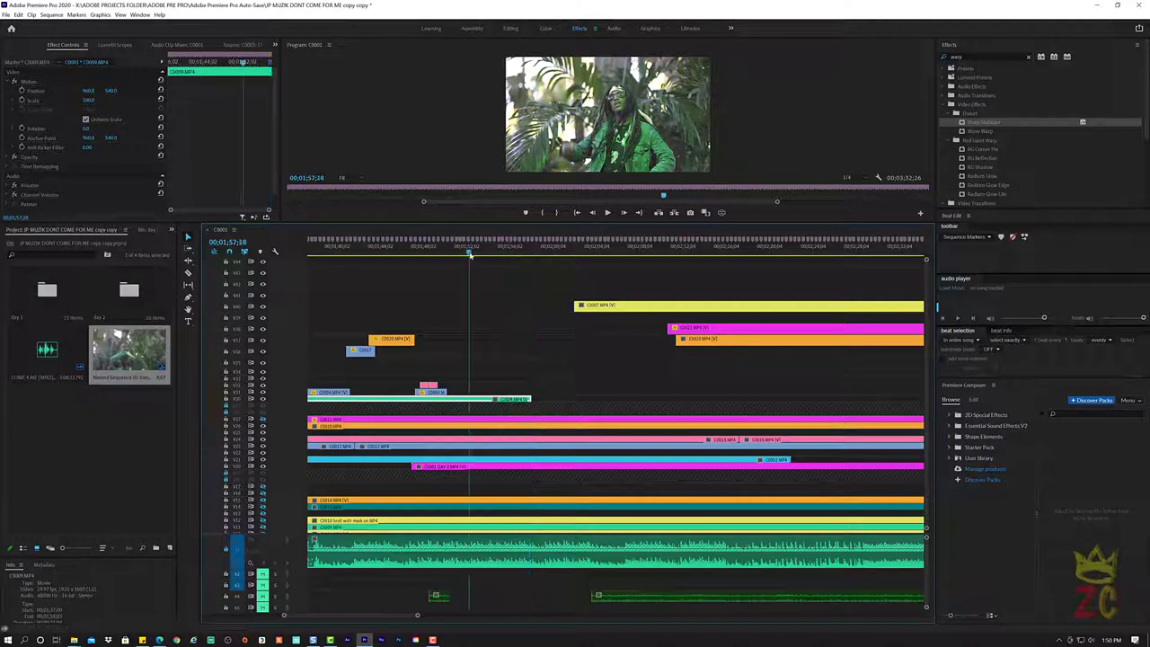
pyautogui.moveTo(465, 252); pyautogui.dragTo(443, 252)
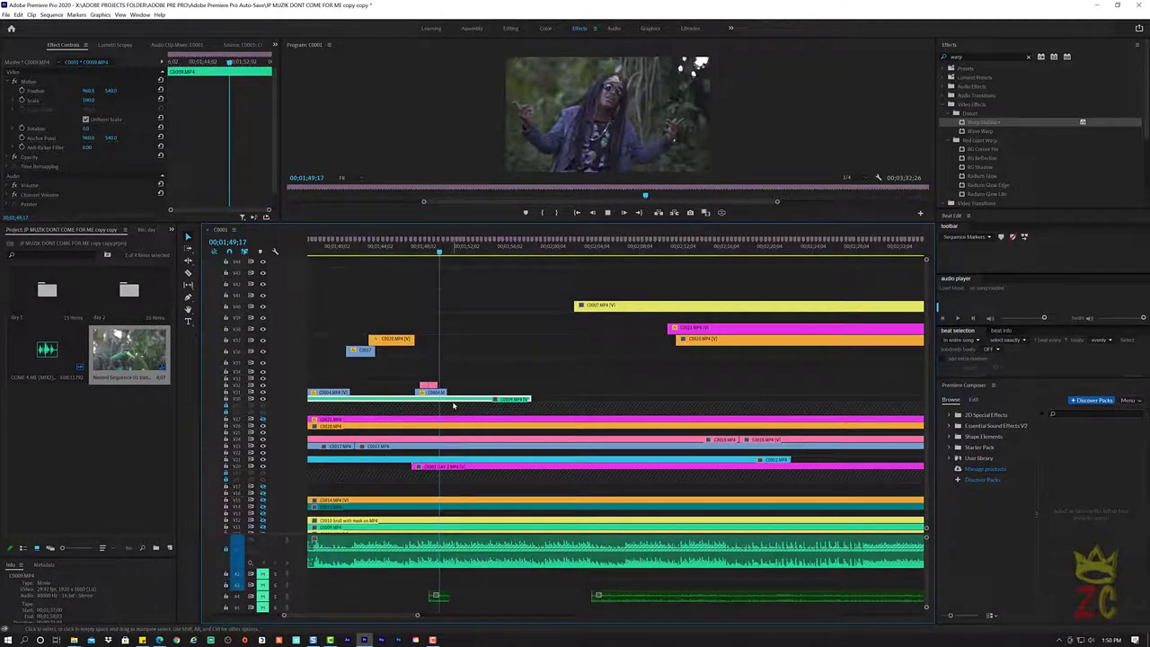
pyautogui.press('c')
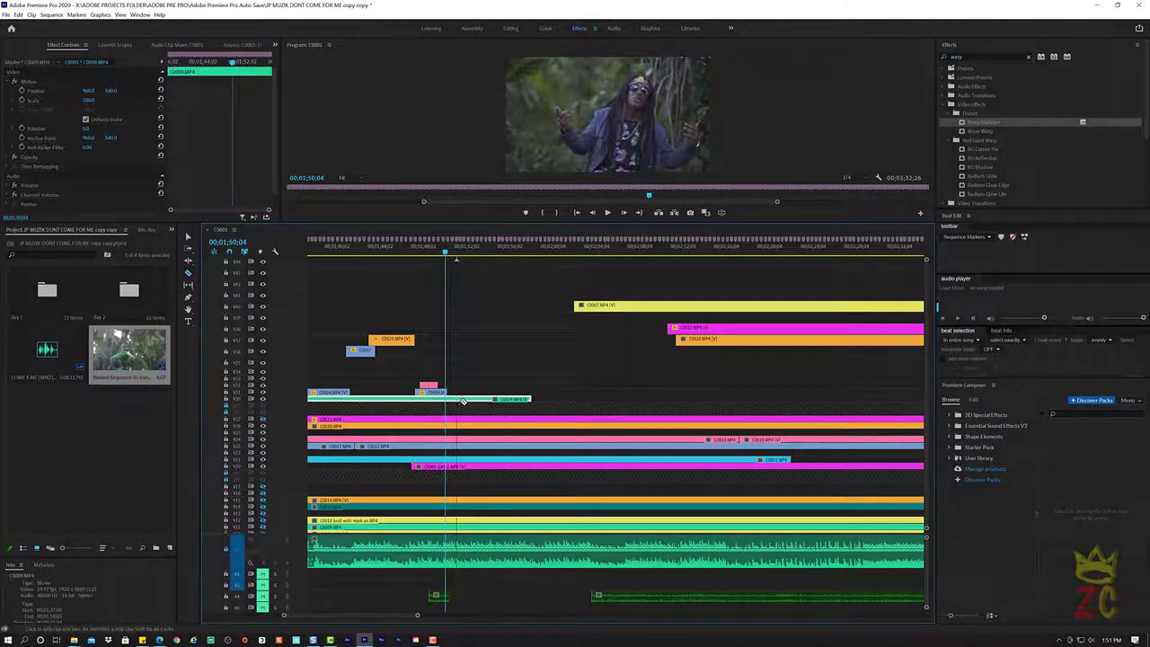
pyautogui.press('space')
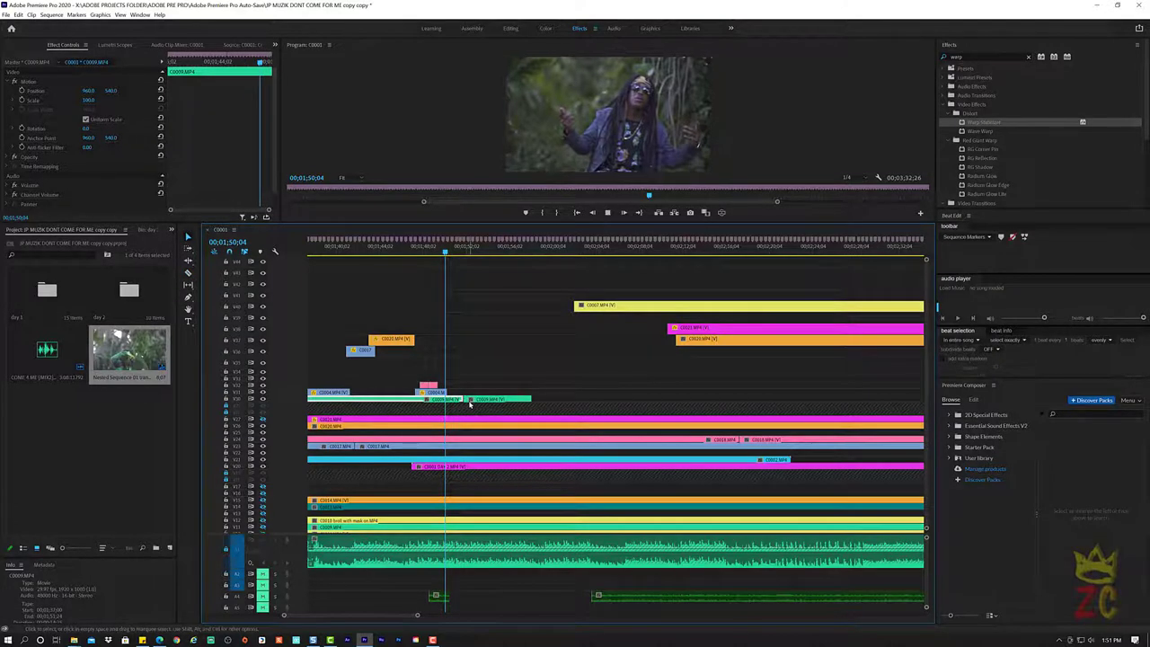
pyautogui.press('space')
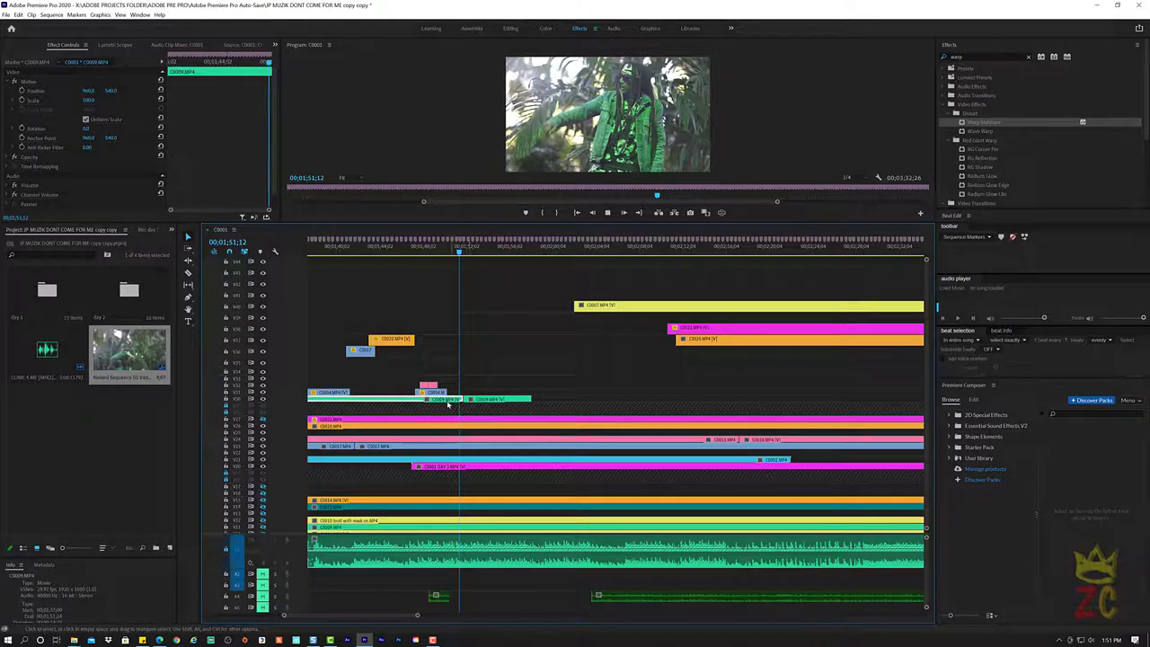
pyautogui.press('space')
pyautogui.press('space')
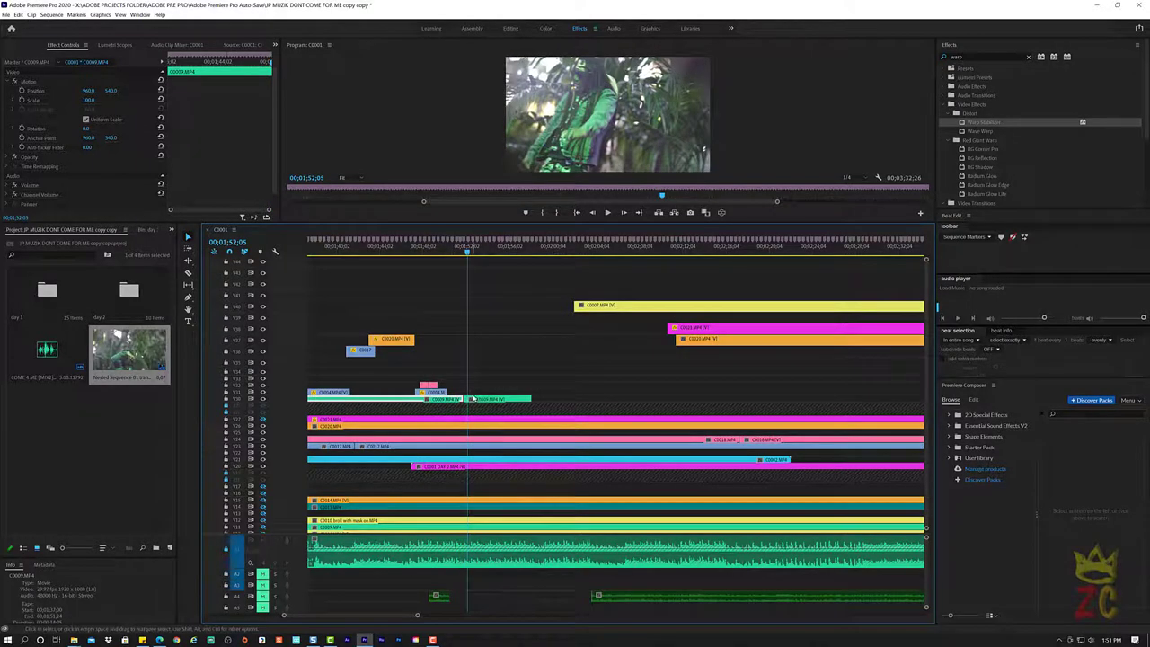
# Scale up and reframe the C0009 piece after the cut, then replay it
pyautogui.click(469, 401)
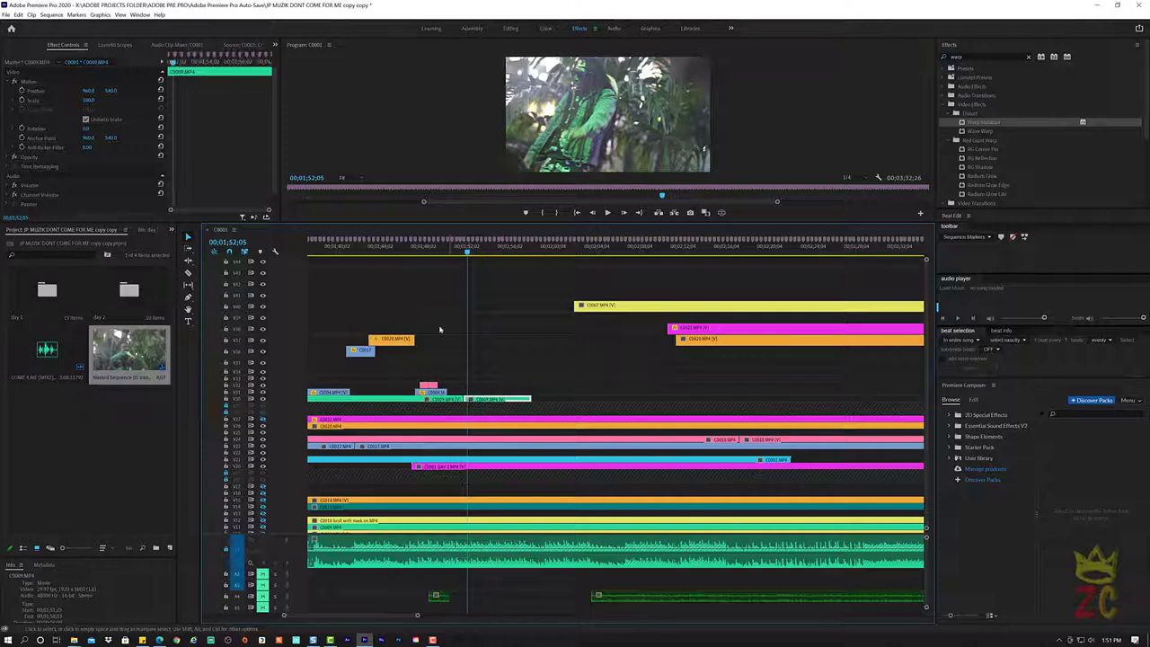
pyautogui.moveTo(88, 100); pyautogui.dragTo(99, 100)
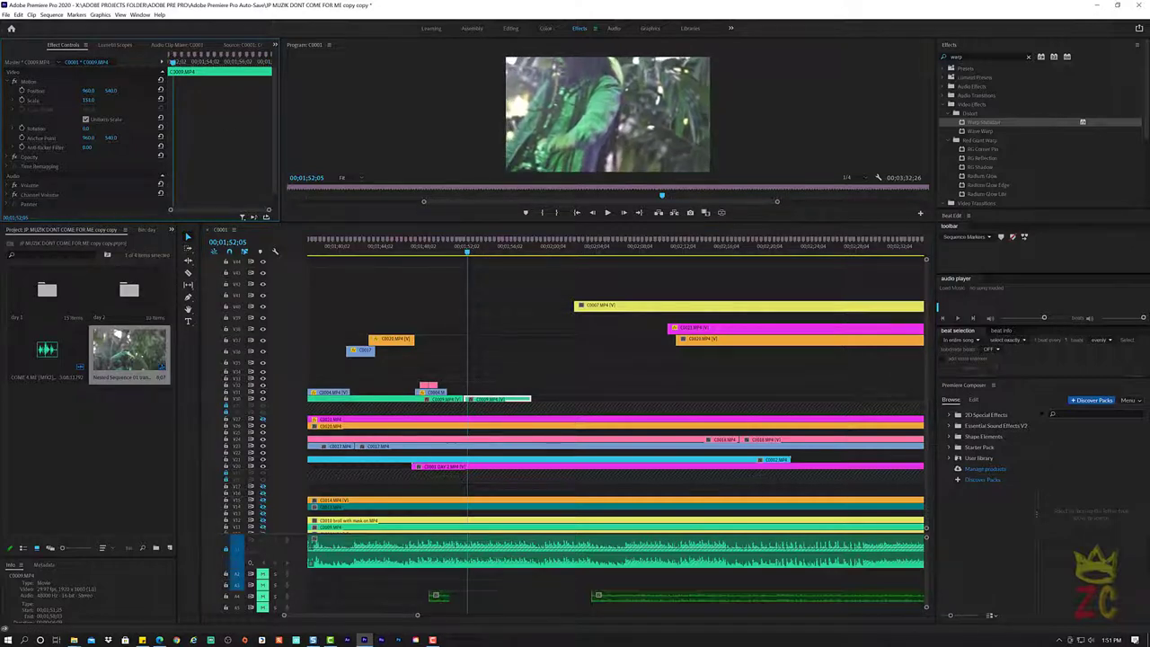
pyautogui.moveTo(114, 91)
pyautogui.mouseDown()
pyautogui.moveTo(87, 91)
pyautogui.moveTo(99, 91)
pyautogui.mouseUp()
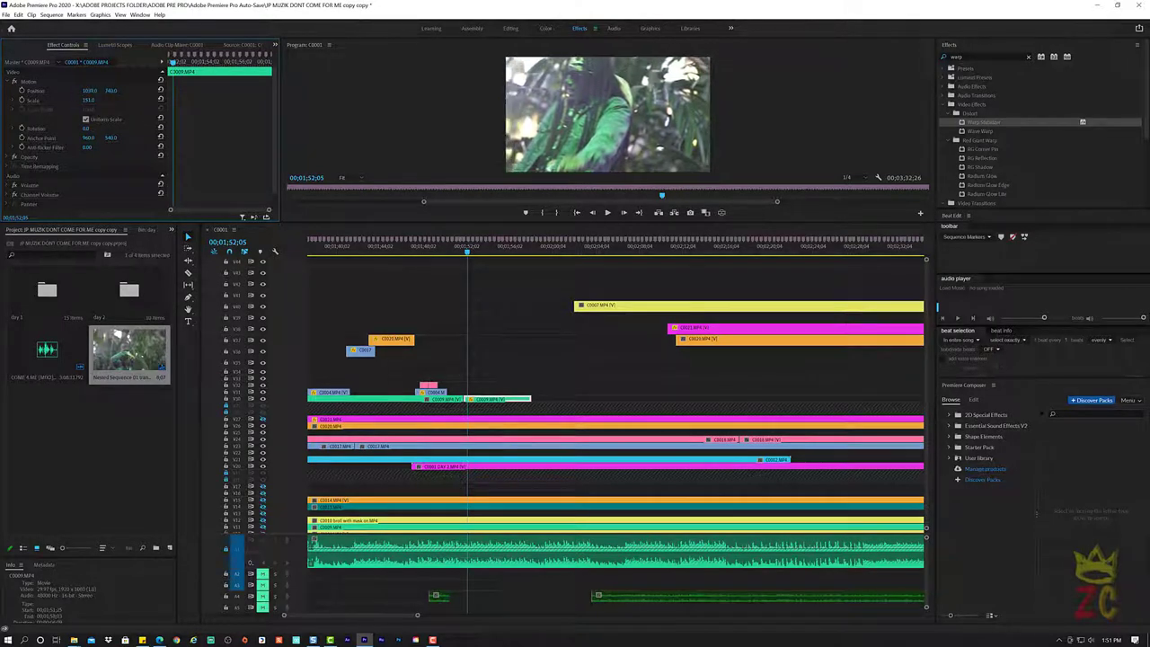
pyautogui.click(452, 253)
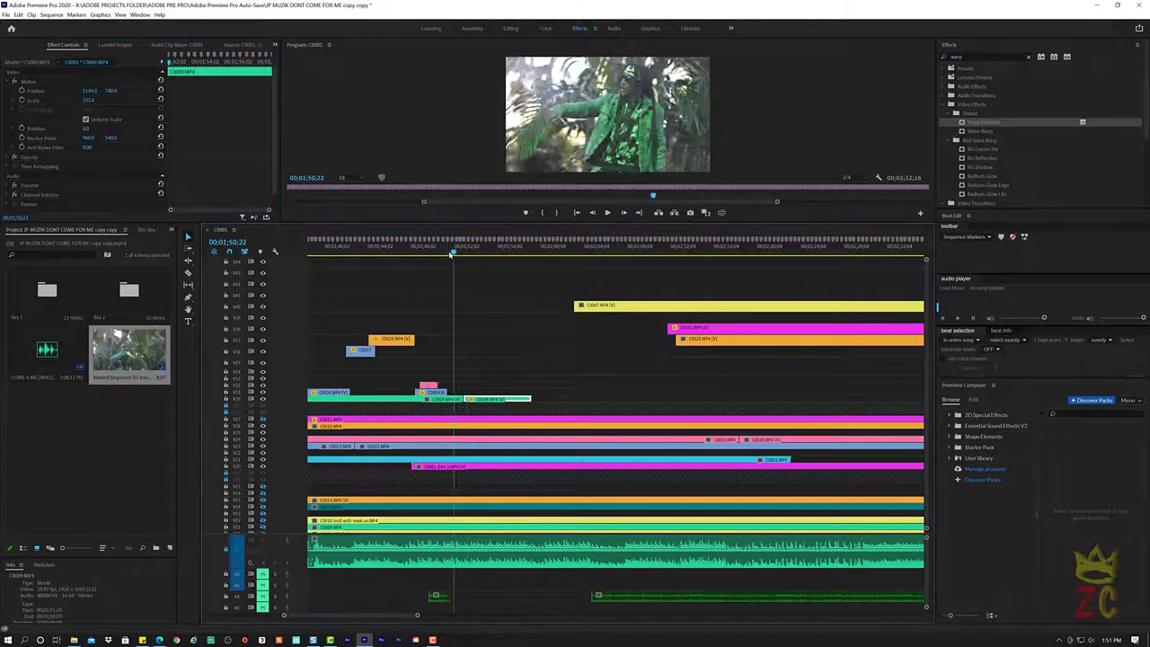
pyautogui.press('space')
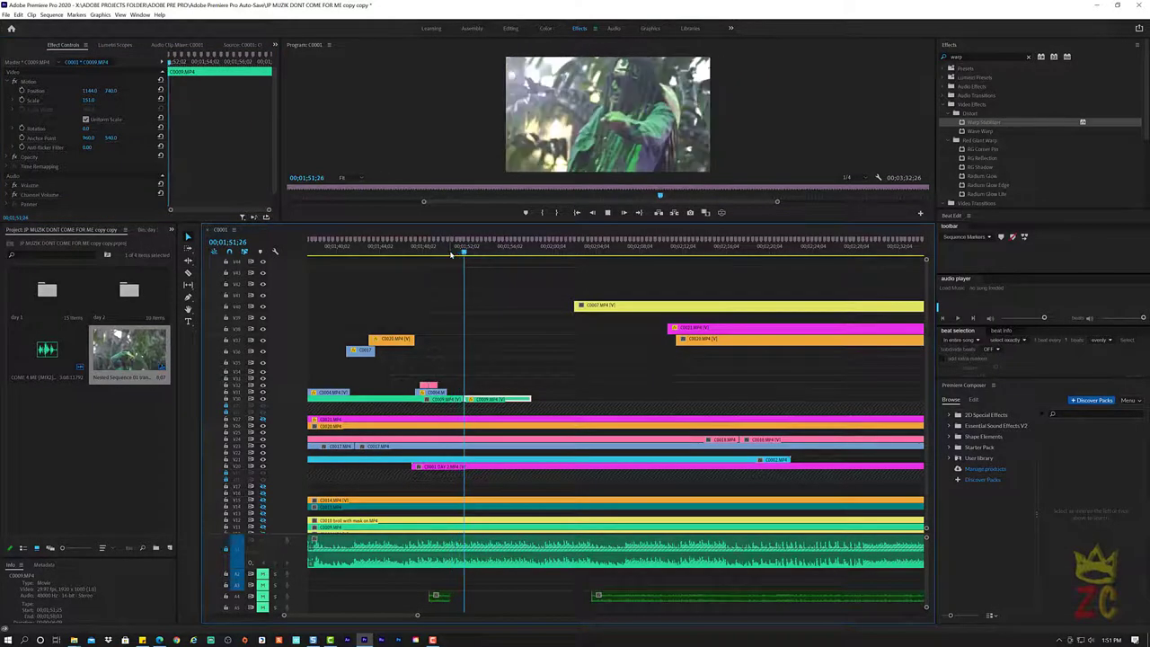
pyautogui.press('space')
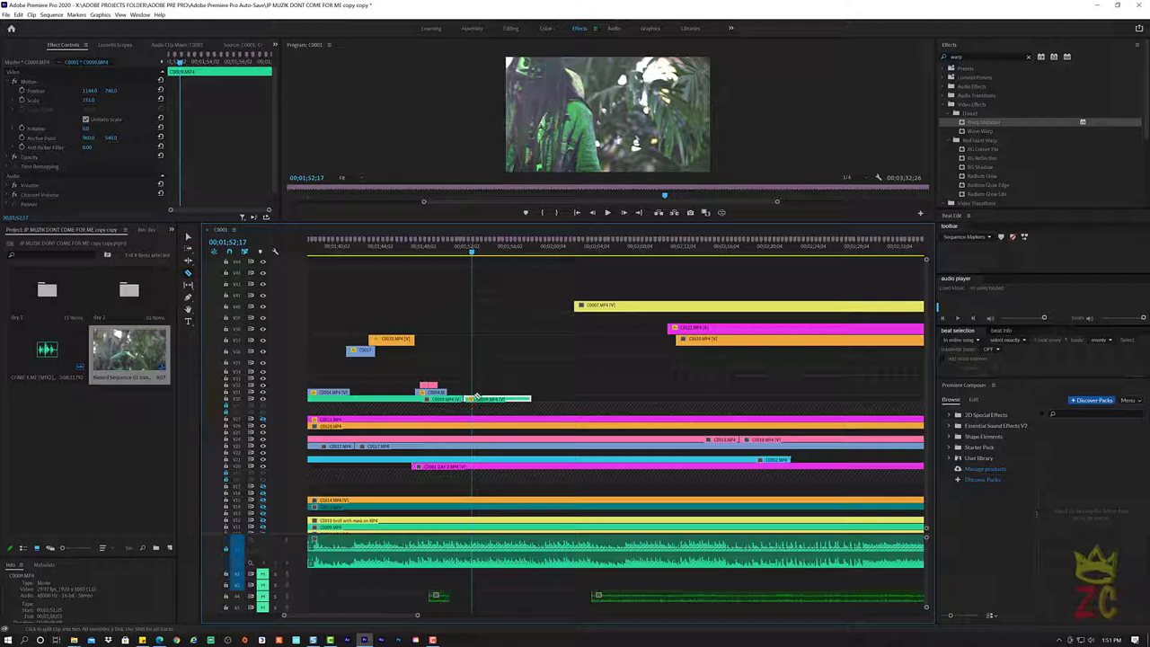
# Cut C0009 again at 01;52;17 and reset the next piece's position to centre
pyautogui.click(474, 398)
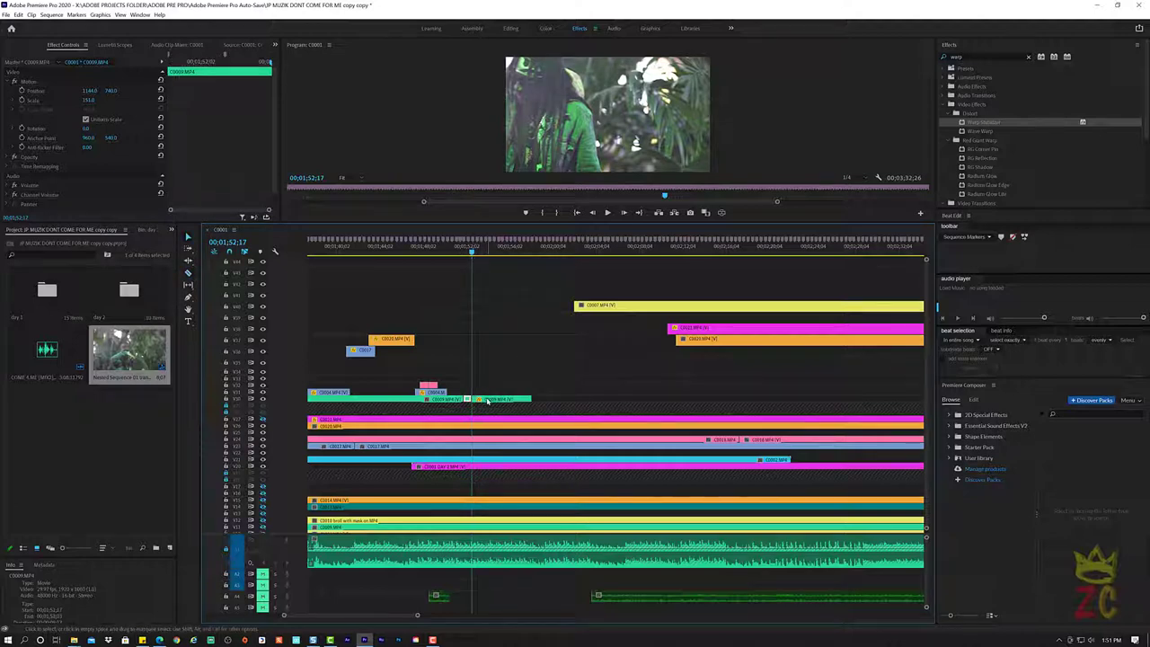
pyautogui.click(487, 400)
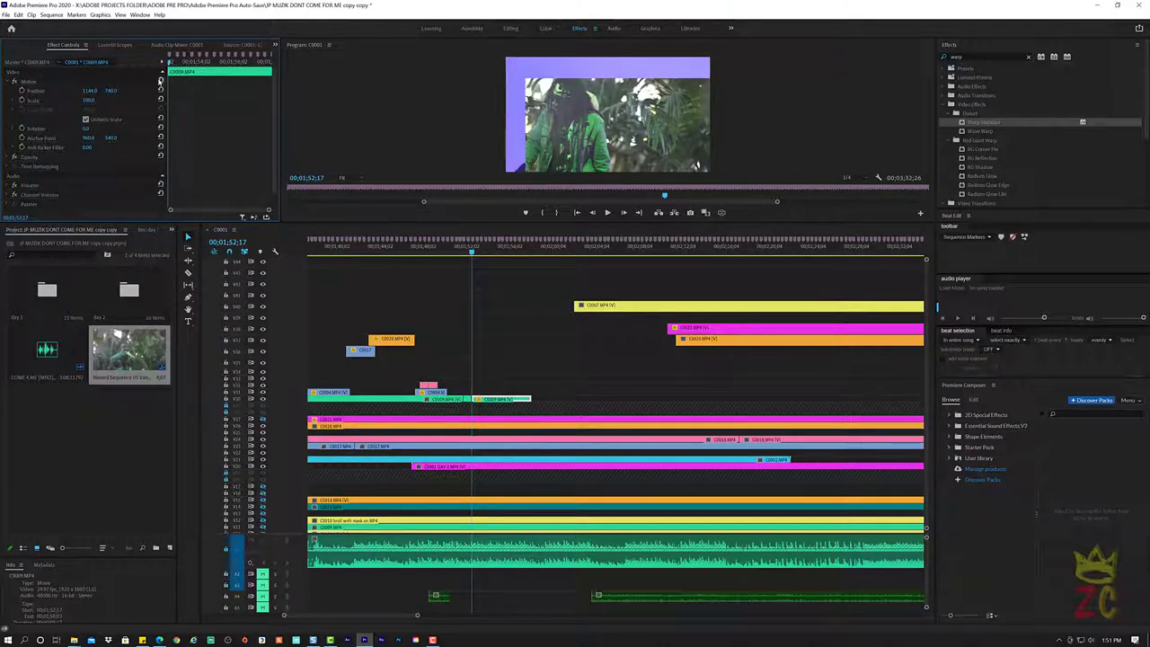
pyautogui.click(161, 90)
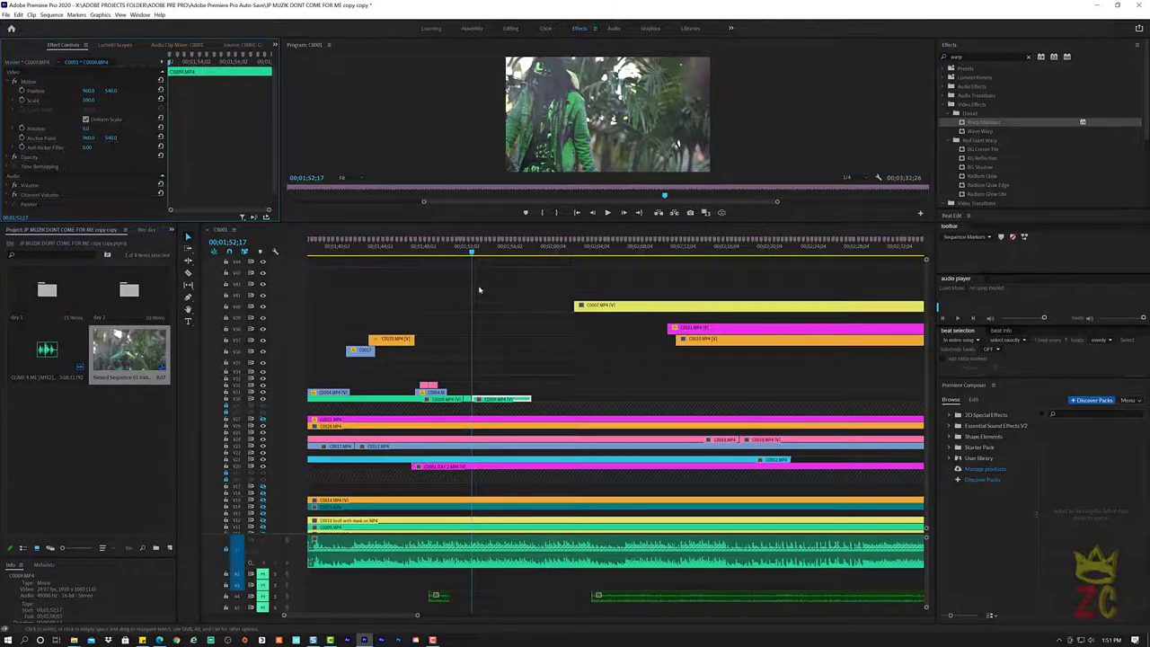
pyautogui.click(450, 254)
pyautogui.press('space')
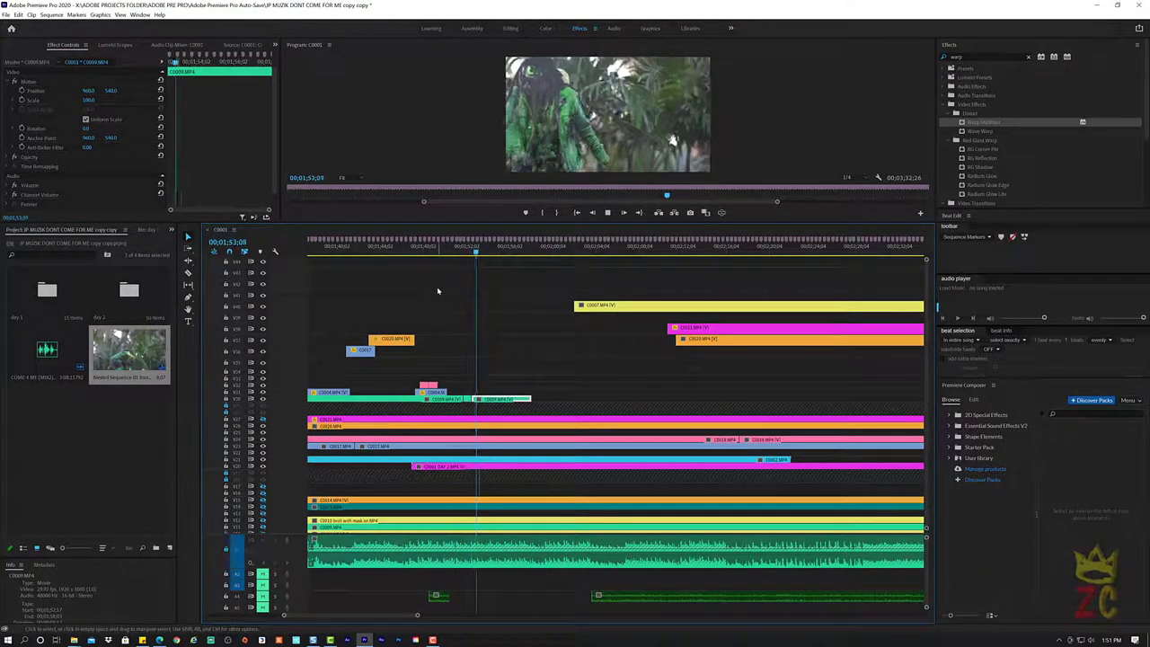
pyautogui.press('space')
# Nudge that C0009 piece slightly later and replay the section to 01;55;08
pyautogui.moveTo(464, 254); pyautogui.dragTo(471, 254)
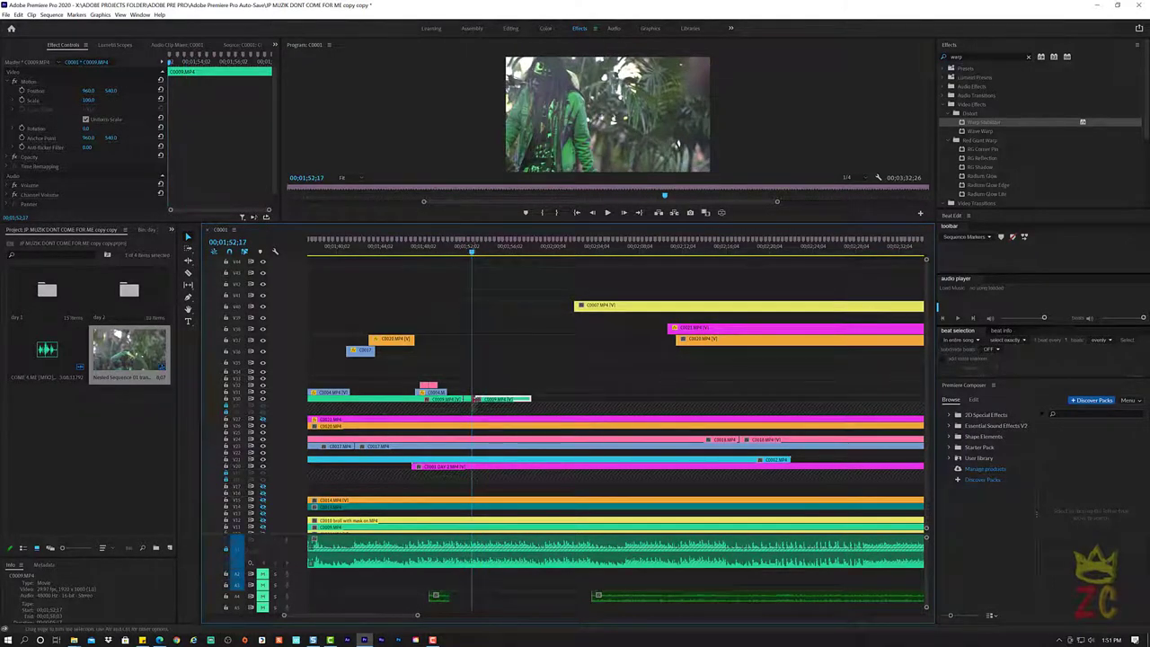
pyautogui.moveTo(490, 398); pyautogui.dragTo(492, 398)
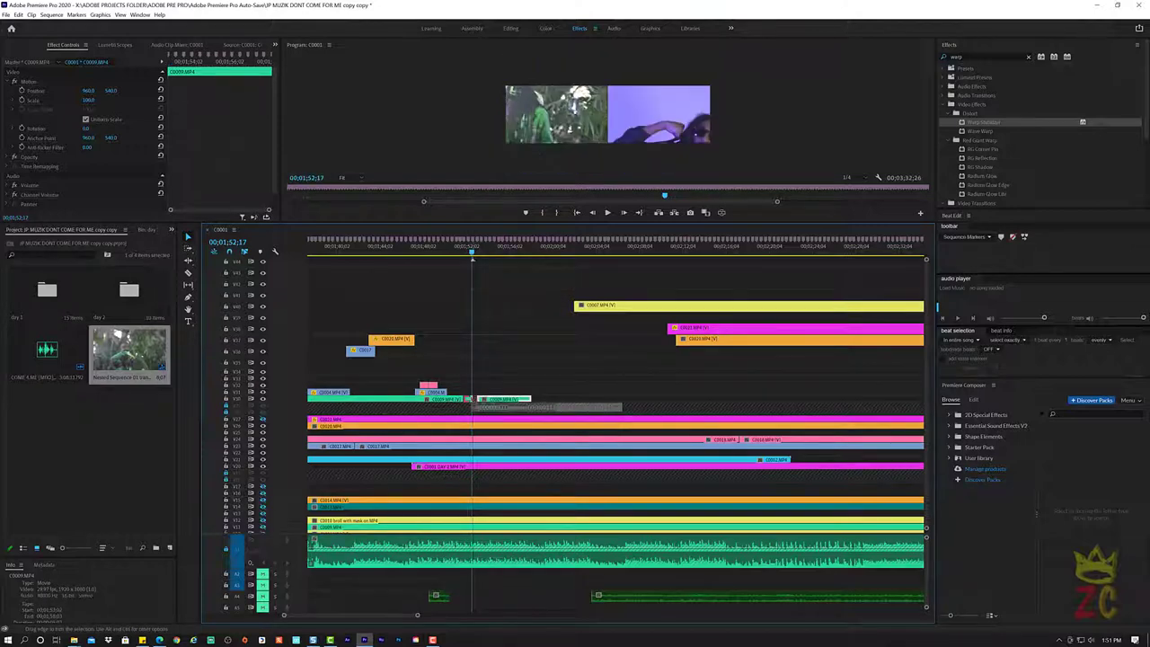
pyautogui.click(441, 255)
pyautogui.press('space')
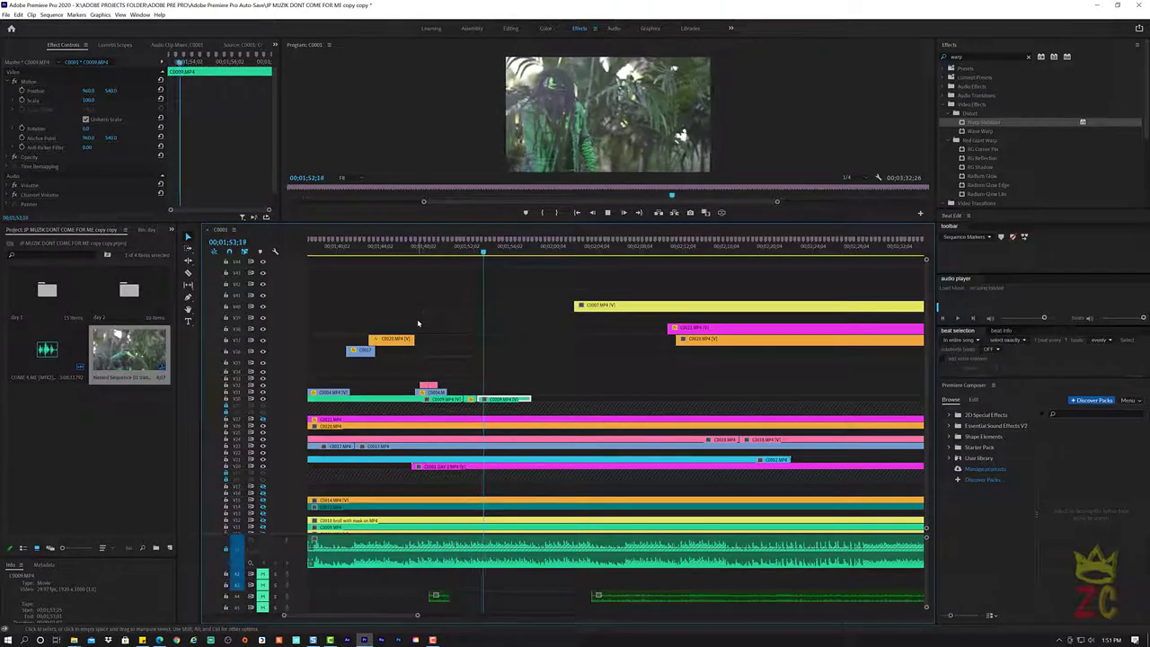
pyautogui.press('space')
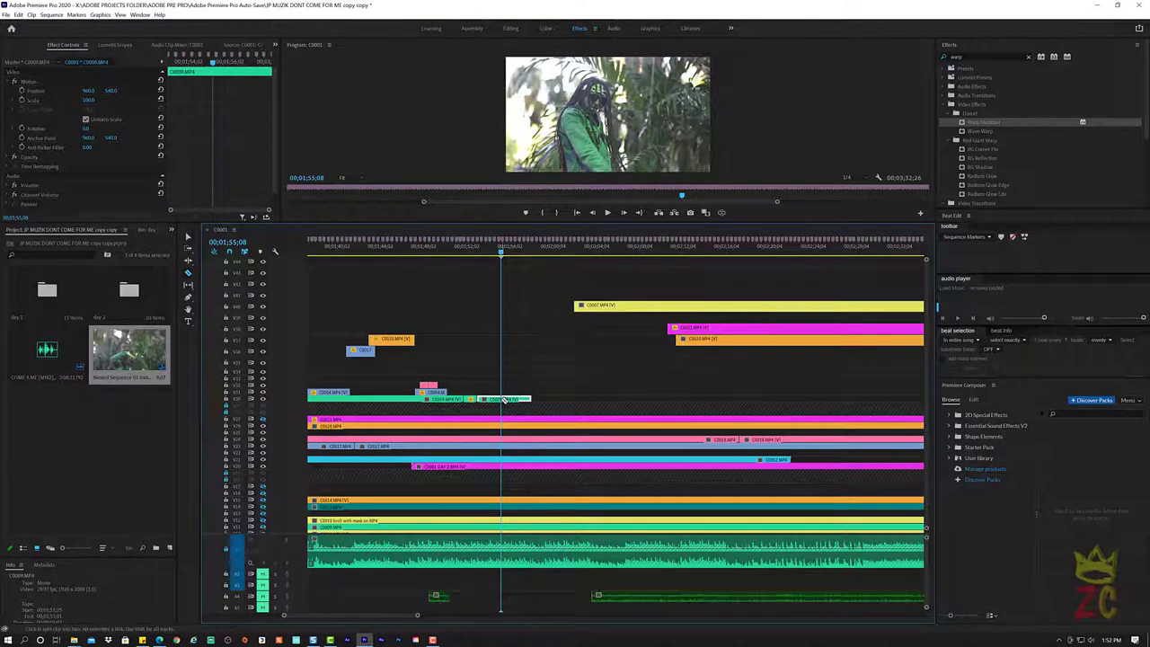
pyautogui.click(507, 401)
pyautogui.click(509, 401)
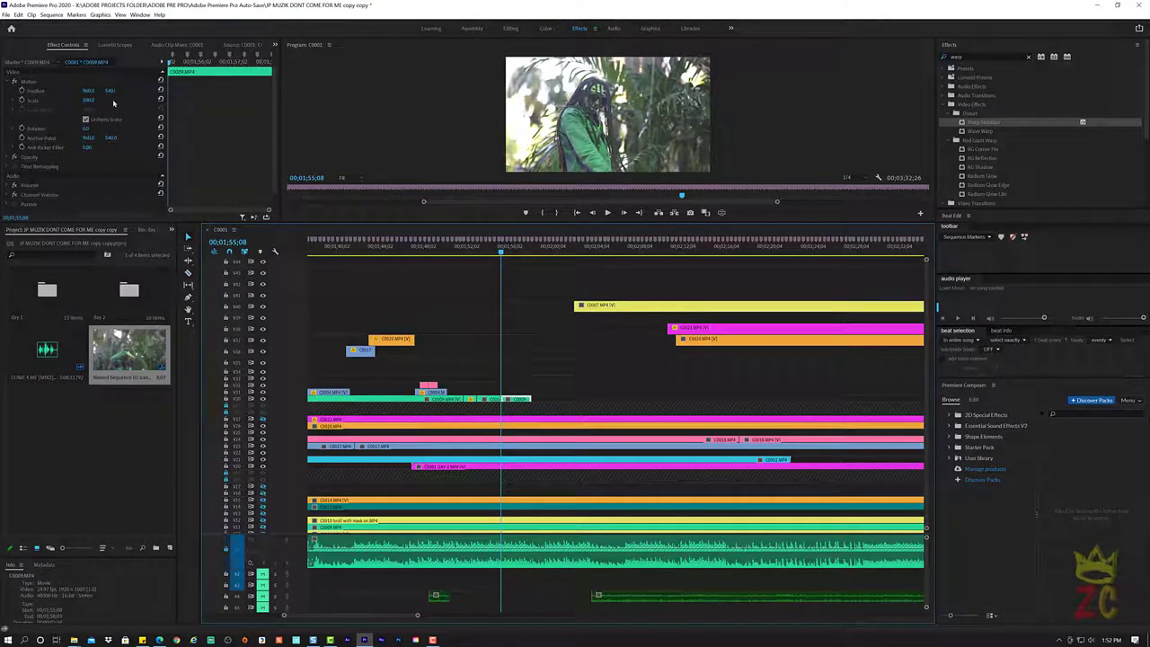
pyautogui.moveTo(96, 103); pyautogui.dragTo(121, 103)
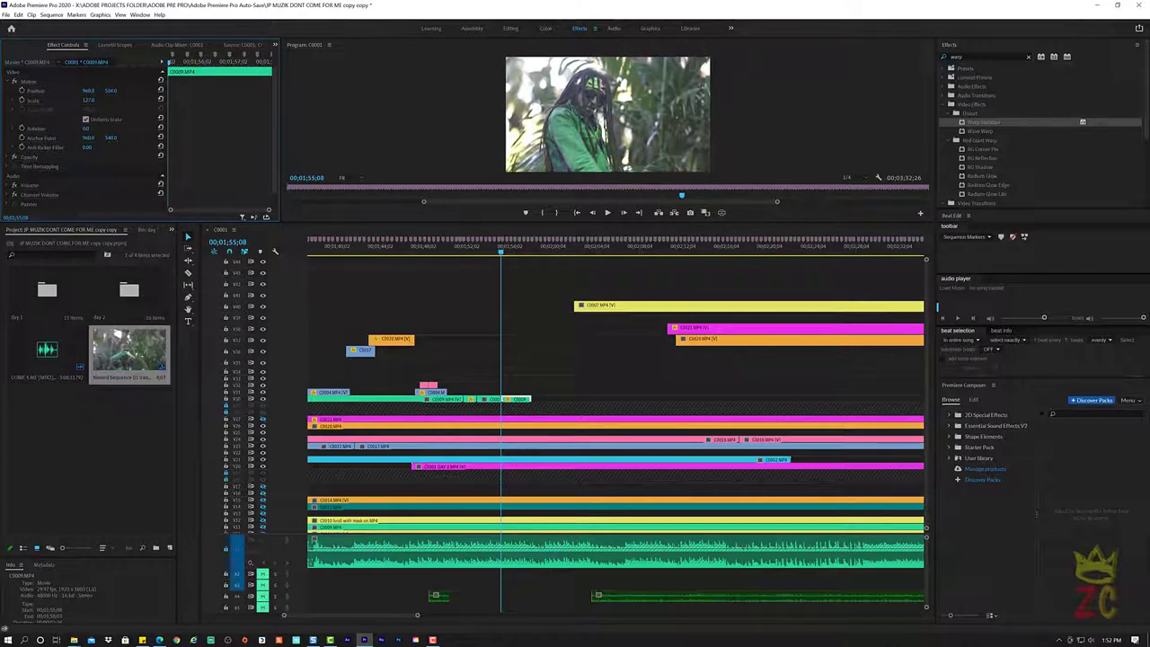
pyautogui.moveTo(90, 90); pyautogui.dragTo(121, 91)
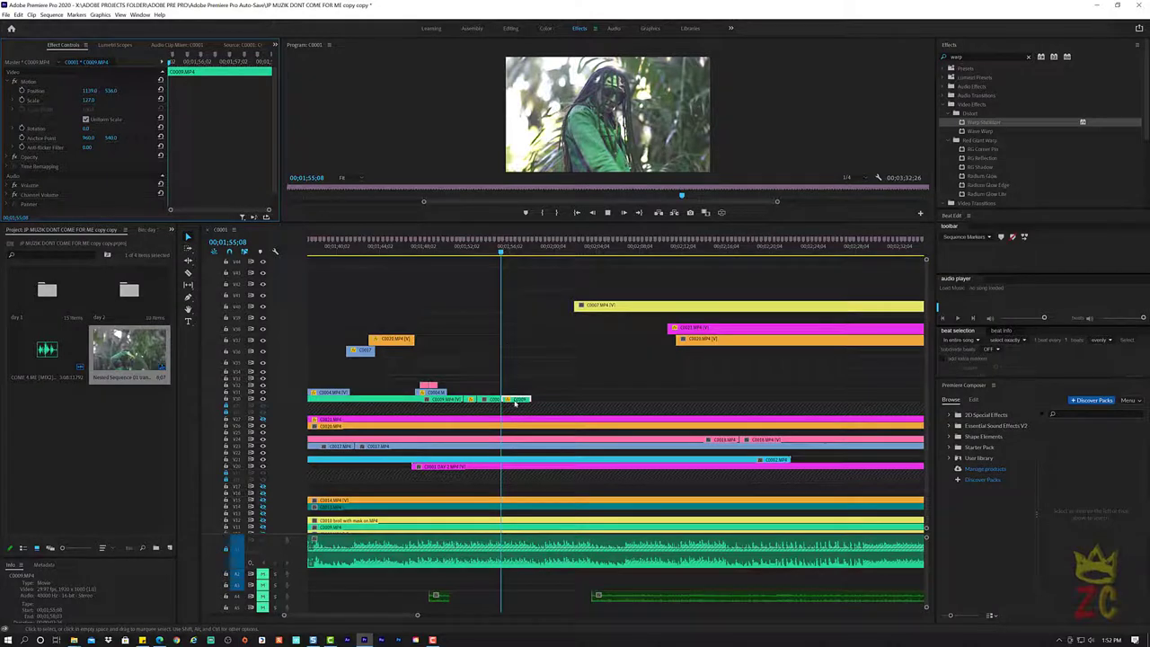
pyautogui.press('space')
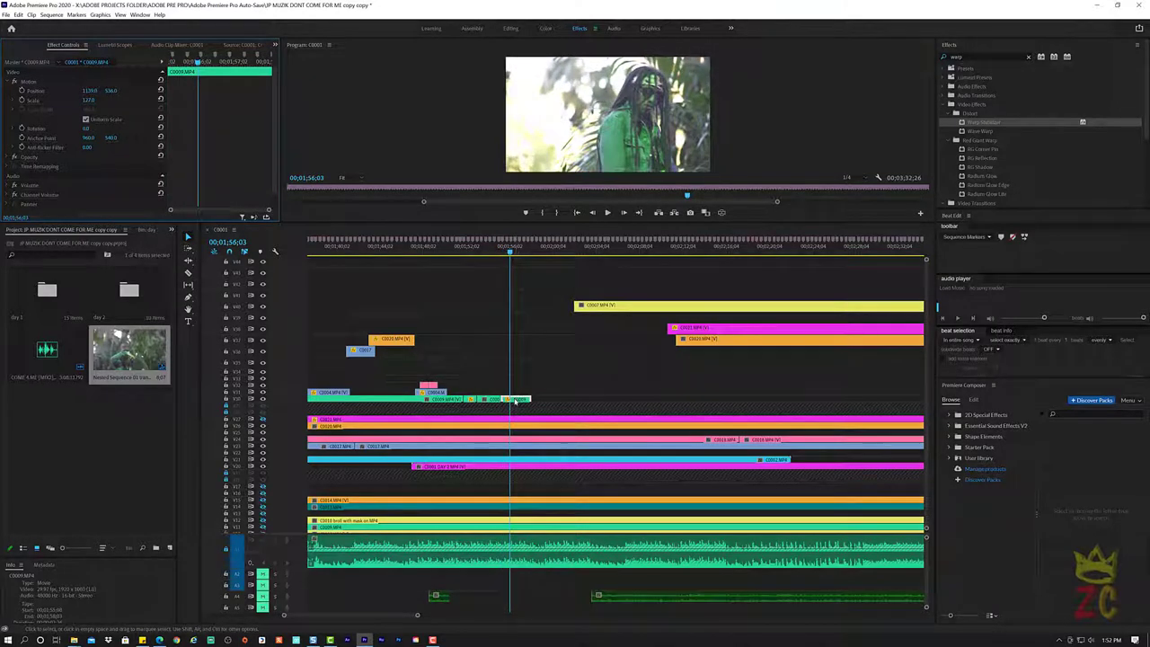
pyautogui.moveTo(516, 401); pyautogui.dragTo(522, 398)
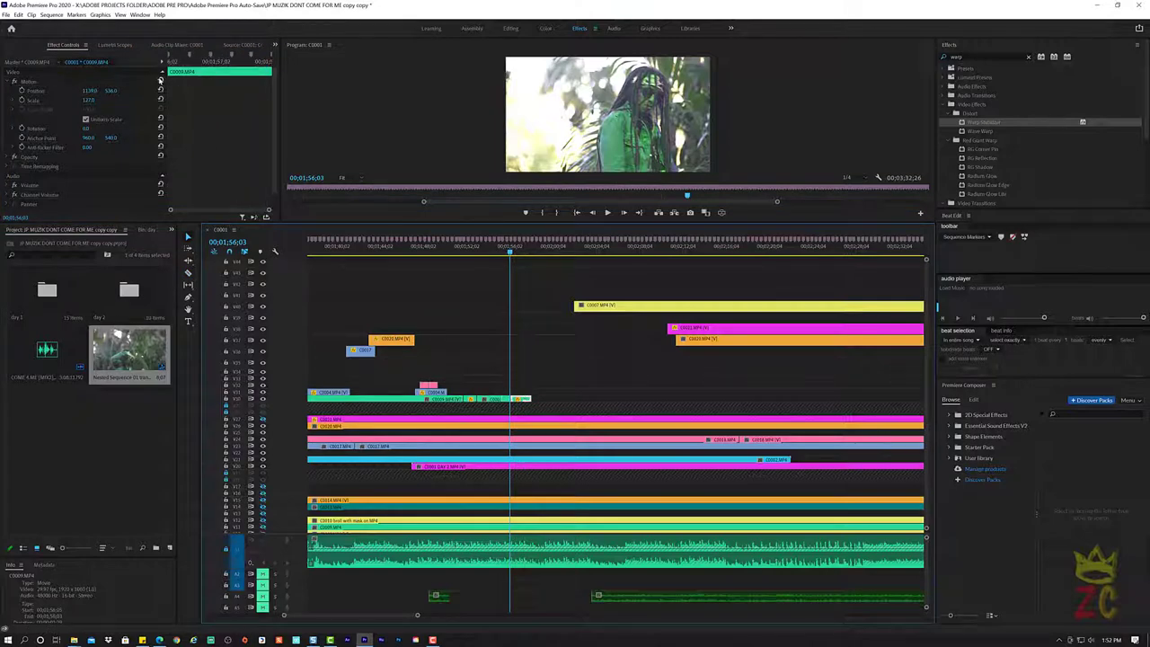
pyautogui.click(160, 80)
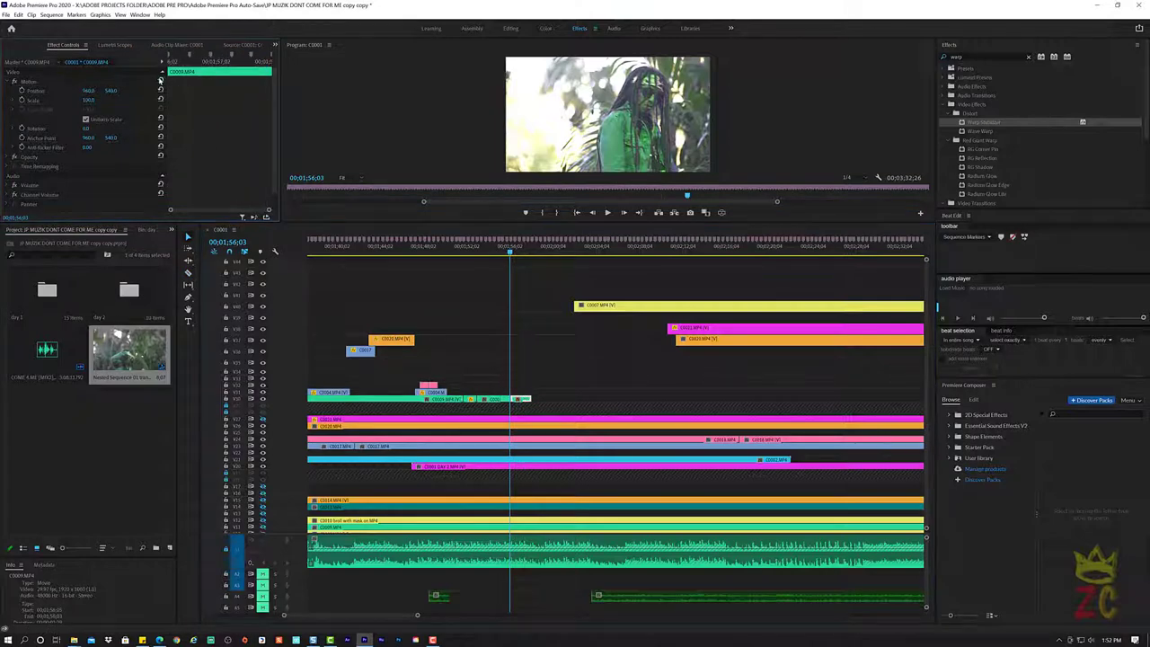
pyautogui.click(501, 251)
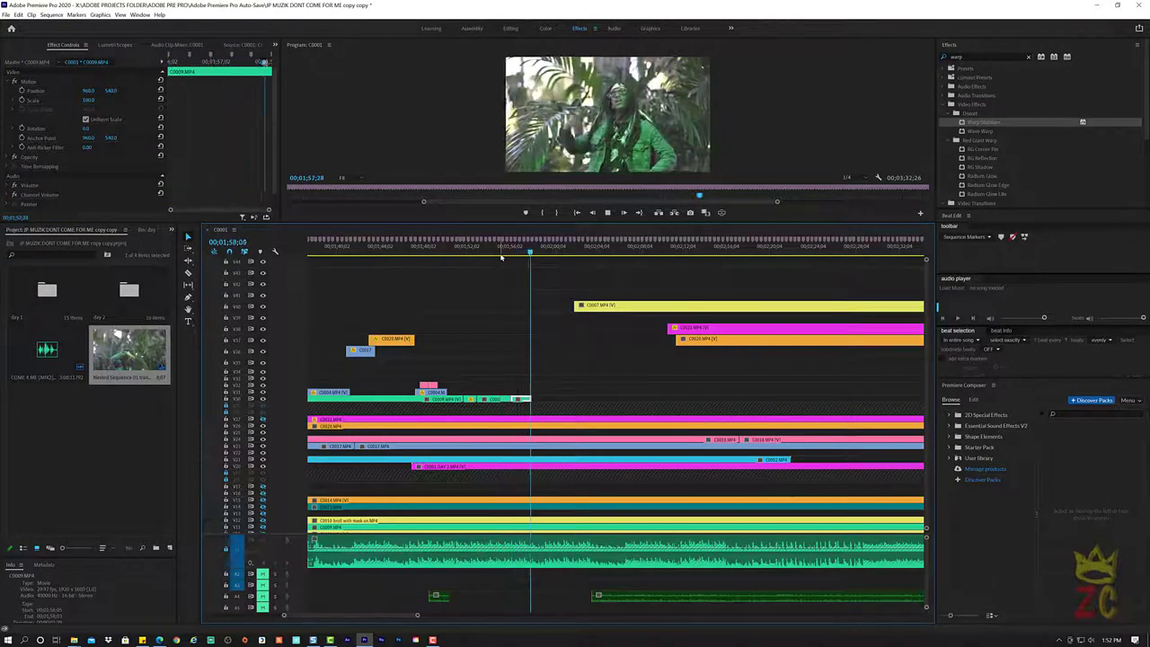
pyautogui.press('space')
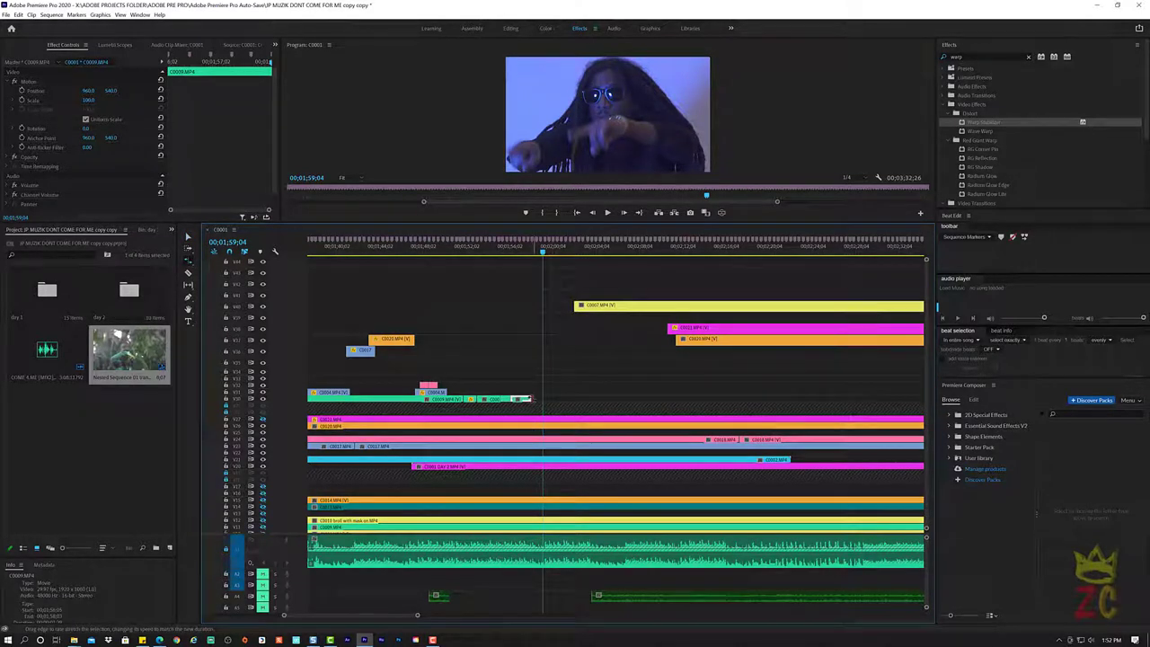
pyautogui.click(492, 250)
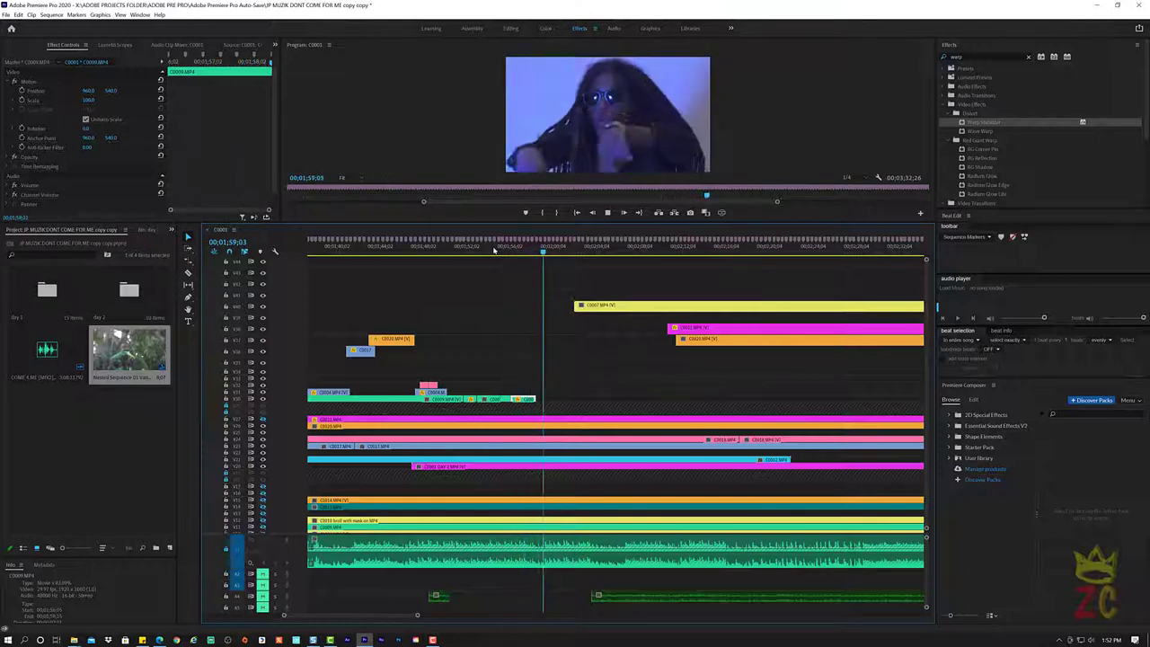
pyautogui.press('space')
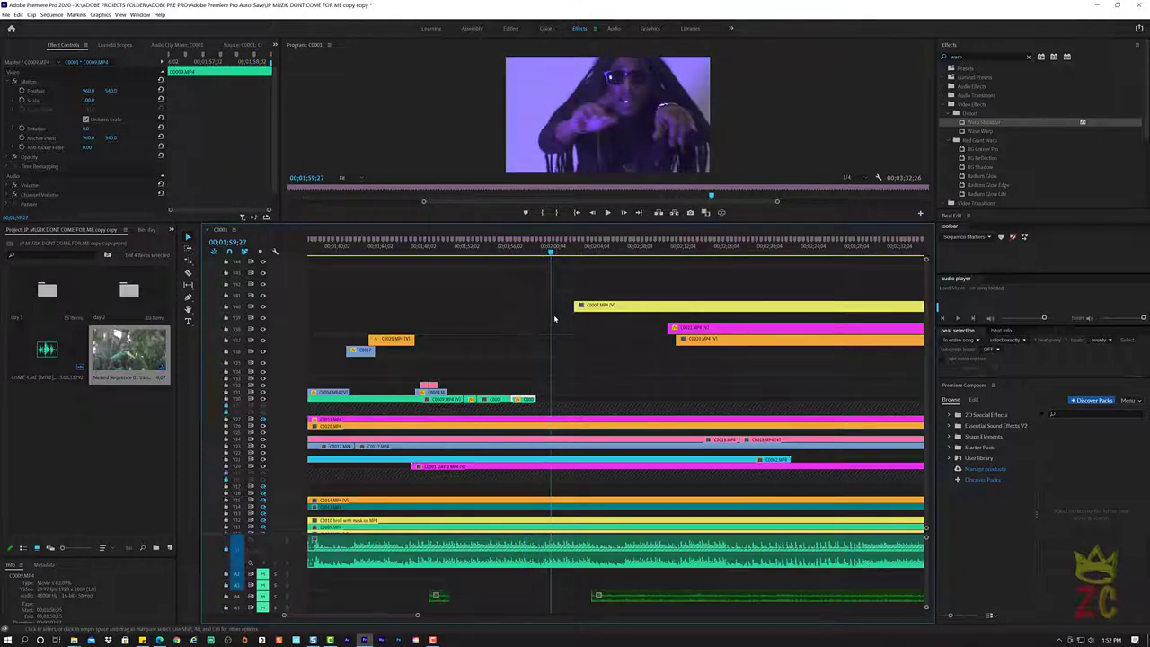
pyautogui.press('space')
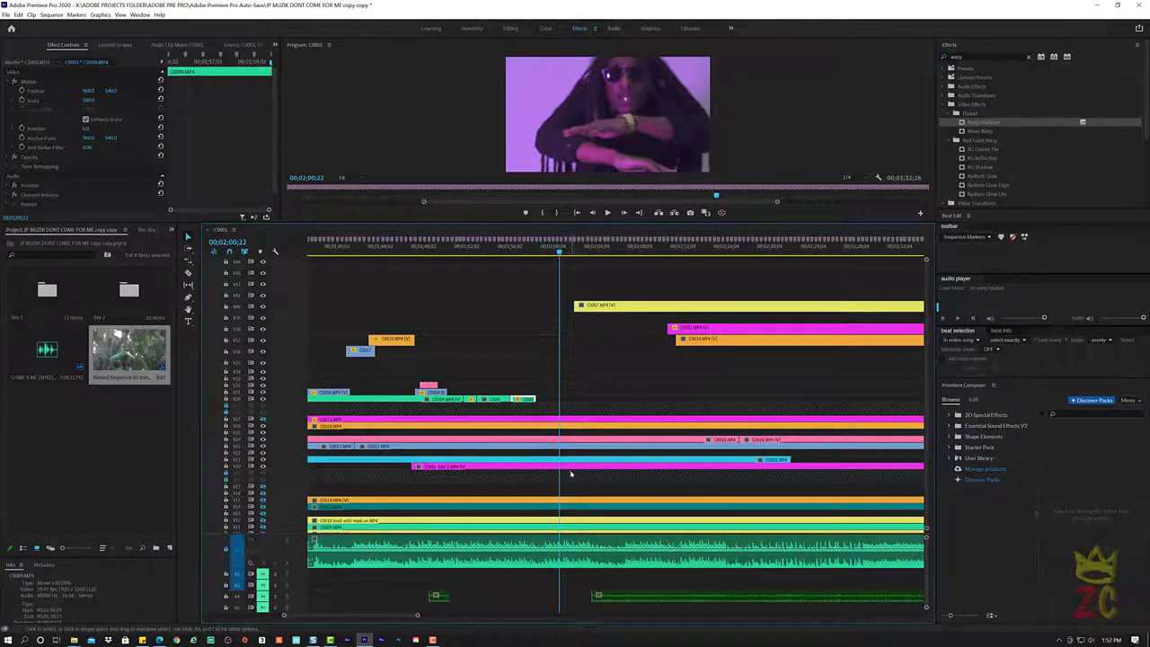
pyautogui.press('space')
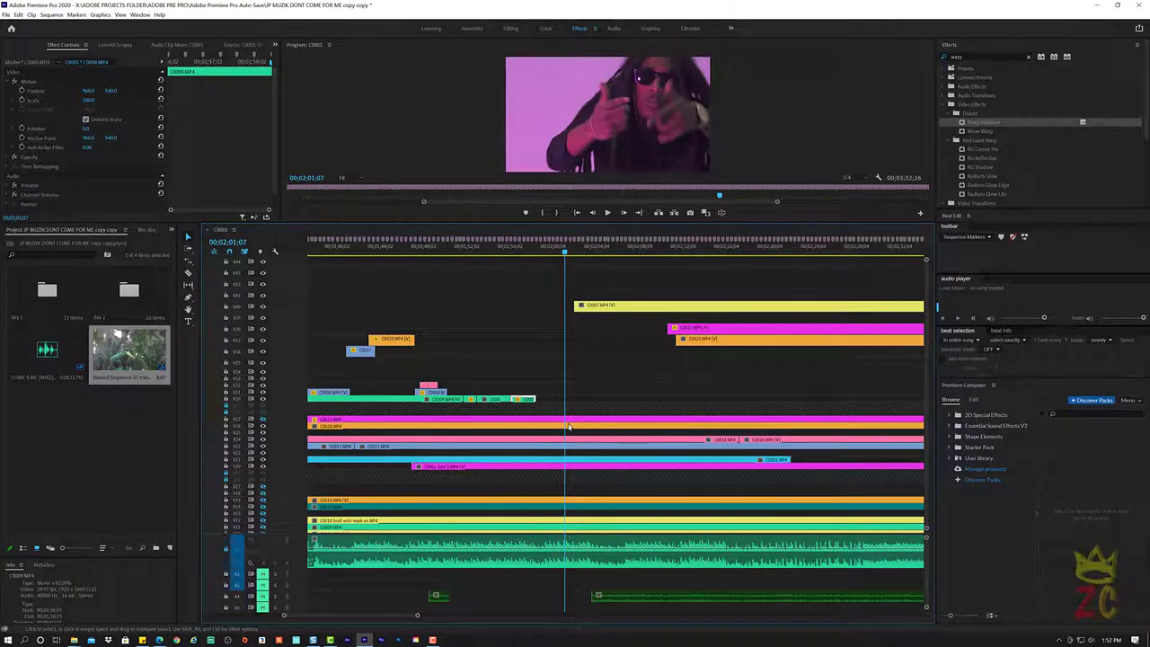
# Split C0020 near 01;58 and move the later piece up to a higher video track
pyautogui.click(535, 257)
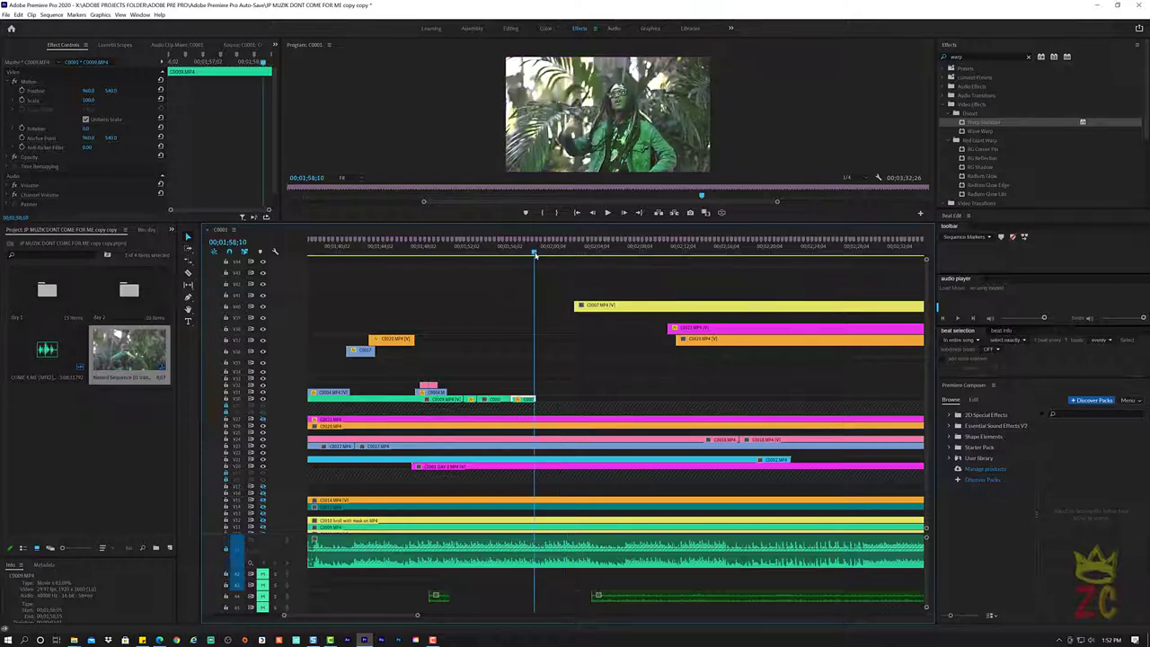
pyautogui.press('space')
pyautogui.press('space')
pyautogui.click(539, 430)
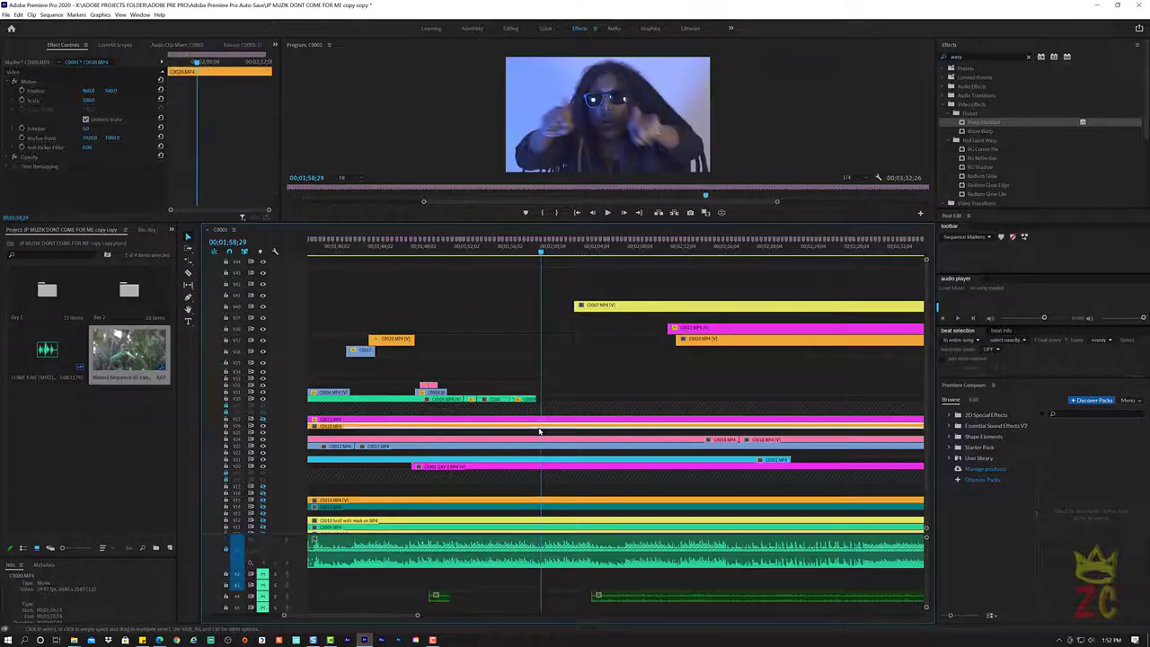
pyautogui.press('c')
pyautogui.click(539, 428)
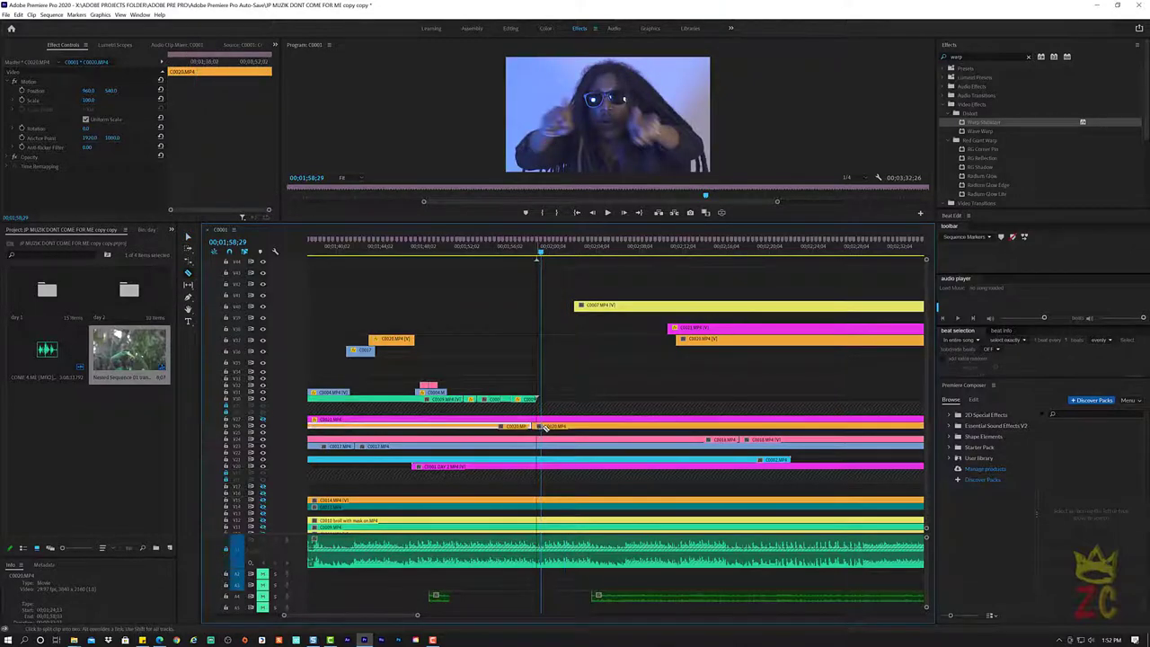
pyautogui.press('v')
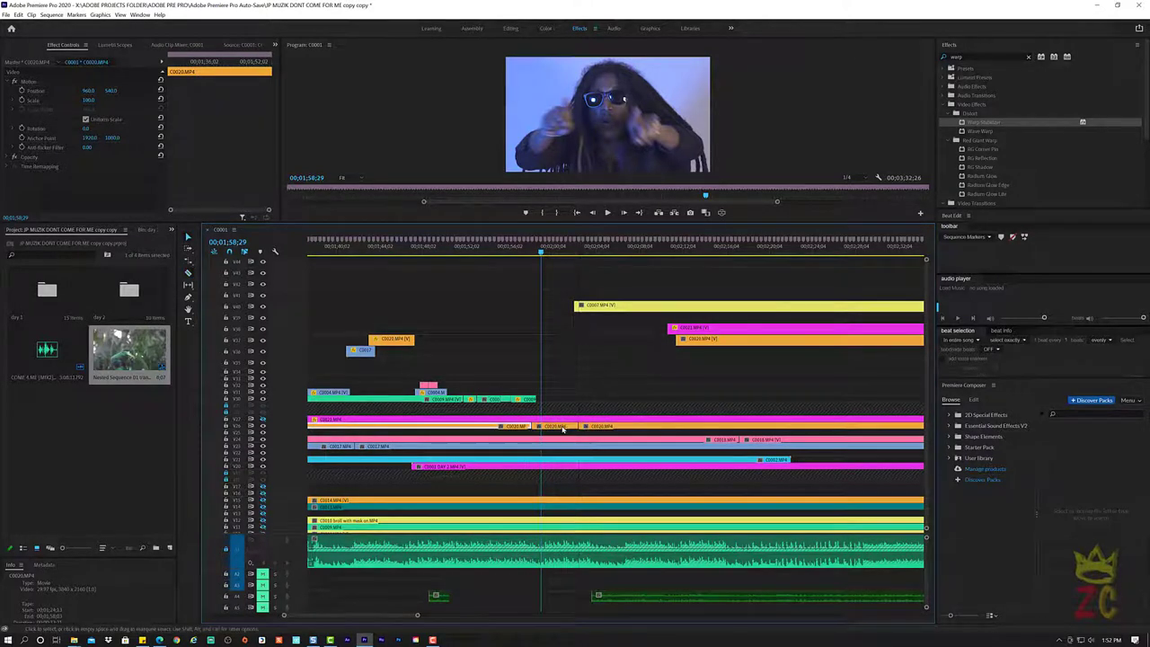
pyautogui.click(562, 428)
pyautogui.moveTo(563, 431); pyautogui.dragTo(567, 381)
# Trim the raised C0020 clip's start slightly later and replay from about 01;57
pyautogui.click(517, 256)
pyautogui.press('space')
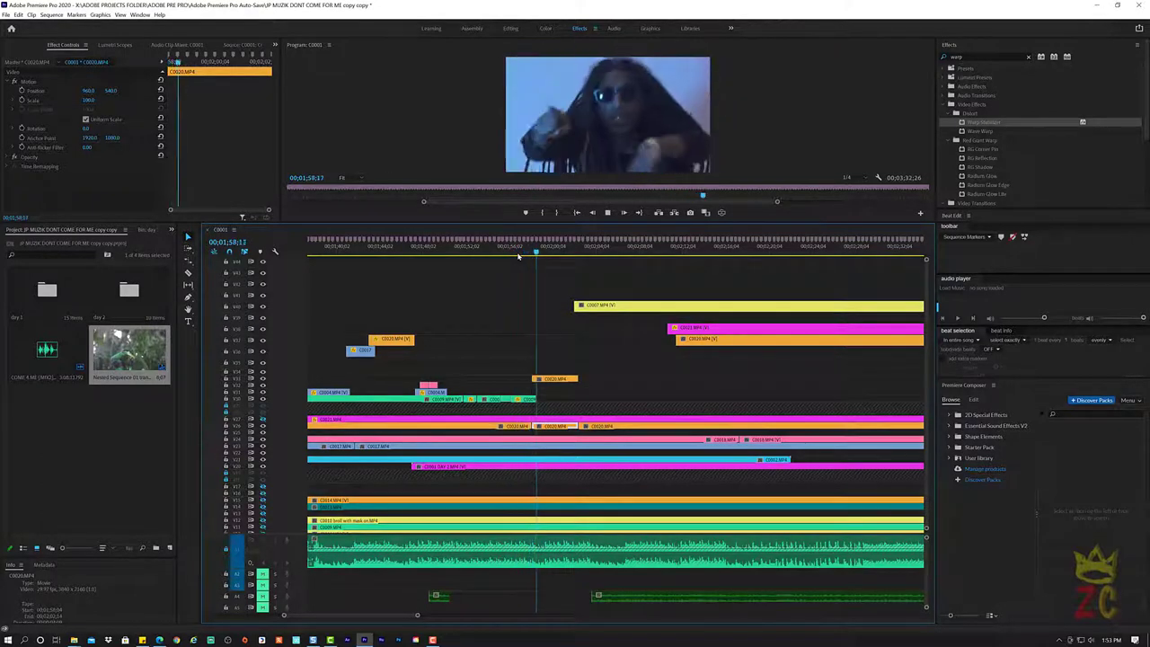
pyautogui.press('space')
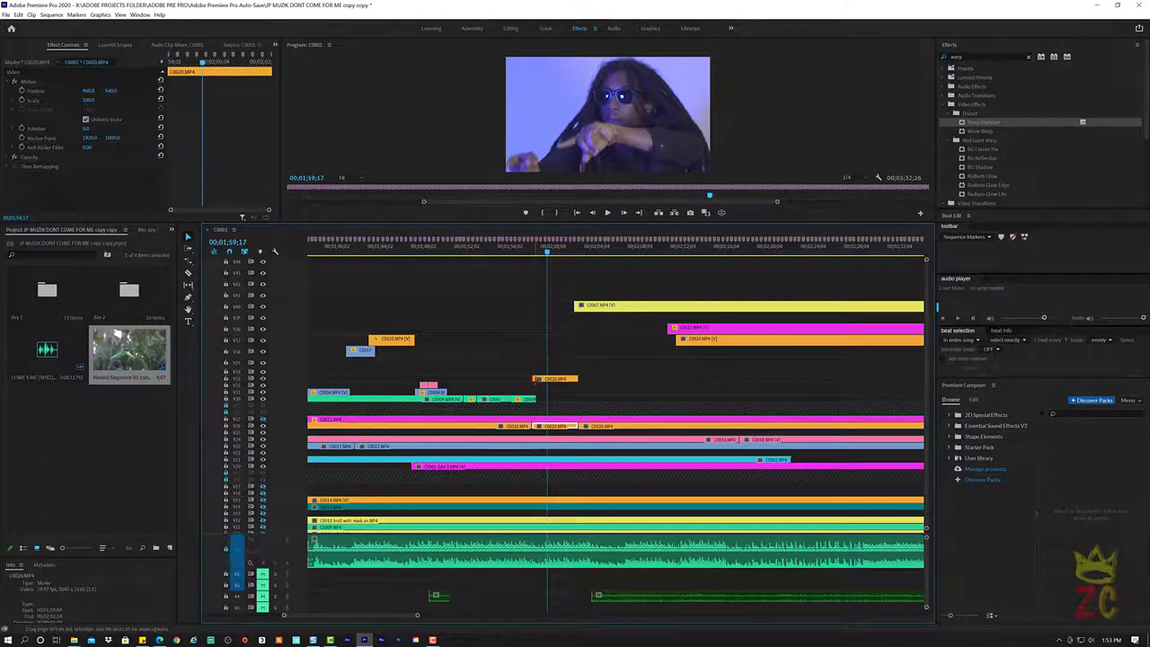
pyautogui.moveTo(533, 383); pyautogui.dragTo(537, 382)
pyautogui.click(518, 247)
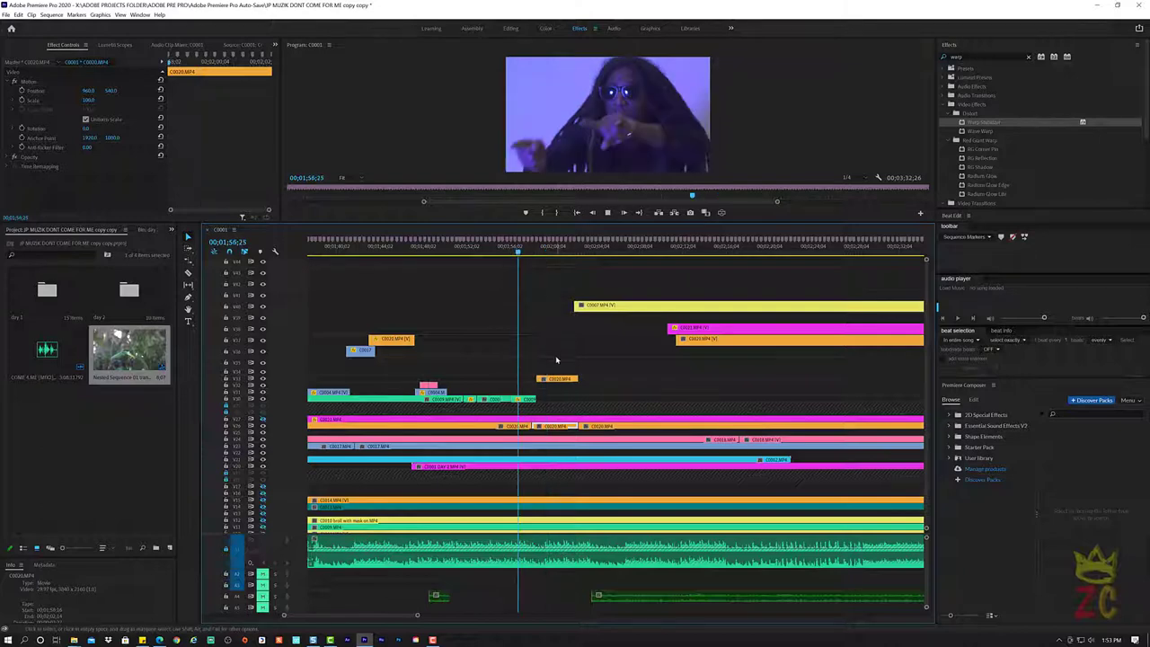
pyautogui.press('space')
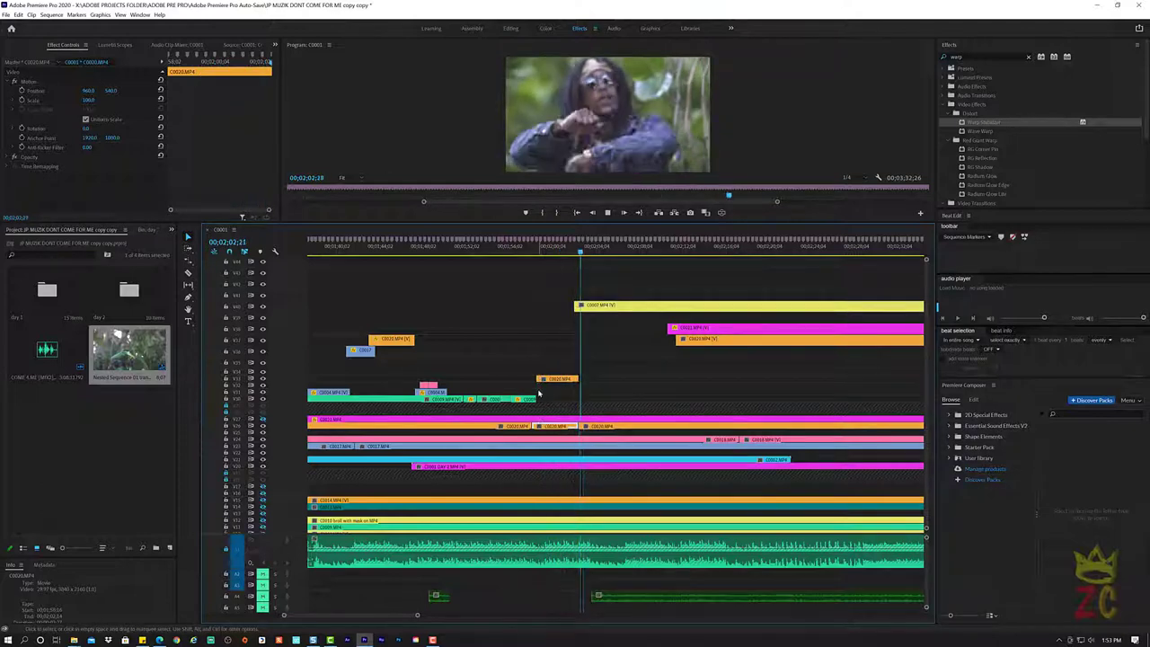
pyautogui.press('space')
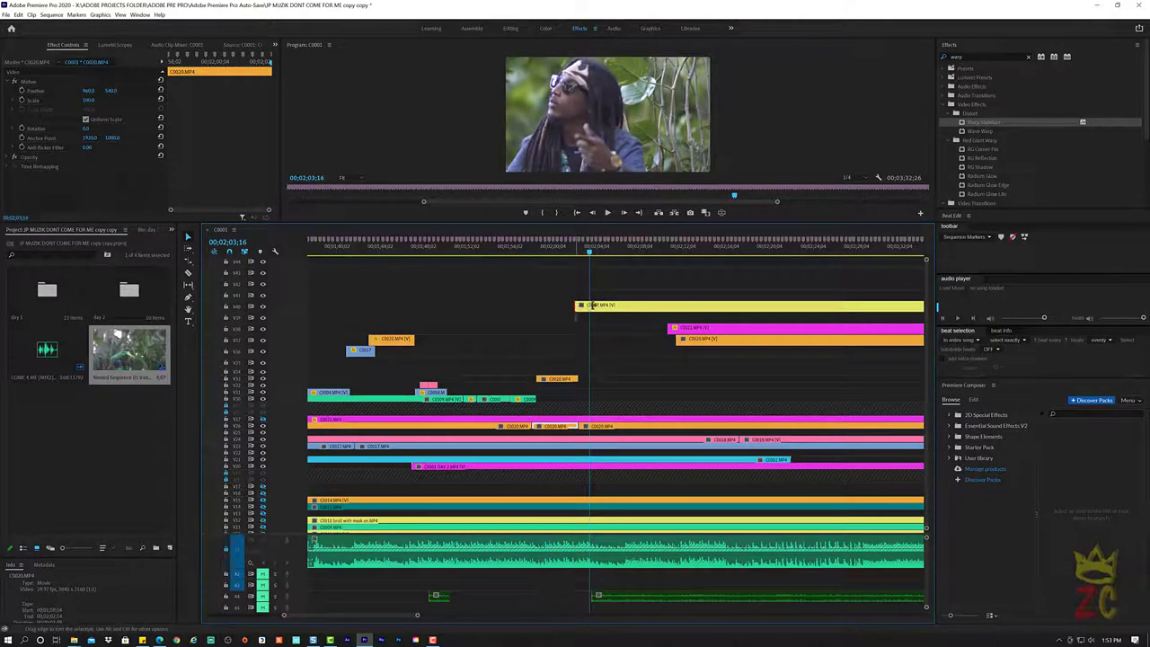
# Drag the yellow C0007 clip later on its track and play back around 02;02 to check timing
pyautogui.moveTo(592, 305); pyautogui.dragTo(652, 304)
pyautogui.press('Up')
pyautogui.press('space')
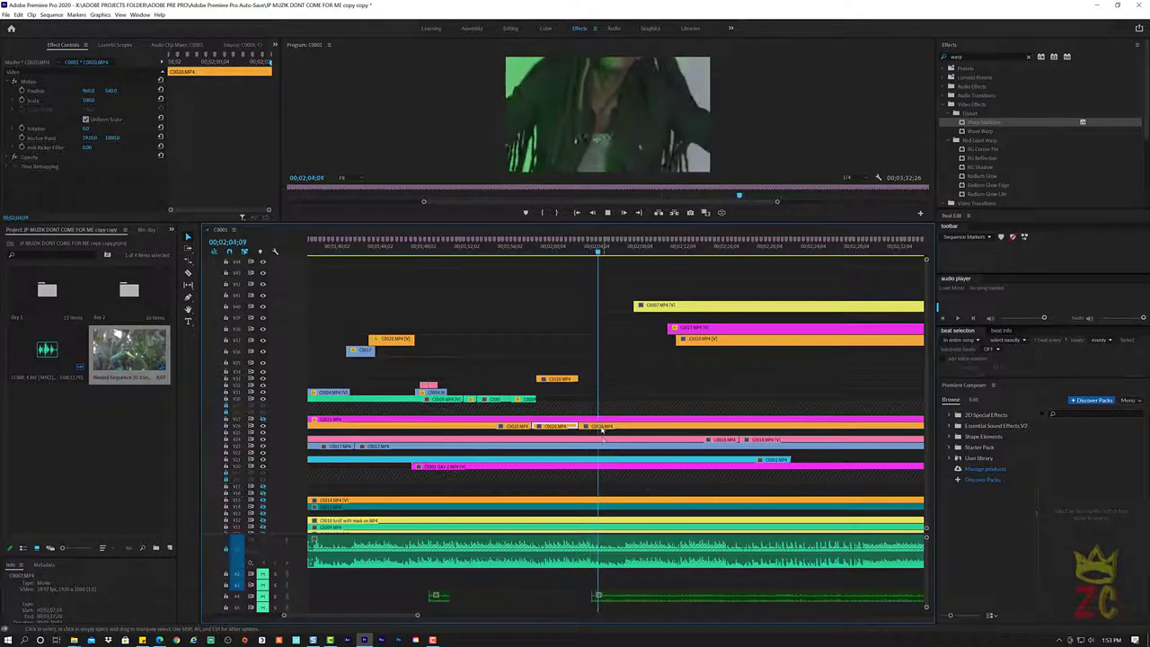
pyautogui.click(575, 244)
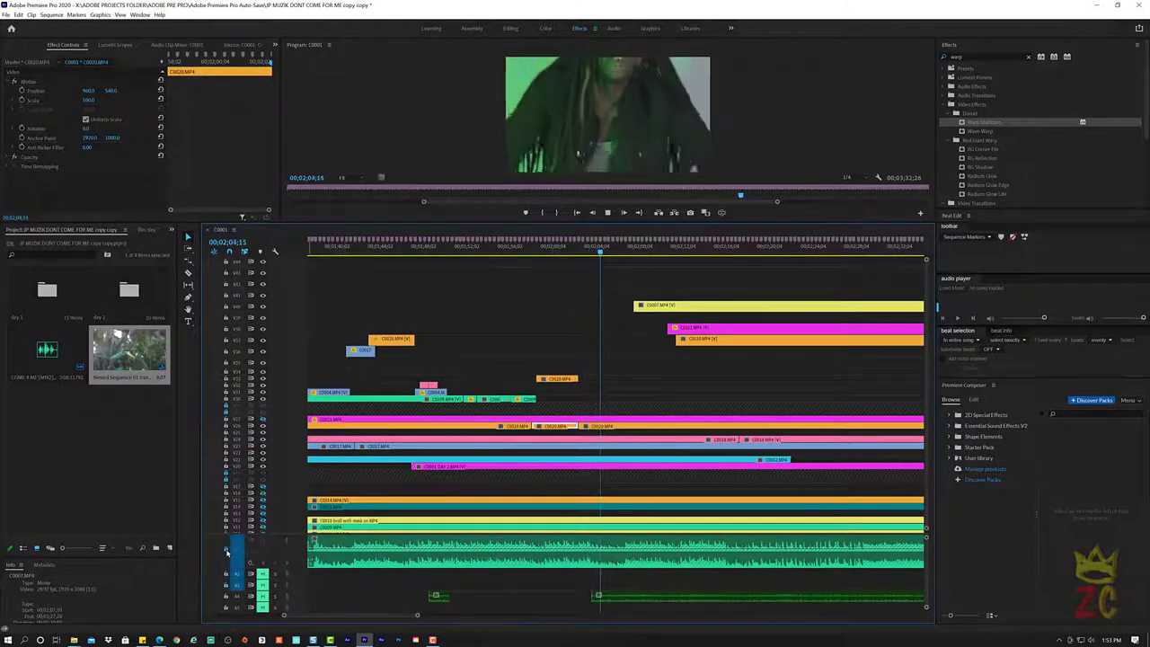
pyautogui.click(263, 540)
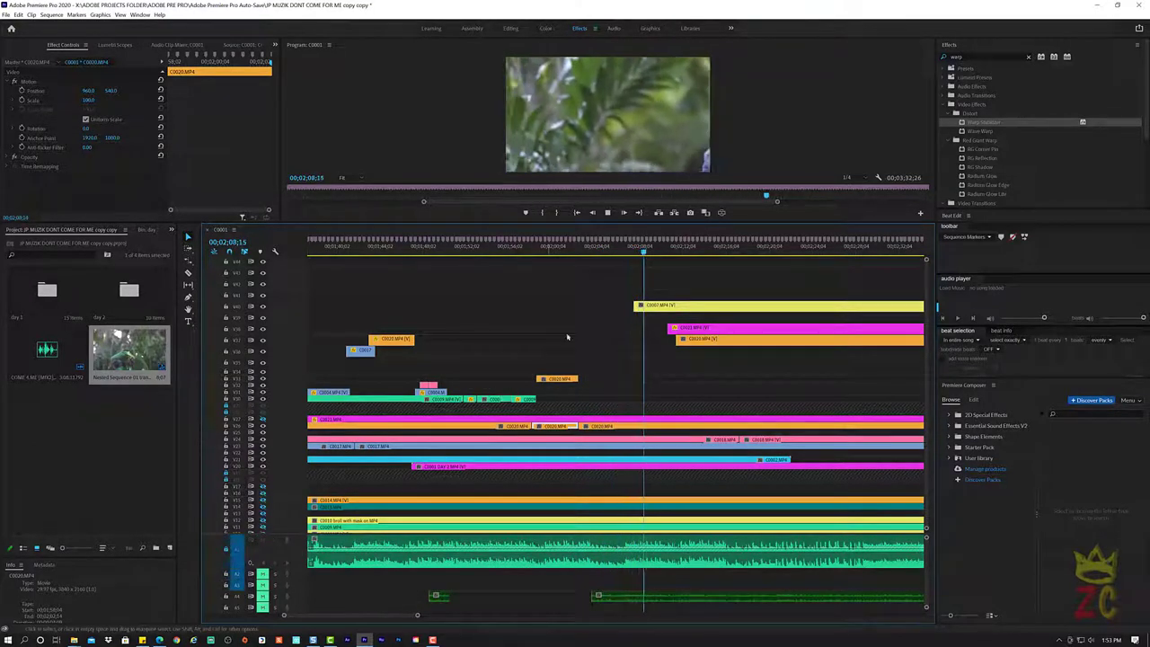
pyautogui.click(538, 252)
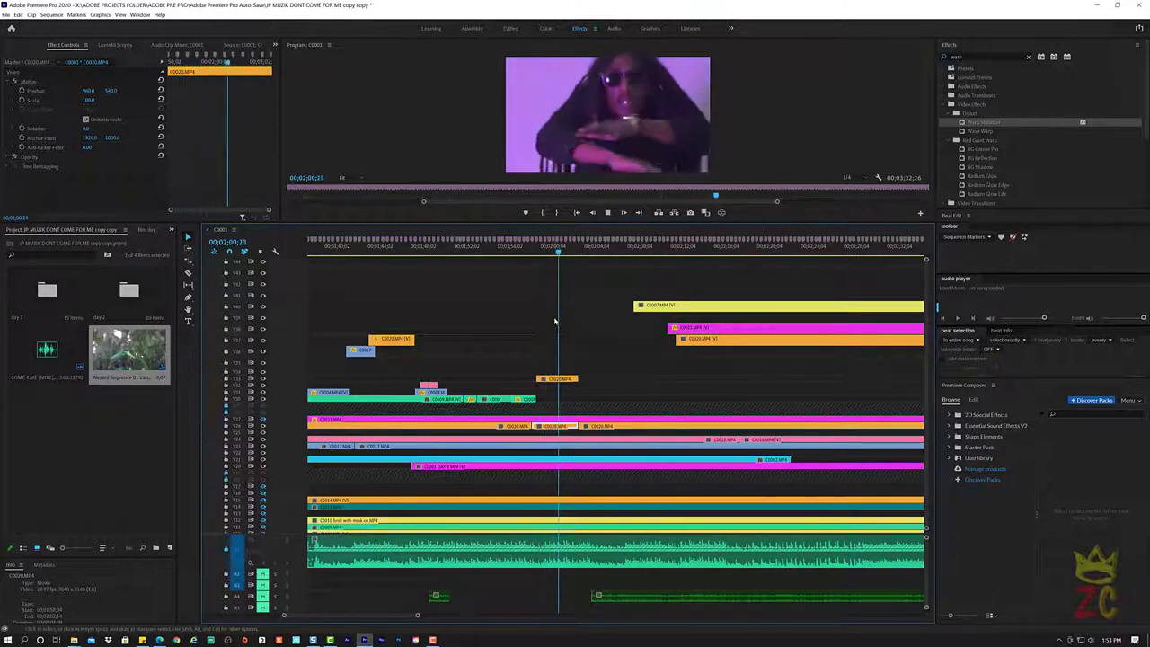
pyautogui.press('space')
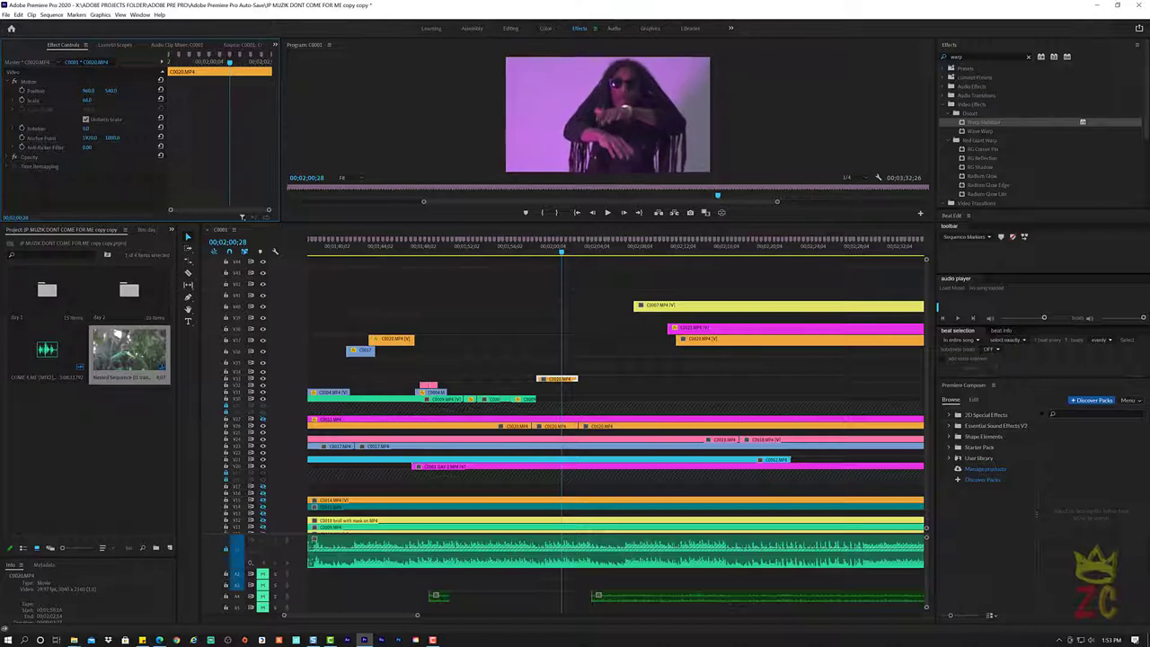
# At 01;58;18, add Position and Rotation keyframes on C0020 and tilt its image
pyautogui.click(519, 252)
pyautogui.press('space')
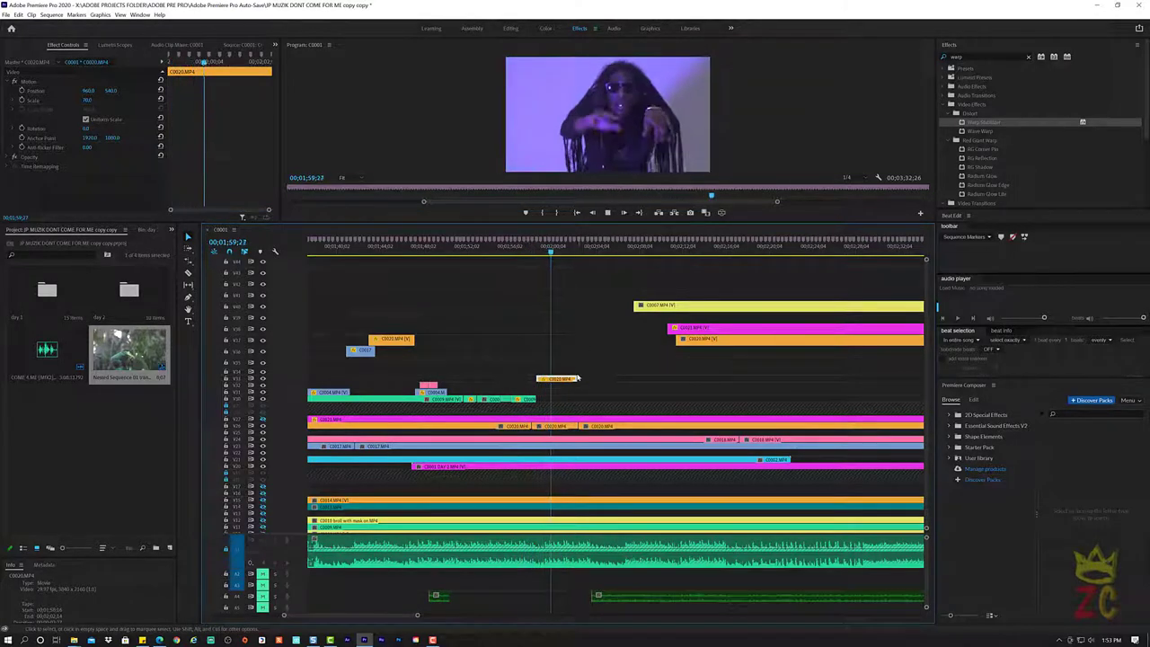
pyautogui.press('space')
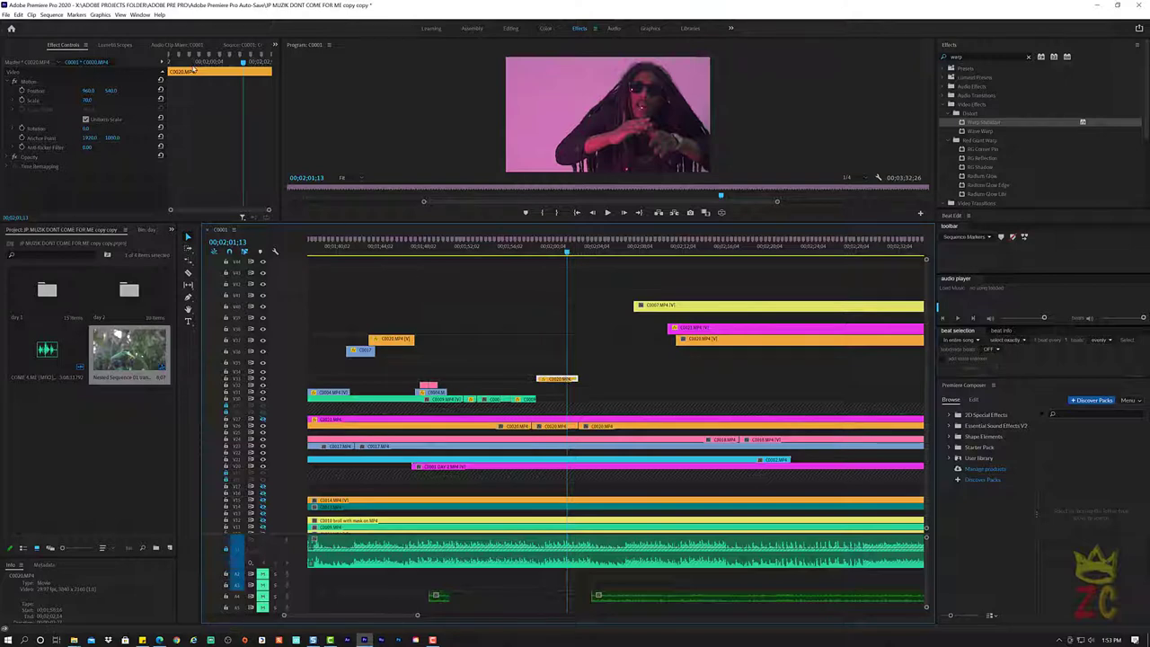
pyautogui.moveTo(242, 61); pyautogui.dragTo(150, 74)
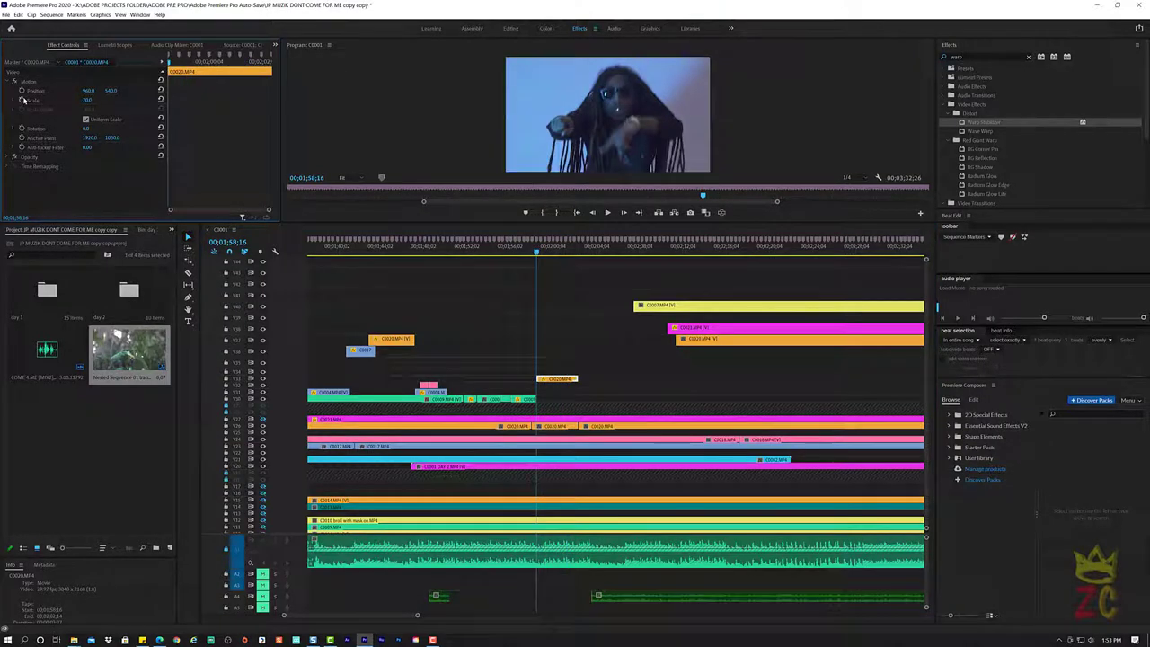
pyautogui.click(23, 90)
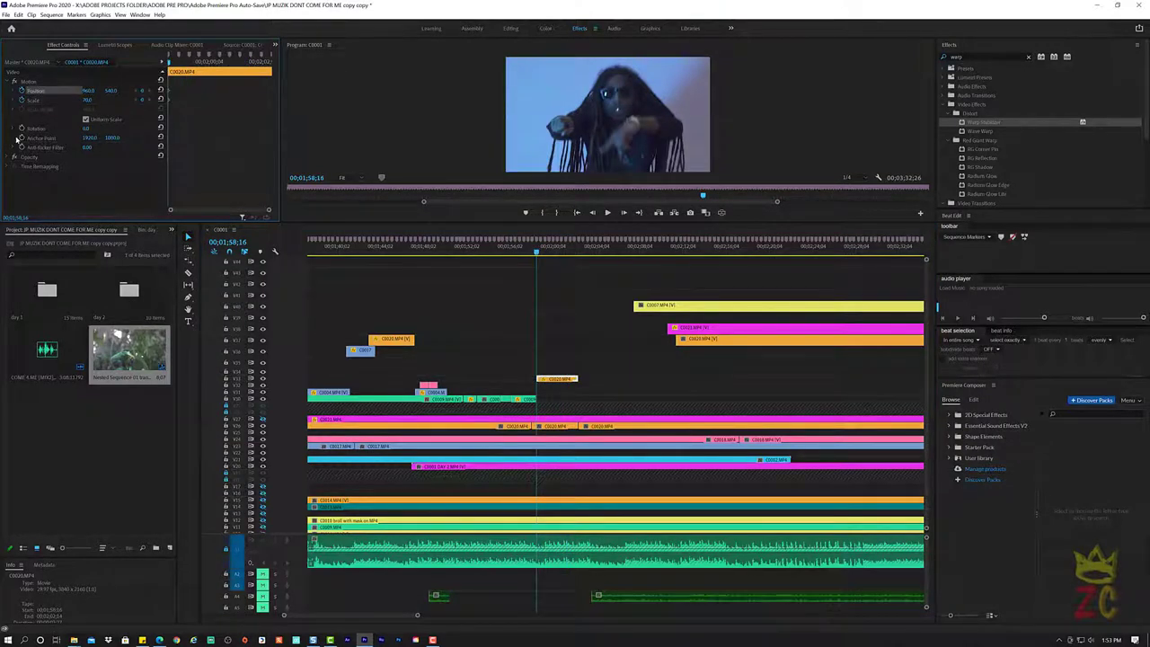
pyautogui.click(22, 128)
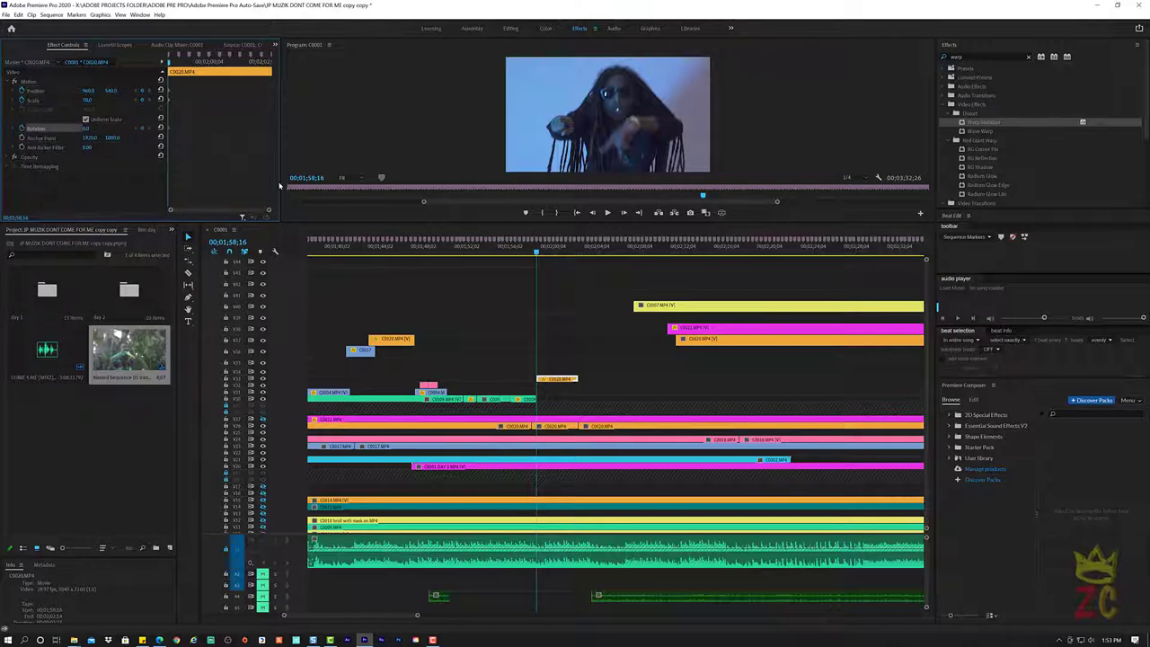
pyautogui.moveTo(86, 132); pyautogui.dragTo(92, 129)
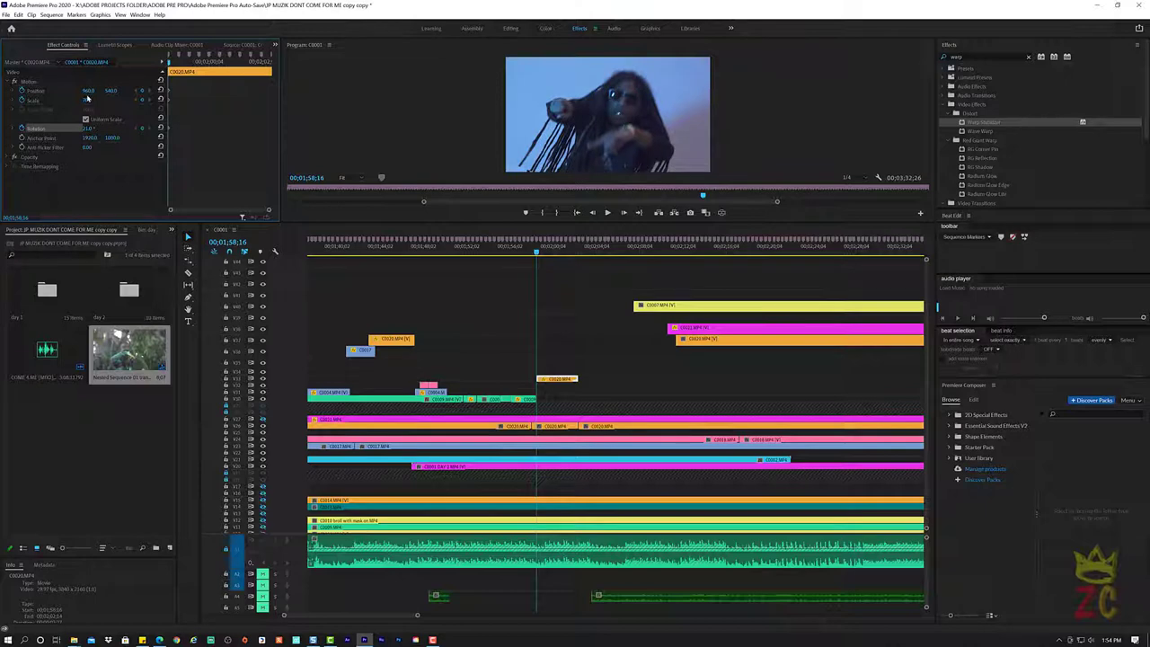
pyautogui.moveTo(91, 128); pyautogui.dragTo(87, 104)
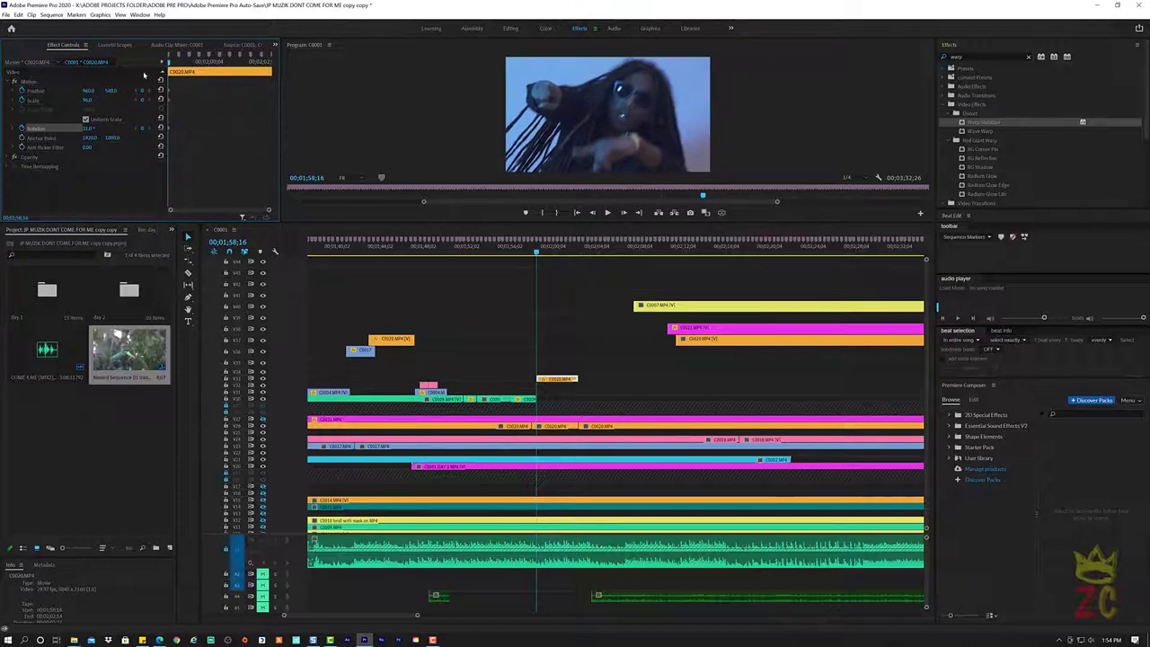
# Further on, return Rotation to 0 and Scale to 100, then shift the keyframes later
pyautogui.press('space')
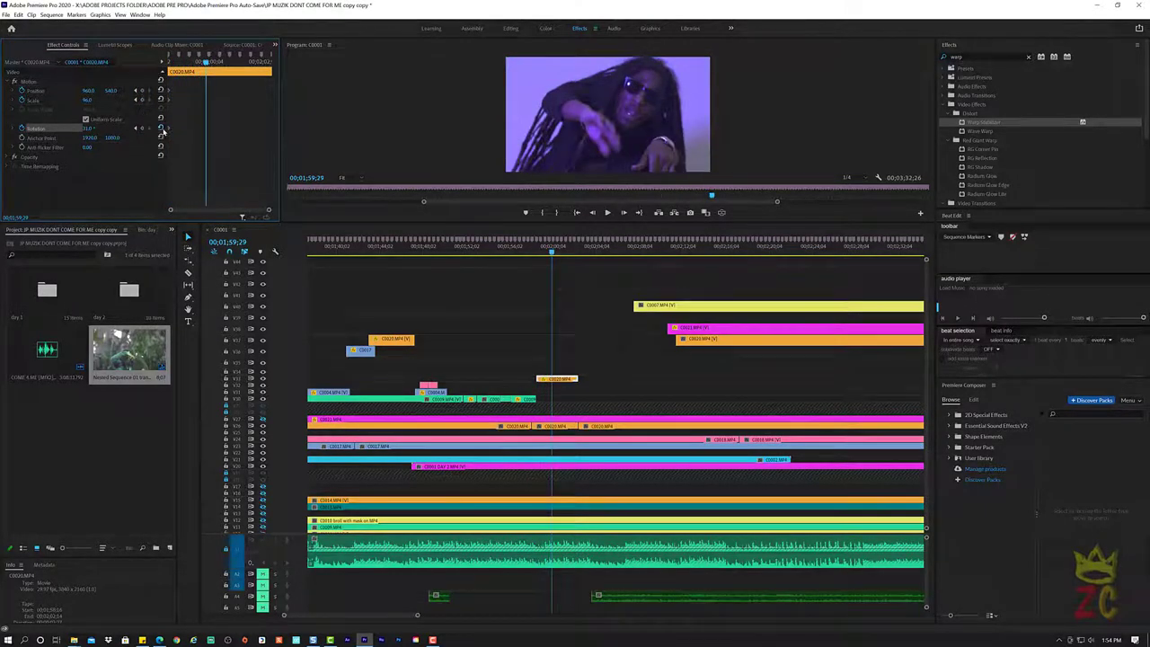
pyautogui.click(162, 129)
pyautogui.click(160, 100)
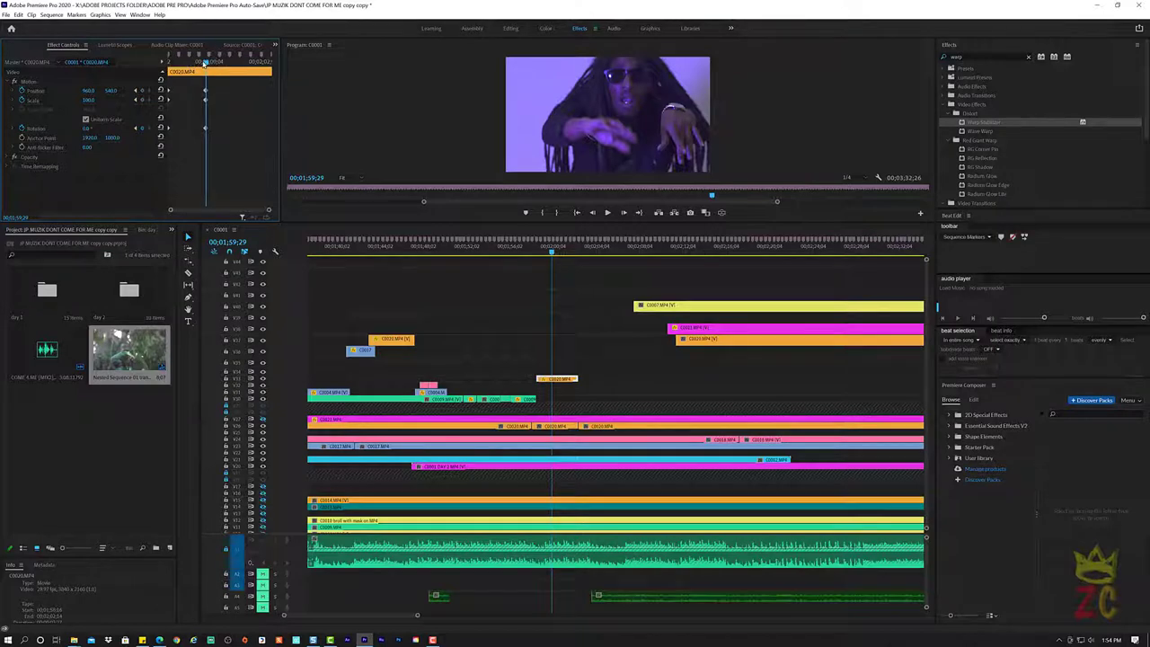
pyautogui.moveTo(205, 63); pyautogui.dragTo(163, 69)
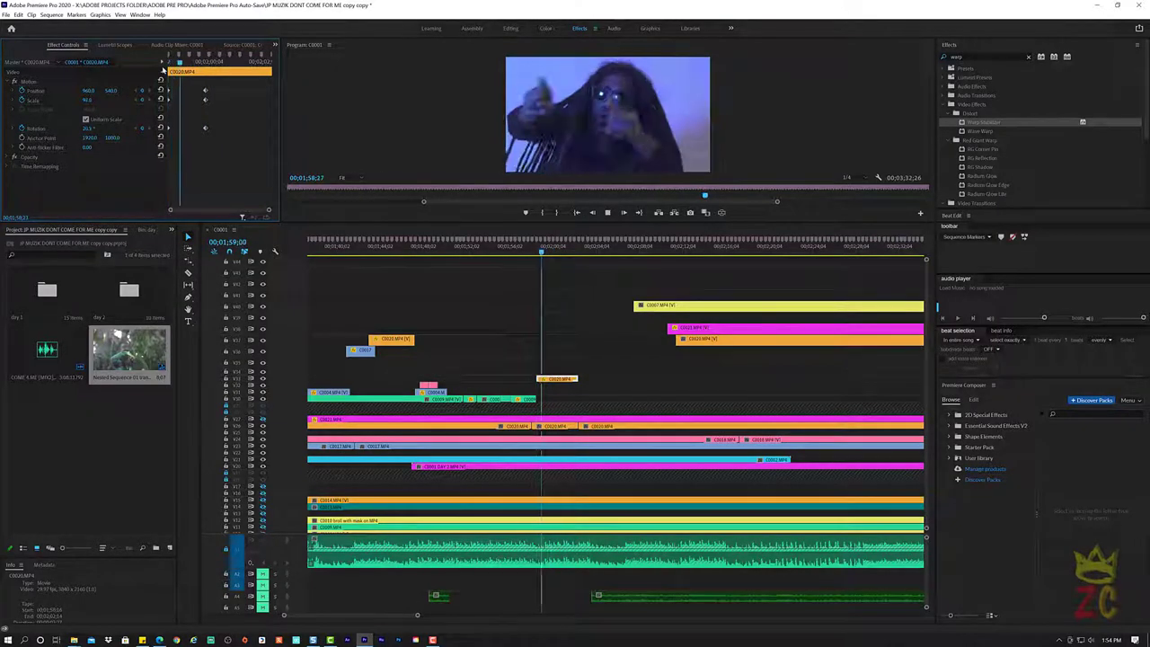
pyautogui.press('space')
pyautogui.press('Right')
pyautogui.press('Right')
pyautogui.press('Right')
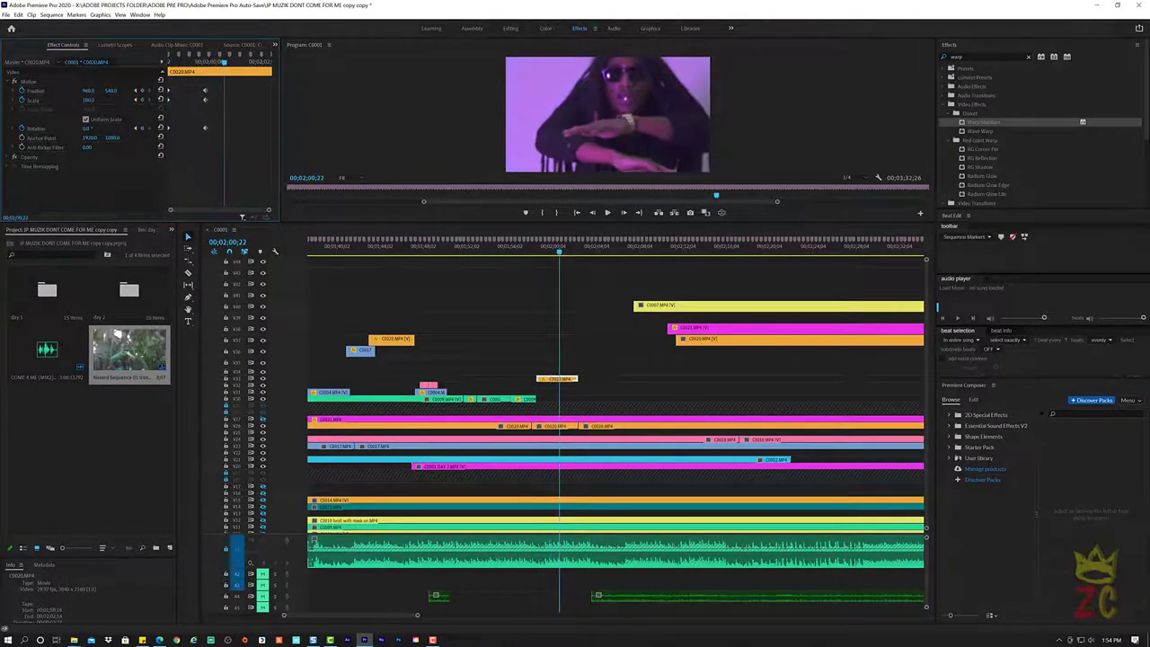
pyautogui.moveTo(229, 93)
pyautogui.mouseDown()
pyautogui.moveTo(262, 90)
pyautogui.moveTo(174, 73)
pyautogui.mouseUp()
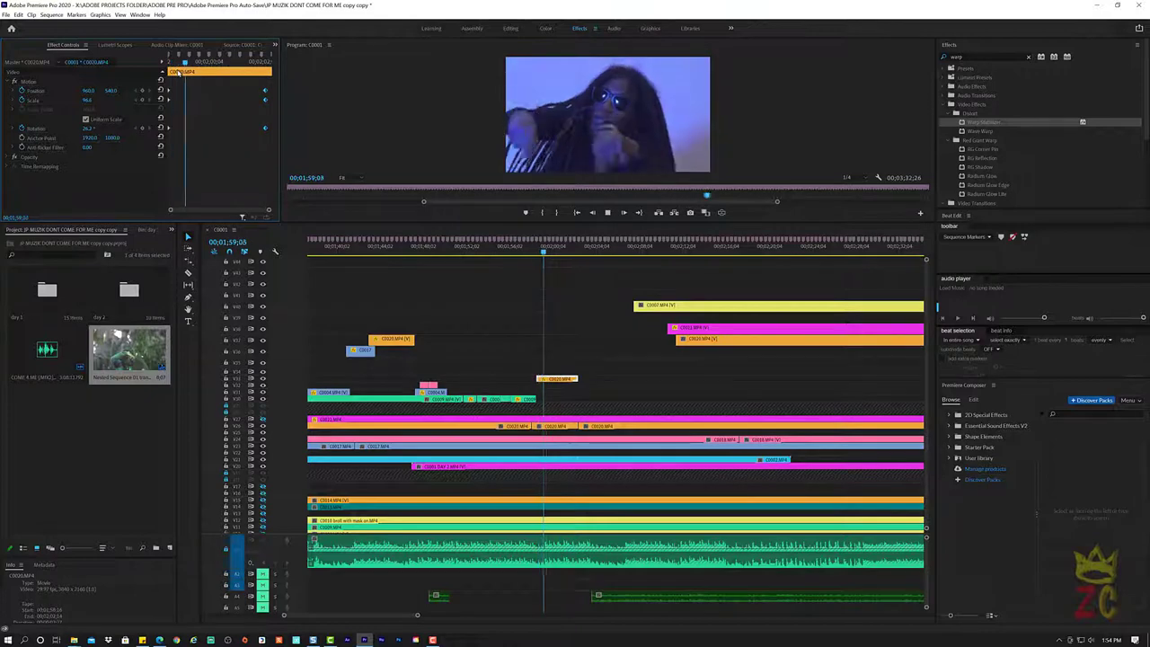
pyautogui.press('space')
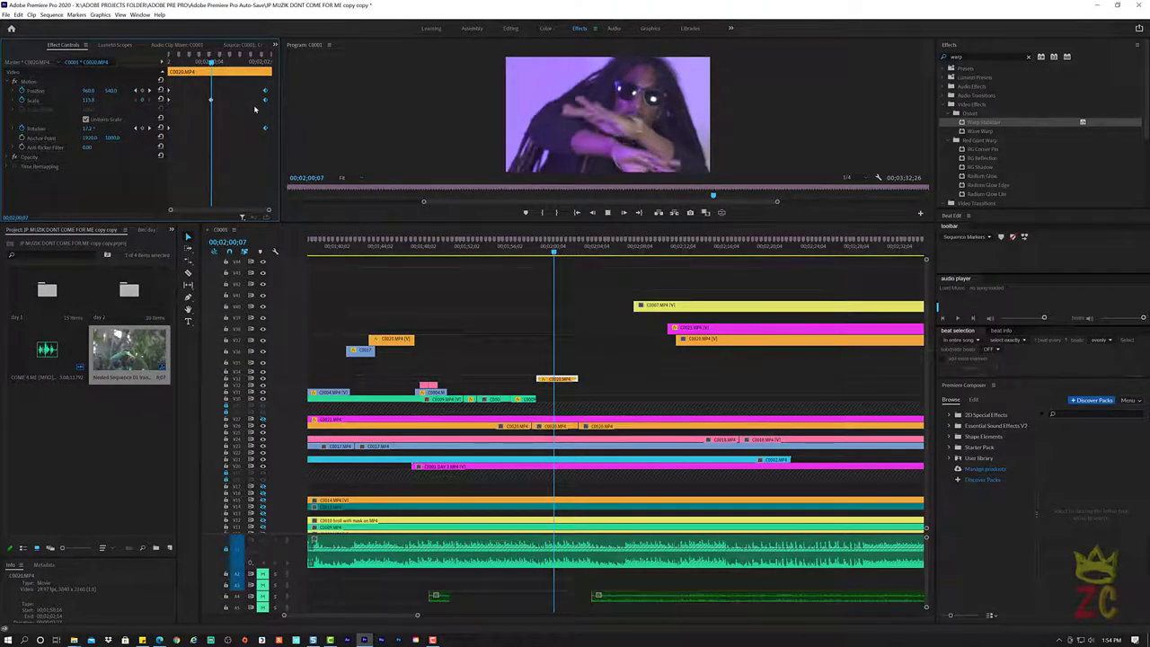
# Preview the C0020 tilt-and-zoom animation from its edit point through 2:02:13
pyautogui.press('Up')
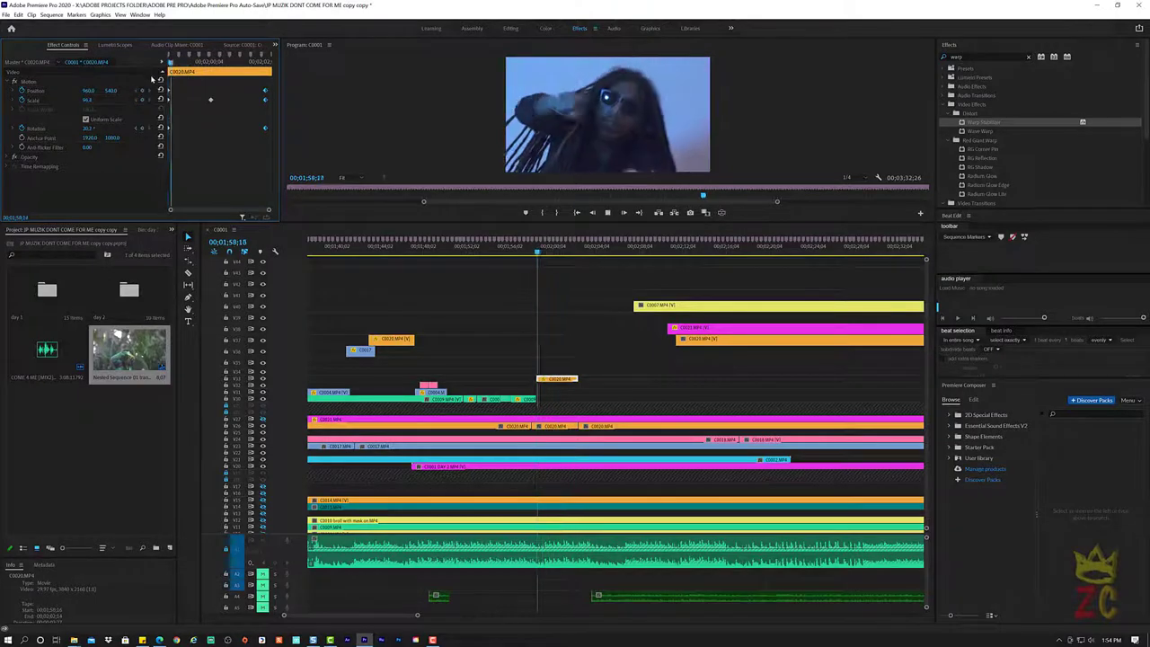
pyautogui.press('space')
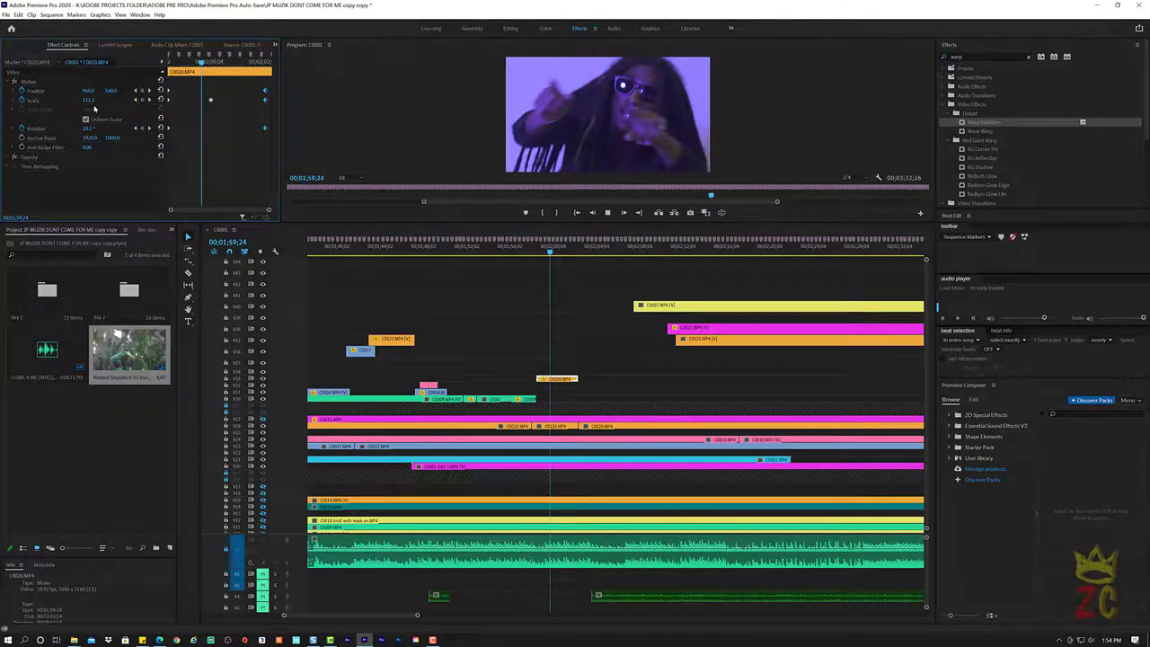
pyautogui.press('space')
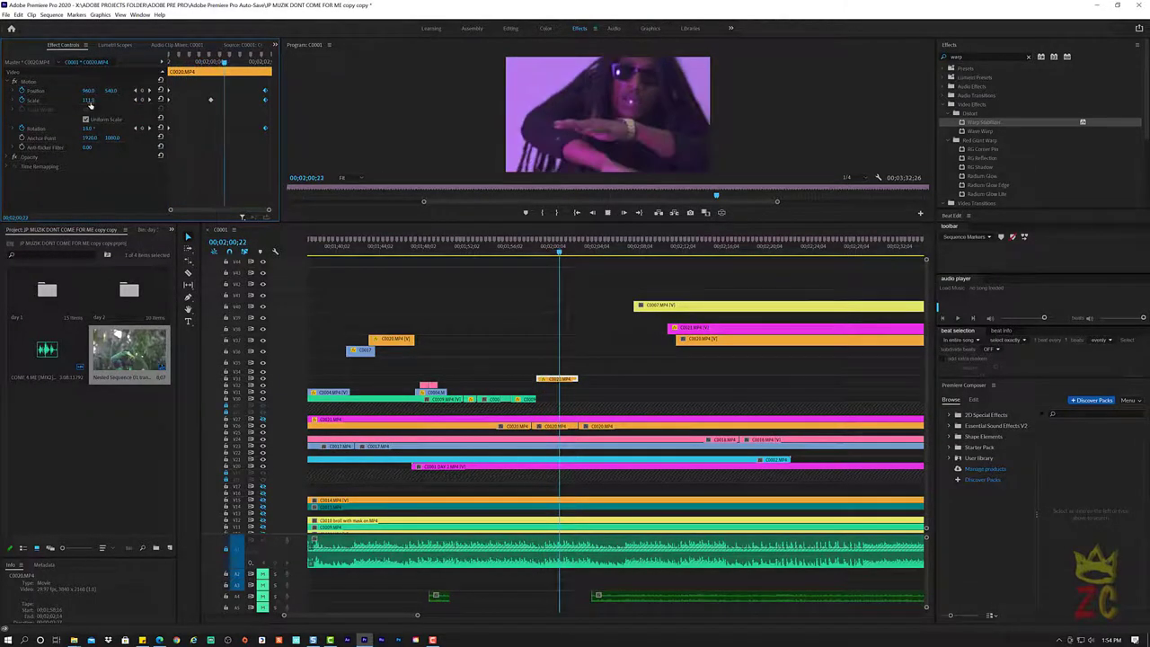
pyautogui.press('space')
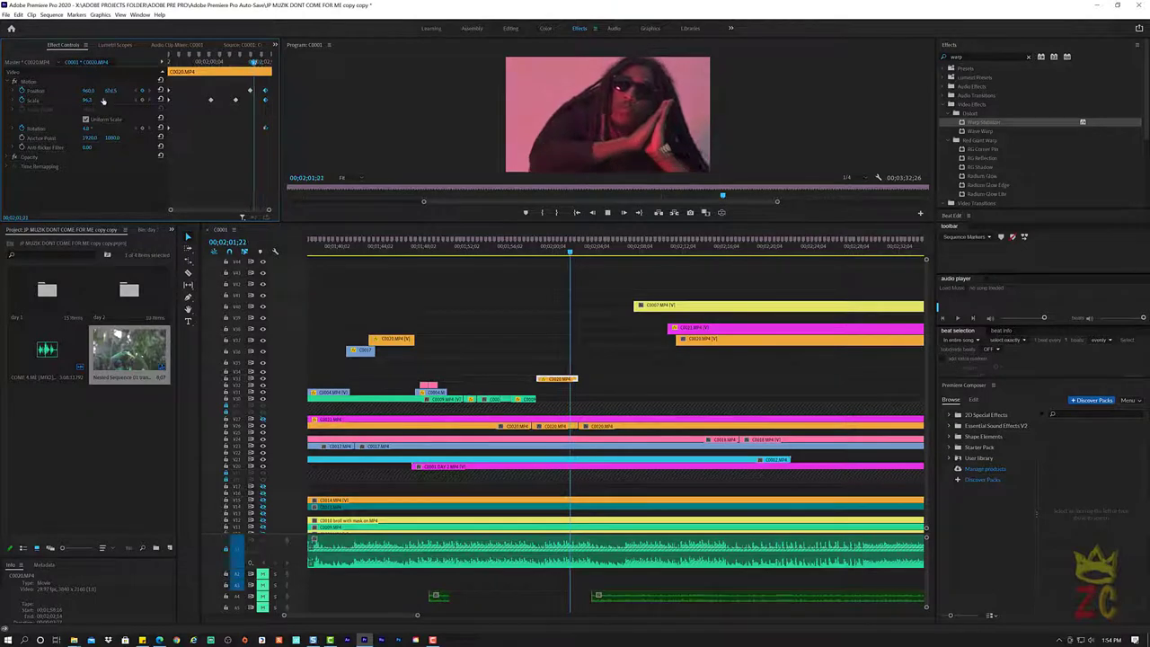
pyautogui.press('space')
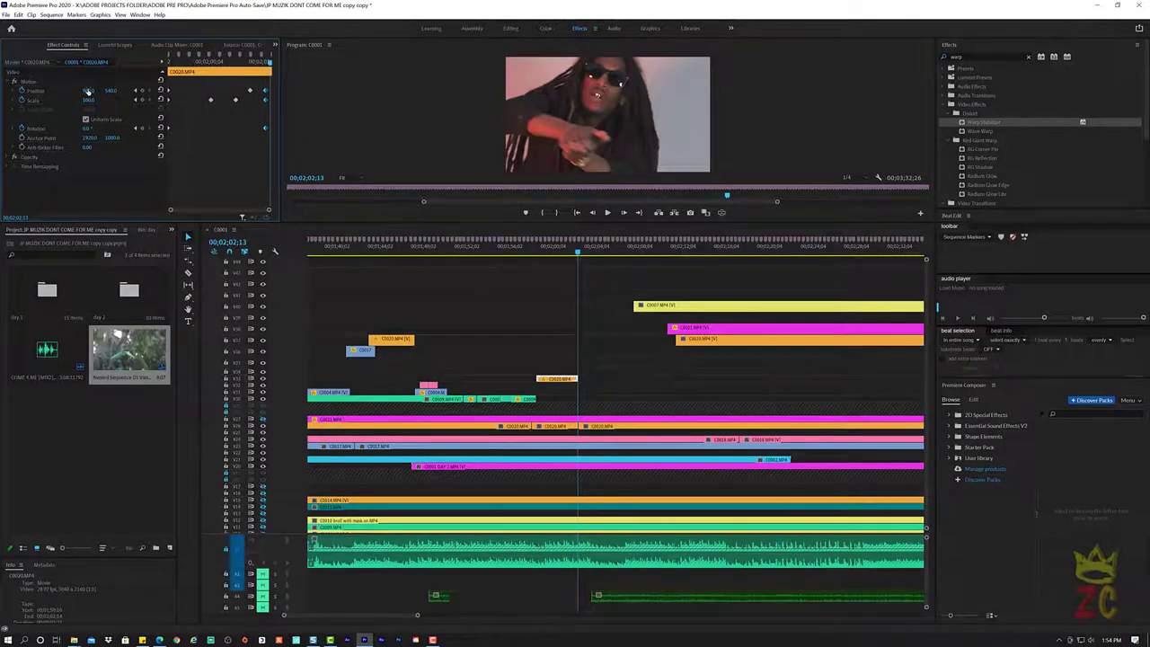
pyautogui.press('space')
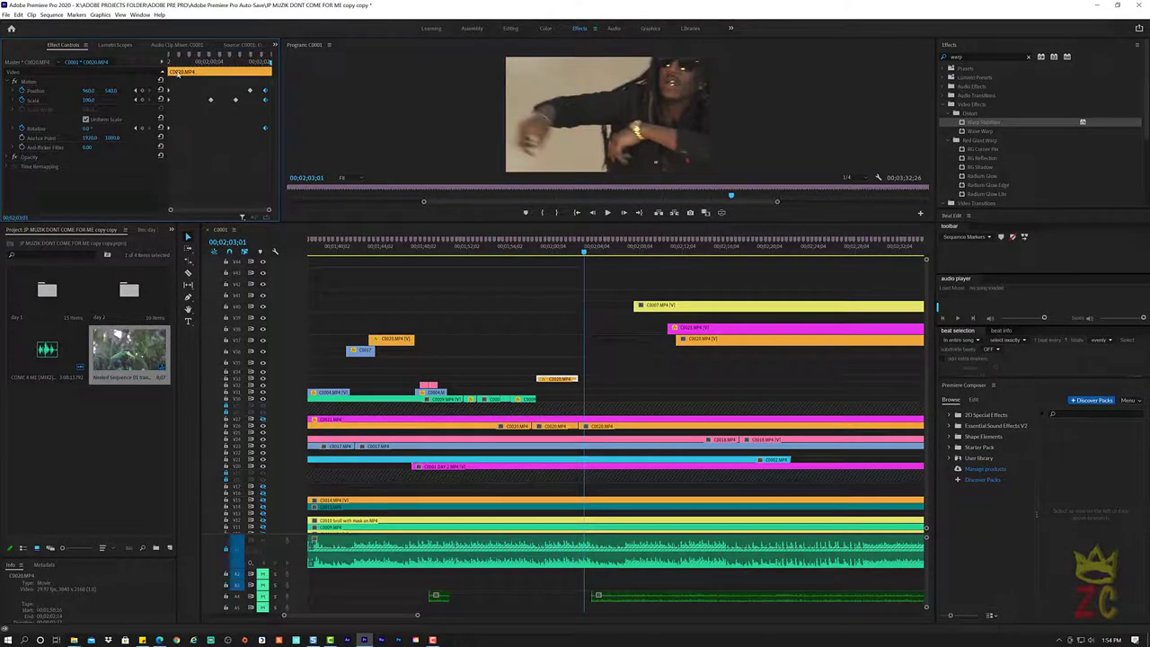
pyautogui.press('Up')
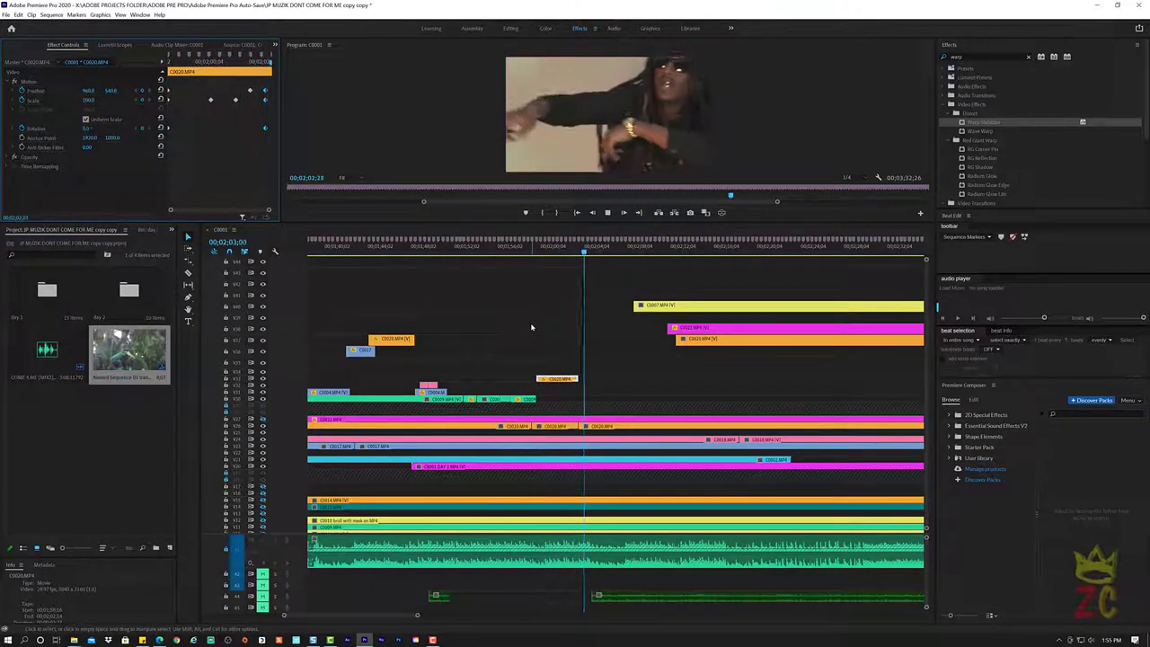
# Replay the section from about 1:56, stopping around 2:03:08
pyautogui.press('space')
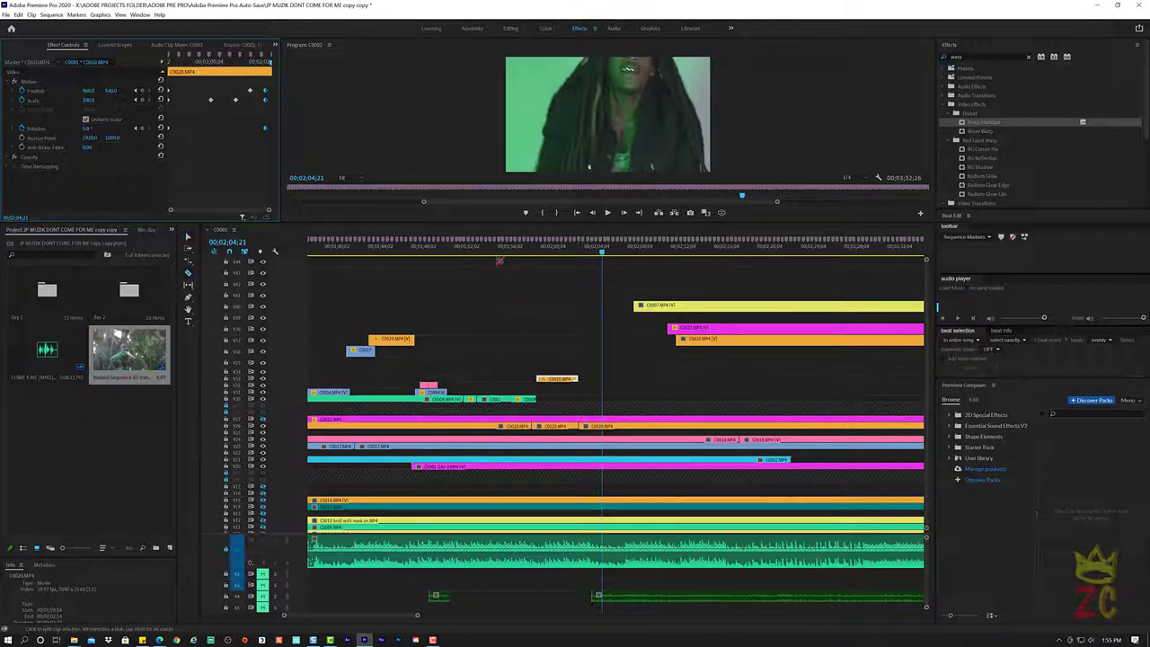
pyautogui.click(518, 252)
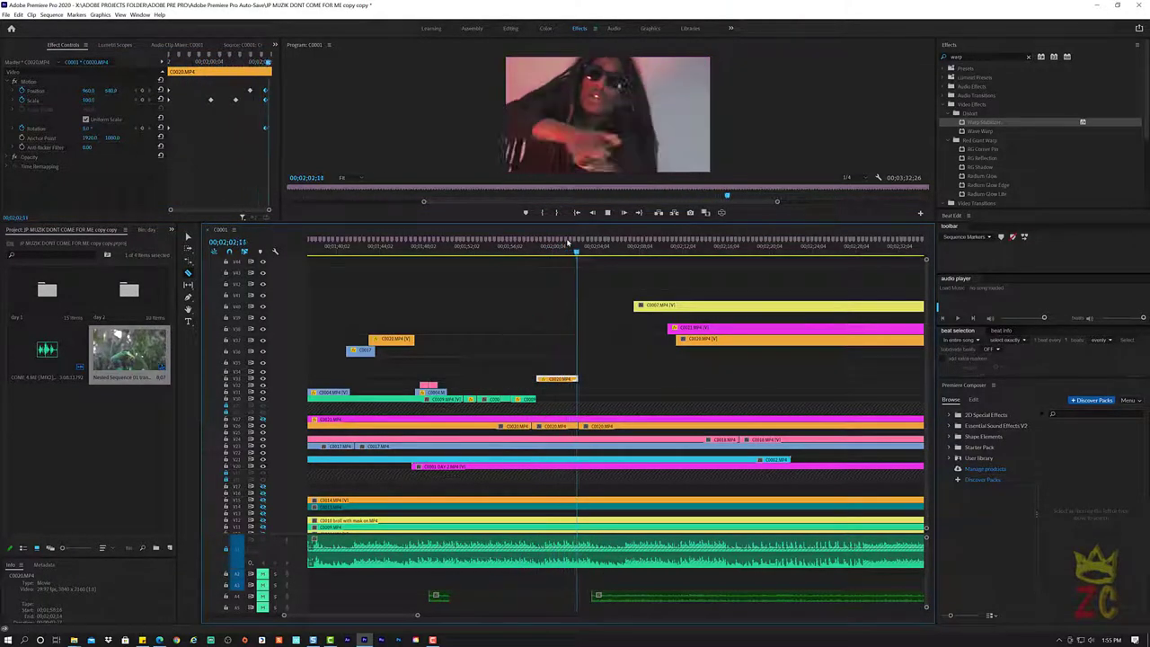
pyautogui.press('space')
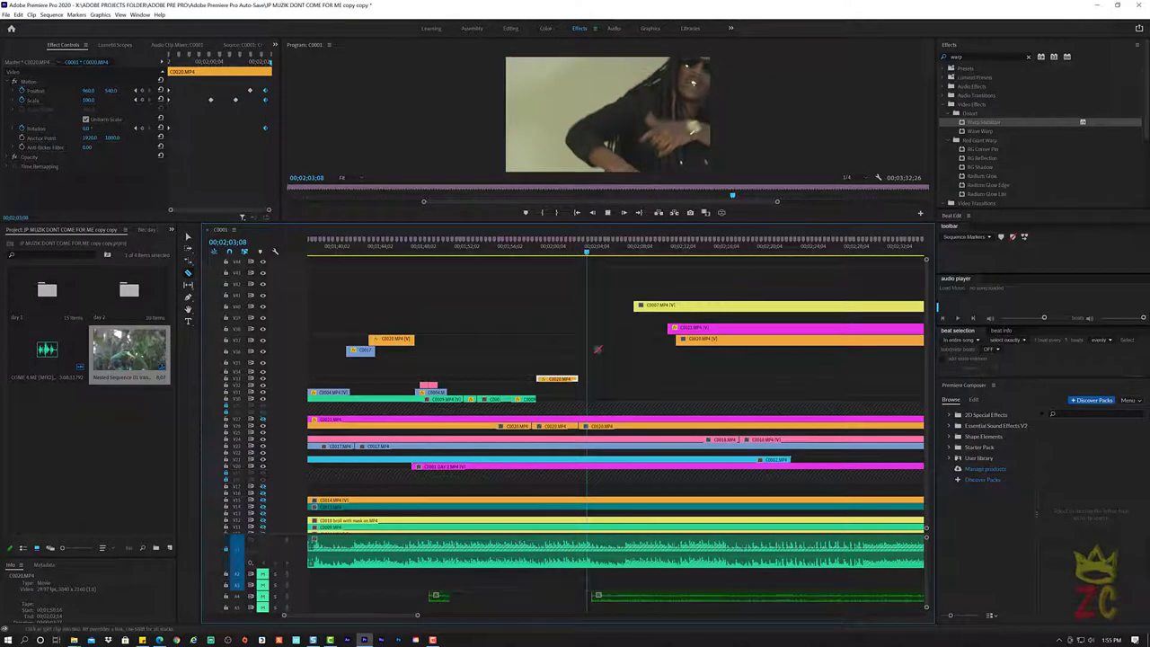
pyautogui.press('space')
# Zoom the timeline out and play from 1:45, stopping at 2:04:29 on C0001 DAY 2
pyautogui.scroll(1, 594, 479)
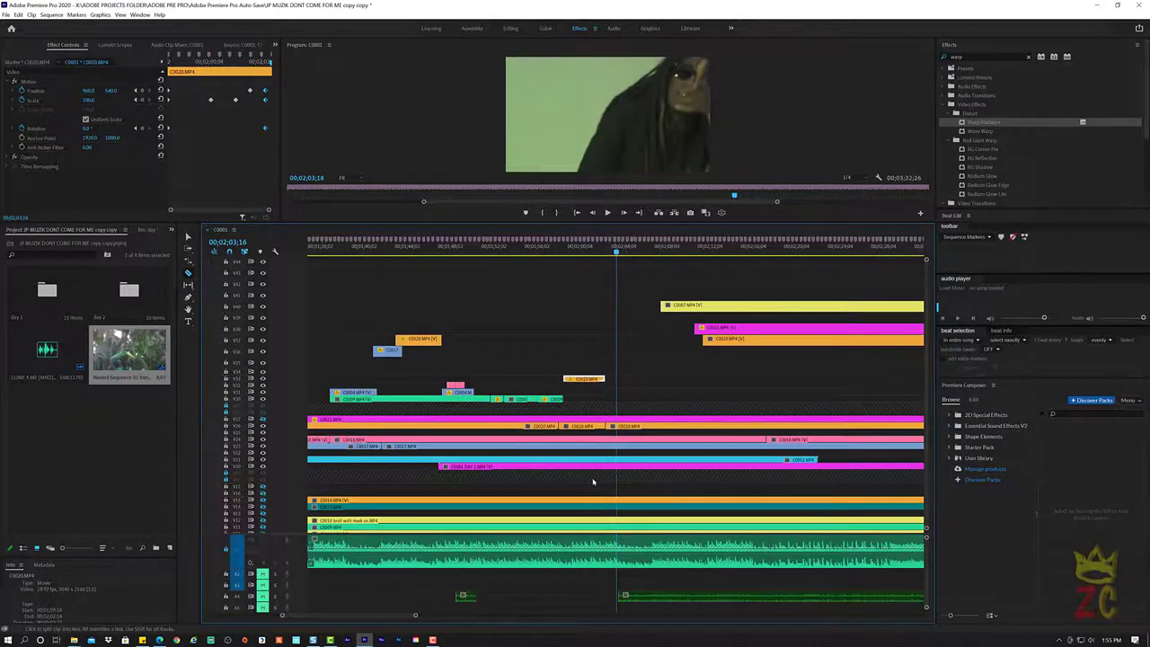
pyautogui.scroll(2, 549, 470)
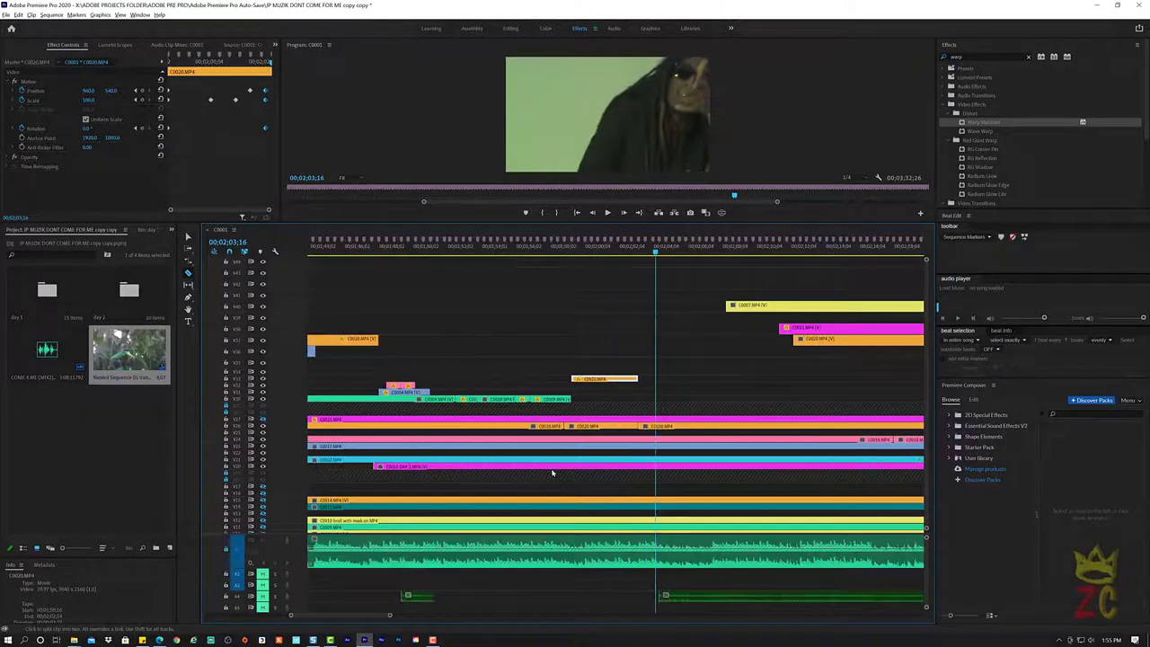
pyautogui.scroll(-4, 530, 445)
pyautogui.scroll(-2, 524, 434)
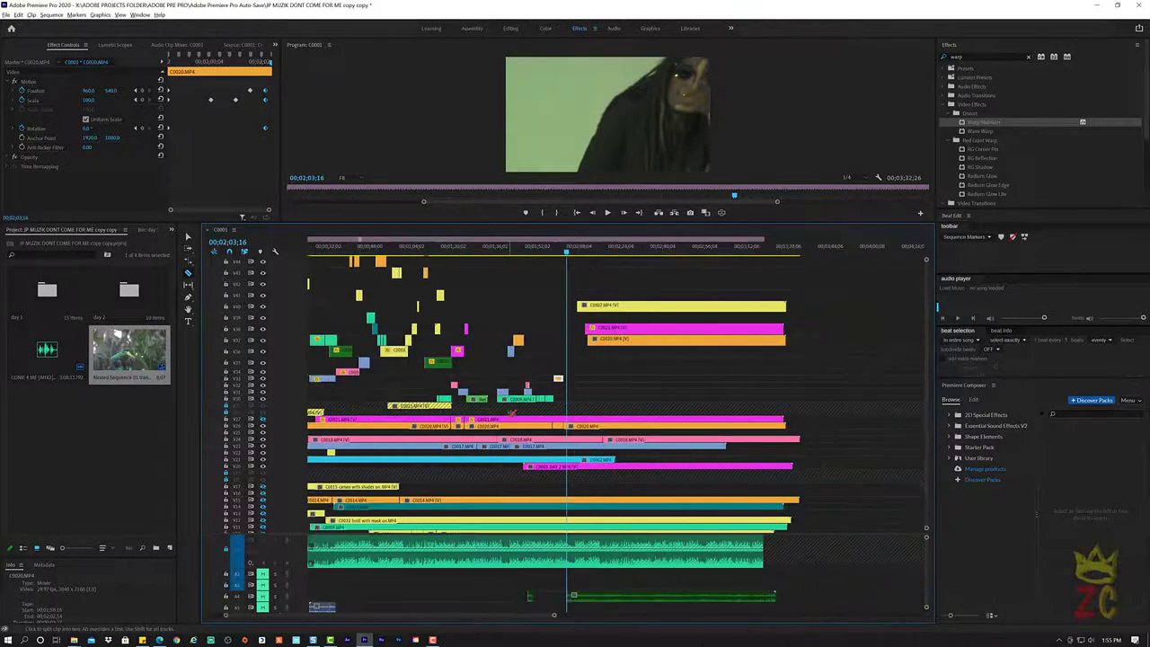
pyautogui.scroll(-2, 523, 434)
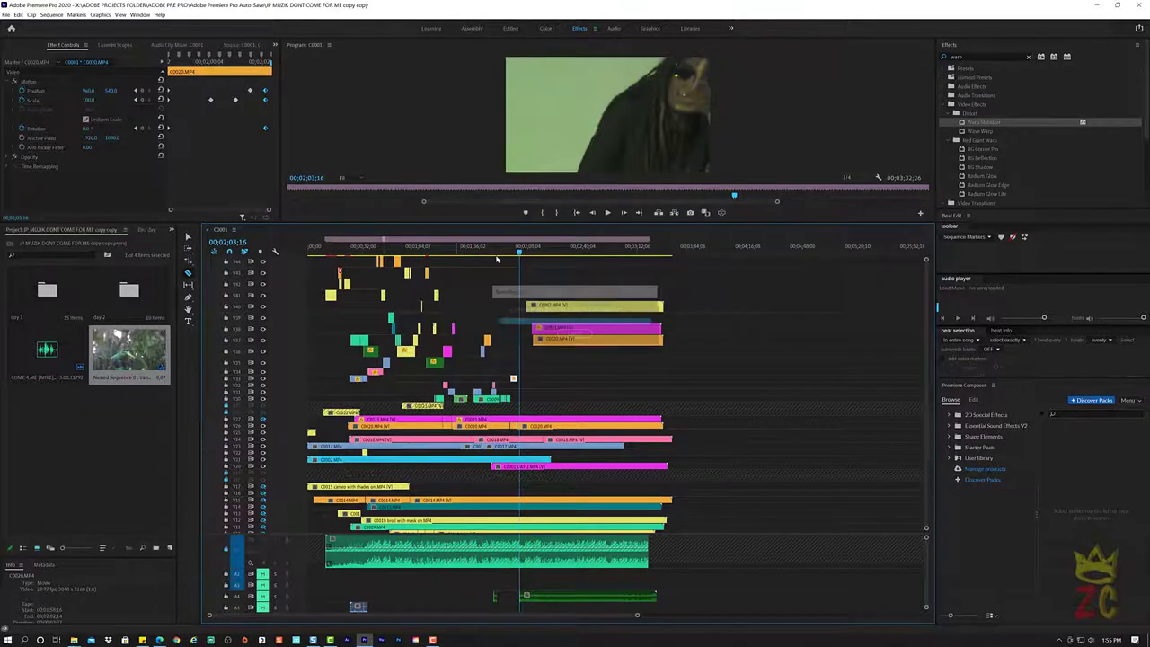
pyautogui.click(488, 251)
pyautogui.press('space')
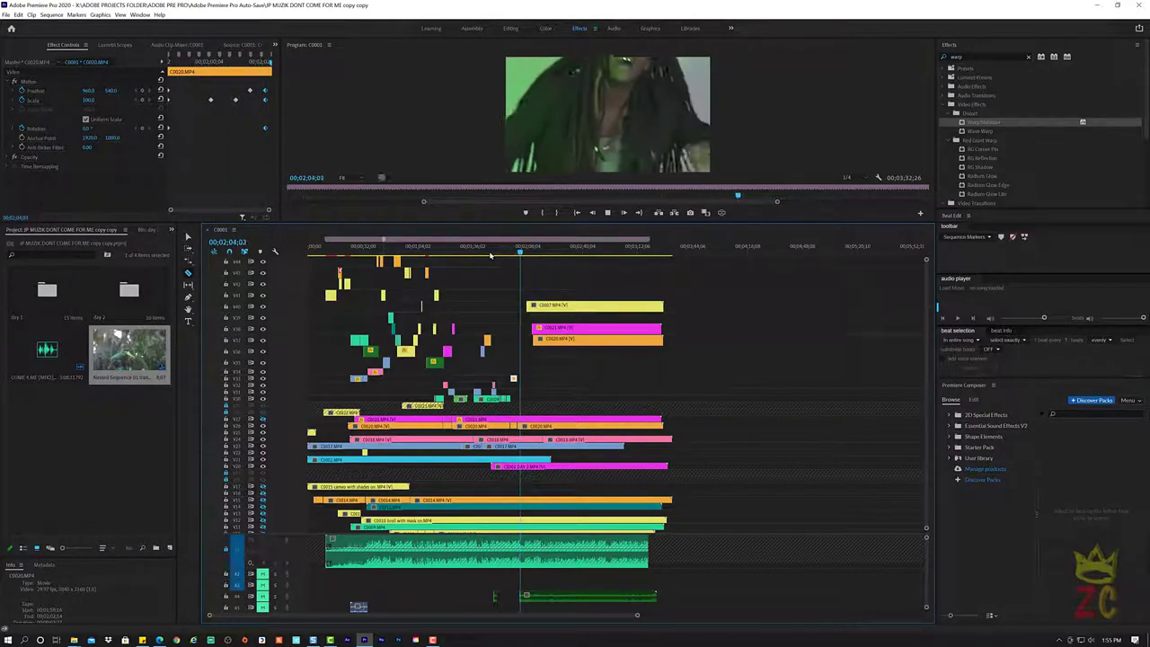
pyautogui.press('space')
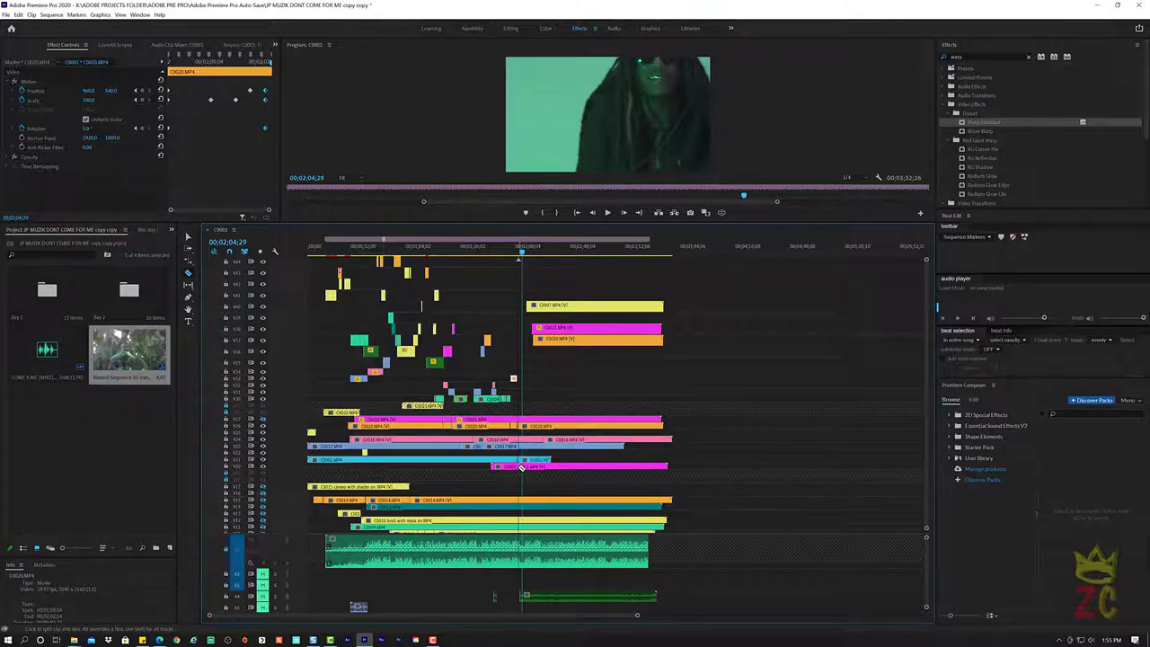
# Move the later piece of C0001 DAY 2 up to V21 and play back to 2:03:22
pyautogui.press('v')
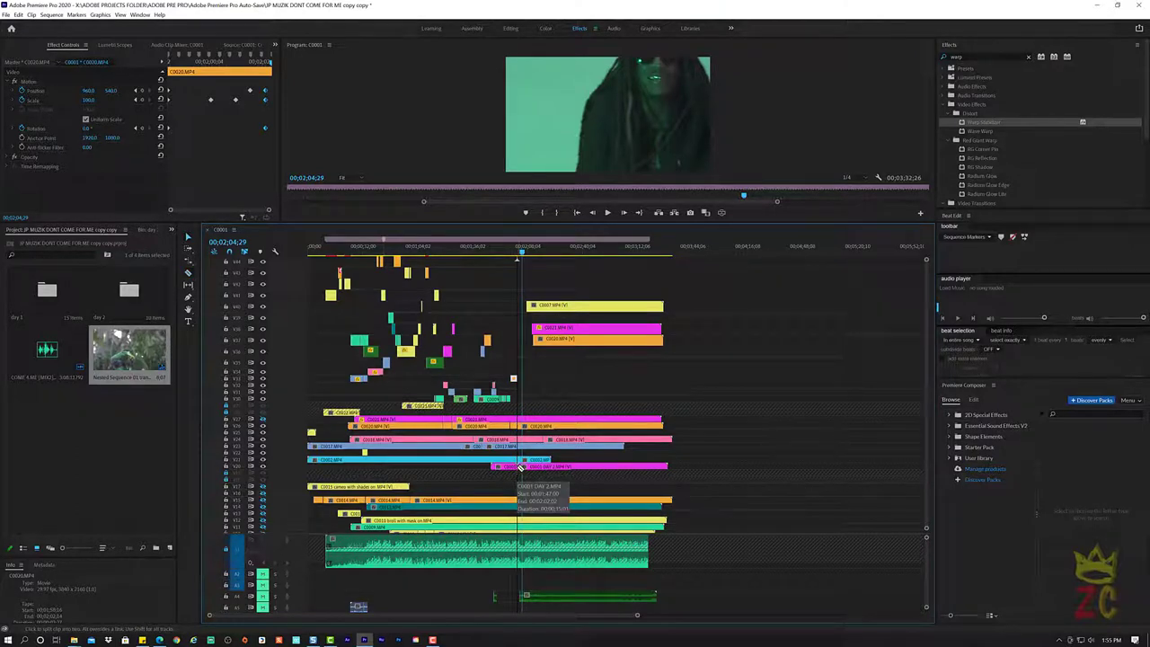
pyautogui.click(529, 469)
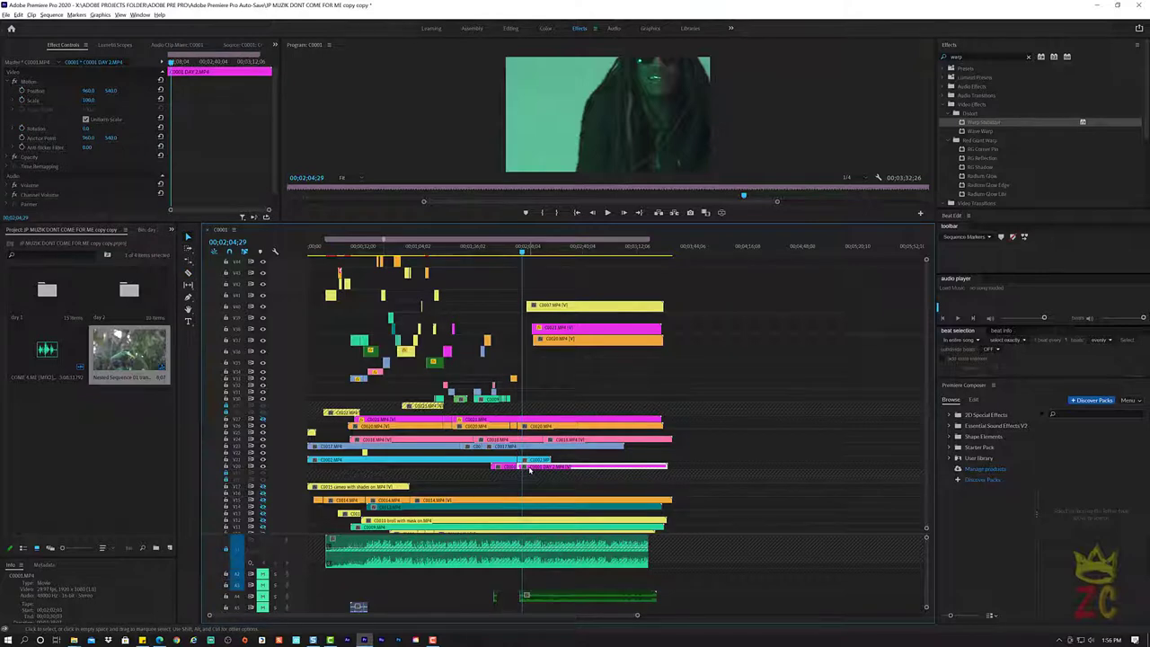
pyautogui.moveTo(533, 469); pyautogui.dragTo(537, 363)
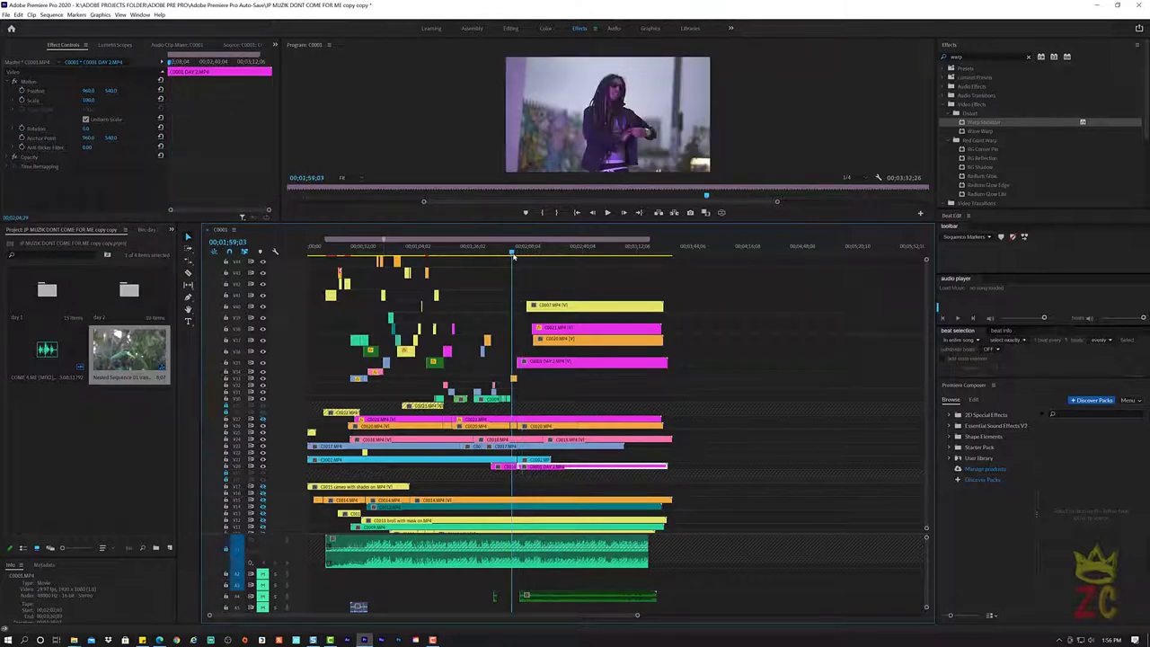
pyautogui.press('space')
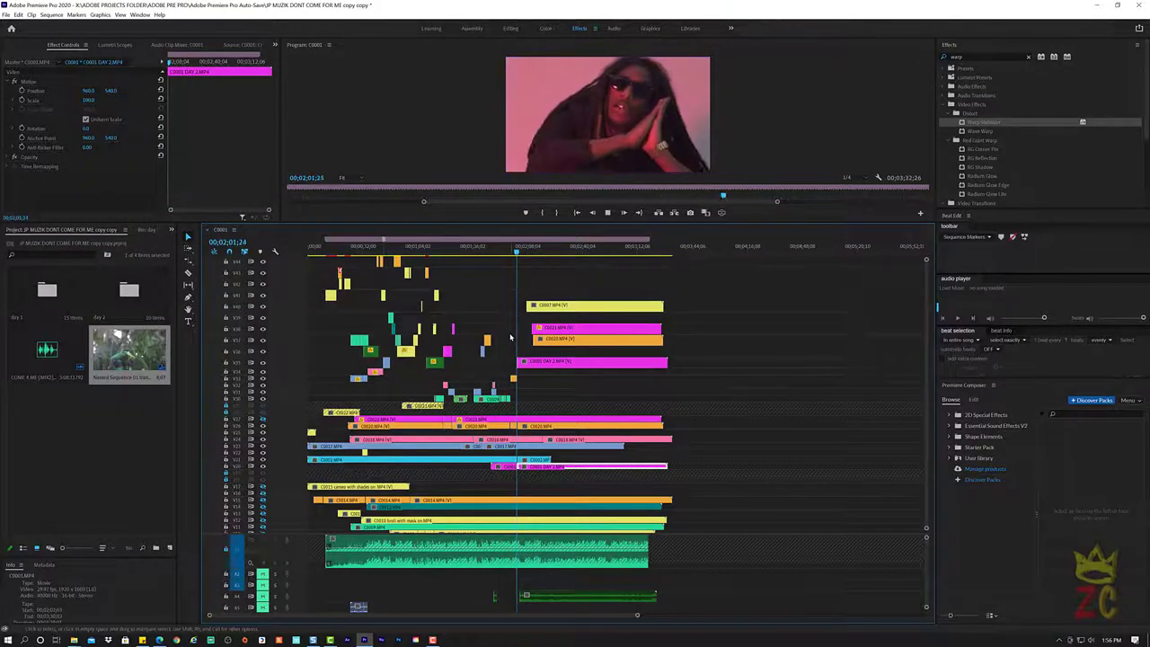
pyautogui.press('space')
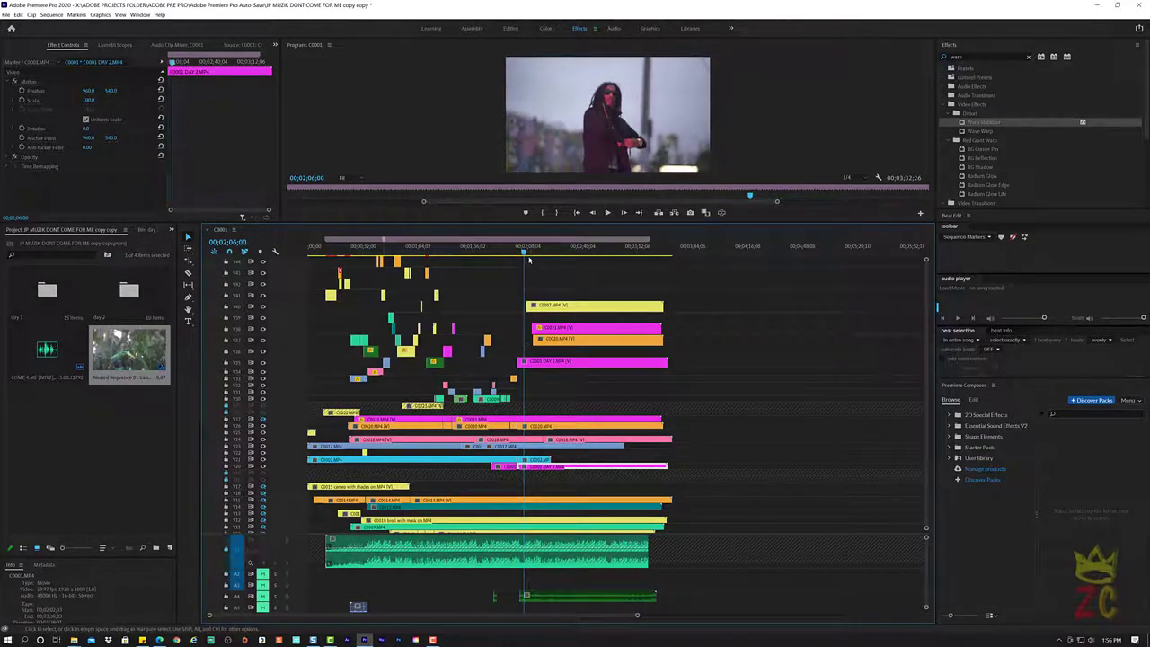
# Bring the playhead back to about 1:52 and zoom the timeline in around it
pyautogui.moveTo(521, 255); pyautogui.dragTo(502, 257)
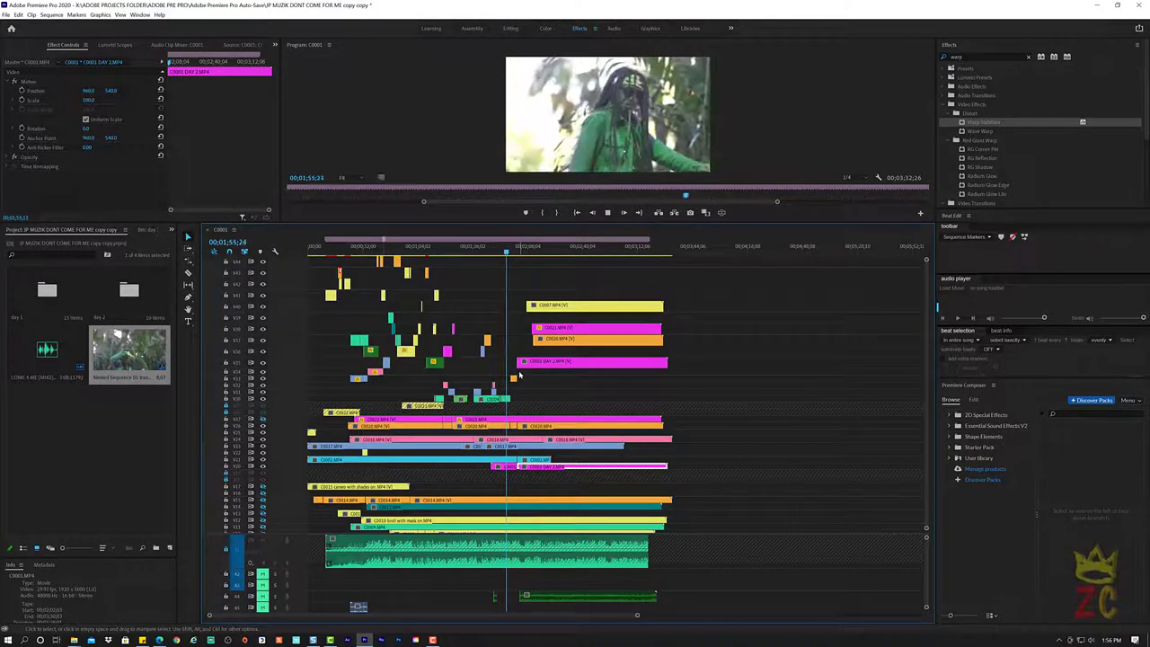
pyautogui.press('super')
pyautogui.press('super')
pyautogui.press('=')
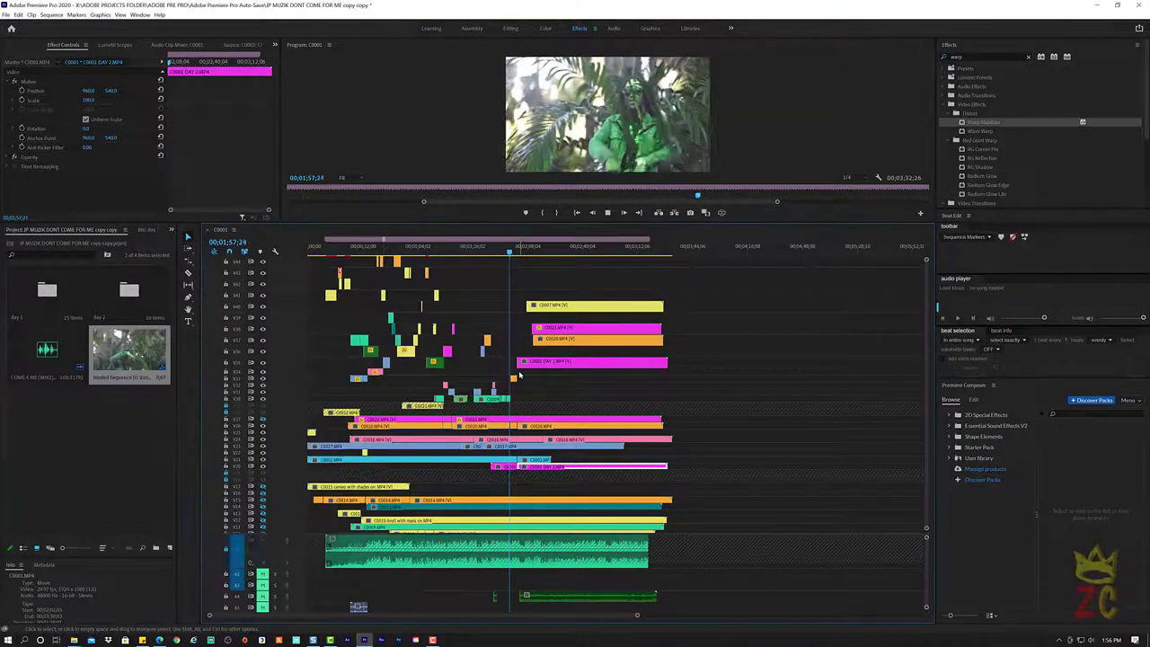
pyautogui.press('=')
pyautogui.press('=')
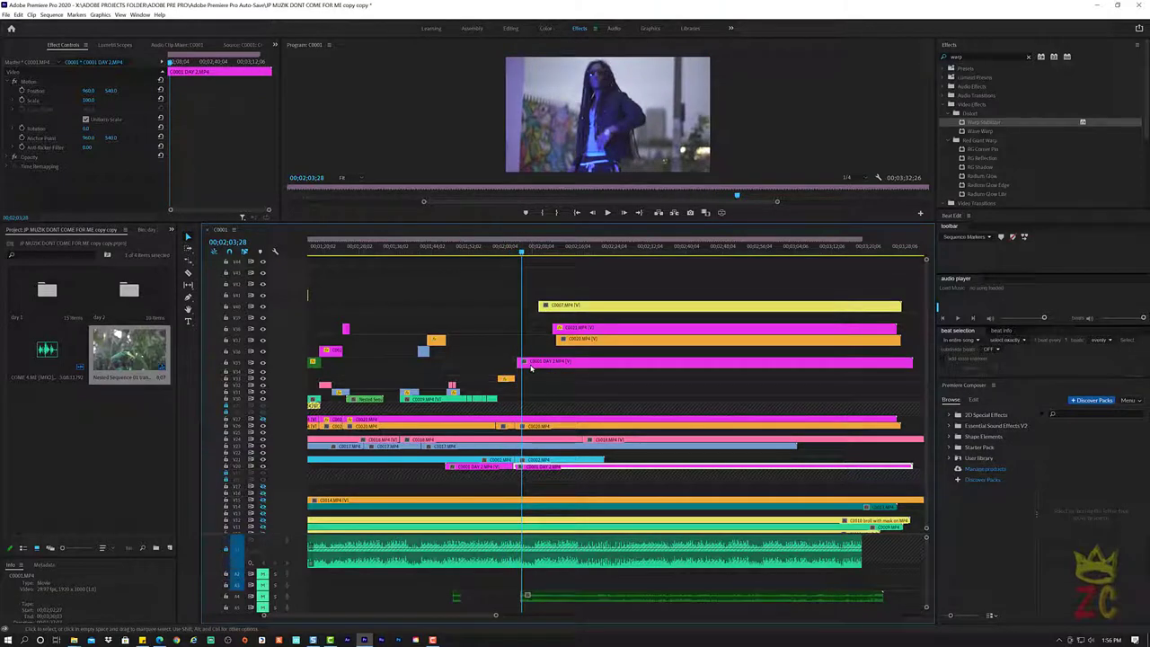
pyautogui.press('space')
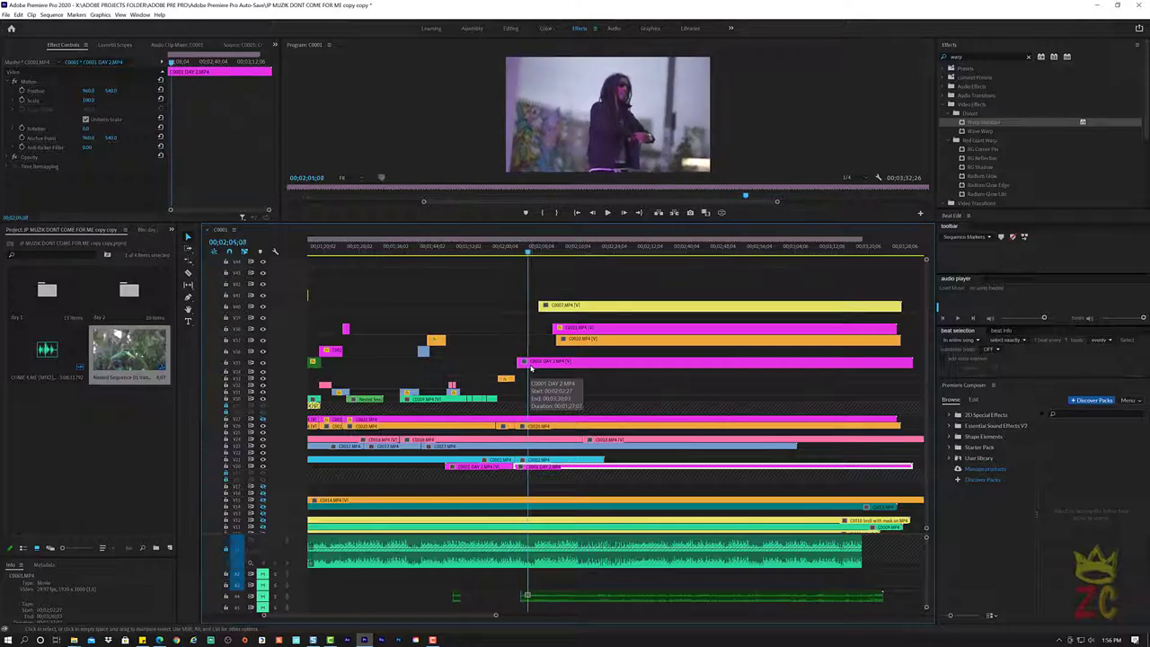
pyautogui.click(530, 368)
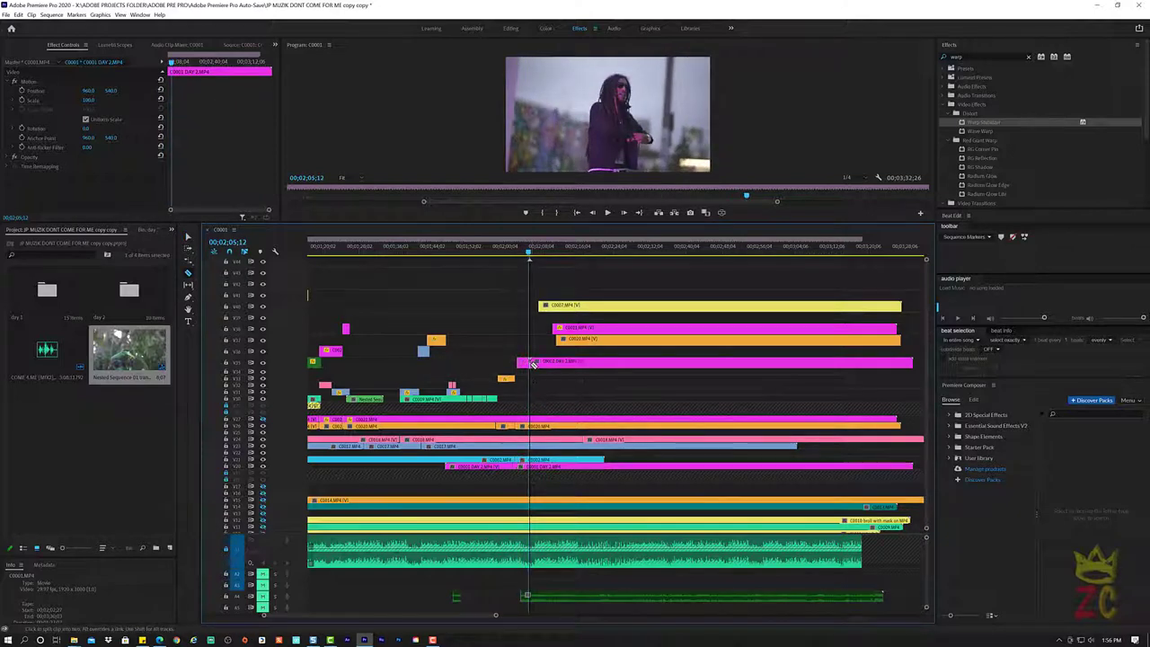
pyautogui.moveTo(533, 362); pyautogui.dragTo(486, 298)
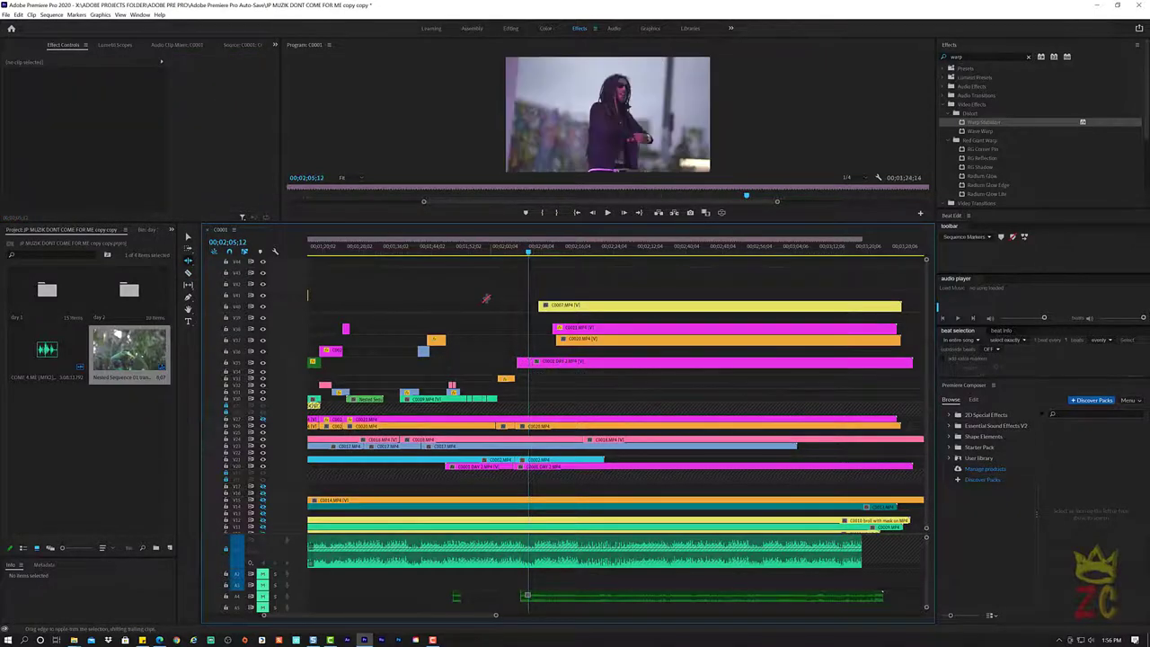
pyautogui.click(533, 362)
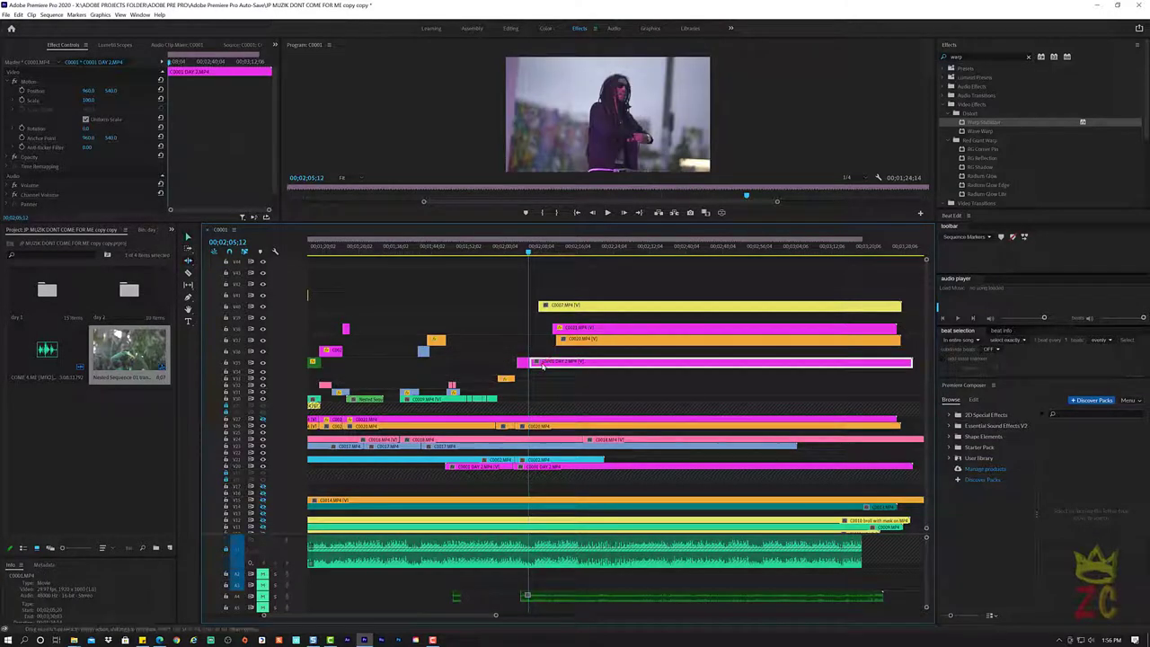
pyautogui.moveTo(543, 365); pyautogui.dragTo(567, 364)
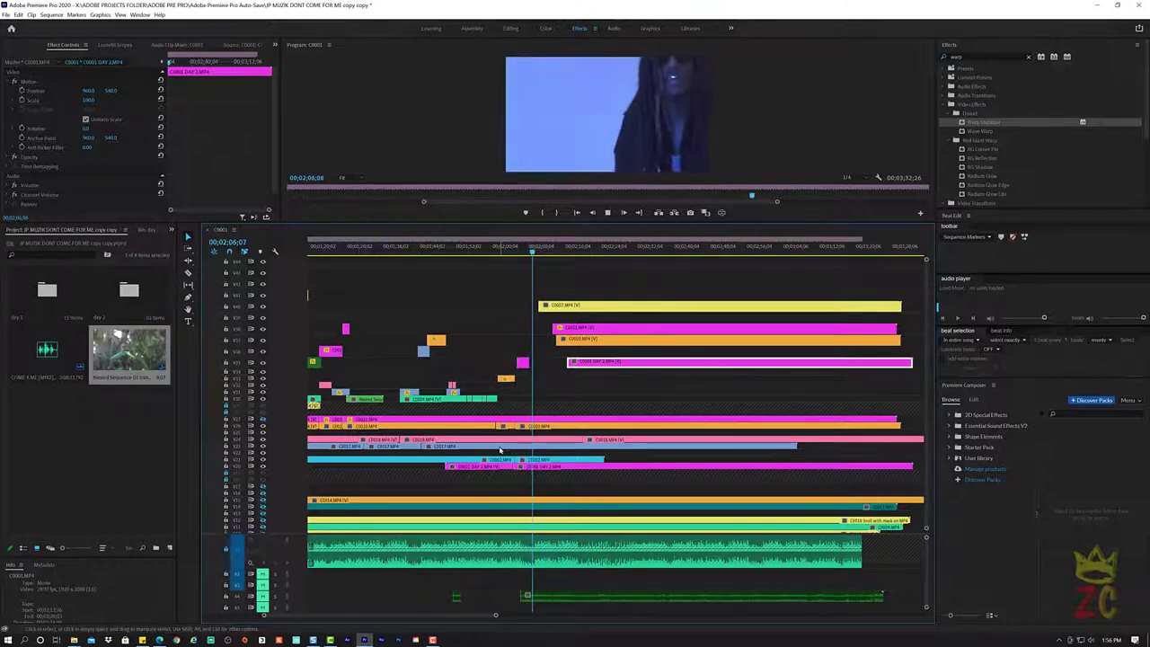
pyautogui.press('space')
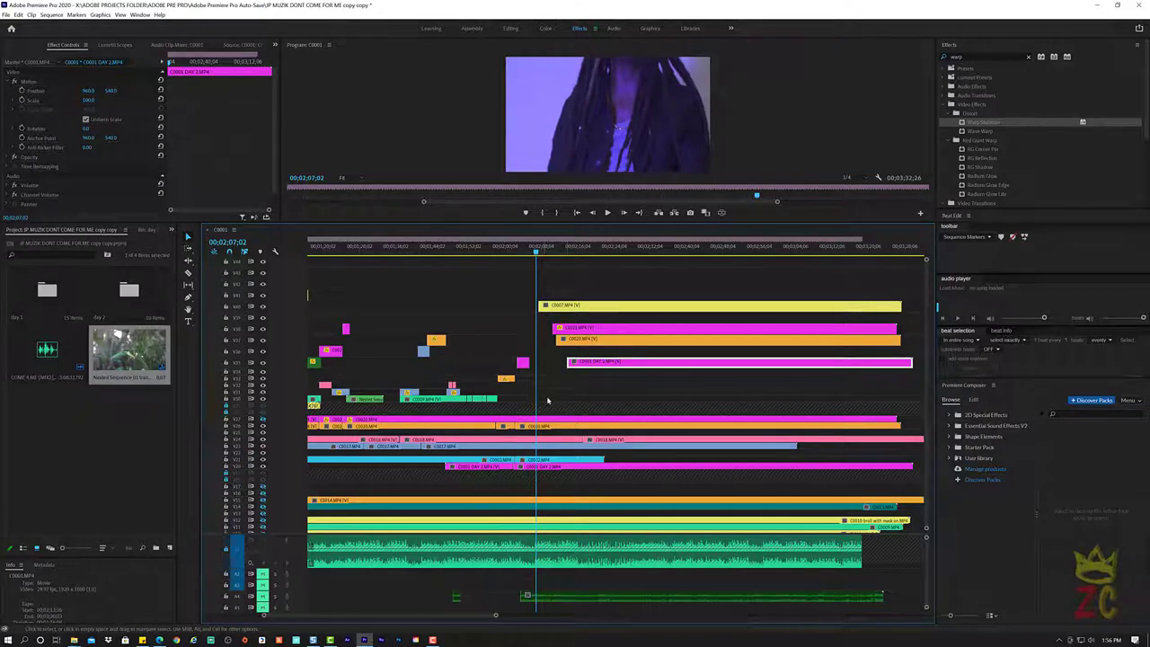
# Alt-drag a copy of the cyan C0002 clip onto the top video track and delete a middle piece of it
pyautogui.click(545, 462)
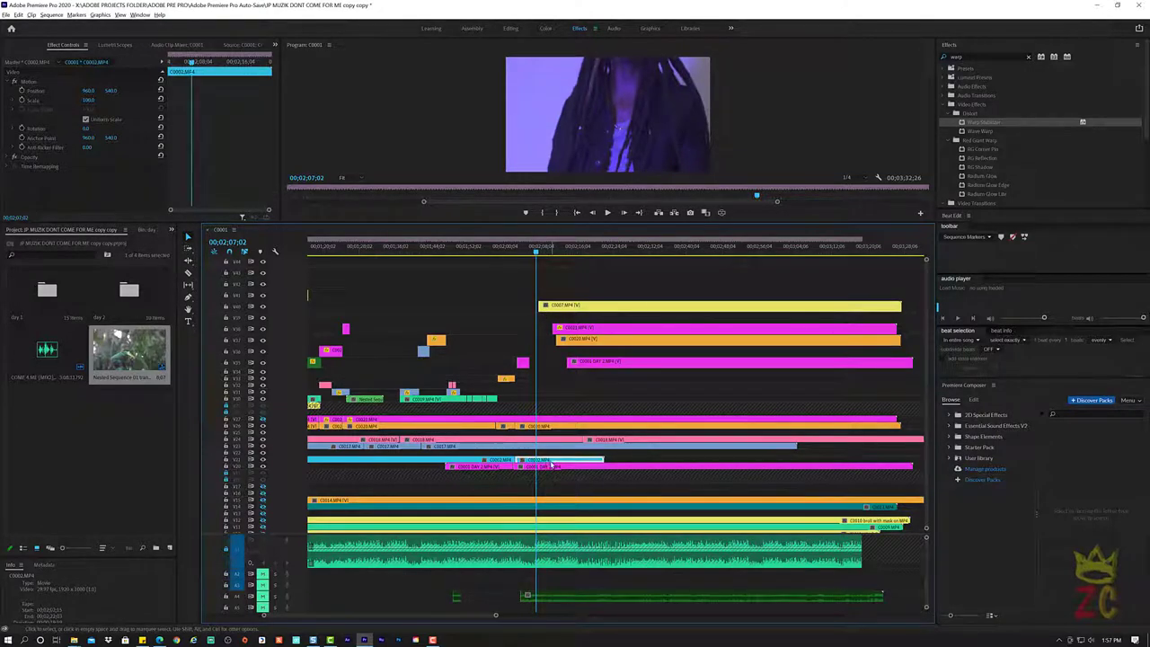
pyautogui.keyDown('alt'); pyautogui.moveTo(550, 464); pyautogui.dragTo(550, 295); pyautogui.keyUp('alt')
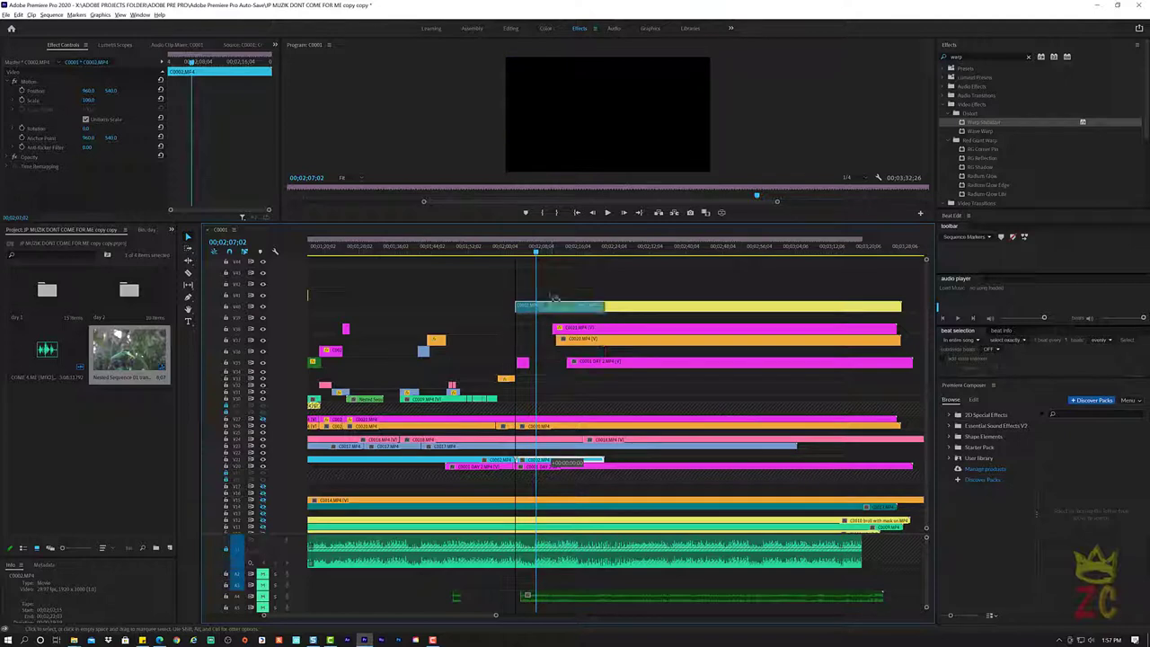
pyautogui.click(504, 251)
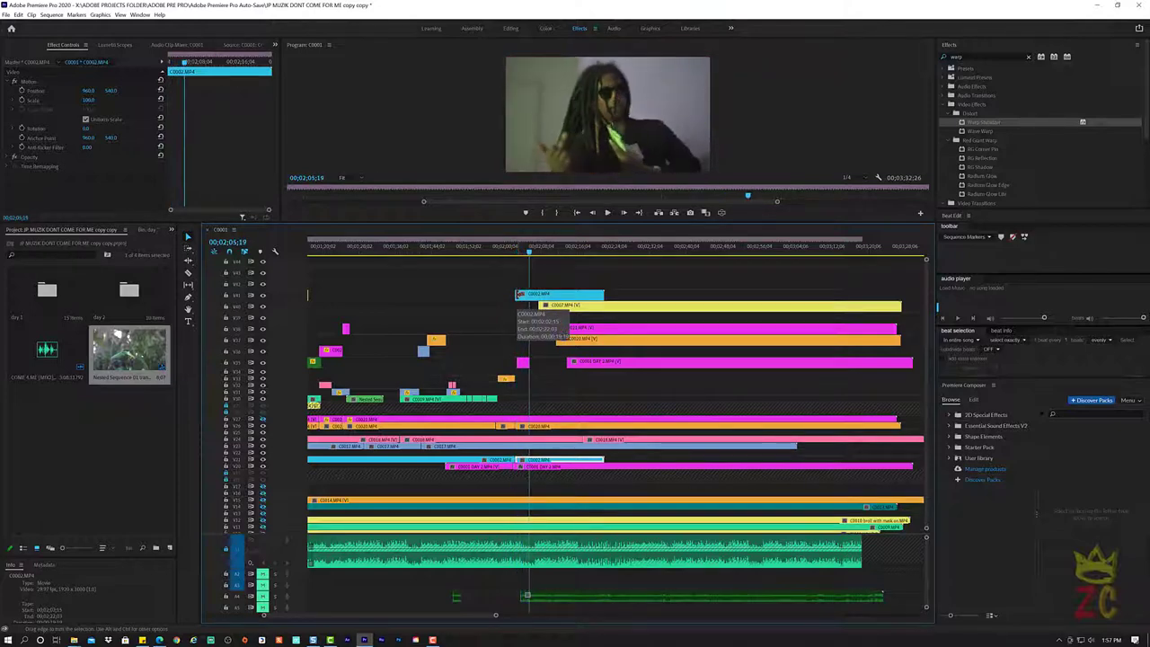
pyautogui.press('space')
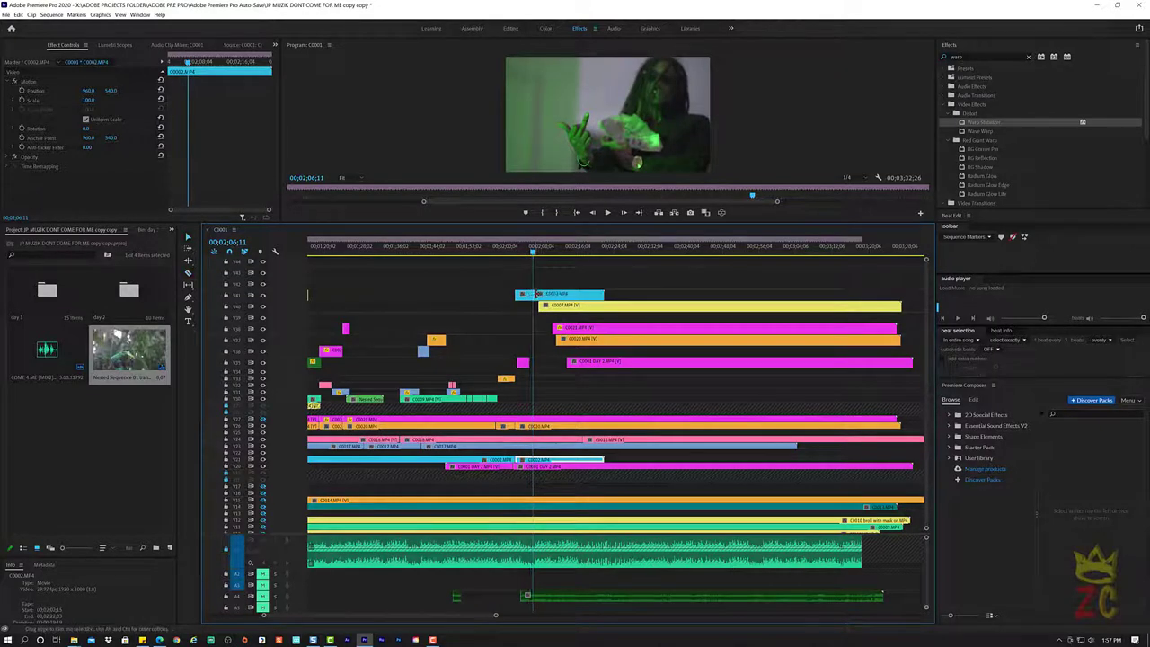
pyautogui.click(554, 293)
pyautogui.press('Delete')
pyautogui.press('space')
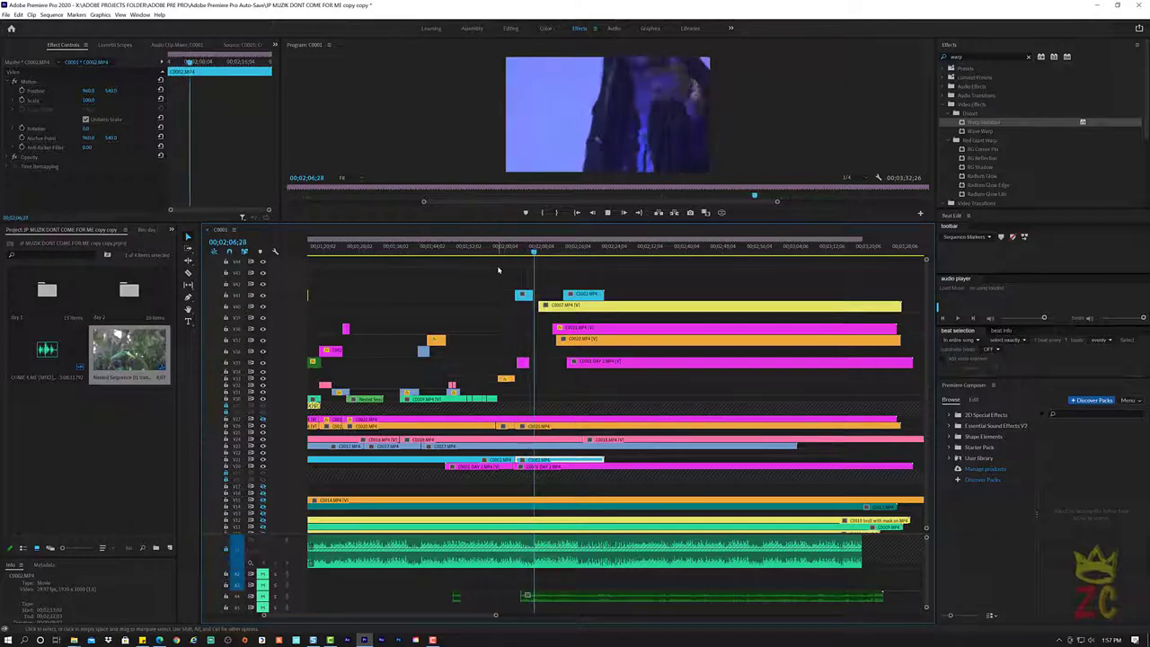
pyautogui.press('space')
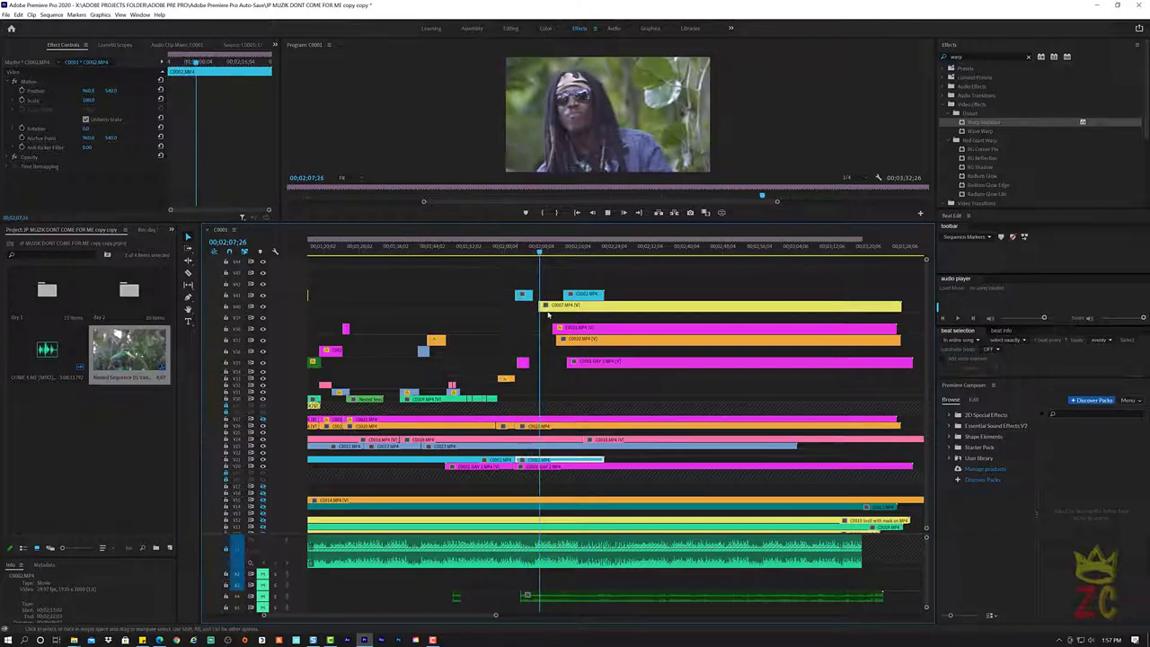
pyautogui.press('space')
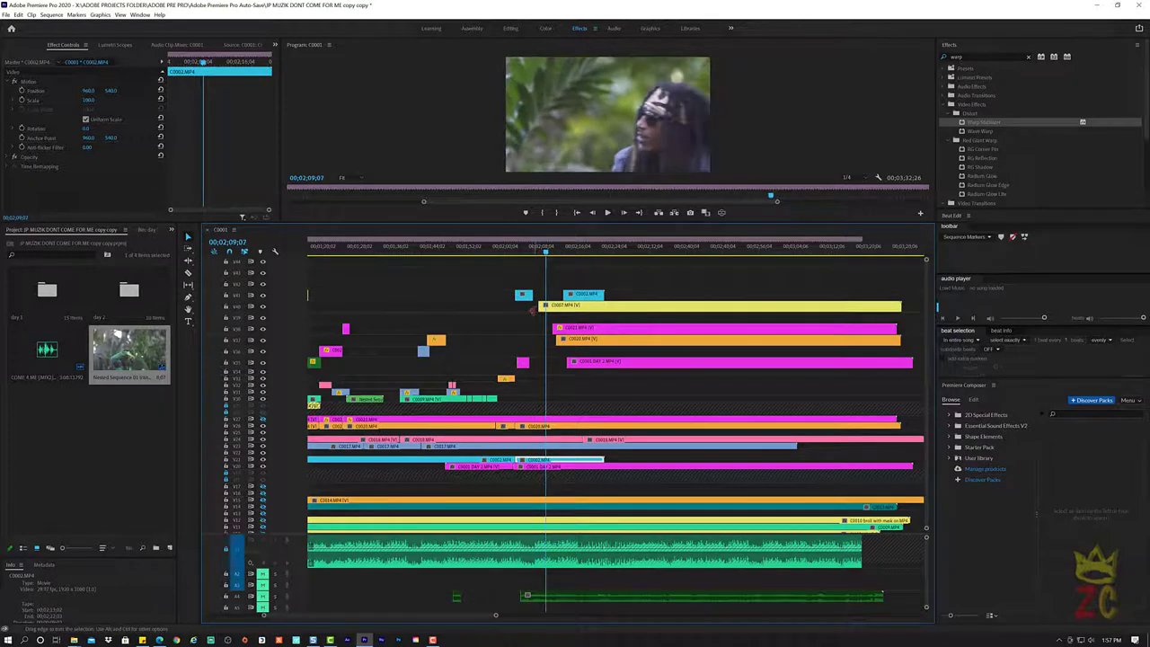
# Trim the yellow C0007 clip's in-point later and shorten the end of the top-track C0002 copy
pyautogui.moveTo(539, 306); pyautogui.dragTo(575, 306)
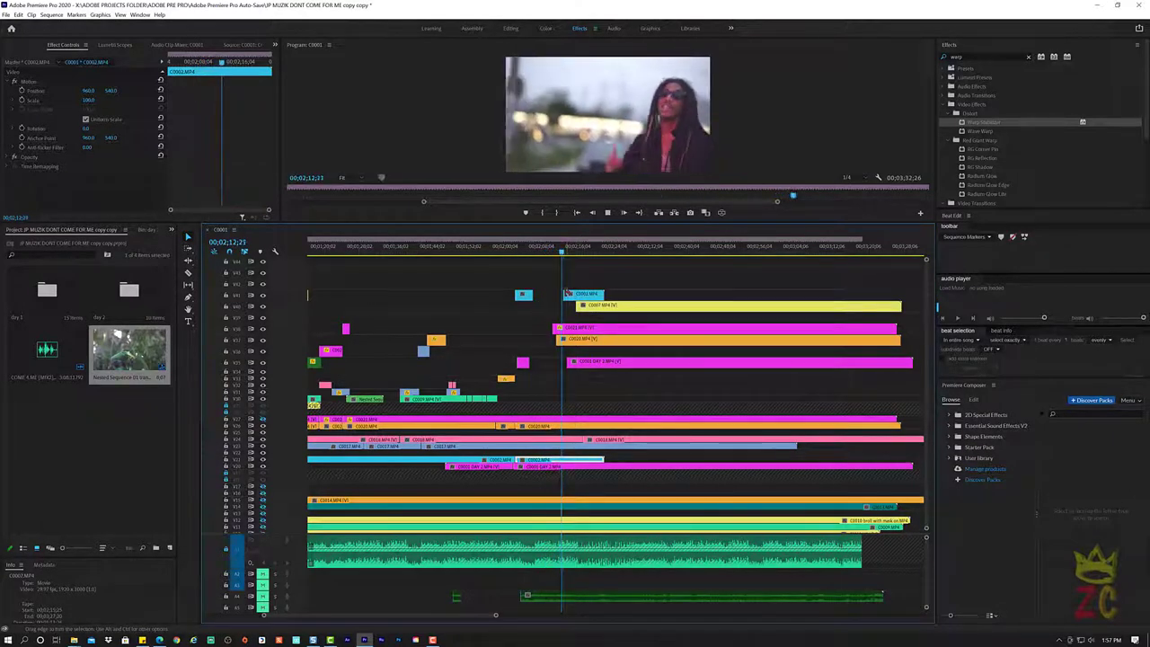
pyautogui.press('space')
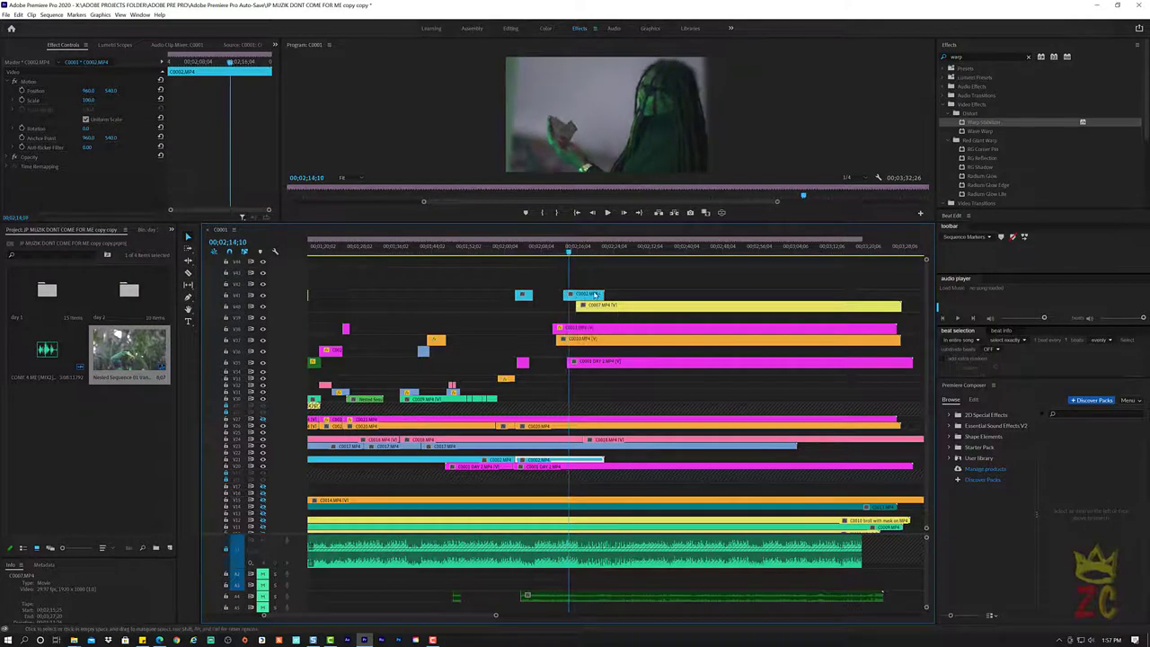
pyautogui.moveTo(600, 293); pyautogui.dragTo(560, 295)
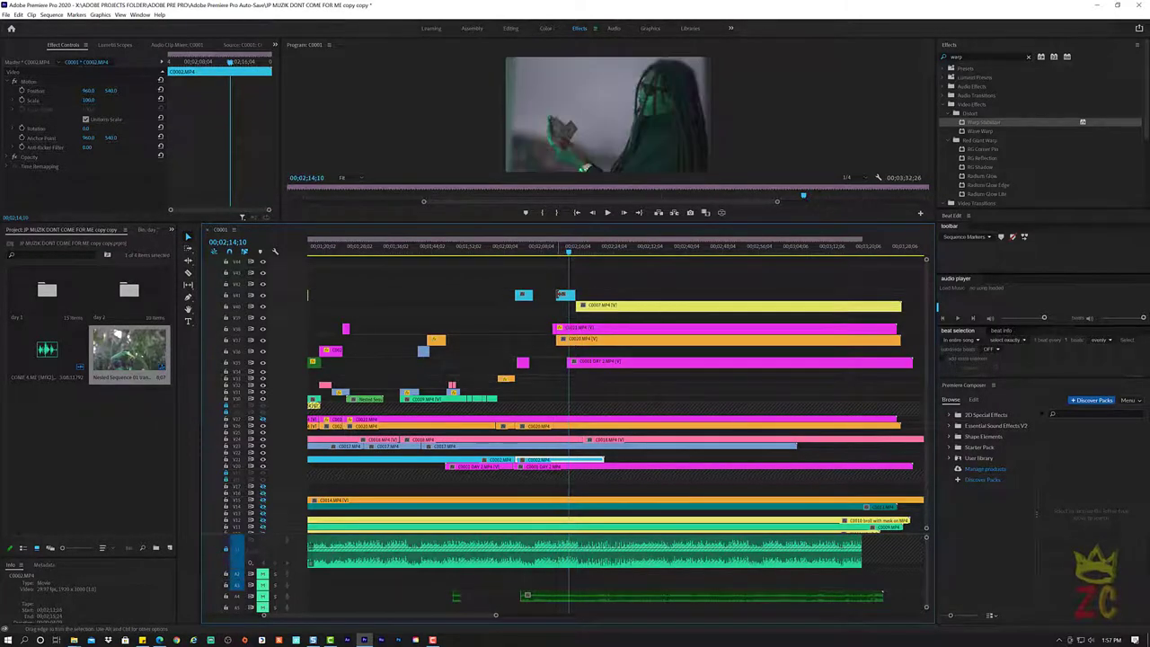
pyautogui.click(505, 253)
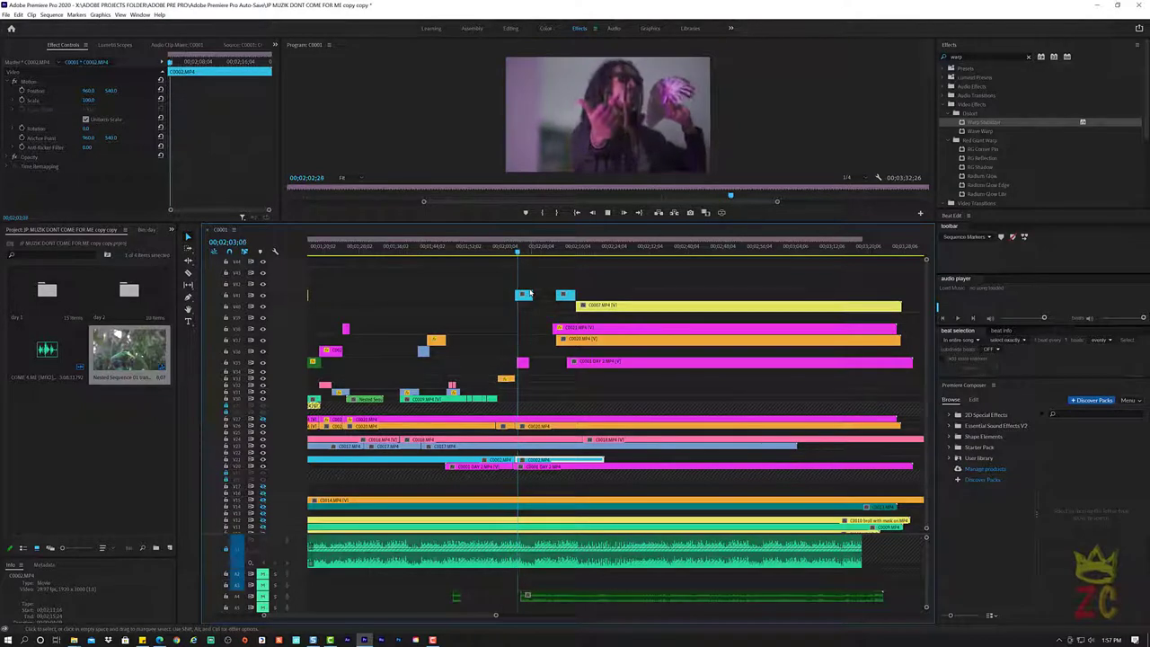
pyautogui.press('space')
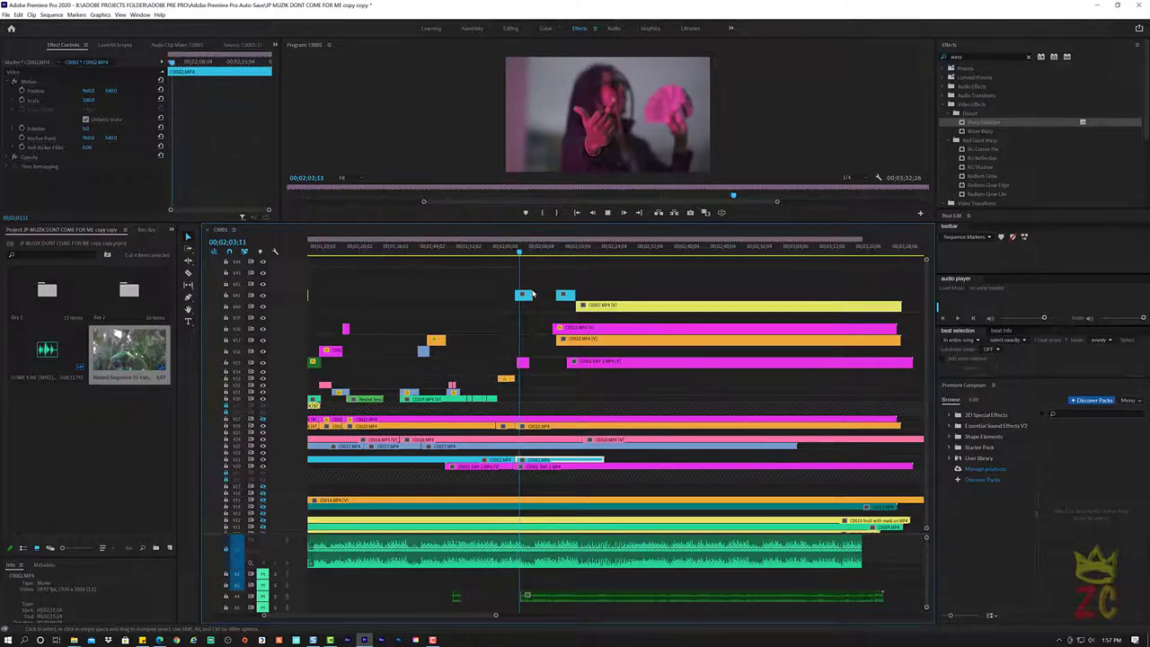
pyautogui.press('space')
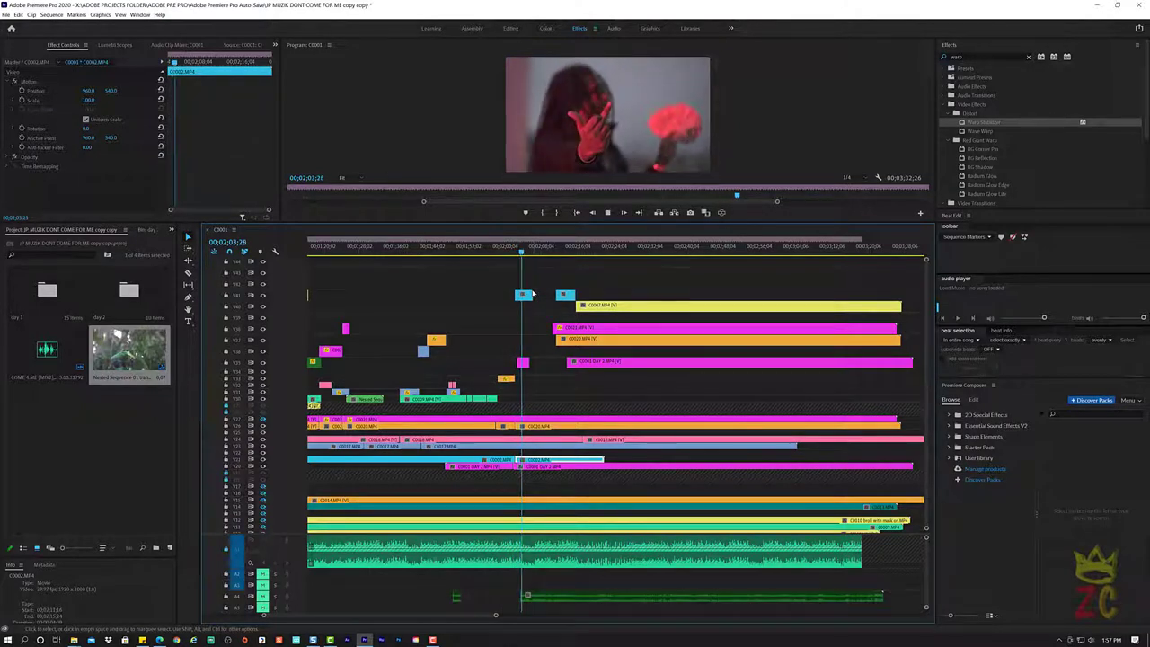
pyautogui.press('space')
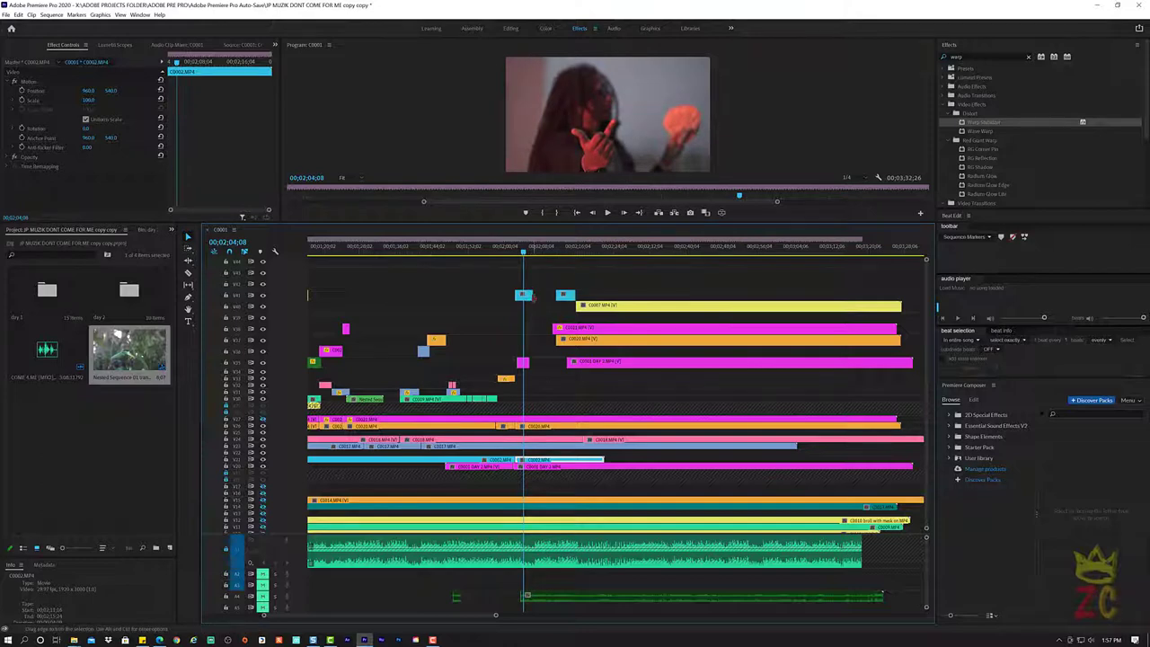
# Trim the first short C0002 piece on the top track shorter and review it in playback
pyautogui.moveTo(532, 299); pyautogui.dragTo(526, 296)
pyautogui.moveTo(526, 294); pyautogui.dragTo(521, 295)
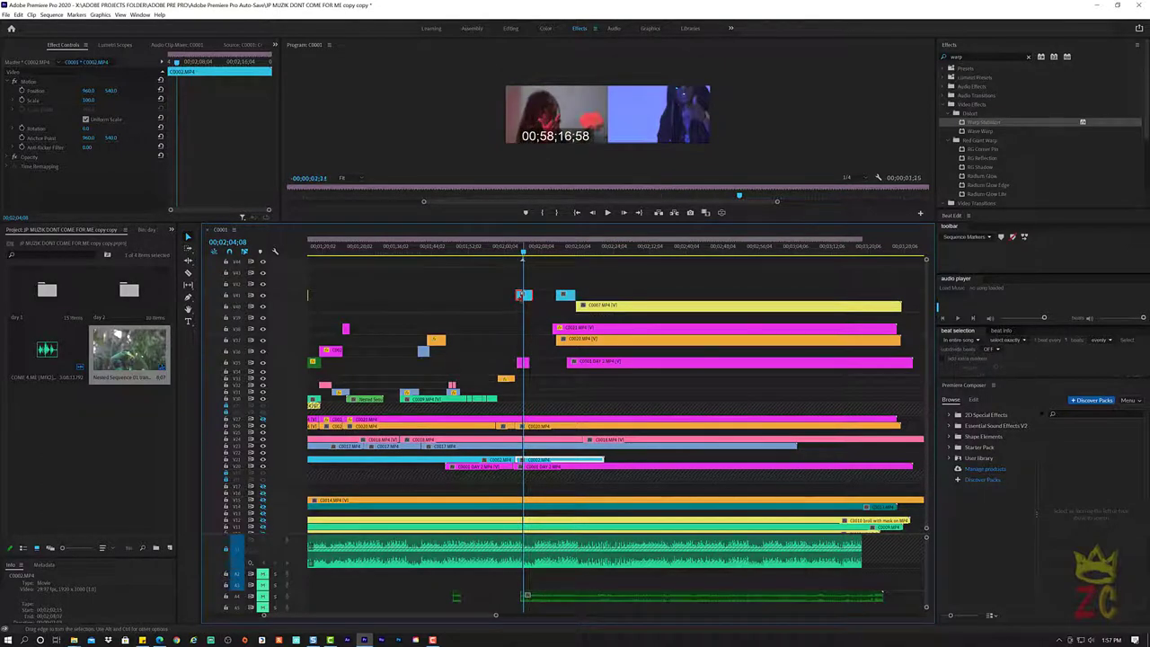
pyautogui.press('space')
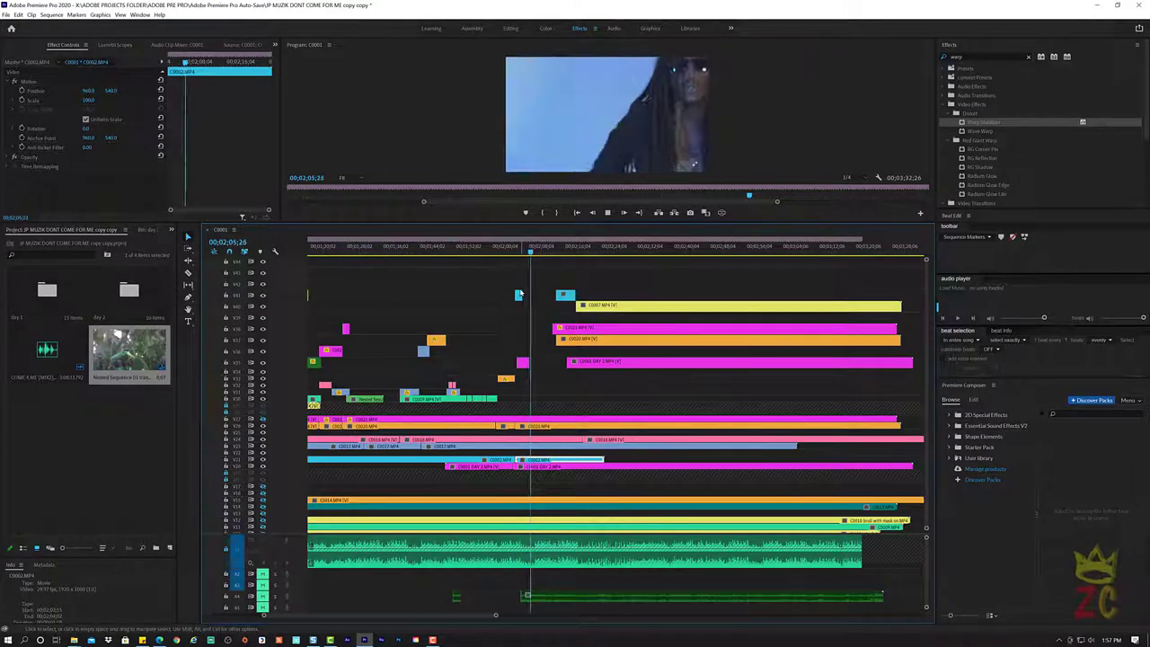
pyautogui.press('space')
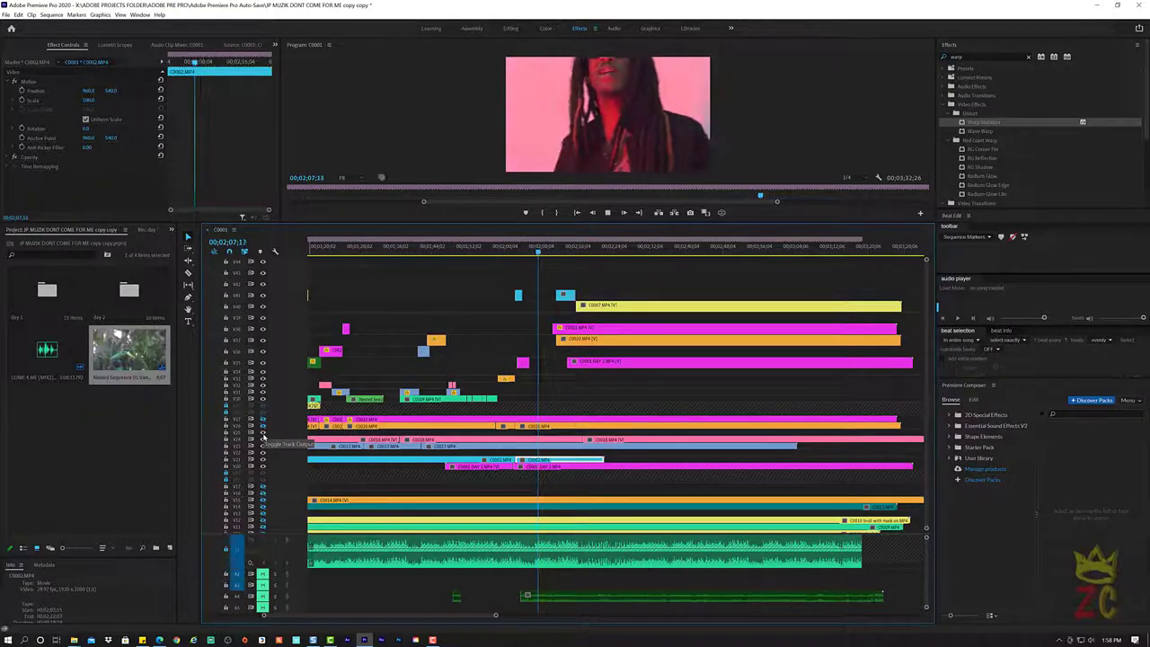
pyautogui.press('space')
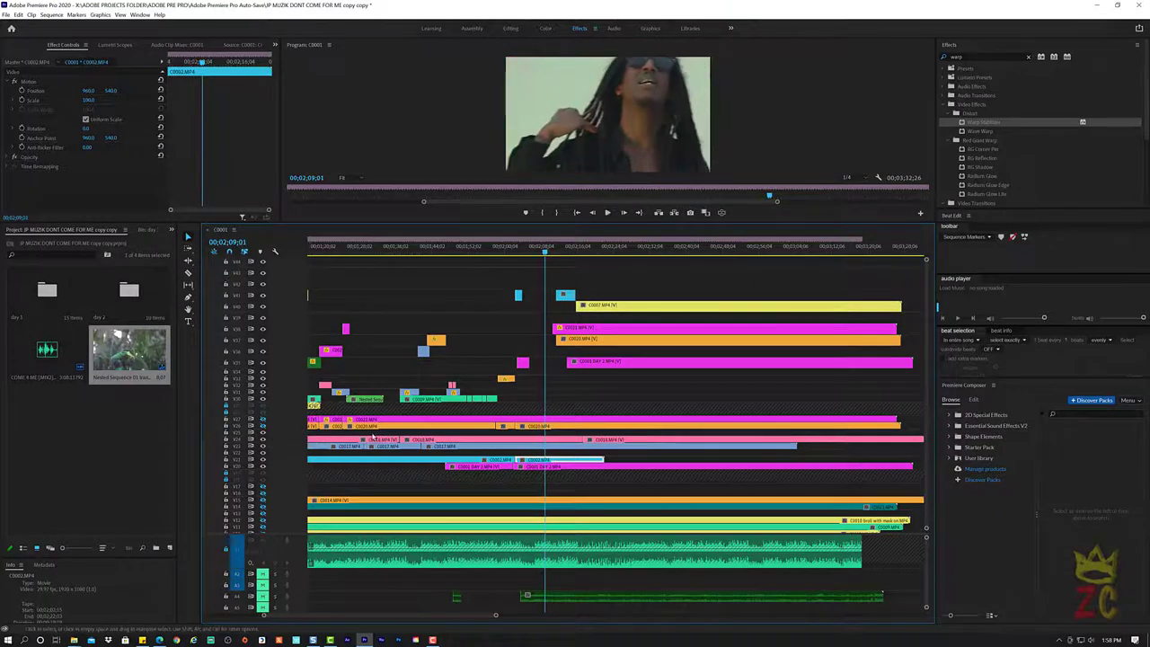
pyautogui.click(488, 253)
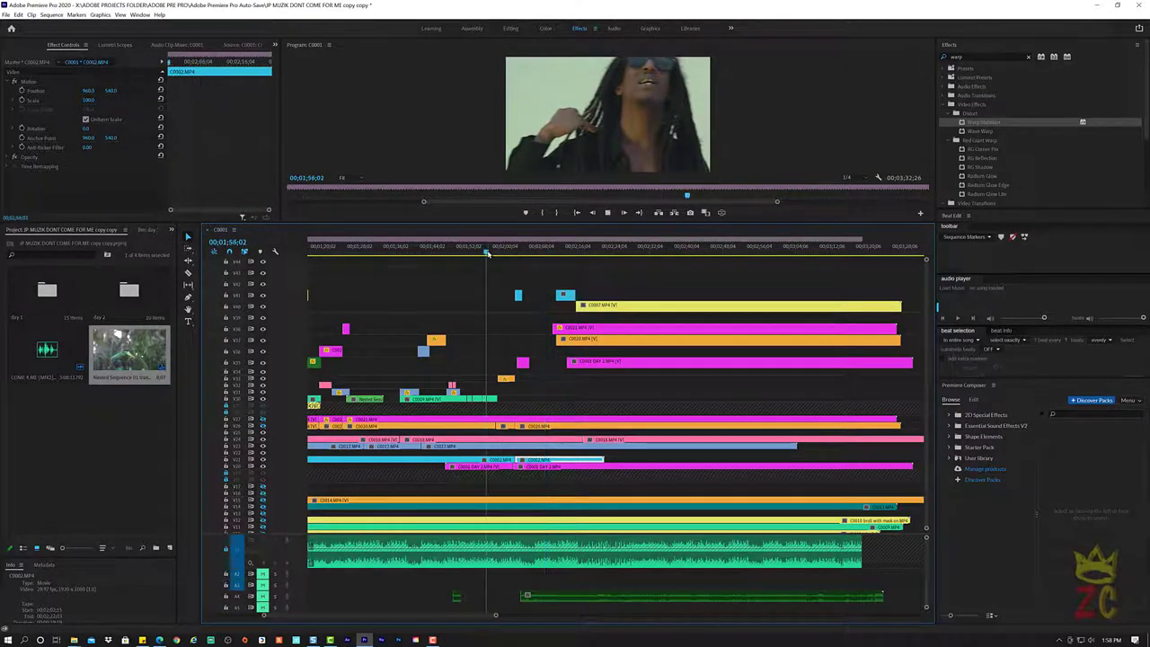
pyautogui.press('space')
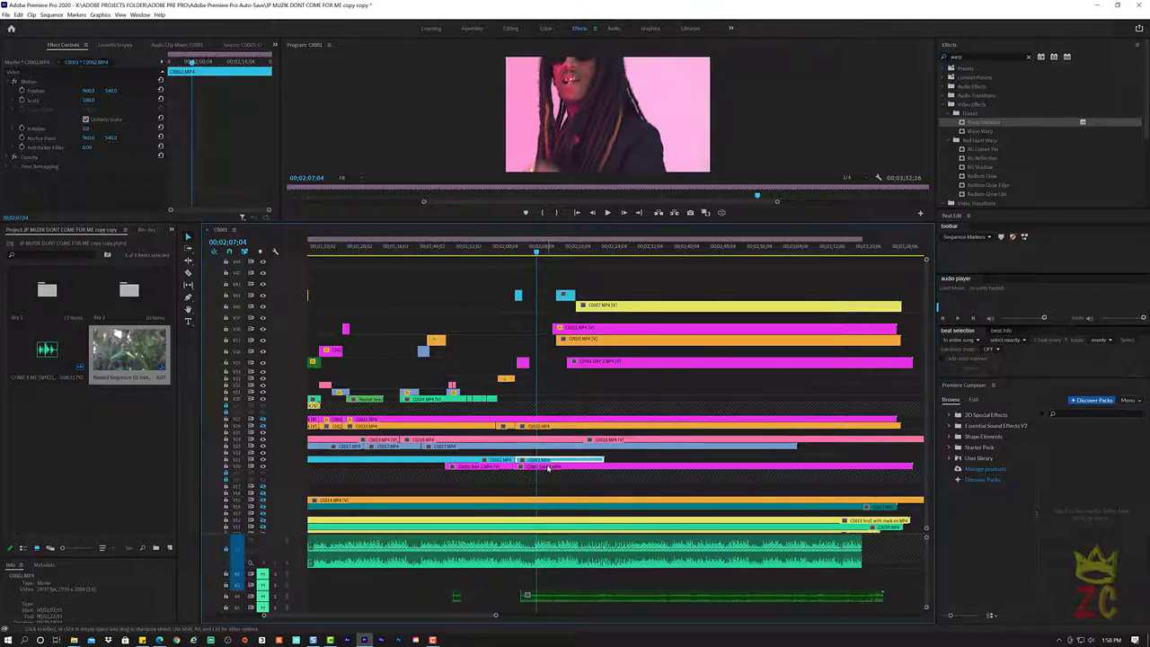
# Razor-cut the magenta C0001 DAY 2 clip, preview a copy of one piece a track higher, then delete it
pyautogui.click(548, 467)
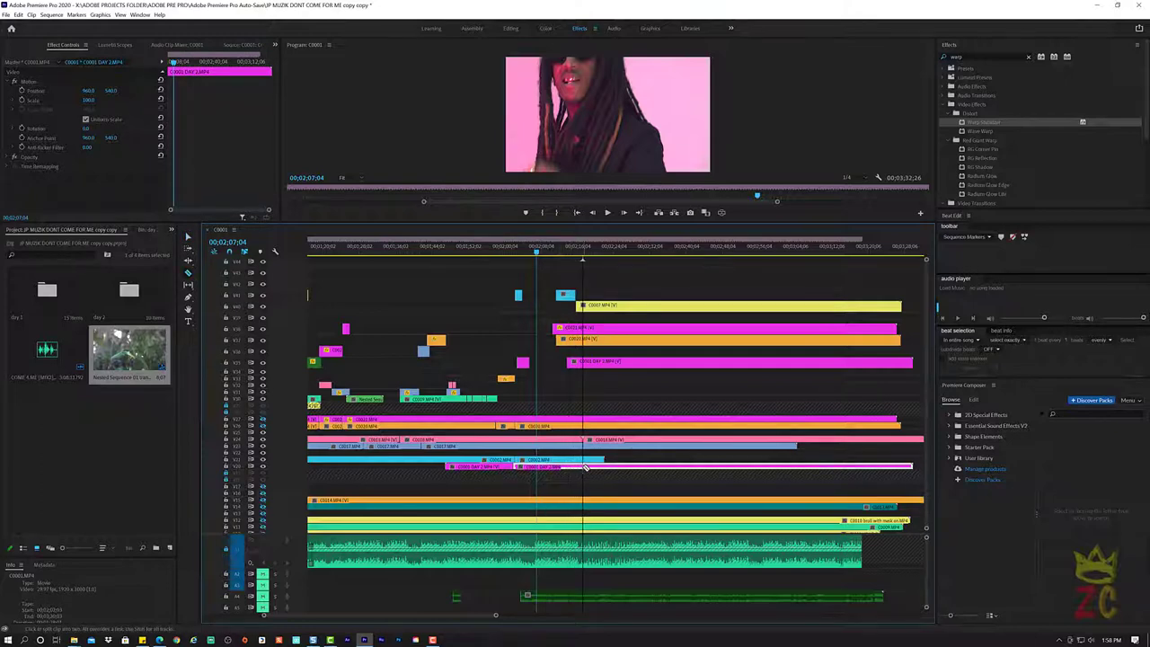
pyautogui.click(585, 467)
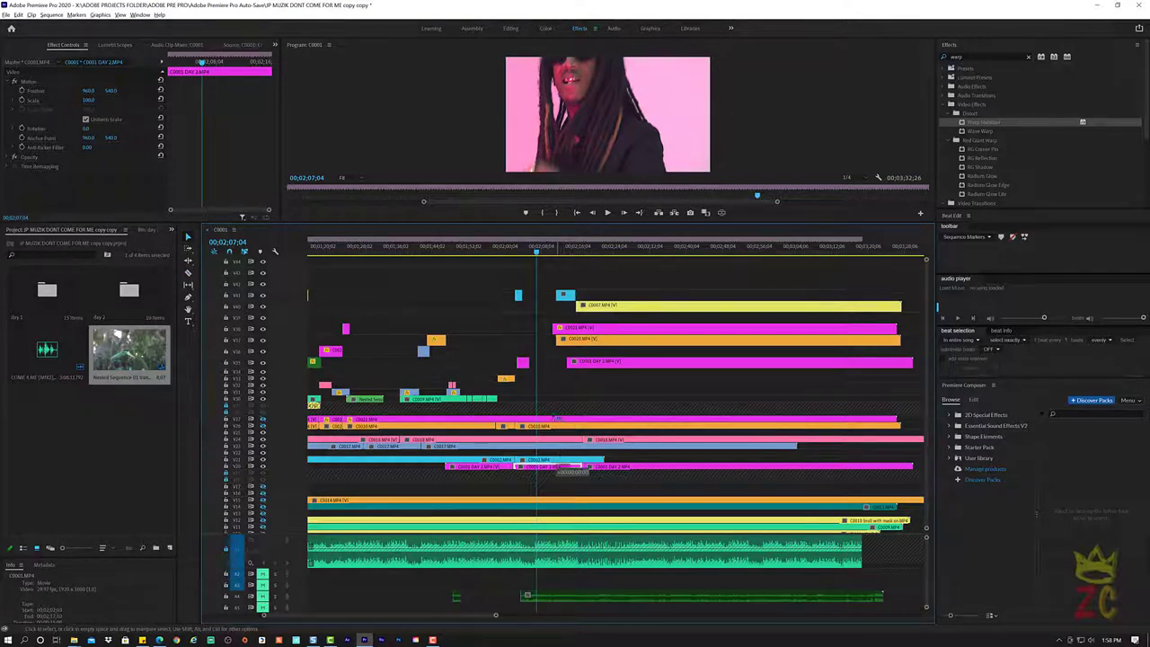
pyautogui.moveTo(557, 419); pyautogui.dragTo(548, 399)
pyautogui.click(515, 252)
pyautogui.press('space')
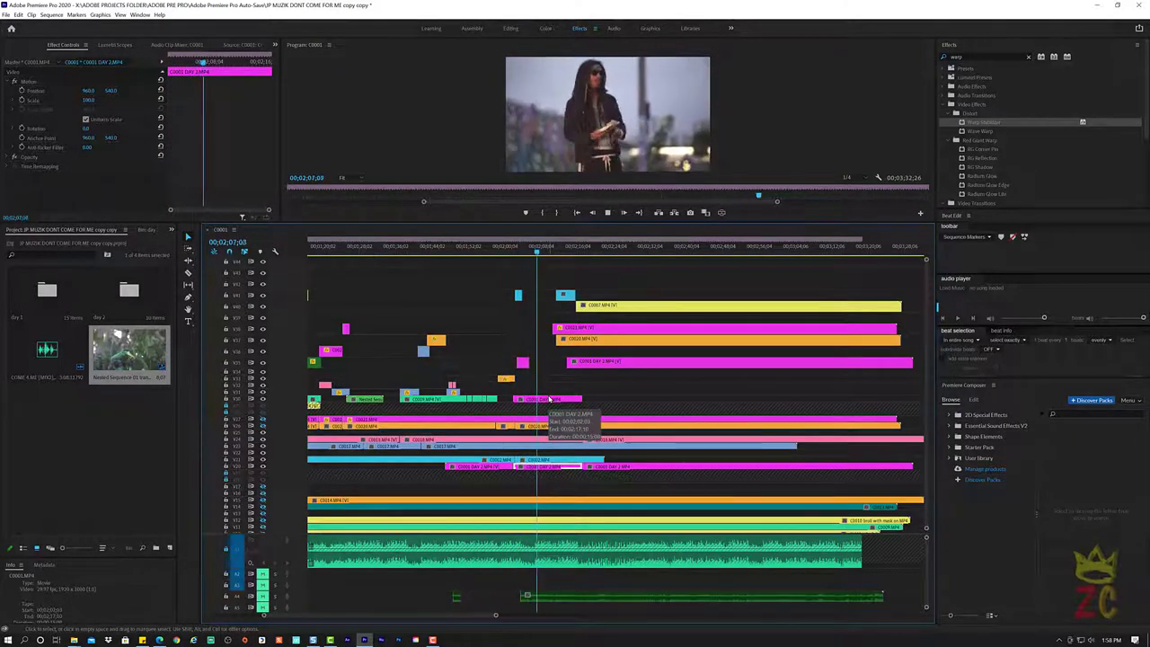
pyautogui.press('space')
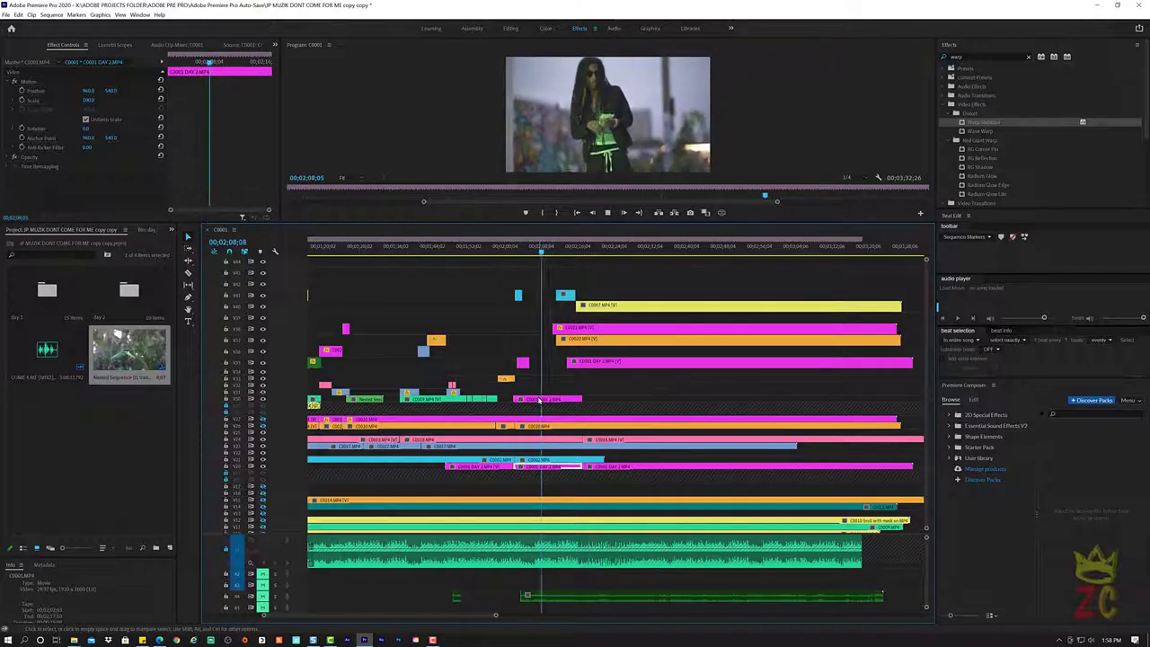
pyautogui.press('space')
pyautogui.hotkey('shift', 'Right')
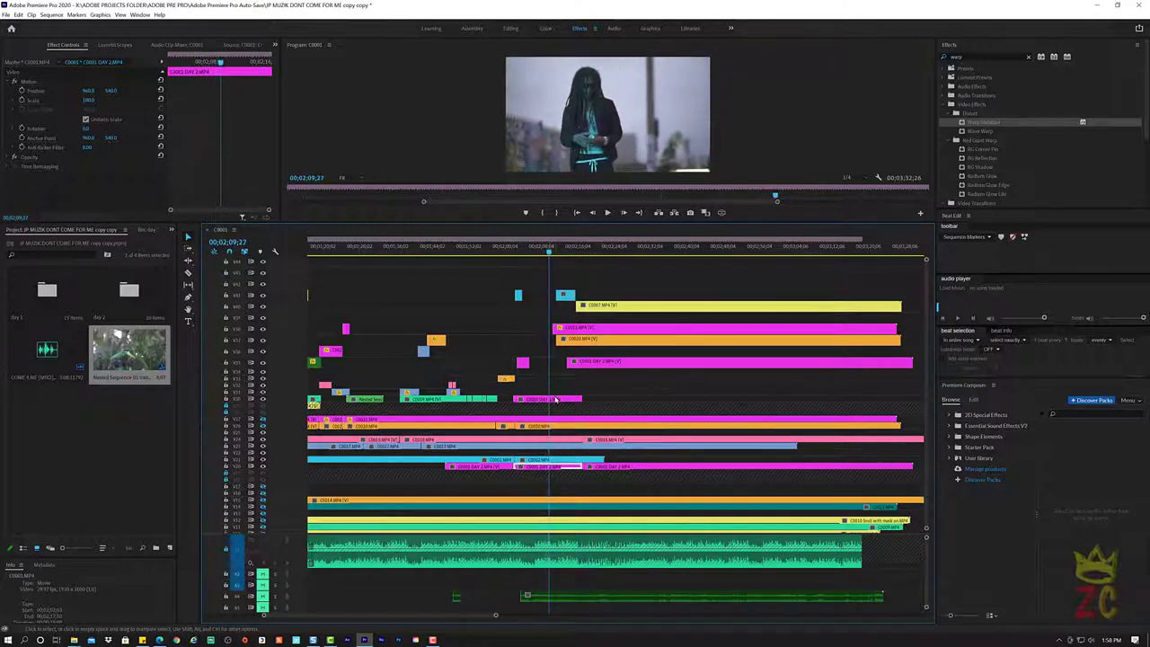
pyautogui.press('Delete')
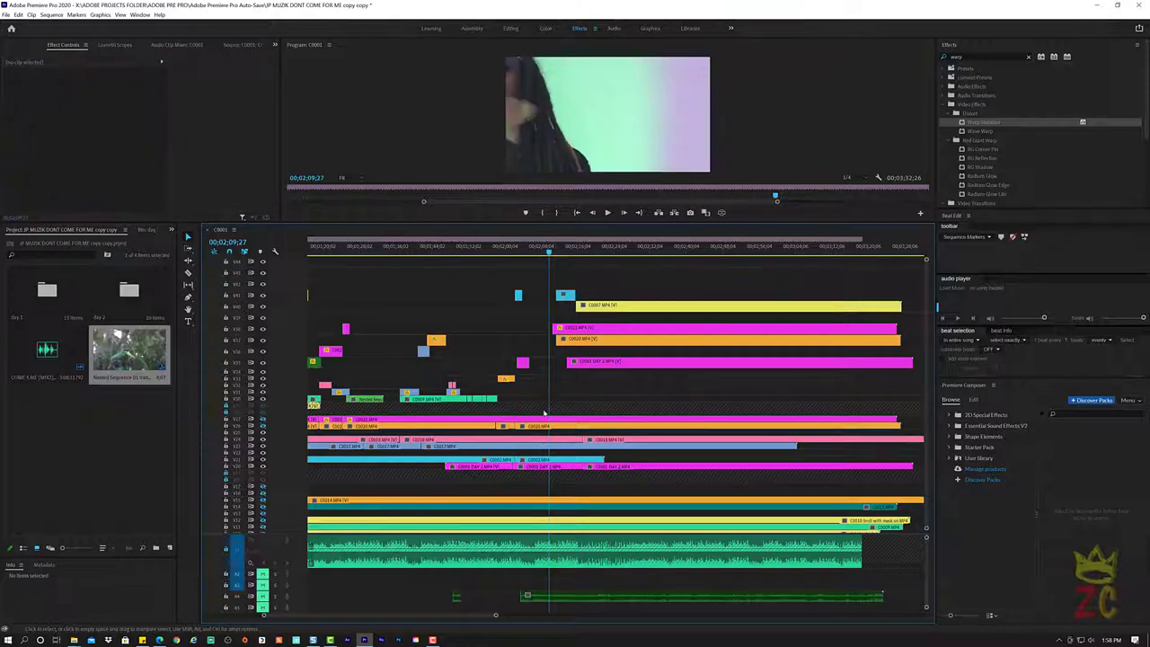
# Razor-cut the pink C0018 clip near 00;02;07;04 and lift the cut piece onto a higher track
pyautogui.click(545, 461)
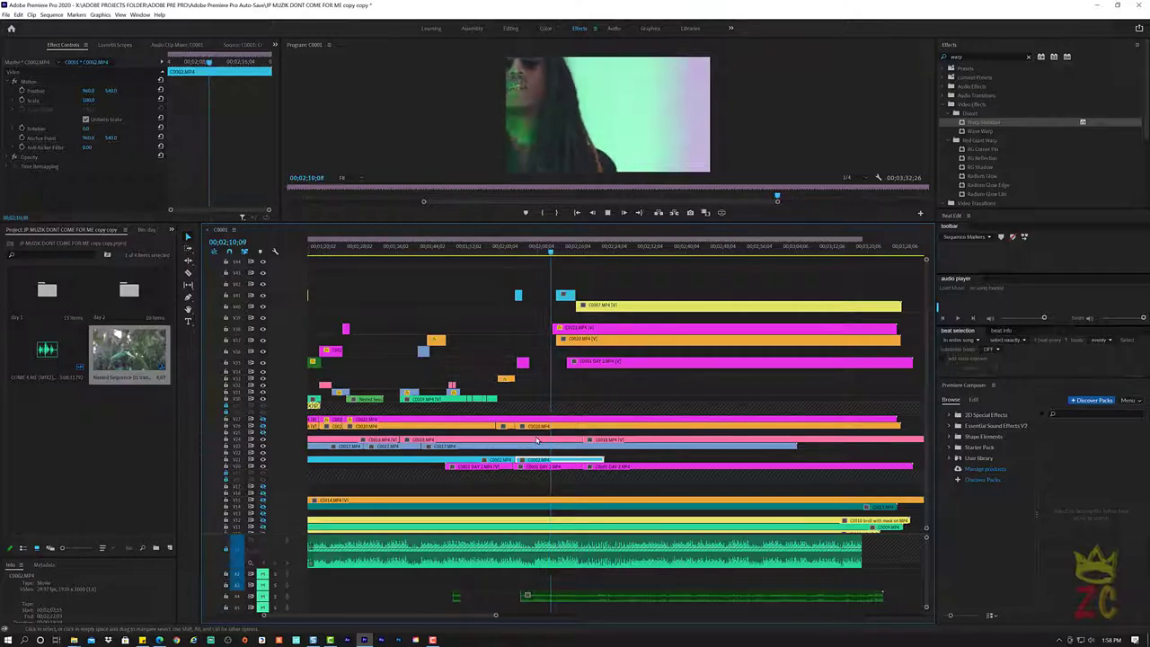
pyautogui.press('space')
pyautogui.click(534, 247)
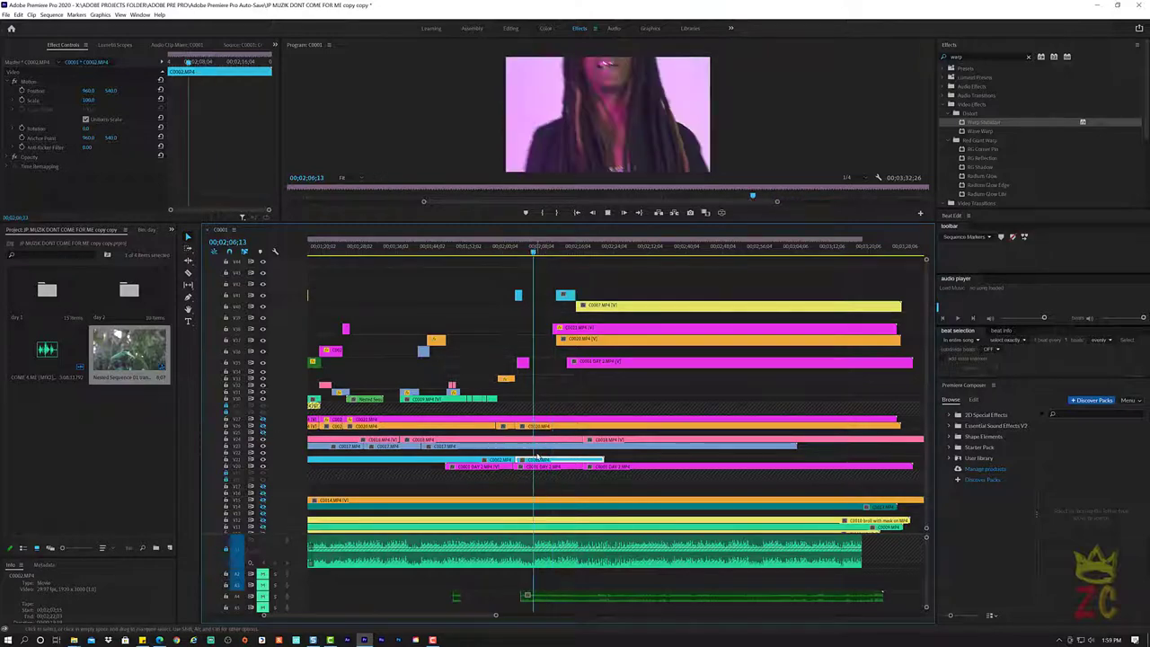
pyautogui.press('space')
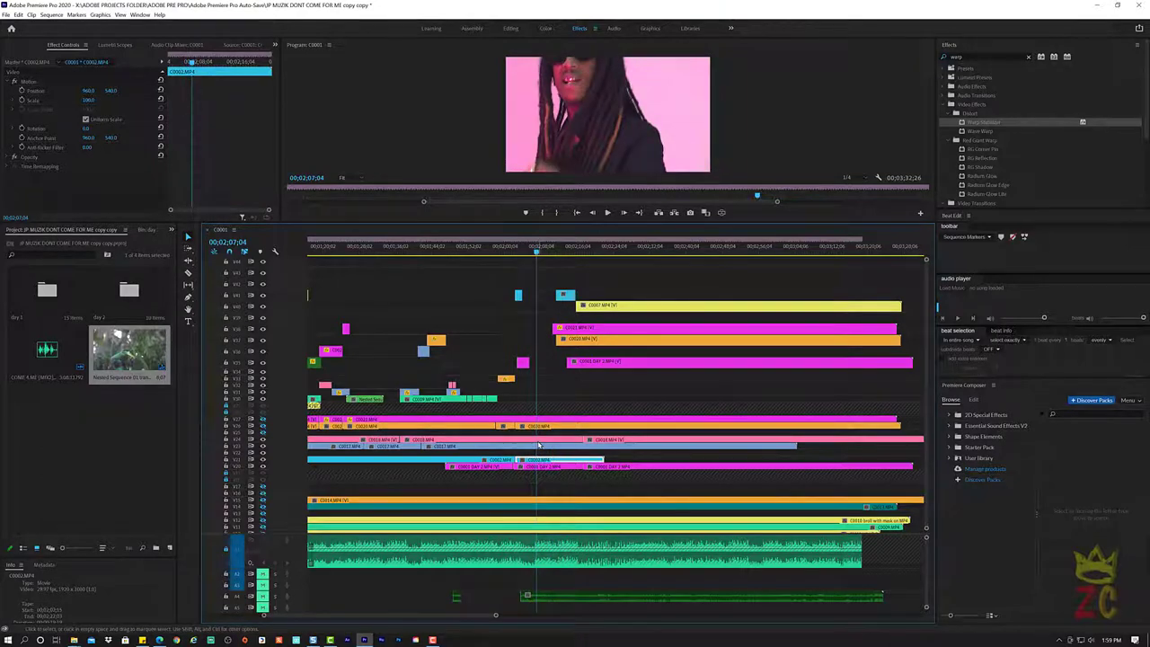
pyautogui.click(539, 441)
pyautogui.press('c')
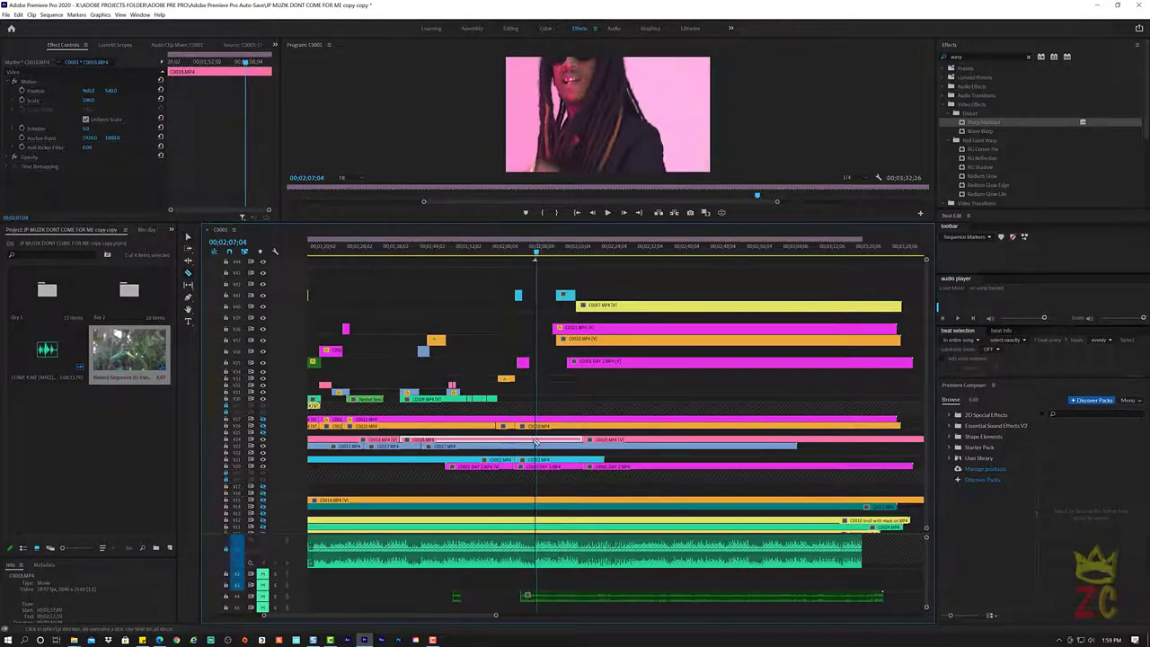
pyautogui.click(546, 442)
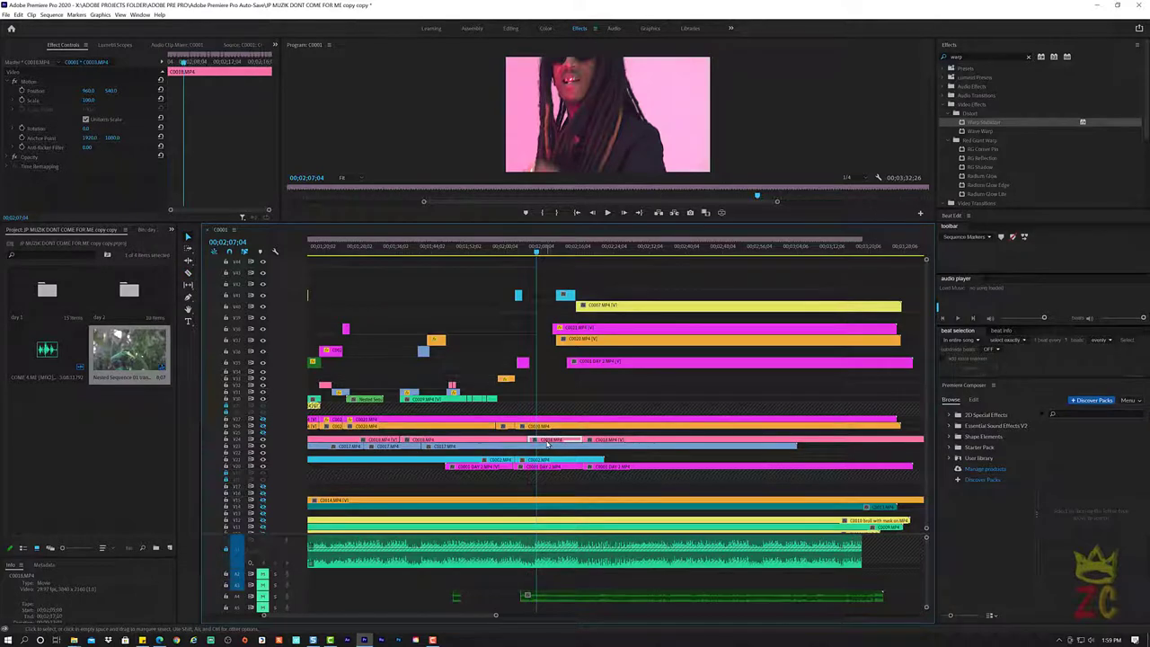
pyautogui.moveTo(546, 442); pyautogui.dragTo(545, 445)
pyautogui.moveTo(536, 355); pyautogui.dragTo(536, 354)
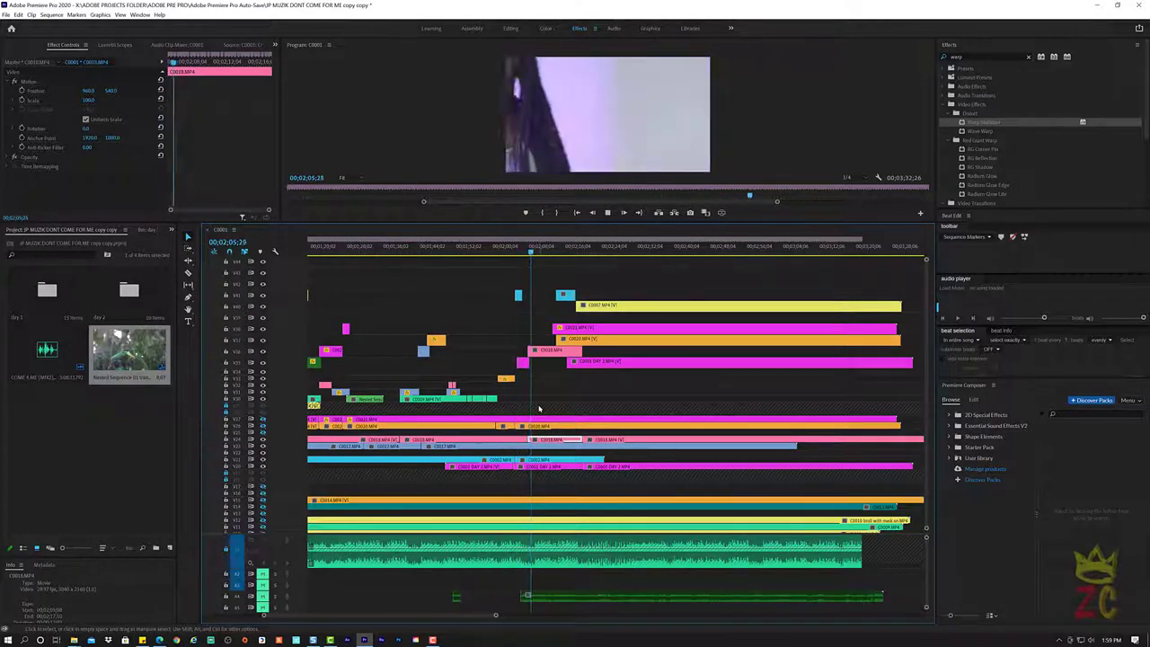
pyautogui.moveTo(537, 350); pyautogui.dragTo(539, 352)
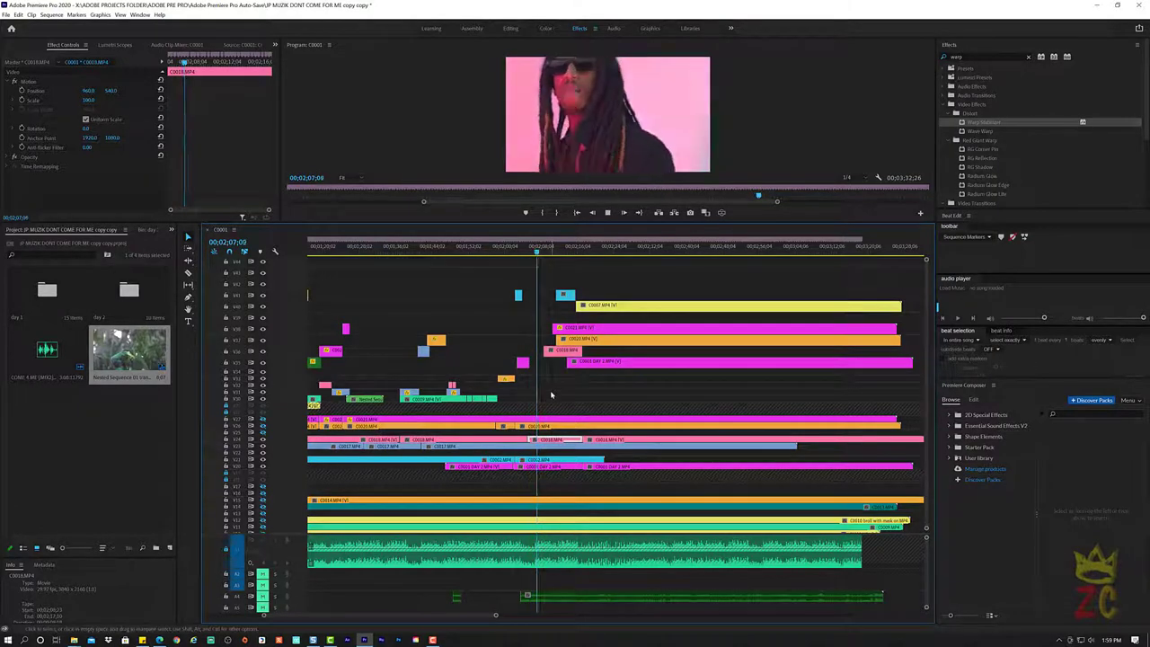
# Razor-cut the clips on the lower tracks at 00;02;08;18
pyautogui.click(519, 252)
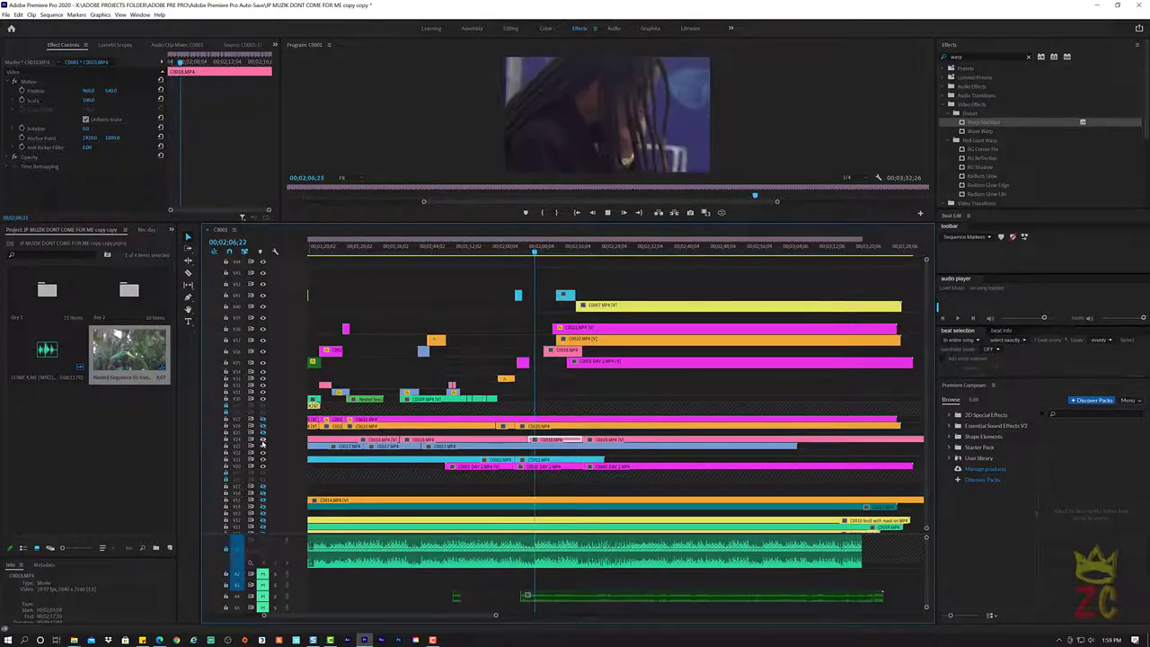
pyautogui.press('space')
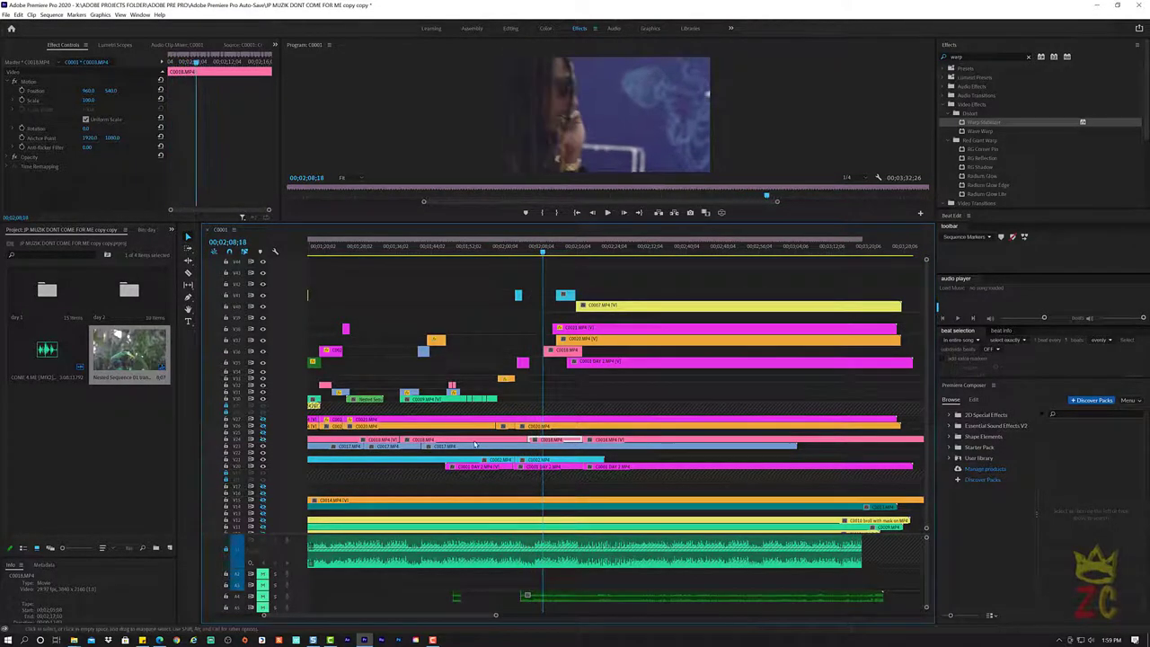
pyautogui.click(530, 447)
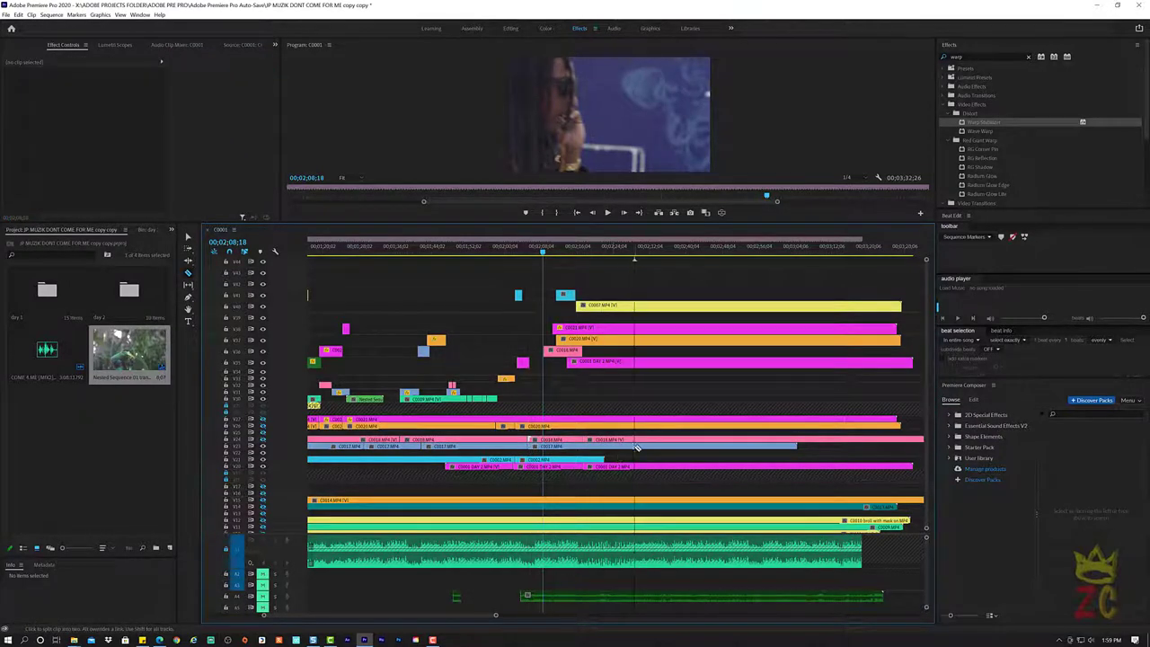
# Move the cut C0017 segment to the top video track and set its Scale to 50
pyautogui.click(586, 447)
pyautogui.moveTo(589, 437); pyautogui.dragTo(581, 278)
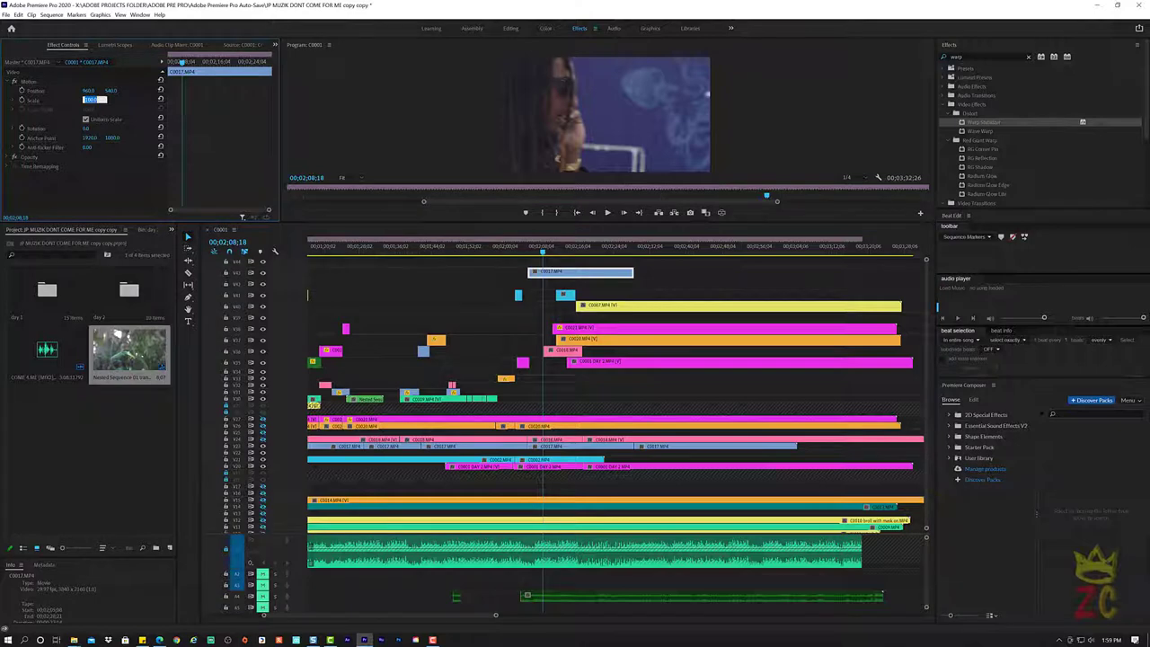
pyautogui.write('50')
pyautogui.press('Return')
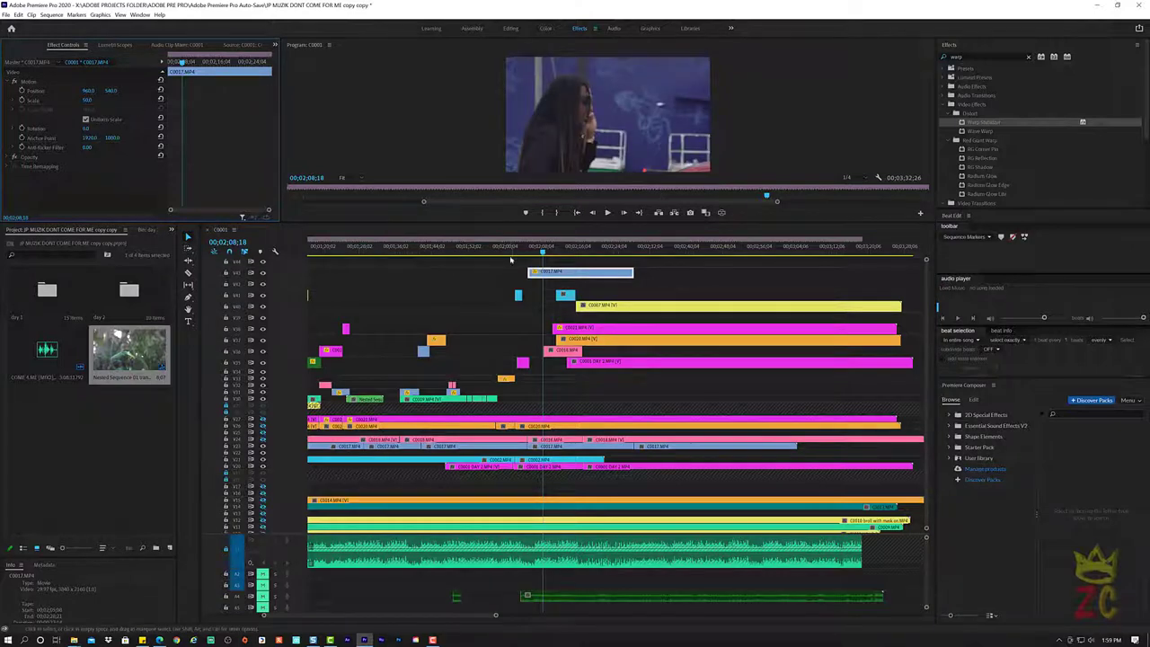
# Trim the top C0017 clip's end back to about 02;14 and razor-cut it at 00;02;11;24
pyautogui.click(518, 257)
pyautogui.press('space')
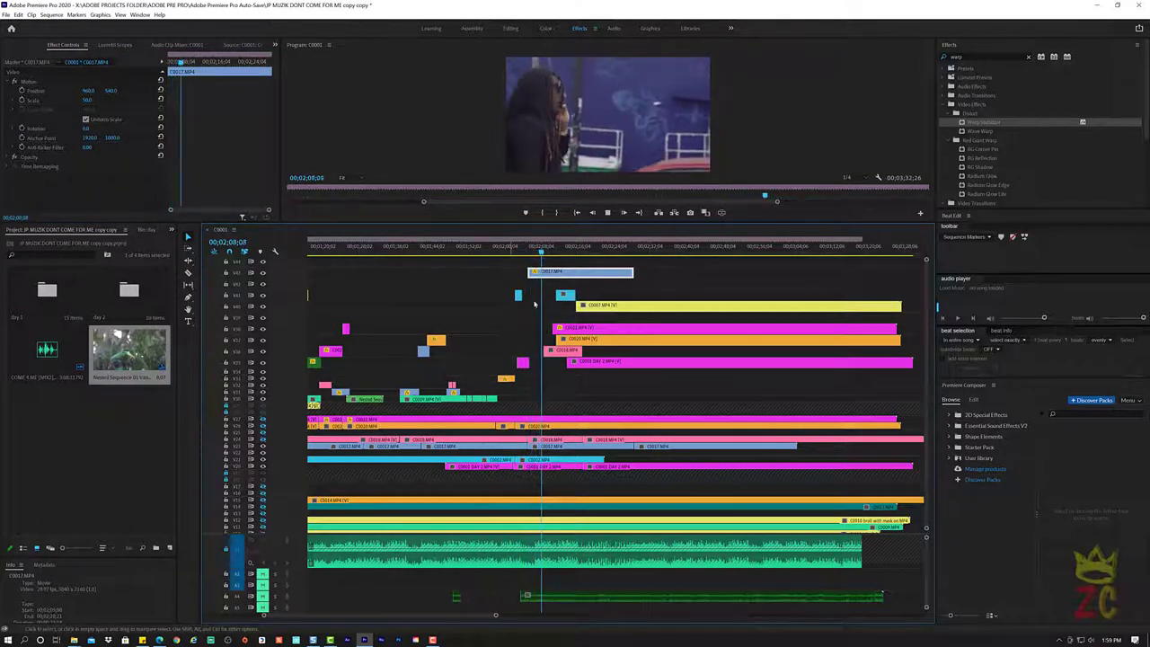
pyautogui.press('space')
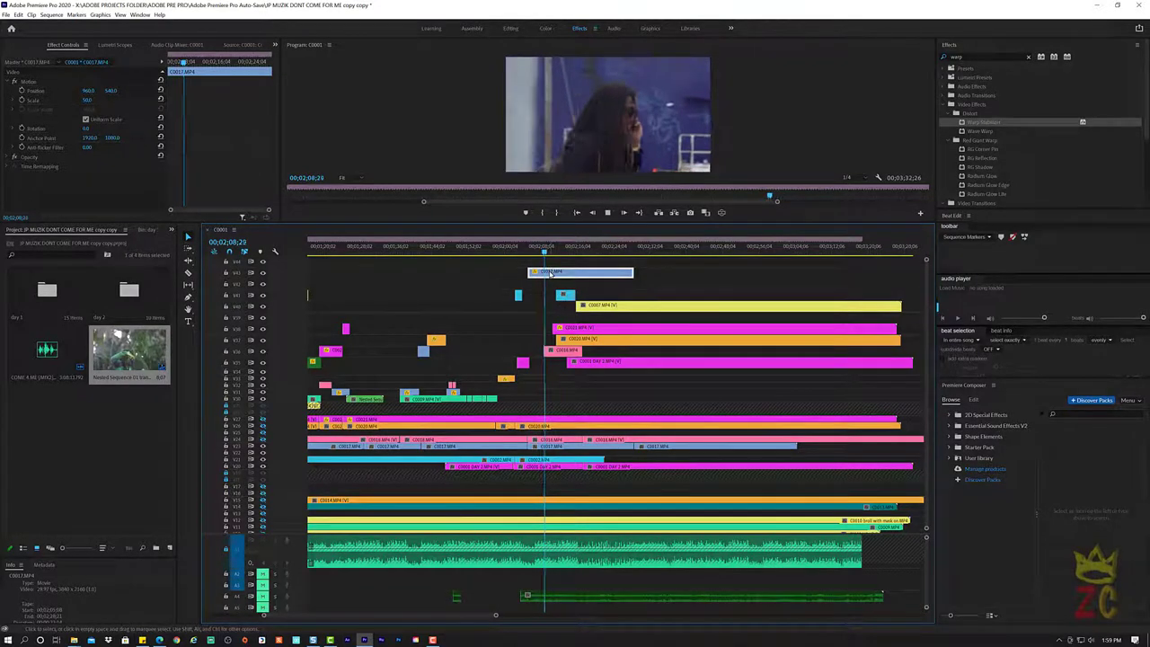
pyautogui.press('space')
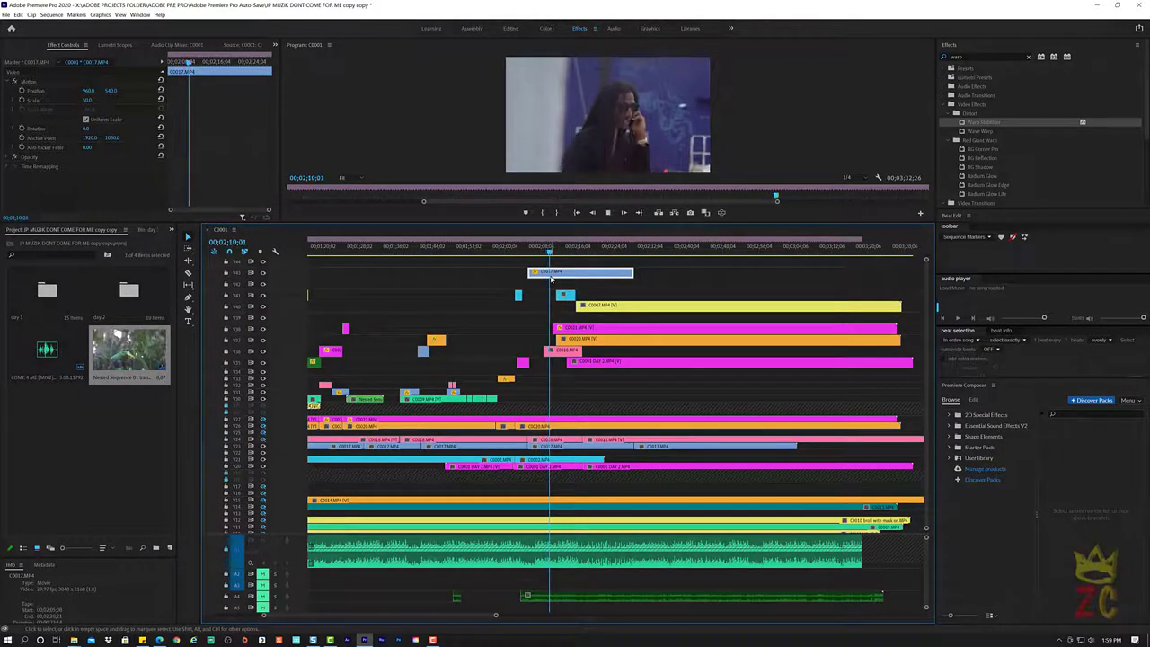
pyautogui.press('space')
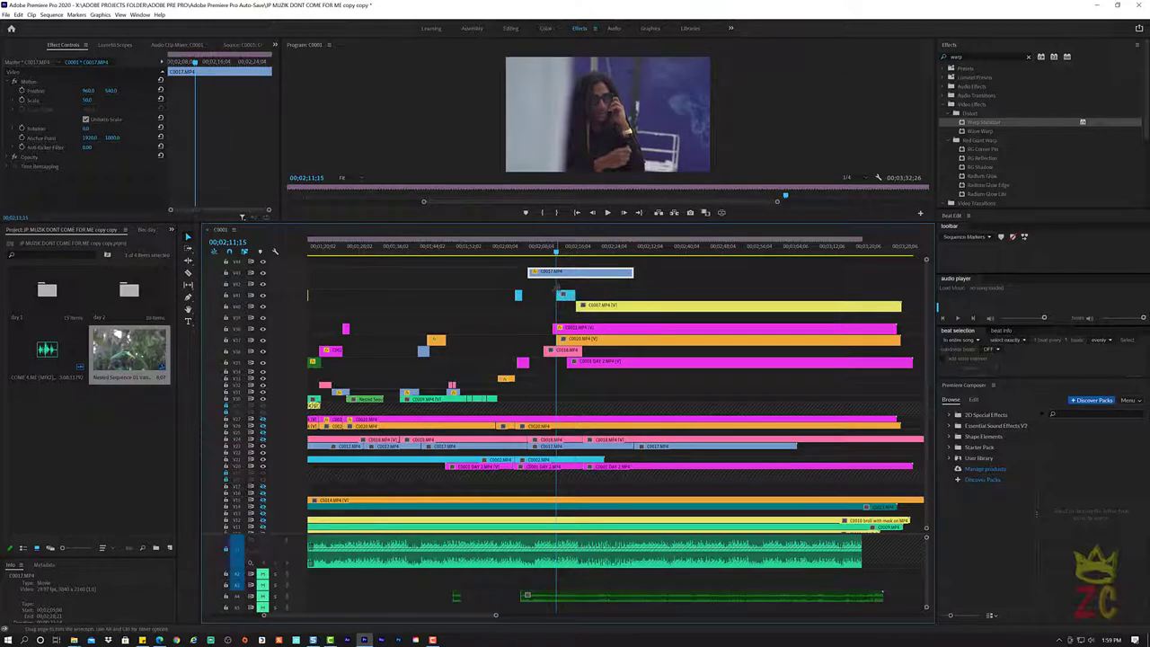
pyautogui.press('space')
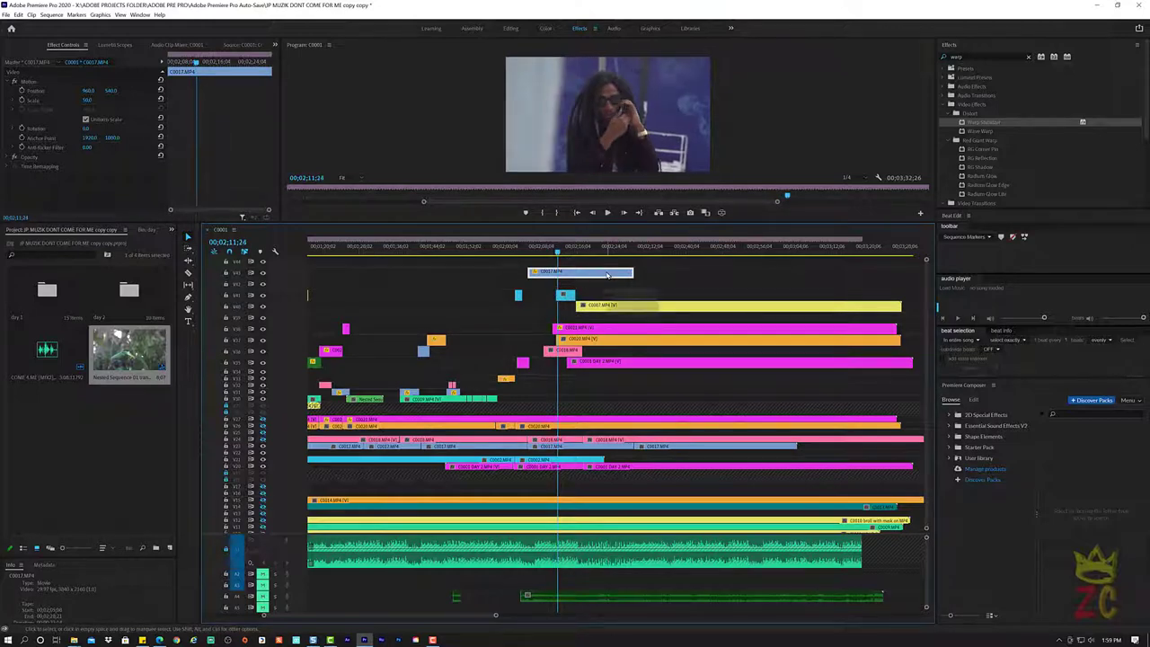
pyautogui.press('c')
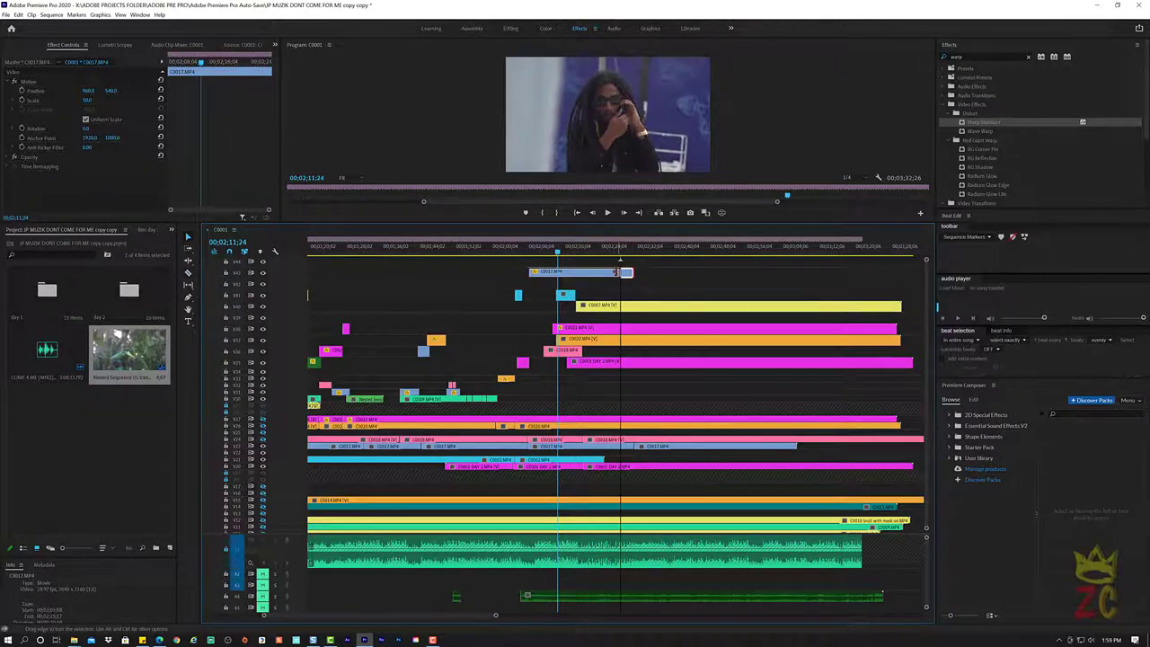
pyautogui.moveTo(631, 271); pyautogui.dragTo(566, 253)
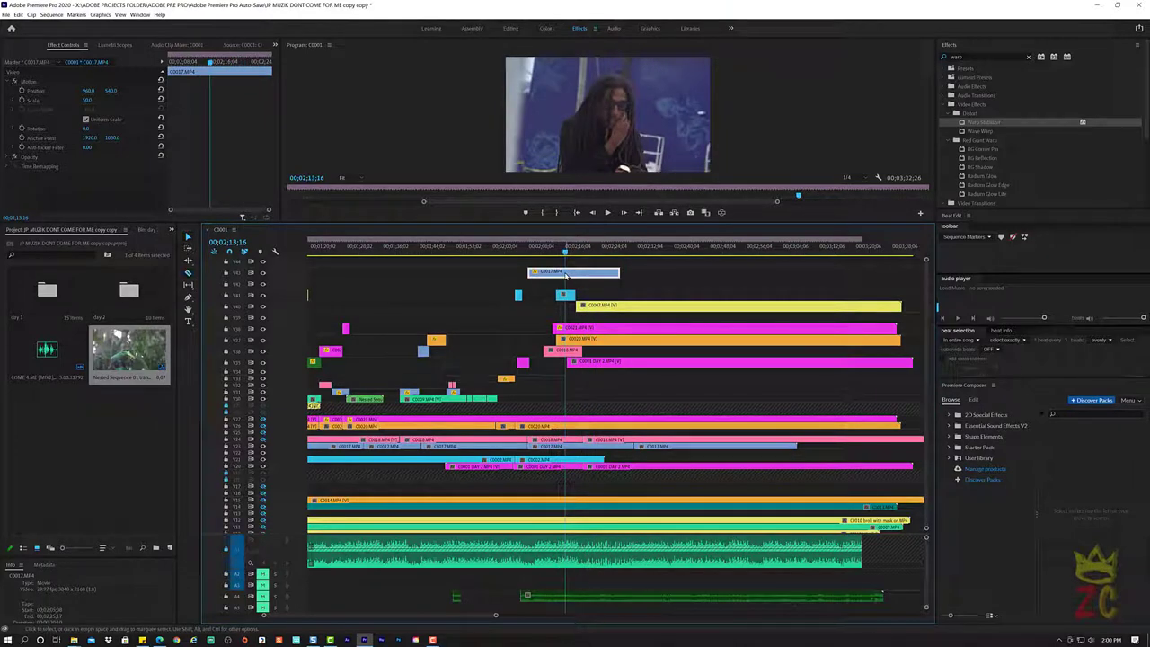
pyautogui.click(567, 272)
# Move the right C0017 piece later and trim the start of the left piece on the top track
pyautogui.press('v')
pyautogui.moveTo(582, 272); pyautogui.dragTo(609, 272)
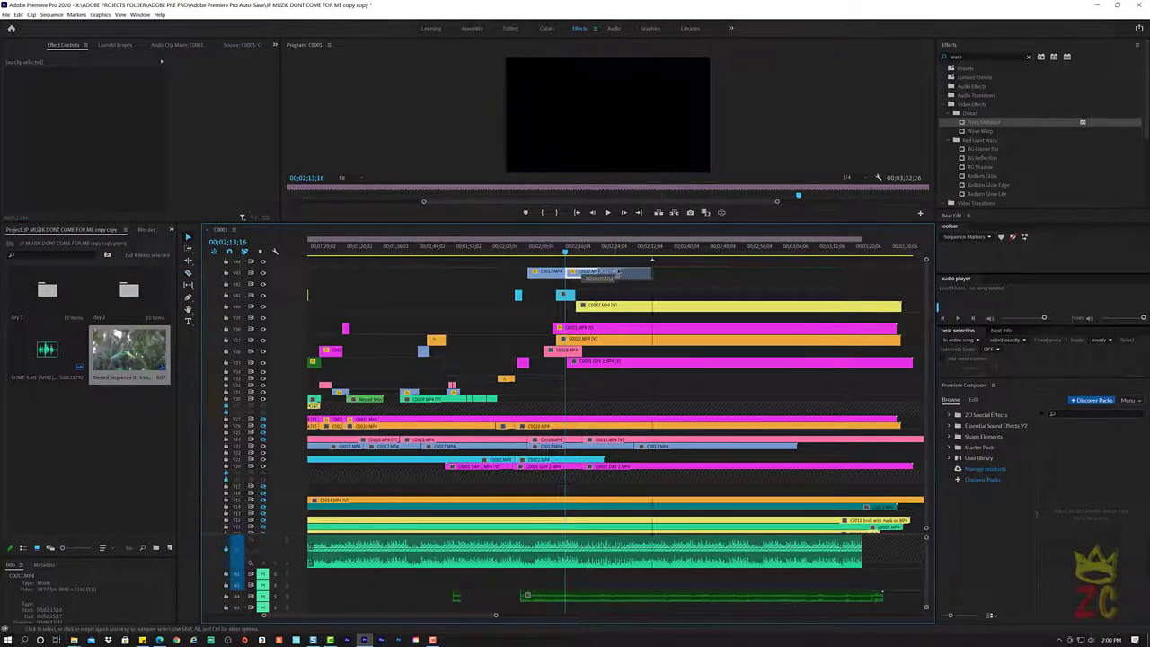
pyautogui.click(532, 251)
pyautogui.press('space')
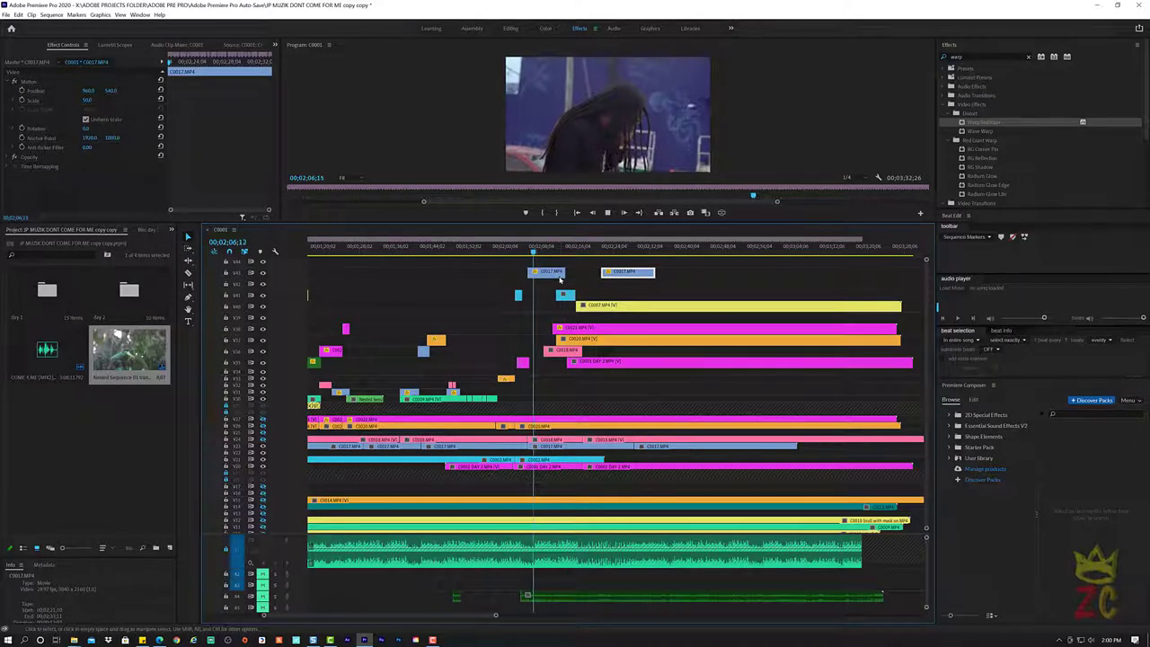
pyautogui.moveTo(529, 272); pyautogui.dragTo(547, 272)
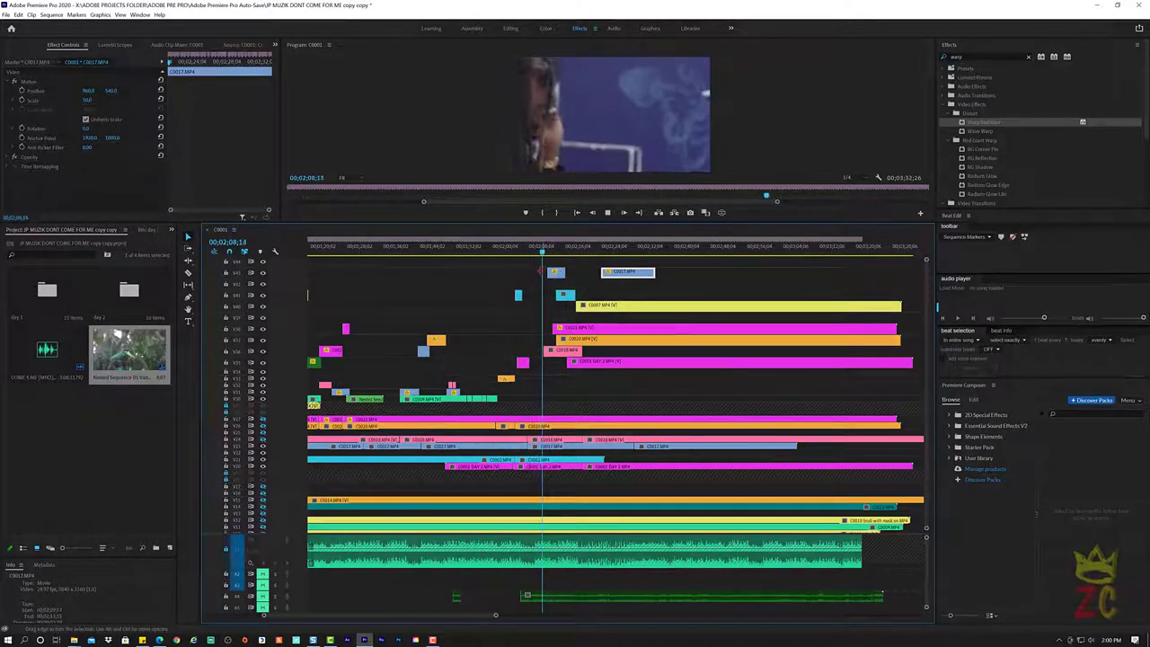
pyautogui.click(538, 254)
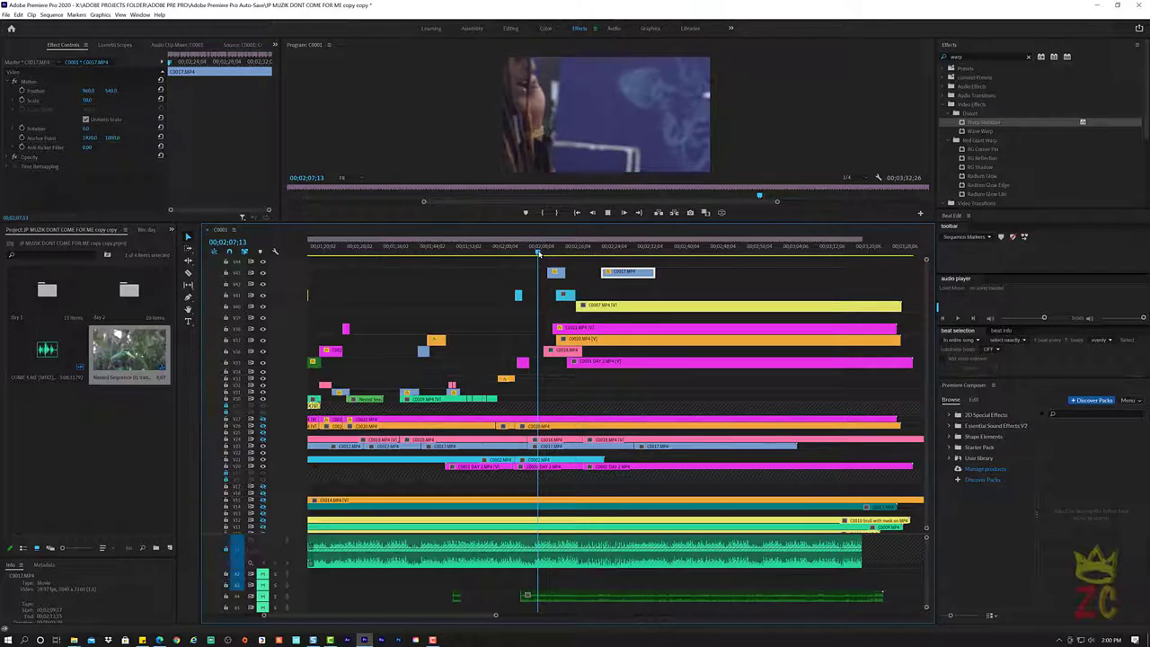
pyautogui.moveTo(539, 253); pyautogui.dragTo(525, 254)
pyautogui.press('space')
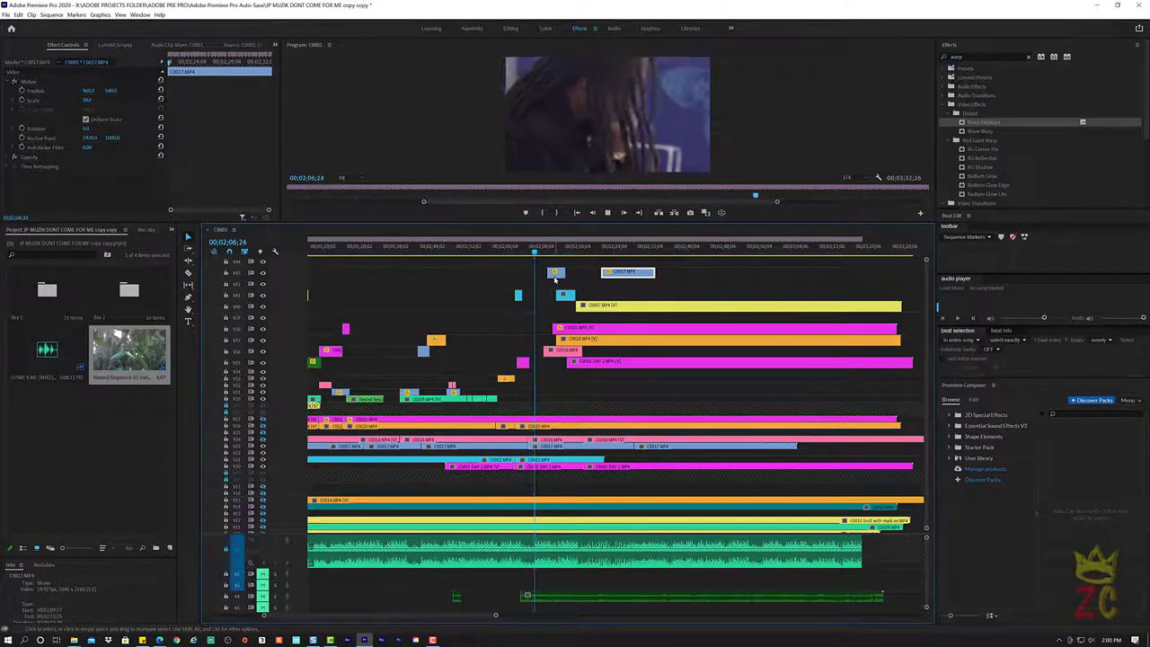
# Snap the short C0017 piece to the playhead and move the longer piece earlier to about 02;19
pyautogui.moveTo(553, 278); pyautogui.dragTo(549, 278)
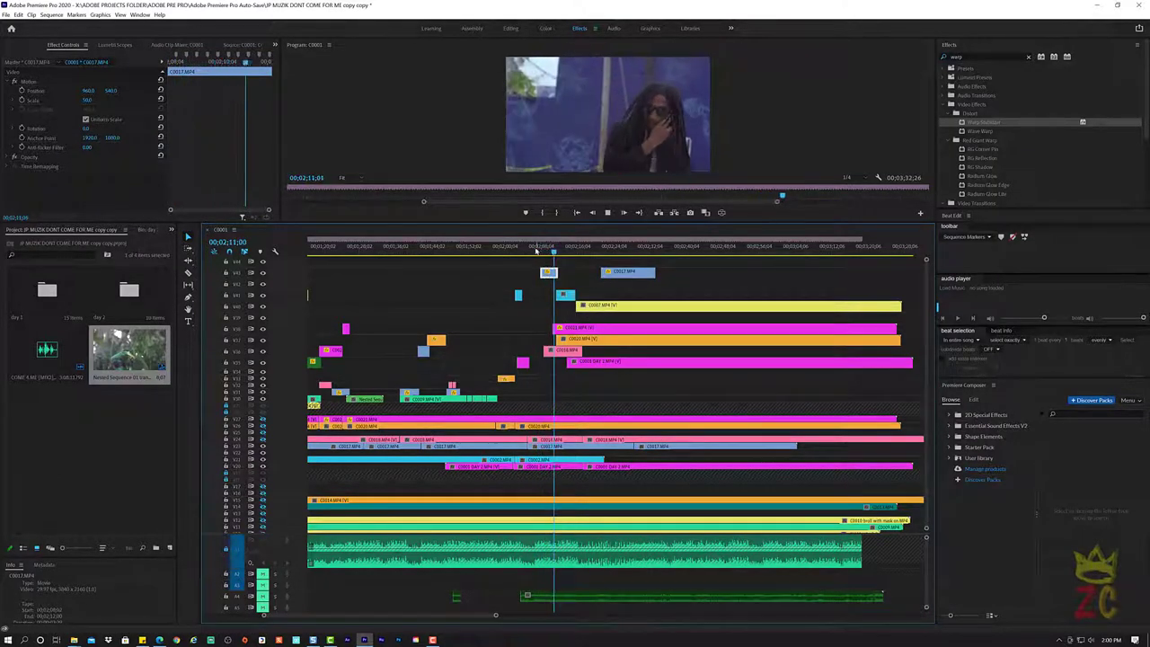
pyautogui.click(534, 251)
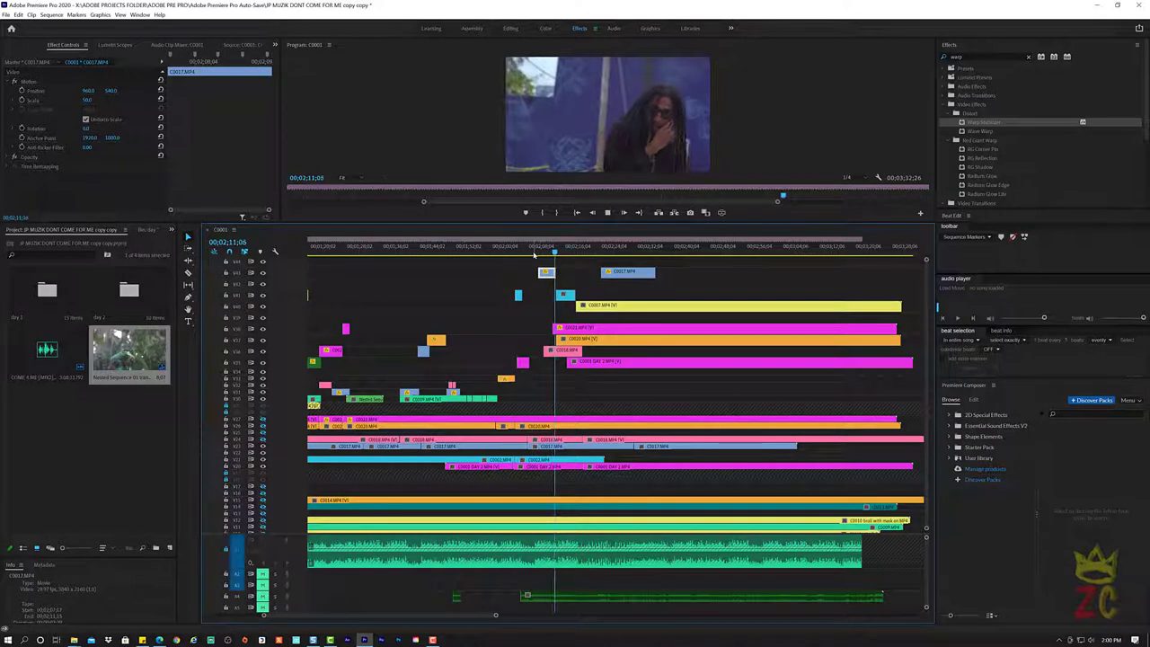
pyautogui.click(532, 252)
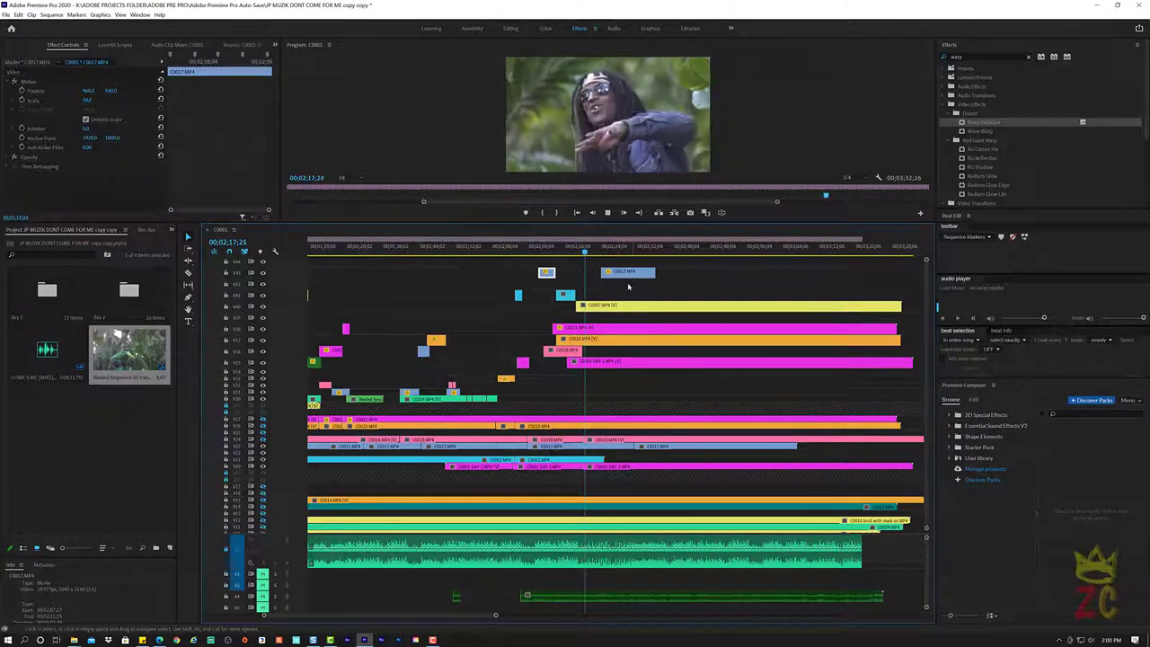
pyautogui.press('space')
pyautogui.moveTo(624, 274); pyautogui.dragTo(614, 278)
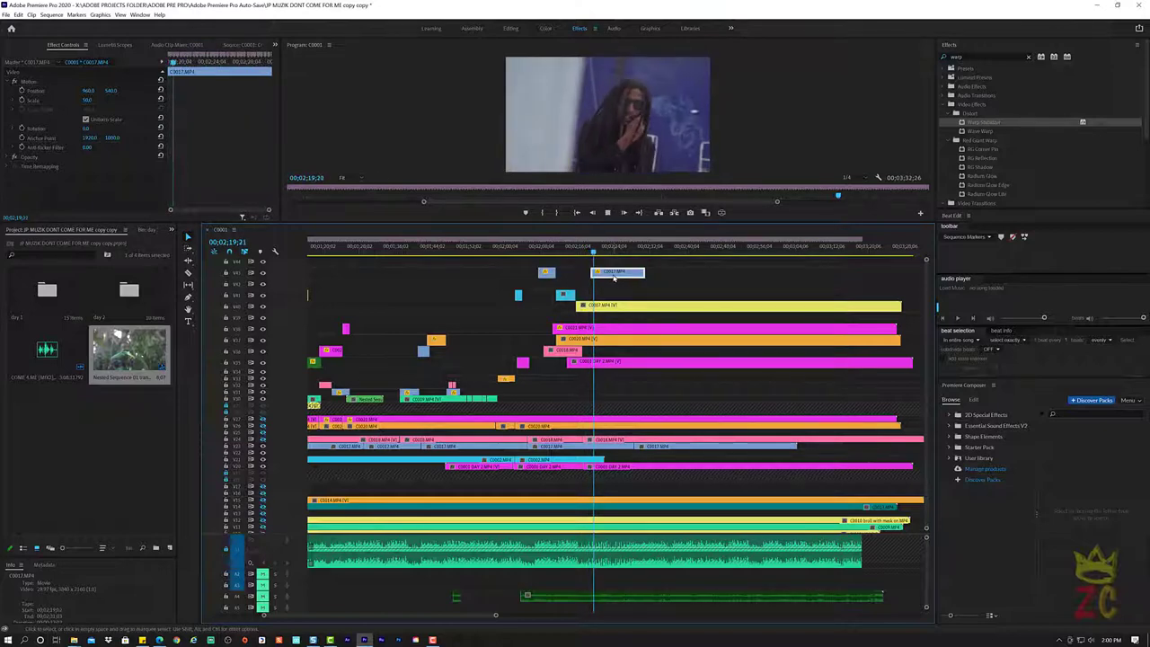
pyautogui.press('space')
# Give the C0017 clip and the short clip a yellow label
pyautogui.rightClick(624, 278)
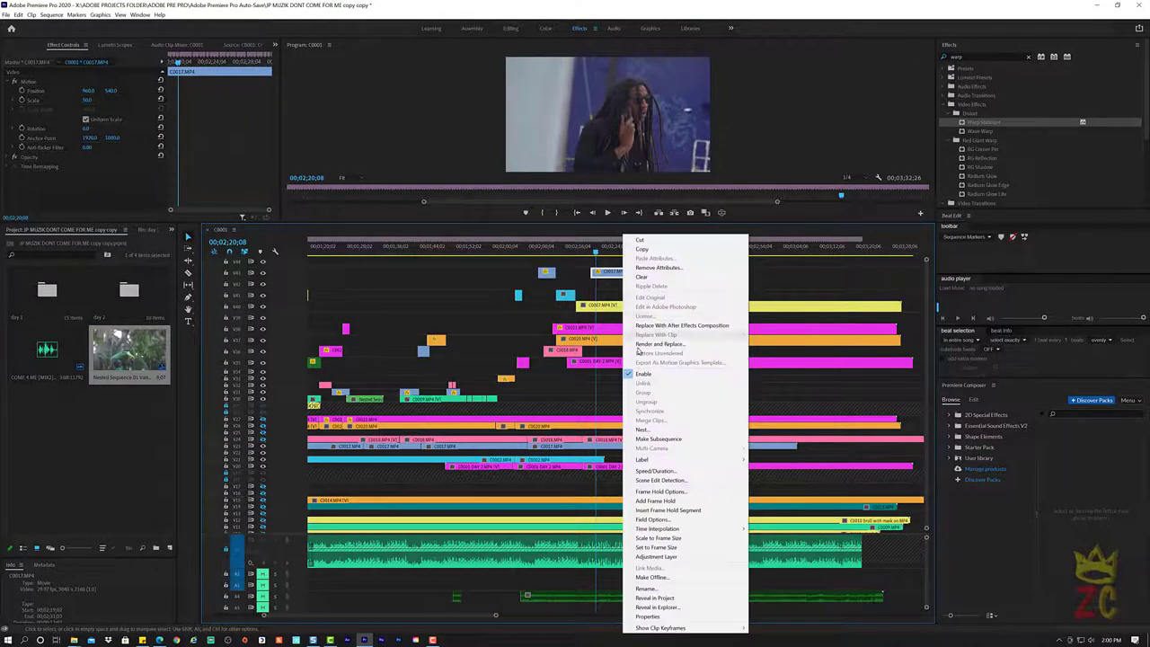
pyautogui.moveTo(652, 459)
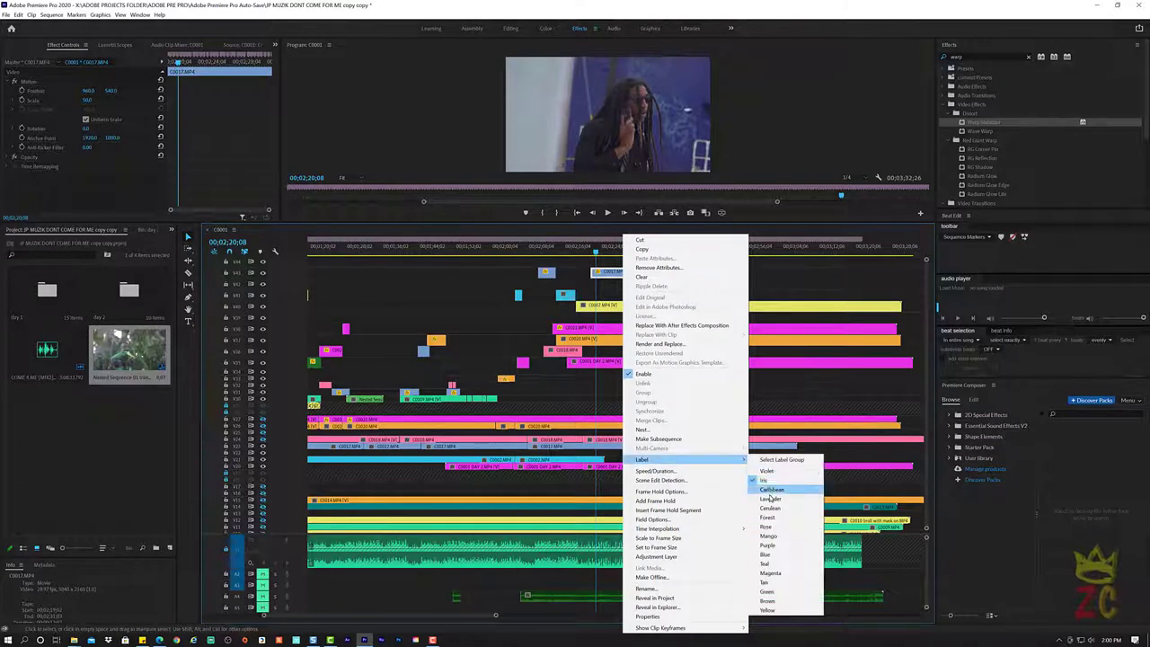
pyautogui.click(769, 610)
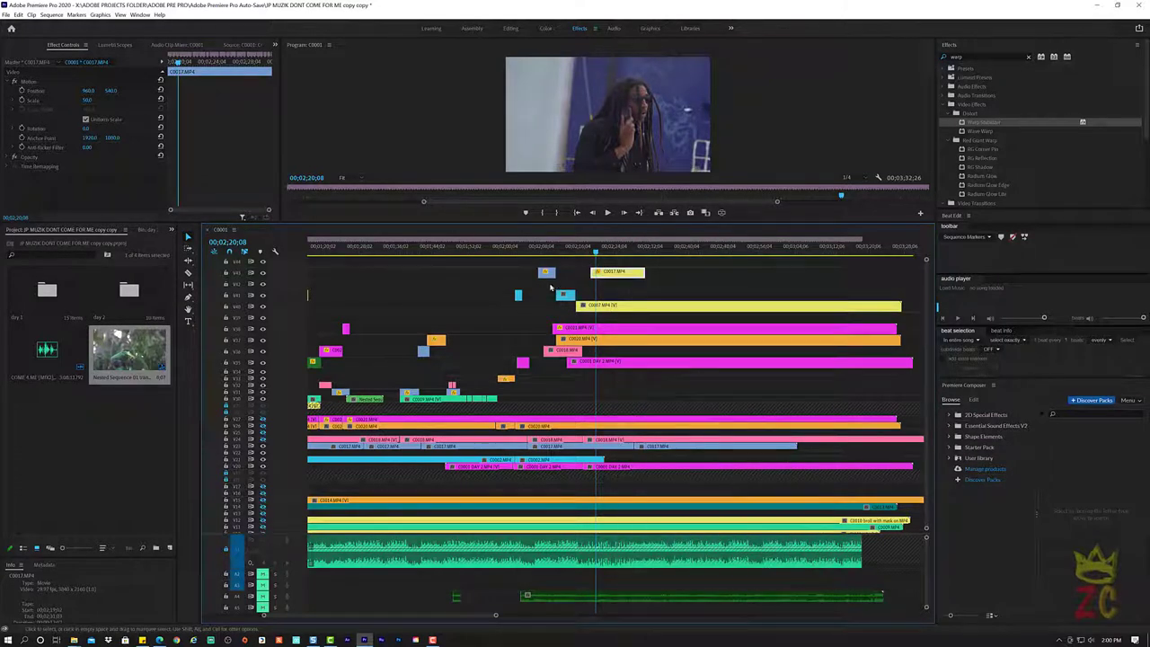
pyautogui.rightClick(547, 280)
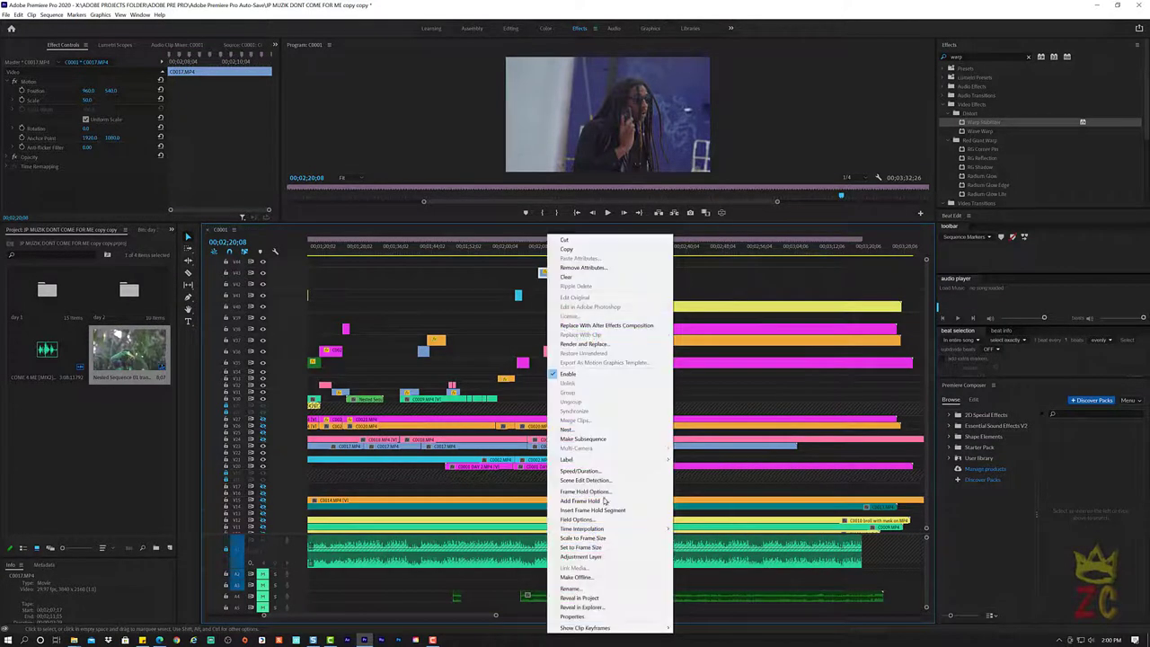
pyautogui.moveTo(629, 459)
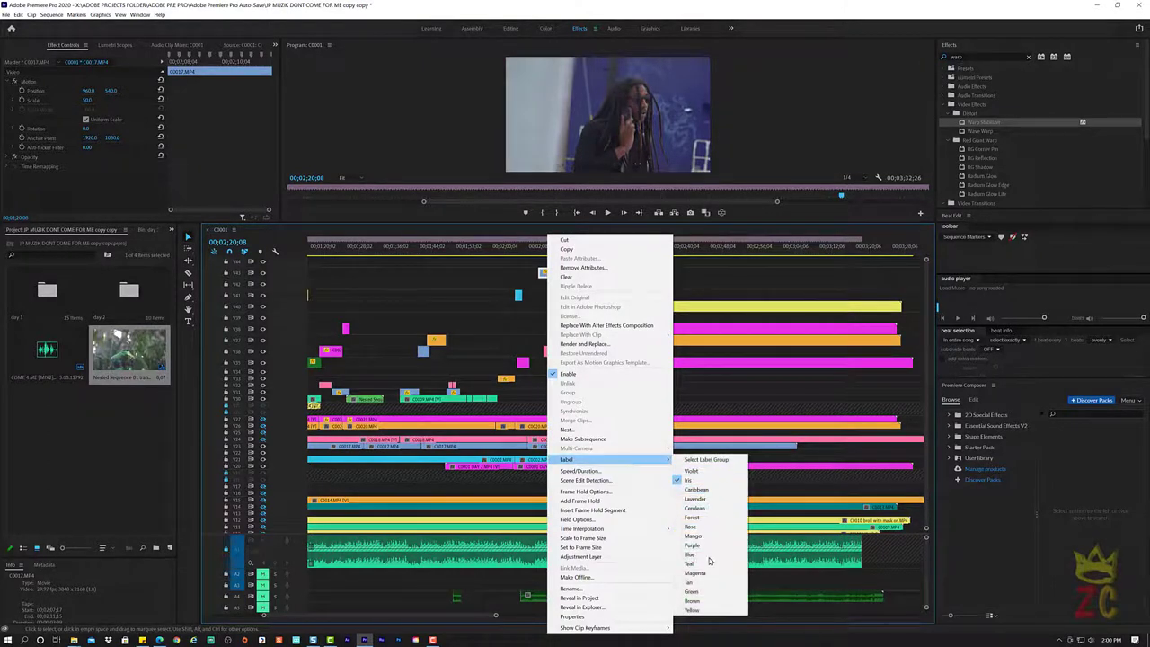
pyautogui.click(699, 610)
# Nudge the small magenta clip slightly left so it snaps into place, then replay the section zoomed in
pyautogui.click(518, 250)
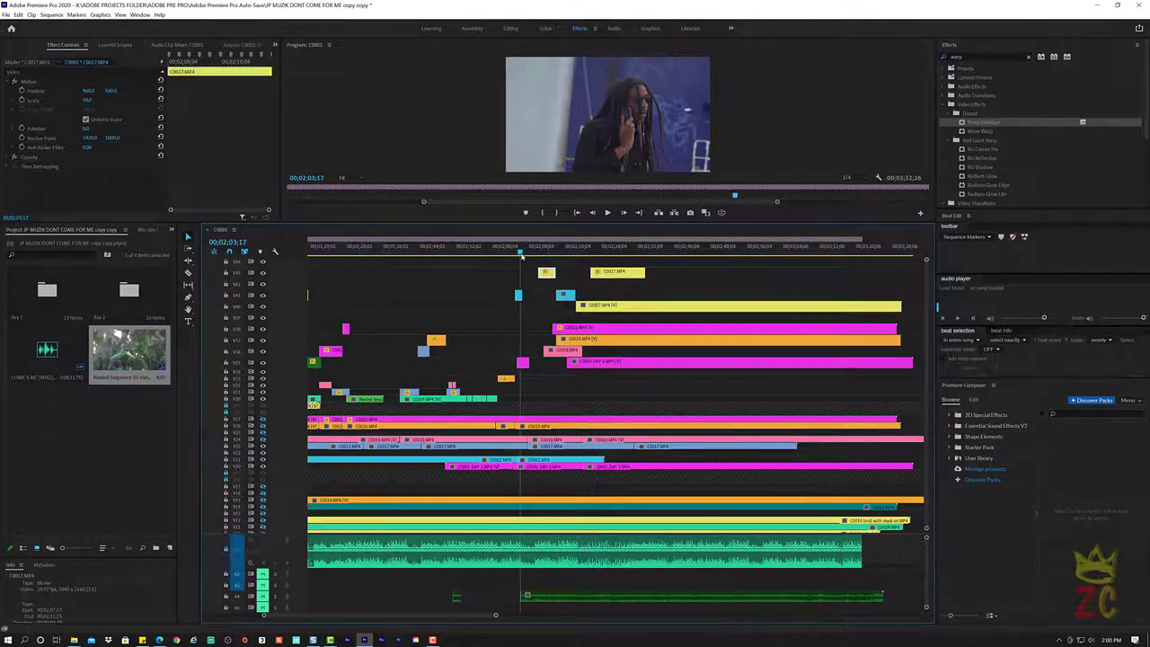
pyautogui.press('space')
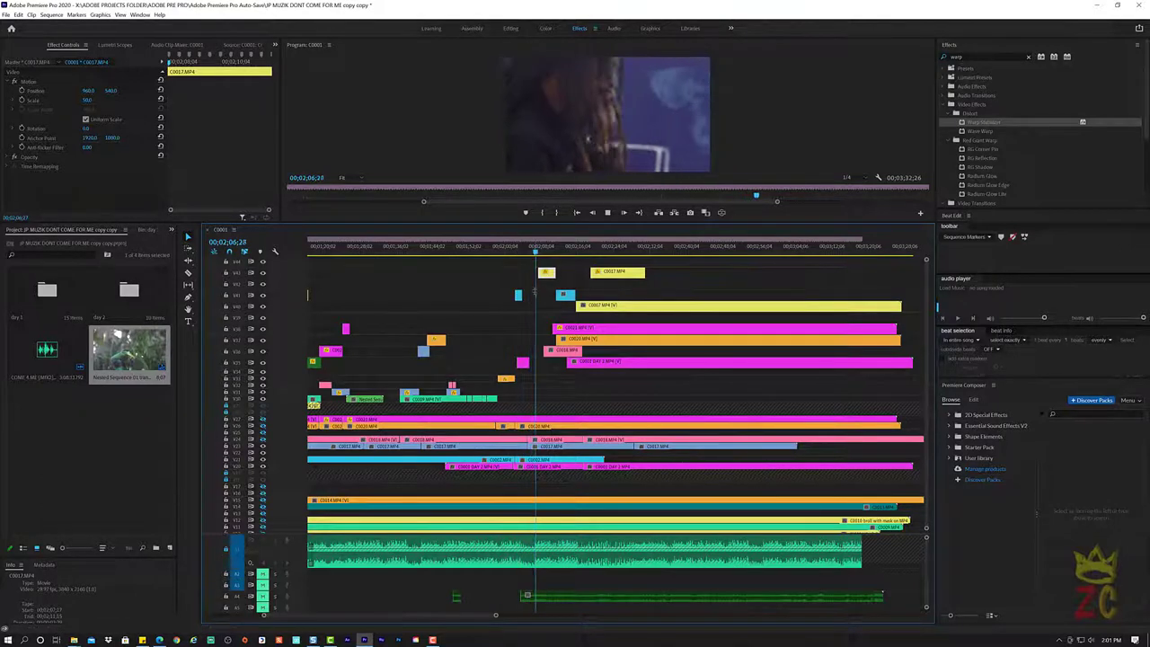
pyautogui.click(524, 252)
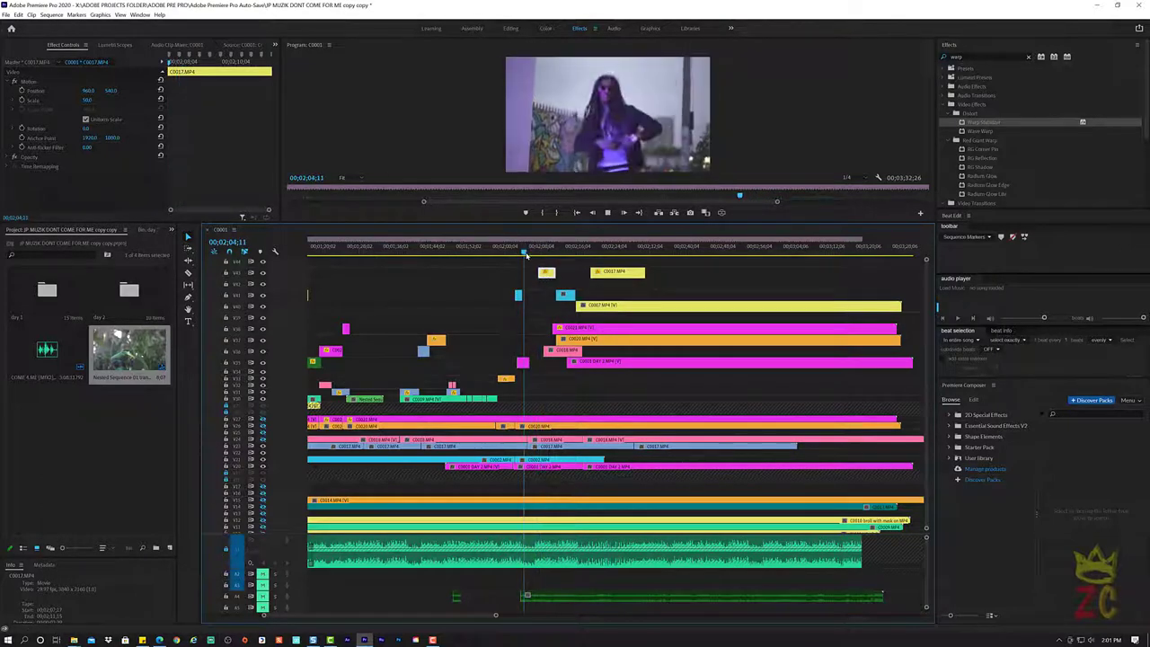
pyautogui.press('space')
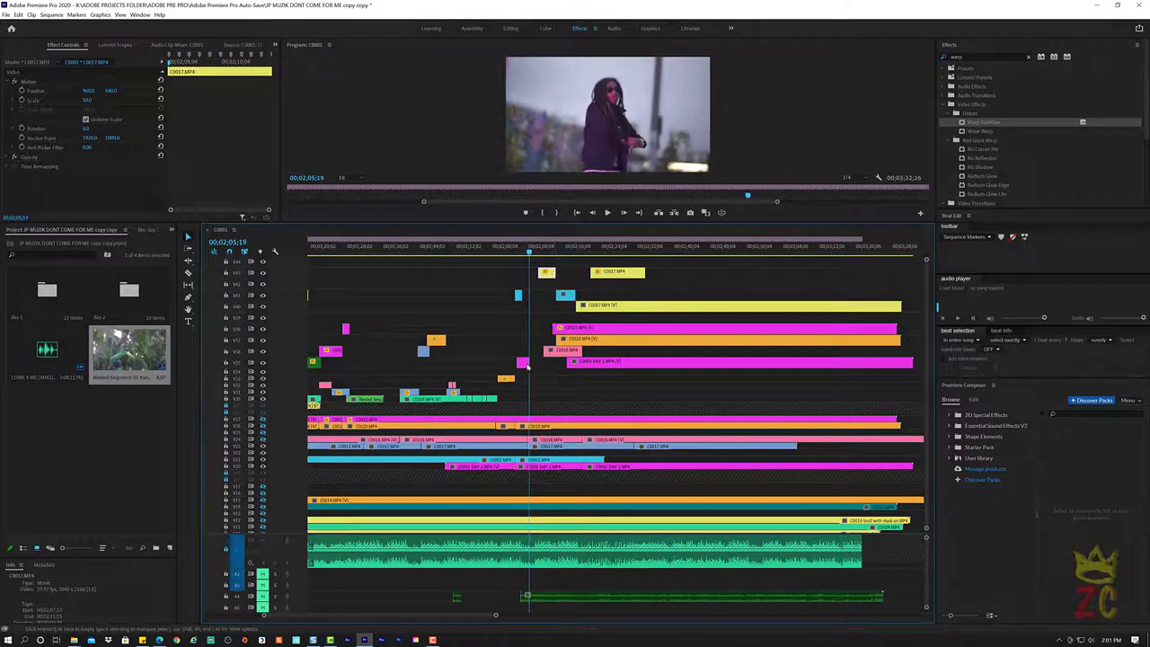
pyautogui.moveTo(522, 362); pyautogui.dragTo(520, 366)
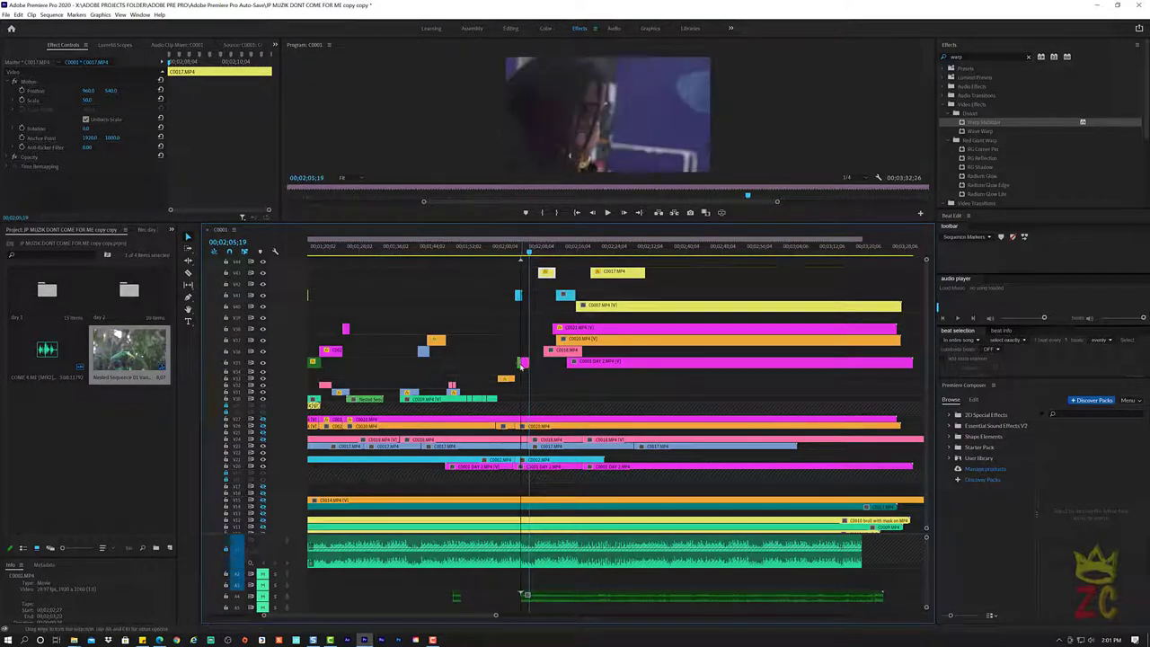
pyautogui.click(515, 267)
pyautogui.click(518, 254)
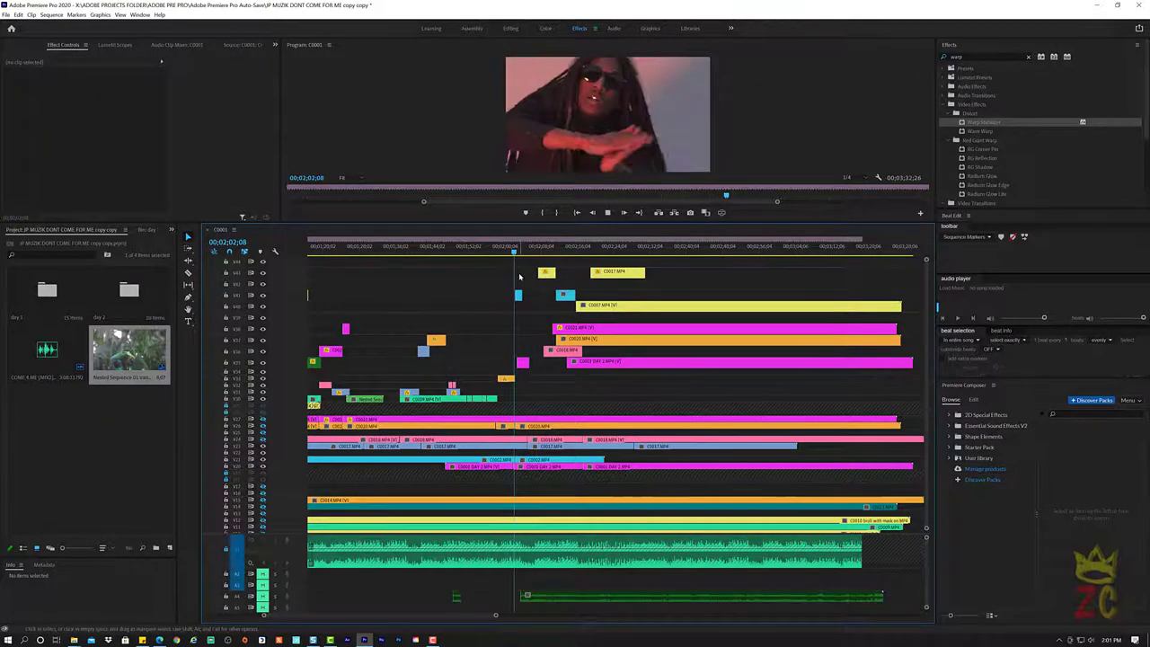
pyautogui.press('space')
pyautogui.press('=')
pyautogui.press('=')
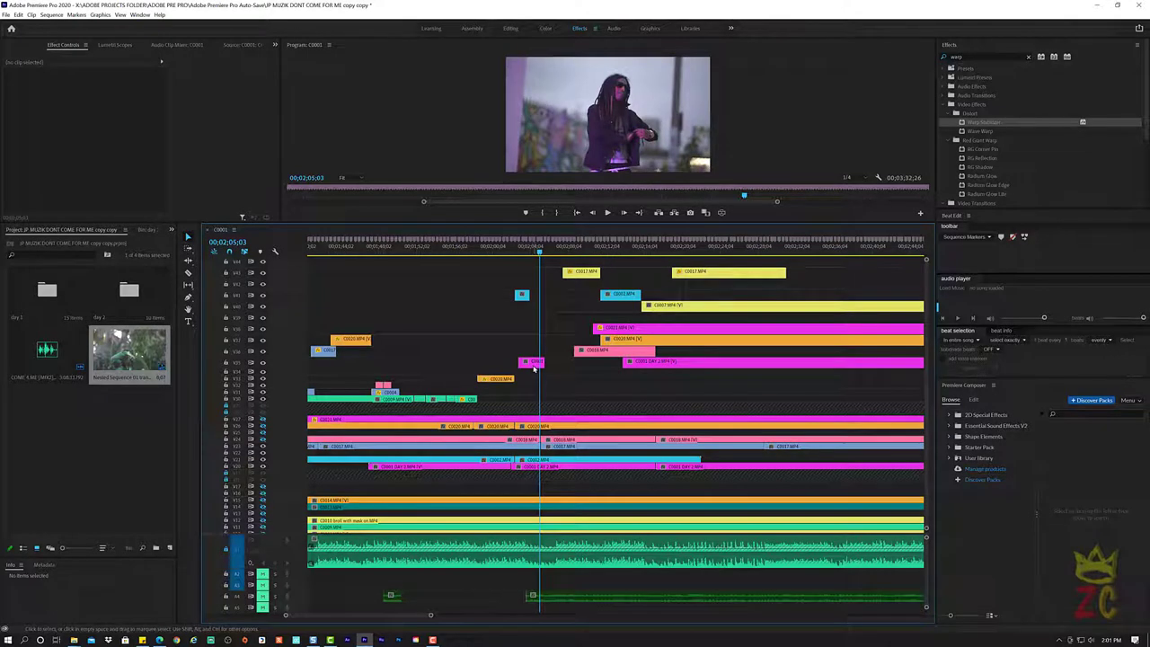
# Slide the short yellow C0017 piece left to snap at the playhead near 02;04 and replay it
pyautogui.press('space')
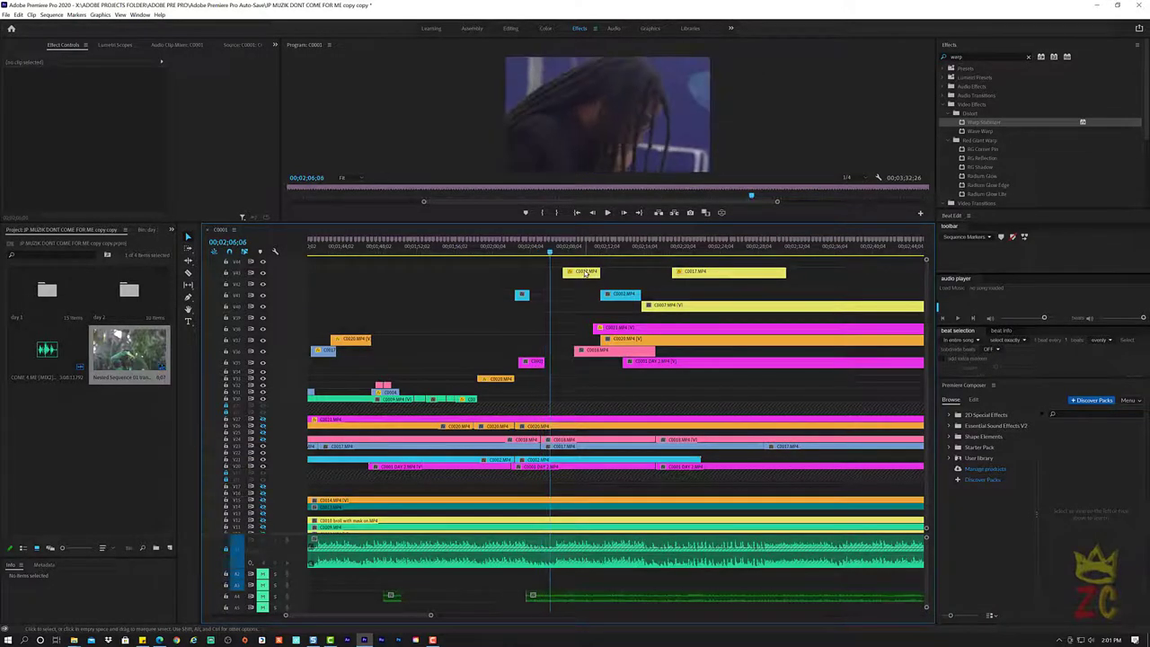
pyautogui.moveTo(585, 273); pyautogui.dragTo(572, 275)
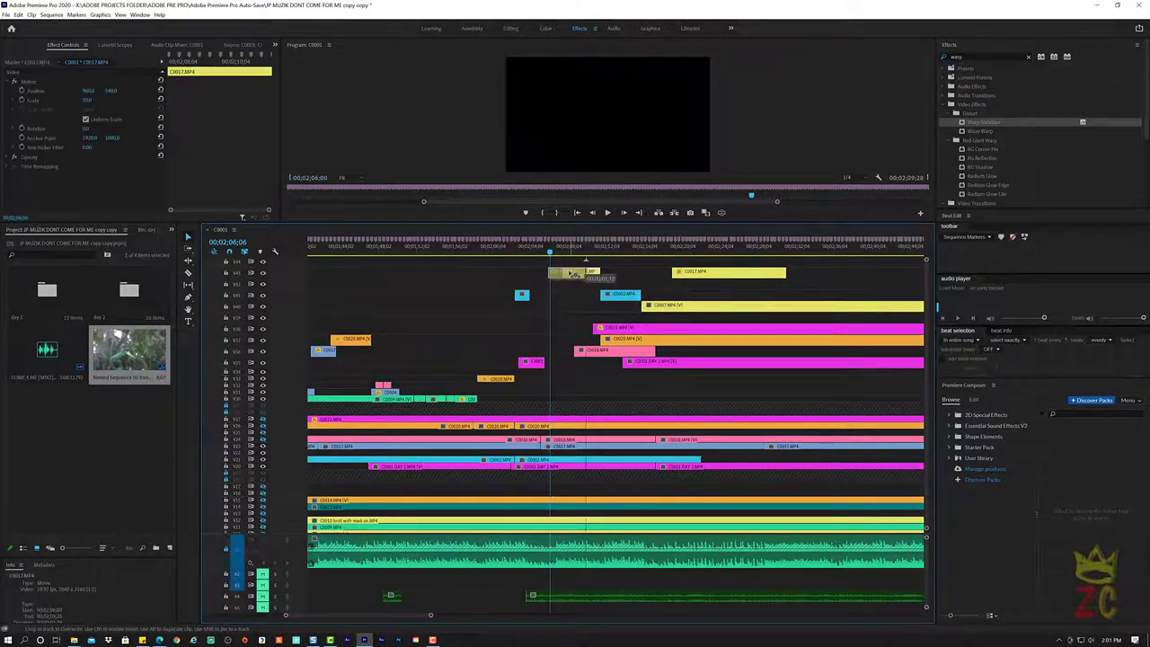
pyautogui.press('space')
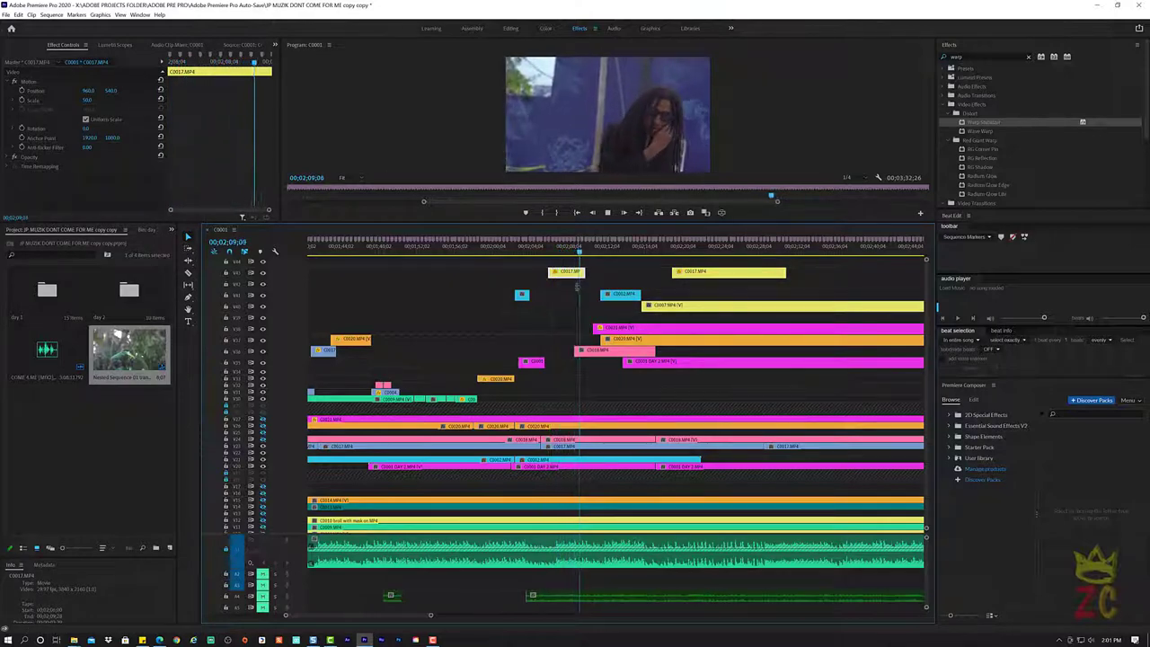
pyautogui.press('space')
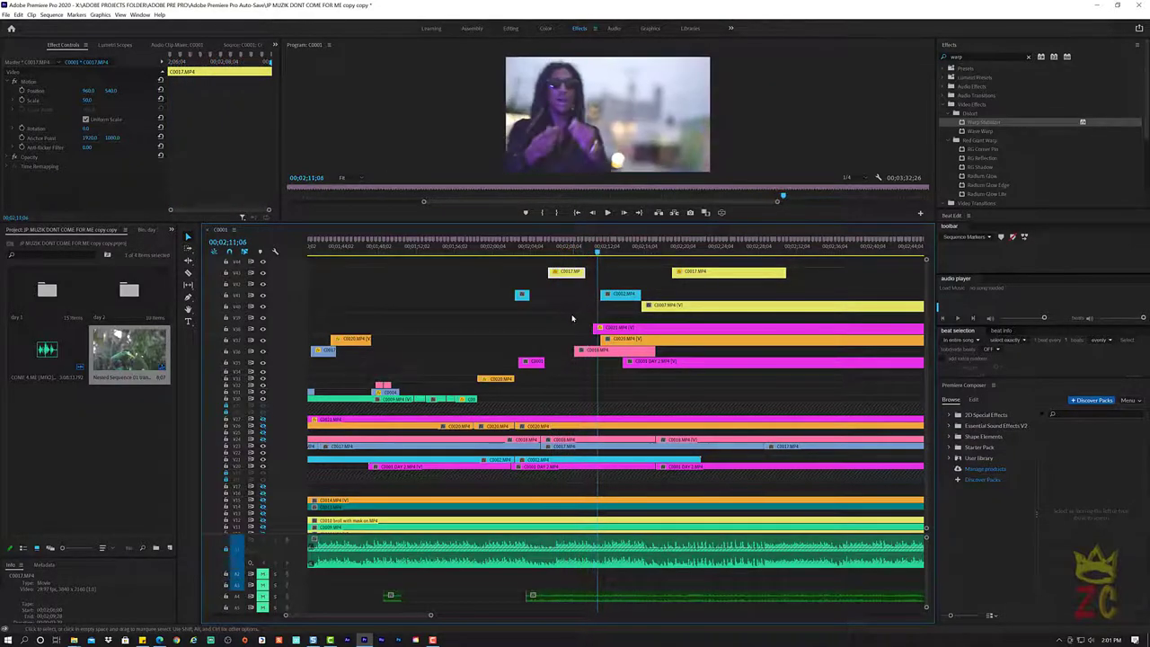
pyautogui.click(566, 252)
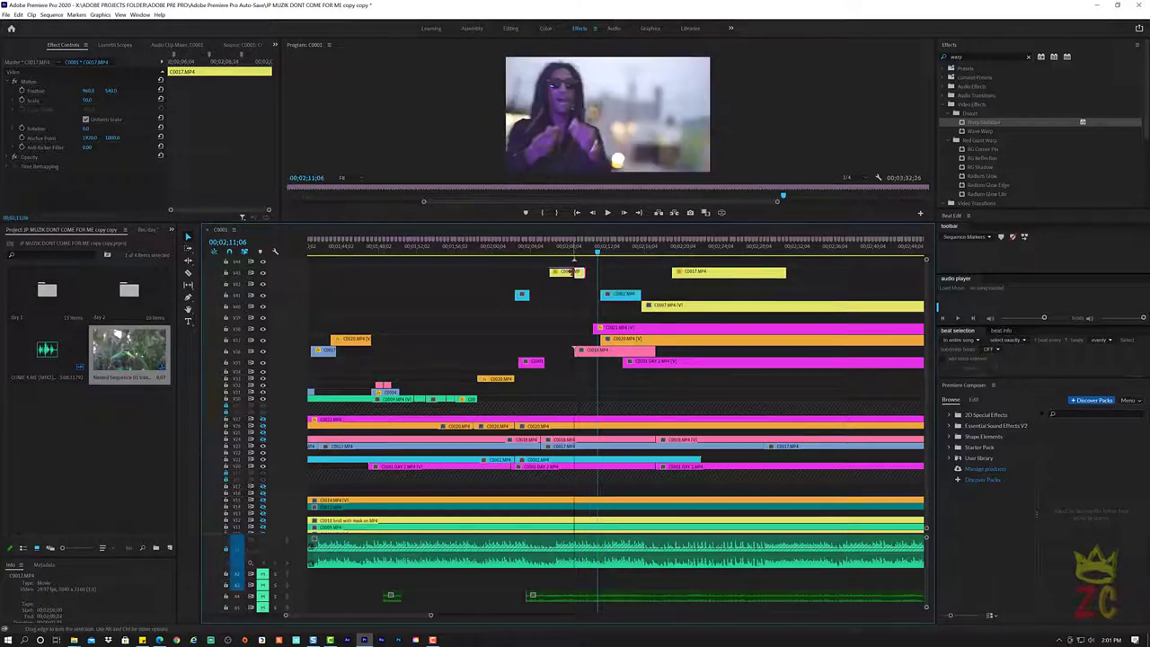
pyautogui.press('space')
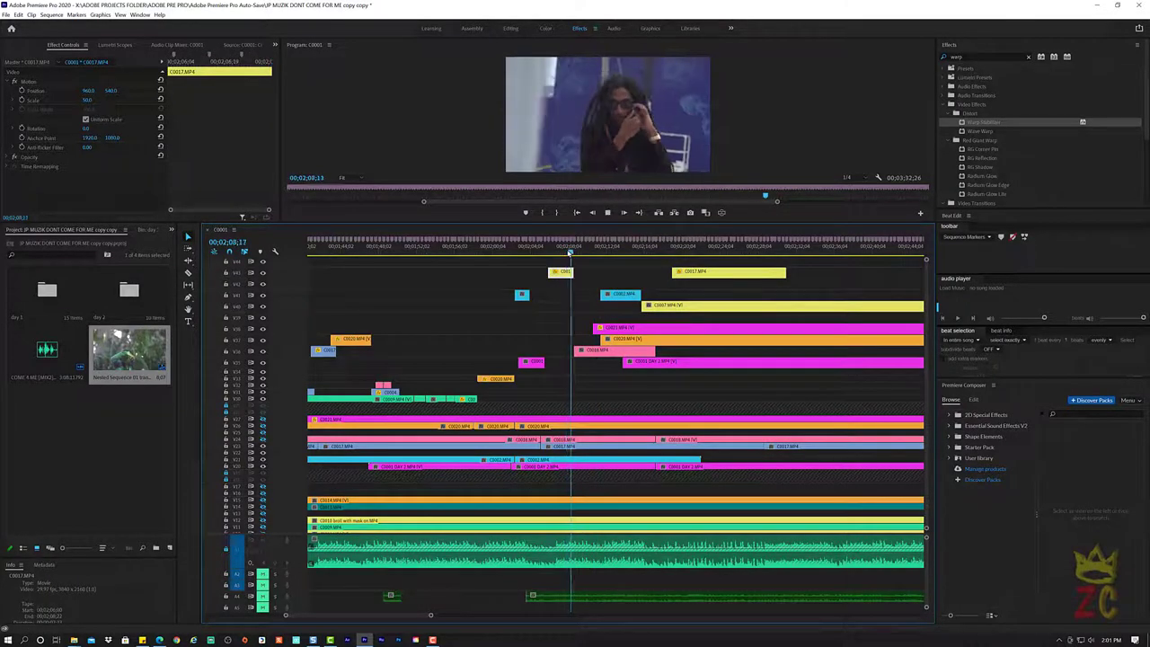
pyautogui.press('space')
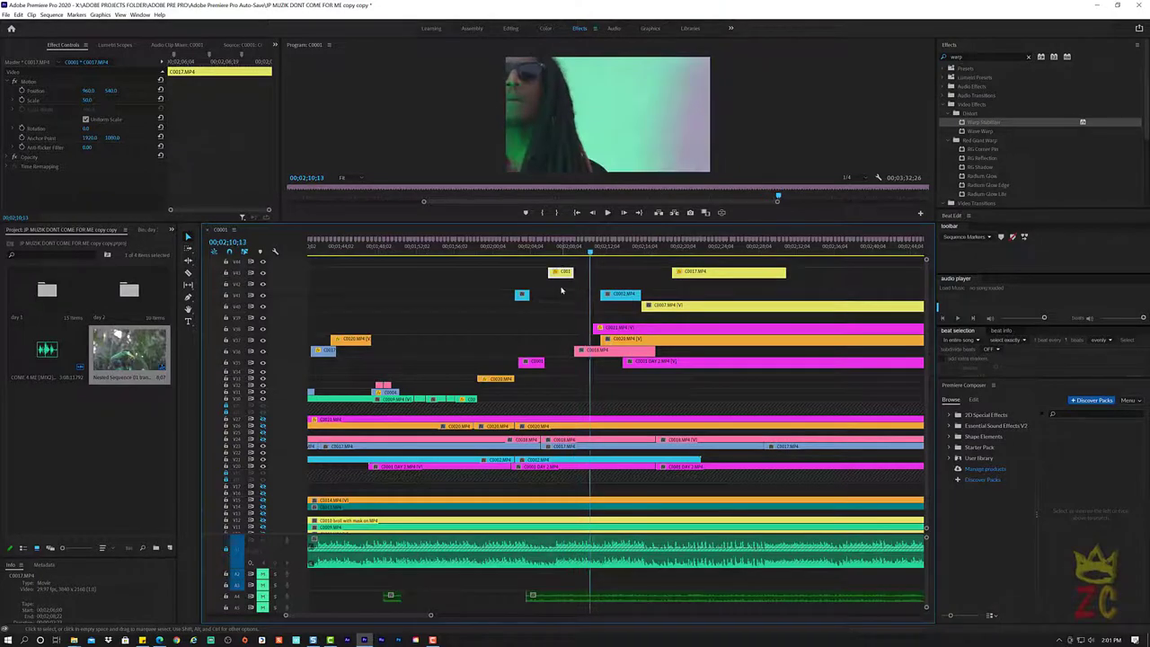
# Scale the pink C0018 clip down to about 72 and enable Position and Scale keyframes at its start
pyautogui.click(582, 351)
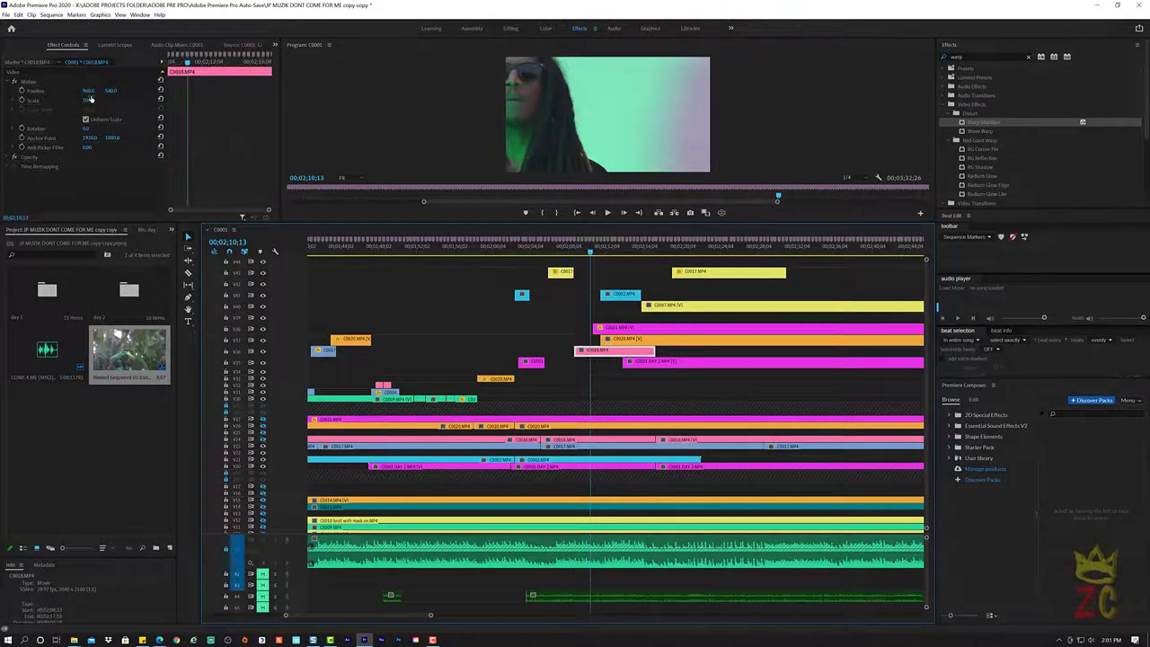
pyautogui.moveTo(90, 100); pyautogui.dragTo(66, 100)
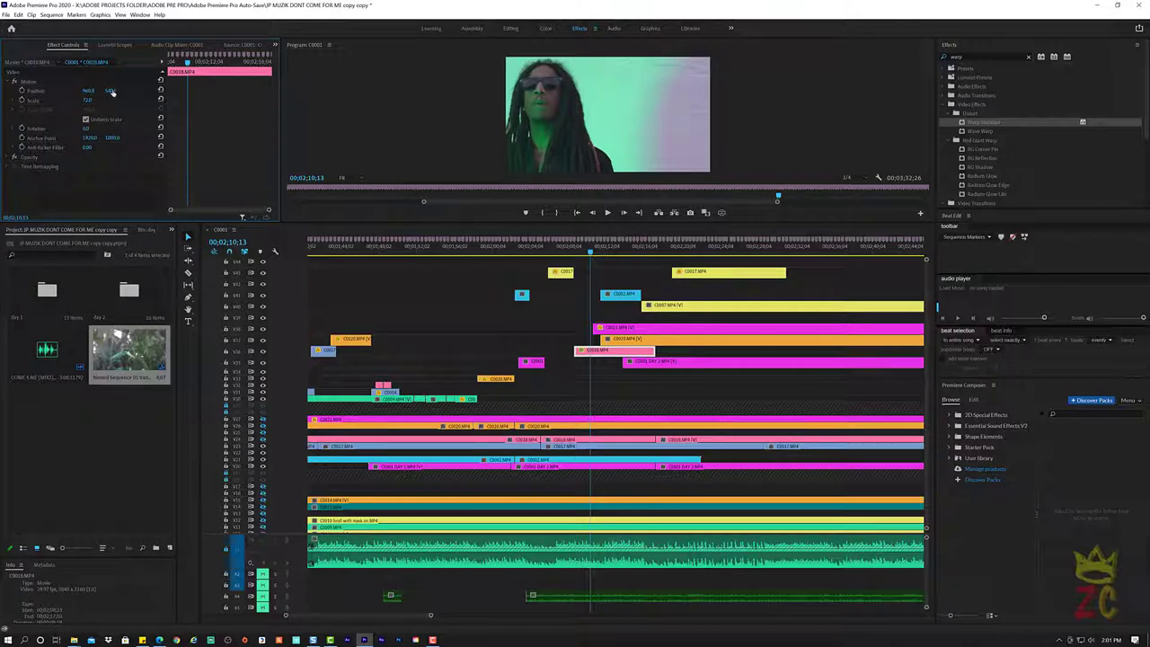
pyautogui.click(171, 63)
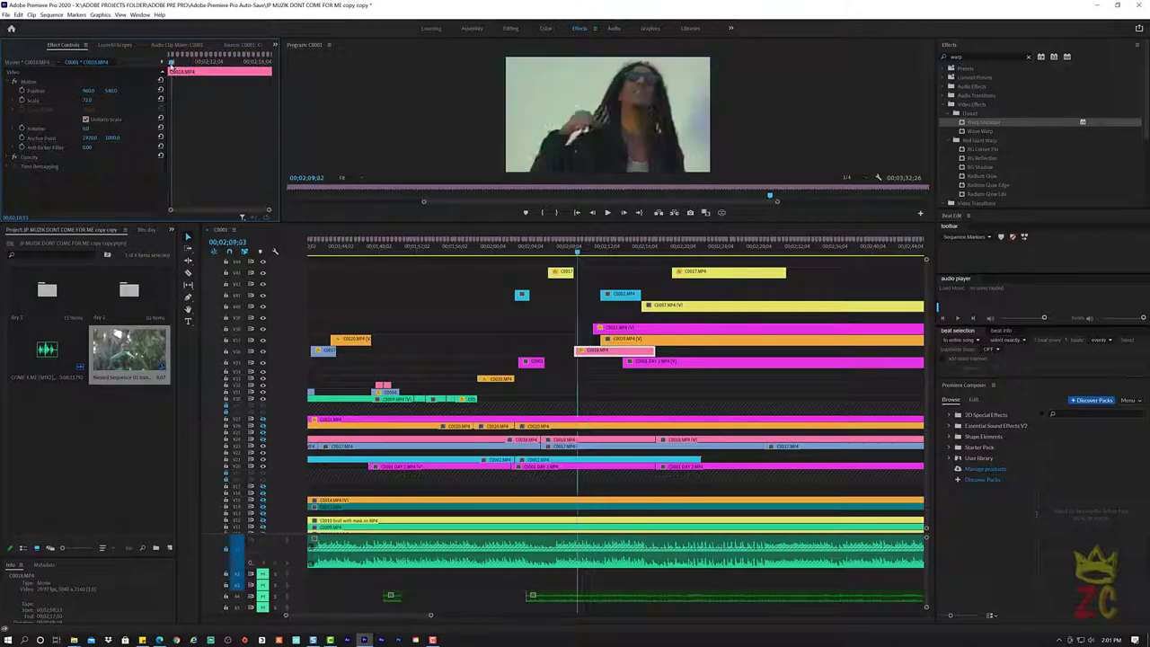
pyautogui.click(21, 91)
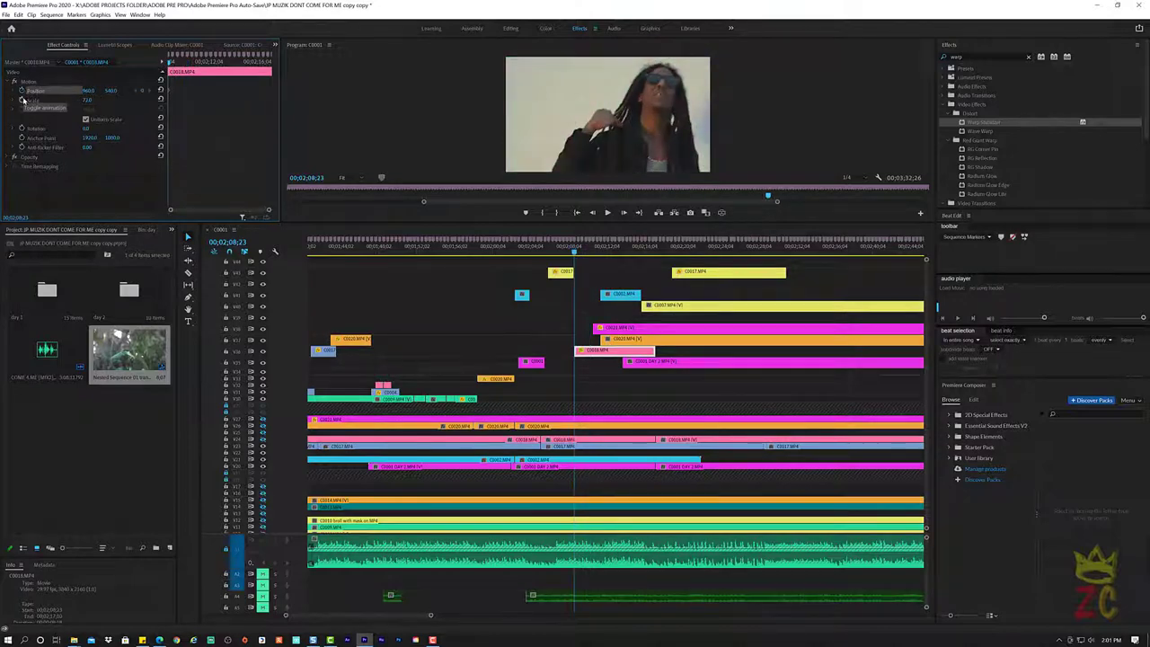
pyautogui.click(21, 100)
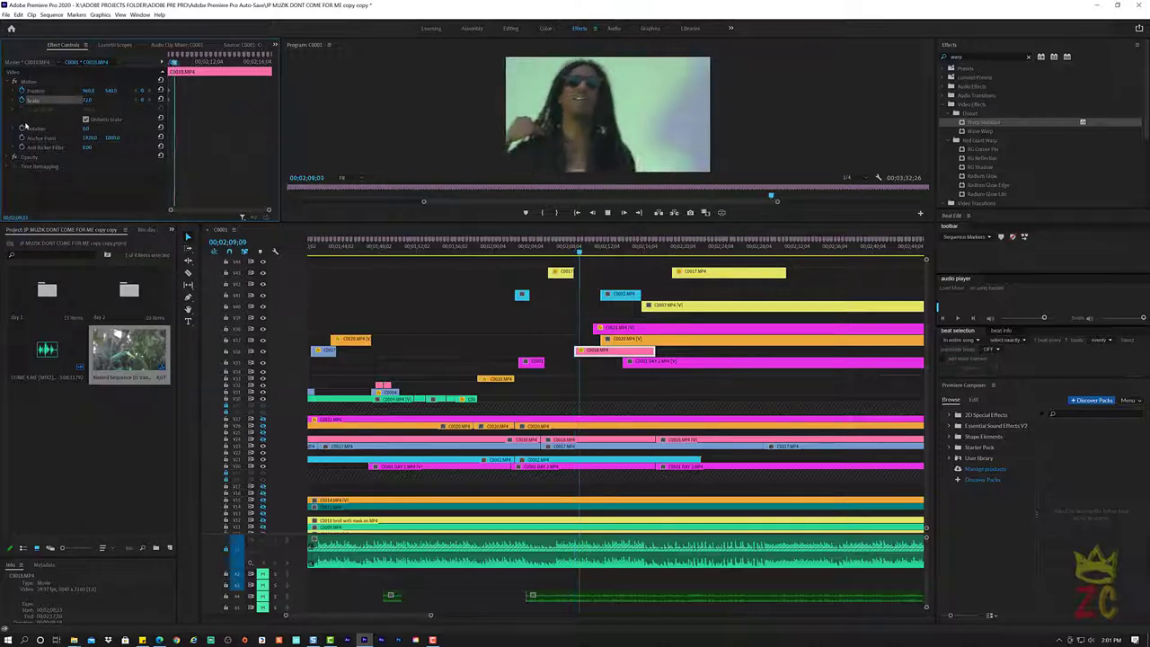
# Keyframe C0018's Position X to about 1130, shifting its image right, and play back the motion
pyautogui.press('space')
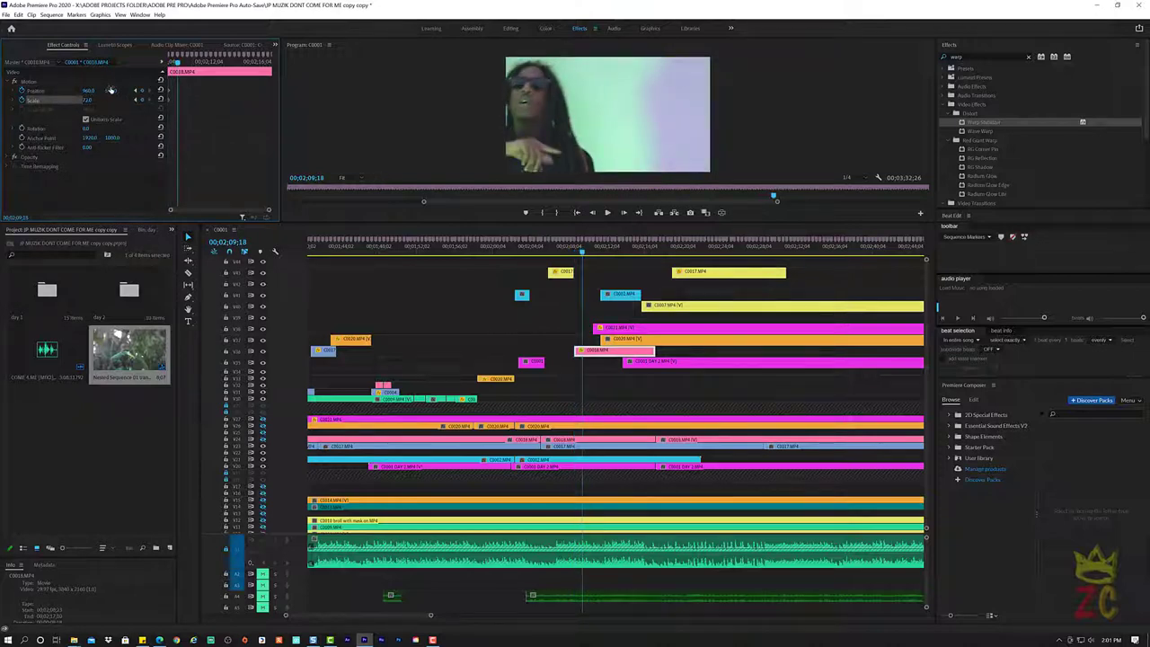
pyautogui.moveTo(110, 90); pyautogui.dragTo(115, 90)
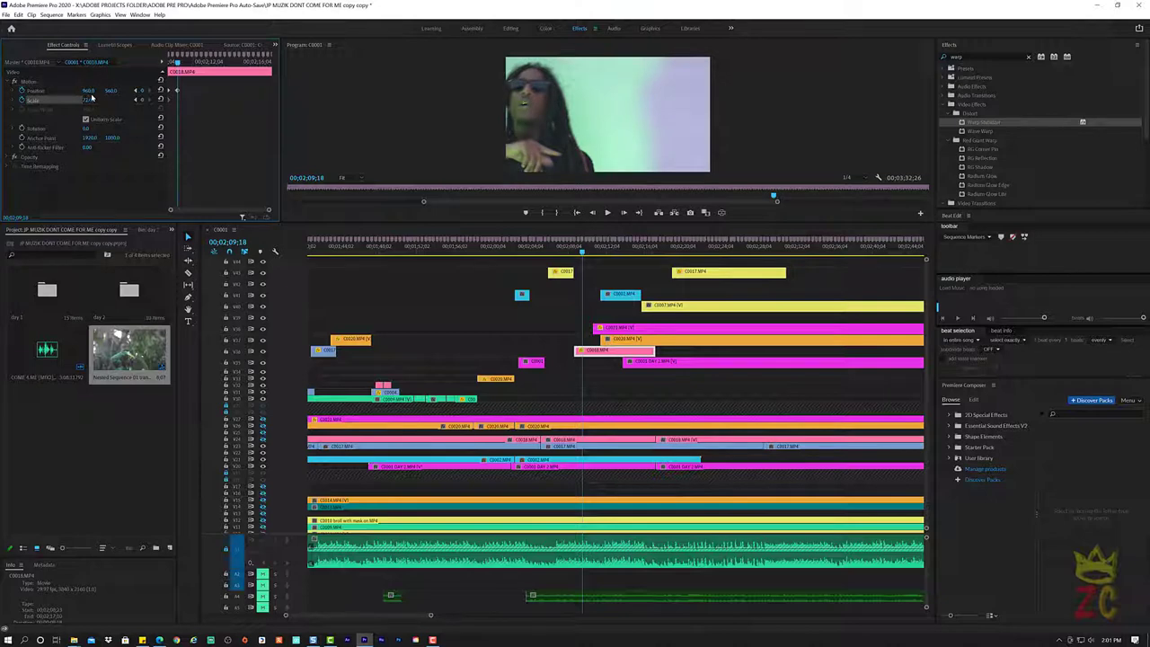
pyautogui.moveTo(88, 90); pyautogui.dragTo(92, 90)
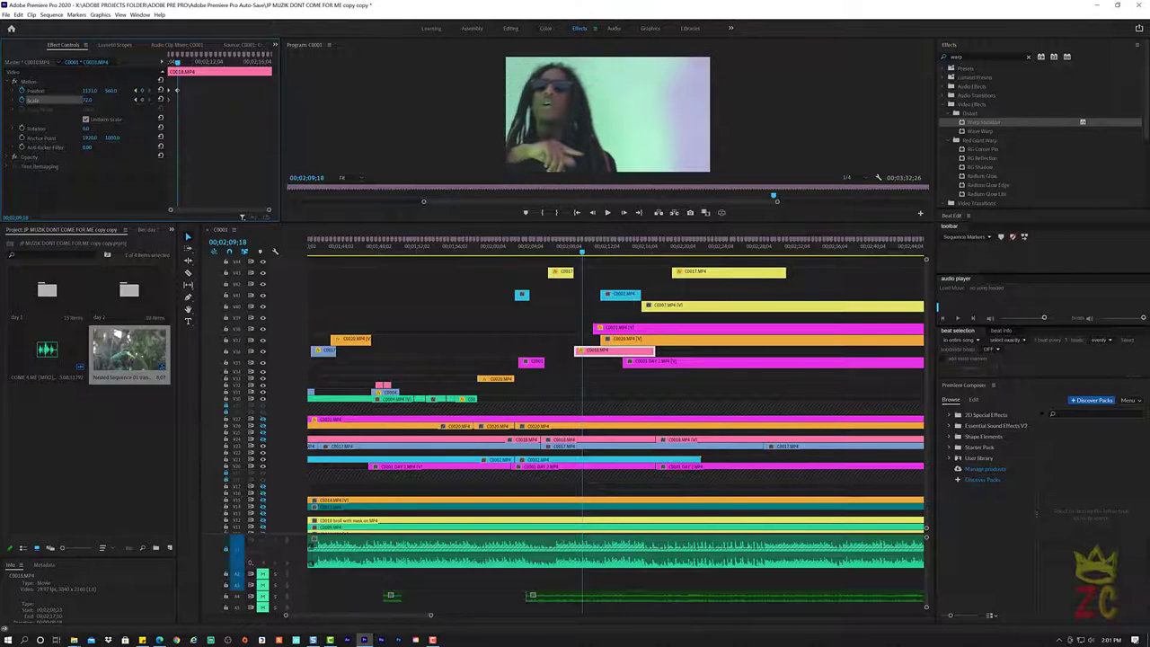
pyautogui.press('space')
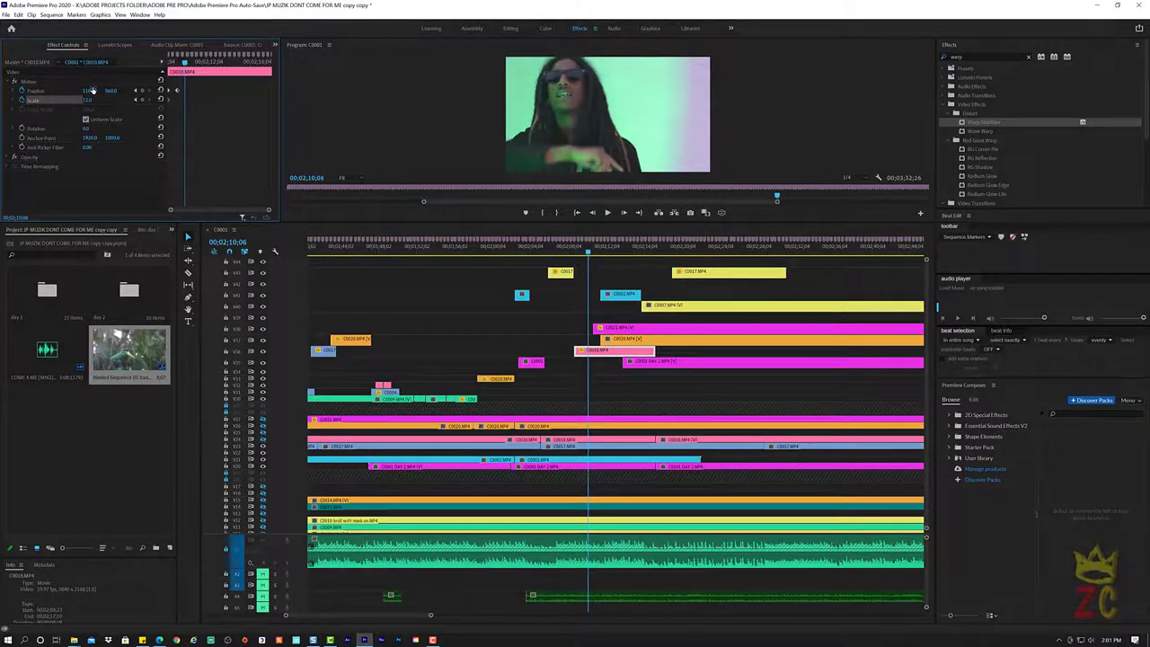
pyautogui.press('space')
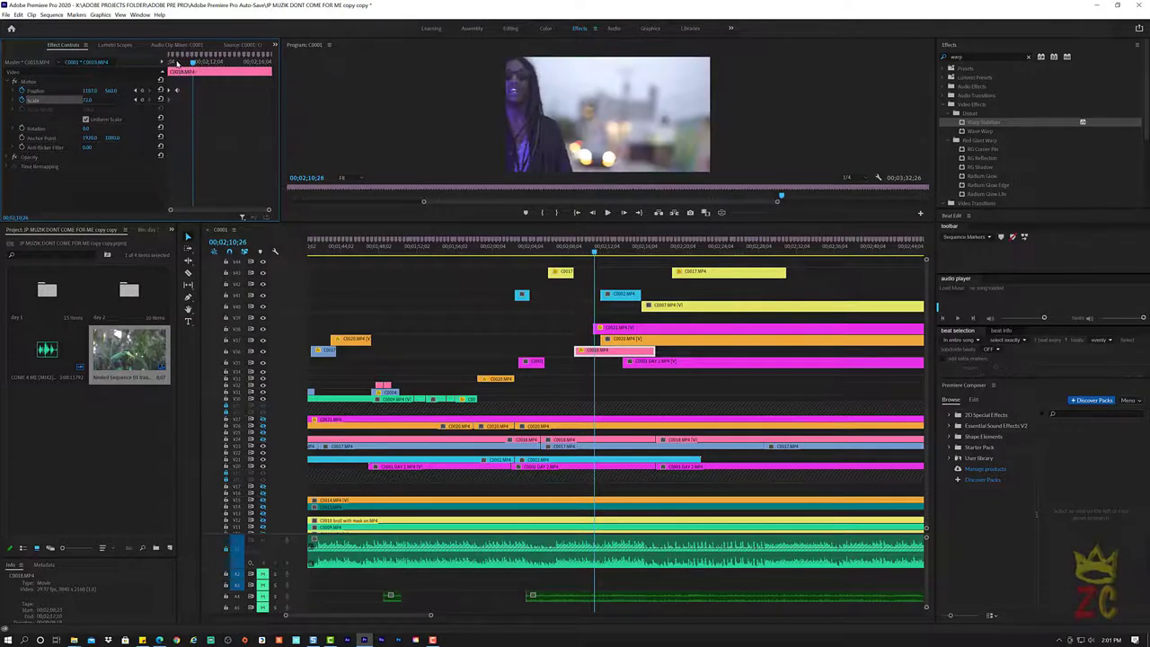
pyautogui.moveTo(177, 62); pyautogui.dragTo(153, 70)
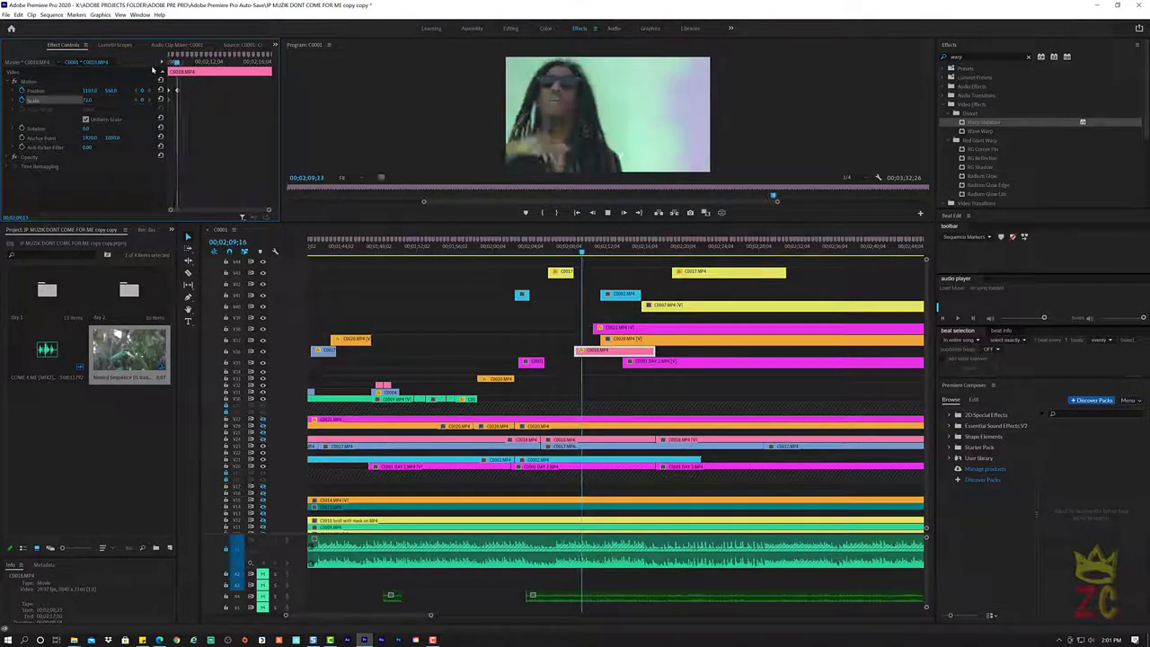
pyautogui.press('space')
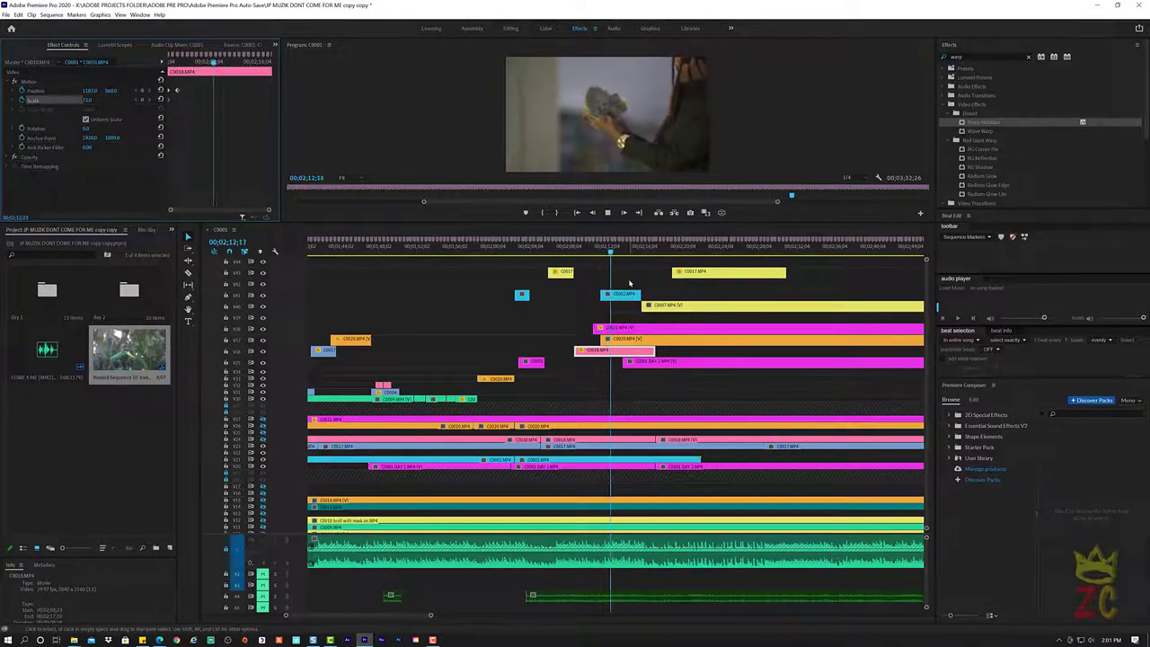
pyautogui.press('space')
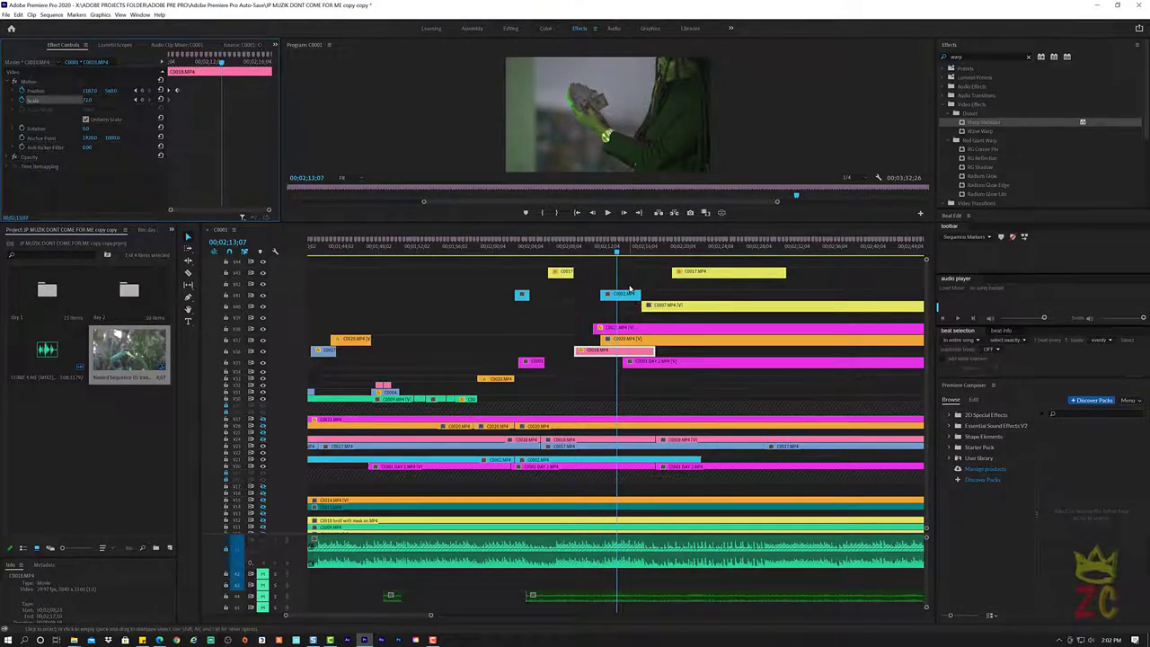
# Raise the C0002 image slightly, fine-tuning its vertical position to 536
pyautogui.click(629, 294)
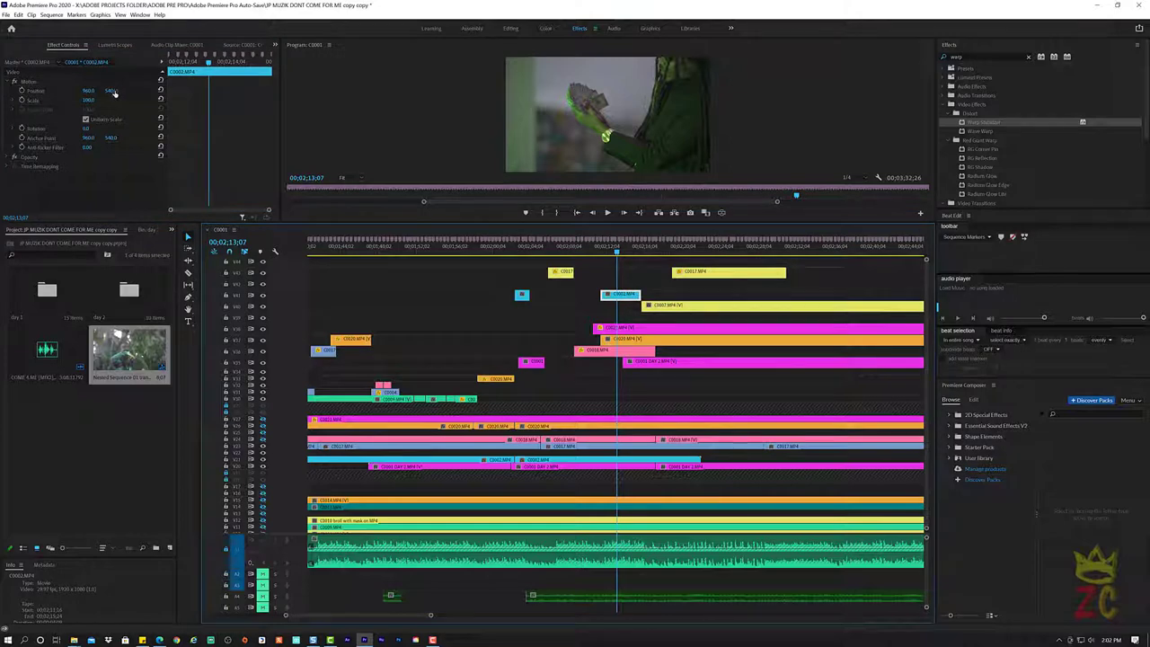
pyautogui.moveTo(114, 92); pyautogui.dragTo(244, 91)
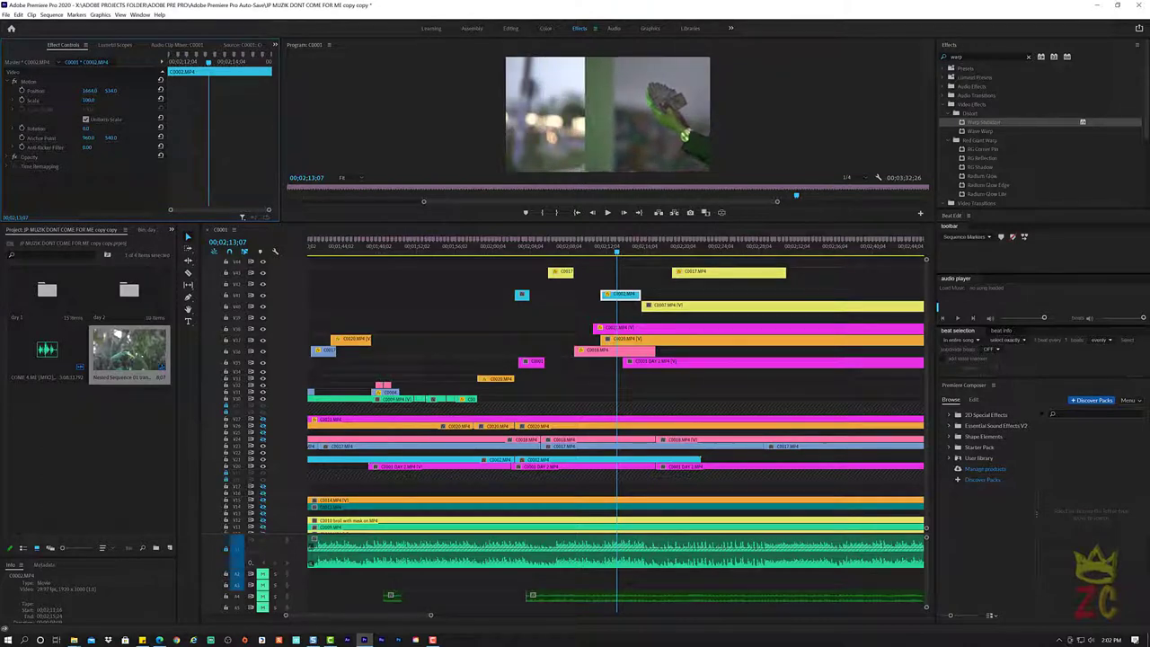
pyautogui.moveTo(110, 90); pyautogui.dragTo(111, 89)
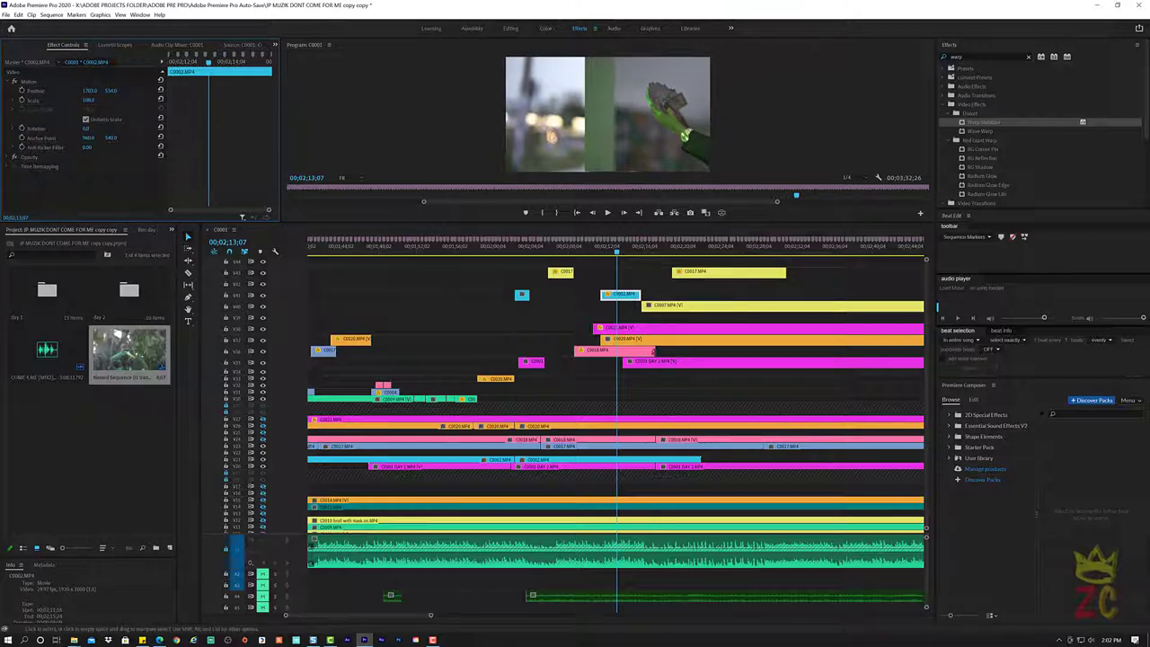
# Shift the magenta C0021 clip left to about X -177 so the performer fills the left half
pyautogui.click(652, 328)
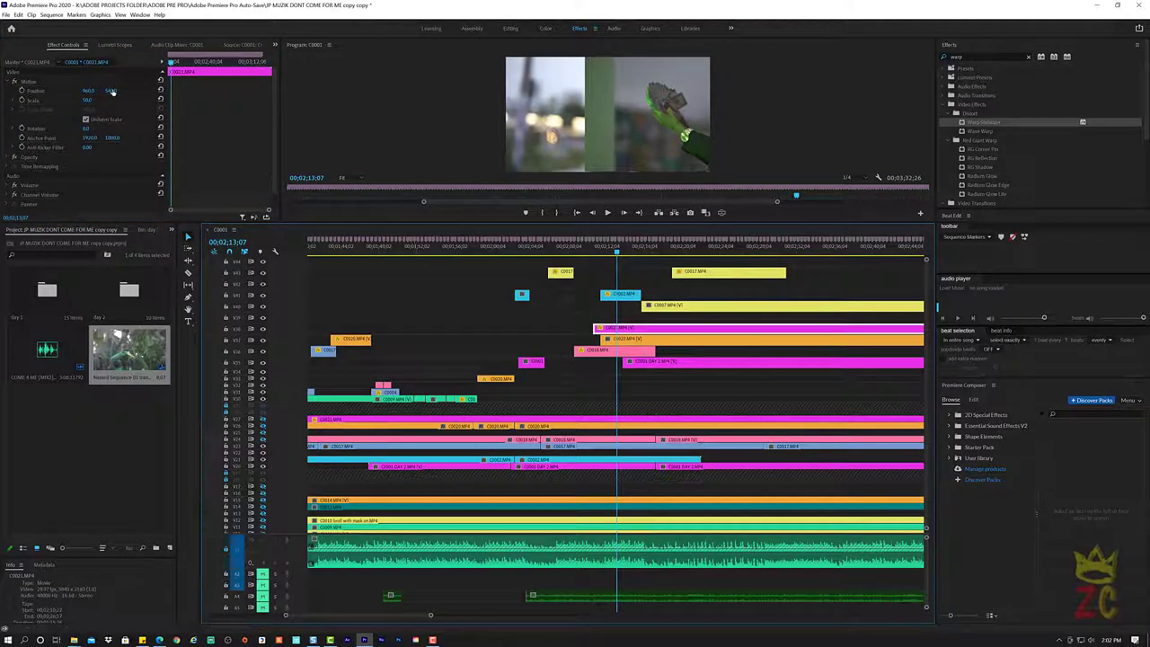
pyautogui.moveTo(110, 91); pyautogui.dragTo(36, 91)
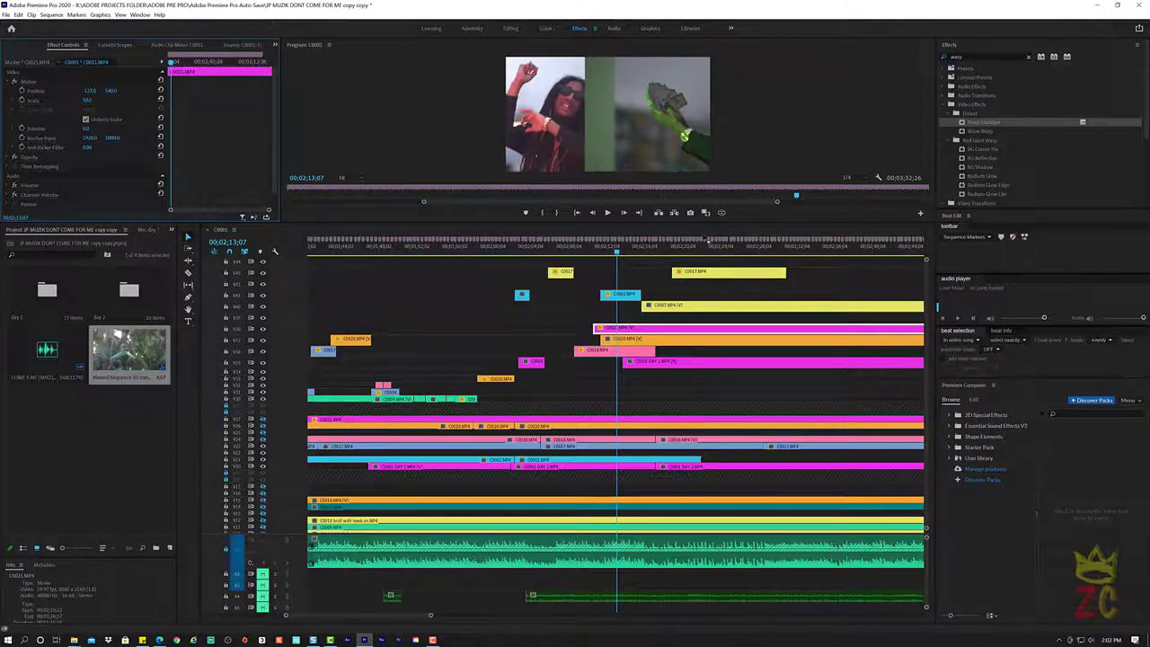
pyautogui.click(593, 253)
pyautogui.press('space')
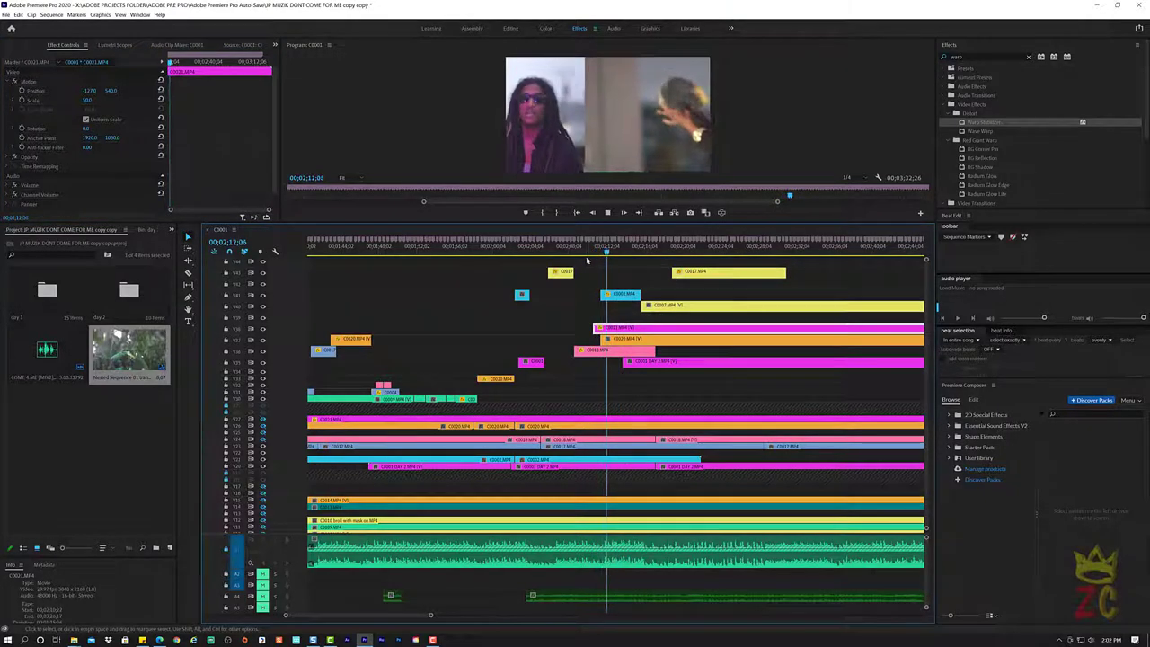
pyautogui.press('space')
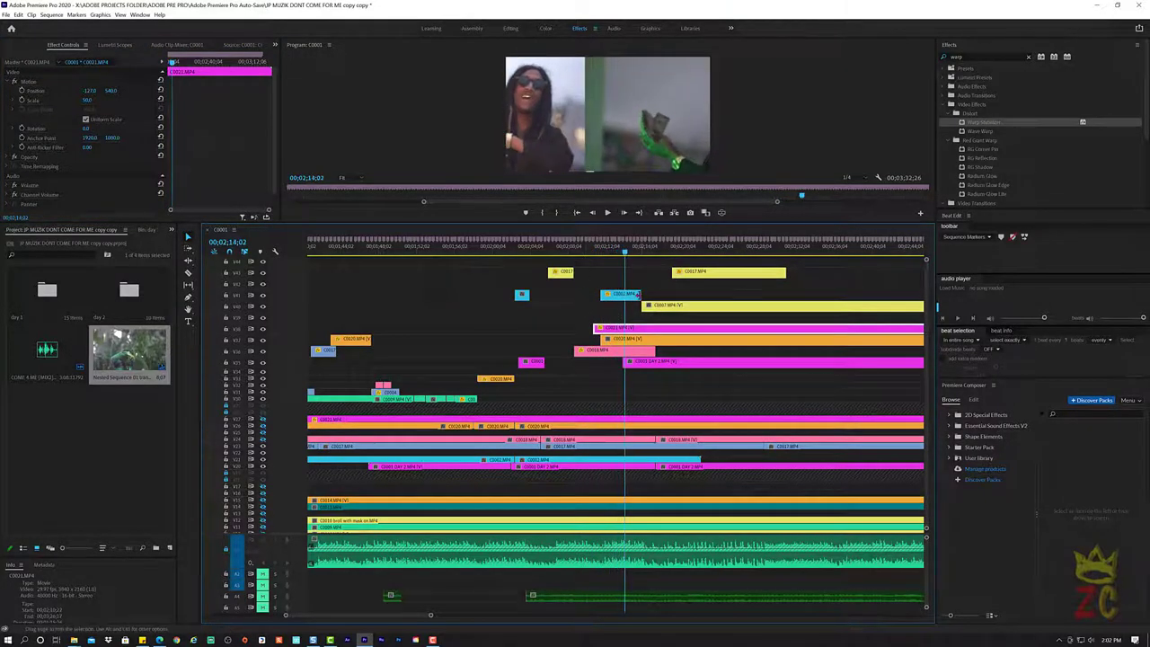
# Set C0002's Position Y back to 540 and replay the split-screen cut
pyautogui.click(632, 296)
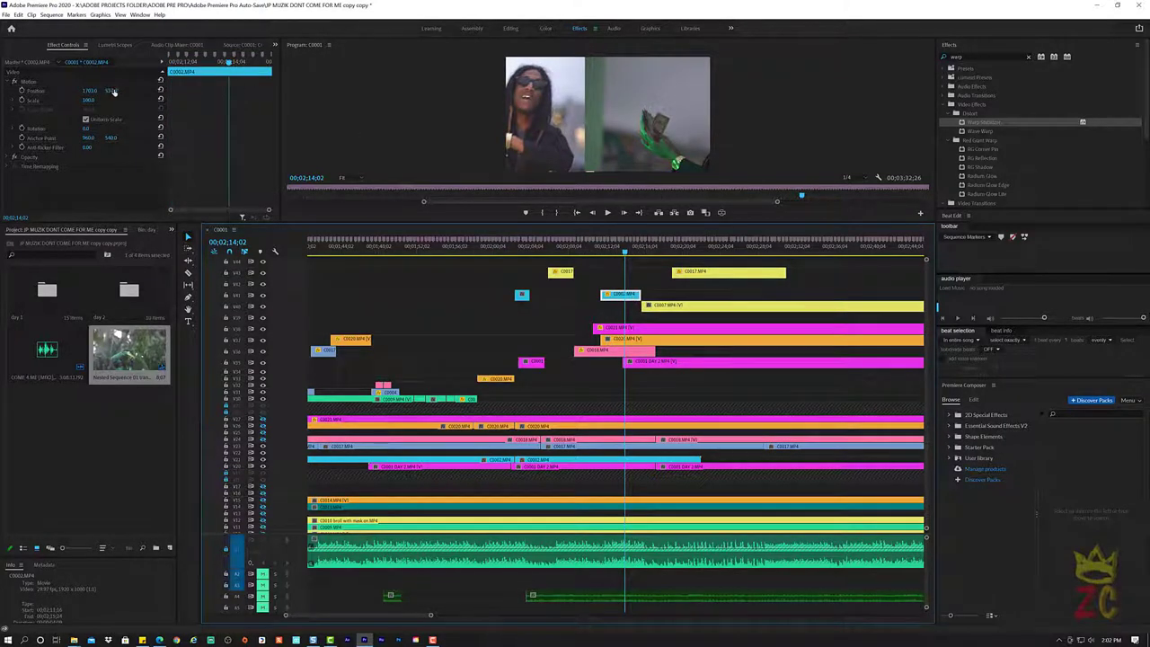
pyautogui.moveTo(113, 92); pyautogui.dragTo(108, 93)
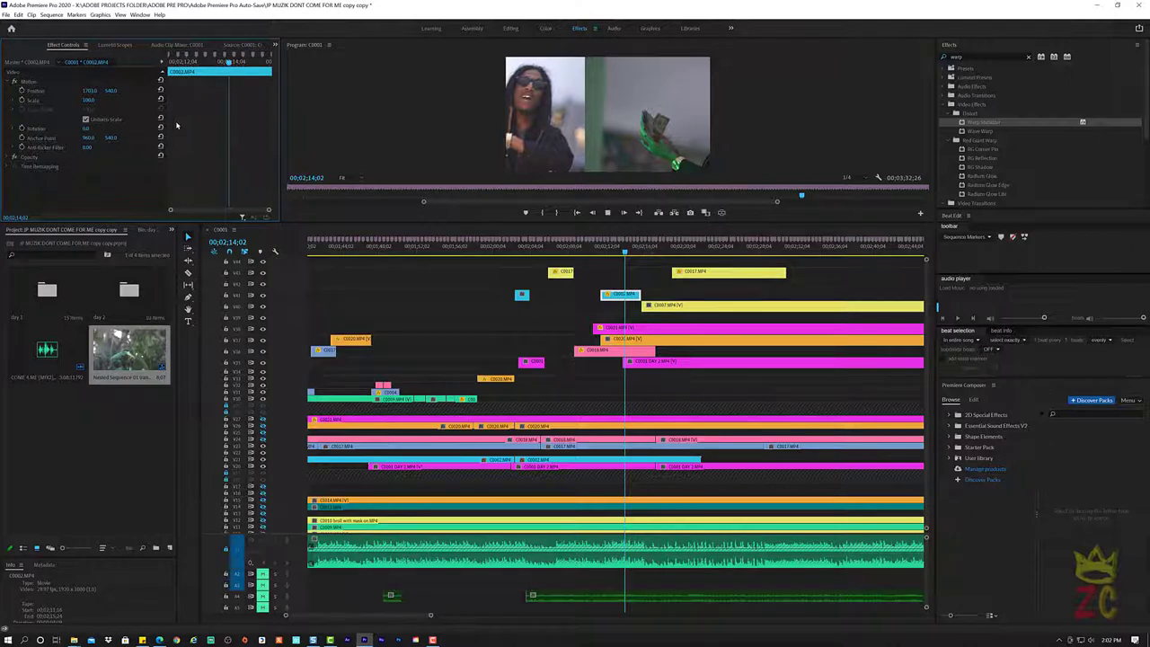
pyautogui.click(591, 252)
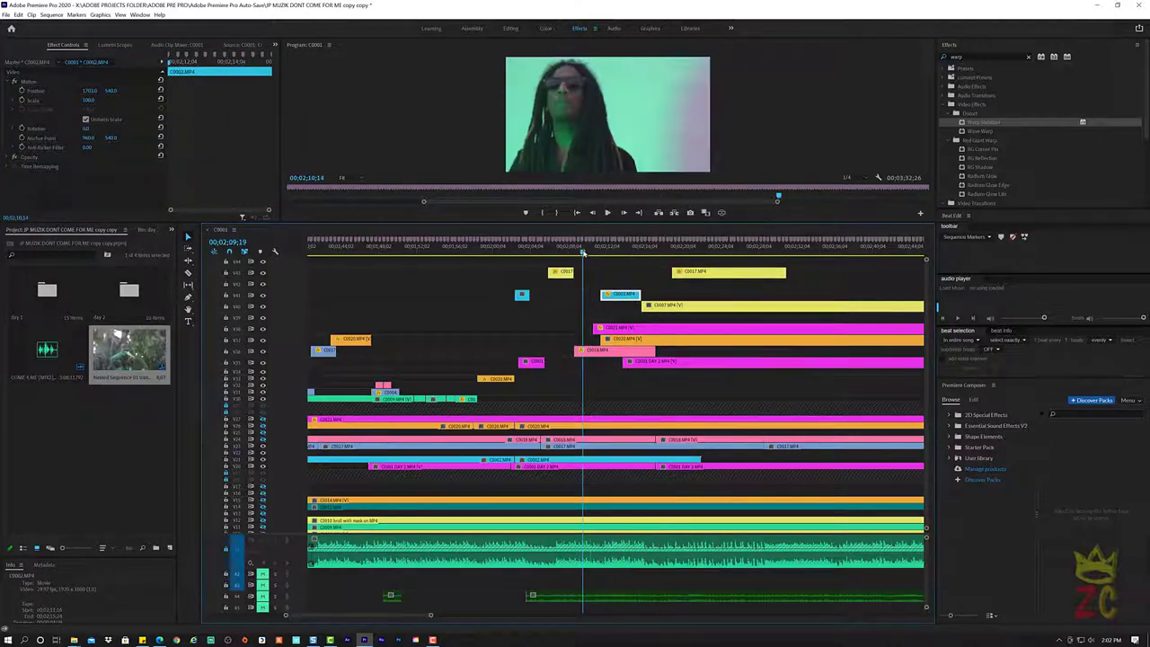
pyautogui.click(590, 252)
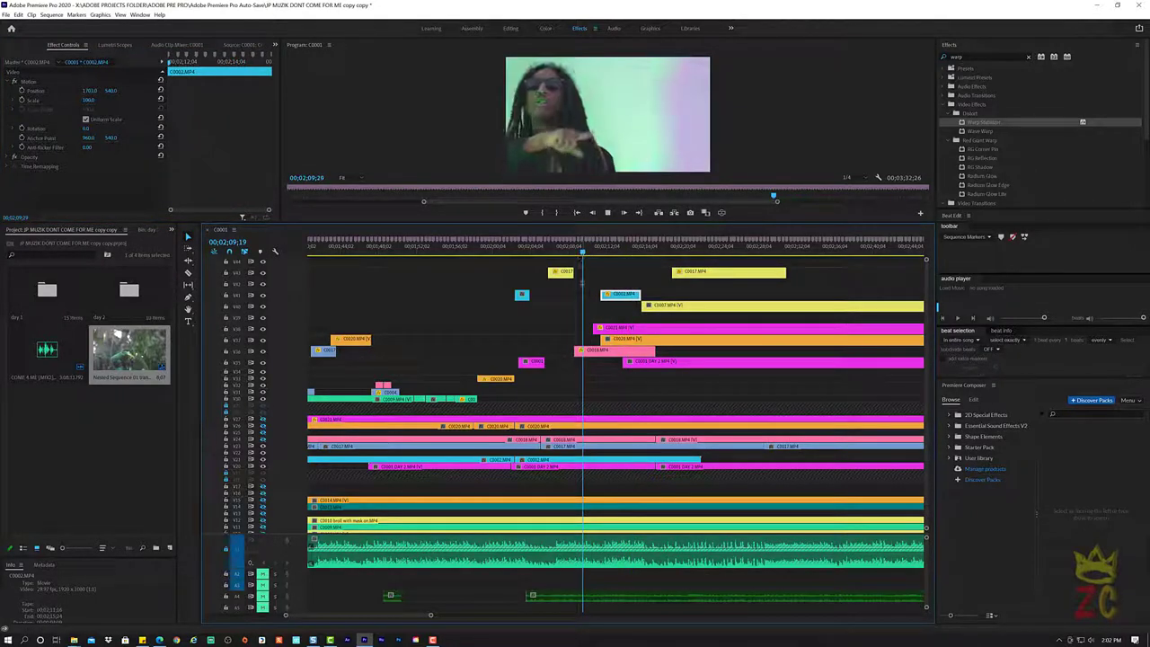
pyautogui.click(588, 252)
pyautogui.press('space')
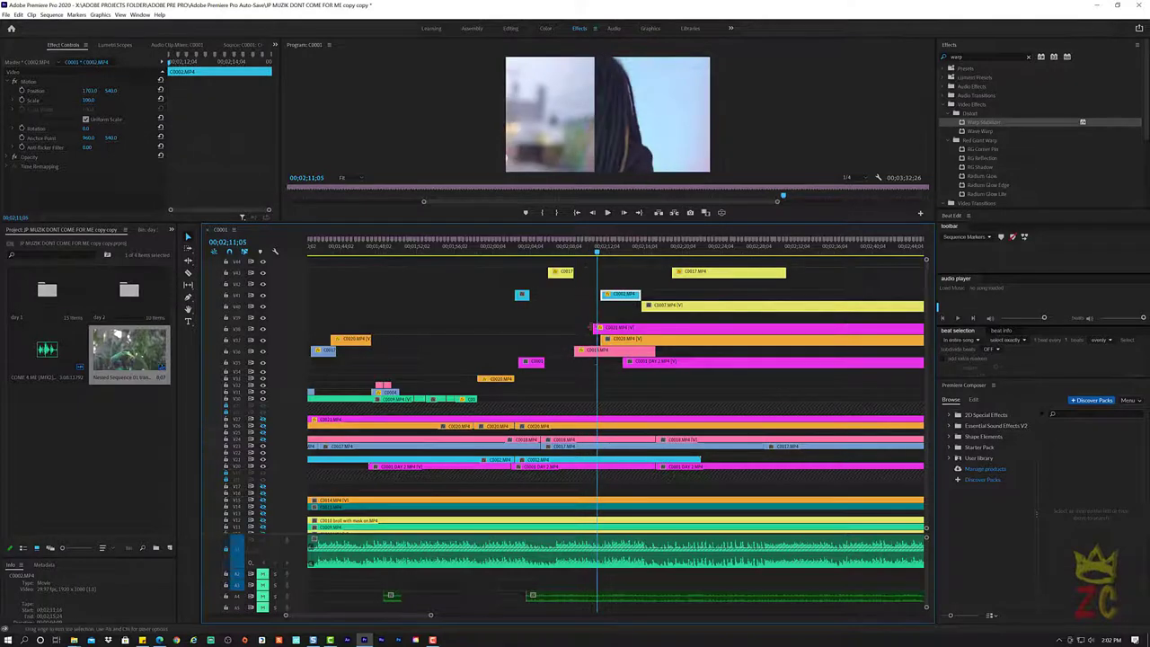
pyautogui.press('space')
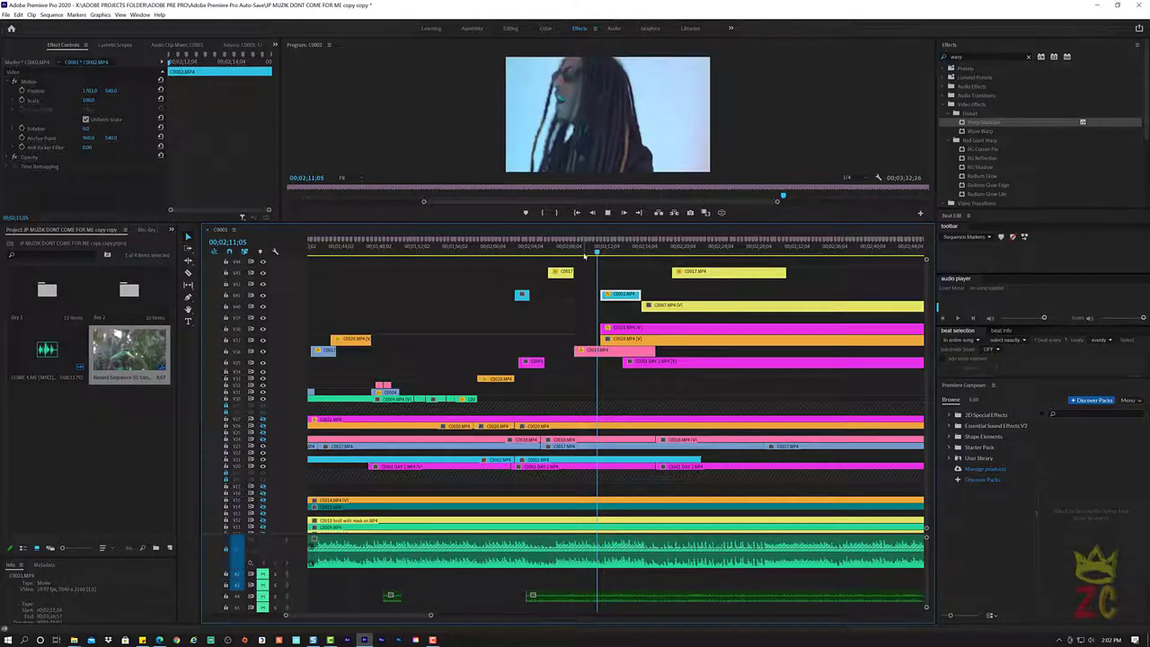
# Trim 1;17 off the end of C0002.MP4 so it lasts 00;00;02;22, then replay the section
pyautogui.press('space')
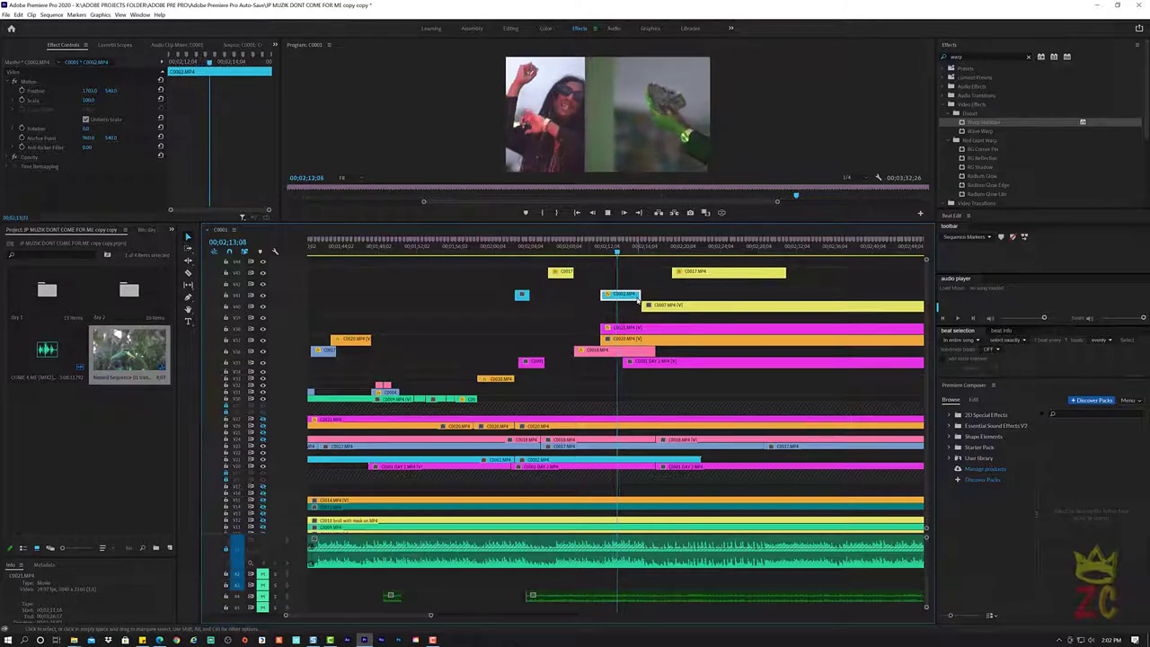
pyautogui.press('space')
pyautogui.moveTo(638, 294); pyautogui.dragTo(625, 294)
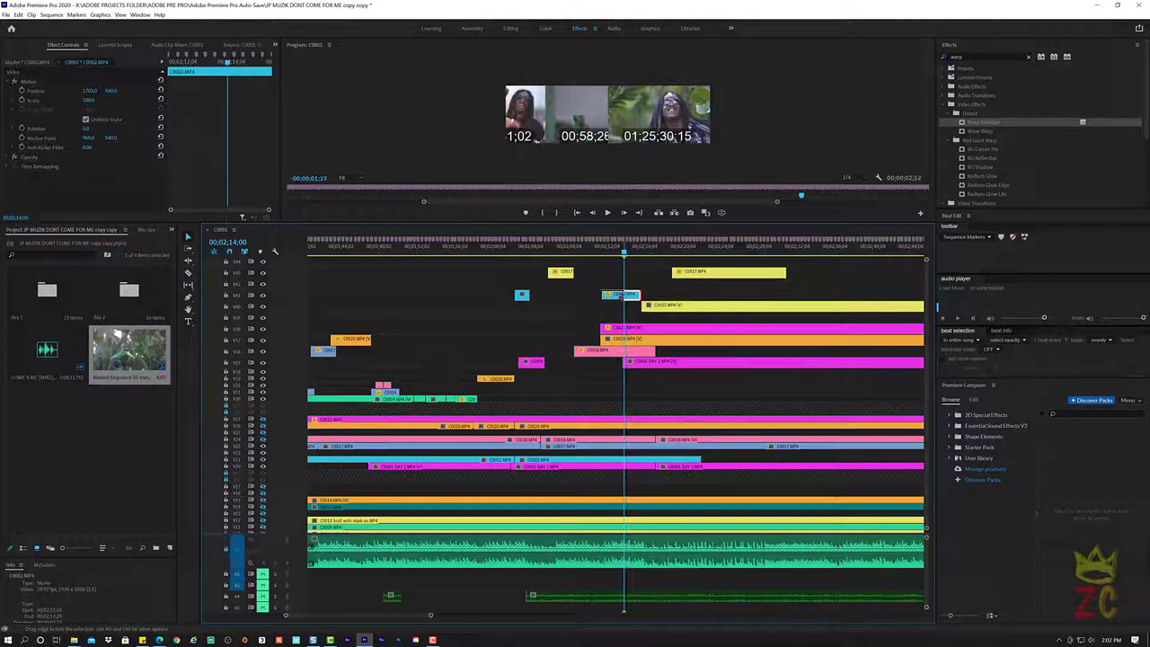
pyautogui.moveTo(625, 295); pyautogui.dragTo(622, 296)
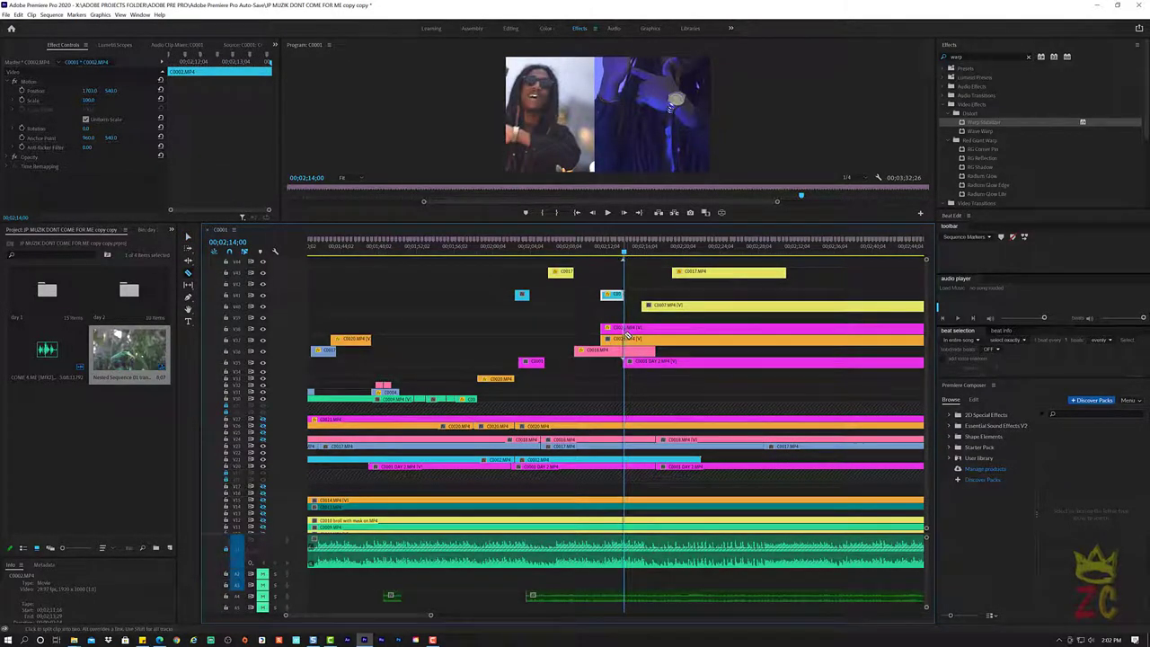
pyautogui.click(616, 314)
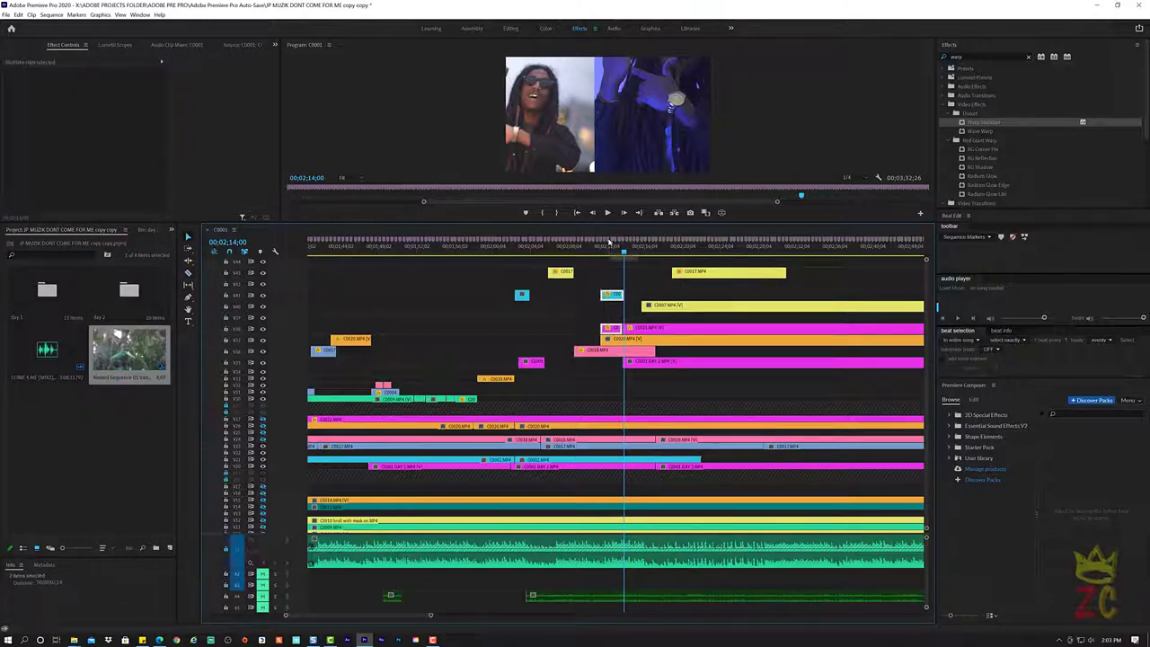
pyautogui.click(611, 252)
pyautogui.press('space')
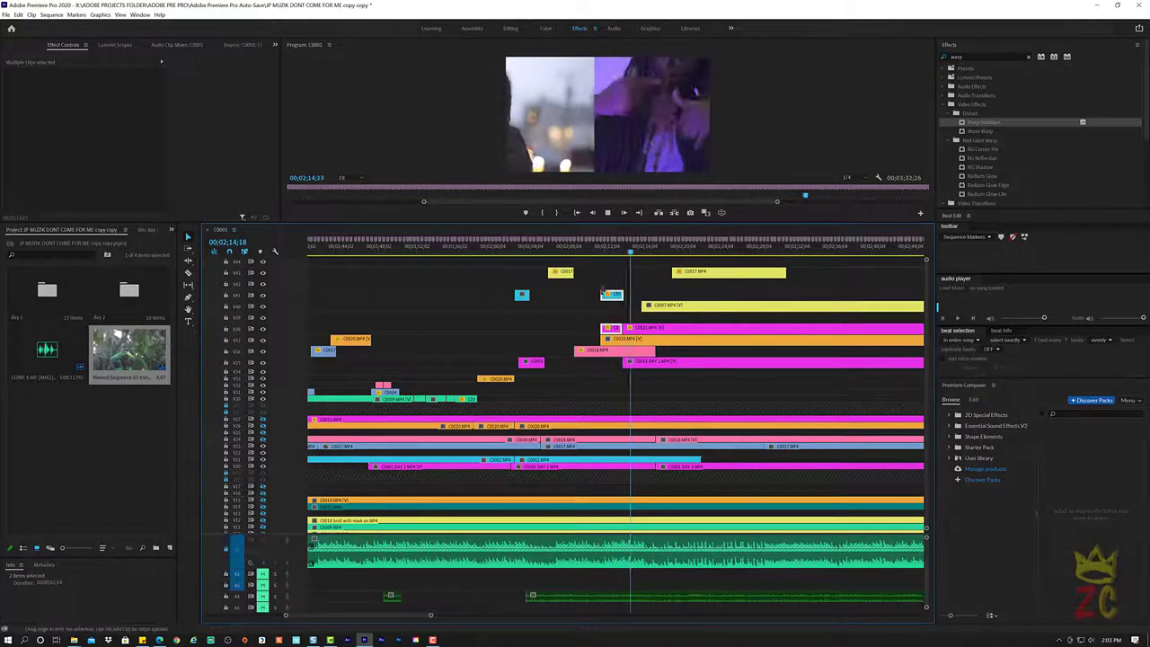
# Reframe C0021 in the left panel: Position Y to about 544 and X slid right toward 149
pyautogui.press('space')
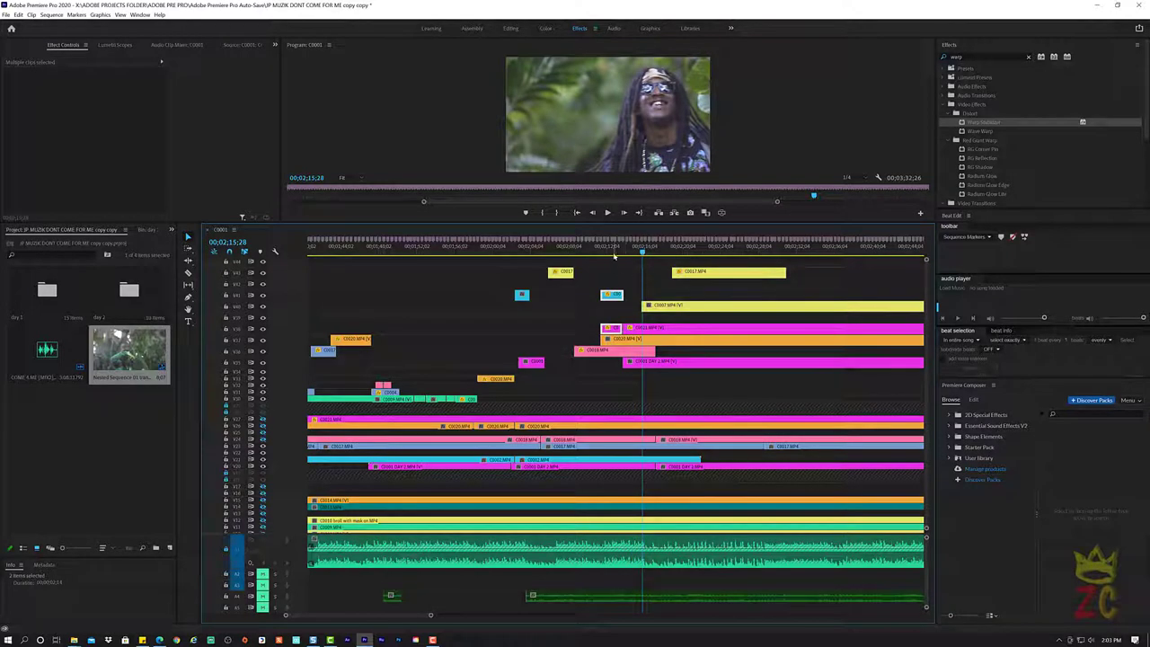
pyautogui.click(614, 252)
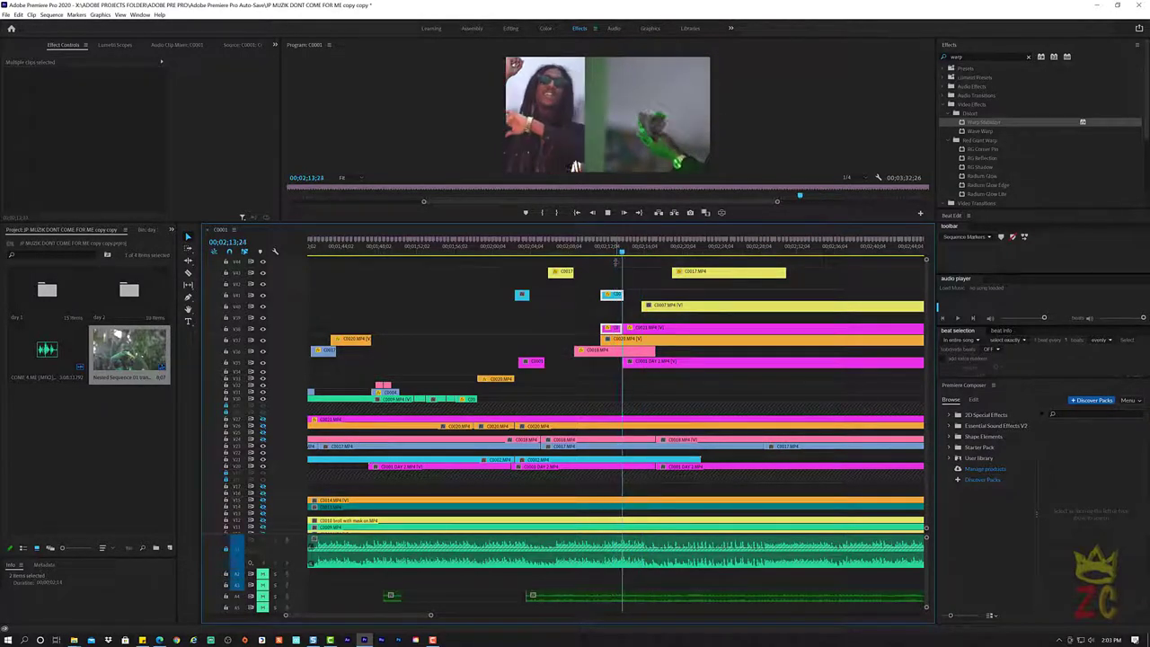
pyautogui.press('space')
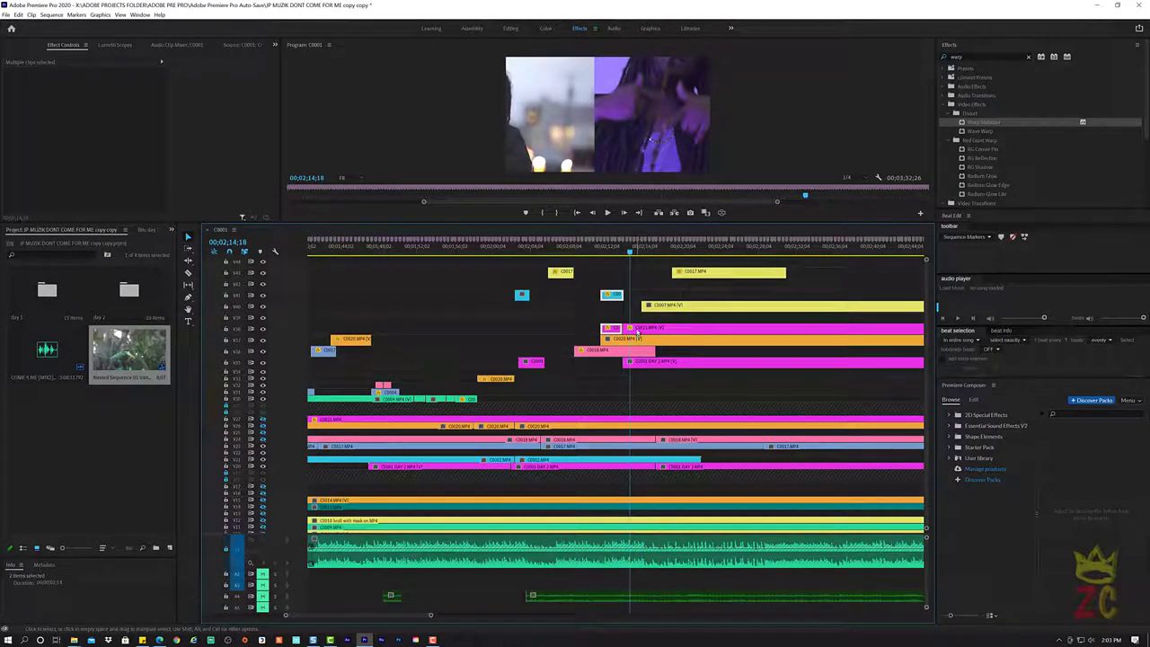
pyautogui.click(637, 330)
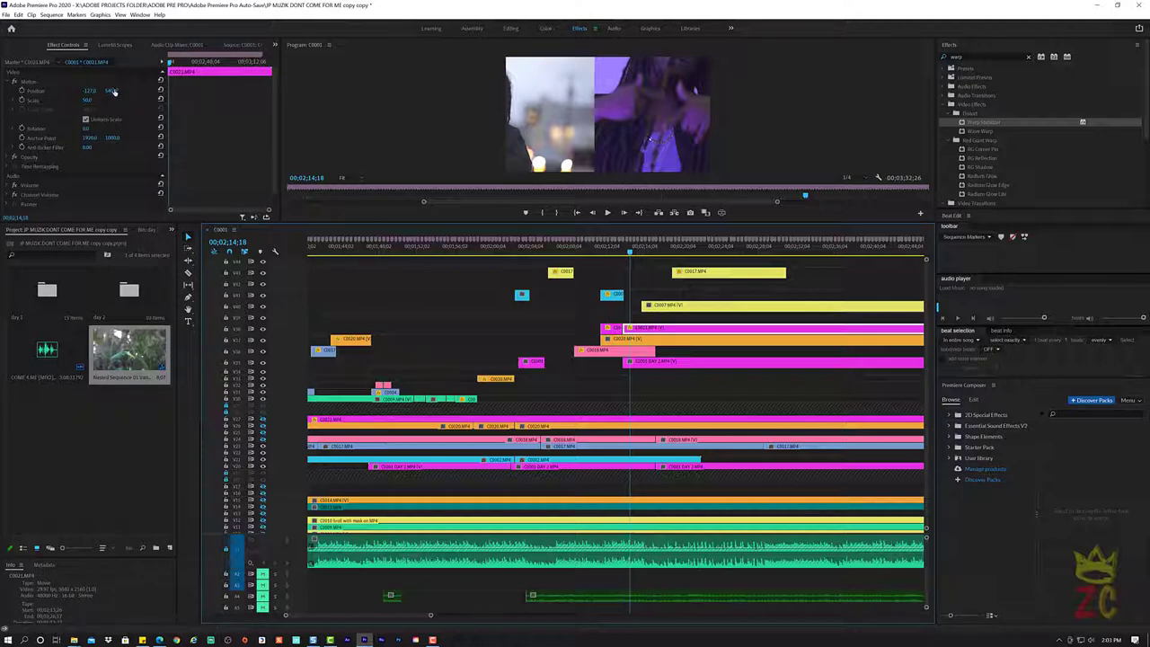
pyautogui.moveTo(113, 92); pyautogui.dragTo(117, 91)
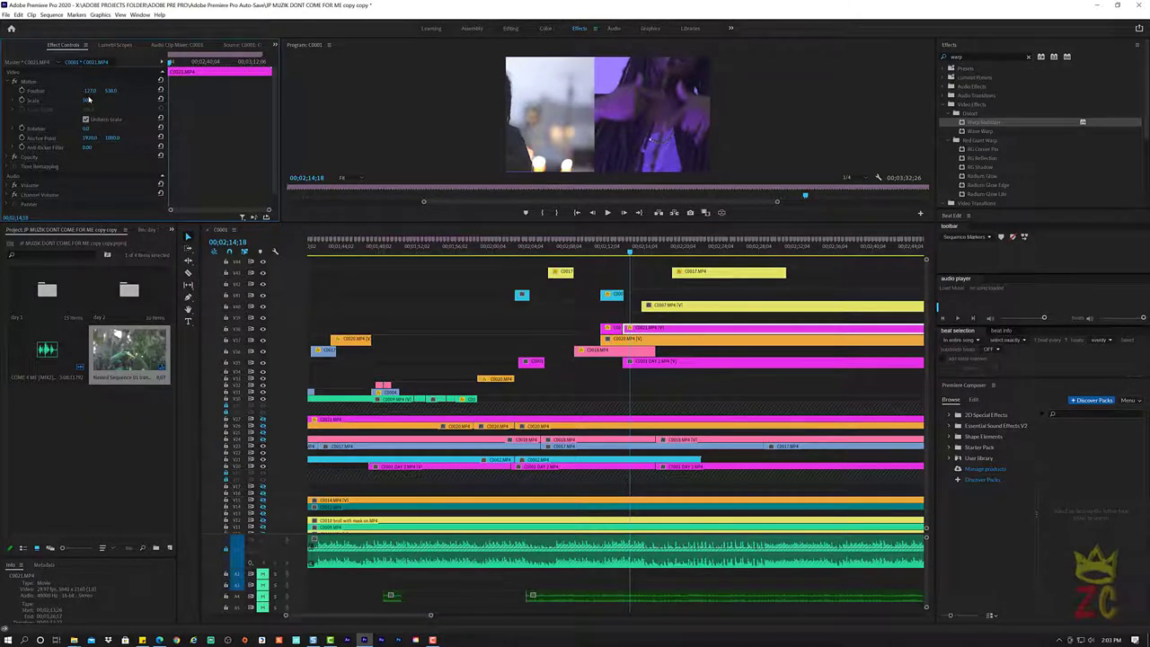
pyautogui.moveTo(90, 91); pyautogui.dragTo(125, 91)
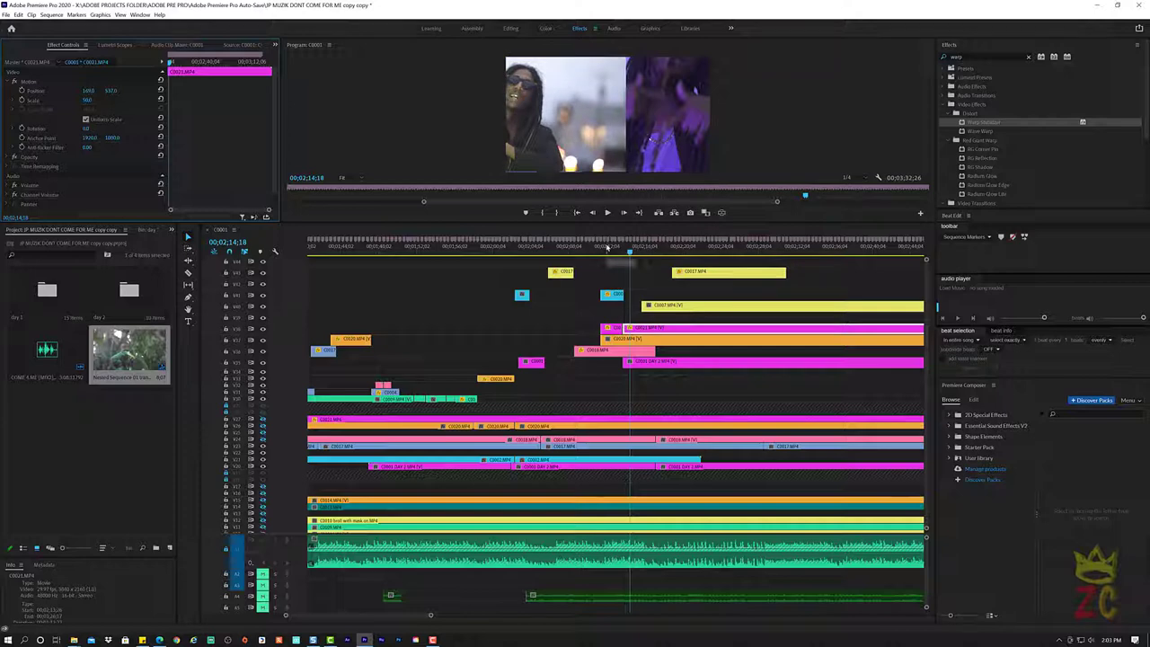
# Replay the section to check C0021's new framing
pyautogui.click(602, 245)
pyautogui.press('space')
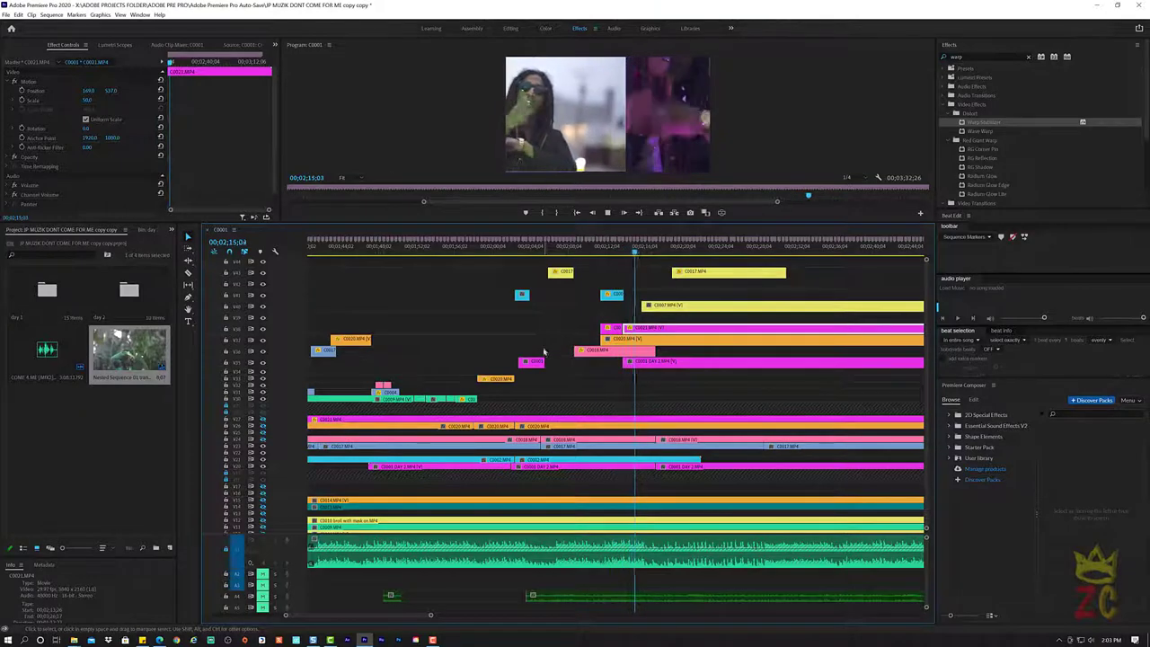
pyautogui.press('space')
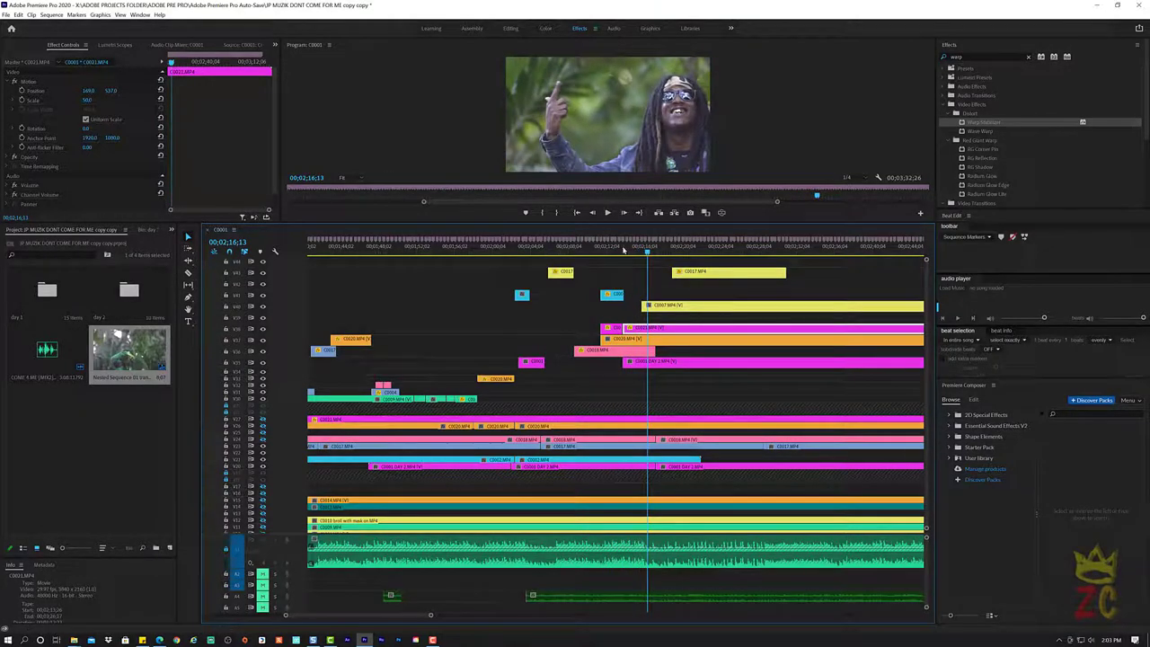
pyautogui.click(615, 251)
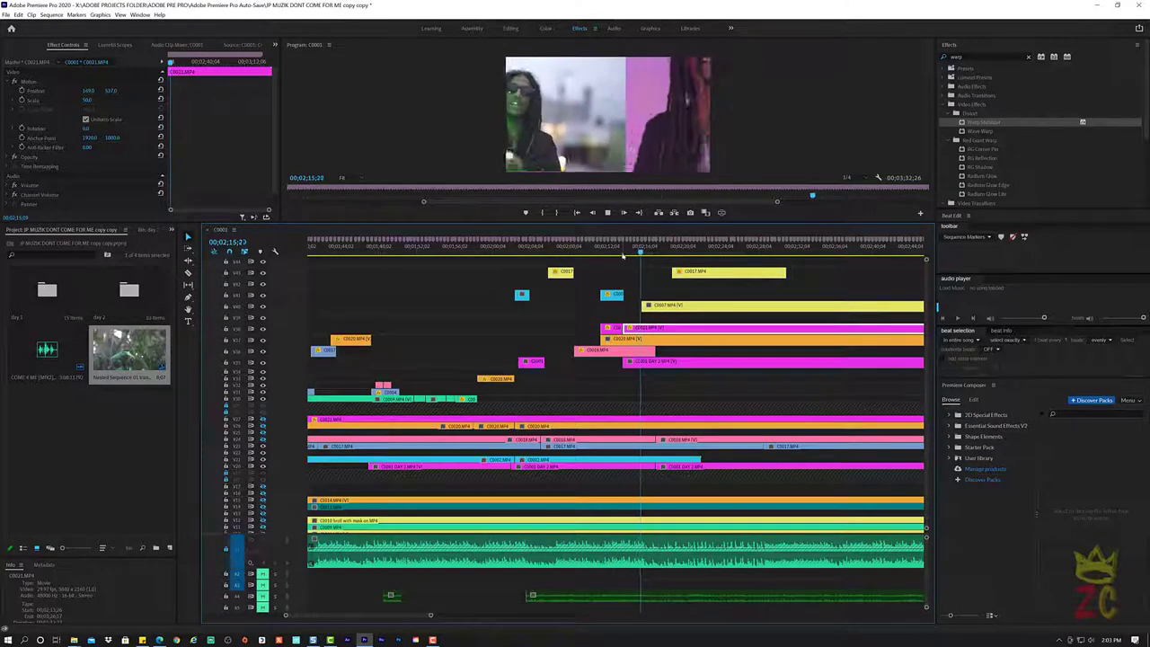
pyautogui.click(622, 256)
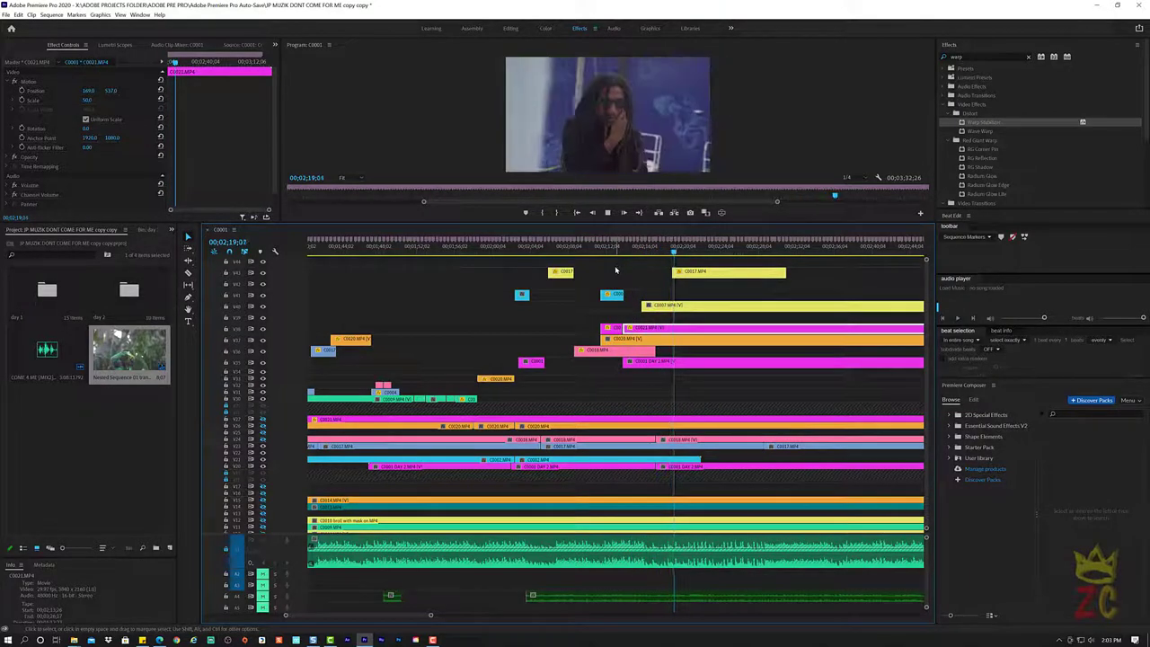
pyautogui.press('space')
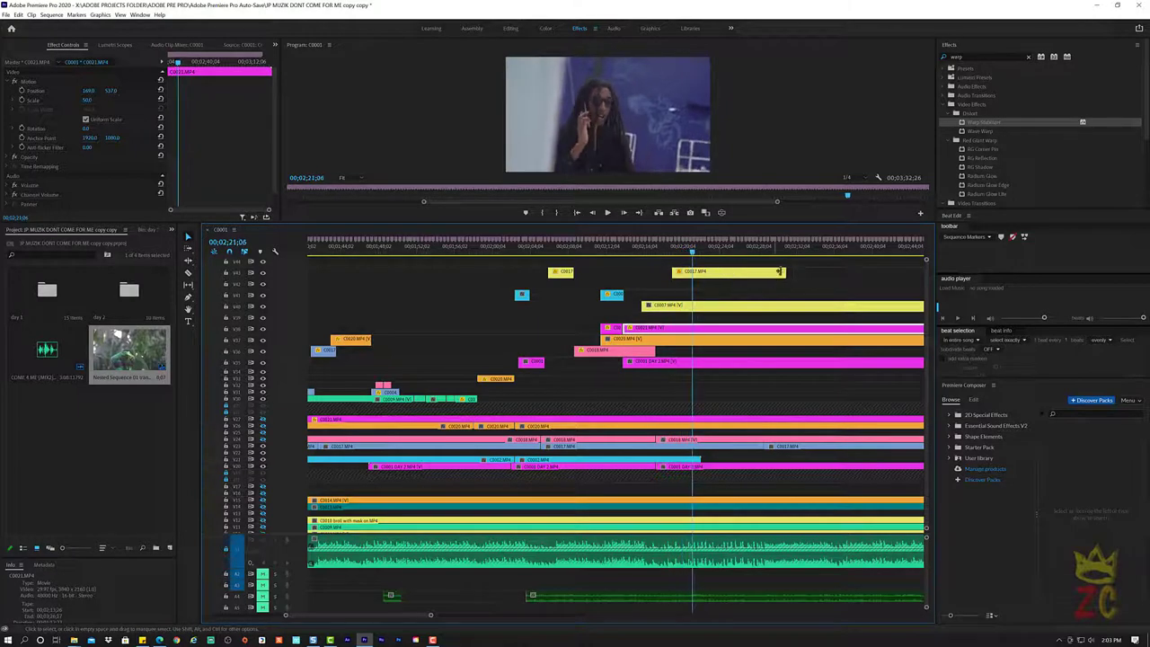
# Trim C0017.MP4's left edge on the top track so it starts later
pyautogui.click(647, 247)
pyautogui.press('space')
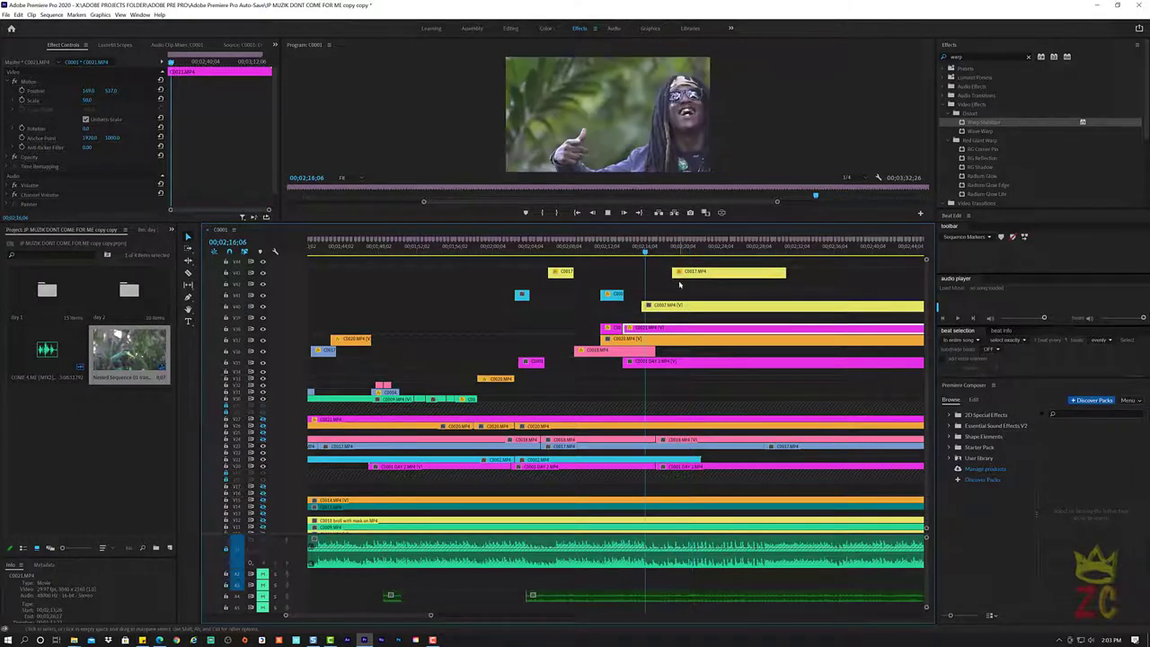
pyautogui.moveTo(680, 272); pyautogui.dragTo(711, 271)
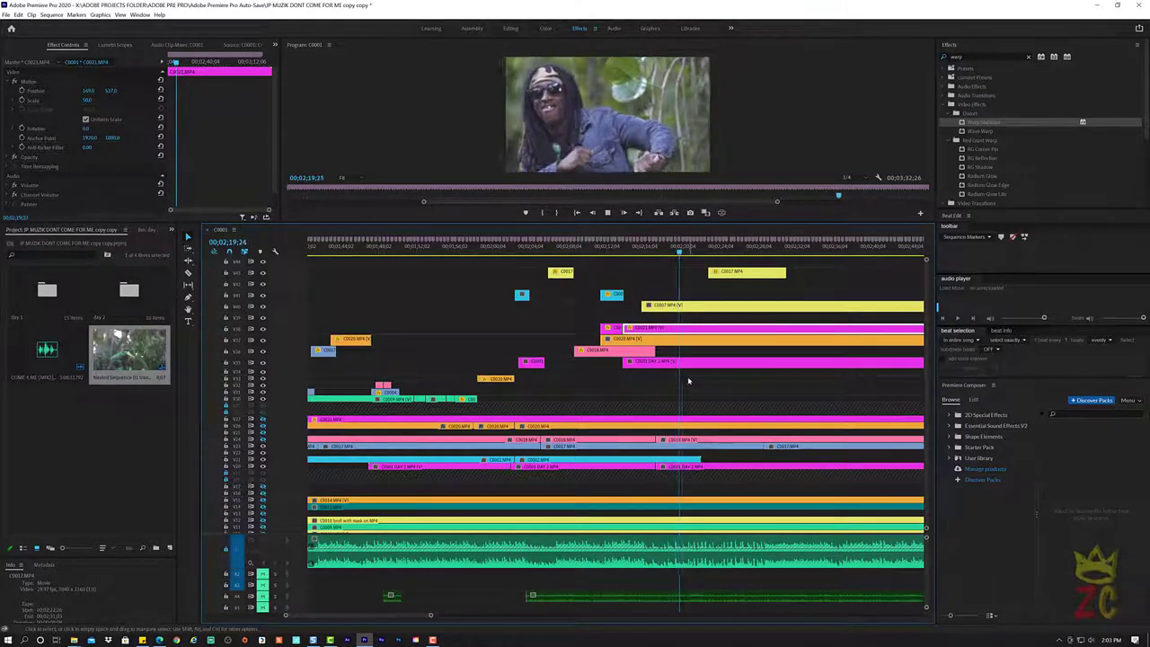
pyautogui.press('space')
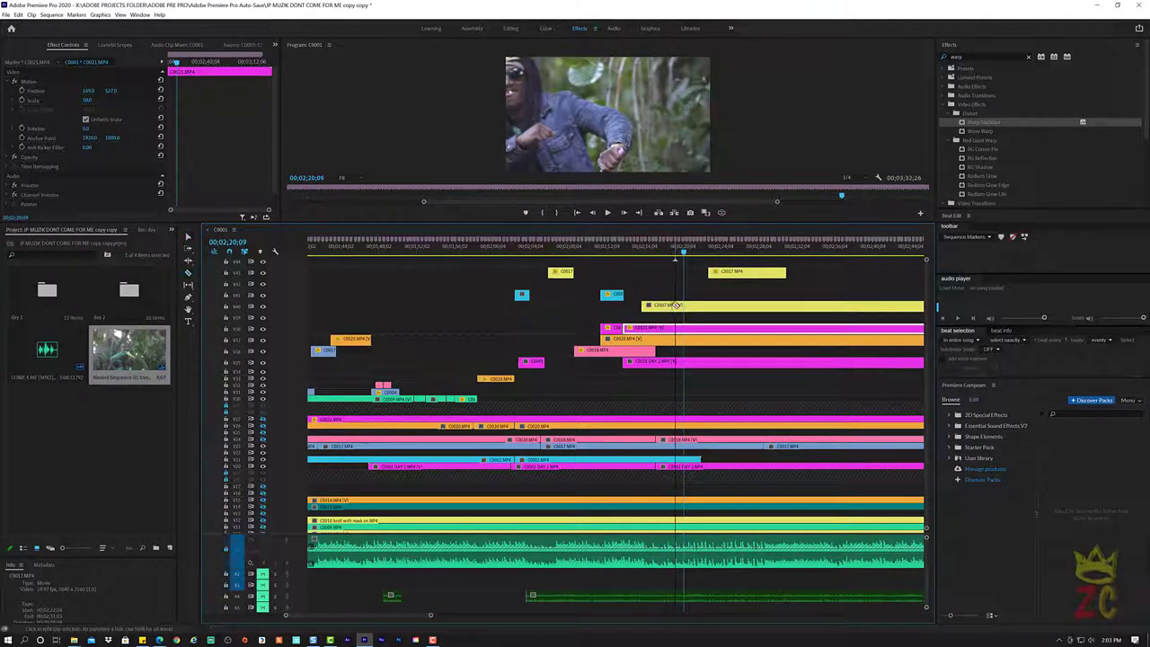
# Razor-cut the clip on V40 and delete its trailing right-hand piece
pyautogui.click(675, 305)
pyautogui.press('v')
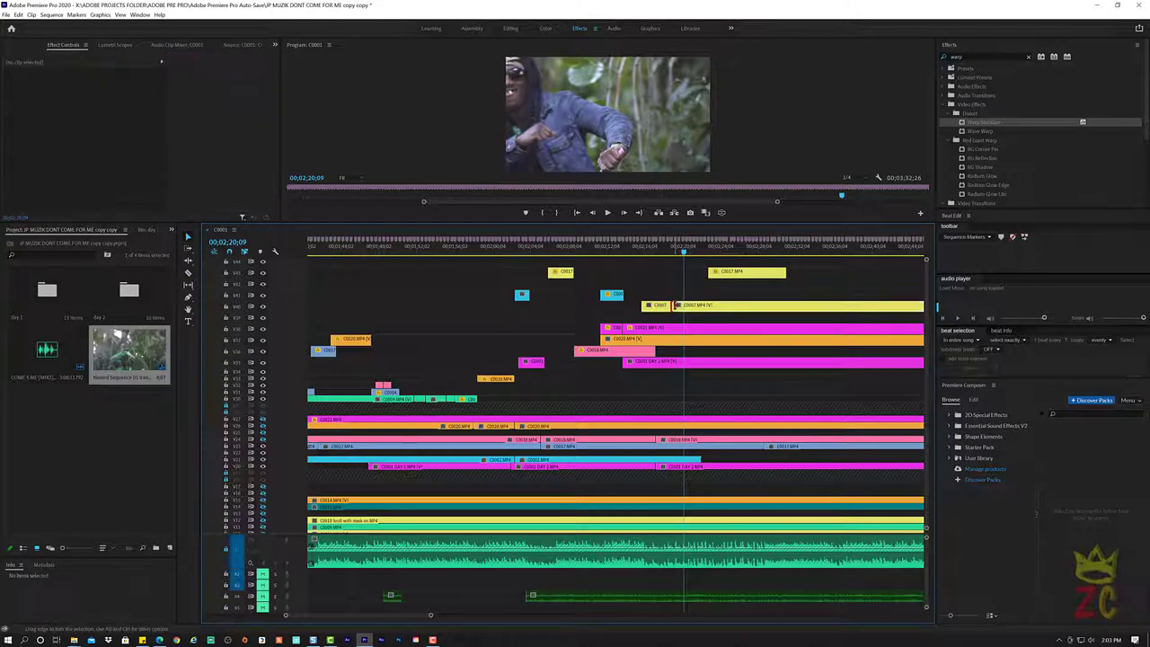
pyautogui.click(751, 309)
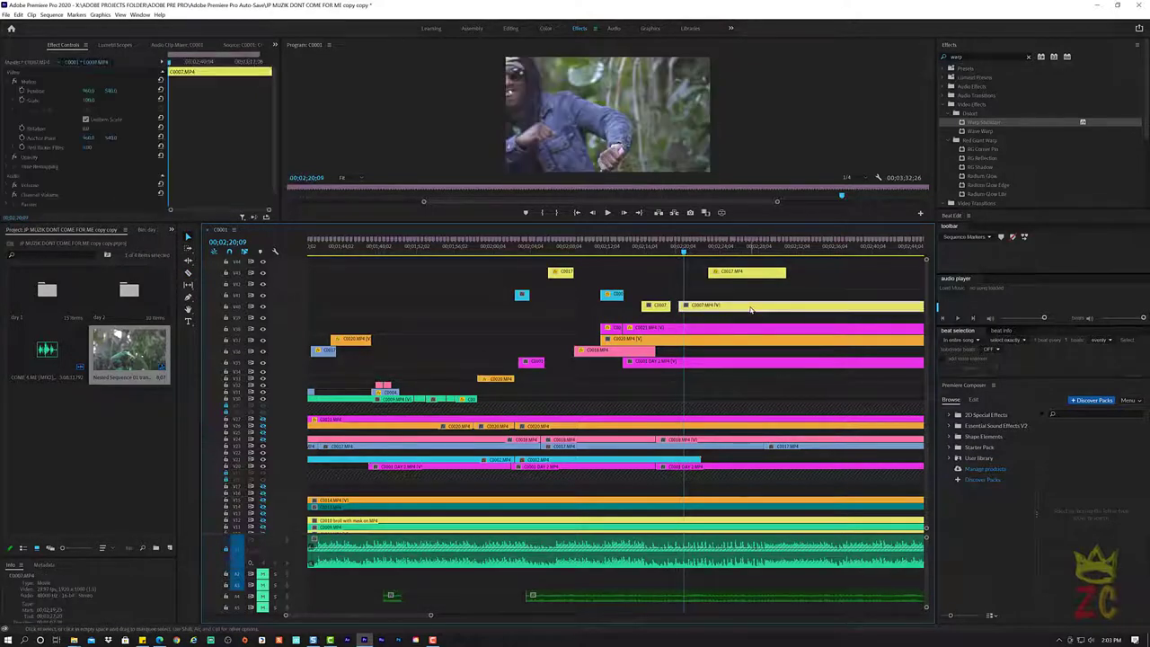
pyautogui.press('Delete')
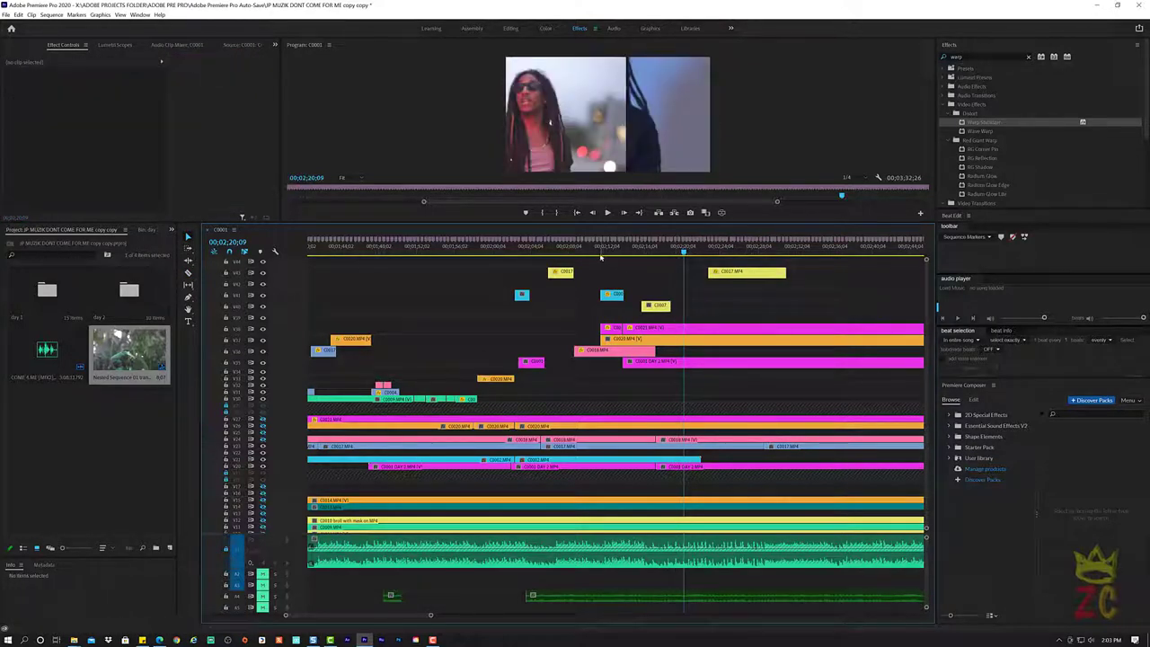
# Zoom the timeline out and play back to review the cut
pyautogui.press('-')
pyautogui.press('-')
pyautogui.press('-')
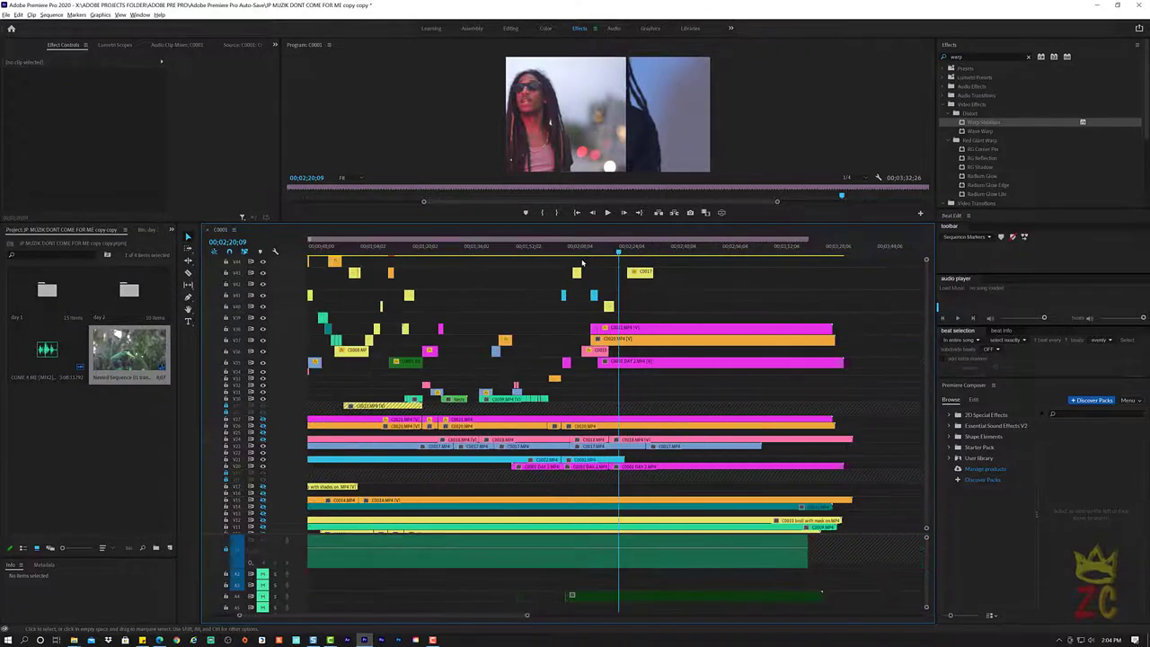
pyautogui.press('-')
pyautogui.press('space')
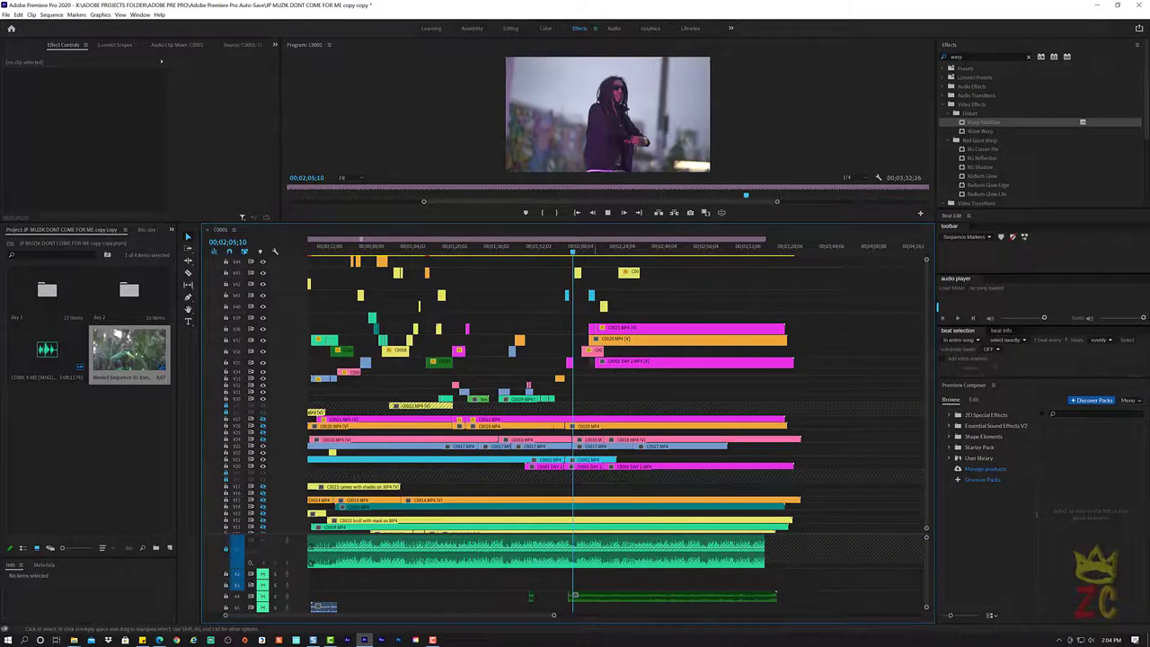
pyautogui.click(567, 249)
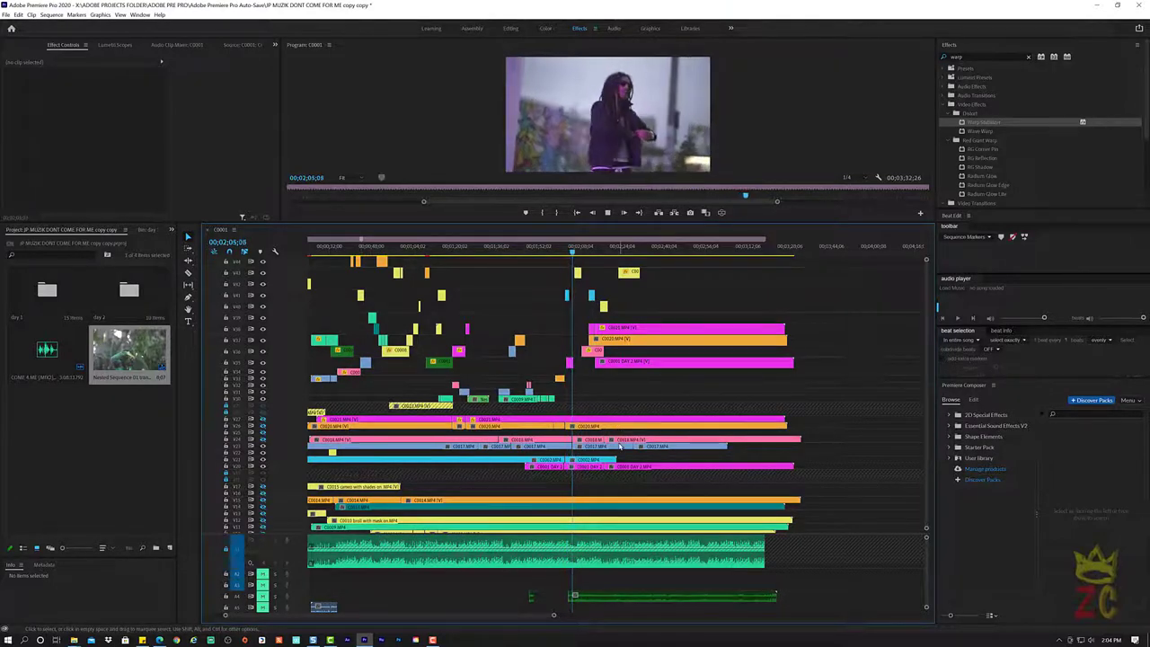
pyautogui.press('space')
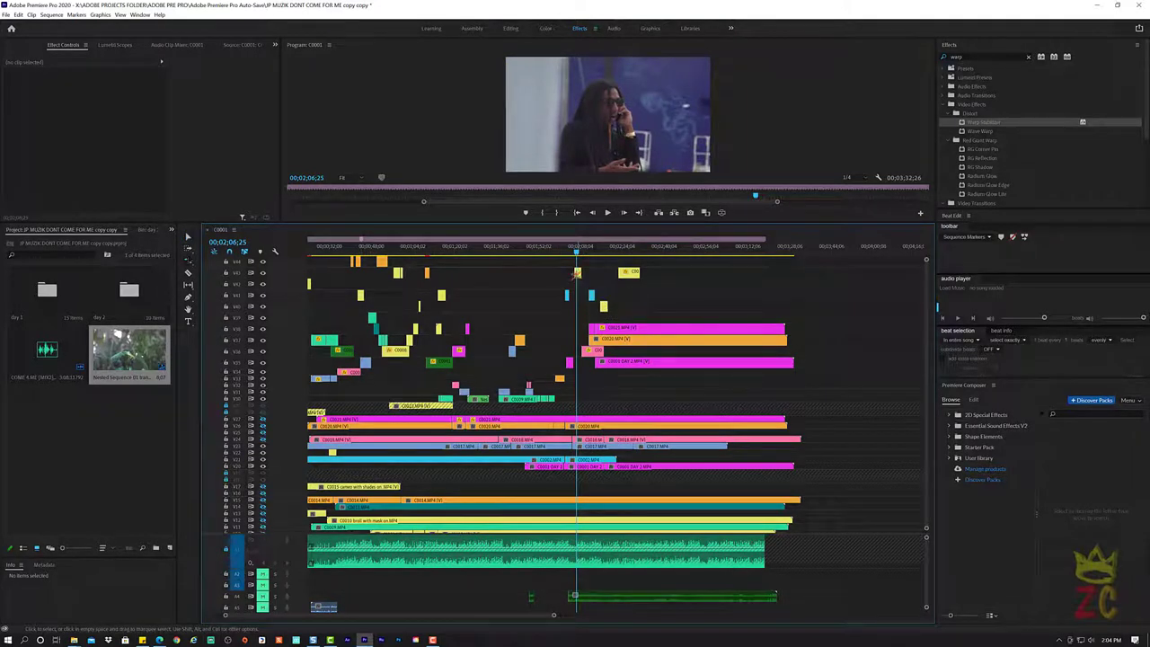
# Ripple-delete the empty gap before C0017 on the top track
pyautogui.click(563, 276)
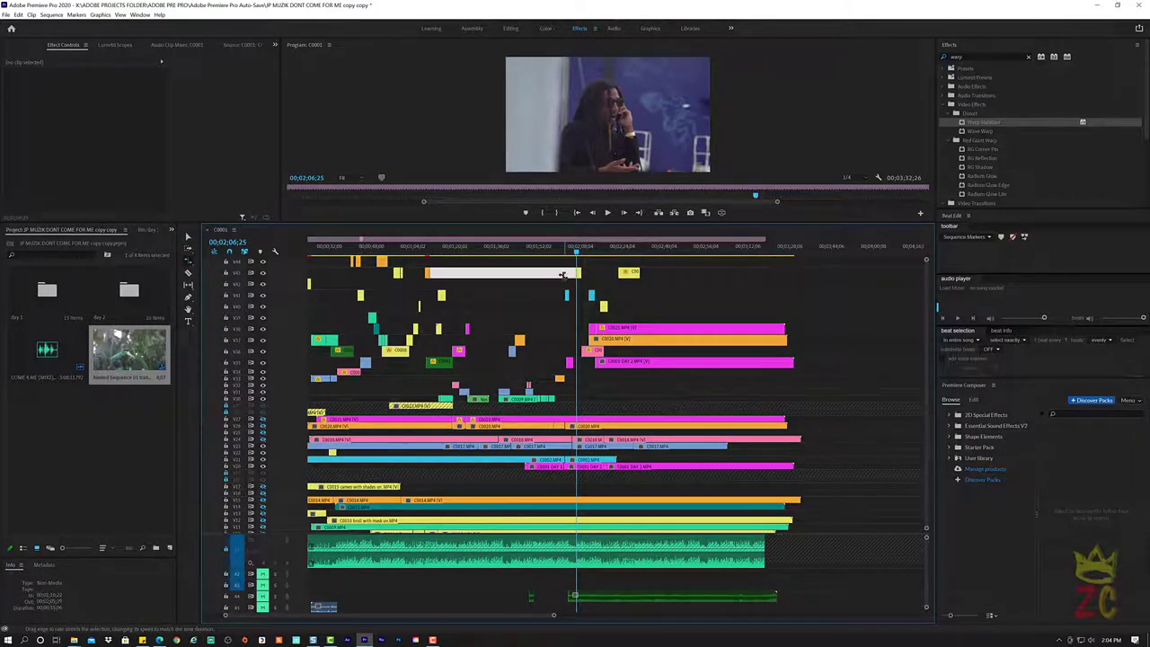
pyautogui.press('=')
pyautogui.press('=')
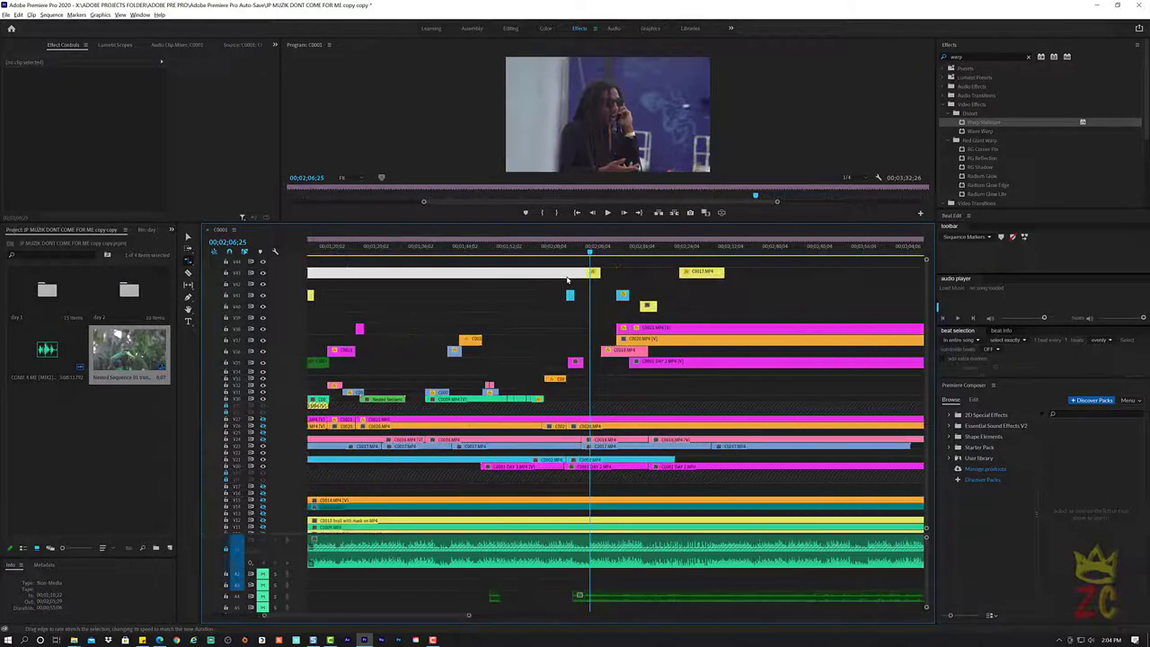
pyautogui.press('=')
pyautogui.press('Delete')
# Drag C0017 slightly earlier on the top track and play back to check timing
pyautogui.click(600, 271)
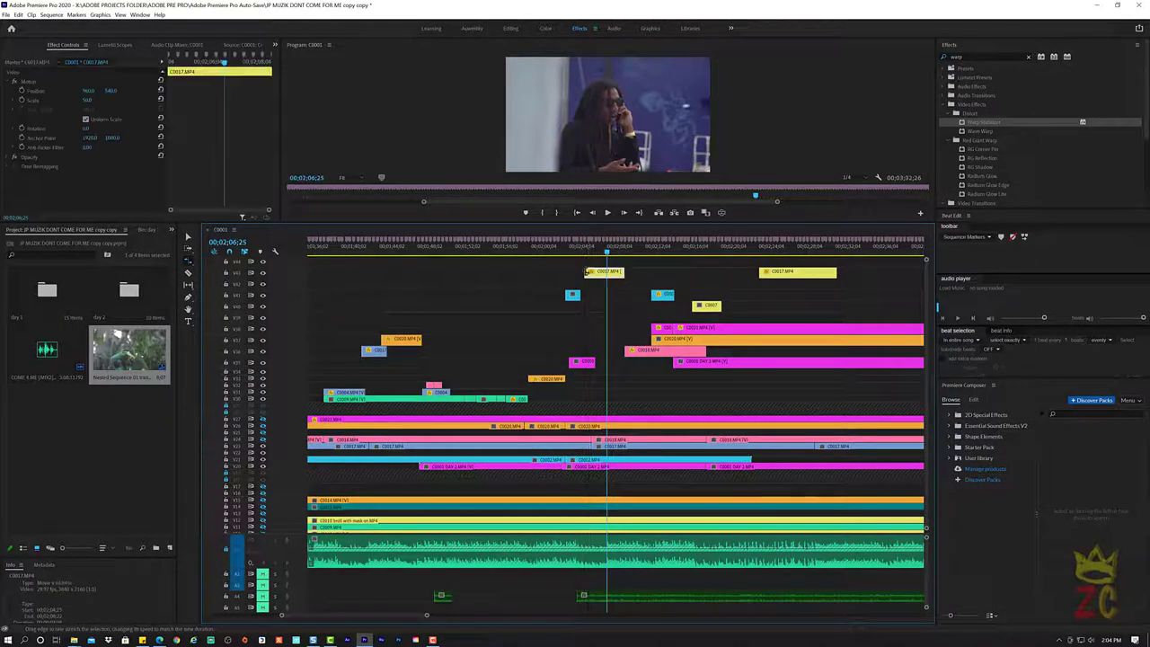
pyautogui.press('space')
pyautogui.click(573, 253)
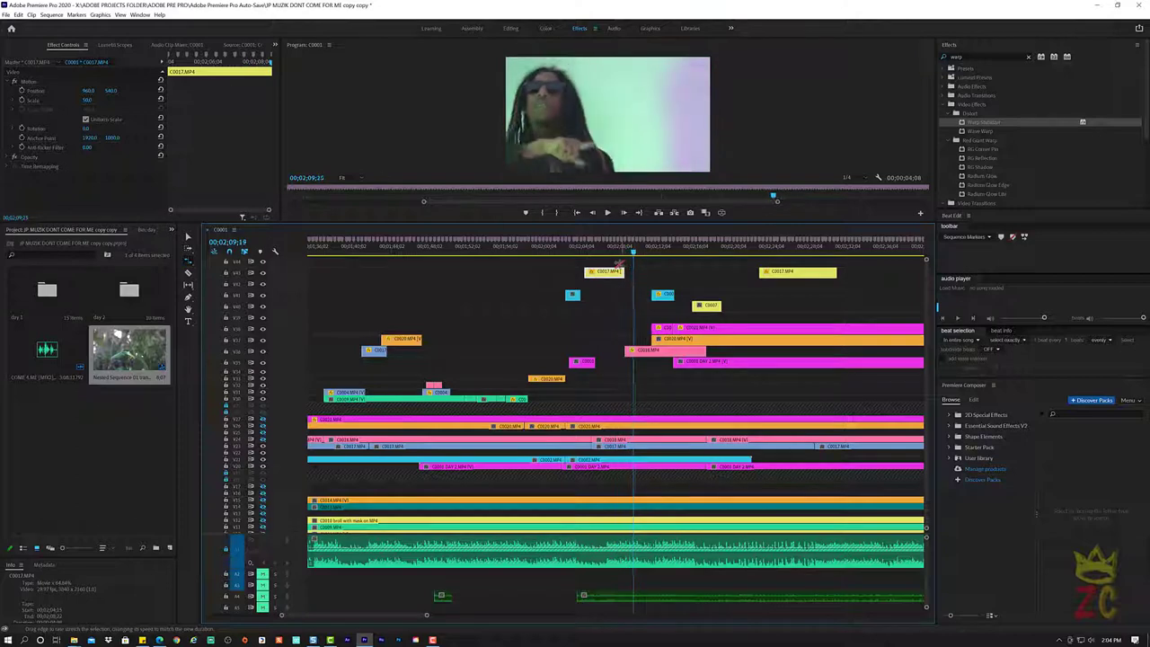
pyautogui.press('space')
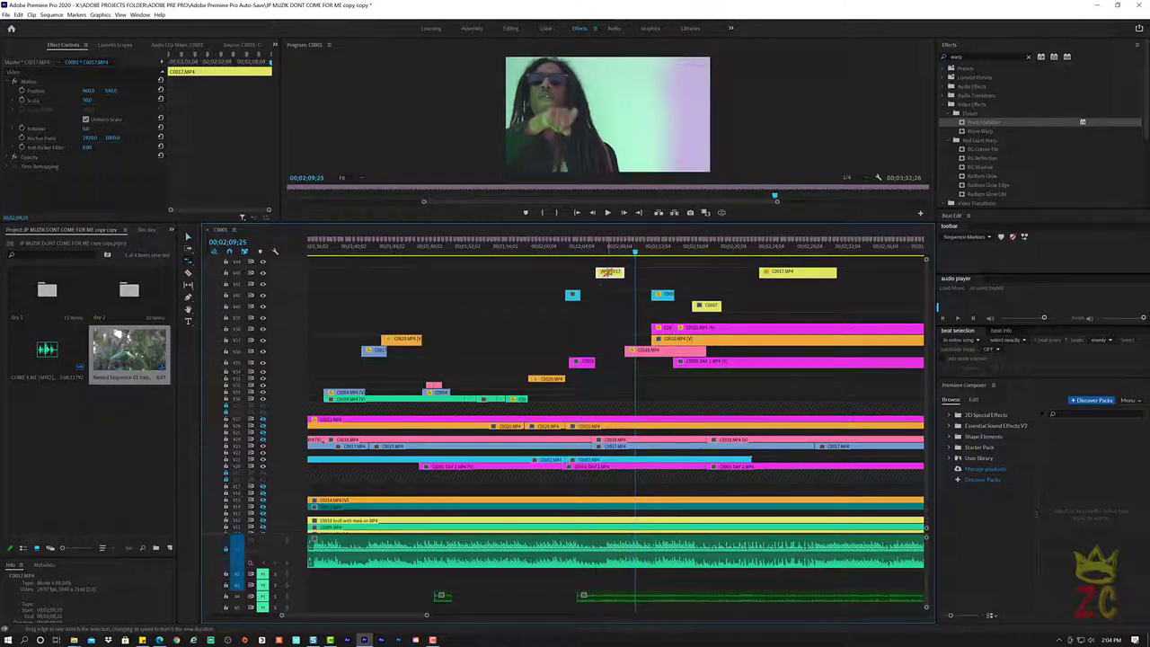
pyautogui.moveTo(615, 274); pyautogui.dragTo(565, 255)
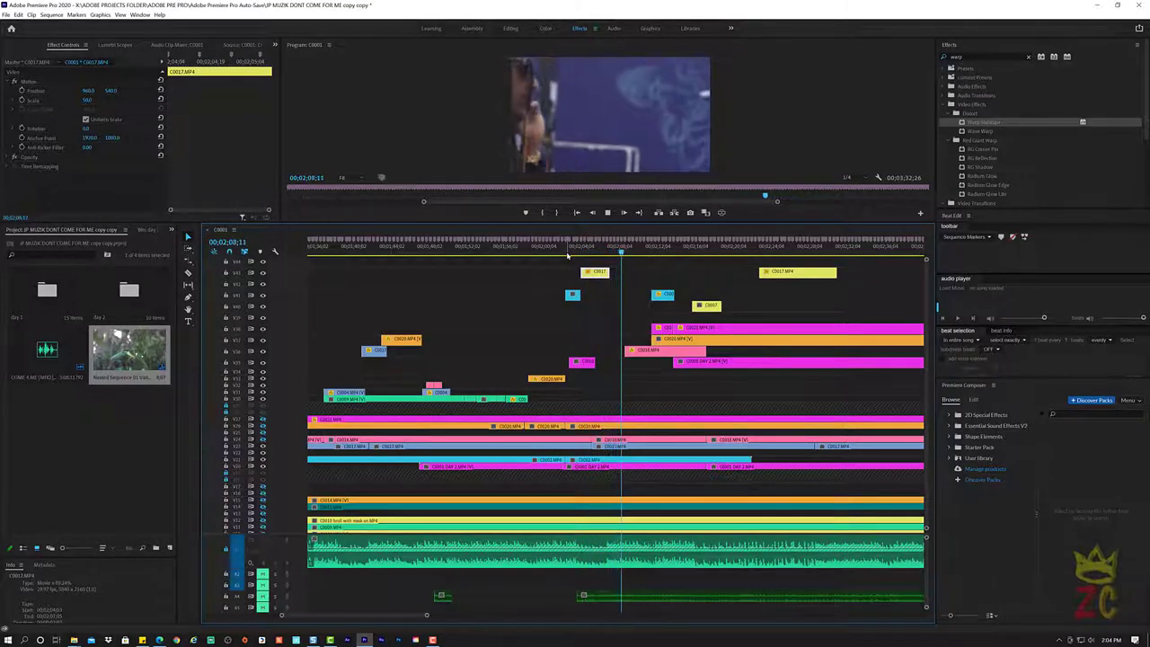
pyautogui.press('space')
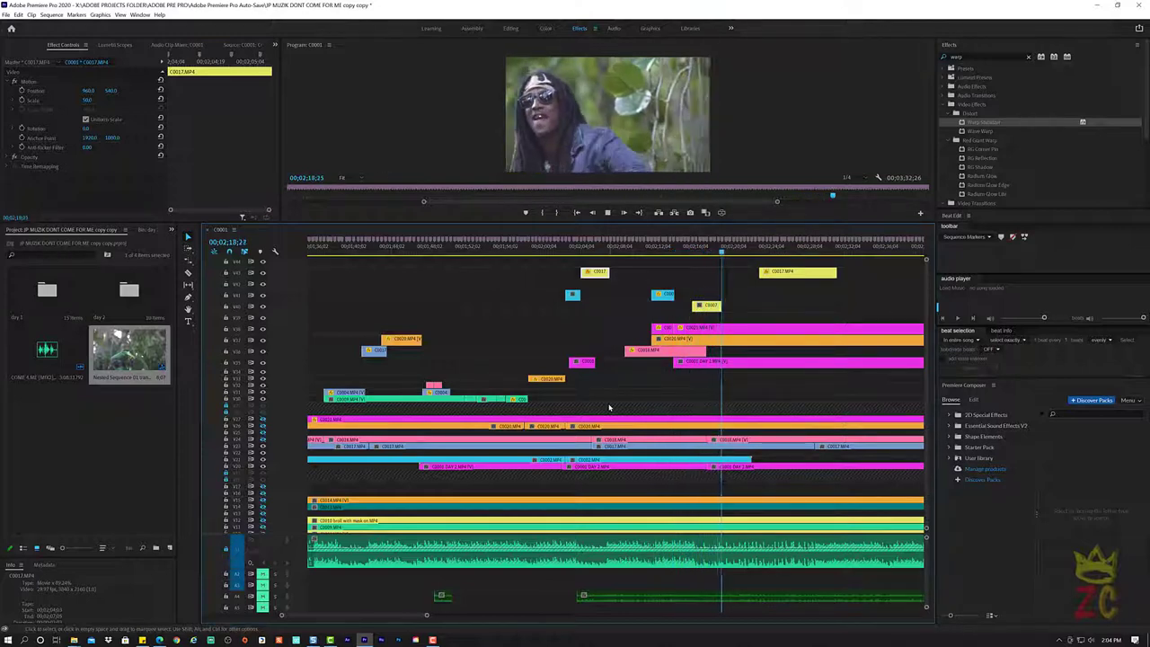
# Reset C0021.MP4's Position to 960, 540 so it fills the frame
pyautogui.press('space')
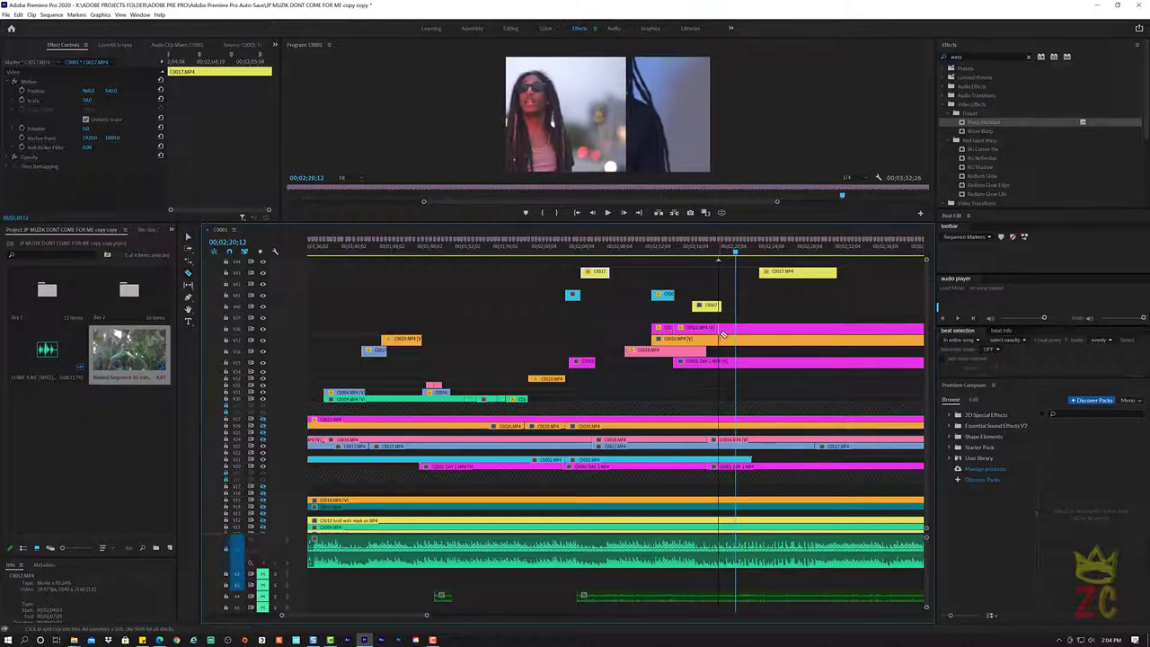
pyautogui.click(726, 329)
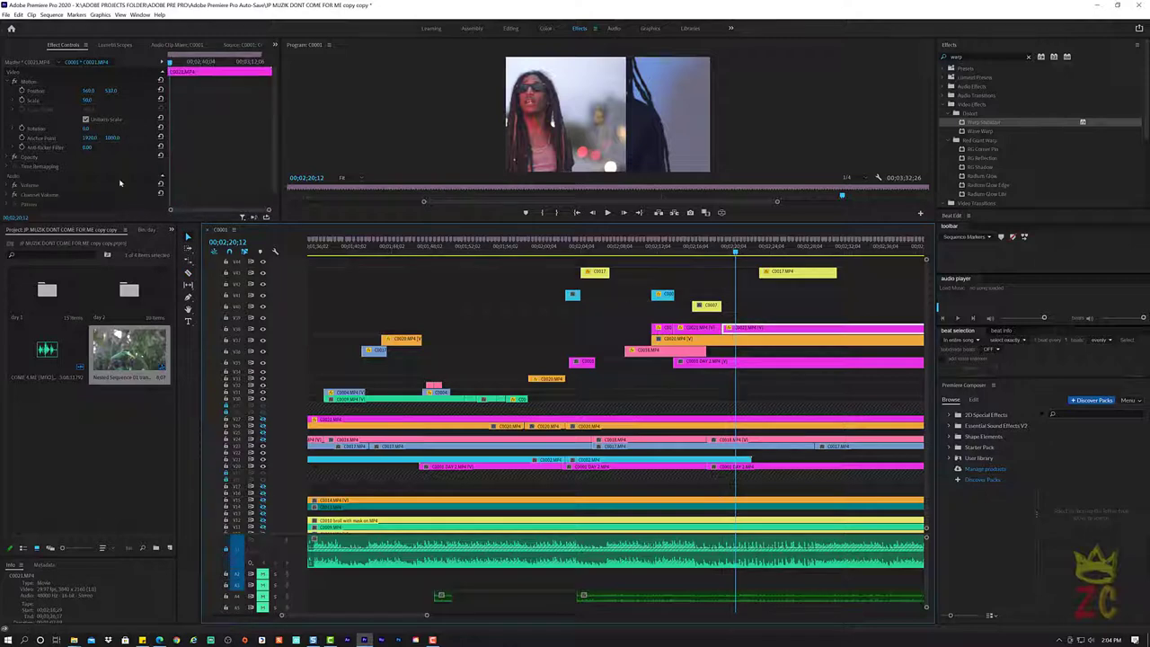
pyautogui.click(161, 91)
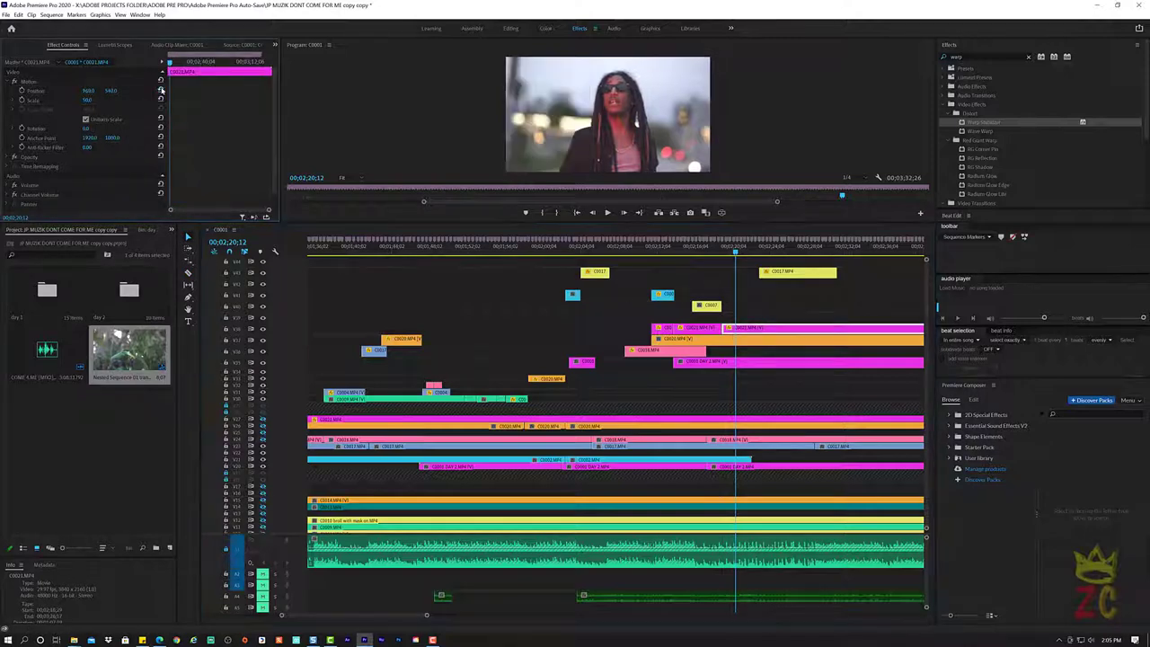
# Trim the later C0017 clip's start to the playhead
pyautogui.click(719, 252)
pyautogui.press('space')
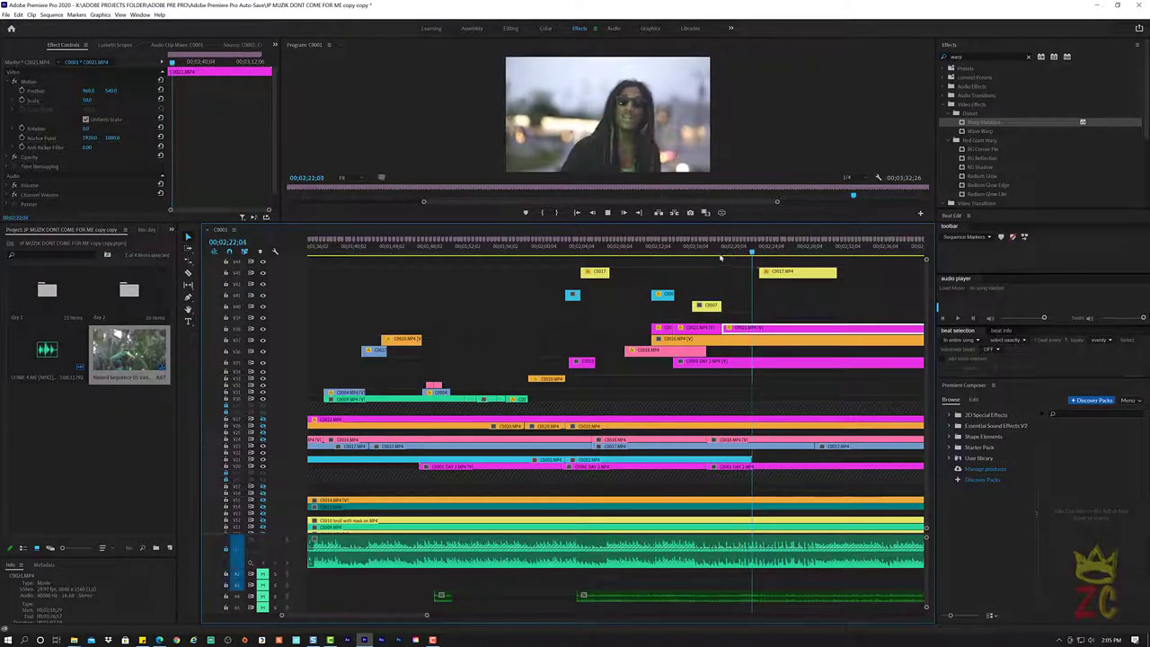
pyautogui.press('space')
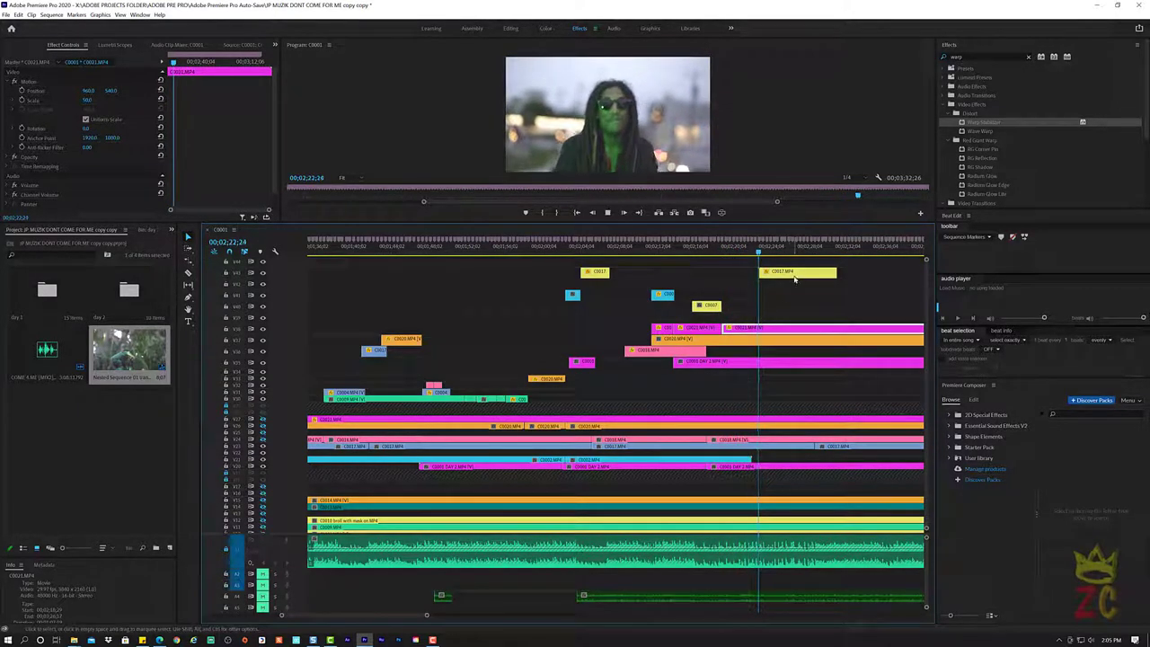
pyautogui.press('space')
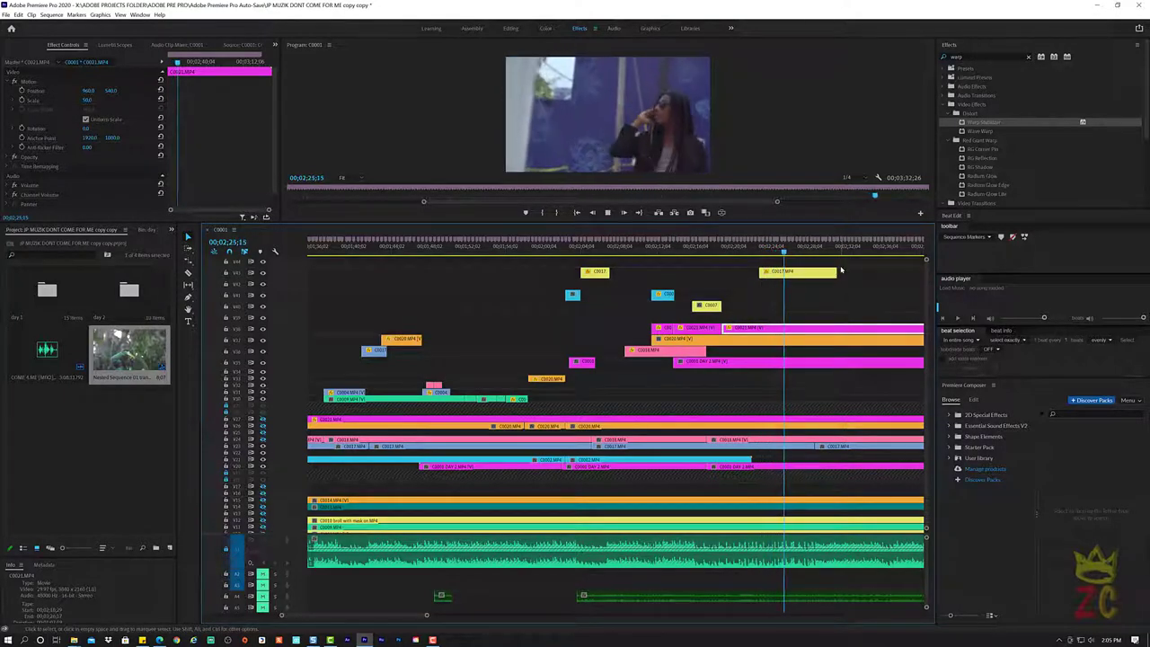
pyautogui.press('space')
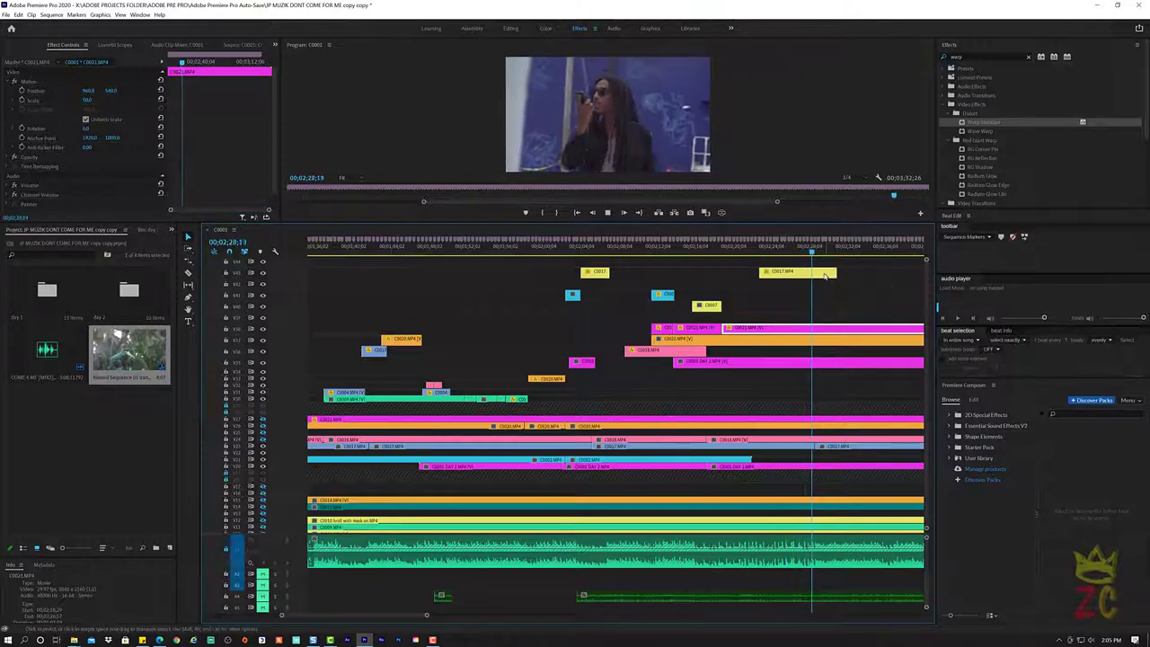
pyautogui.press('space')
pyautogui.click(799, 256)
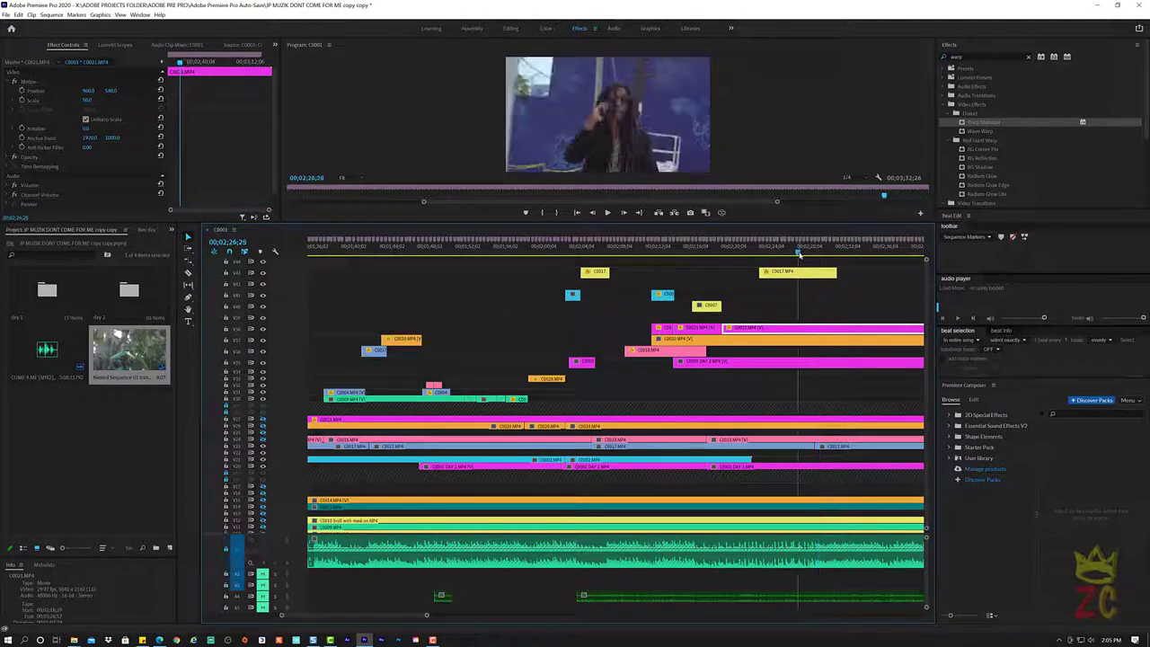
pyautogui.press('space')
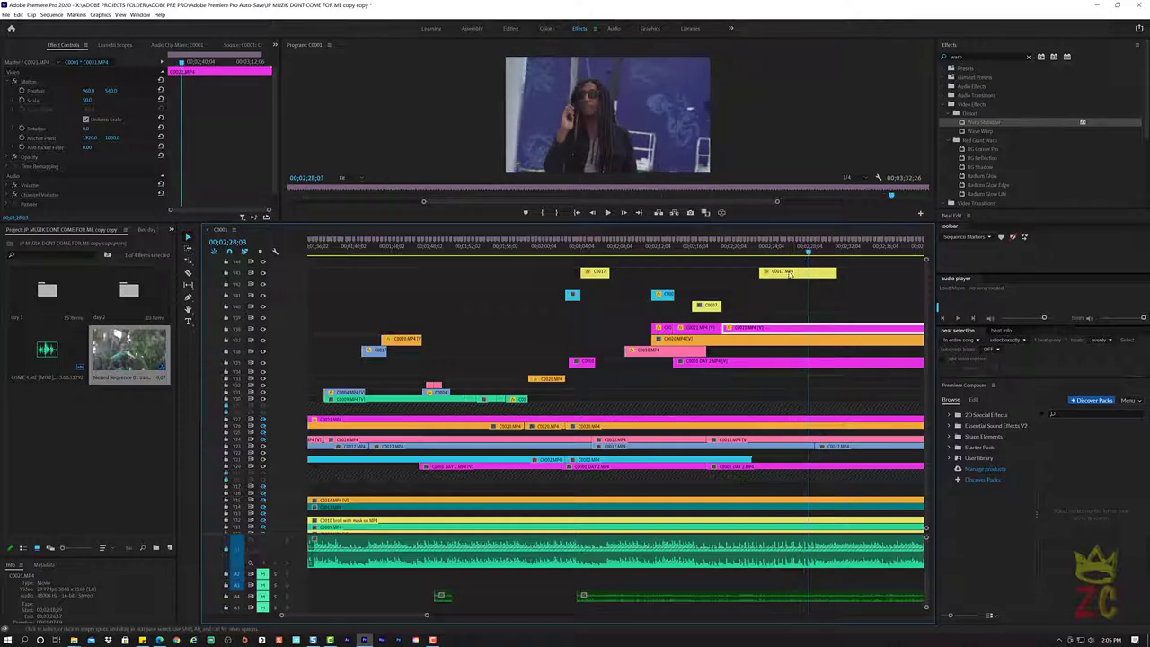
pyautogui.moveTo(813, 272); pyautogui.dragTo(824, 274)
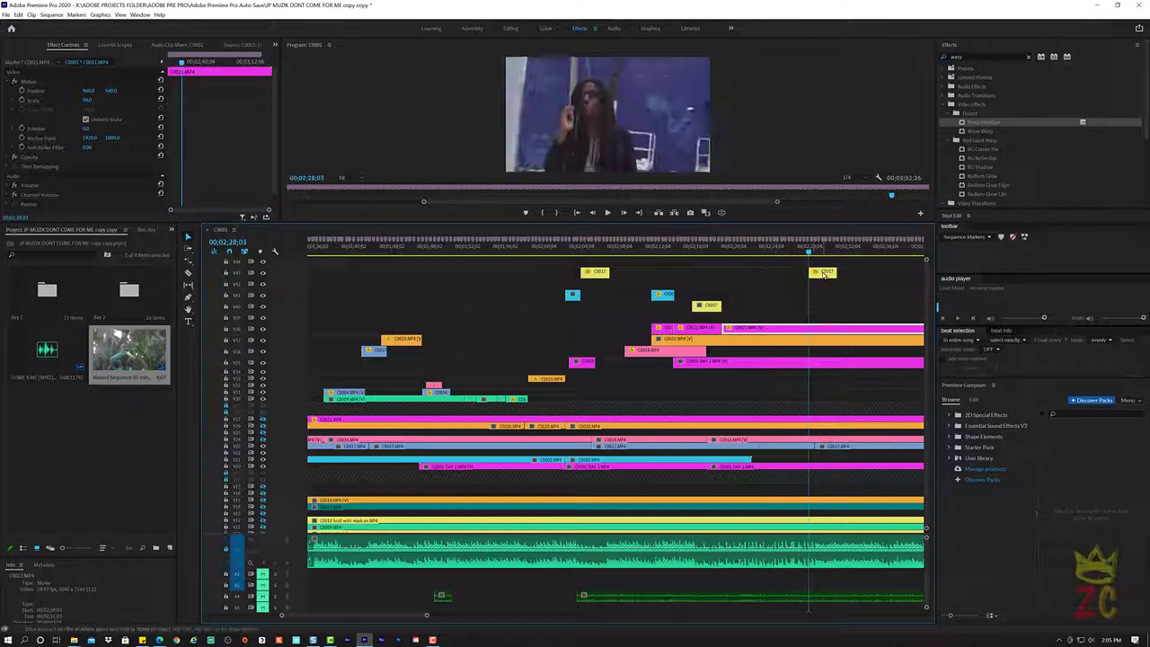
# Move C0017 down to a lower video track starting near 01;47
pyautogui.click(405, 256)
pyautogui.press('space')
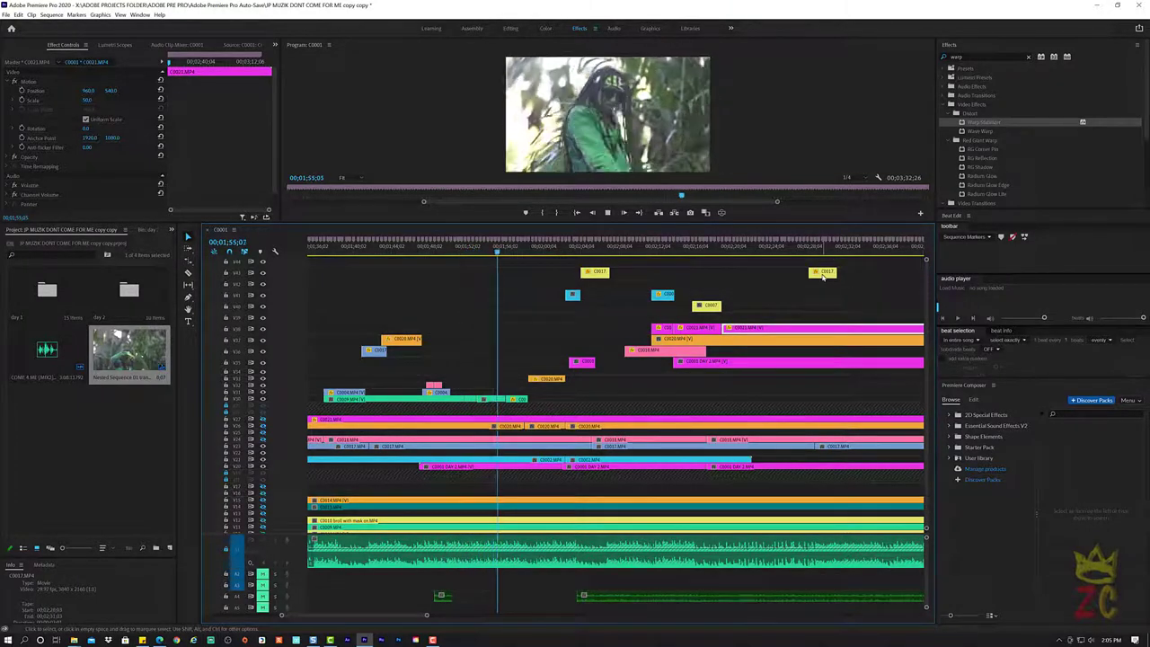
pyautogui.moveTo(822, 273); pyautogui.dragTo(437, 329)
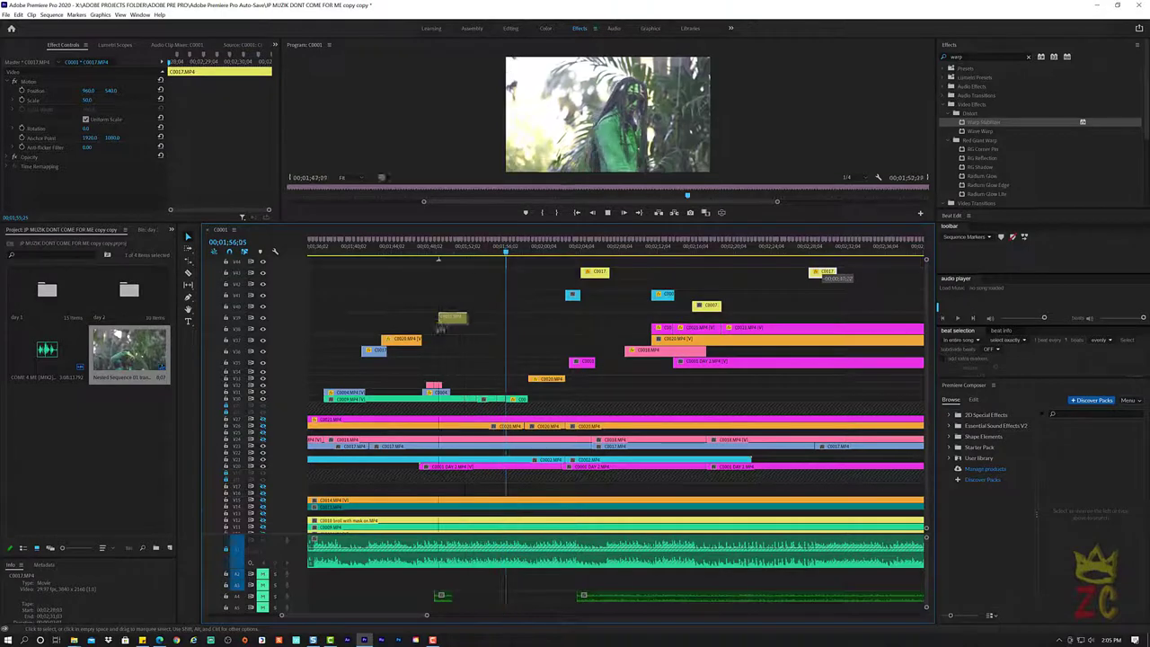
pyautogui.click(406, 251)
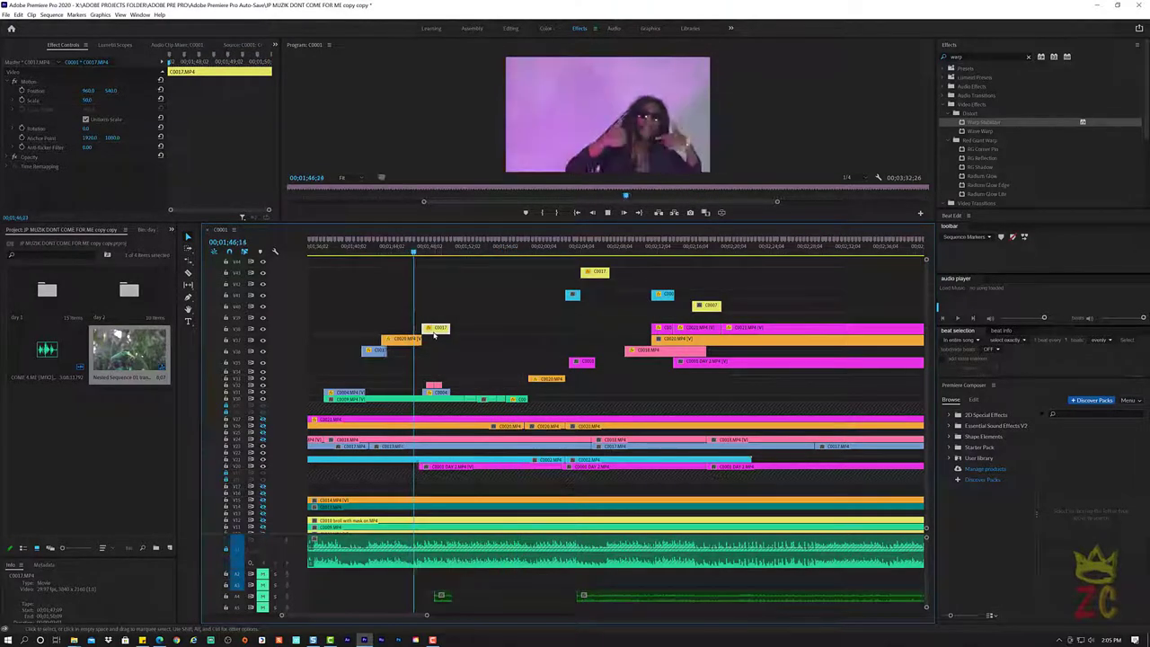
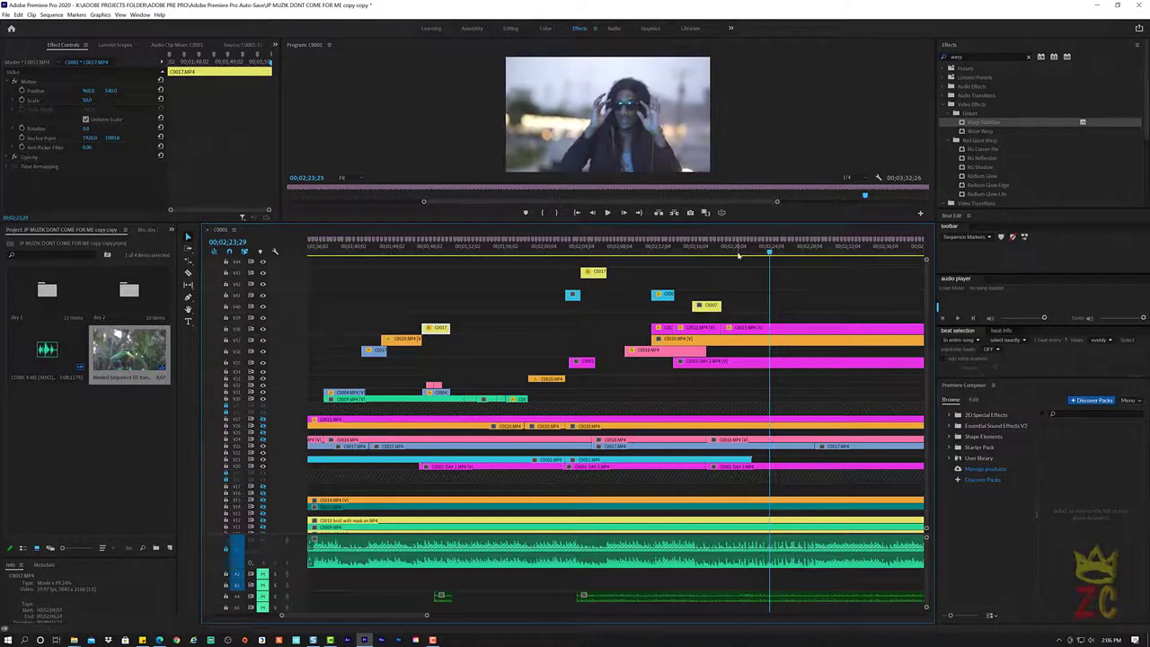
# Preview the sequence around the cutaway, stopping at 02;25;15 and 02;27;14
pyautogui.click(737, 254)
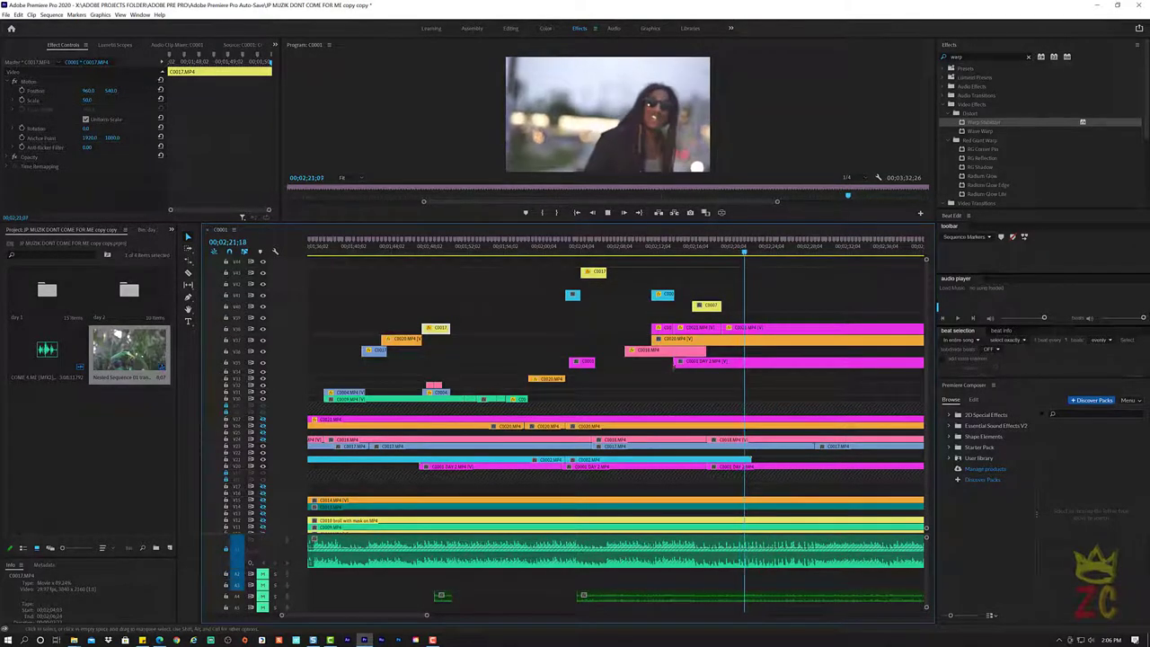
pyautogui.press('space')
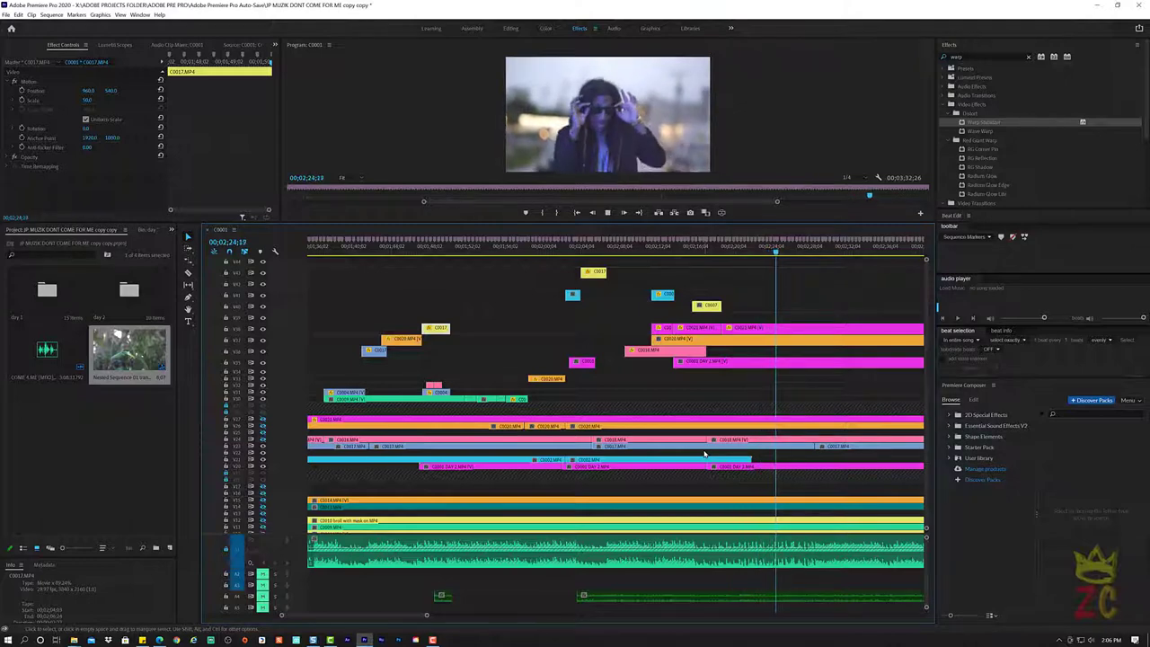
pyautogui.press('space')
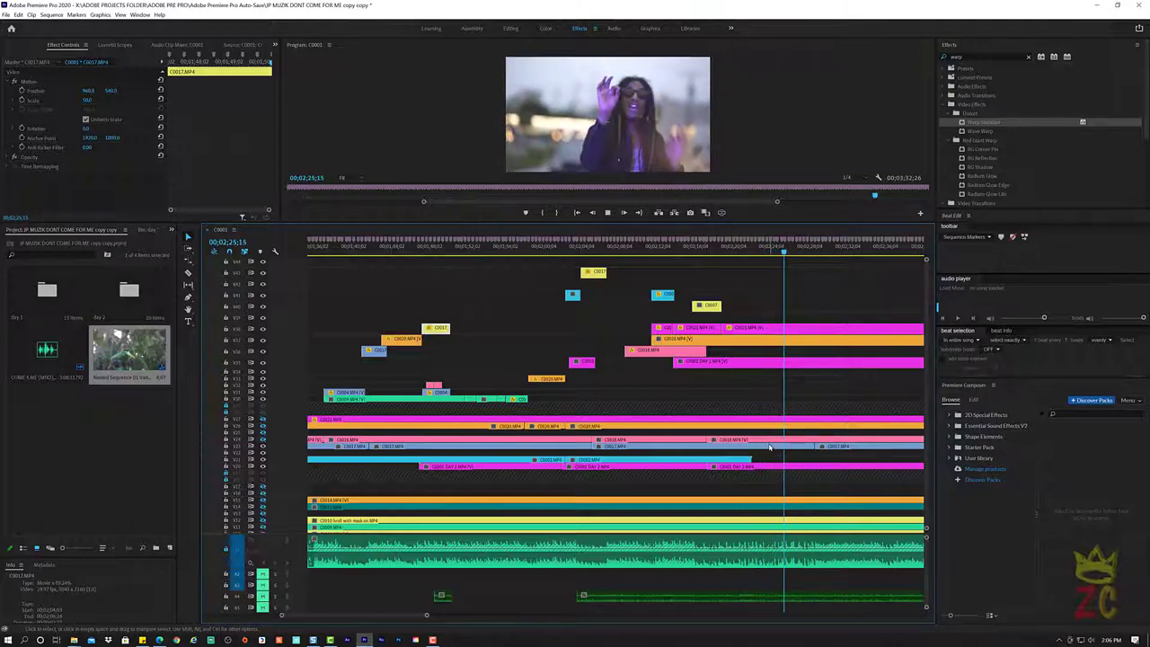
pyautogui.press('space')
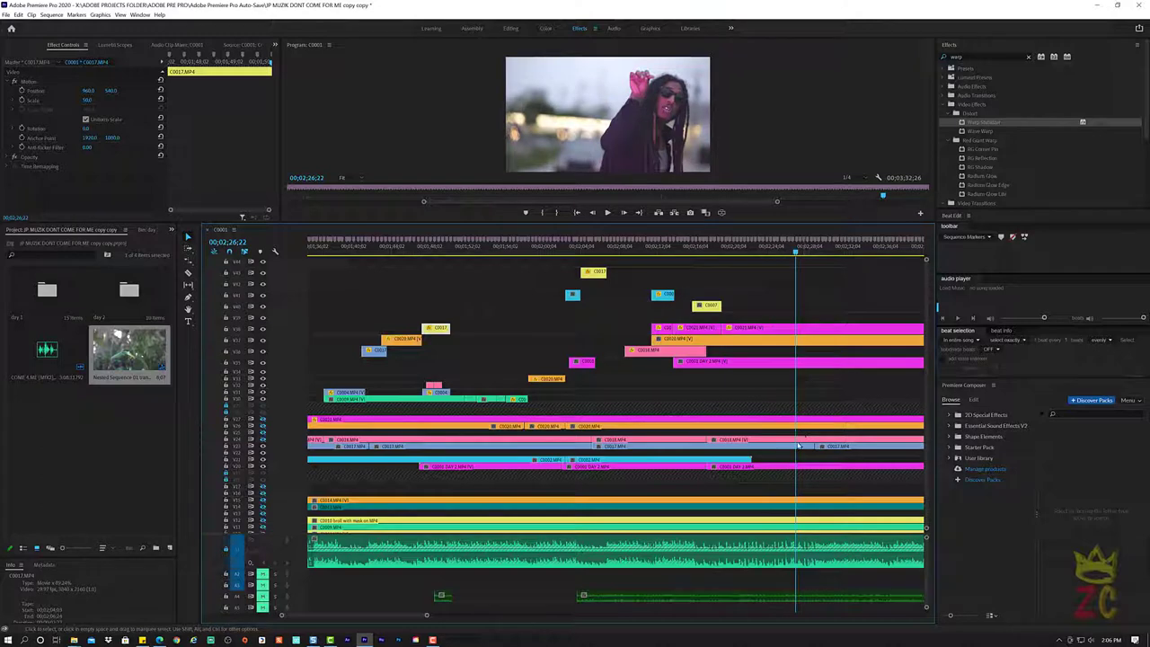
pyautogui.press('space')
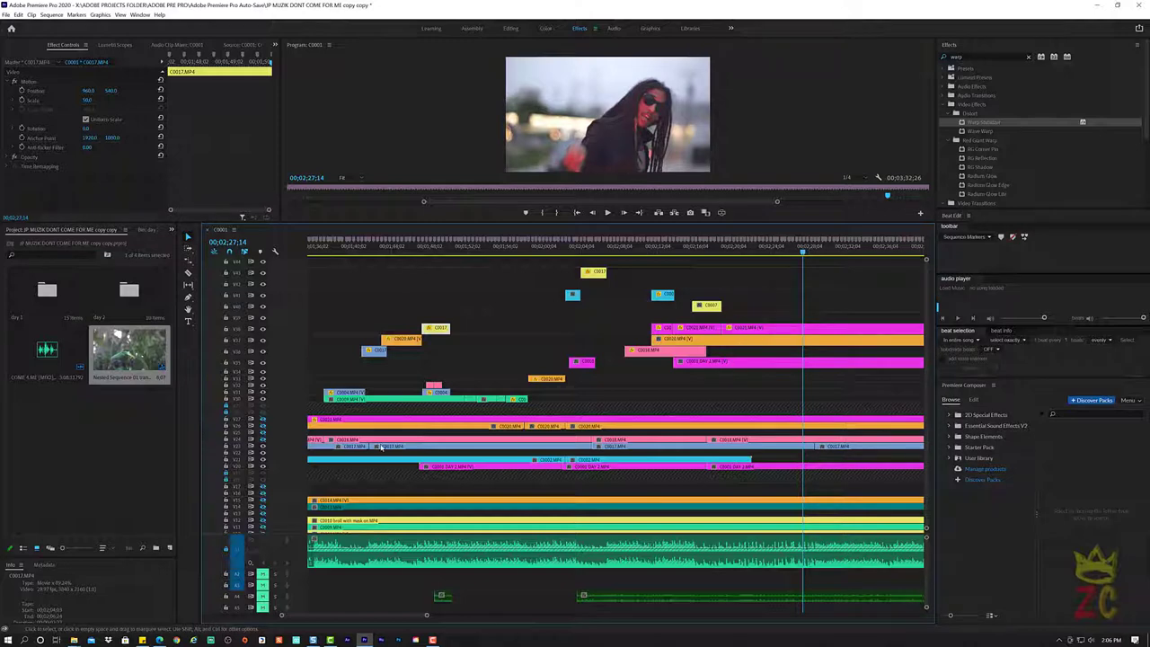
# Lift the C0017.MP4 clip onto an empty upper video track
pyautogui.click(710, 444)
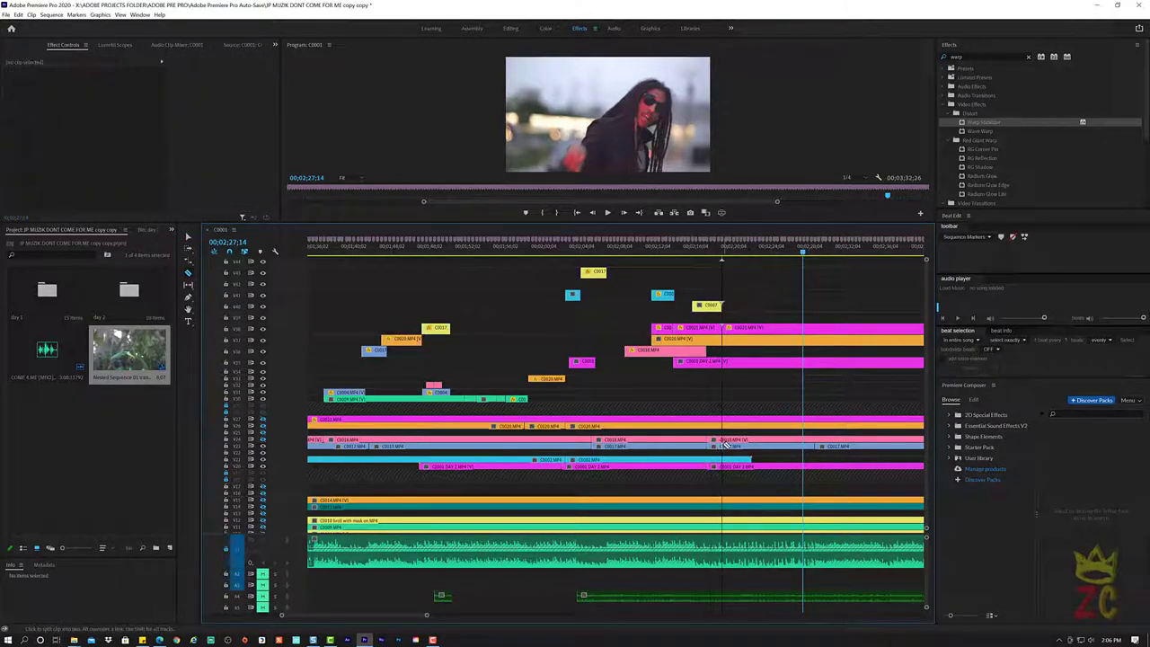
pyautogui.click(734, 446)
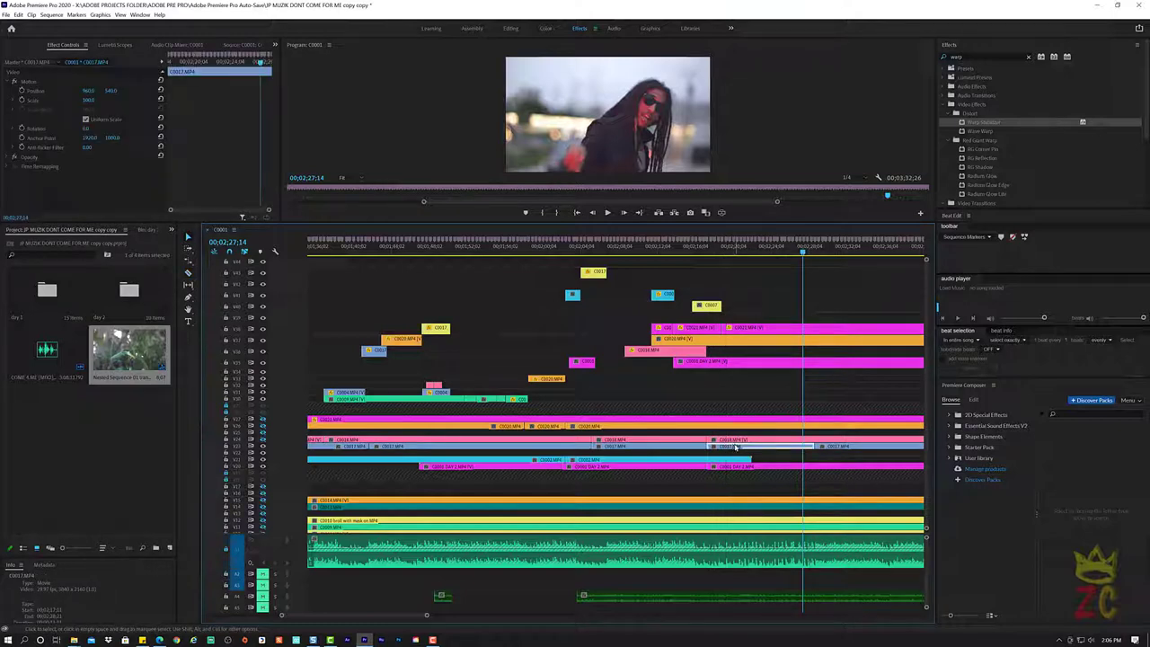
pyautogui.moveTo(736, 446); pyautogui.dragTo(733, 284)
# Replay from 02;16;24 and trim the raised C0017 clip's start later
pyautogui.click(703, 256)
pyautogui.press('space')
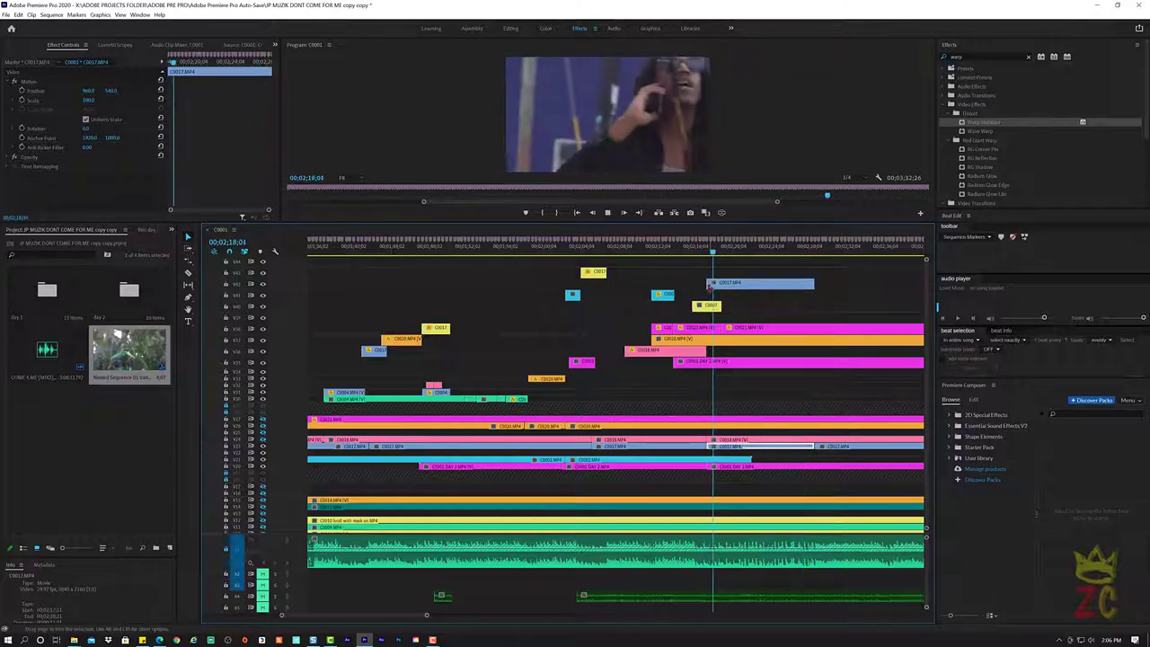
pyautogui.moveTo(710, 285); pyautogui.dragTo(768, 283)
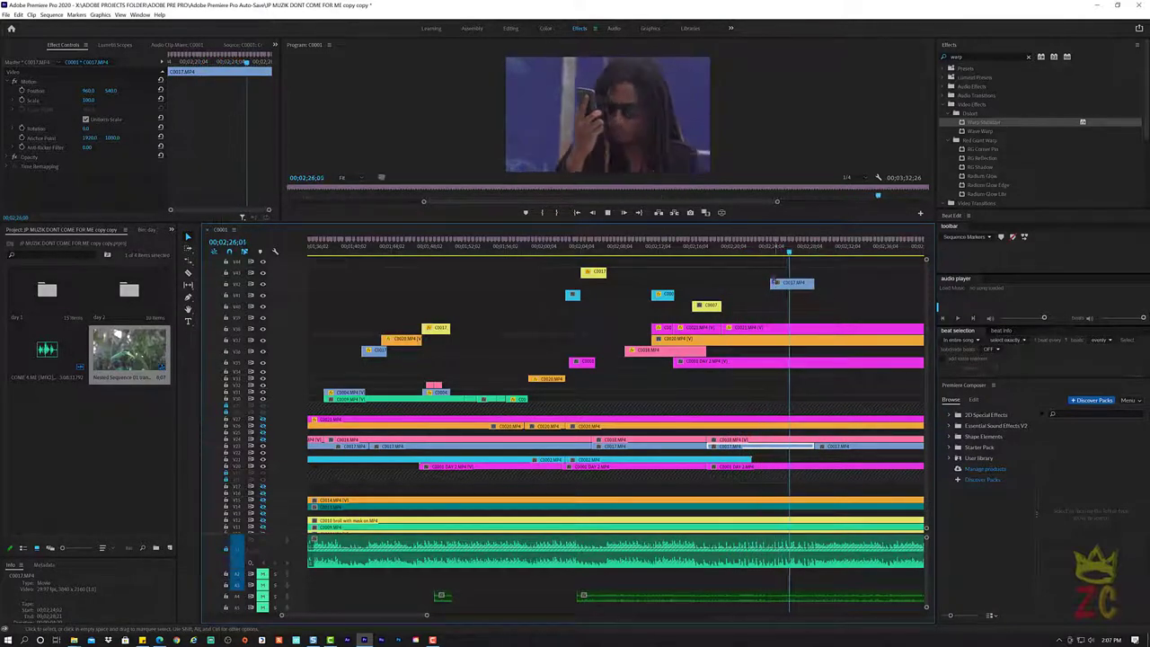
# Trim the raised C0017 clip's end shorter and preview it from 02;24;08
pyautogui.press('space')
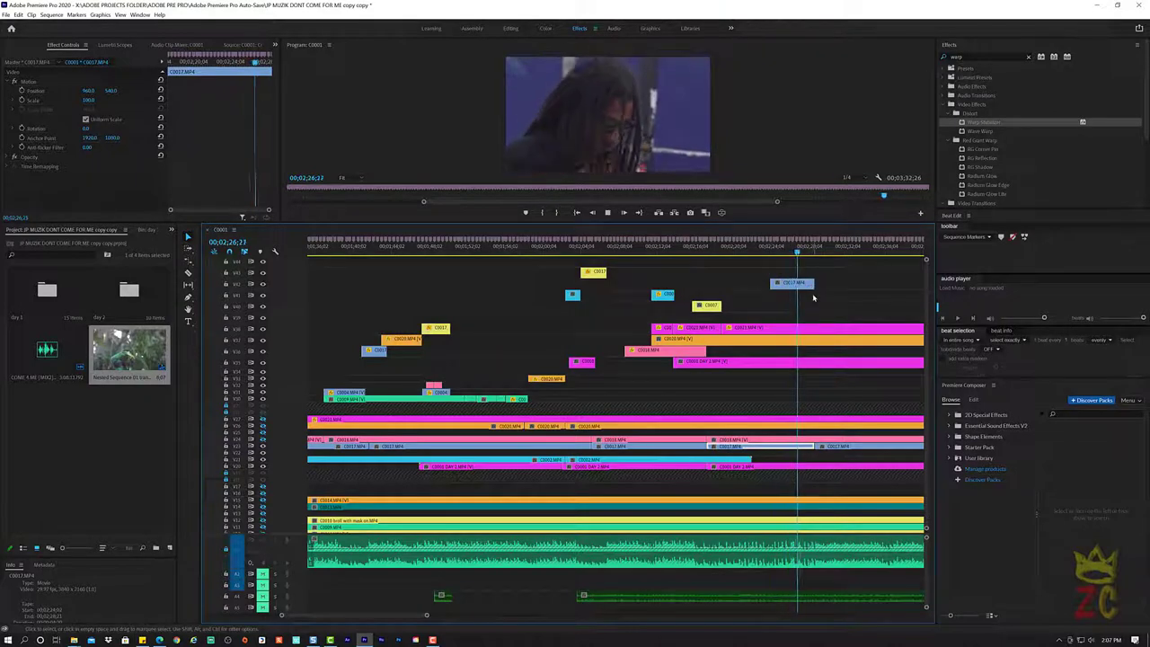
pyautogui.press('space')
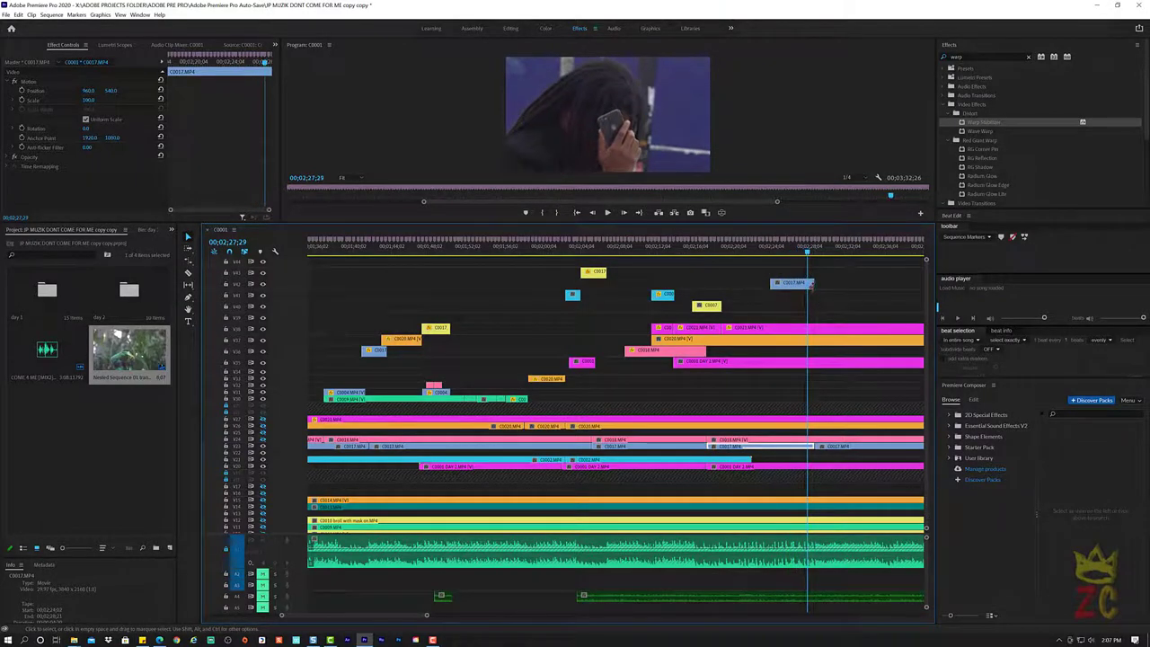
pyautogui.moveTo(809, 283); pyautogui.dragTo(788, 283)
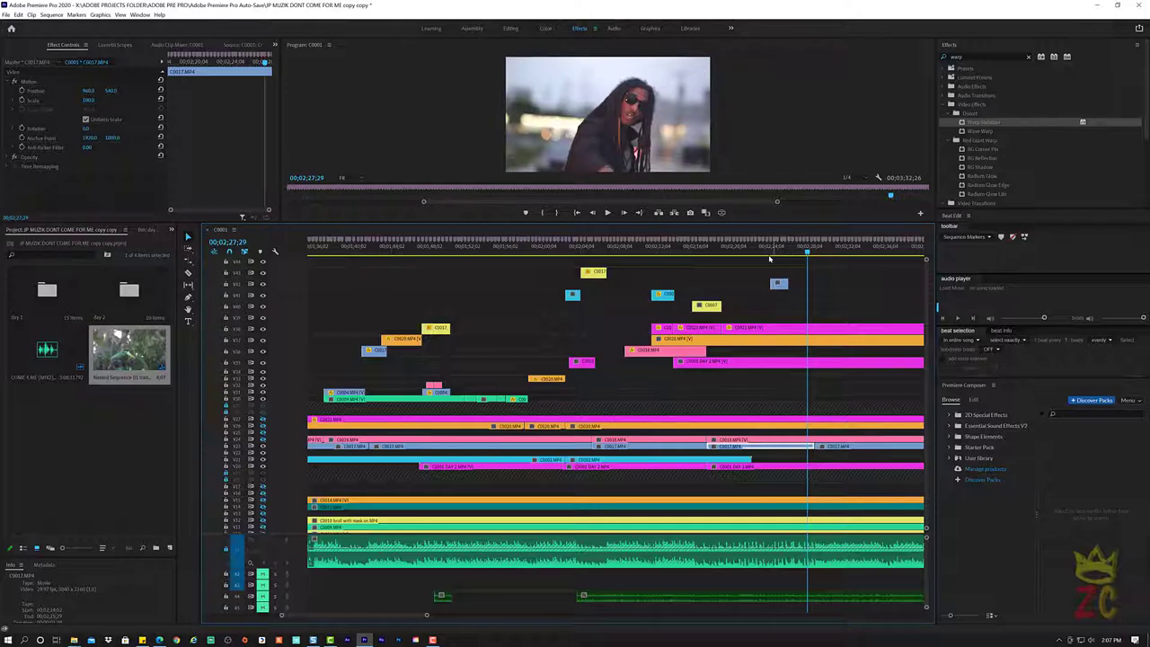
pyautogui.click(770, 257)
pyautogui.press('space')
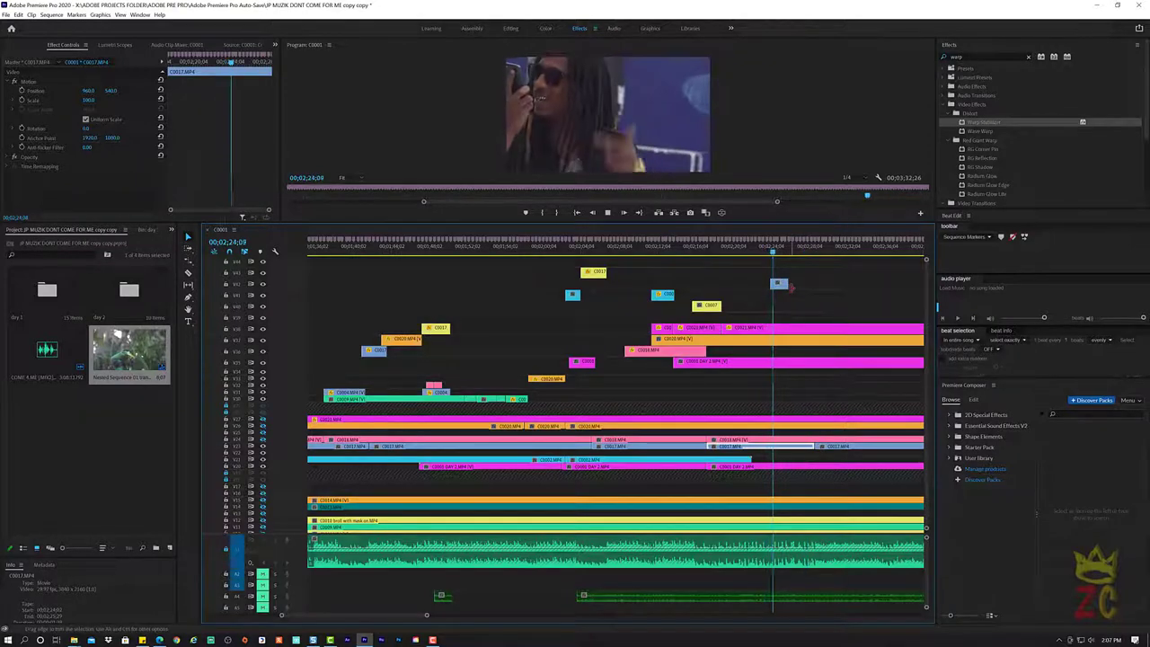
pyautogui.press('space')
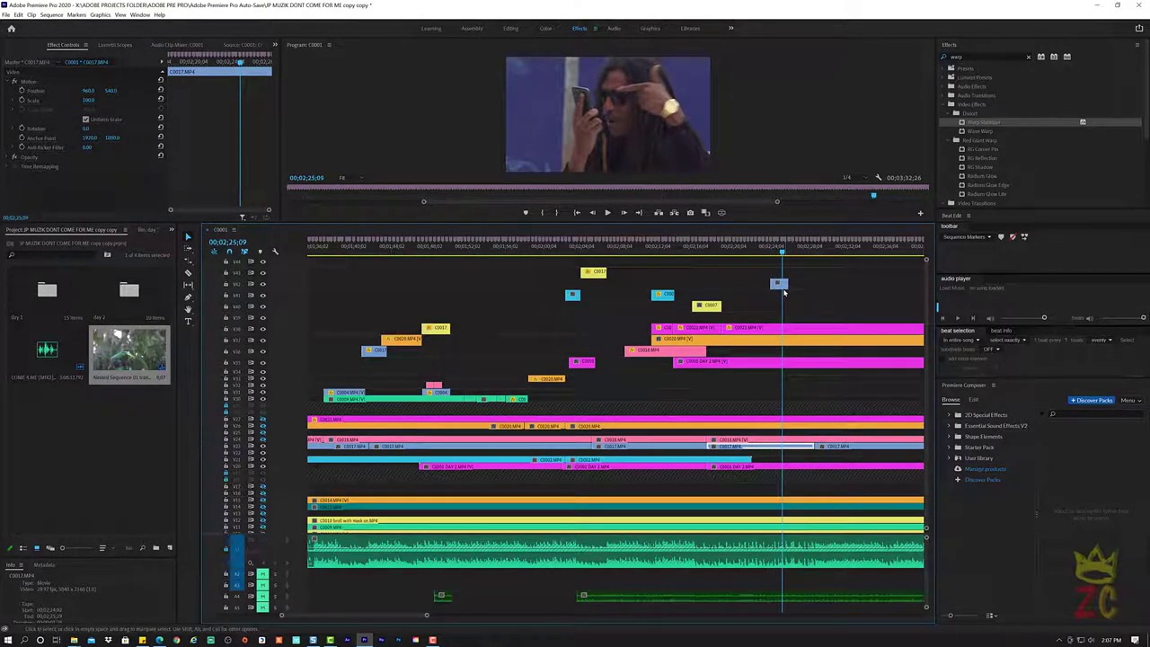
pyautogui.click(781, 284)
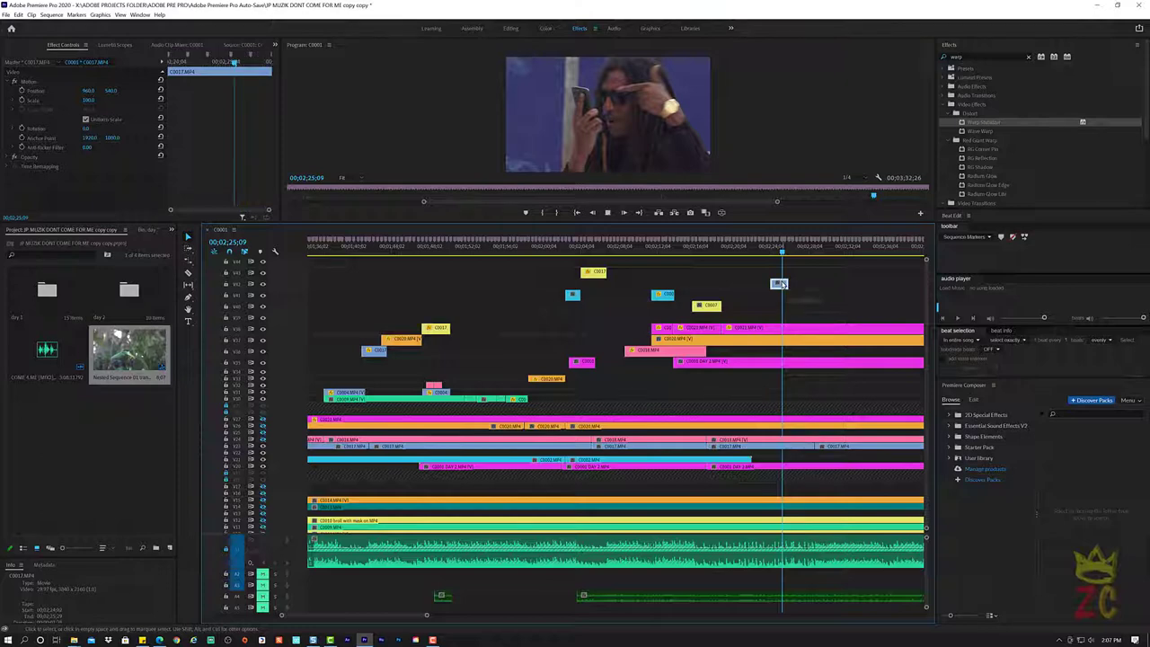
pyautogui.press('space')
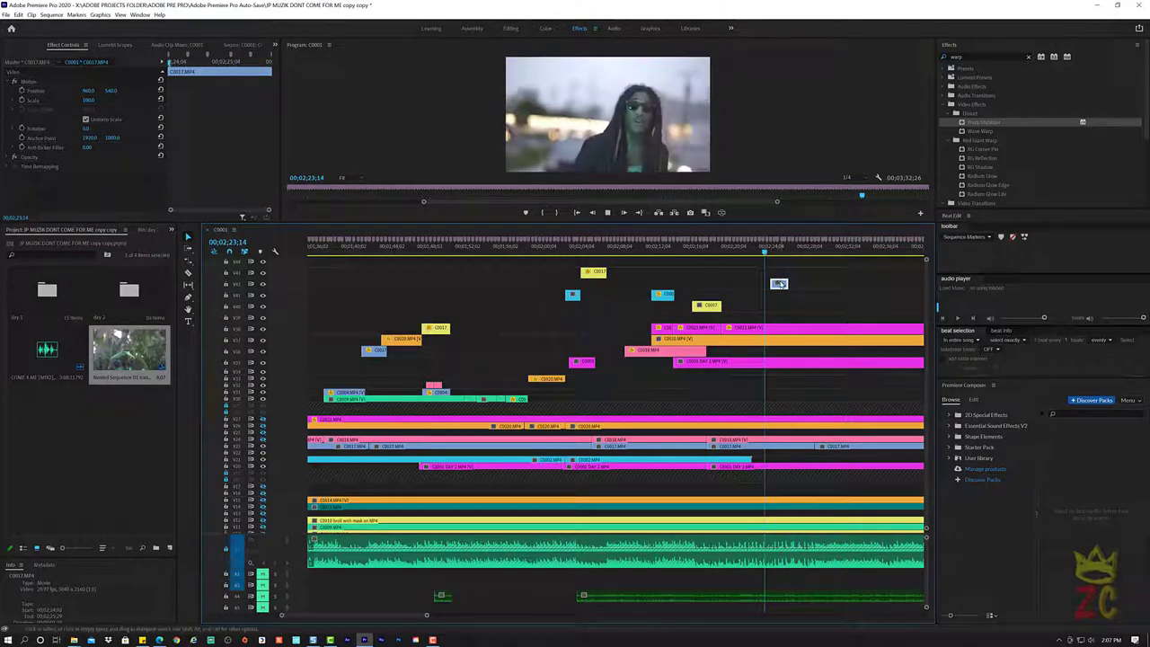
# Set C0017's speed interpolation to Optical Flow, slowing it to 55.79%
pyautogui.hotkey('ctrl', 'r')
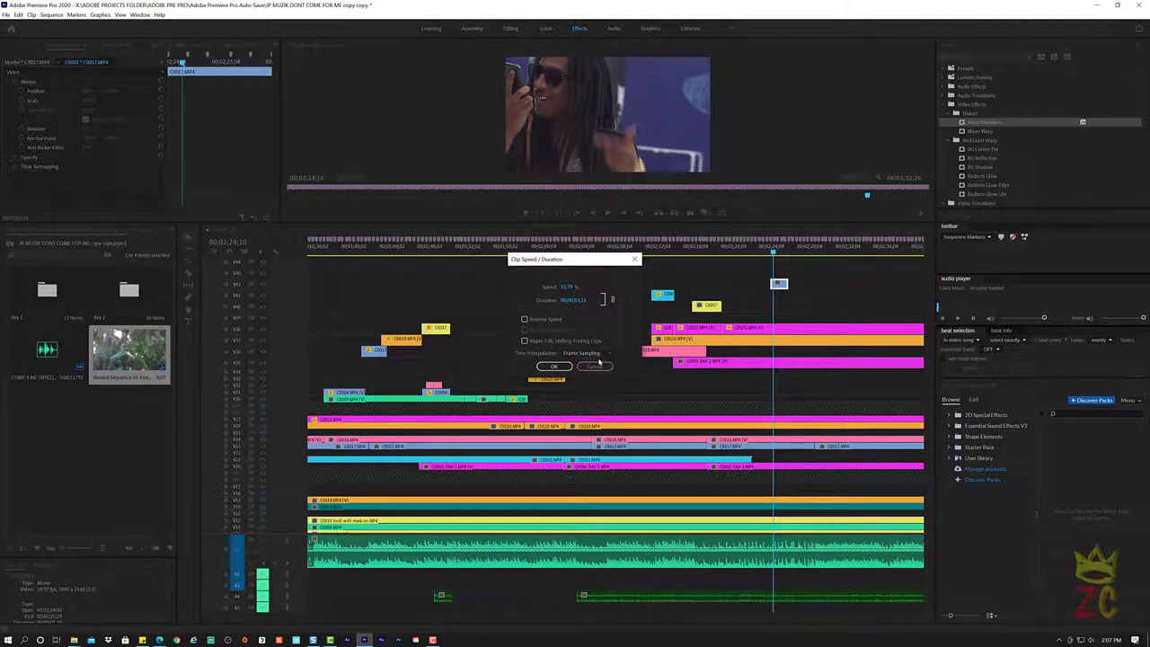
pyautogui.click(599, 382)
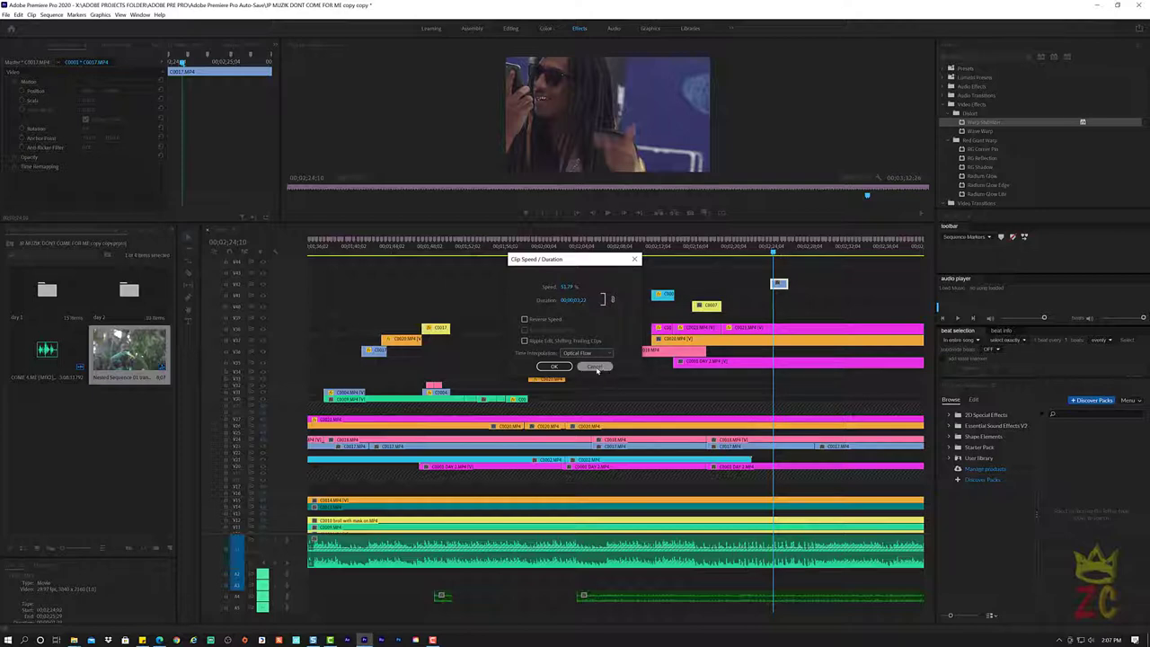
pyautogui.click(564, 367)
pyautogui.click(765, 254)
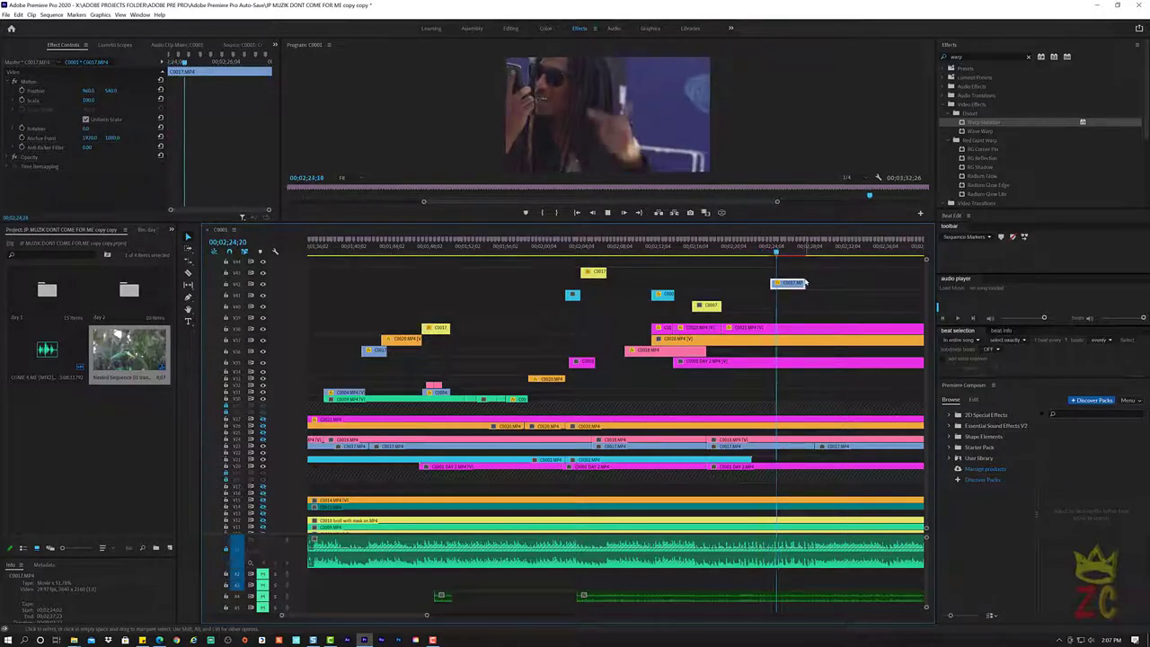
# Trim C0017's end slightly shorter and review playback up to 02;30;05
pyautogui.press('space')
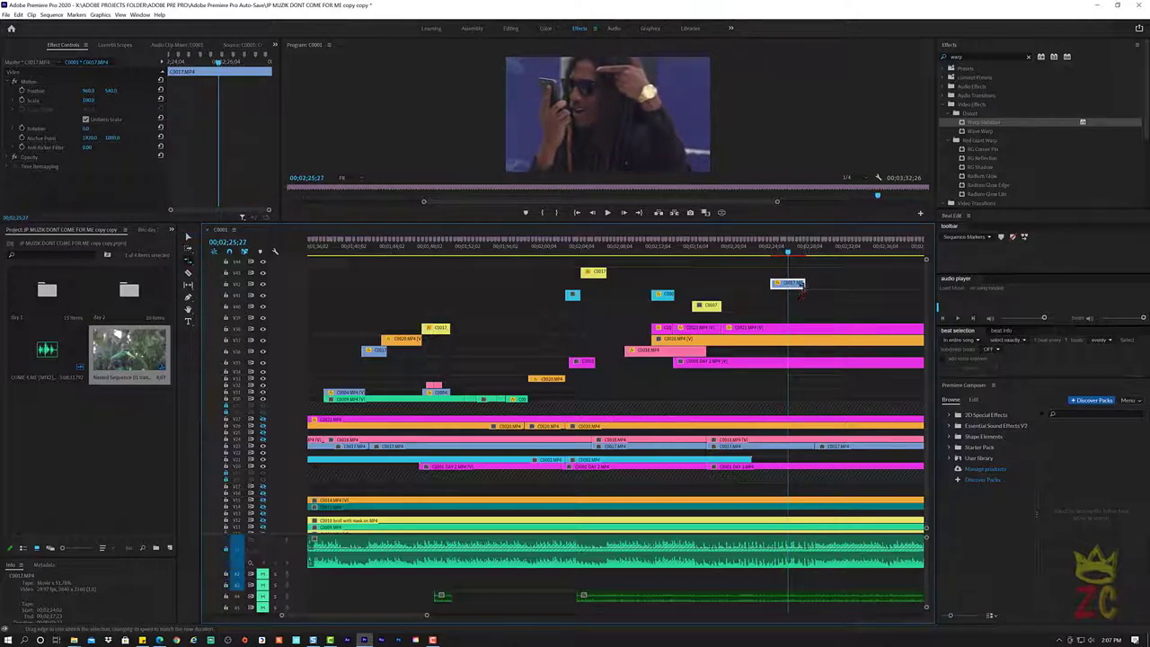
pyautogui.moveTo(801, 285); pyautogui.dragTo(790, 286)
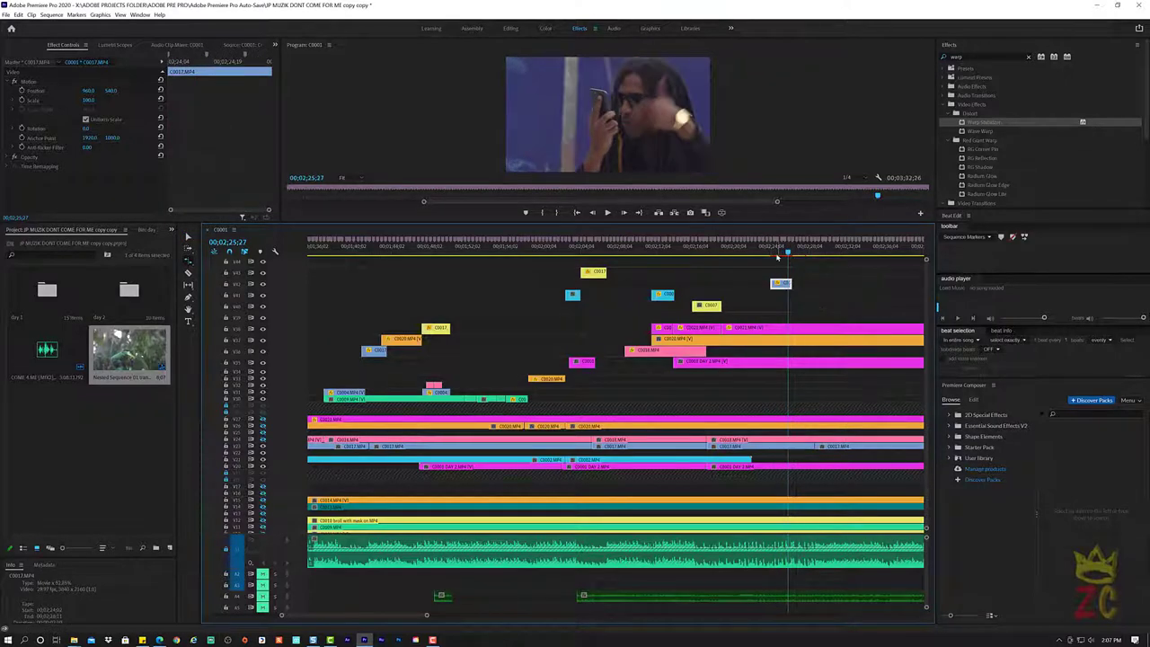
pyautogui.press('space')
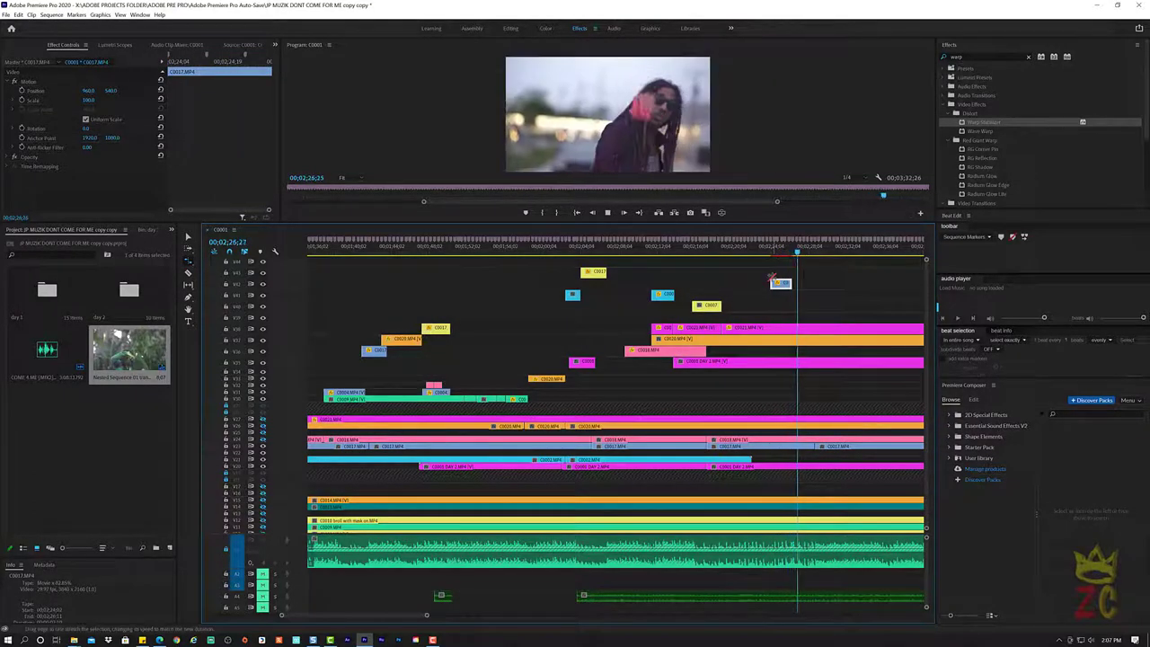
pyautogui.press('space')
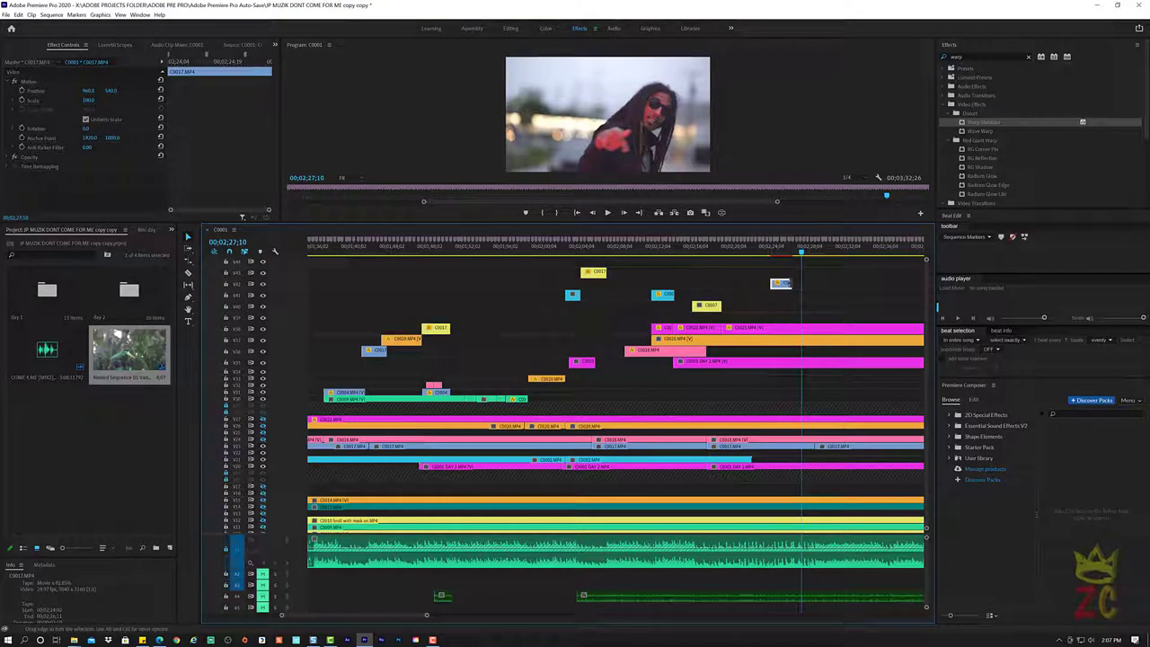
pyautogui.click(765, 253)
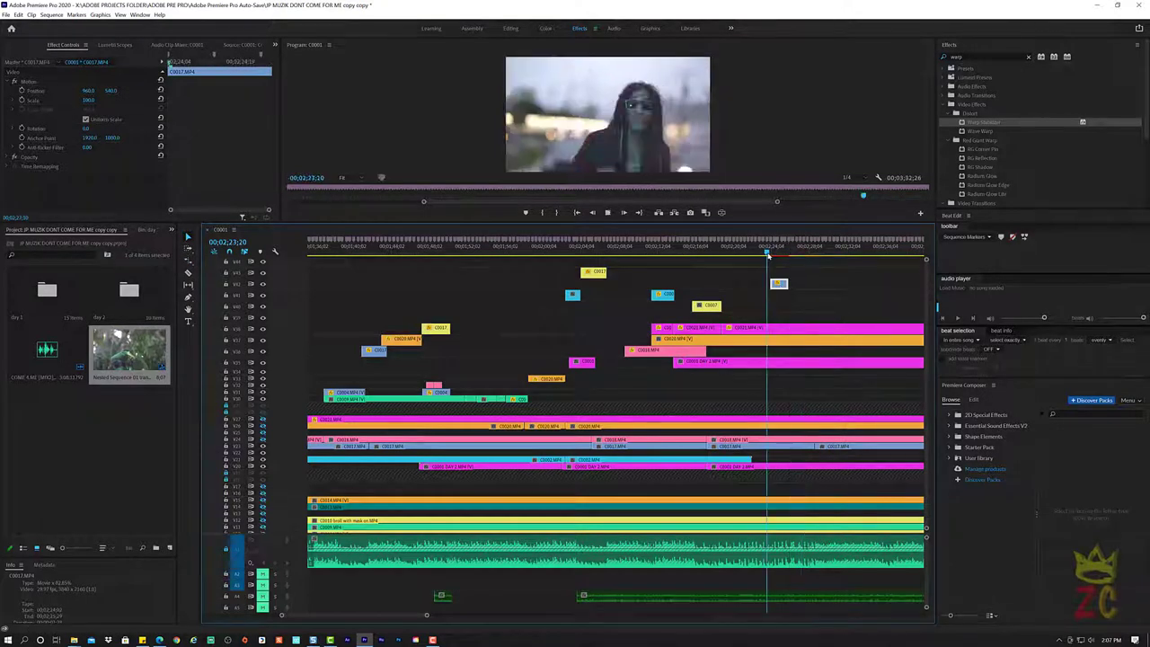
pyautogui.press('space')
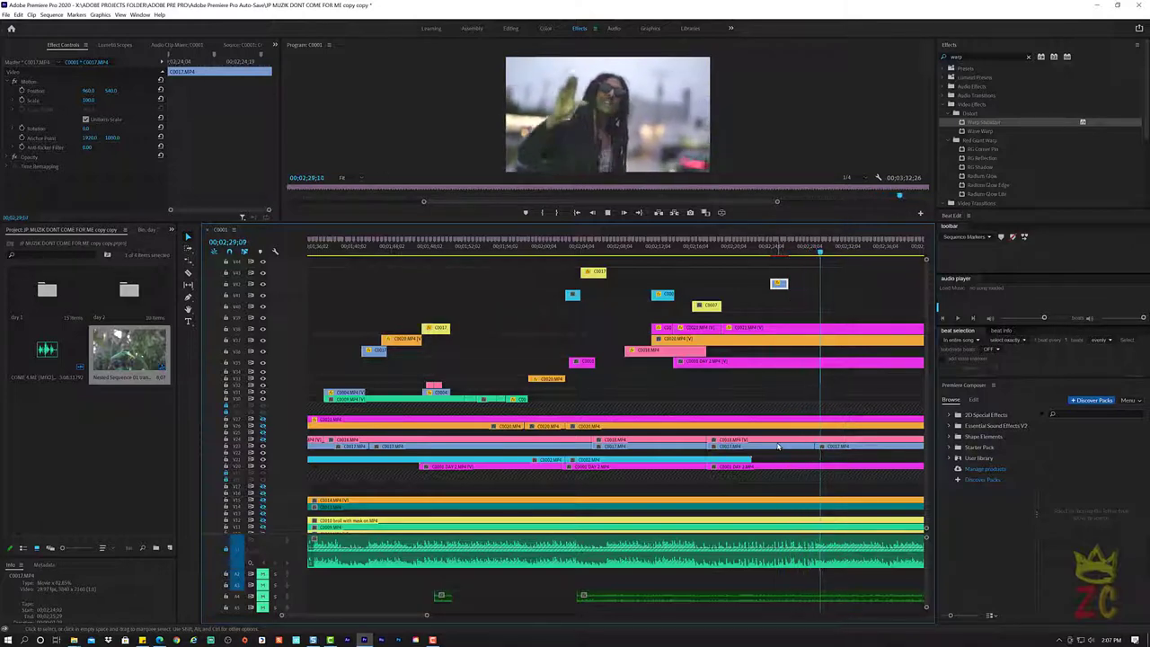
pyautogui.press('space')
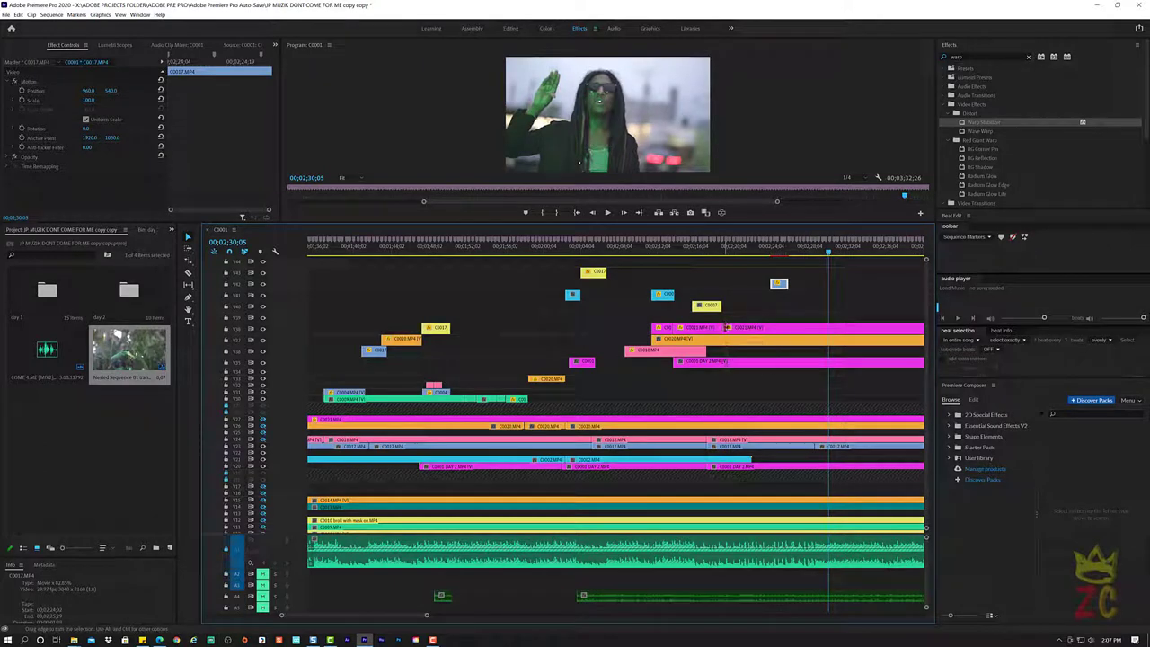
# Select the pink C0023.MP4 clip and scrub through the cutaway from 02;19;29
pyautogui.click(849, 331)
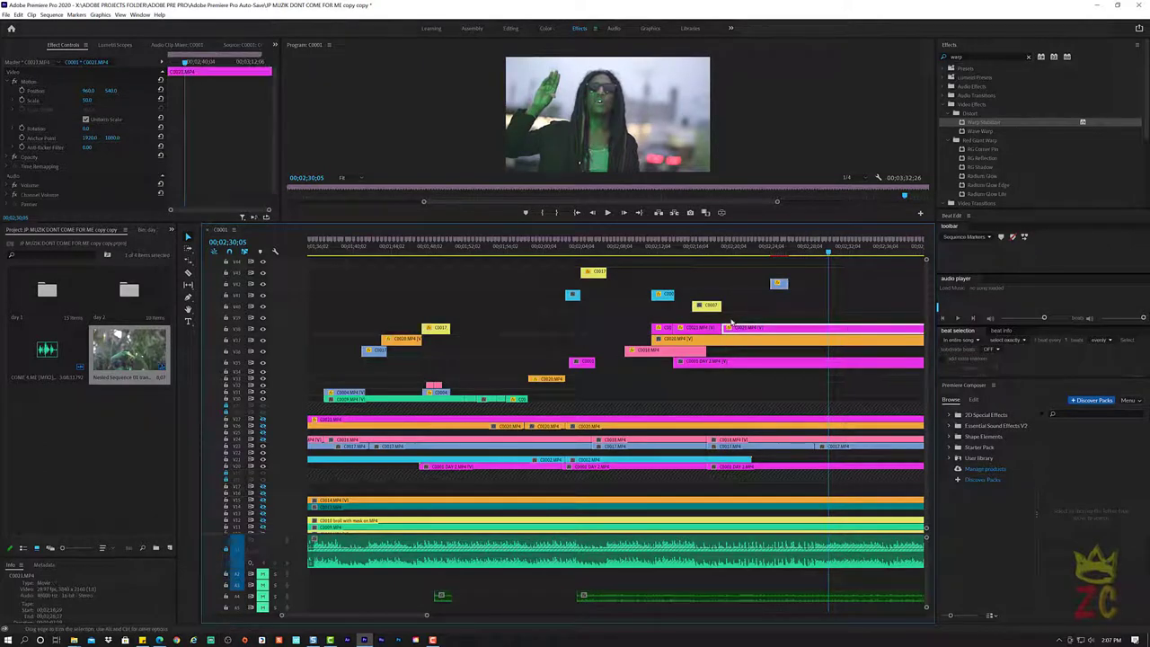
pyautogui.moveTo(725, 250); pyautogui.dragTo(732, 251)
pyautogui.moveTo(736, 250); pyautogui.dragTo(780, 246)
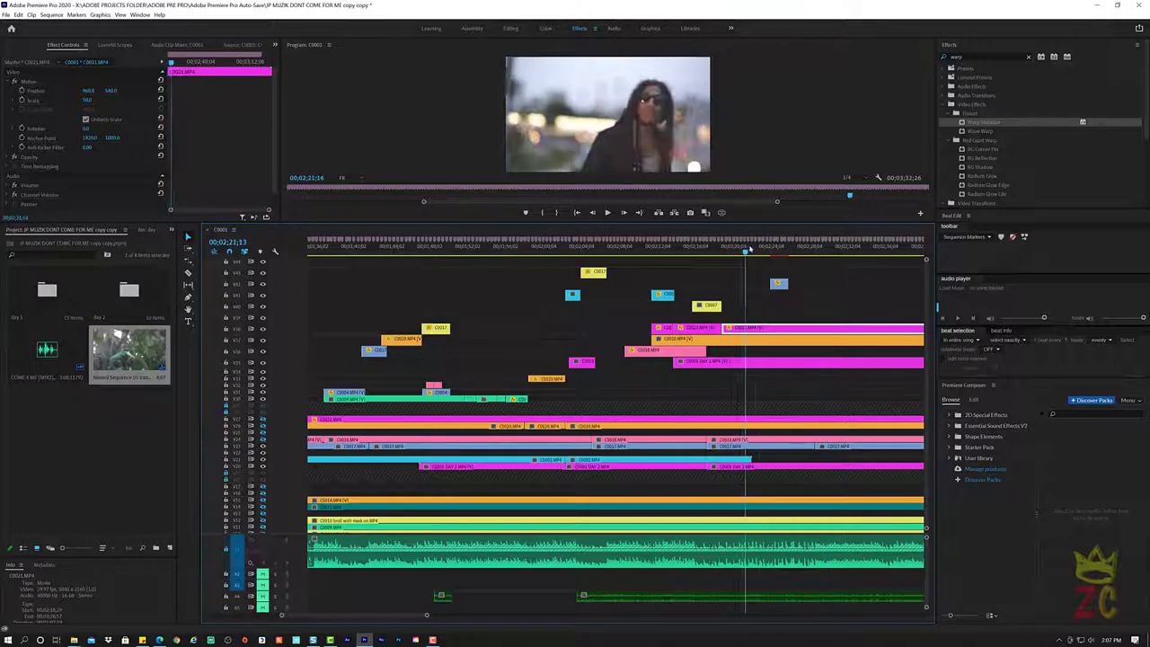
pyautogui.press('space')
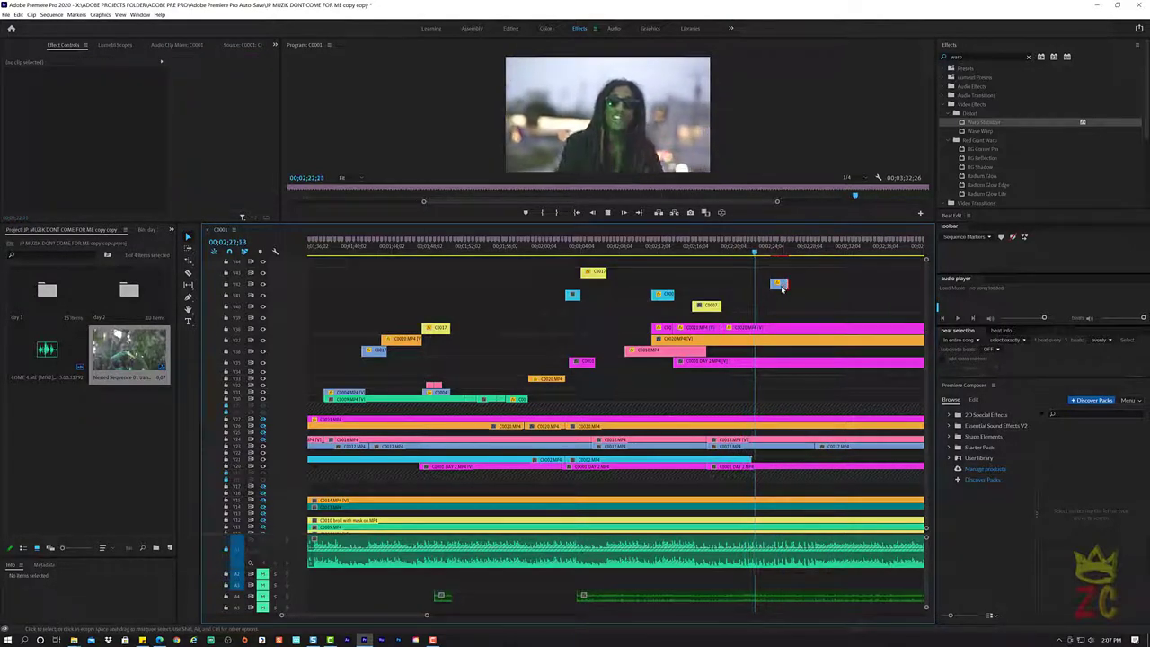
# Apply the Yellow label to the raised C0017 cutaway clip
pyautogui.rightClick(779, 284)
pyautogui.moveTo(866, 465)
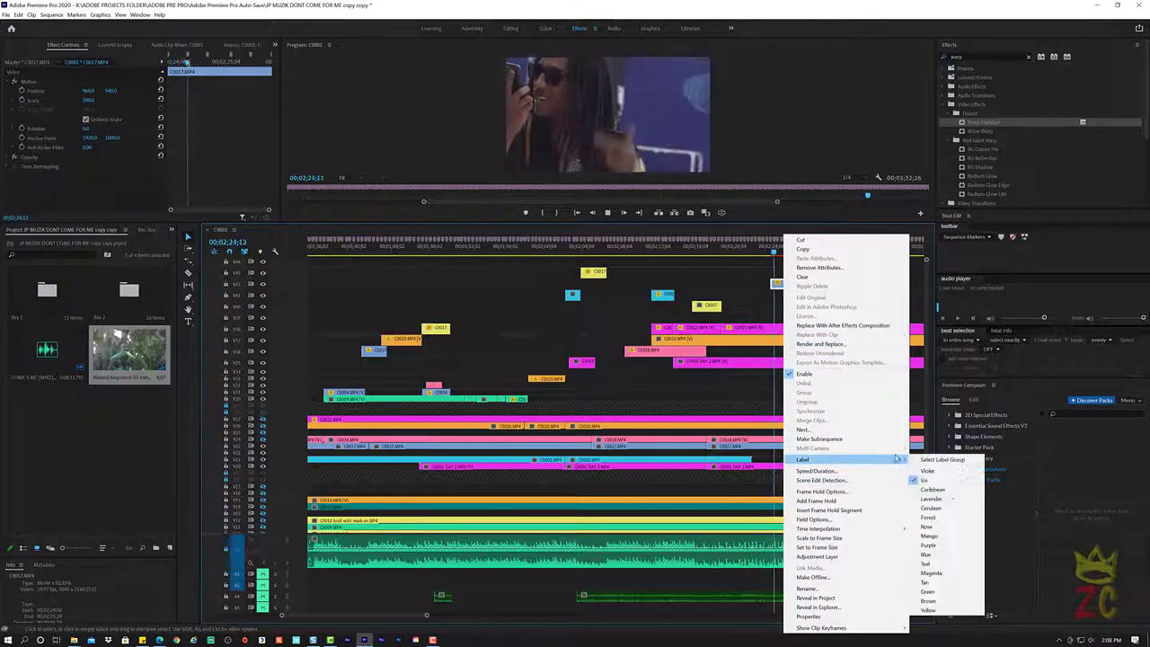
pyautogui.click(945, 612)
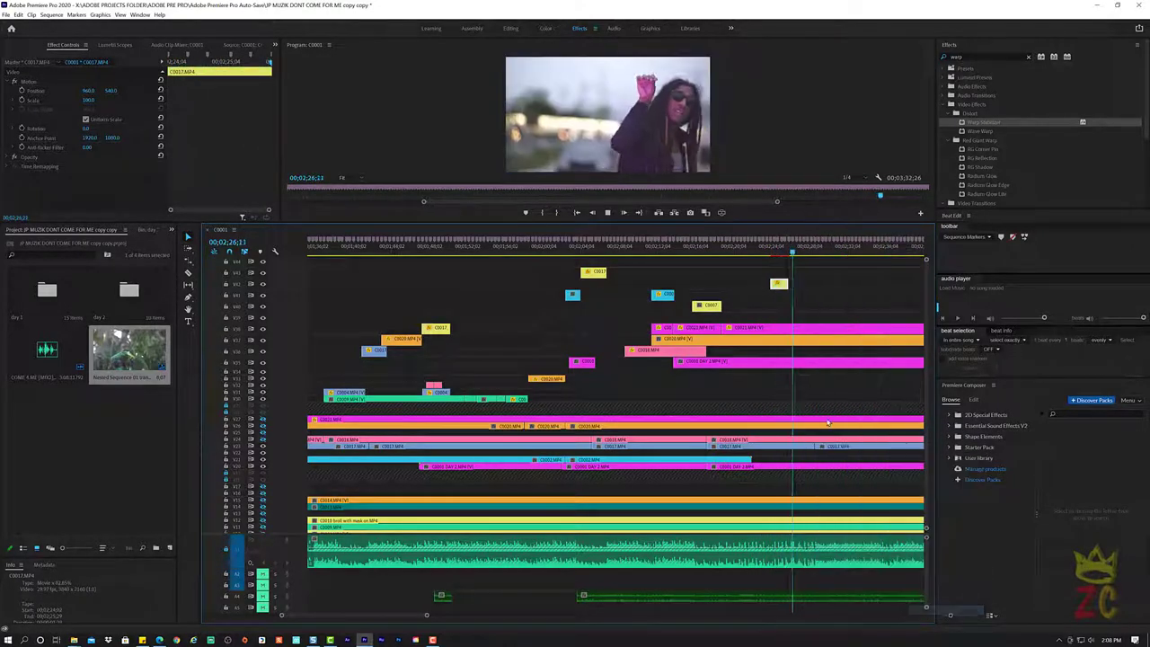
pyautogui.click(728, 250)
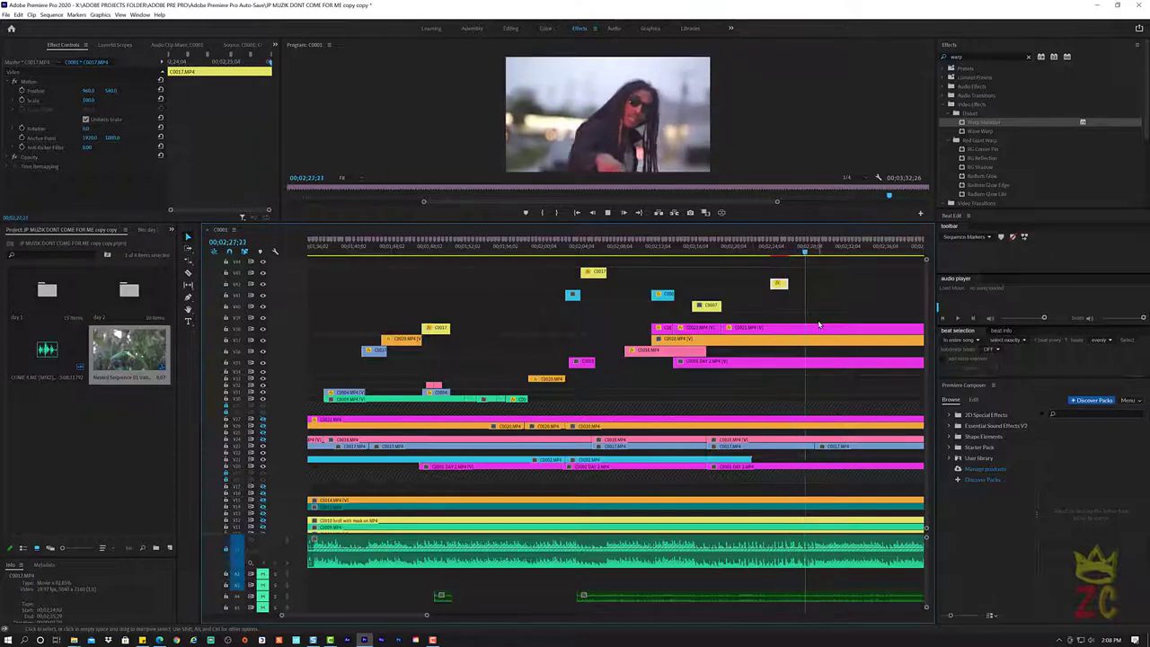
# Trim the magenta clip's start later and preview it up to 02;33;00
pyautogui.press('space')
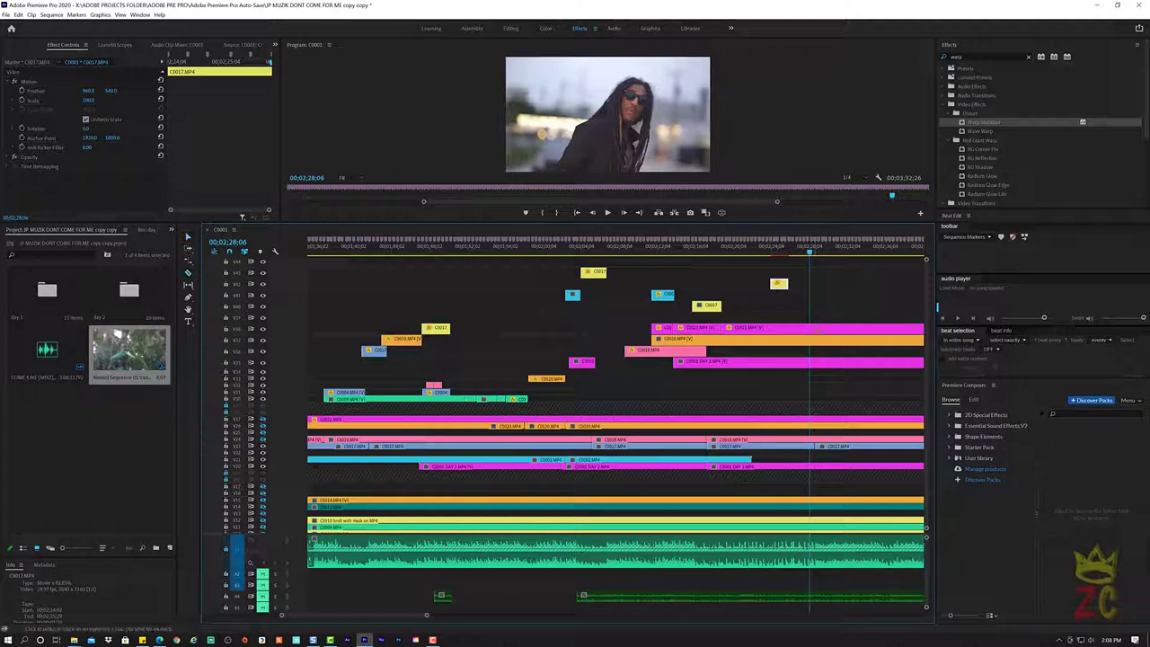
pyautogui.moveTo(814, 331); pyautogui.dragTo(855, 328)
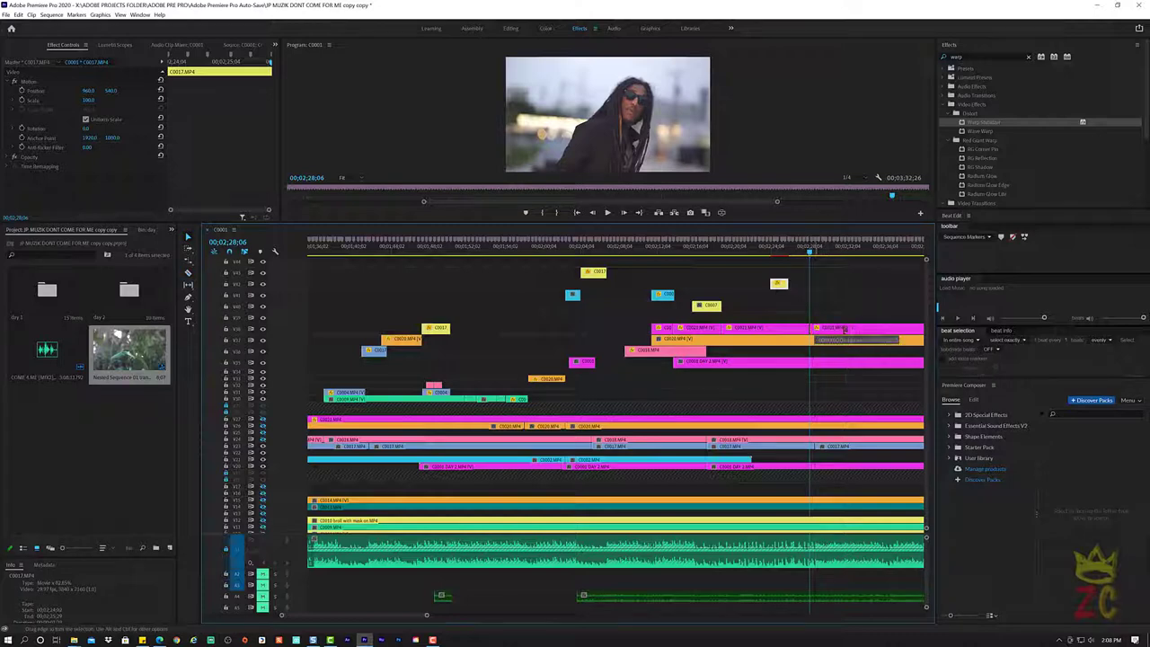
pyautogui.press('space')
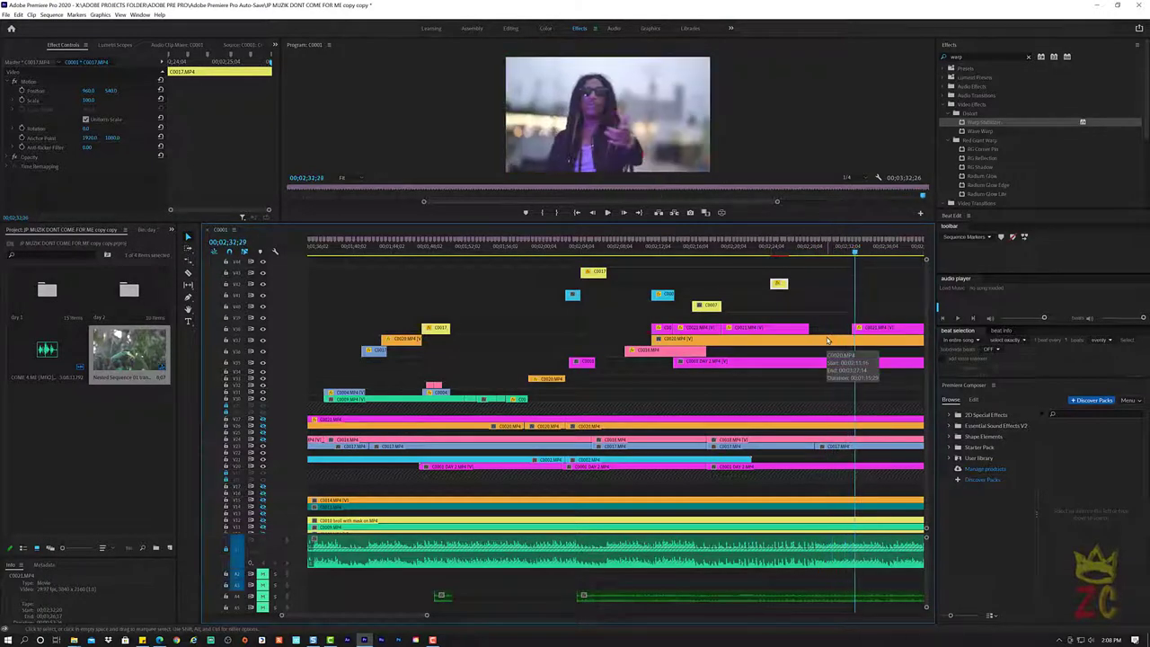
pyautogui.press('space')
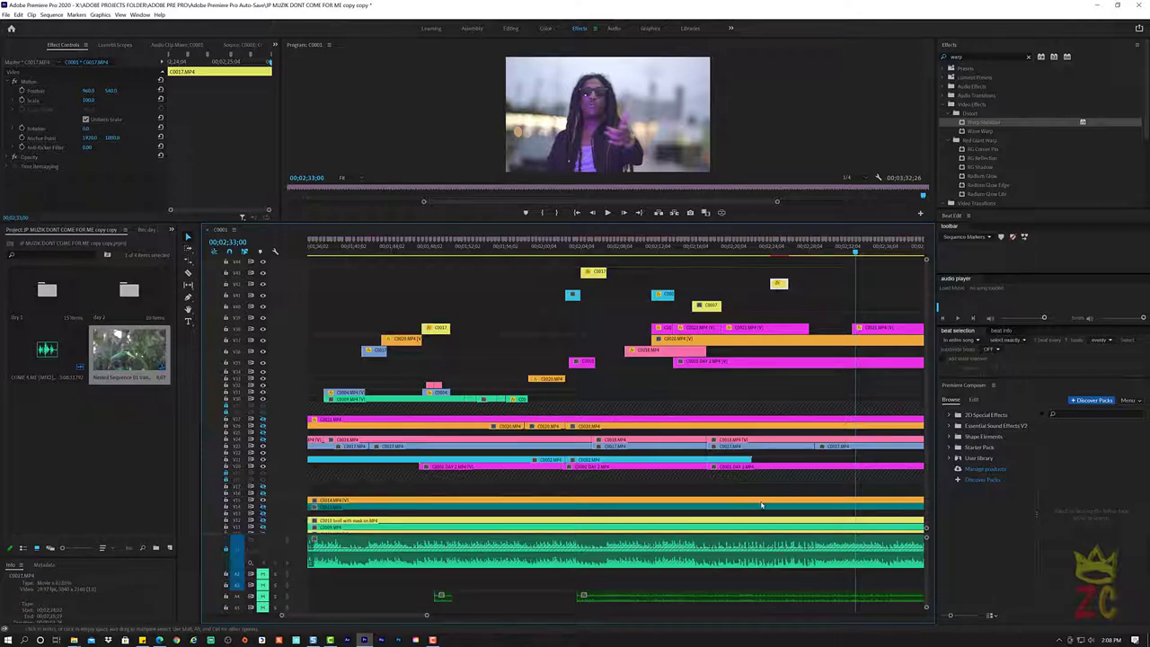
# Razor the orange C0014 clip at the playhead and lift the piece to an upper track
pyautogui.click(806, 499)
pyautogui.press('v')
pyautogui.click(875, 501)
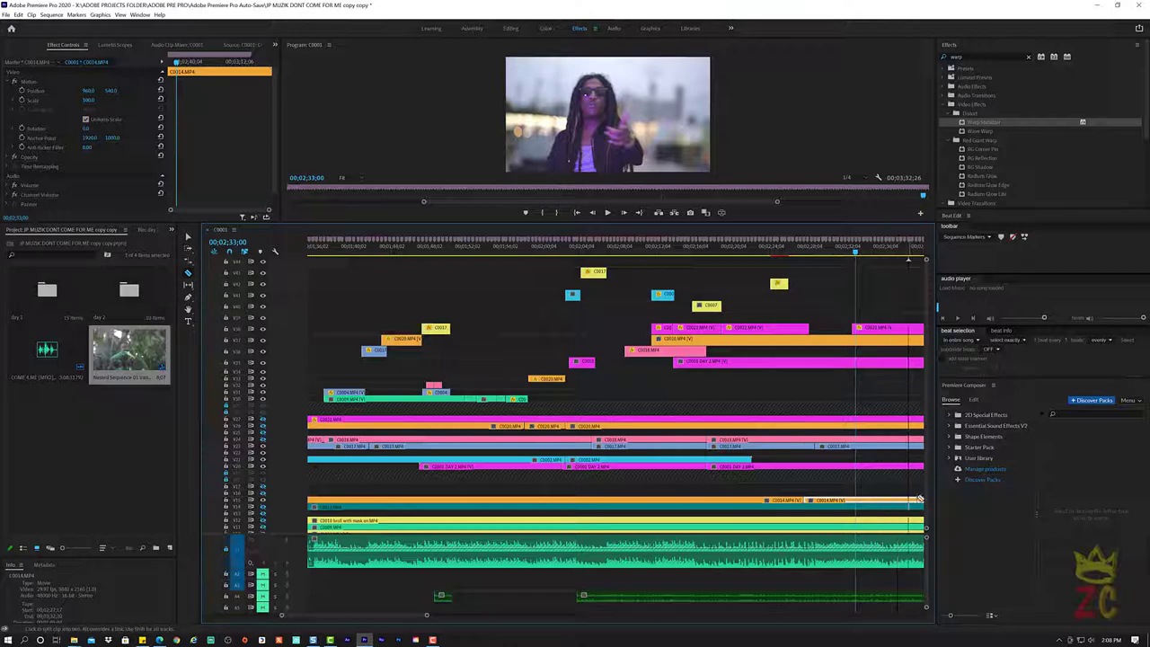
pyautogui.moveTo(918, 498); pyautogui.dragTo(915, 500)
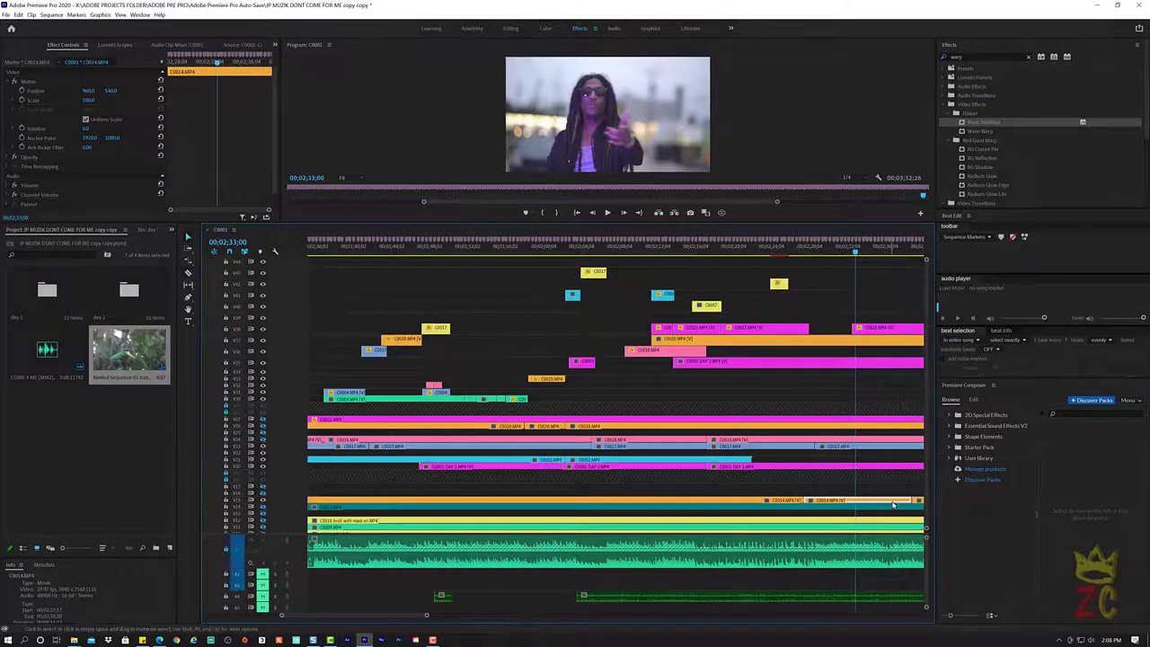
pyautogui.moveTo(897, 505); pyautogui.dragTo(889, 309)
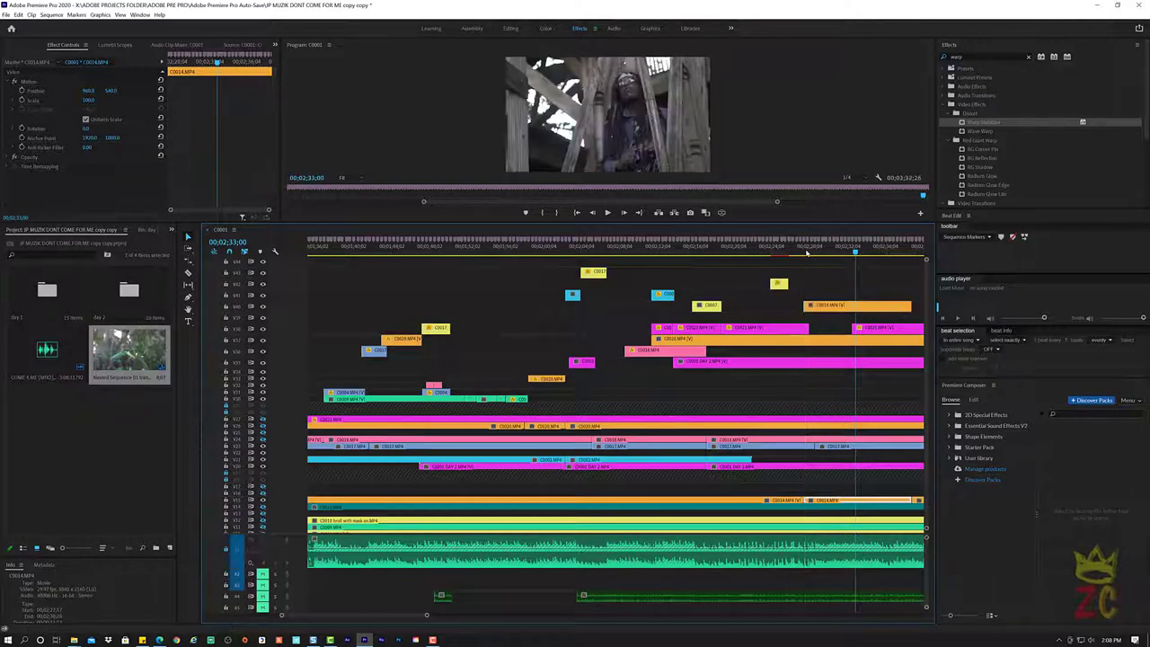
# Preview the C0014 cutaway past 00;02;32;07 and trim its end toward the playhead
pyautogui.click(800, 255)
pyautogui.press('space')
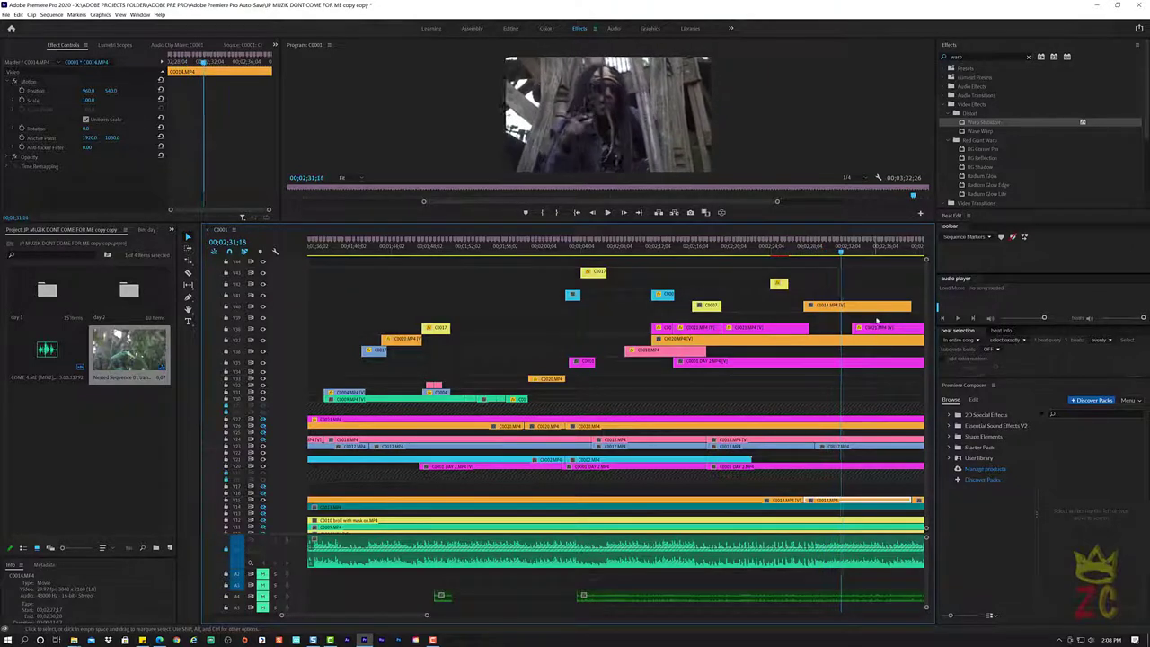
pyautogui.press('space')
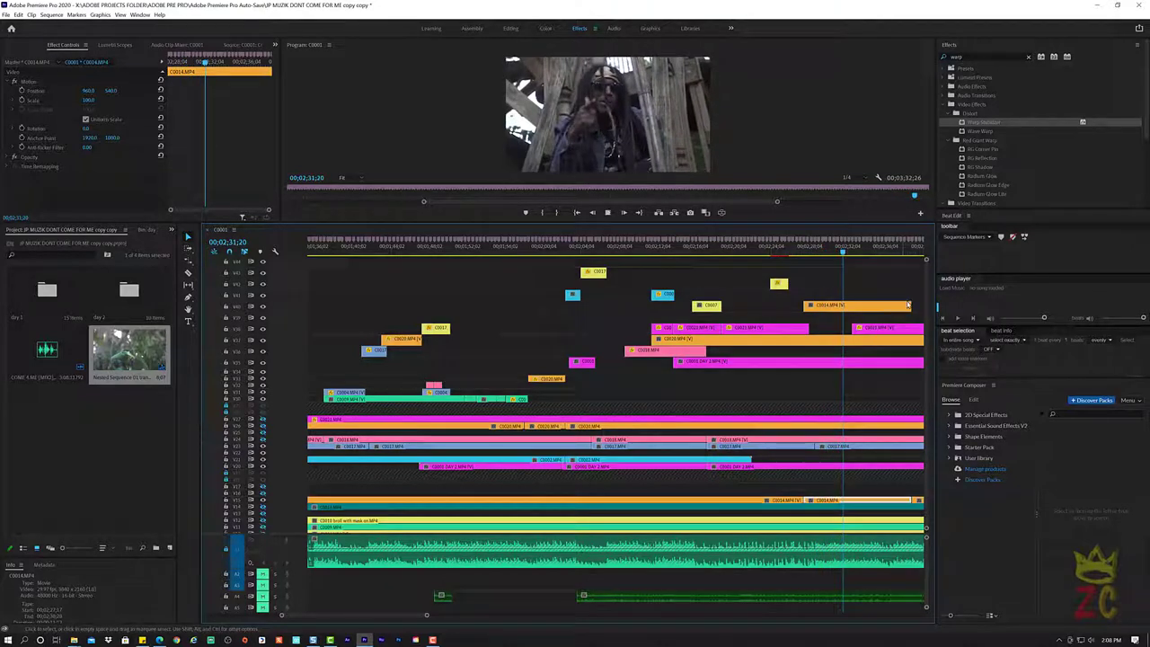
pyautogui.press('space')
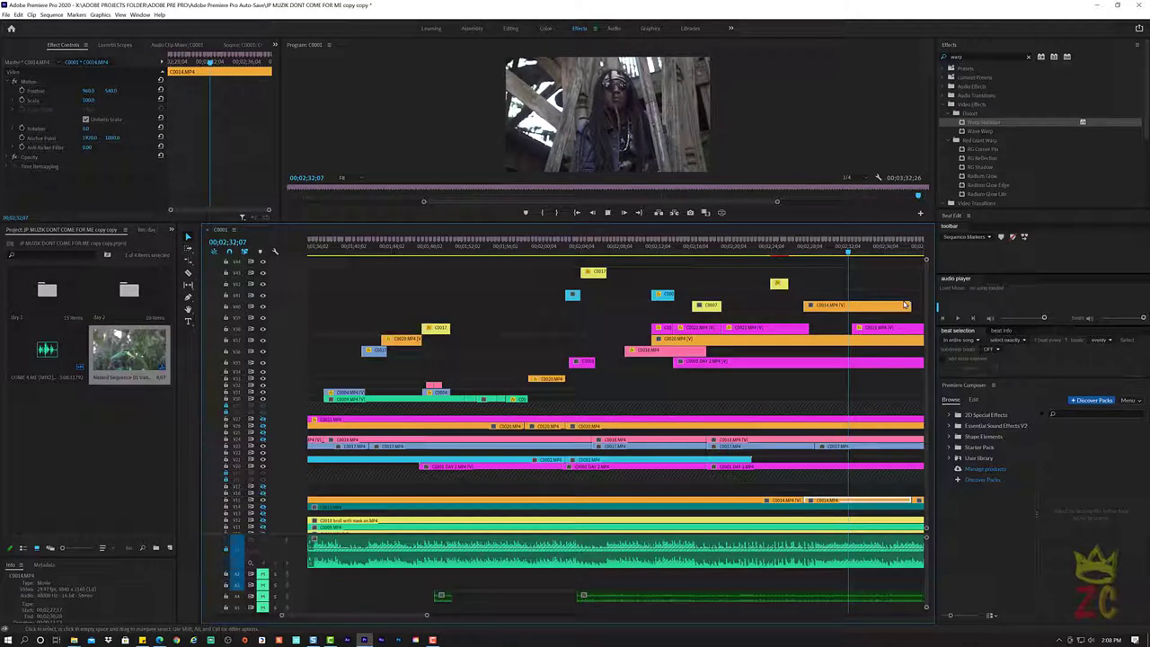
pyautogui.press('space')
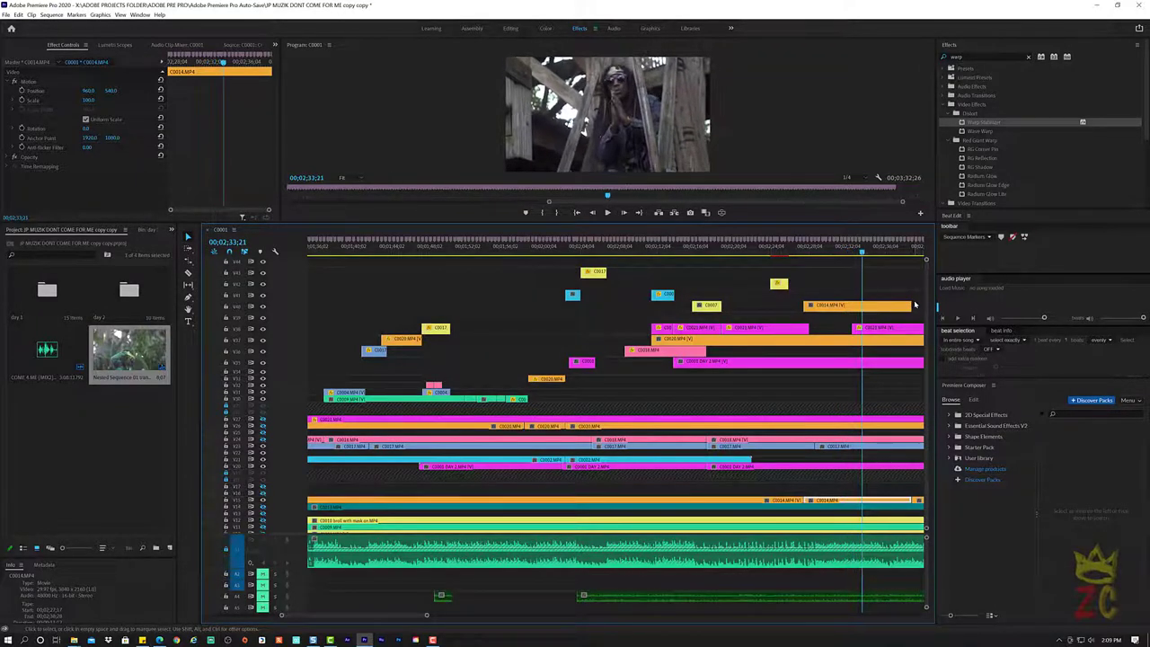
pyautogui.moveTo(910, 306); pyautogui.dragTo(860, 307)
# Preview the shortened C0014 cutaway from 00;02;22;12 and zoom the Program monitor's time ruler
pyautogui.press('space')
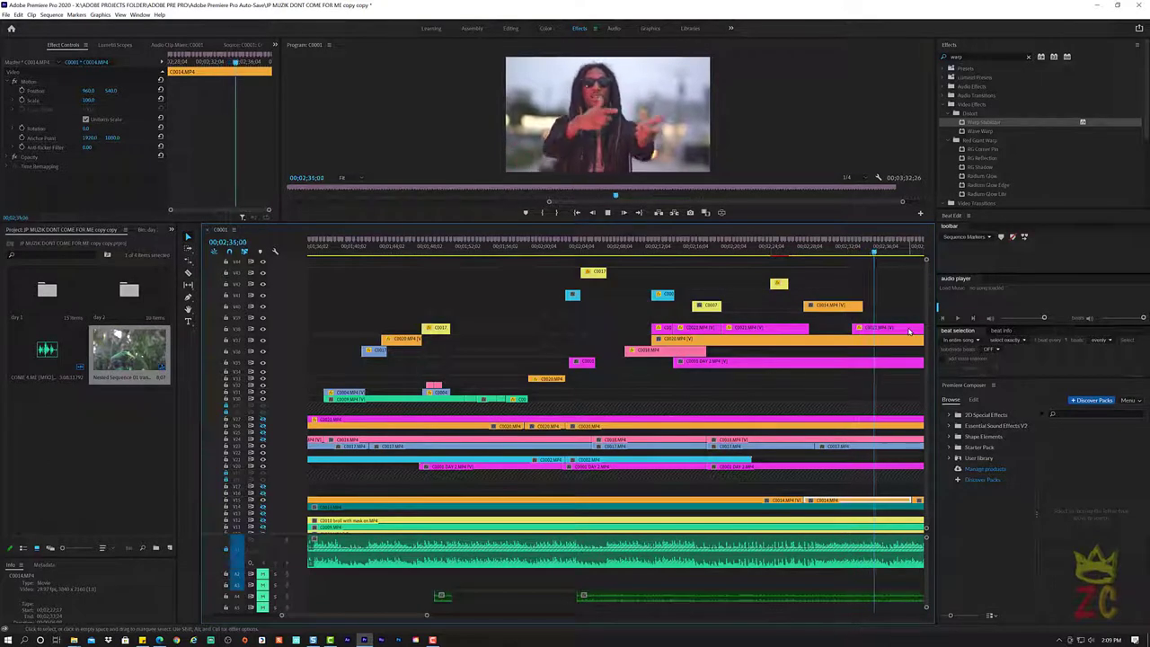
pyautogui.press('space')
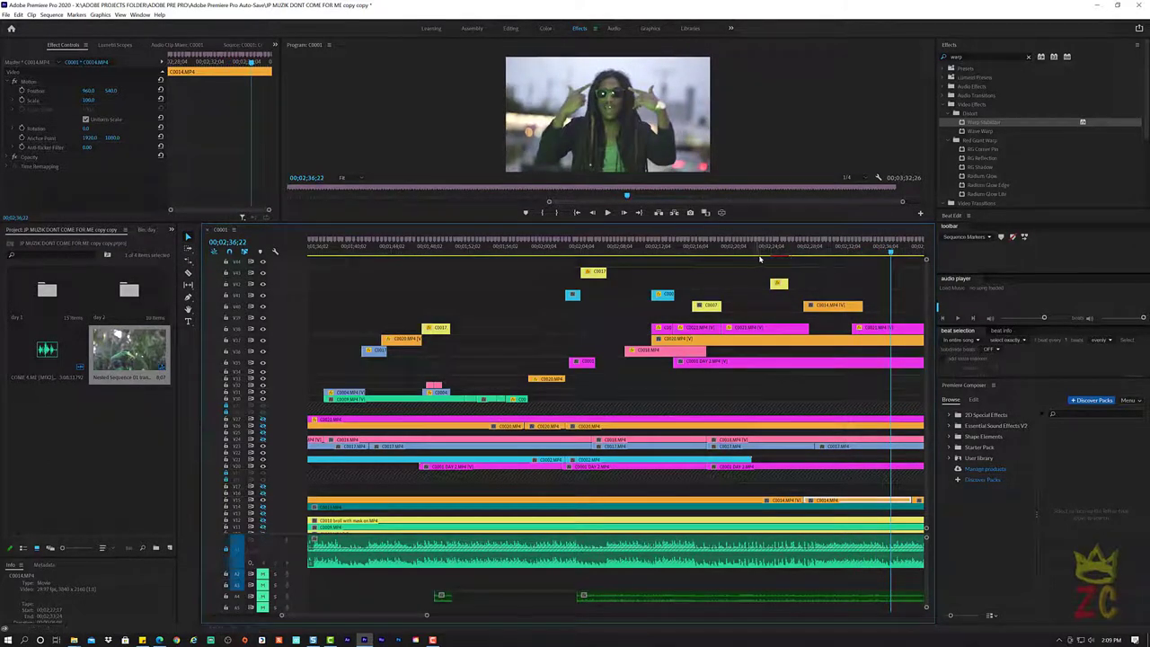
pyautogui.click(756, 252)
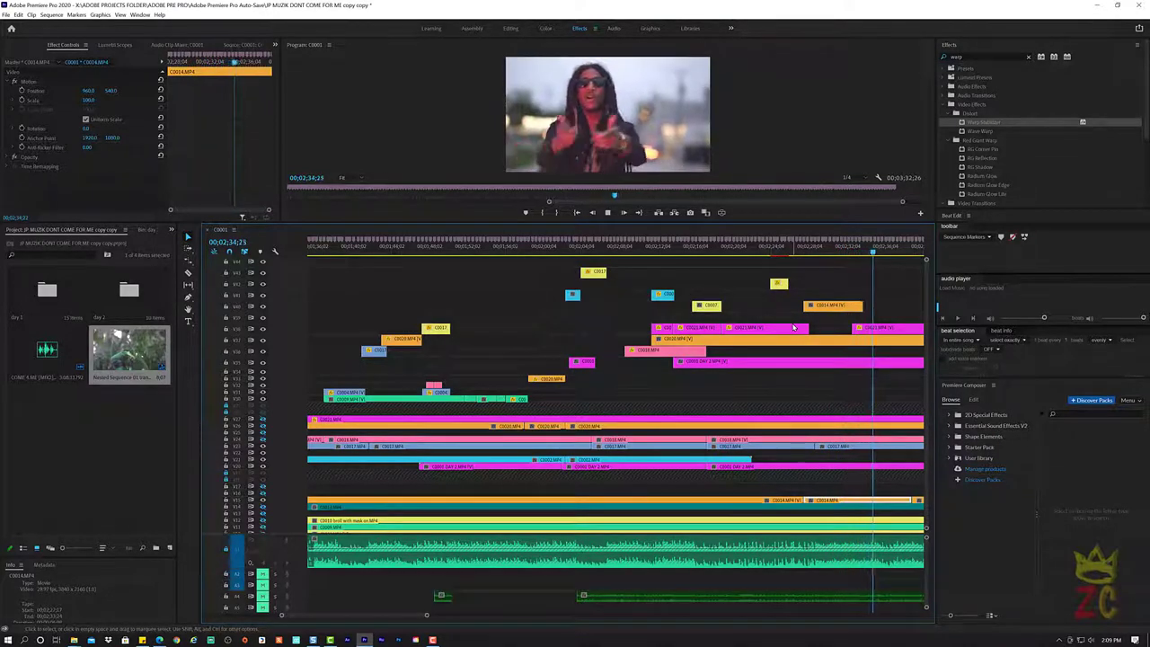
pyautogui.press('space')
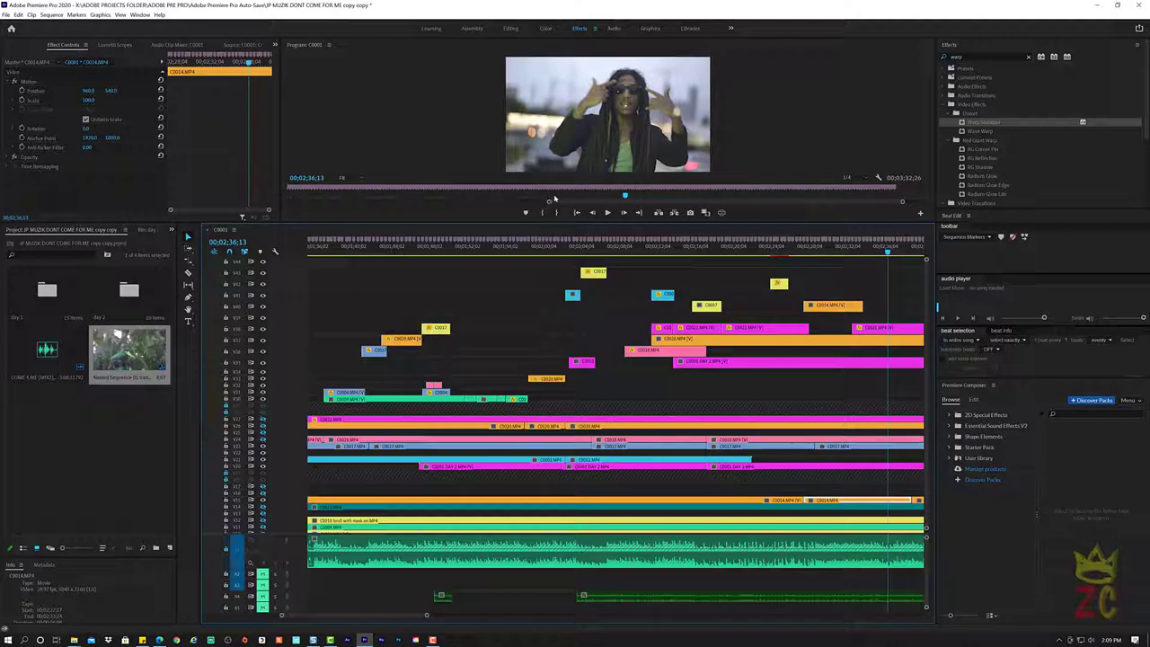
pyautogui.moveTo(549, 203); pyautogui.dragTo(588, 203)
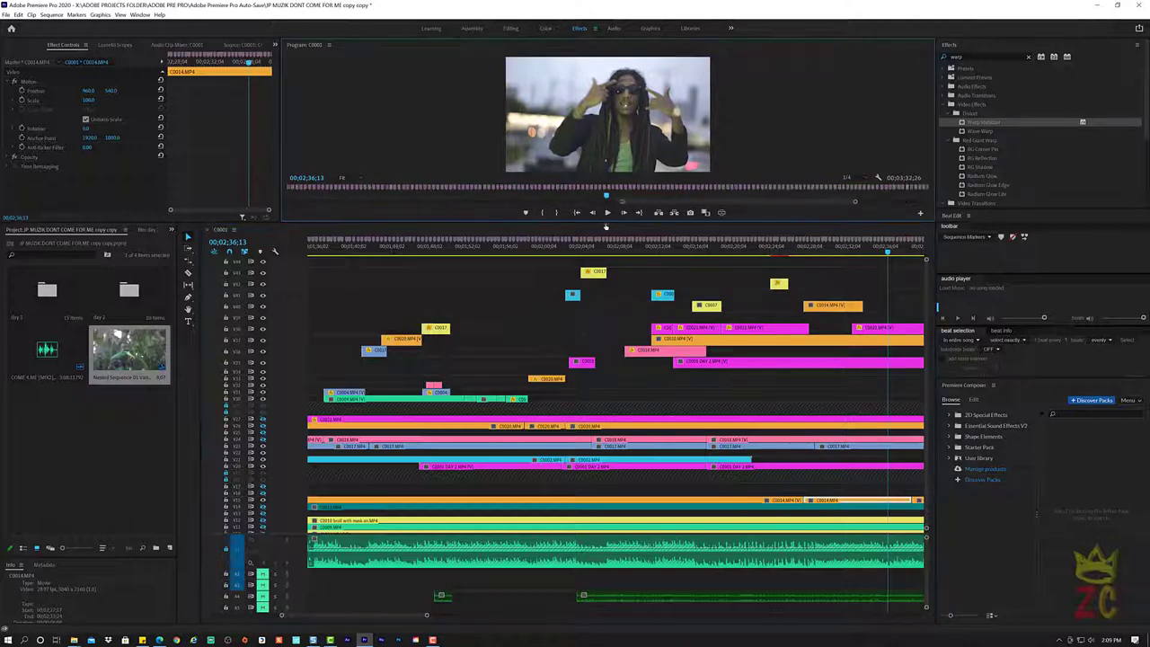
pyautogui.scroll(2, 648, 224)
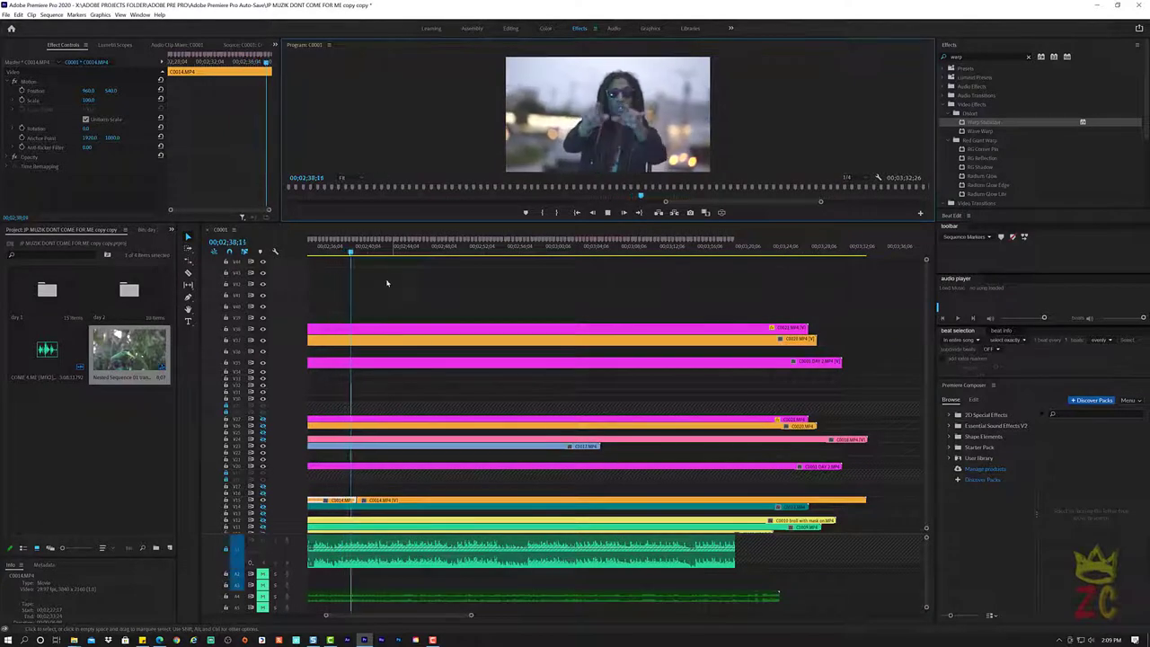
pyautogui.press('space')
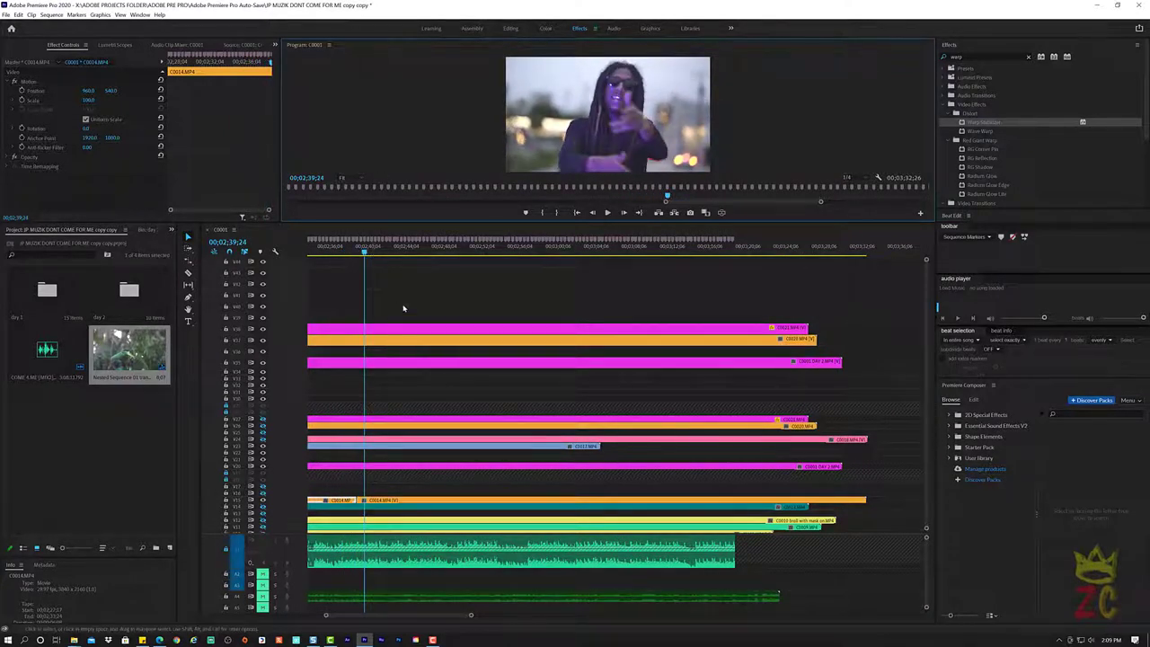
pyautogui.scroll(-5, 410, 315)
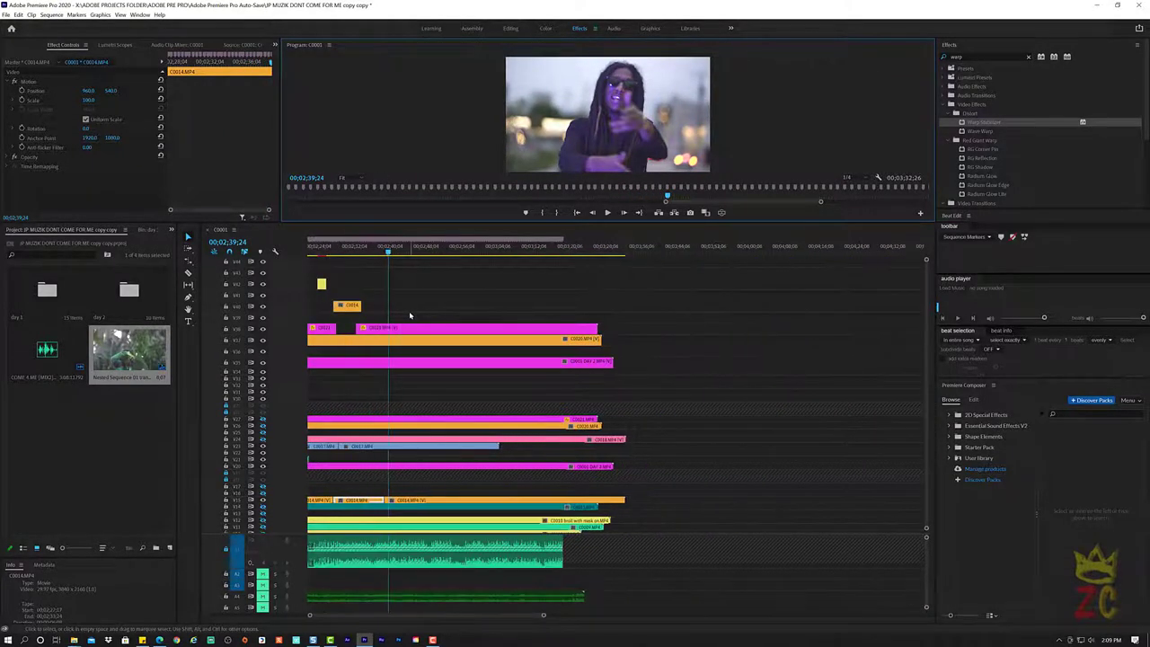
pyautogui.scroll(3, 410, 315)
pyautogui.scroll(2, 420, 274)
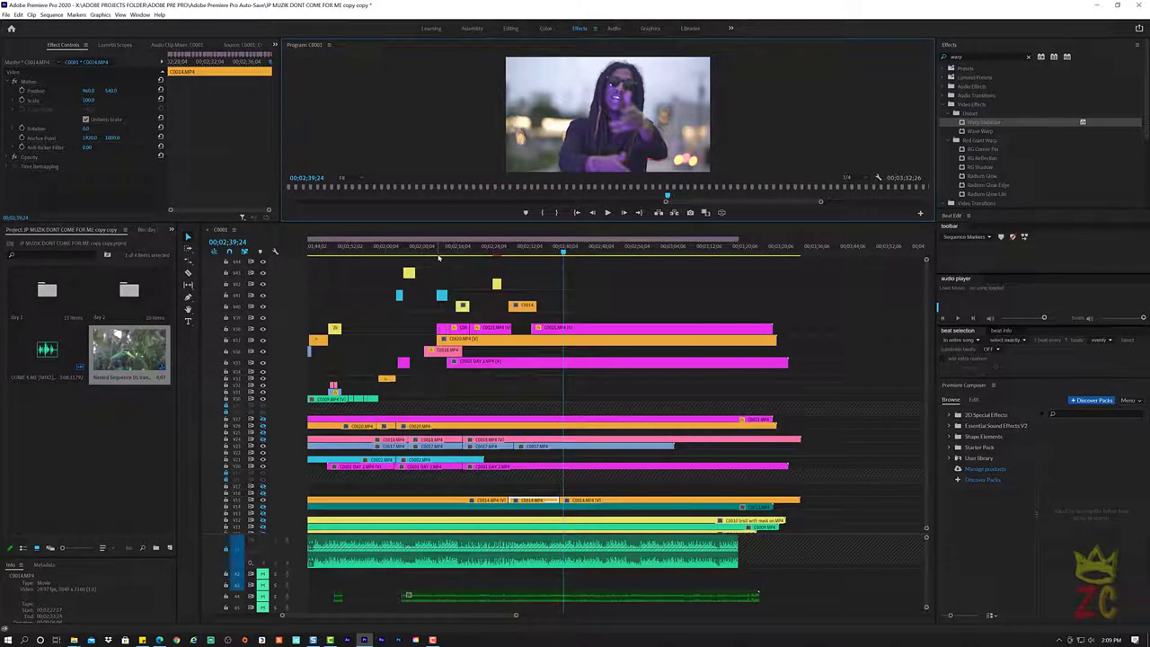
pyautogui.click(439, 256)
pyautogui.press('space')
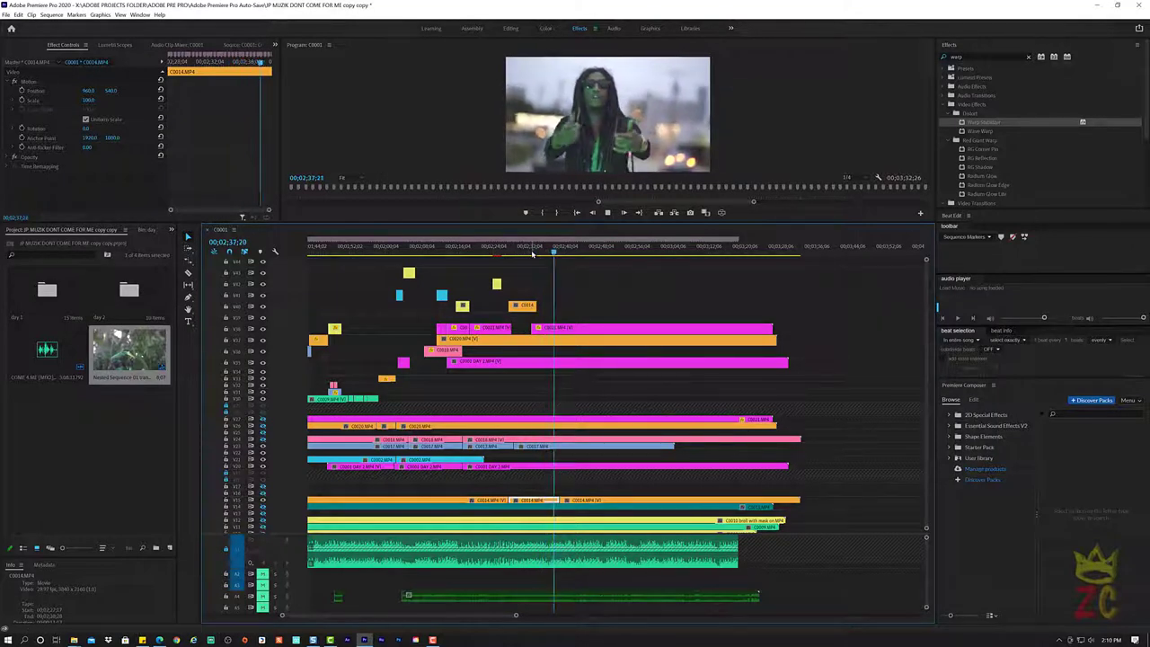
pyautogui.press('space')
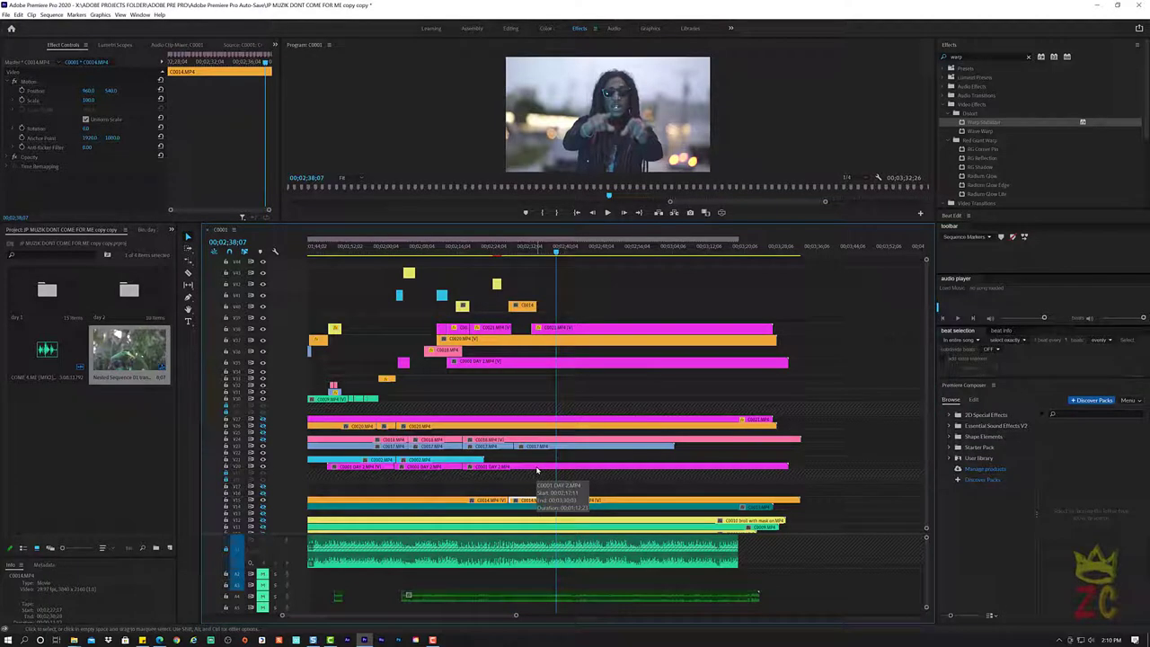
# Razor out a section of C0001 DAY 2.MP4 and lift it onto an upper video track
pyautogui.click(537, 468)
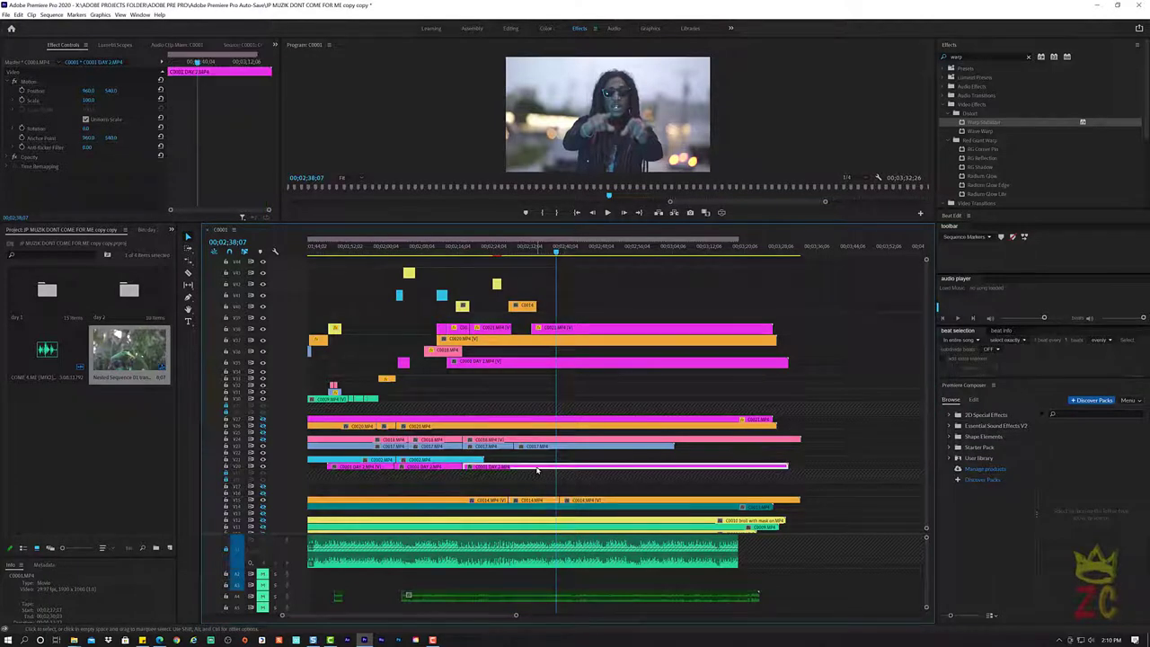
pyautogui.doubleClick(537, 468)
pyautogui.press('c')
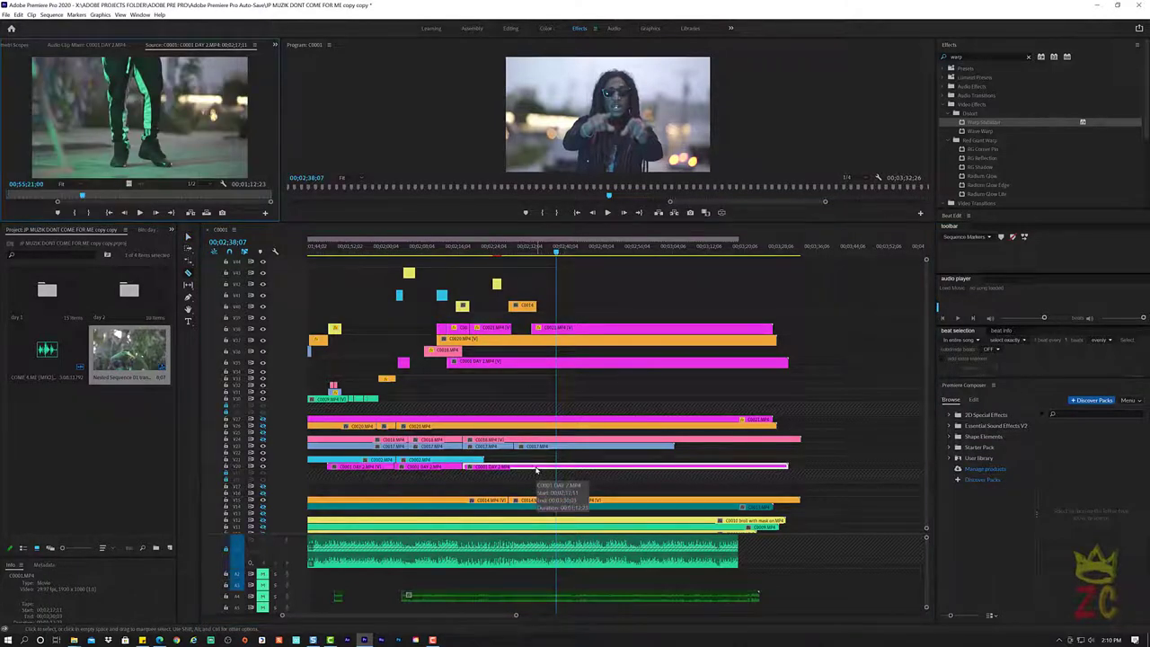
pyautogui.click(535, 468)
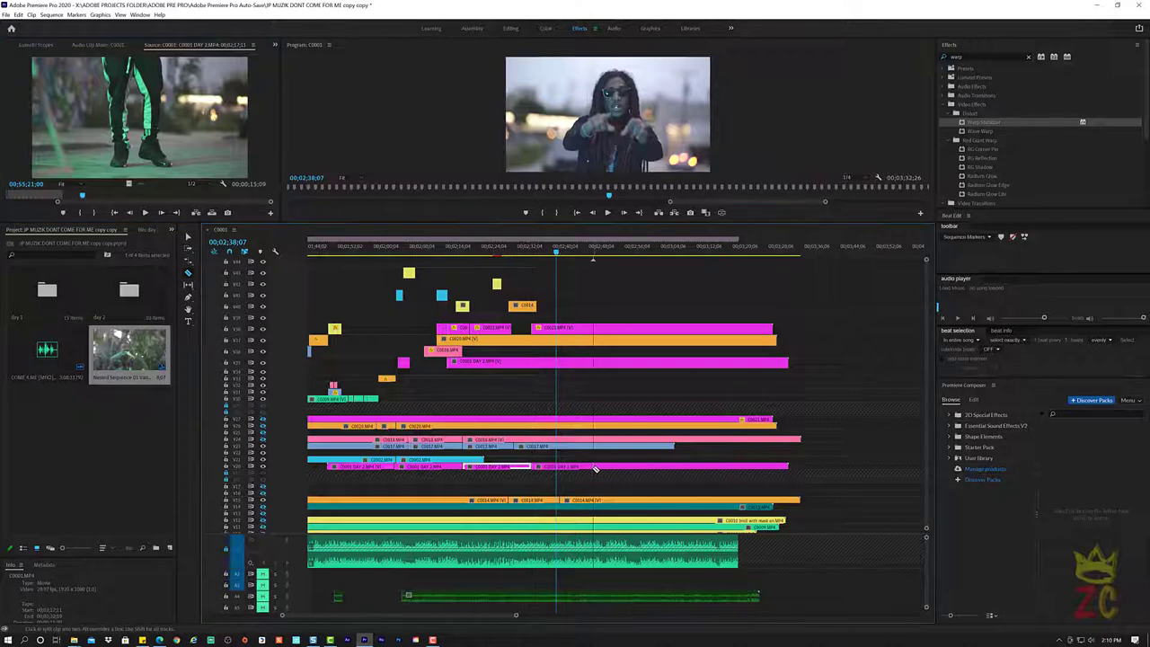
pyautogui.click(589, 467)
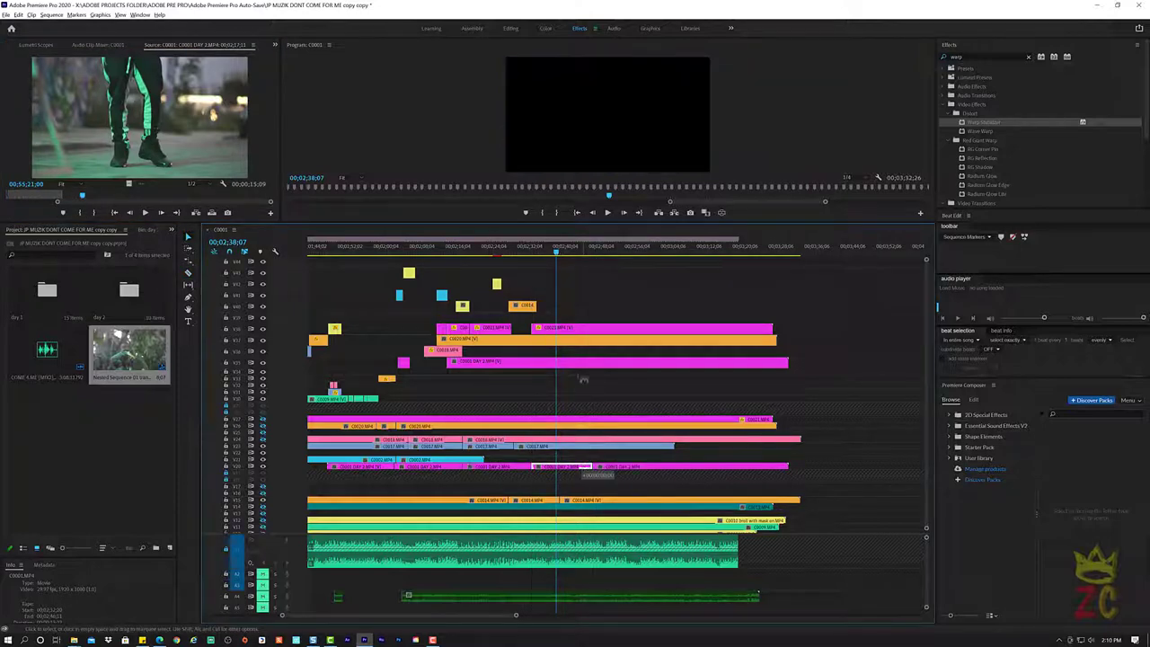
pyautogui.moveTo(582, 467); pyautogui.dragTo(563, 293)
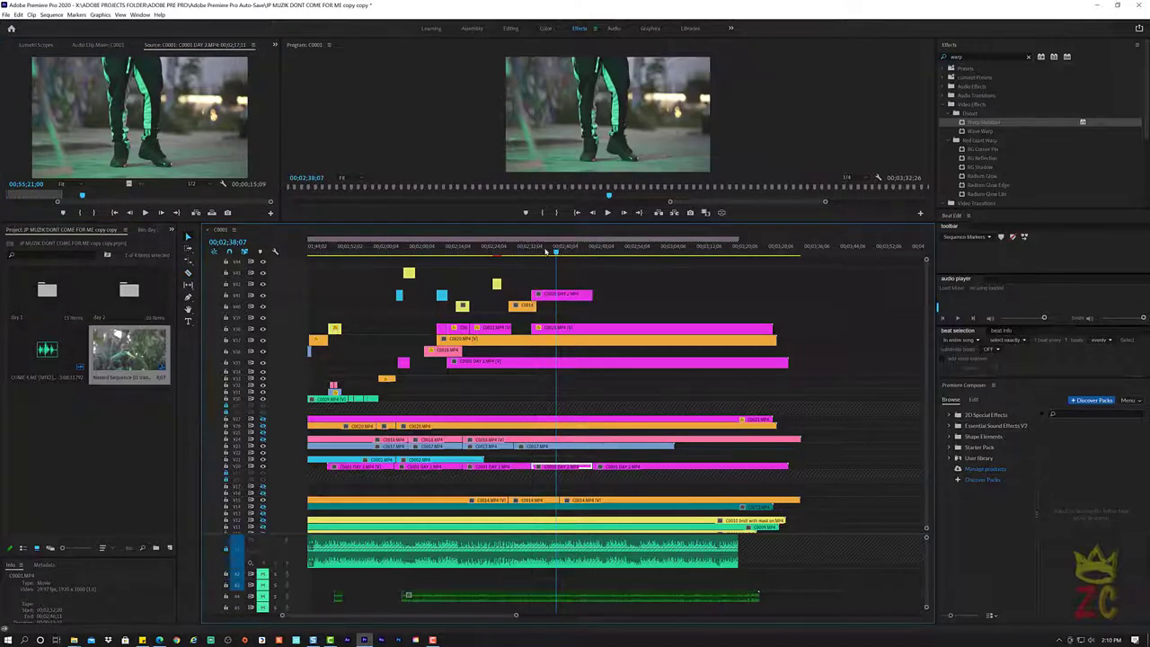
# Review the DAY 2 cutaway, trim its start to the playhead, and reselect it
pyautogui.press('space')
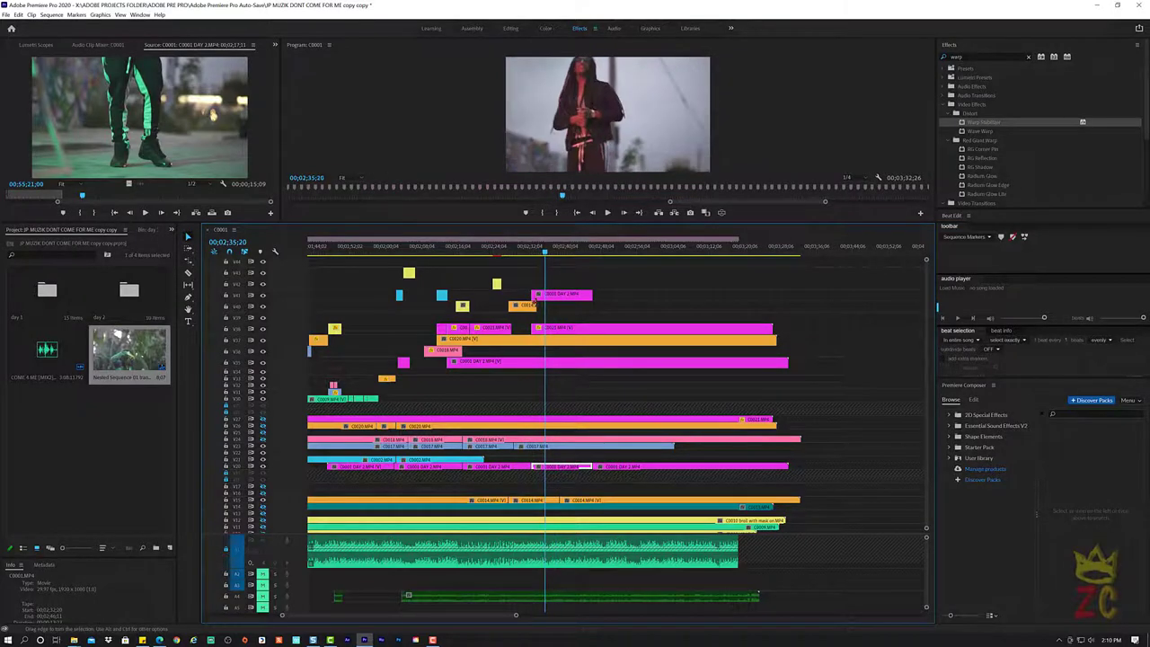
pyautogui.click(527, 256)
pyautogui.press('space')
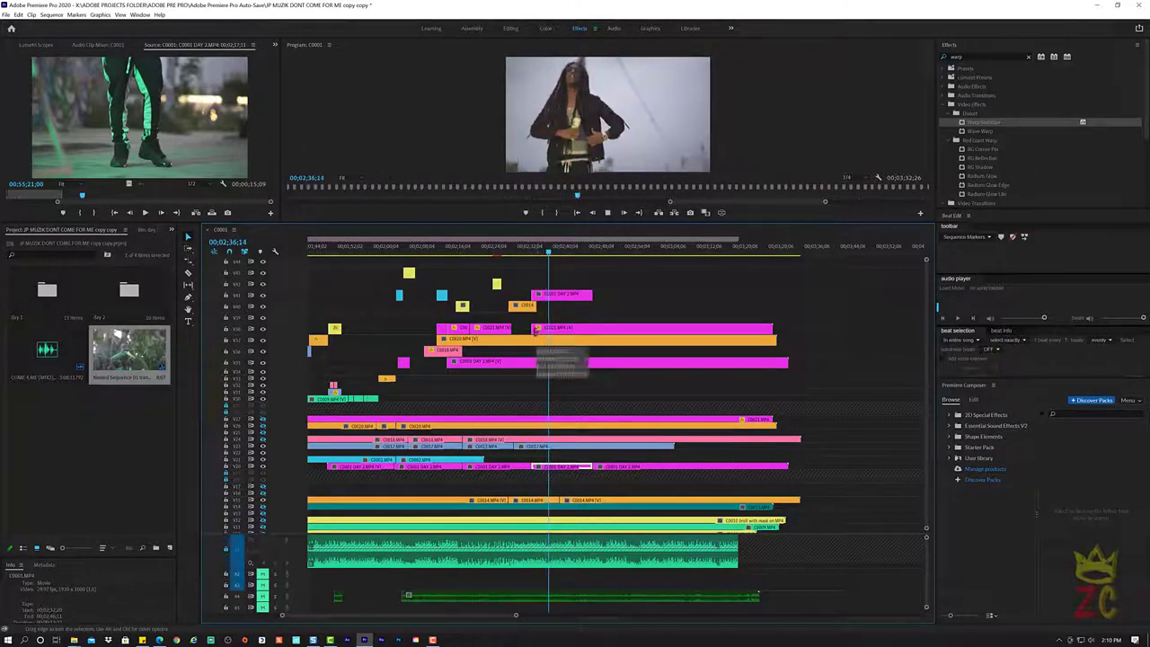
pyautogui.press('space')
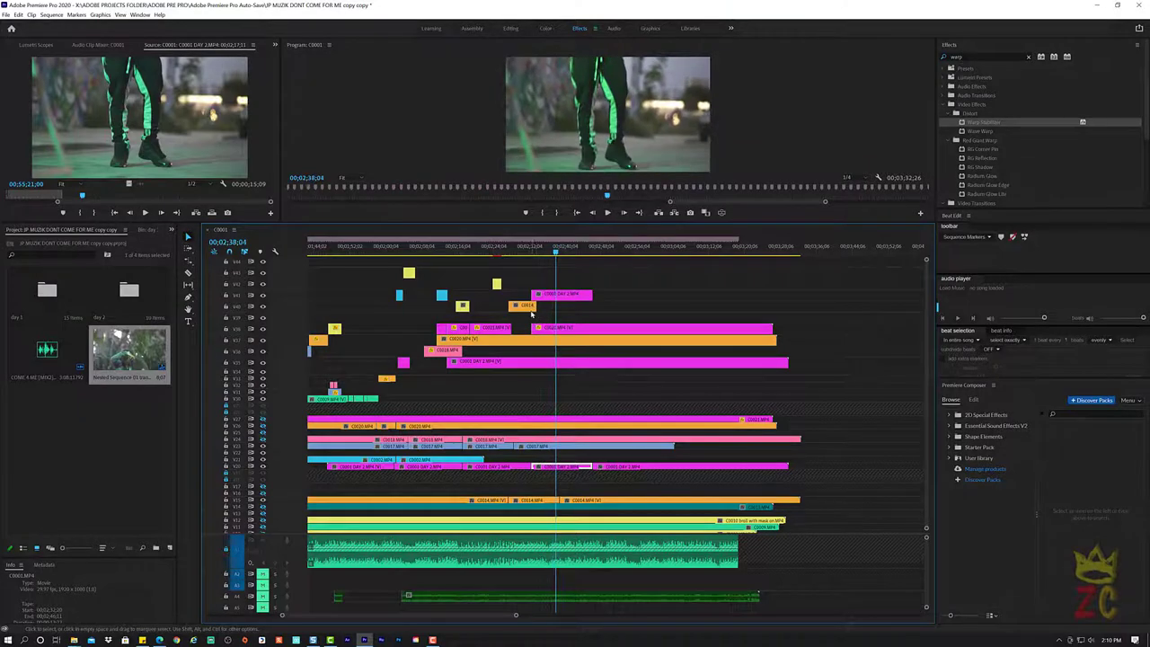
pyautogui.moveTo(532, 294); pyautogui.dragTo(555, 294)
pyautogui.press('space')
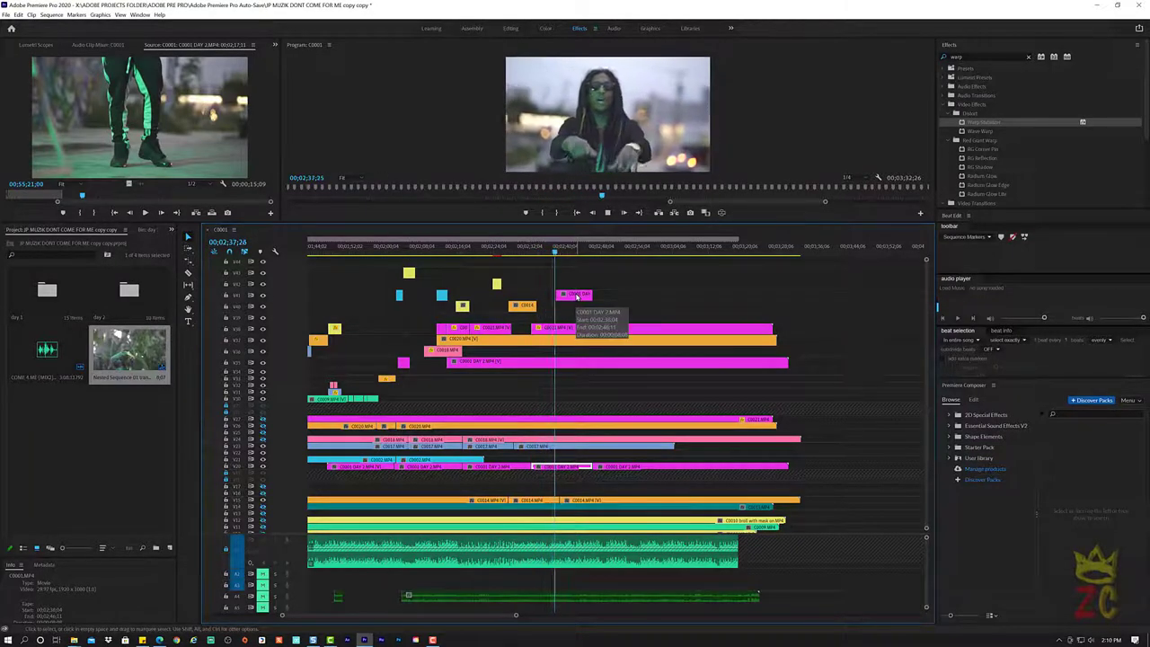
pyautogui.press('space')
pyautogui.click(577, 298)
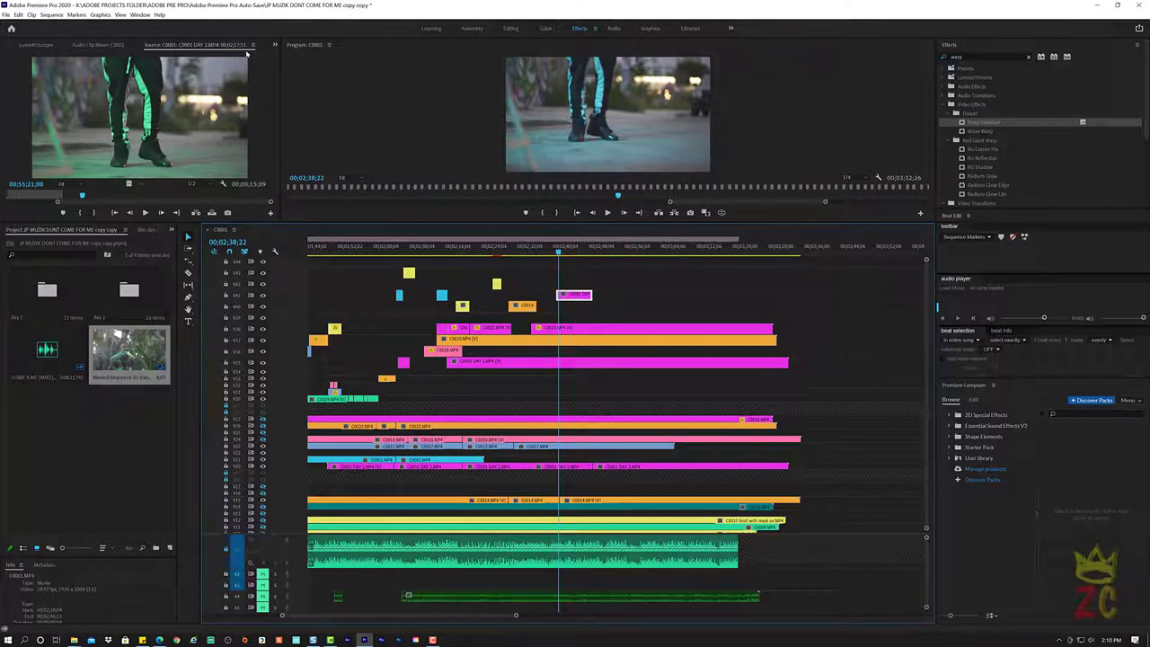
pyautogui.click(274, 45)
# Move the DAY 2 cutaway down to Position Y 122 in Effect Controls
pyautogui.click(288, 64)
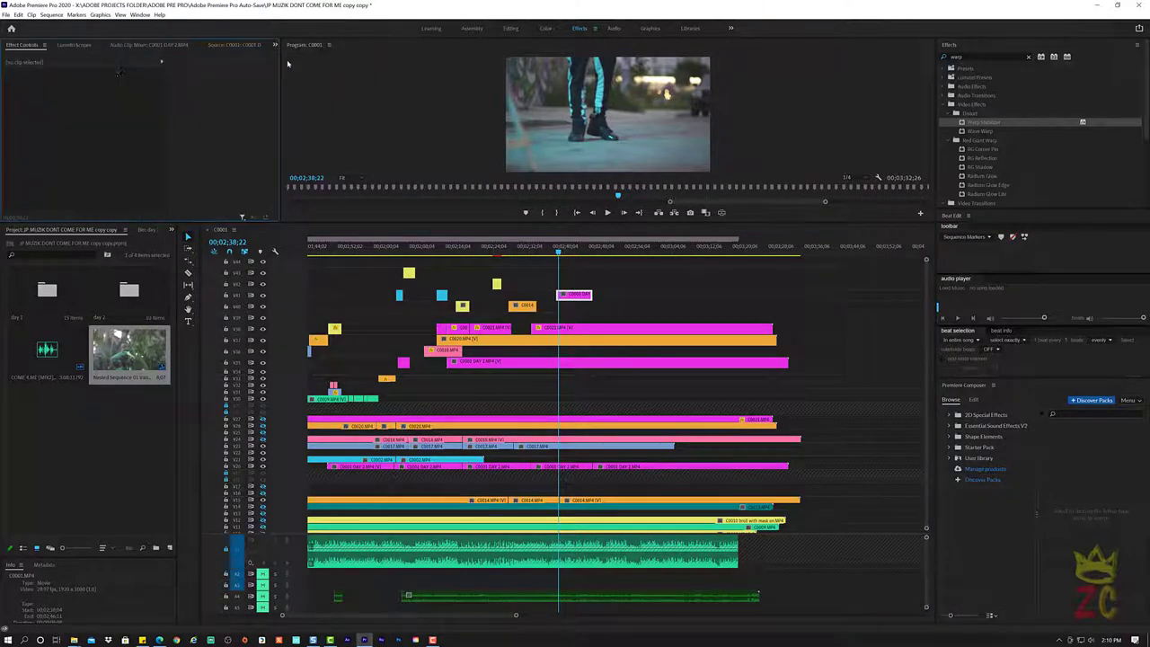
pyautogui.click(589, 296)
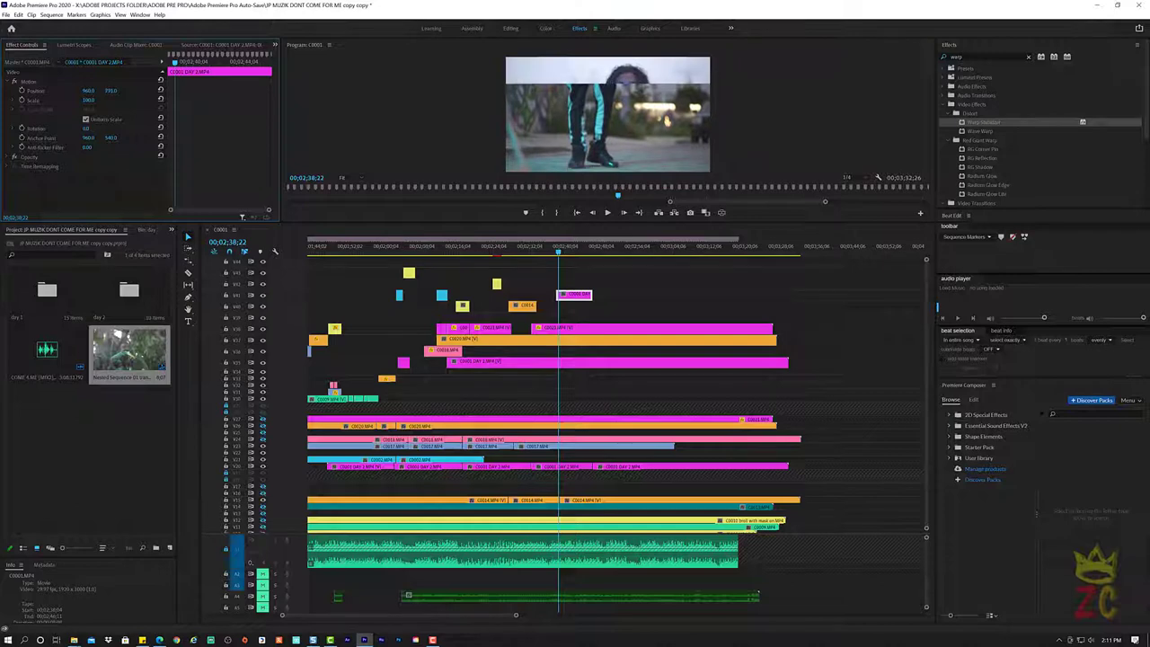
pyautogui.moveTo(109, 91); pyautogui.dragTo(55, 106)
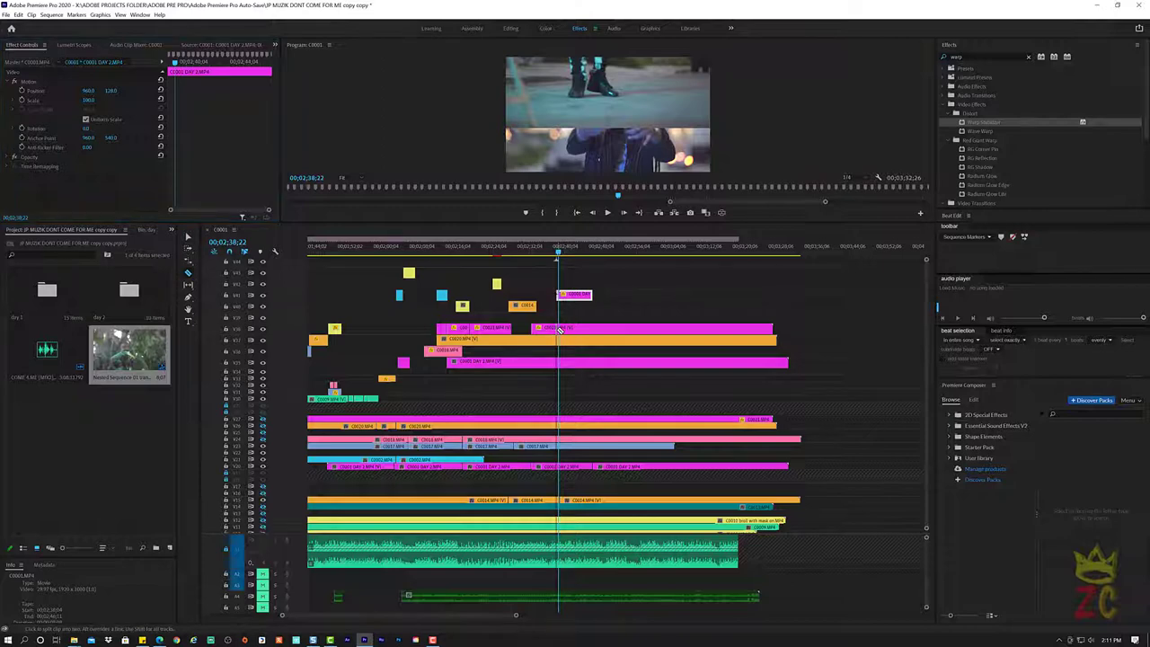
# Cut the pink clip at the playhead and nudge C0023's Position X slightly
pyautogui.click(559, 329)
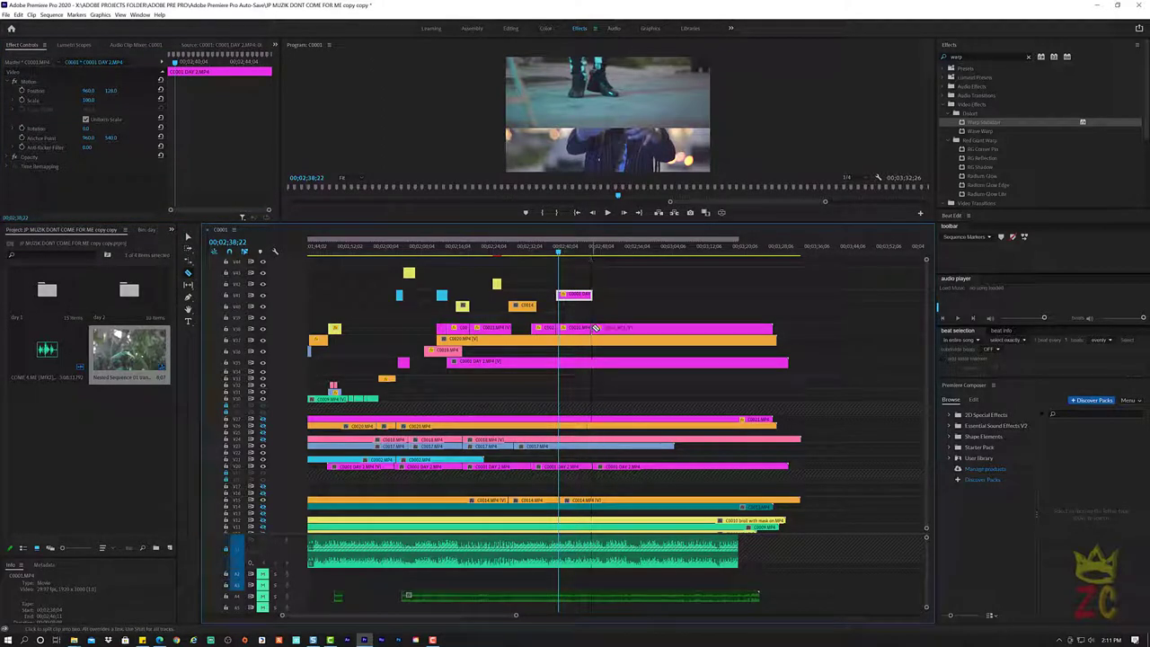
pyautogui.click(584, 328)
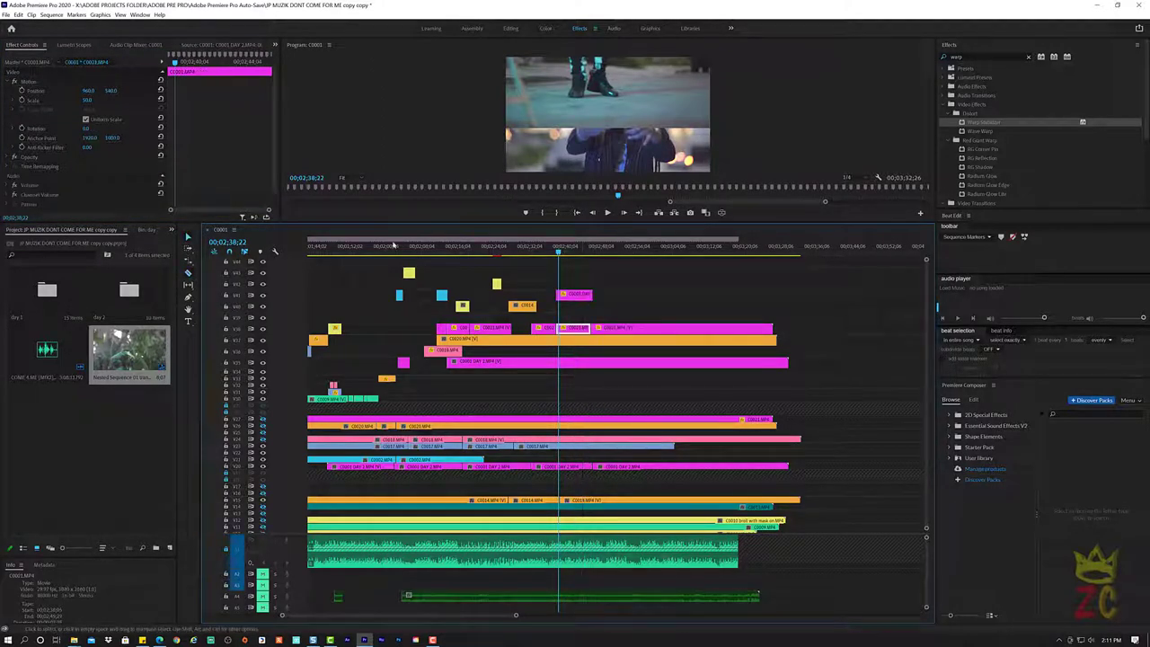
pyautogui.moveTo(90, 94); pyautogui.dragTo(126, 91)
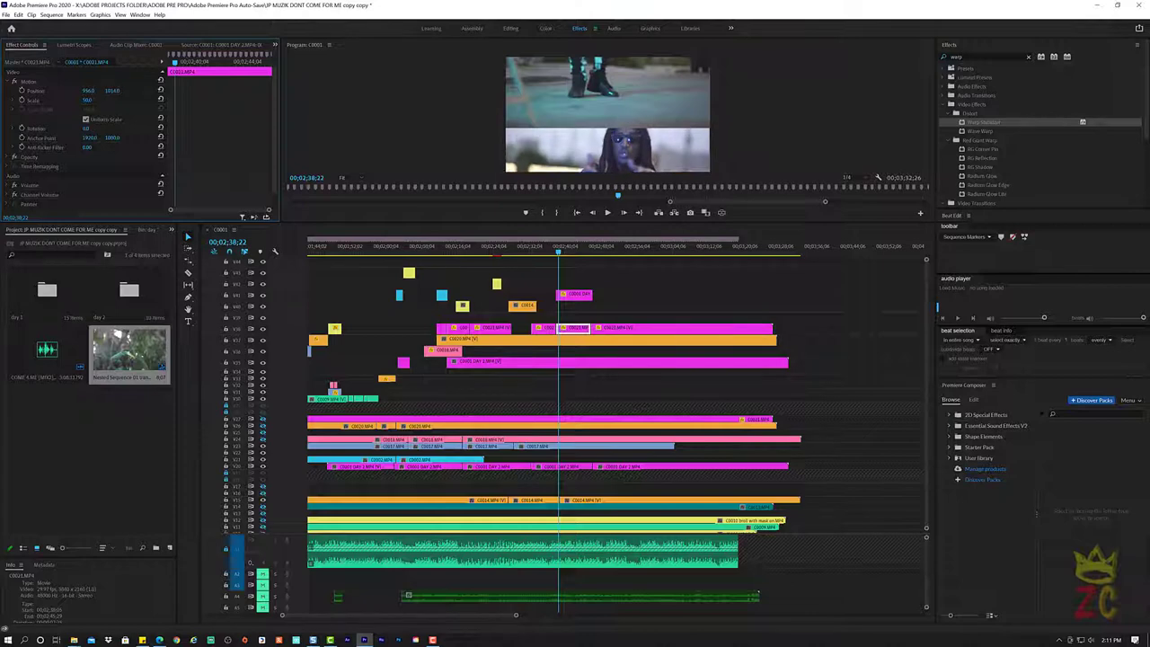
pyautogui.moveTo(567, 254); pyautogui.dragTo(549, 254)
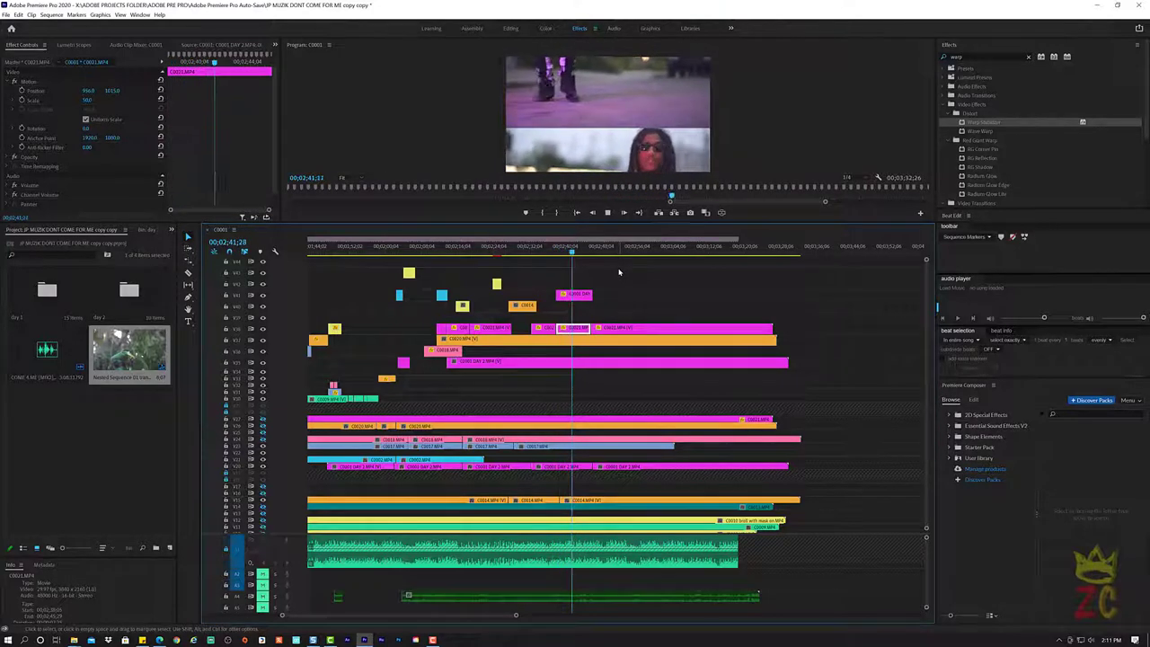
# Trim the pink cutaway's start later and replay from 02;38;07
pyautogui.press('space')
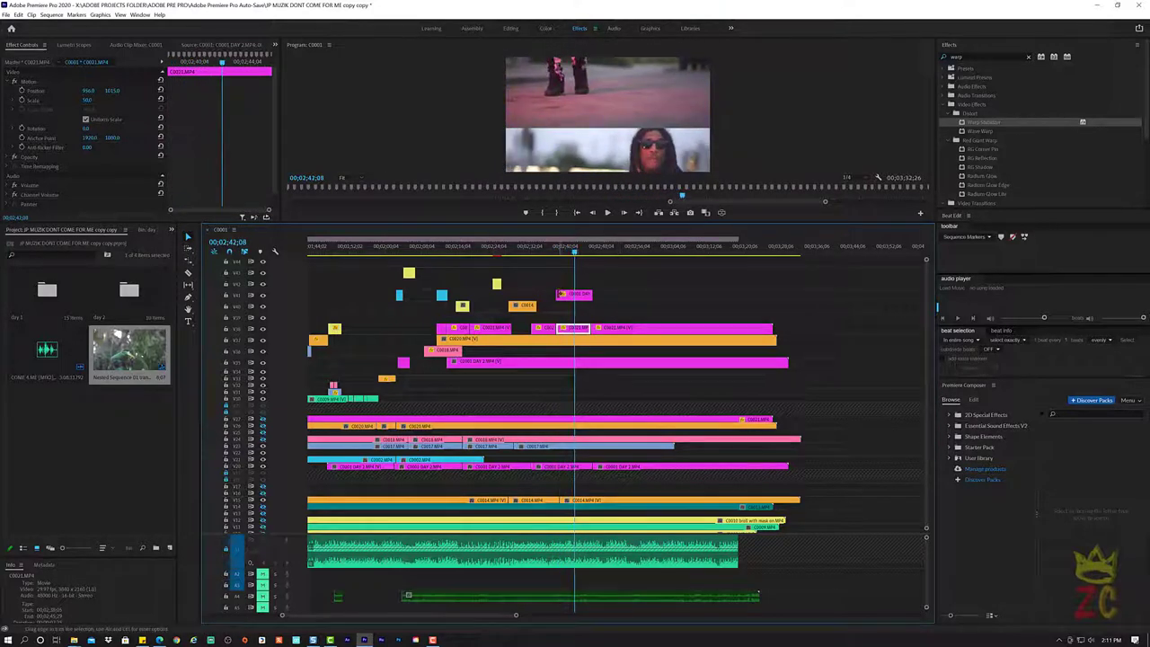
pyautogui.moveTo(562, 294); pyautogui.dragTo(576, 295)
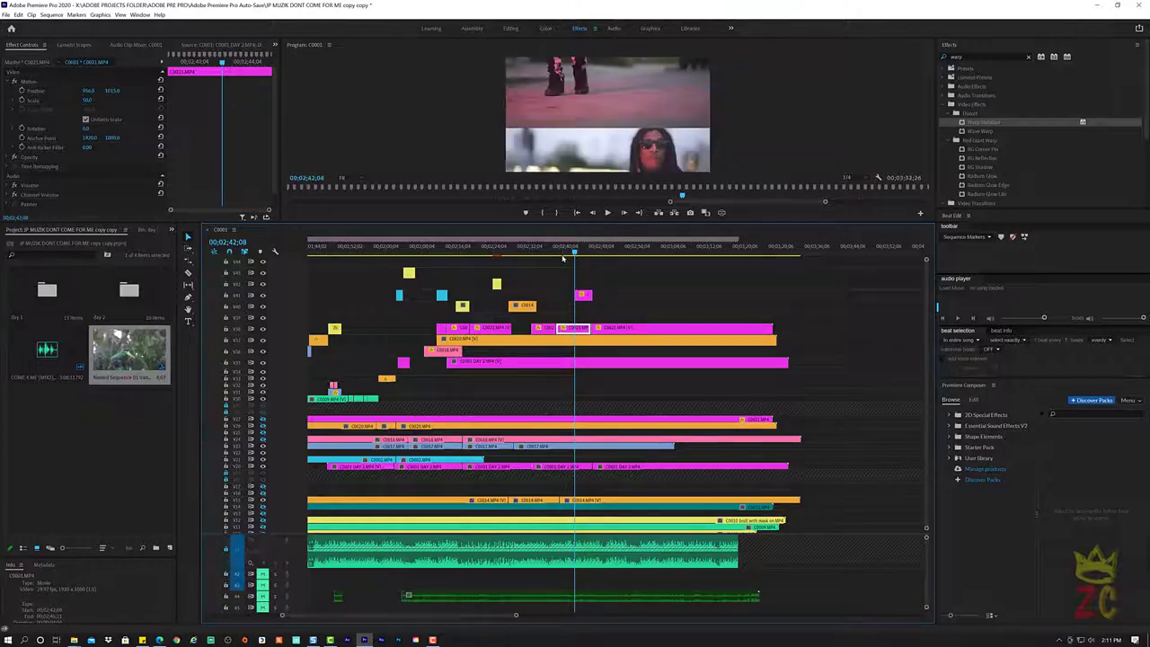
pyautogui.click(557, 254)
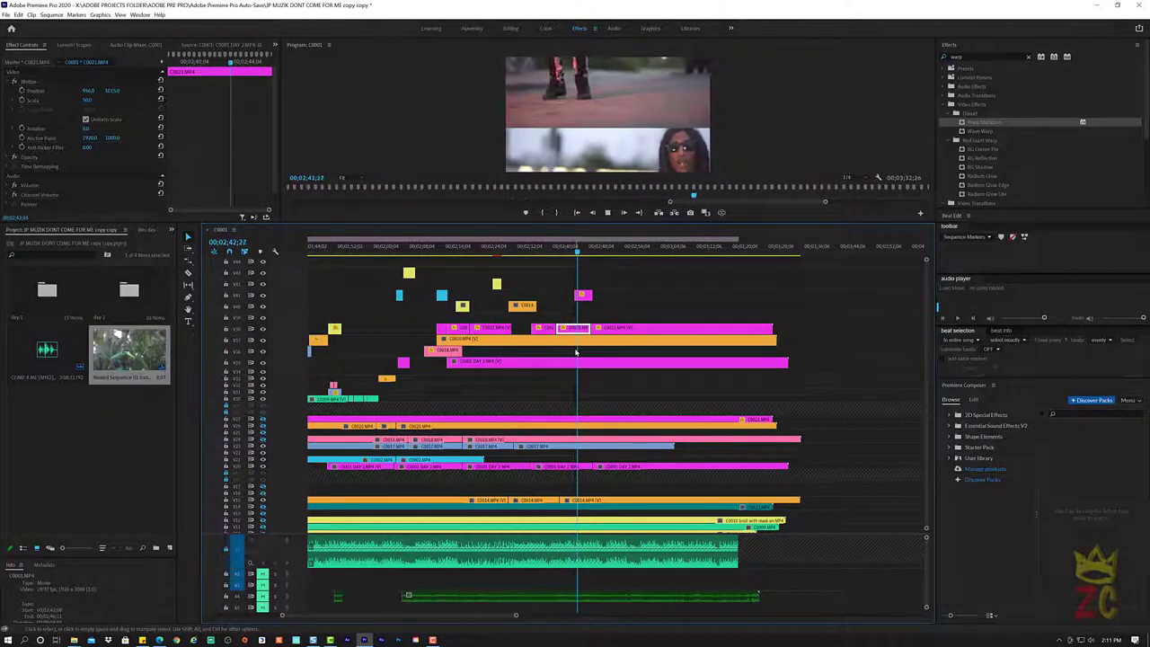
pyautogui.press('space')
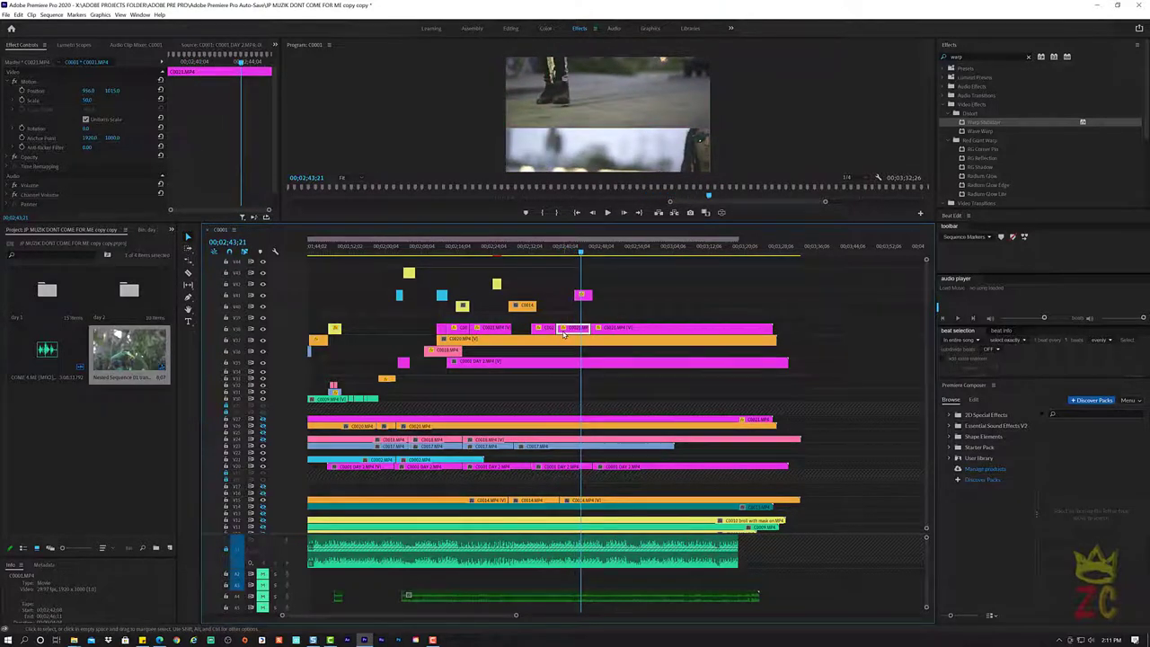
# Razor the clip beneath at the playhead and reset its Position to centre
pyautogui.press('c')
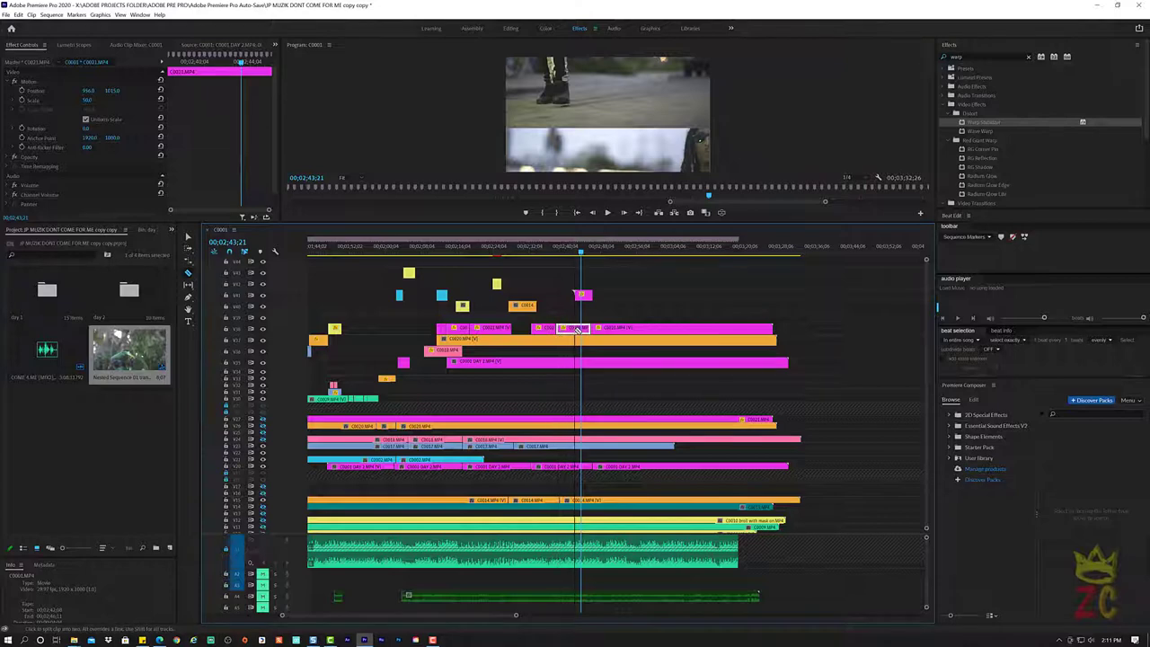
pyautogui.click(575, 329)
pyautogui.press('v')
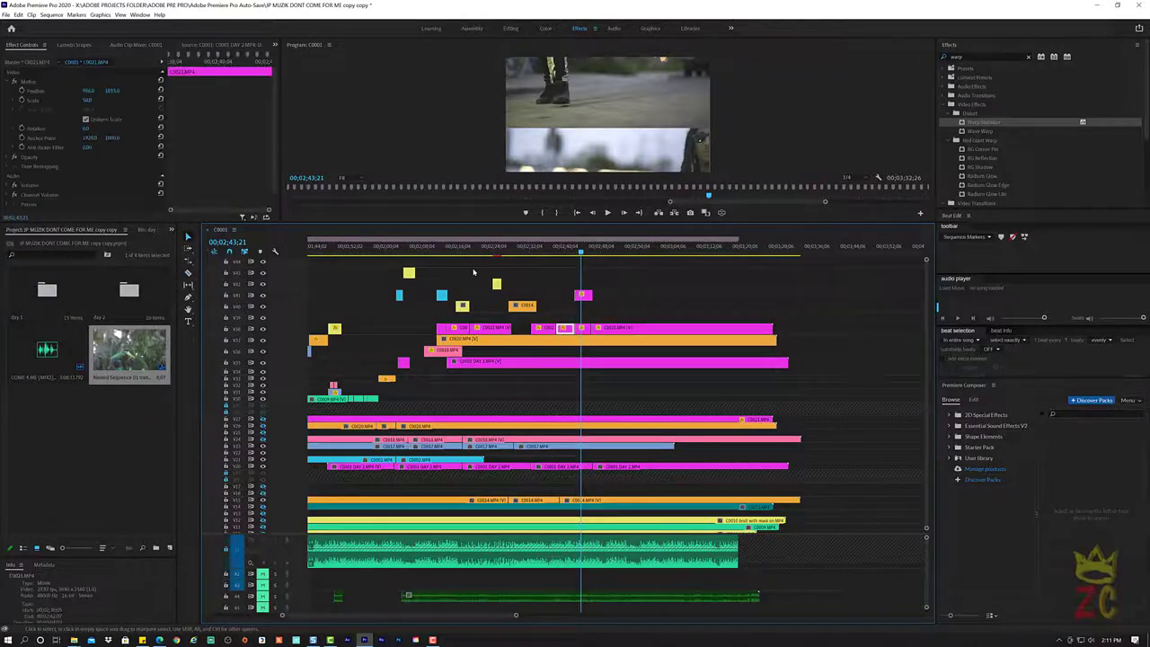
pyautogui.click(161, 91)
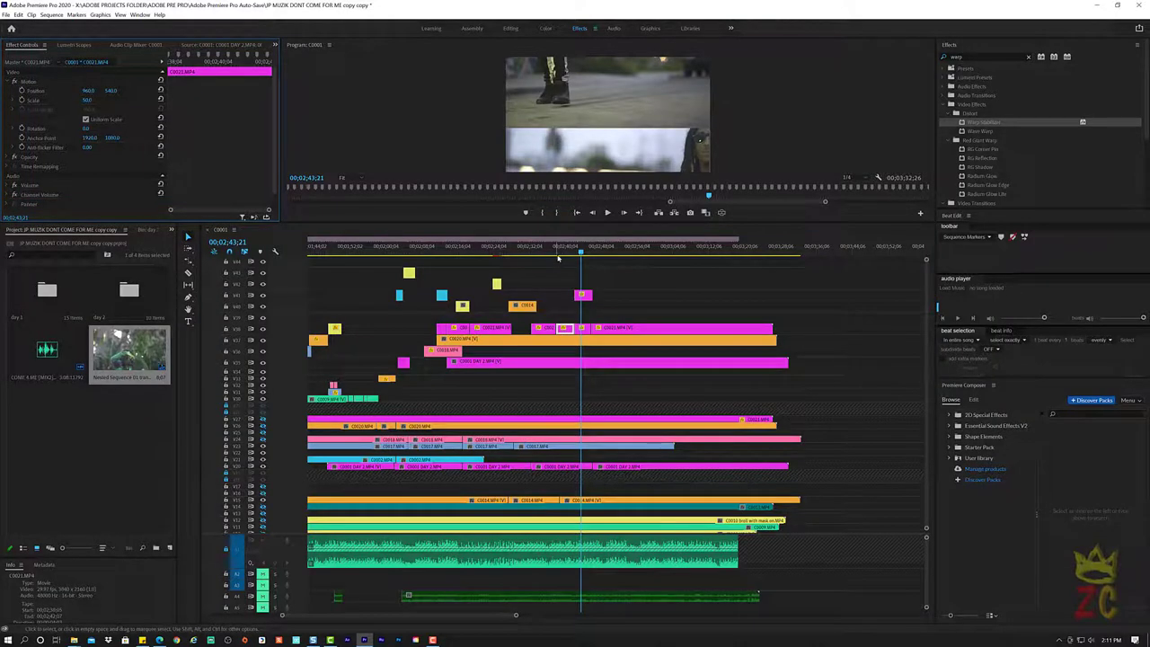
# Replay from 02;38;07 and slip the footage inside the small pink cutaway
pyautogui.click(557, 254)
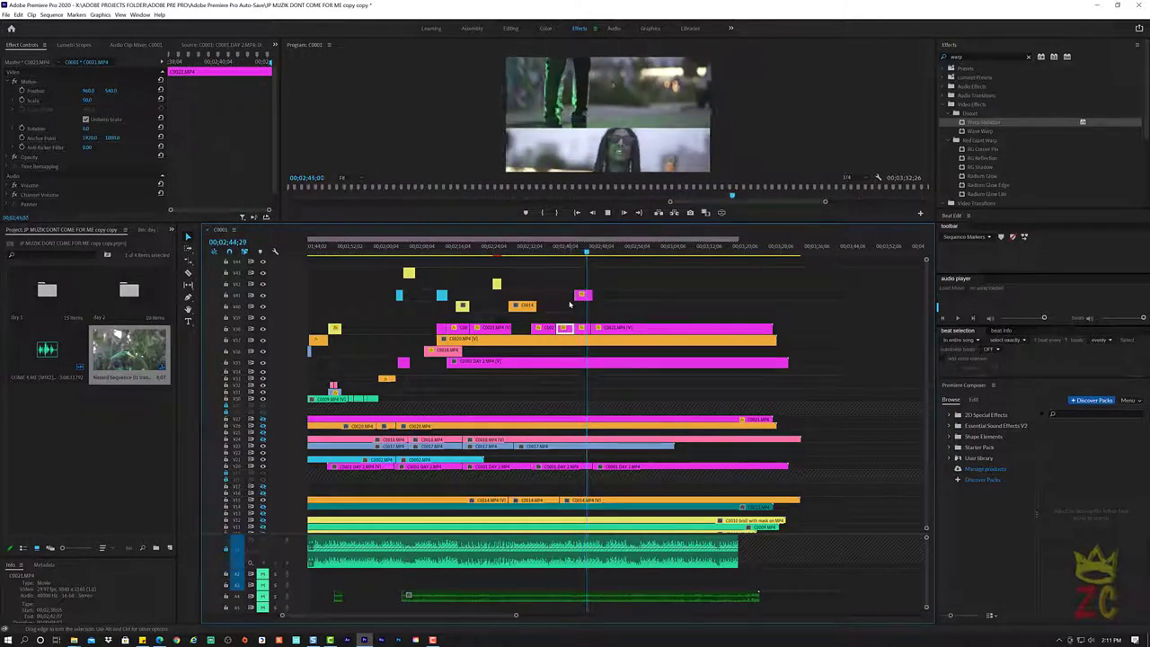
pyautogui.press('space')
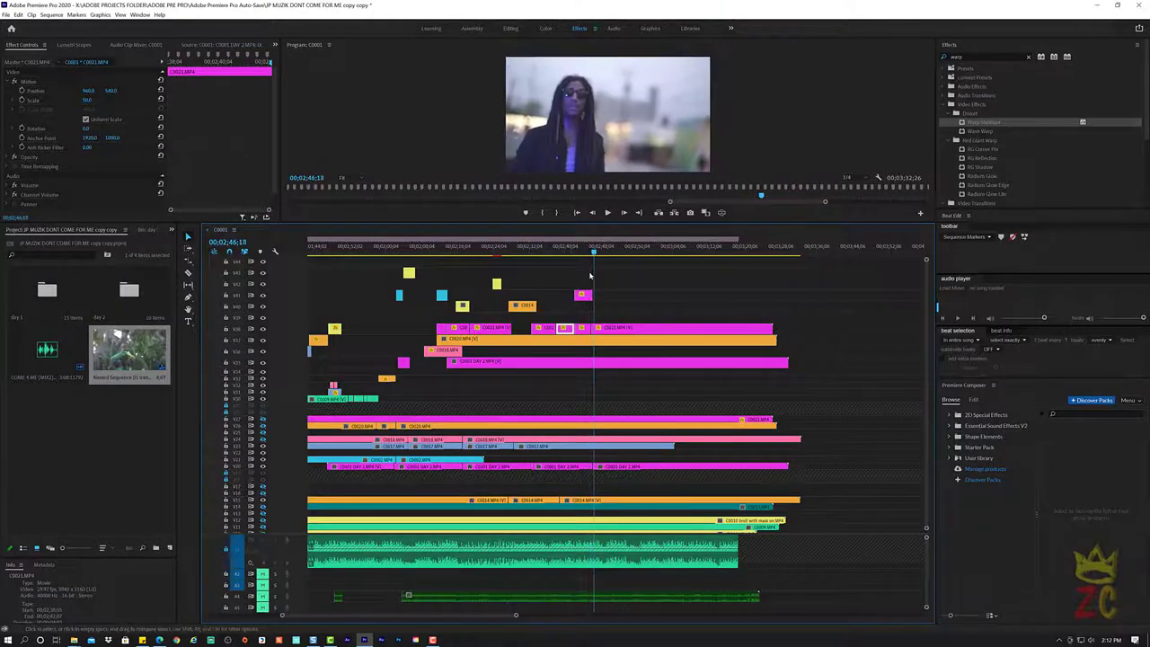
pyautogui.click(582, 296)
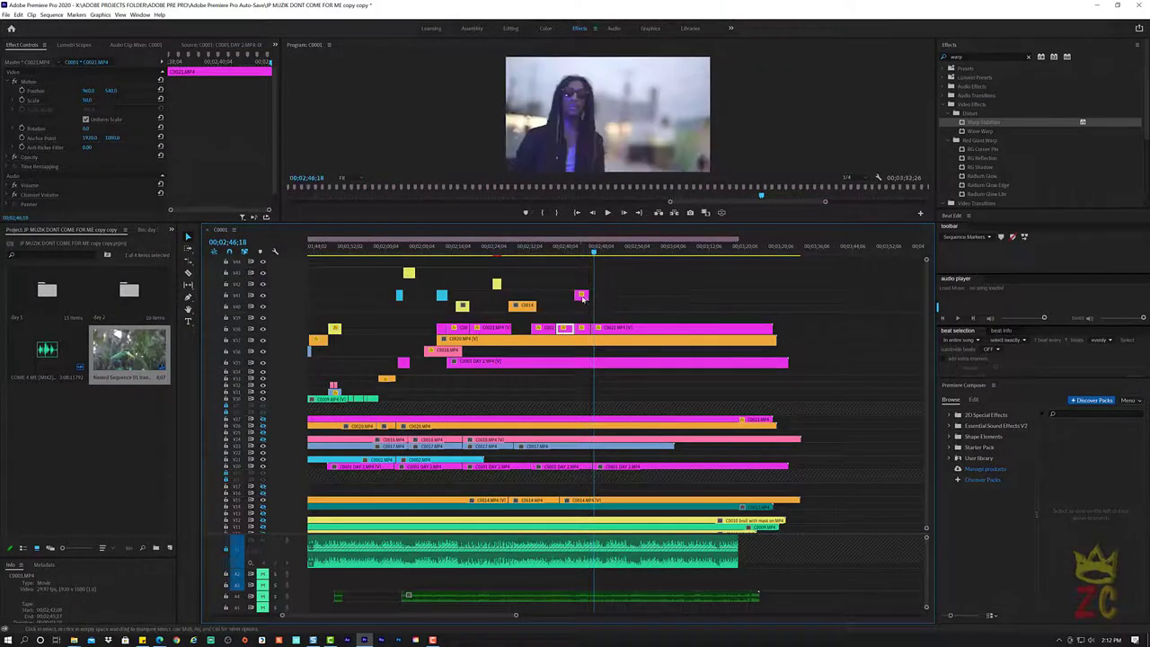
pyautogui.press('y')
pyautogui.moveTo(581, 296); pyautogui.dragTo(589, 295)
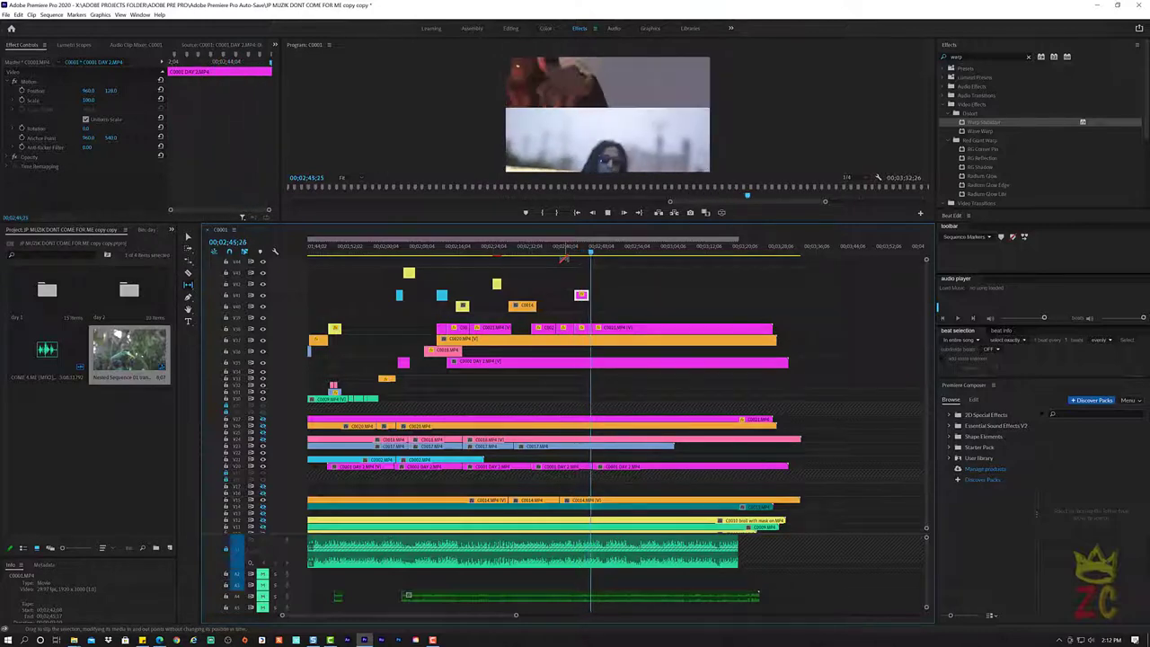
# Replay the split-screen section and zoom the timeline in around the playhead
pyautogui.press('space')
pyautogui.click(578, 251)
pyautogui.press('space')
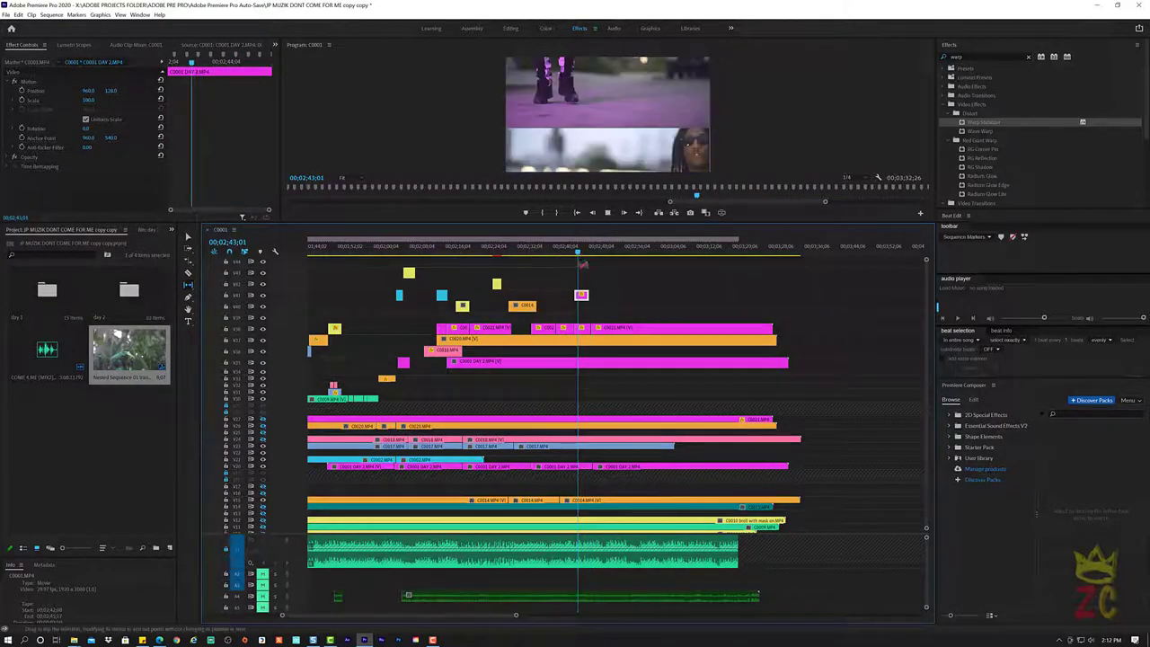
pyautogui.press('=')
pyautogui.press('=')
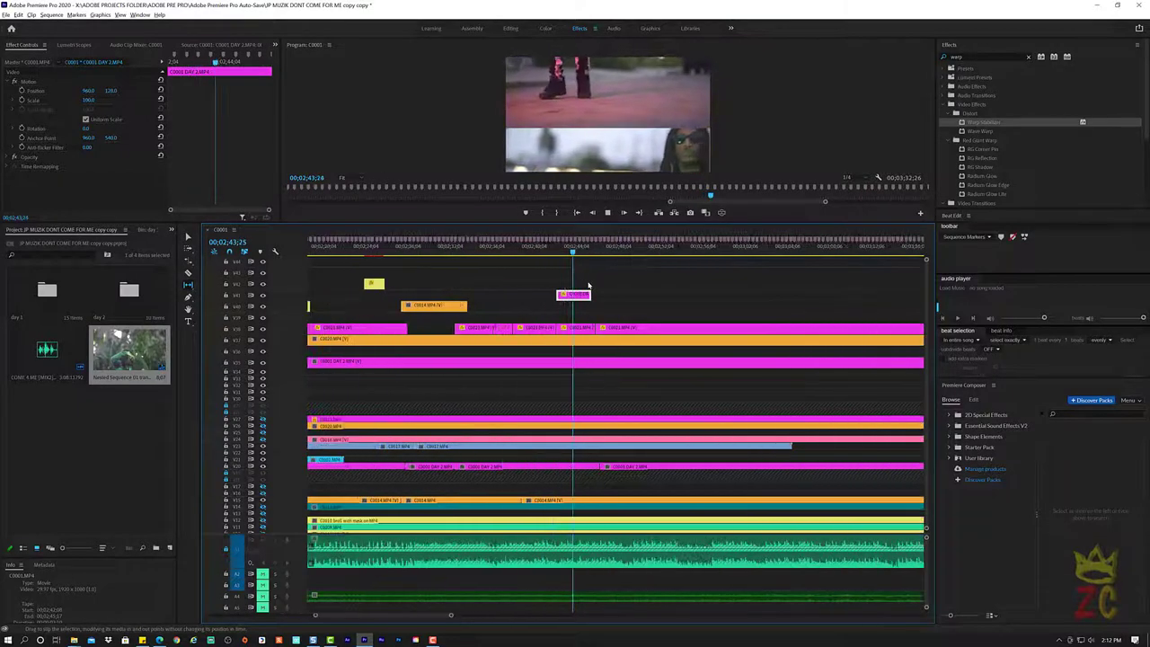
pyautogui.press('=')
pyautogui.press('space')
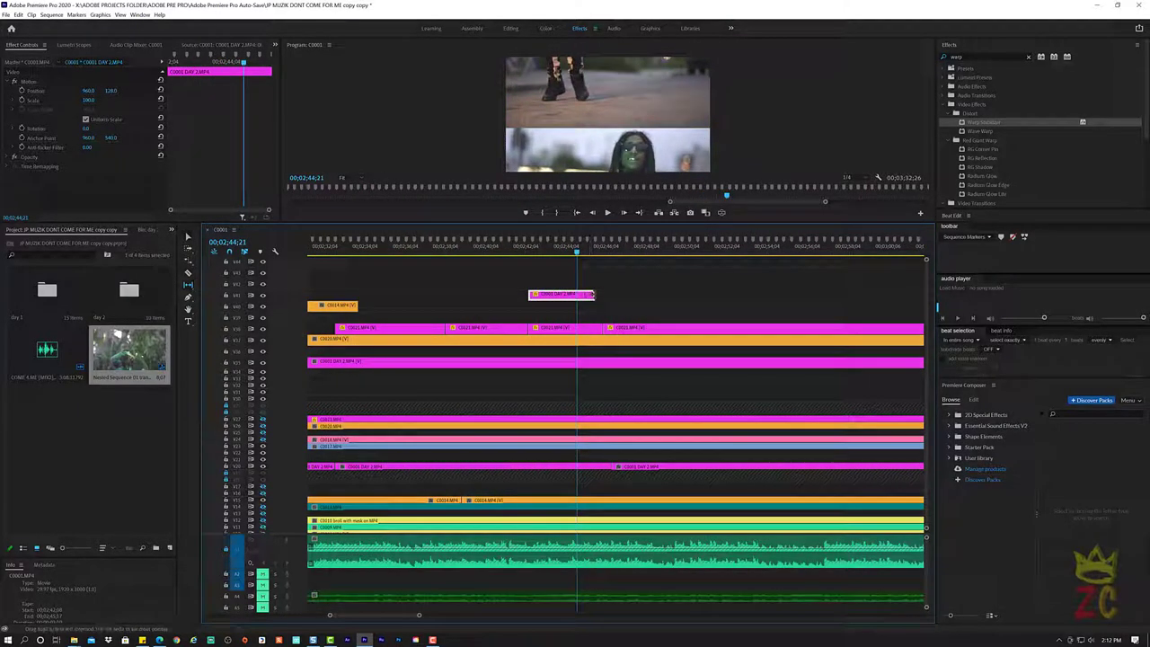
# Lengthen the end of the small C0001 DAY 2.MP4 cutaway and replay to review it
pyautogui.moveTo(593, 294); pyautogui.dragTo(602, 295)
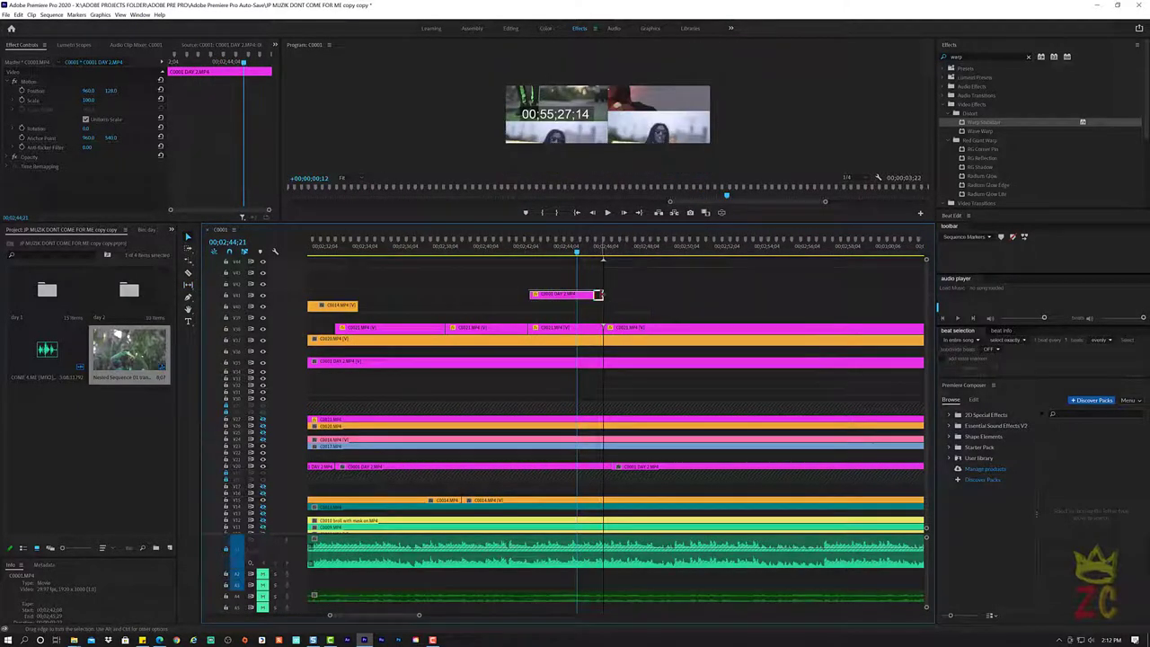
pyautogui.click(515, 253)
pyautogui.press('space')
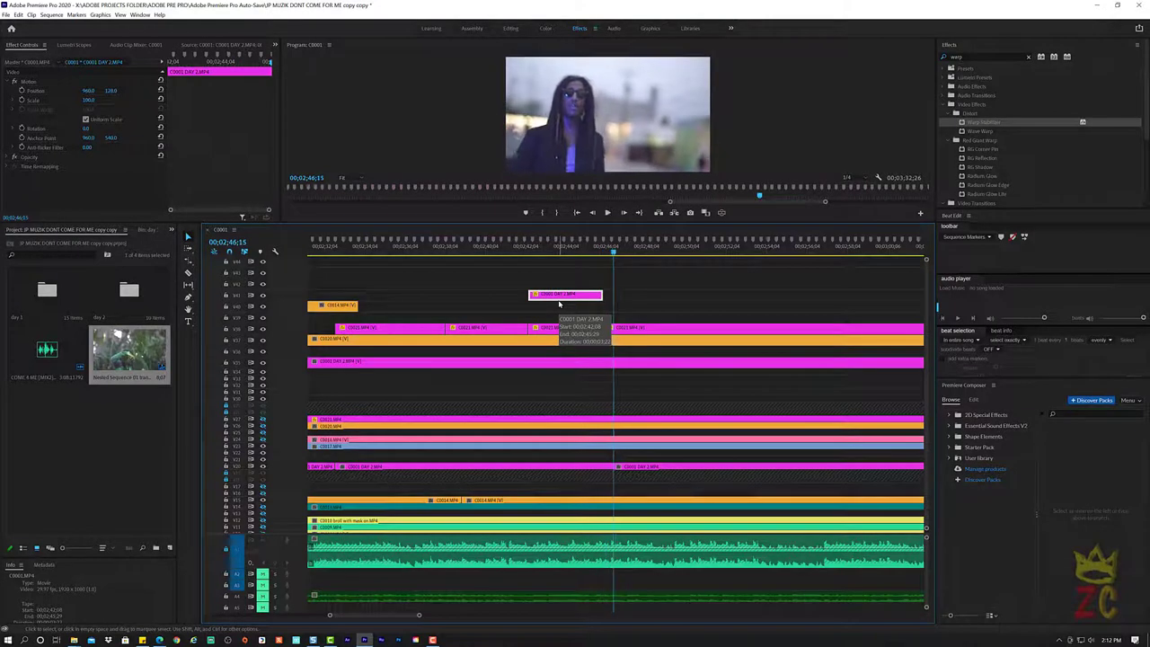
pyautogui.moveTo(575, 249); pyautogui.dragTo(475, 249)
pyautogui.press('space')
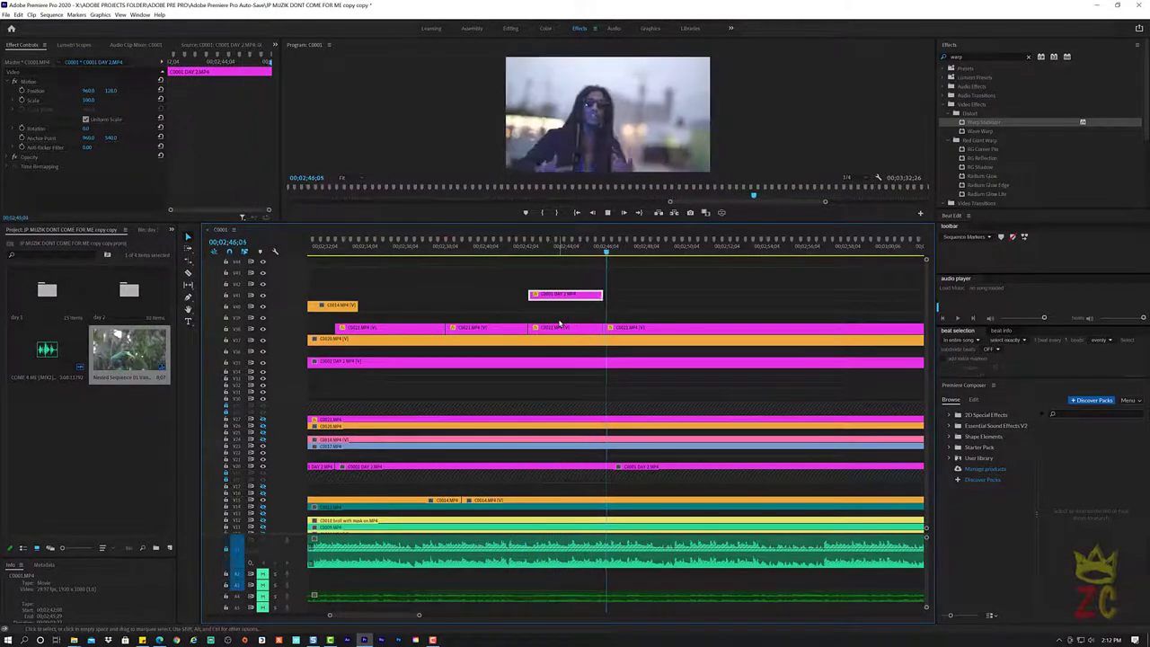
pyautogui.press('space')
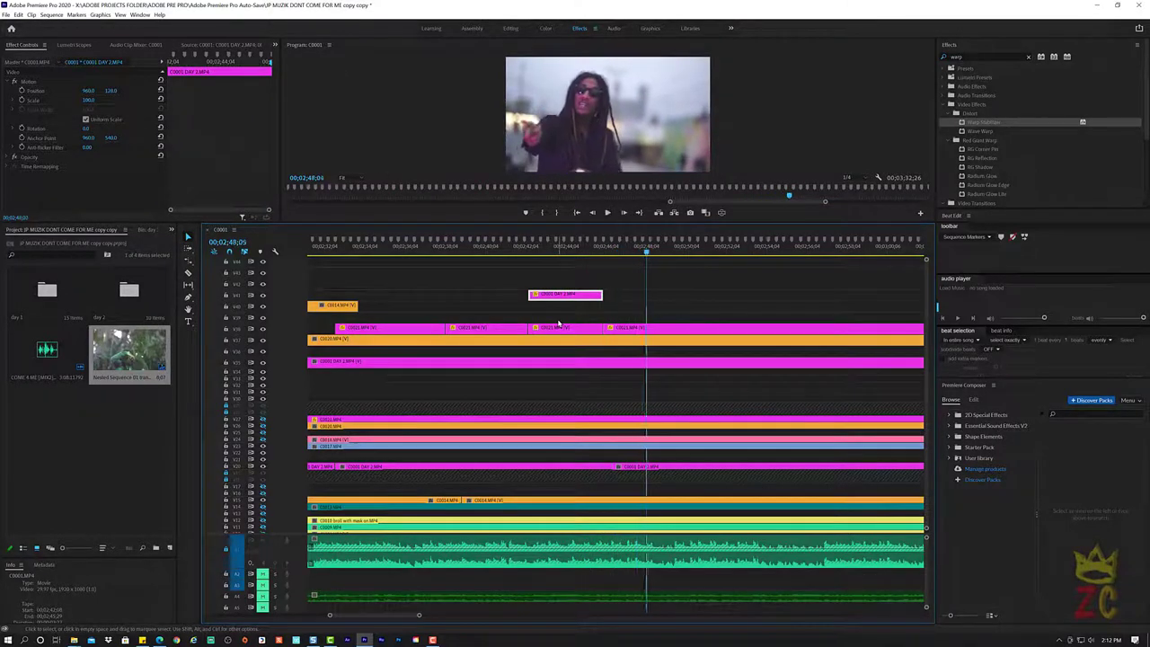
pyautogui.moveTo(647, 249); pyautogui.dragTo(605, 259)
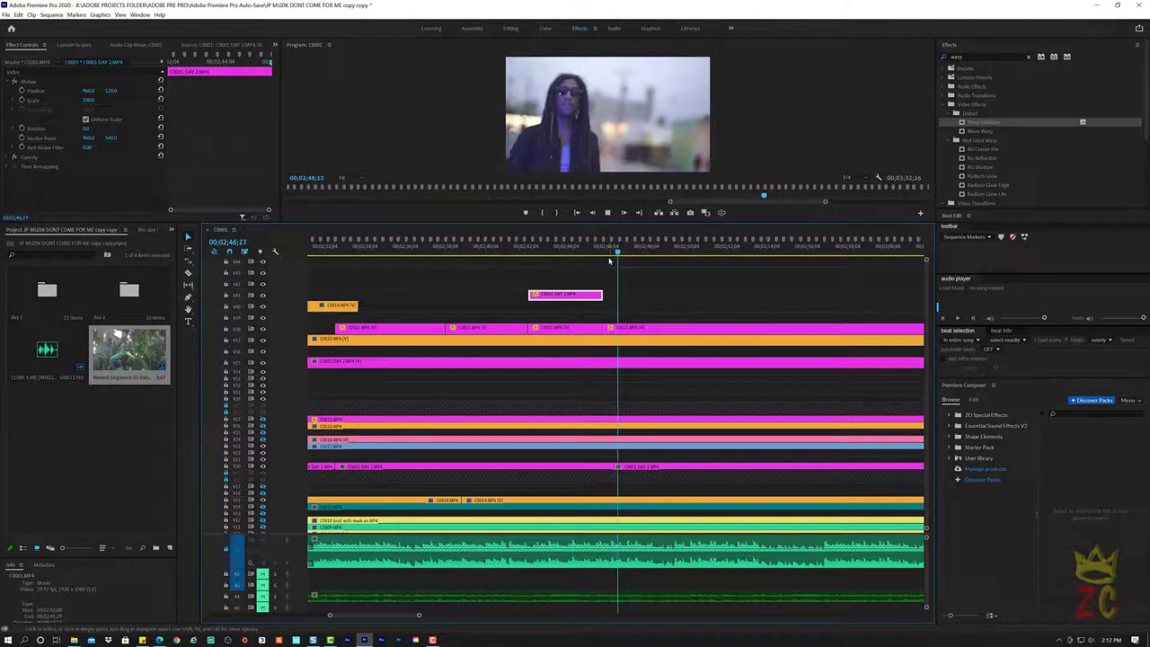
pyautogui.press('space')
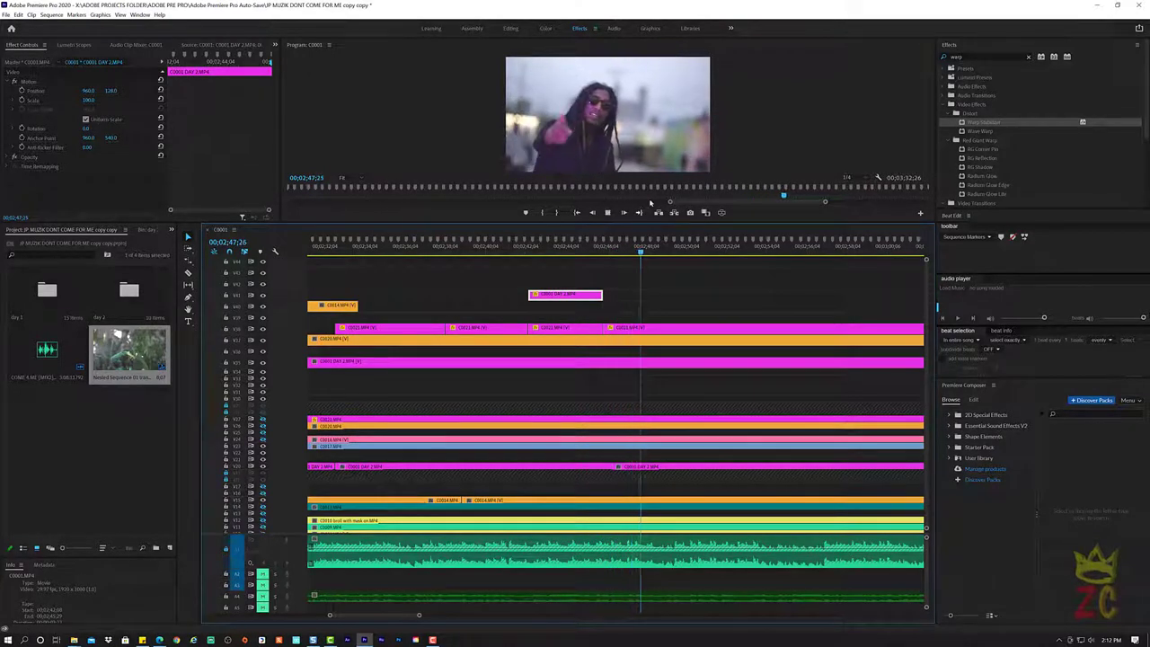
pyautogui.press('space')
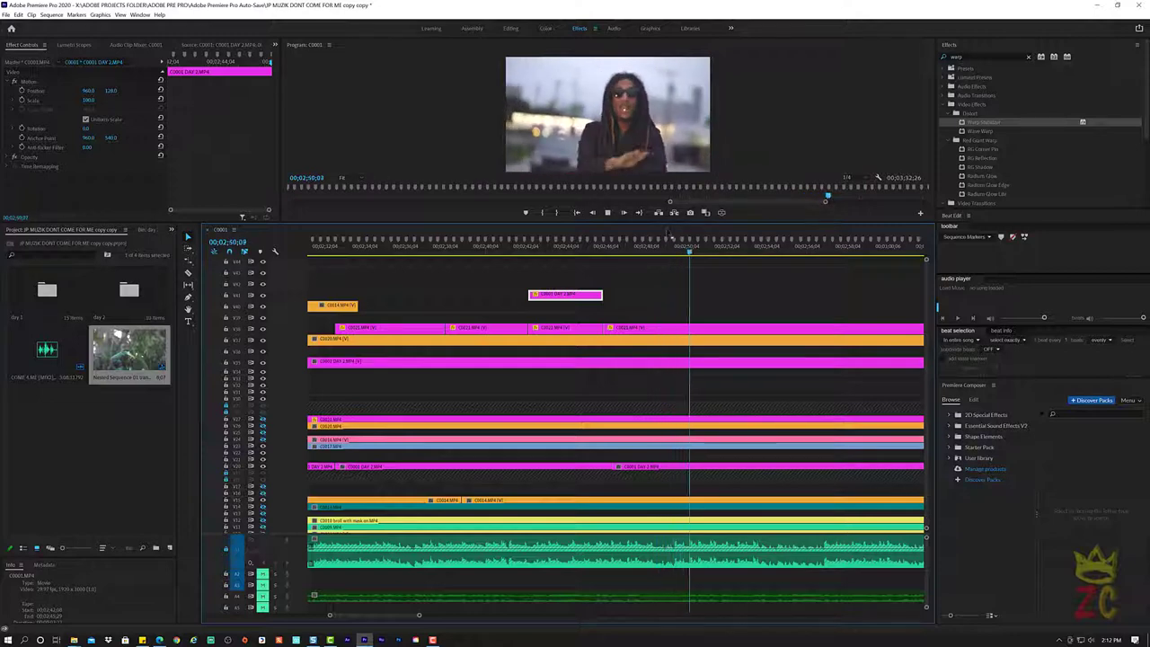
pyautogui.press('space')
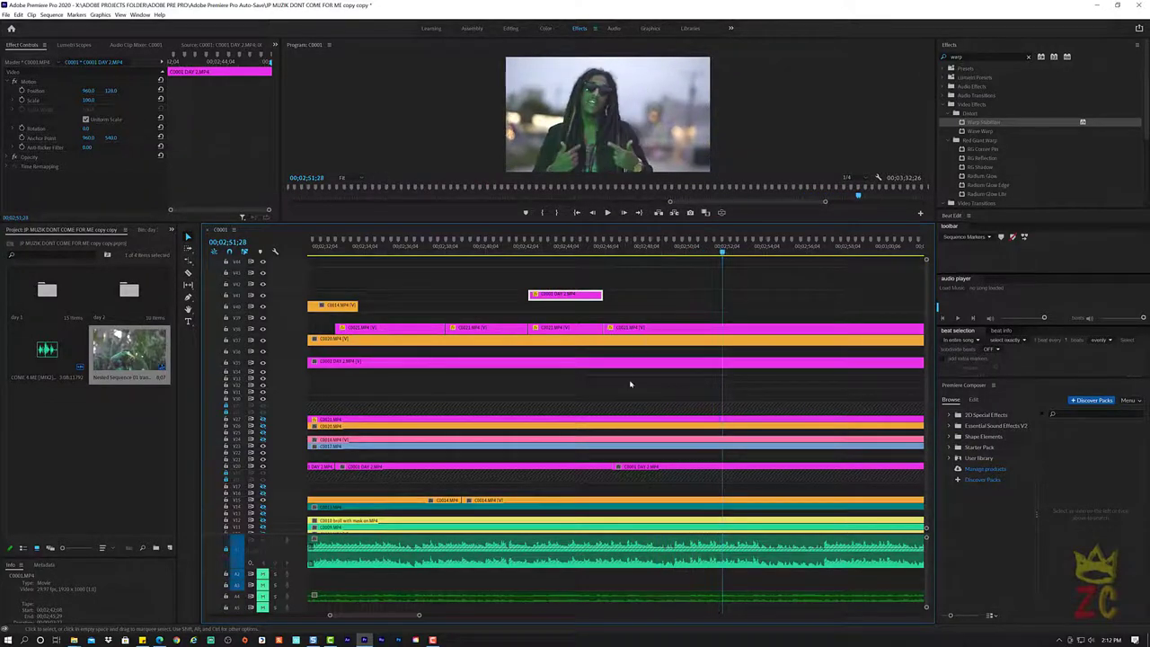
pyautogui.scroll(-2, 629, 387)
# Replay the section around 2:48 from the time ruler, then stop playback
pyautogui.scroll(-2, 629, 387)
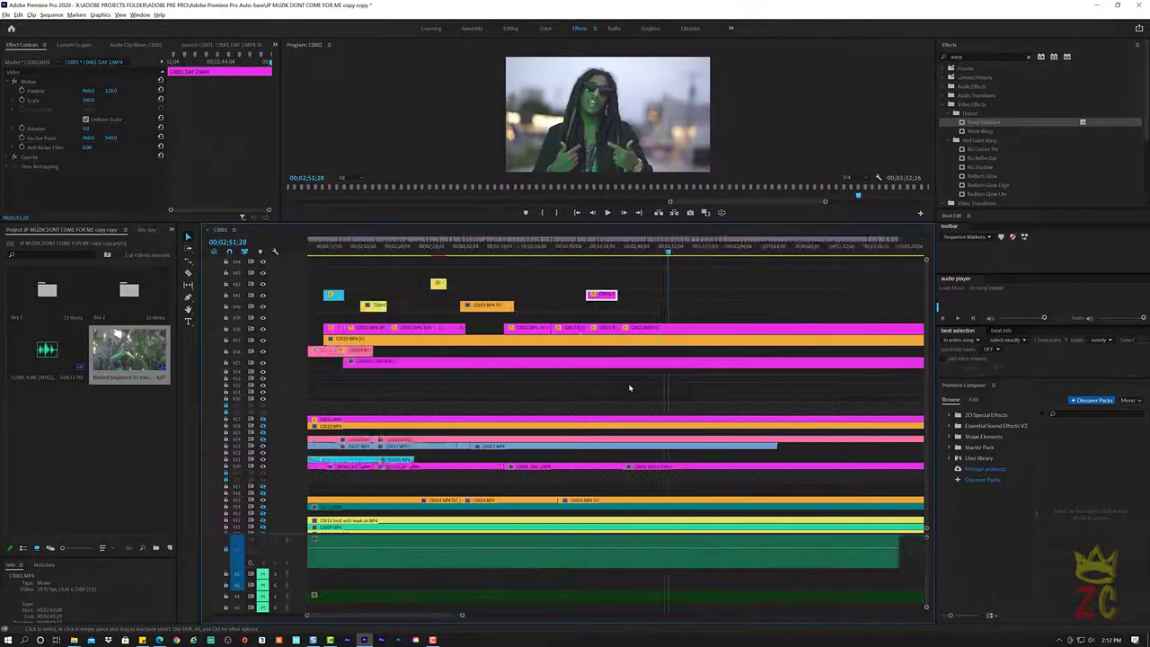
pyautogui.scroll(-2, 629, 388)
pyautogui.click(549, 253)
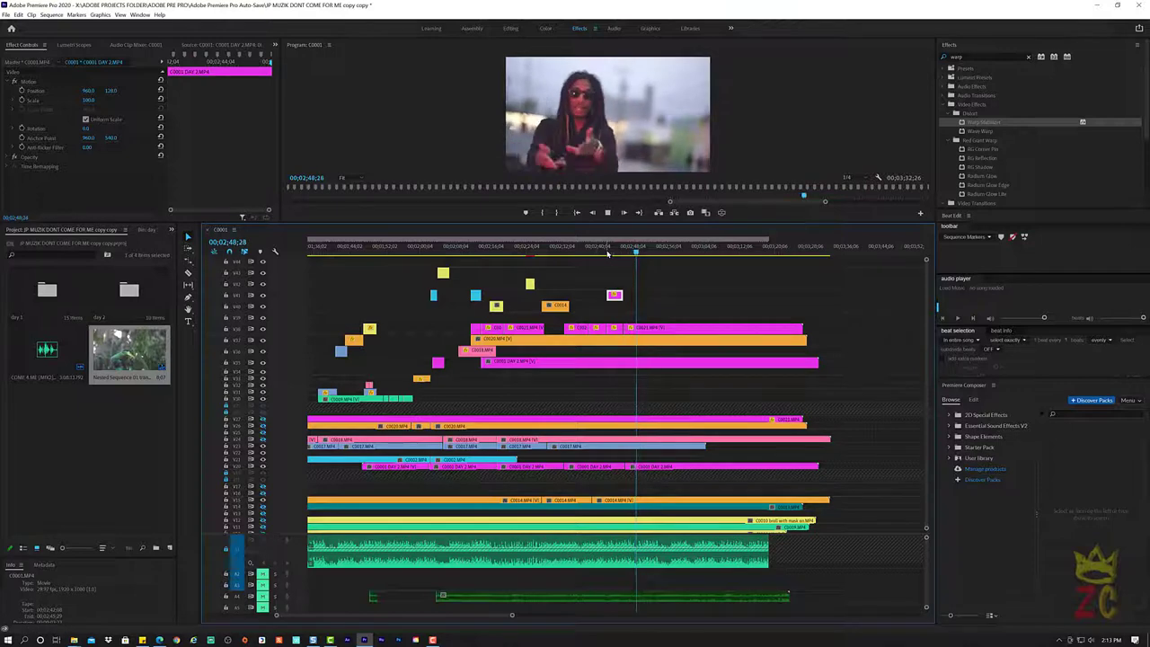
pyautogui.press('space')
pyautogui.scroll(-5, 608, 254)
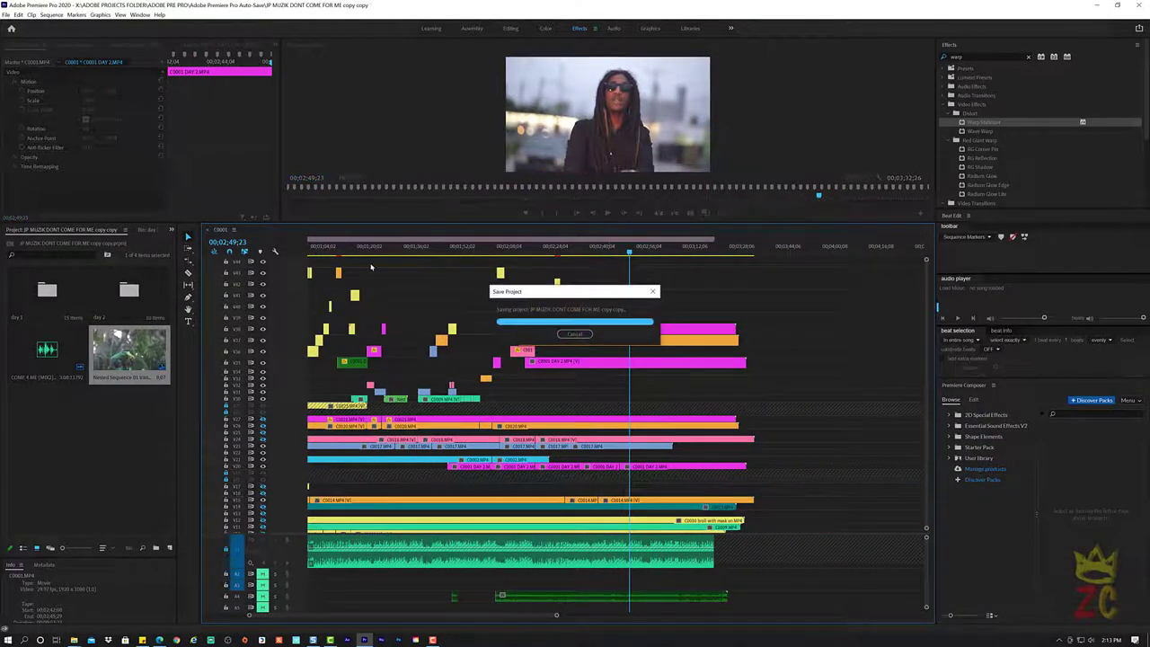
pyautogui.moveTo(353, 248); pyautogui.dragTo(250, 261)
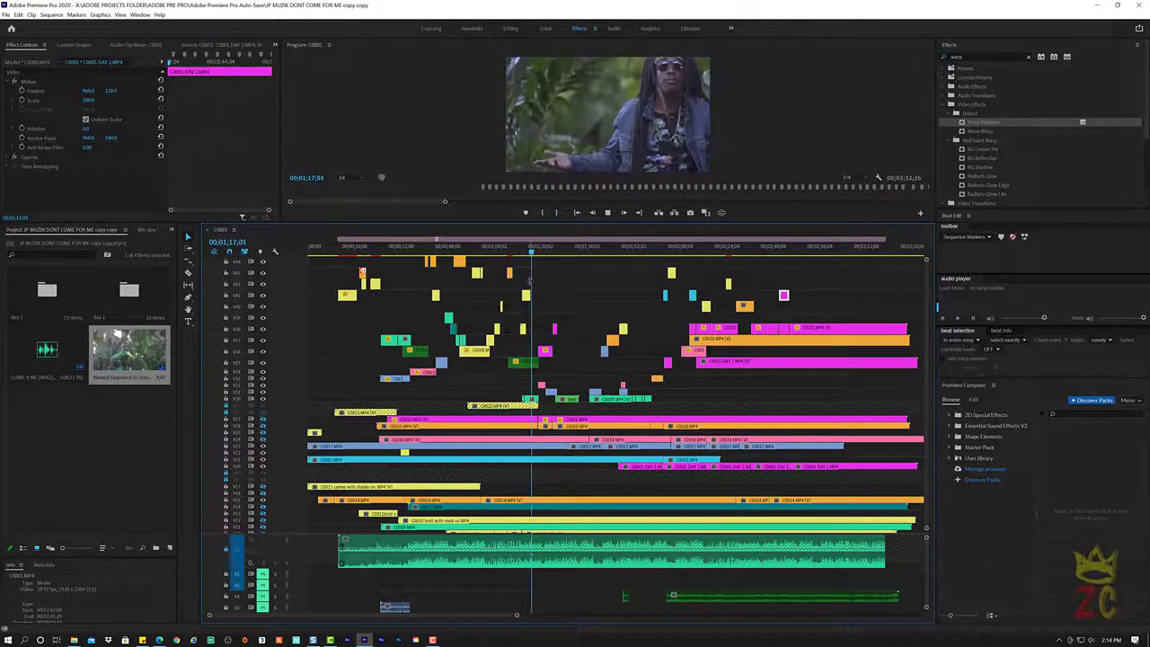
# Review around 1:07 and select the orange C0014.MP4 cutaway to show its motion settings
pyautogui.scroll(1, 529, 280)
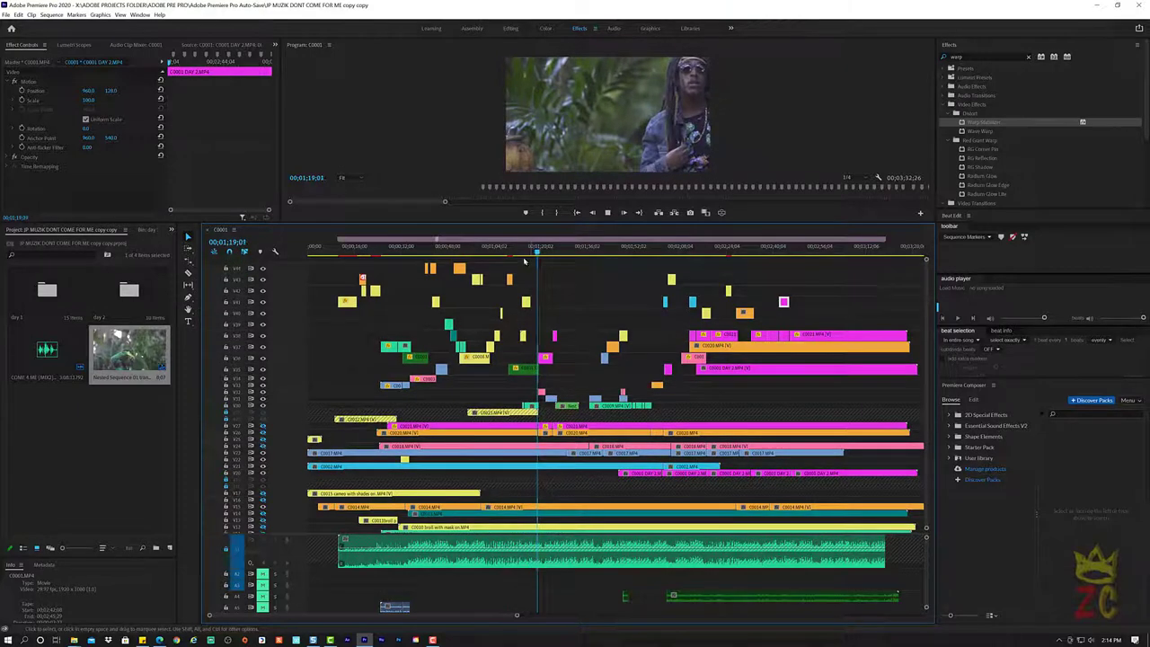
pyautogui.click(504, 250)
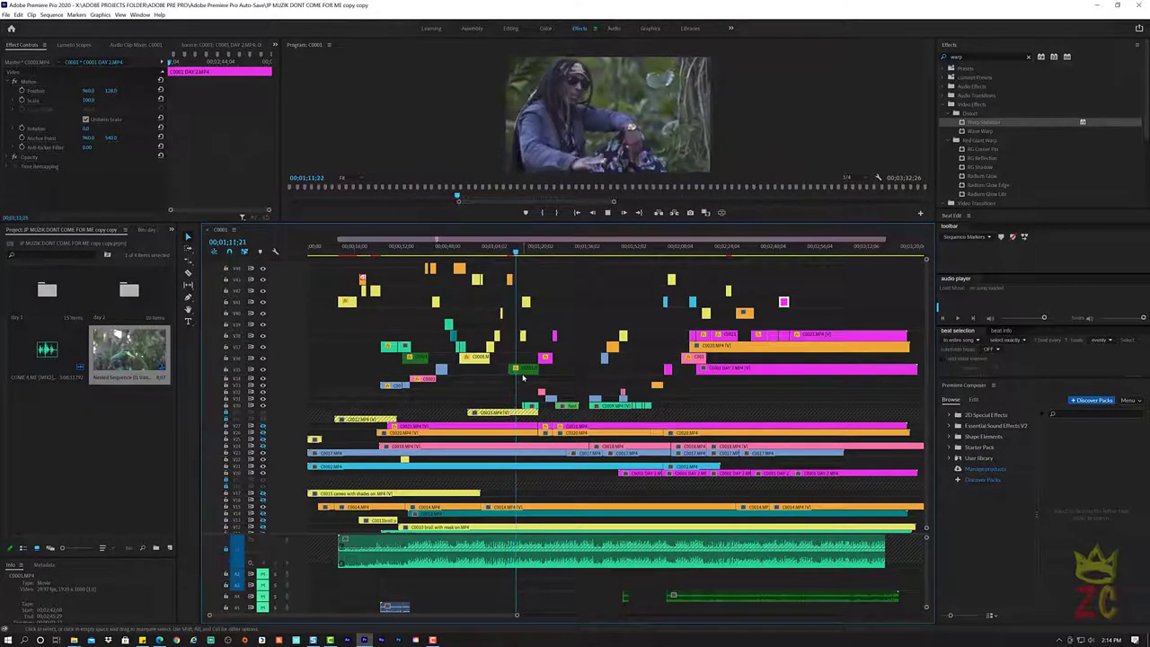
pyautogui.press('space')
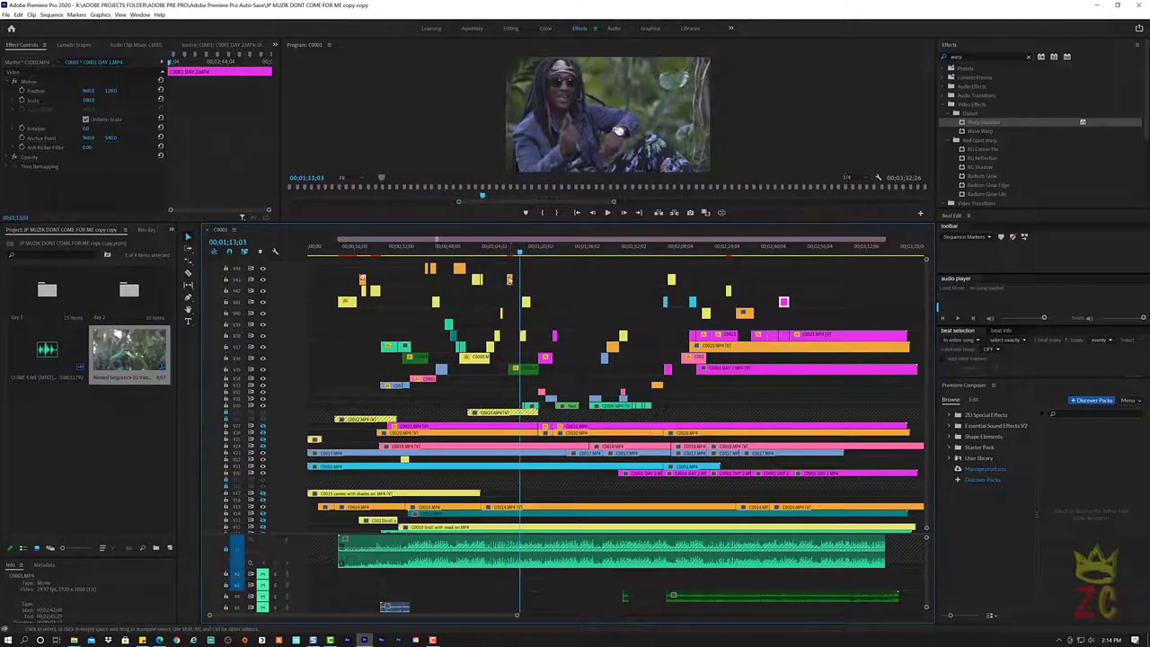
pyautogui.click(509, 280)
pyautogui.click(502, 253)
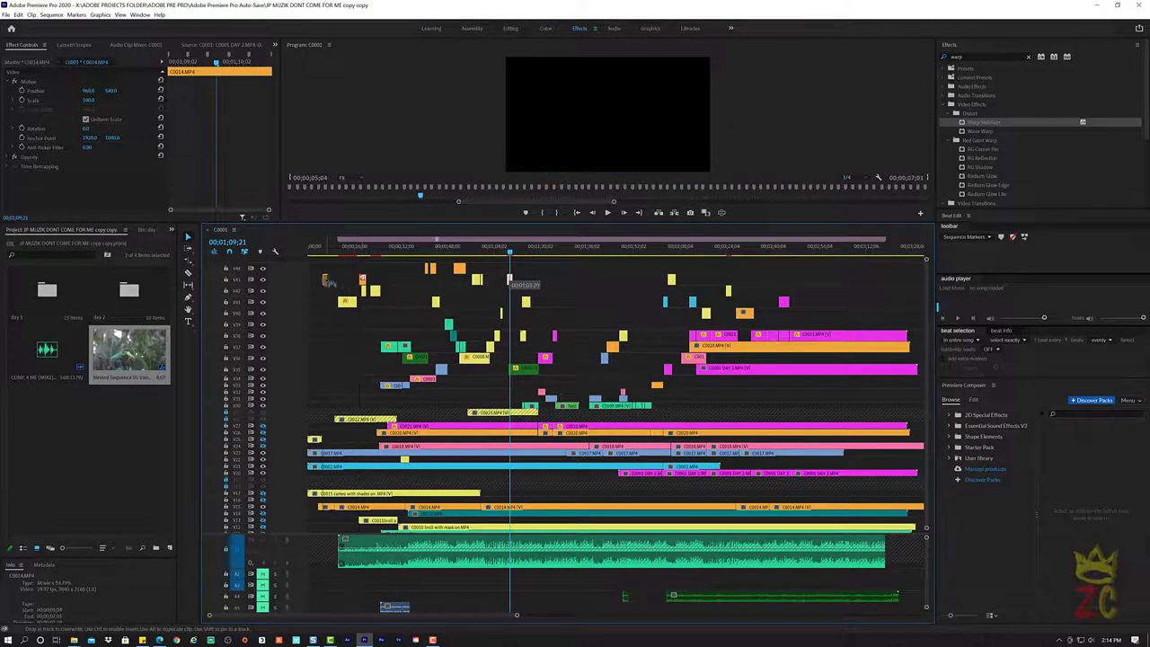
# Play the sequence from the beginning and stop on the hydrant cutaway near 00;00;11
pyautogui.press('Home')
pyautogui.press('space')
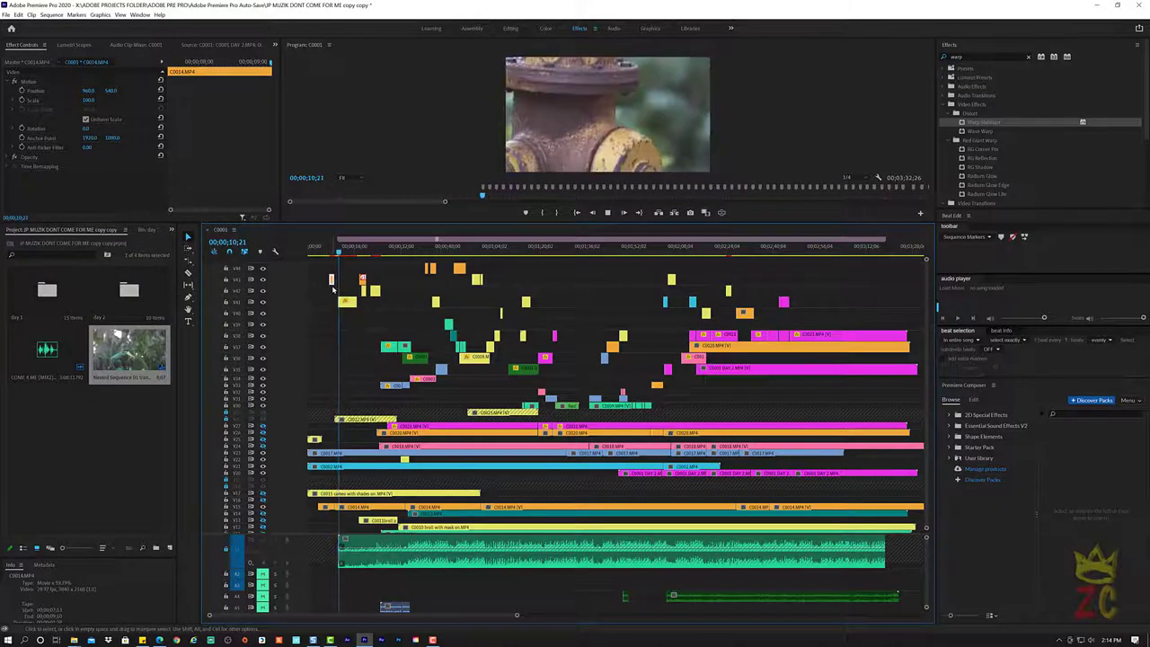
pyautogui.press('space')
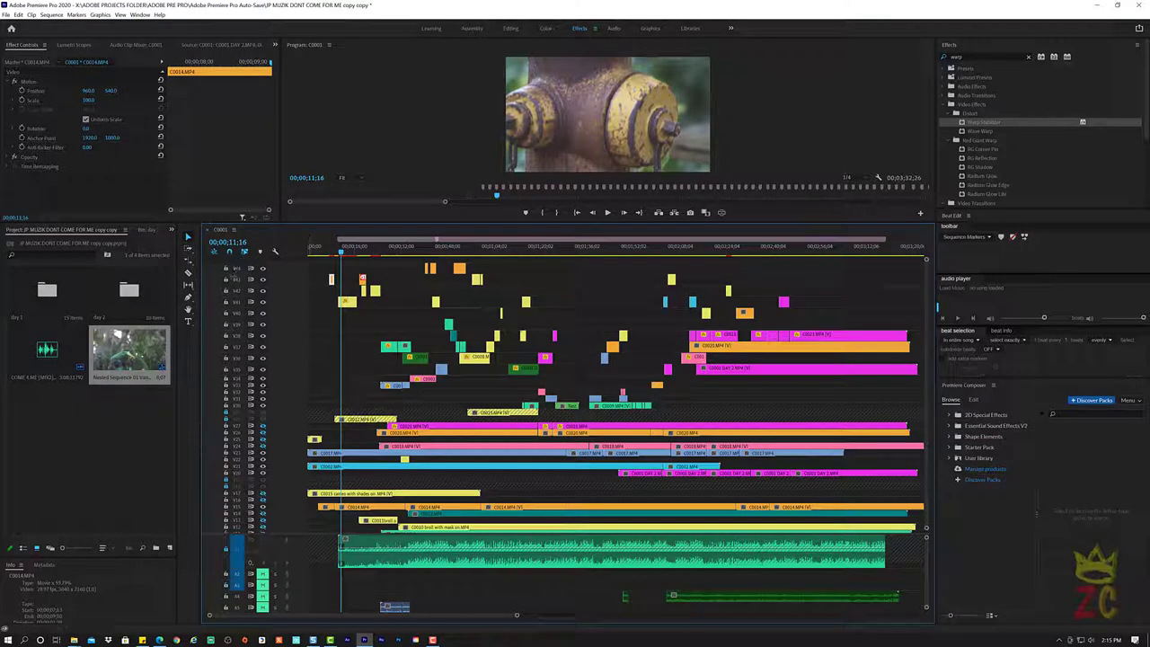
# Replay the opening from about 7 seconds to check the cutaways around 10 seconds
pyautogui.scroll(2, 341, 301)
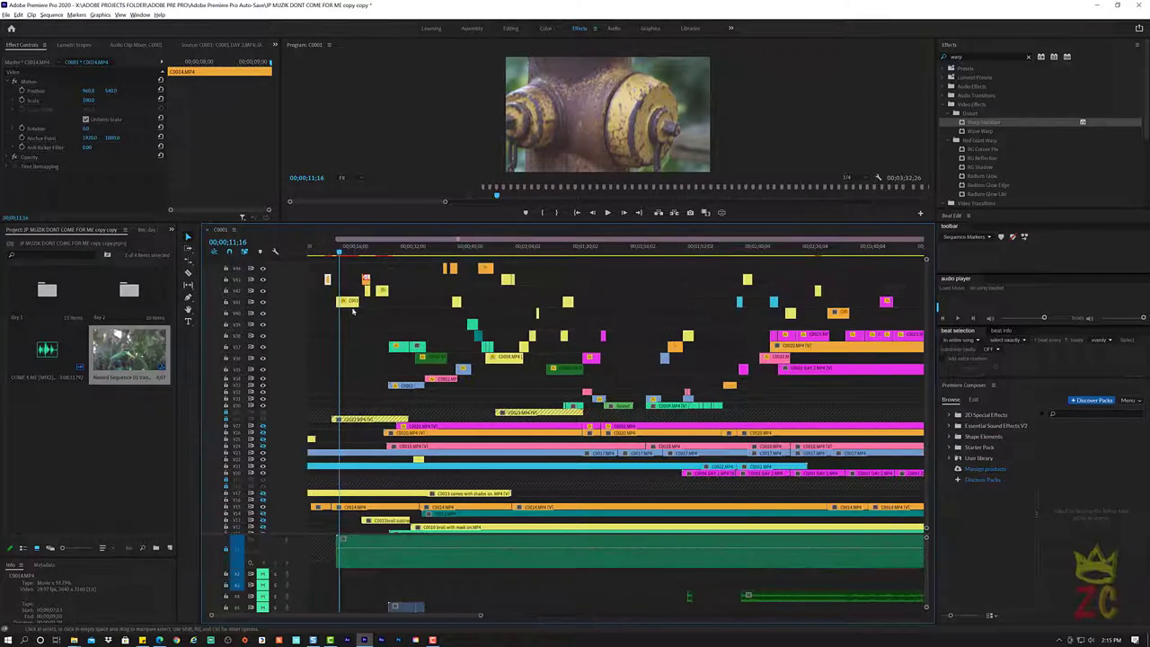
pyautogui.scroll(1, 331, 287)
pyautogui.click(316, 249)
pyautogui.press('space')
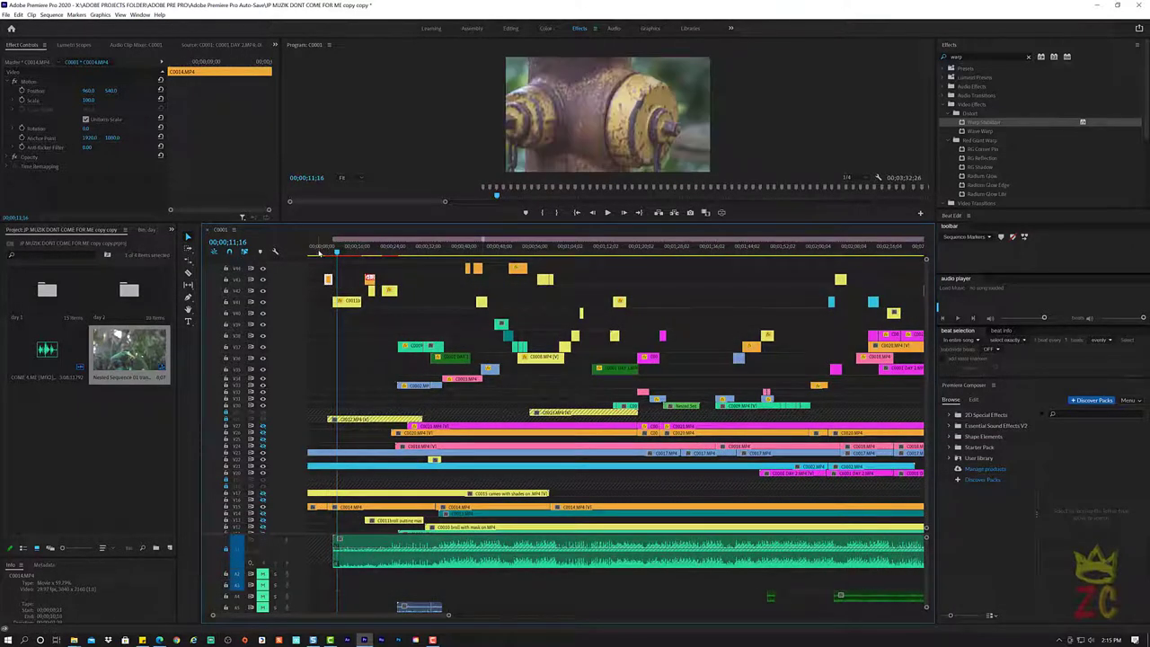
pyautogui.scroll(1, 317, 252)
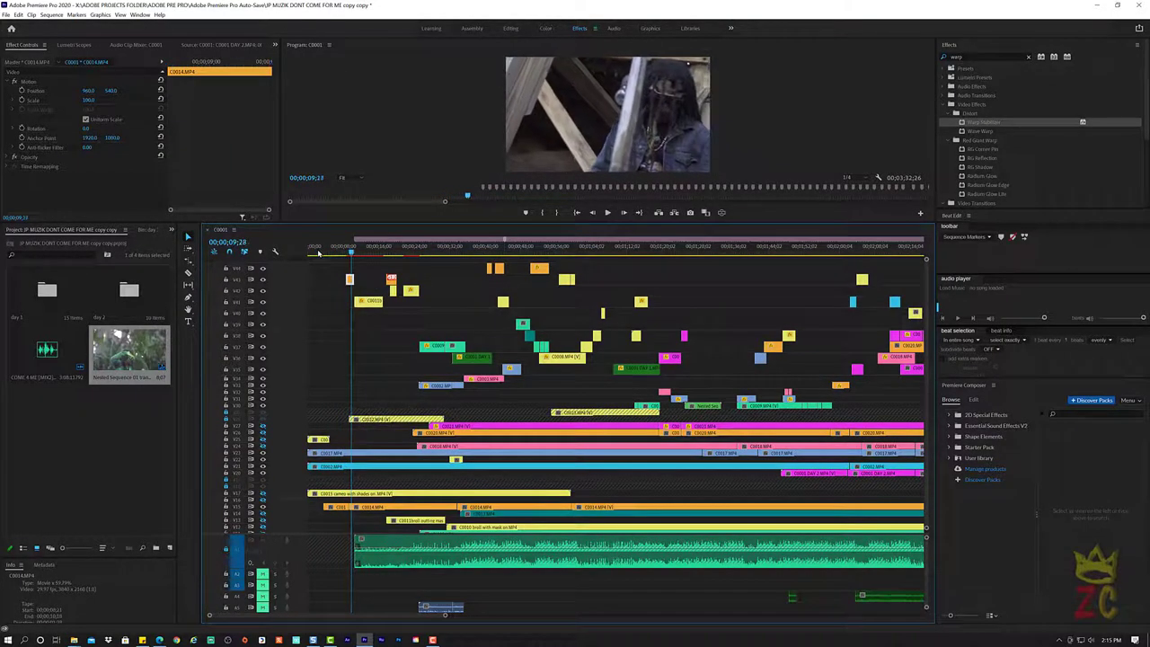
pyautogui.press('space')
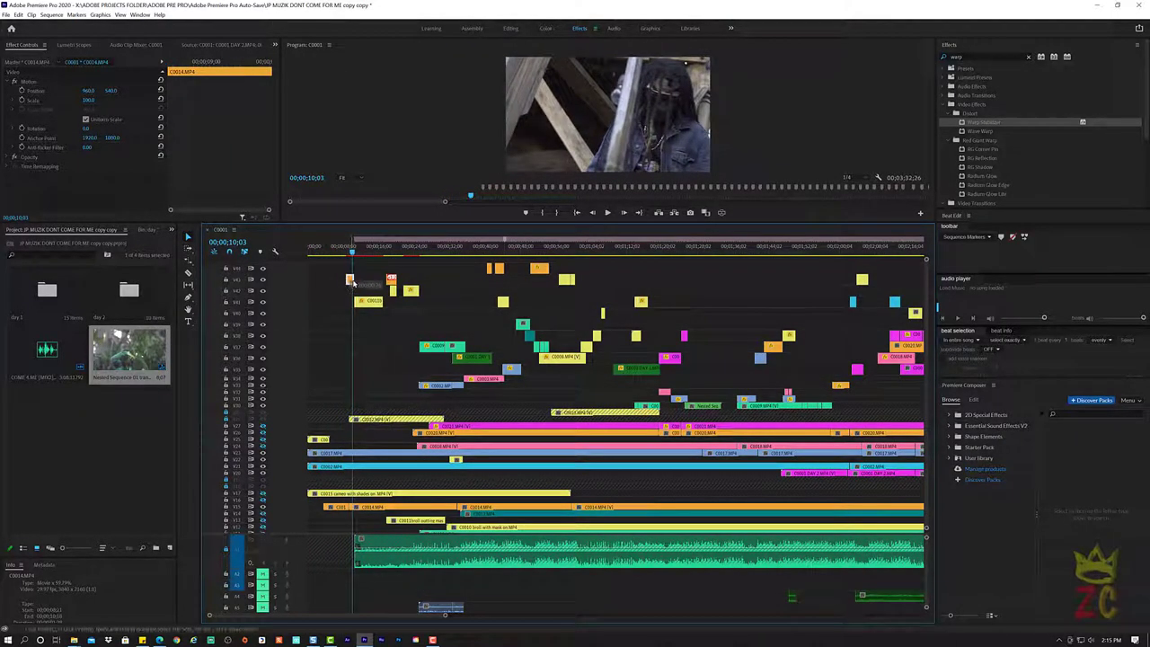
pyautogui.press('space')
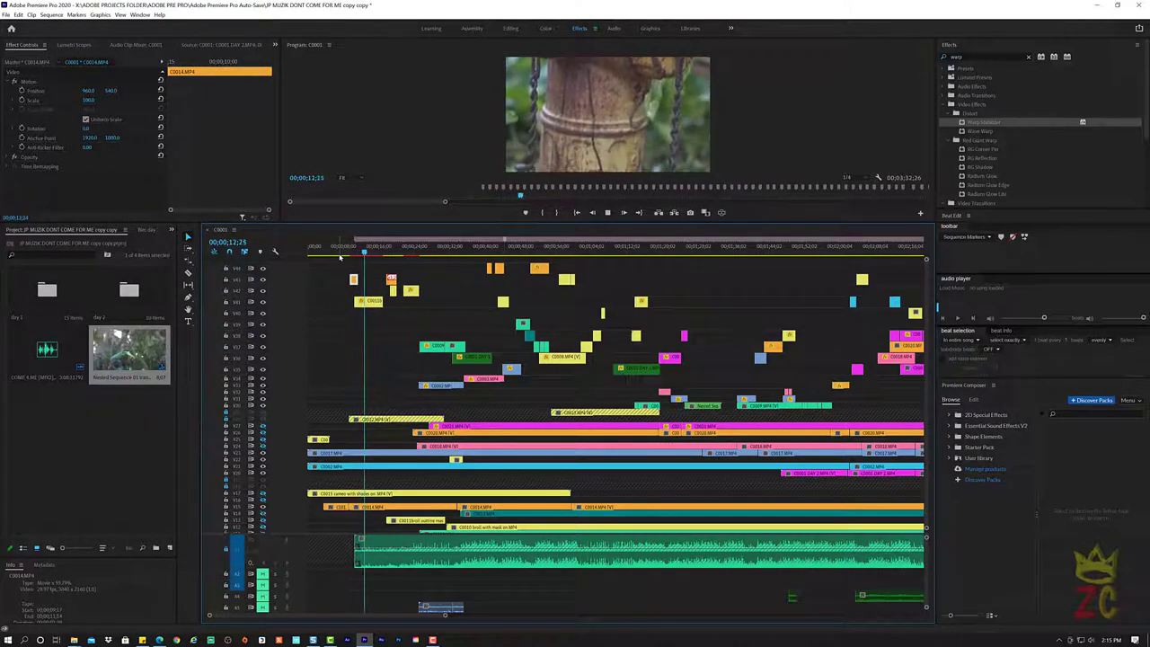
pyautogui.click(341, 249)
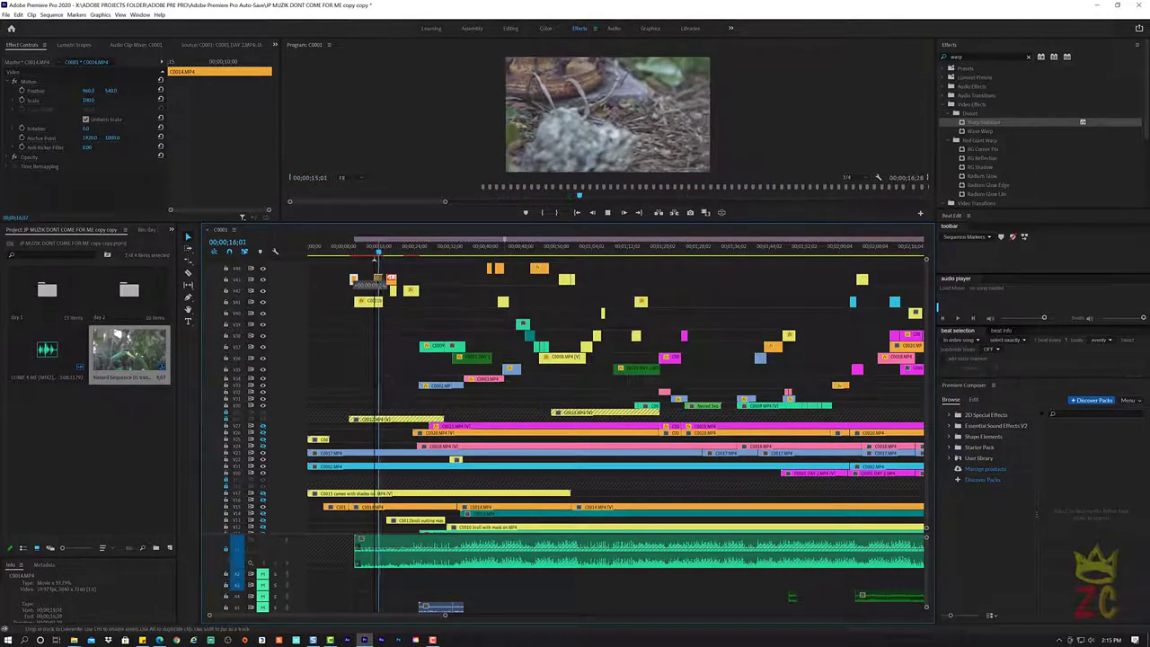
# Slide the small cutaway near 15 seconds slightly later and replay to check it
pyautogui.moveTo(359, 283); pyautogui.dragTo(377, 281)
pyautogui.click(363, 255)
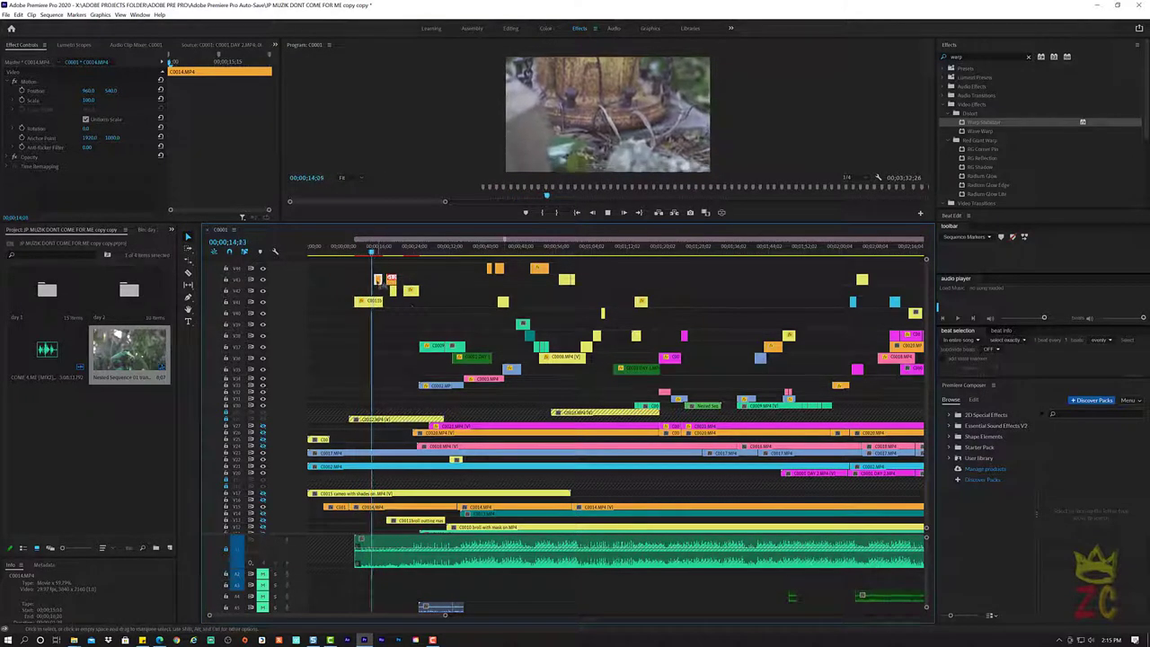
pyautogui.press('space')
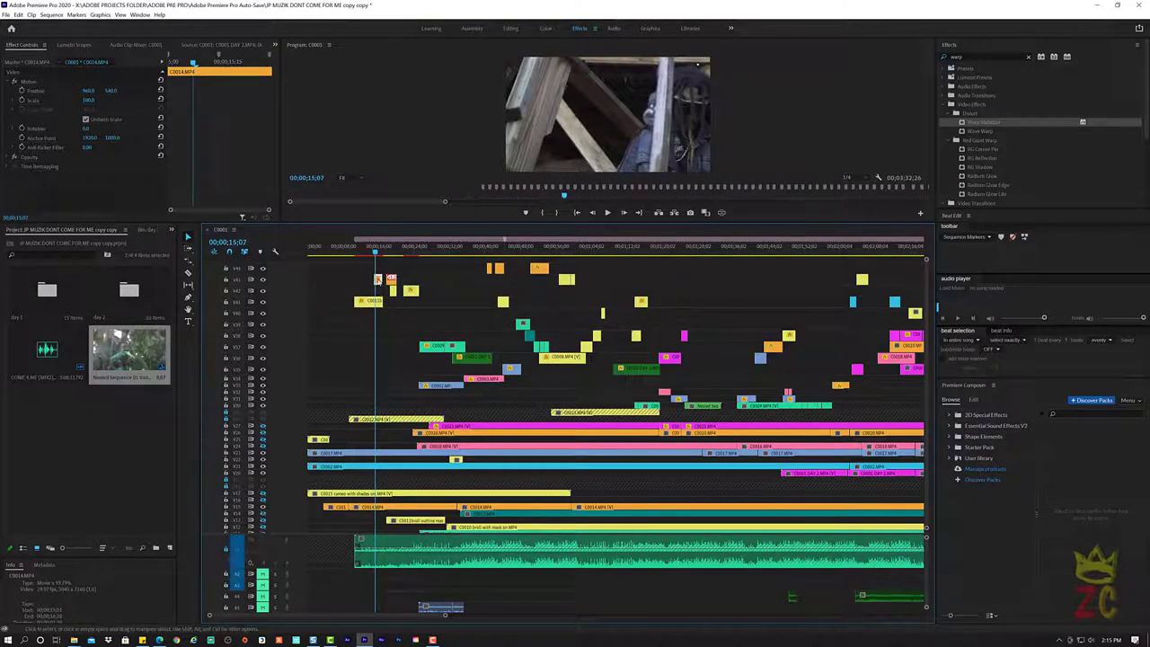
pyautogui.moveTo(379, 279); pyautogui.dragTo(378, 281)
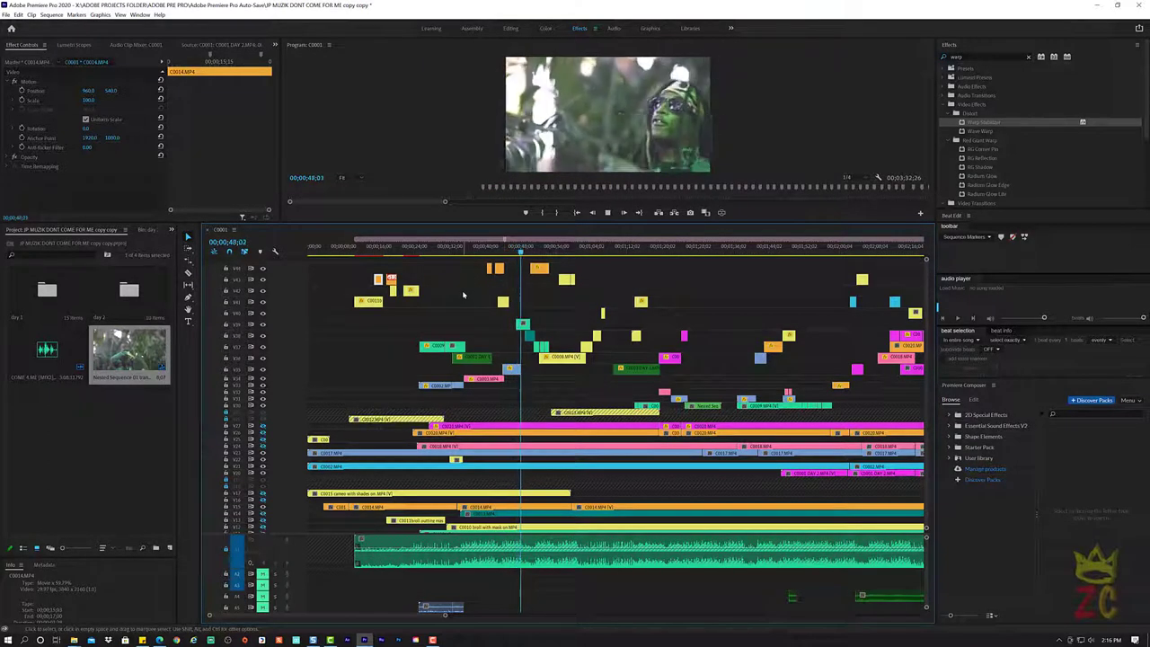
pyautogui.press('space')
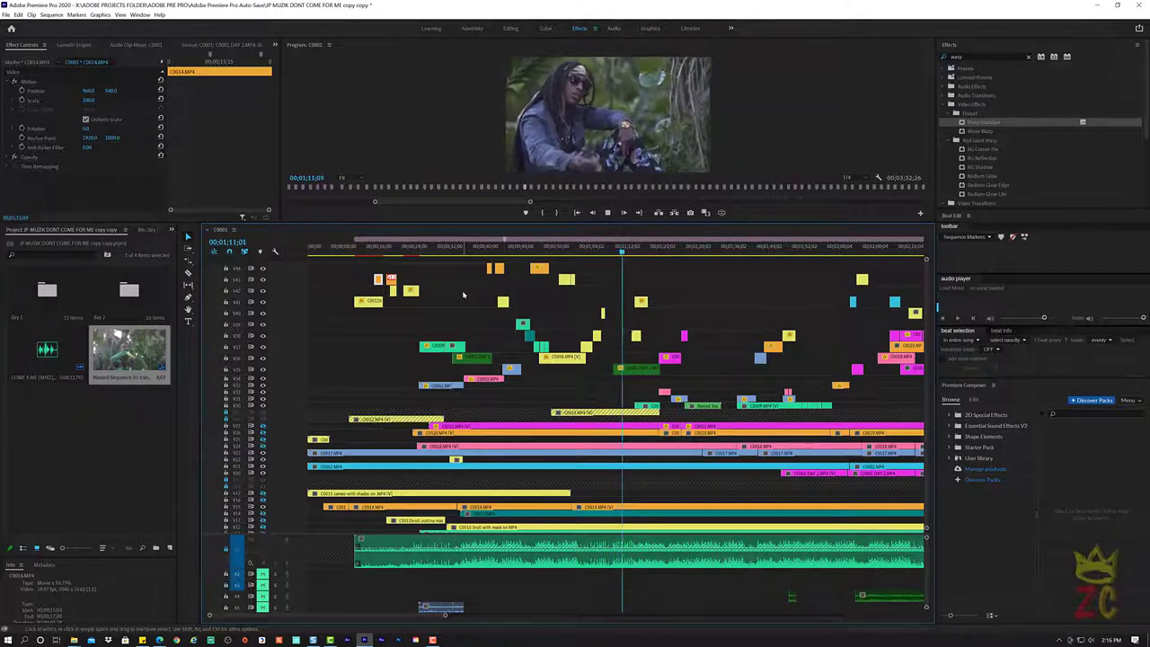
pyautogui.click(654, 256)
pyautogui.moveTo(653, 256); pyautogui.dragTo(663, 256)
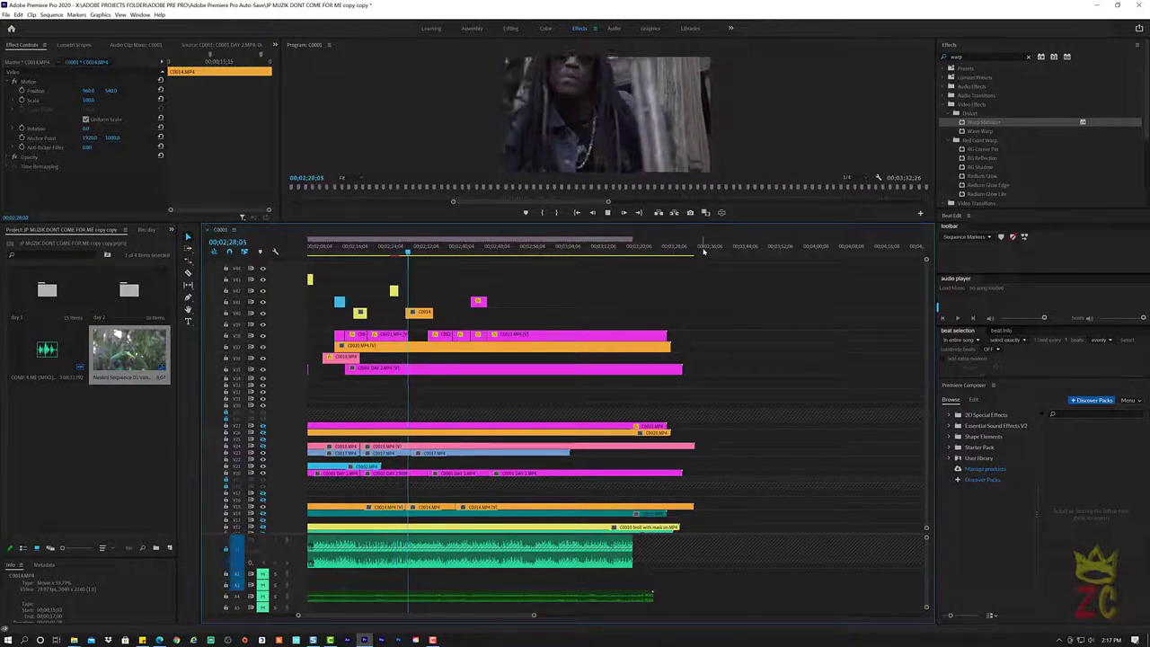
pyautogui.click(703, 250)
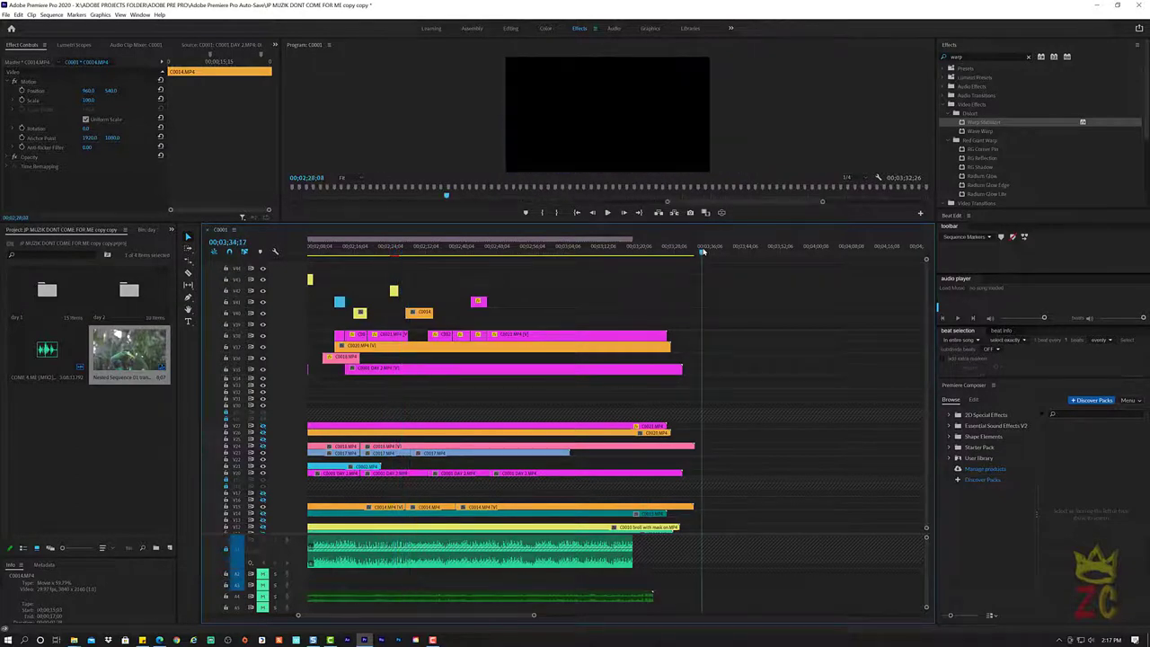
pyautogui.click(416, 251)
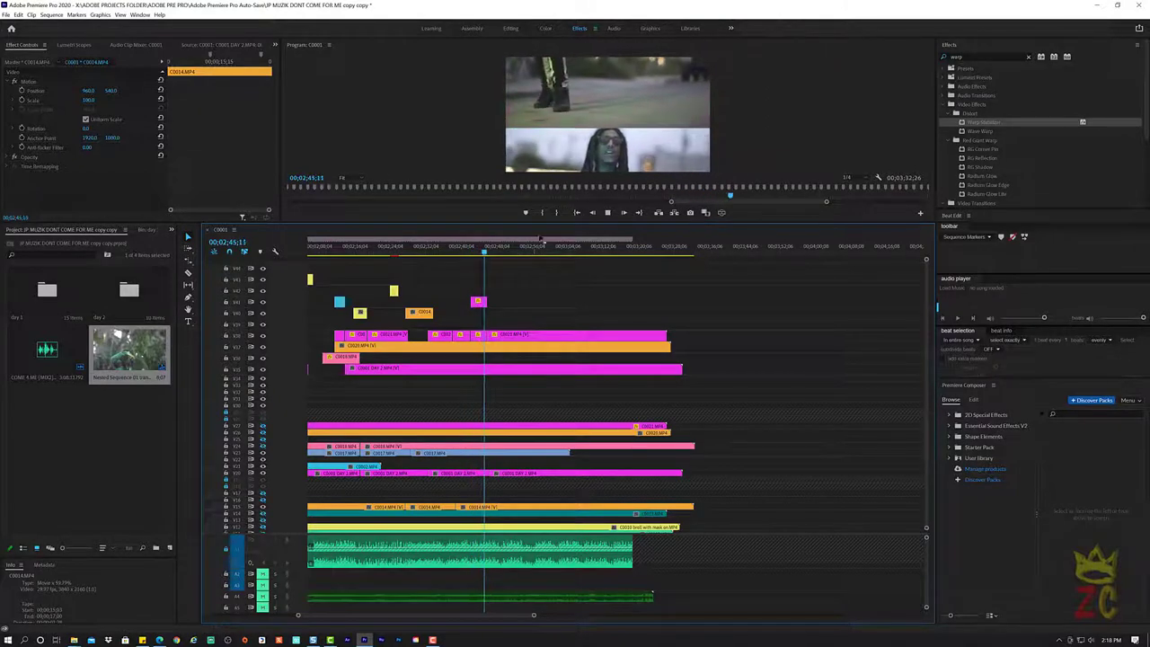
# Stop at about 2:47, razor-cut the yellow C0007 clip on the lower track, and load it in the Source Monitor
pyautogui.press('space')
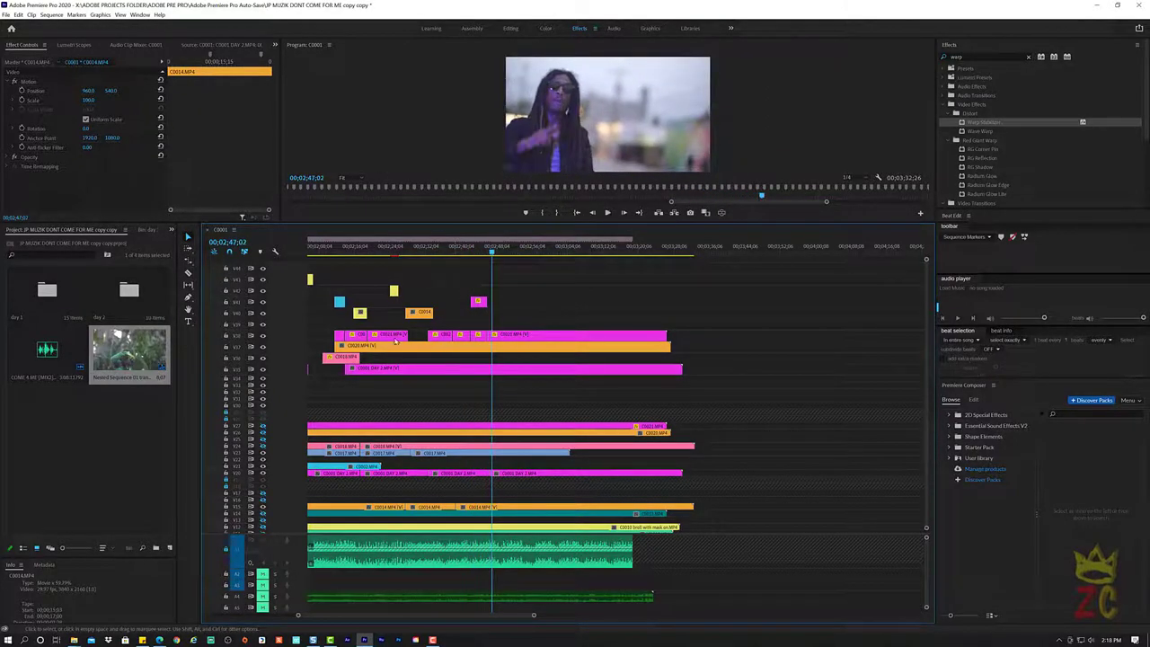
pyautogui.hscroll(-1, 440, 426)
pyautogui.hscroll(-3, 440, 426)
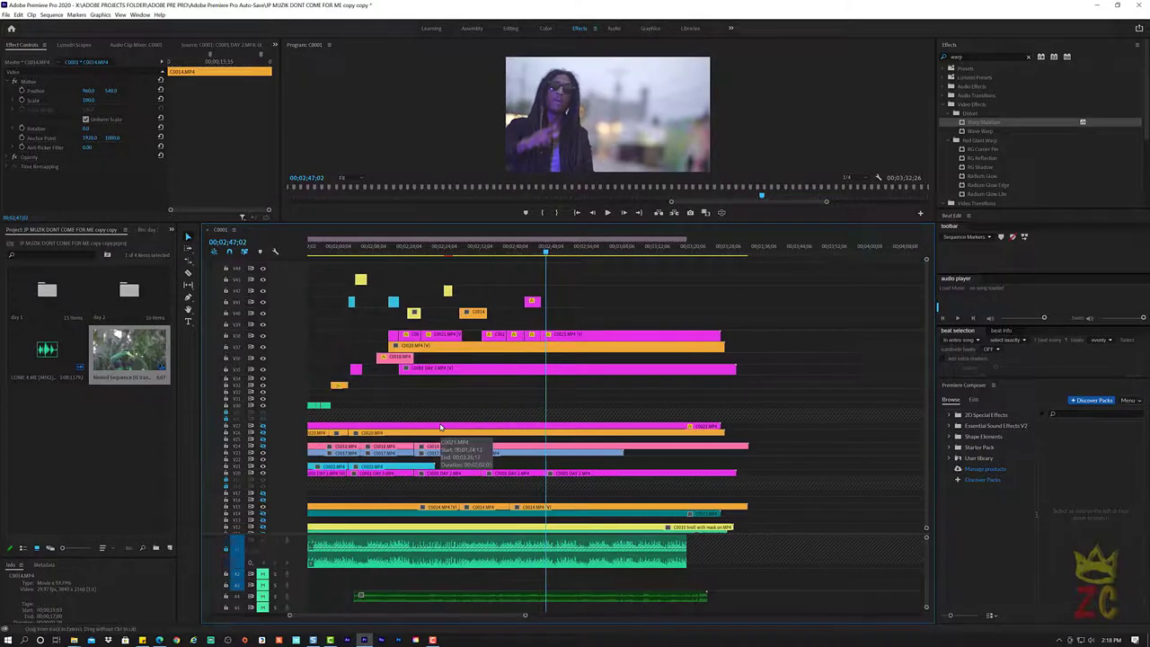
pyautogui.hscroll(-5, 436, 426)
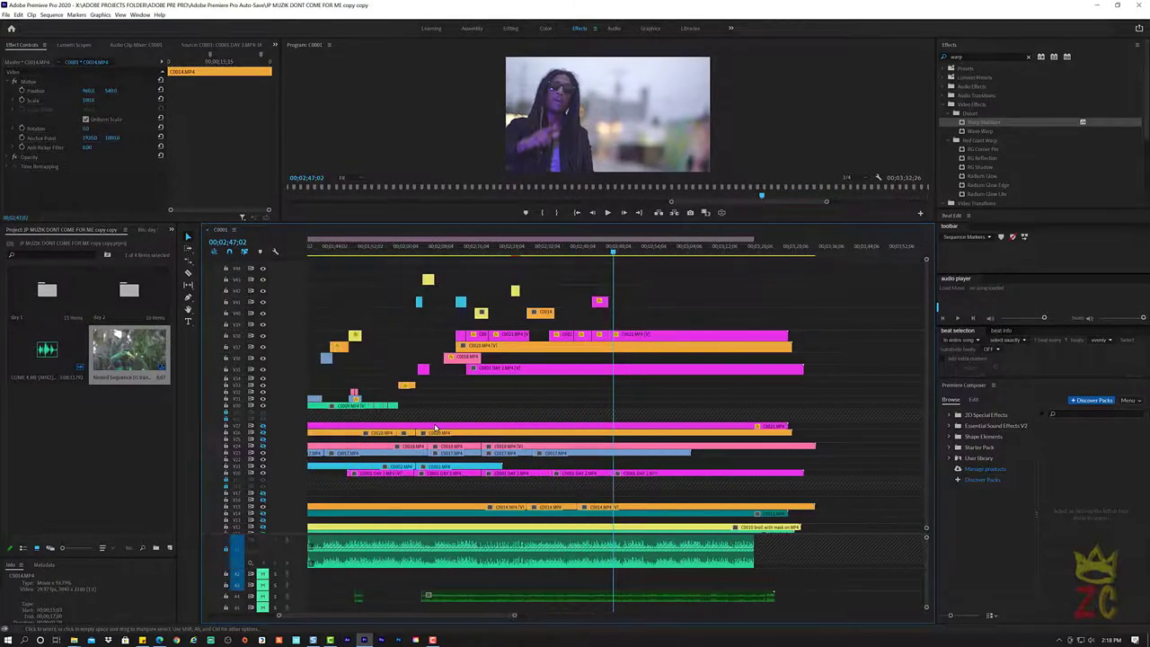
pyautogui.hscroll(-4, 436, 427)
pyautogui.scroll(-2, 436, 427)
pyautogui.scroll(-1, 436, 427)
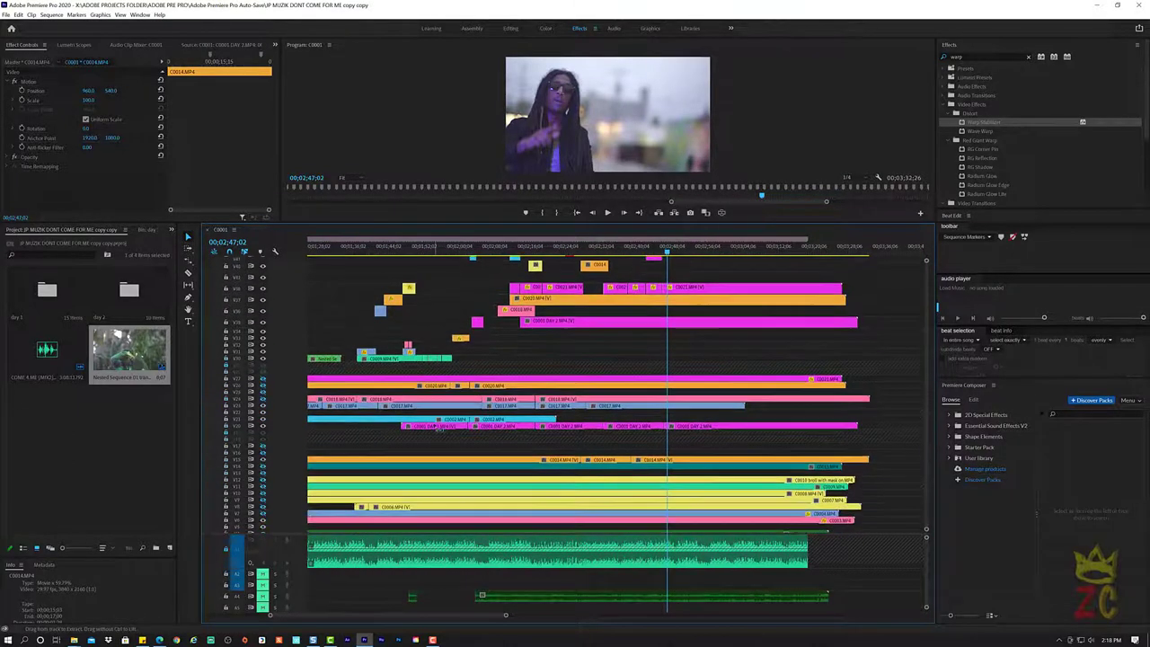
pyautogui.scroll(-1, 431, 428)
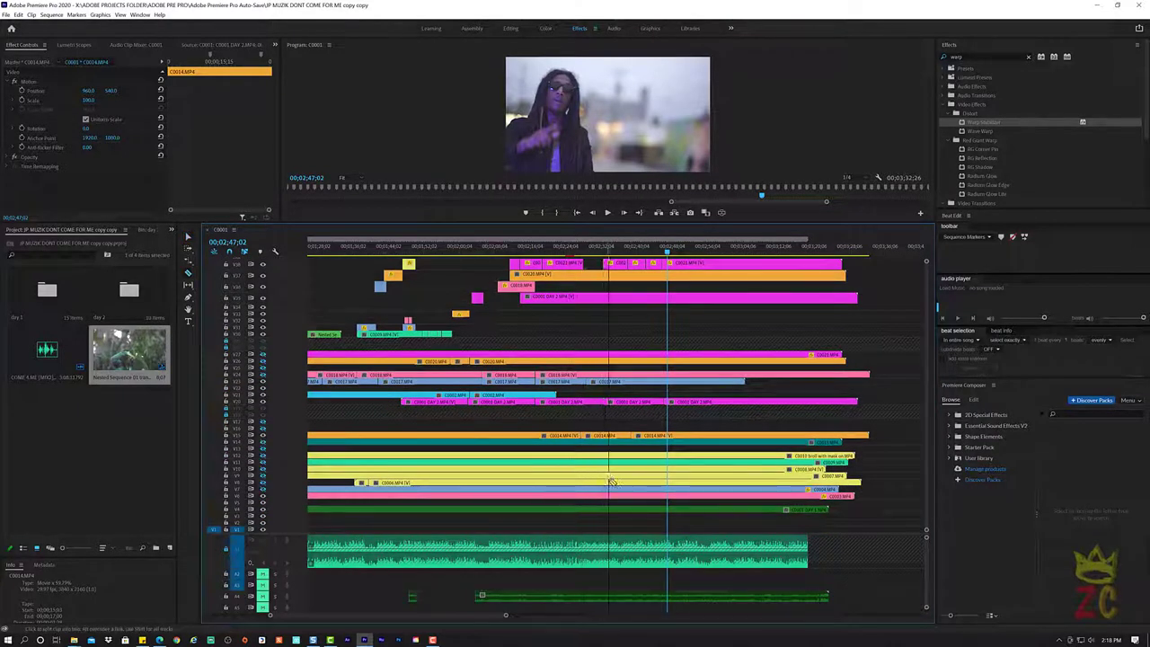
pyautogui.click(652, 476)
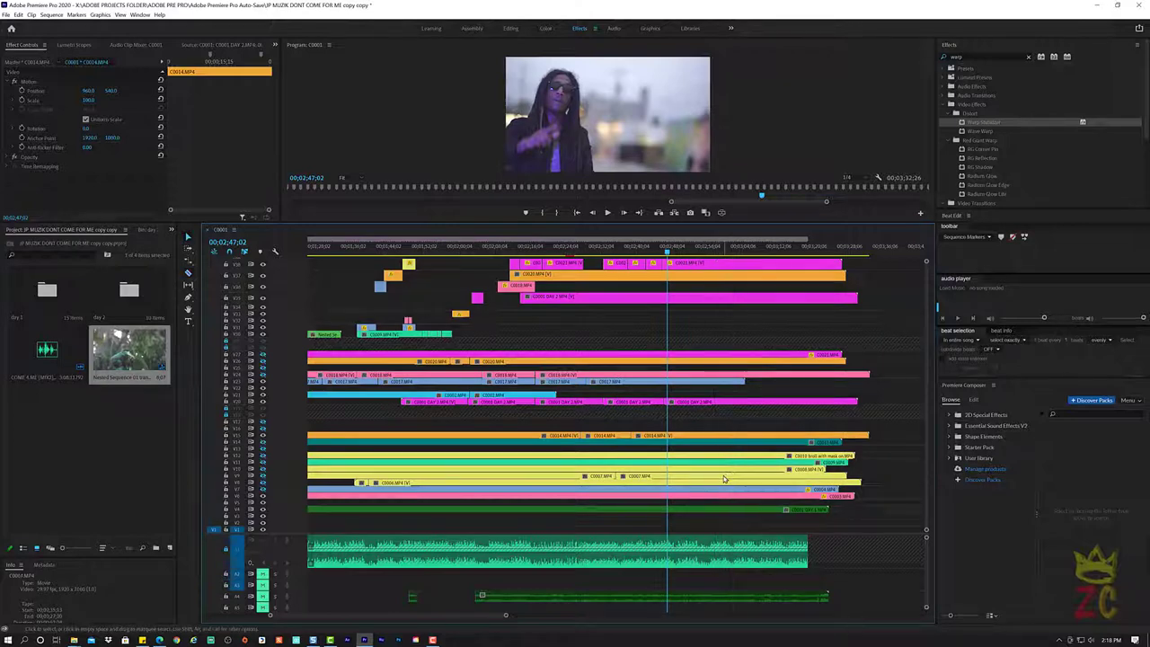
pyautogui.doubleClick(724, 476)
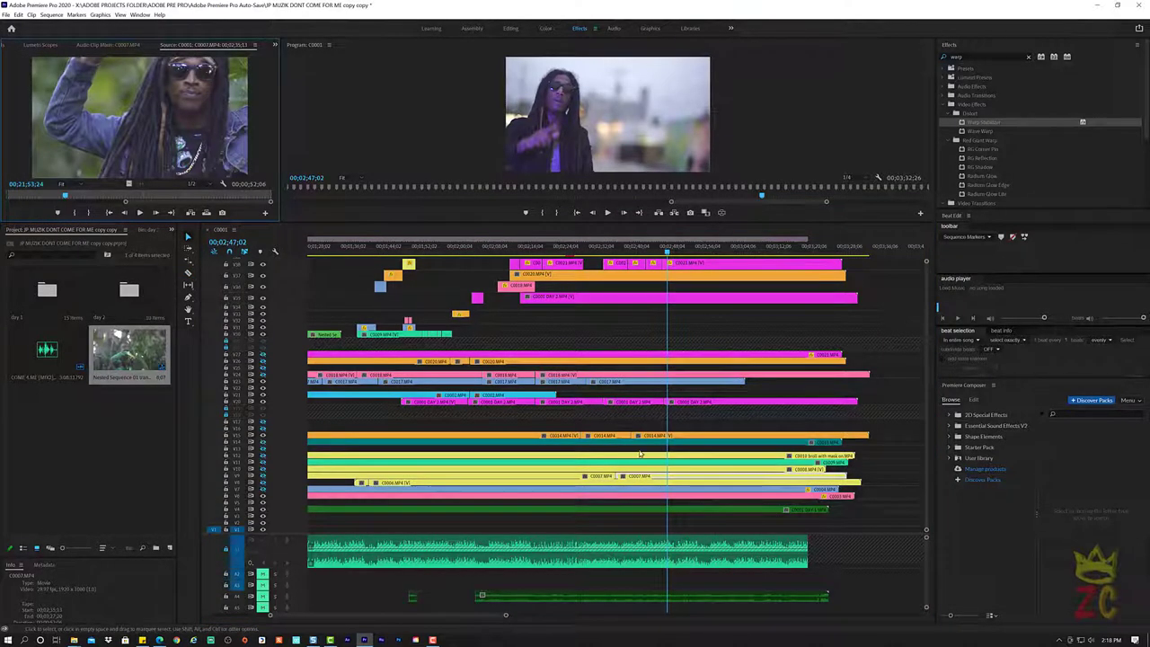
# Preview C0008 and C0006 in the Source Monitor and drop a C0006 piece onto an upper track
pyautogui.doubleClick(665, 473)
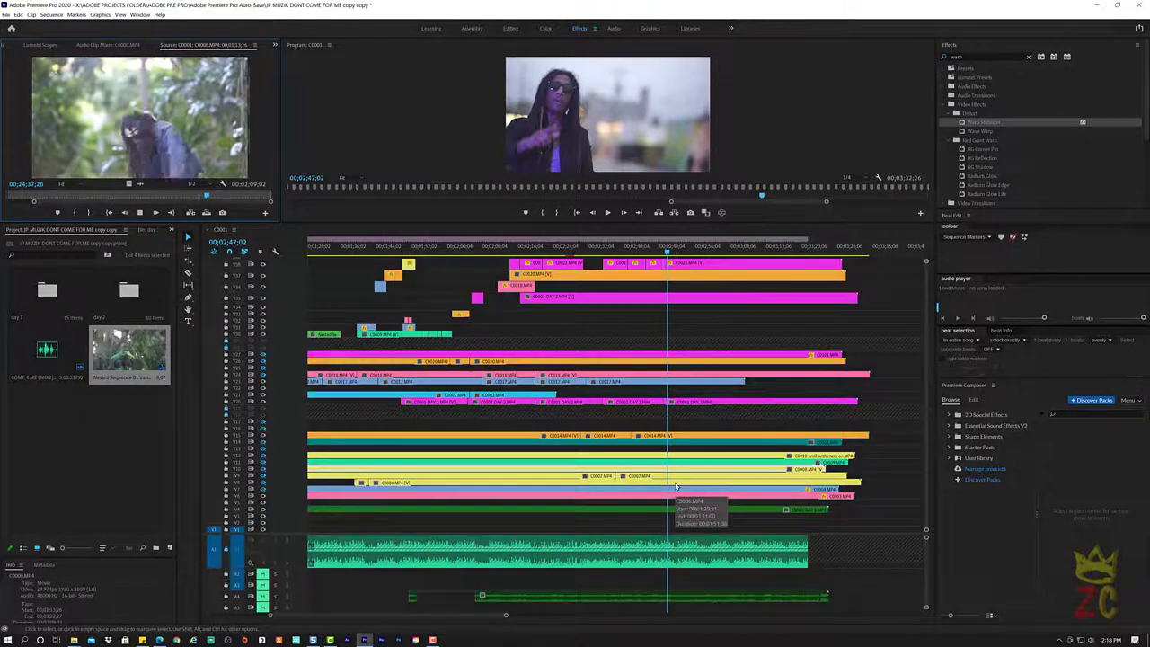
pyautogui.doubleClick(675, 485)
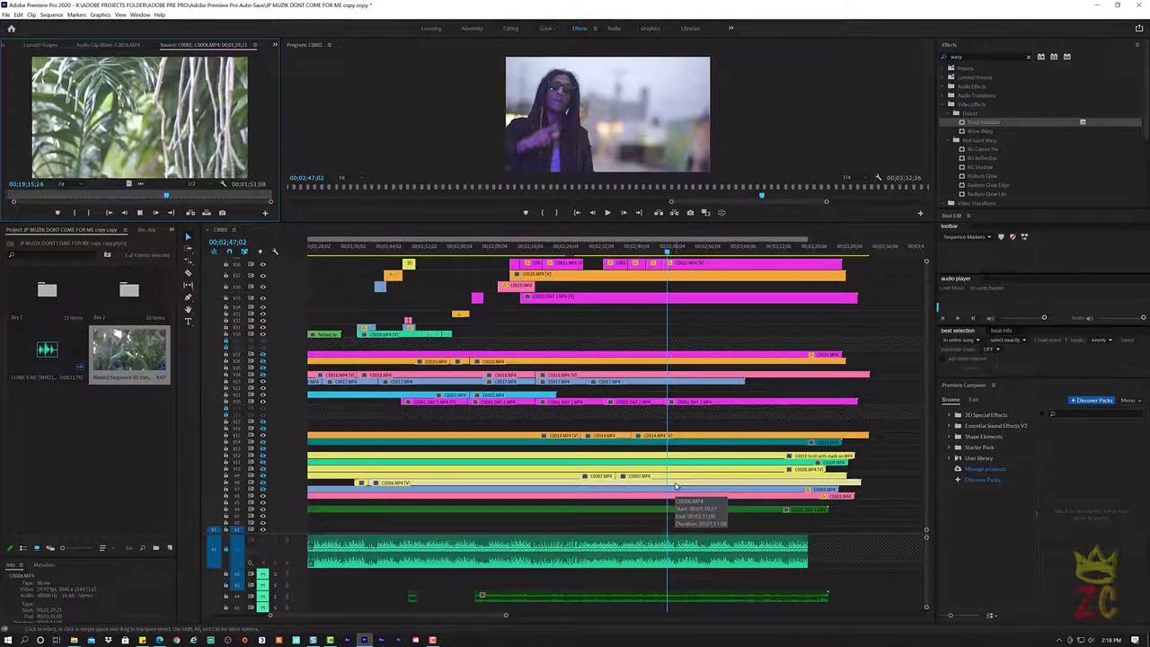
pyautogui.press('space')
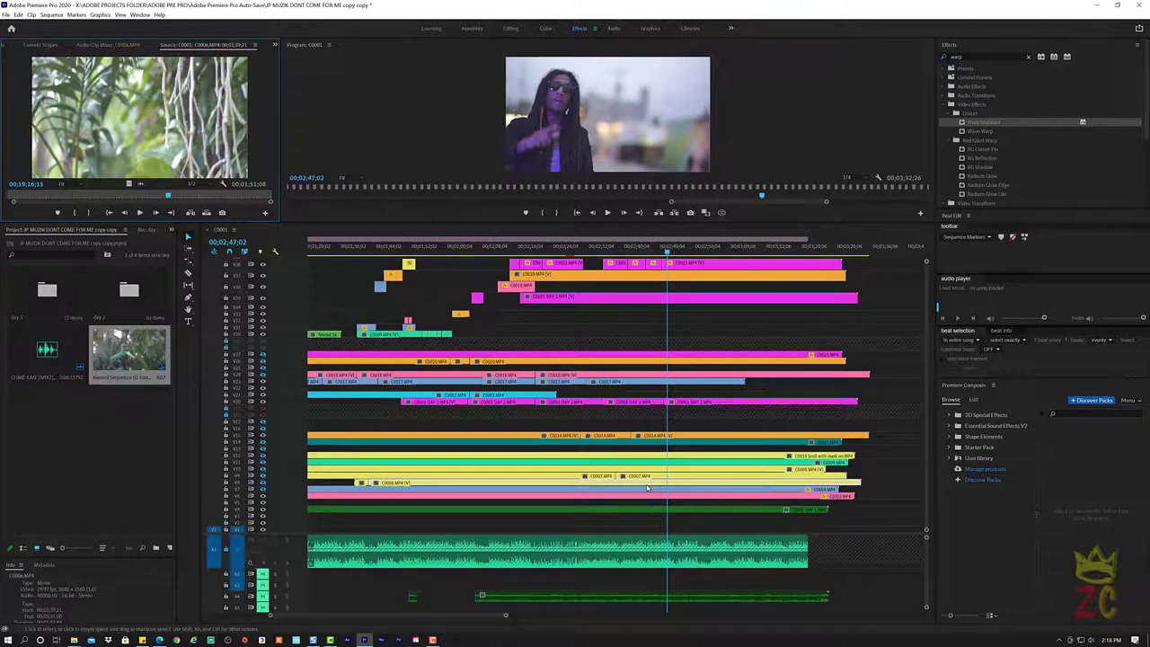
pyautogui.moveTo(640, 485); pyautogui.dragTo(677, 483)
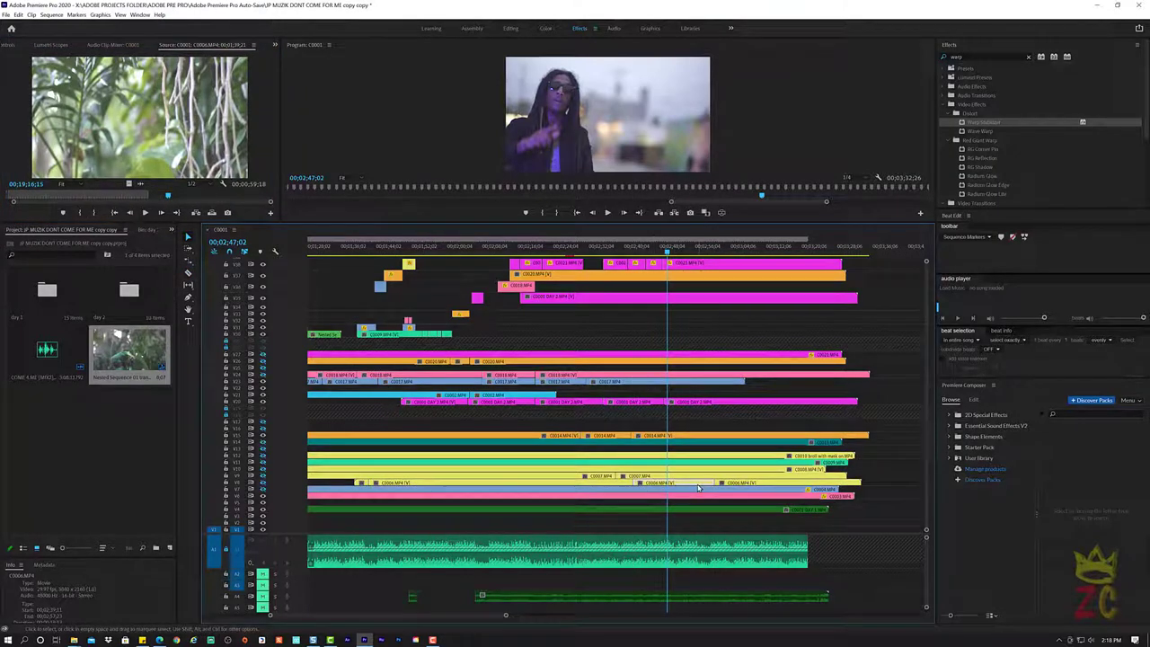
pyautogui.moveTo(698, 488)
pyautogui.mouseDown()
pyautogui.moveTo(385, 272)
pyautogui.moveTo(342, 307)
pyautogui.moveTo(420, 299)
pyautogui.mouseUp()
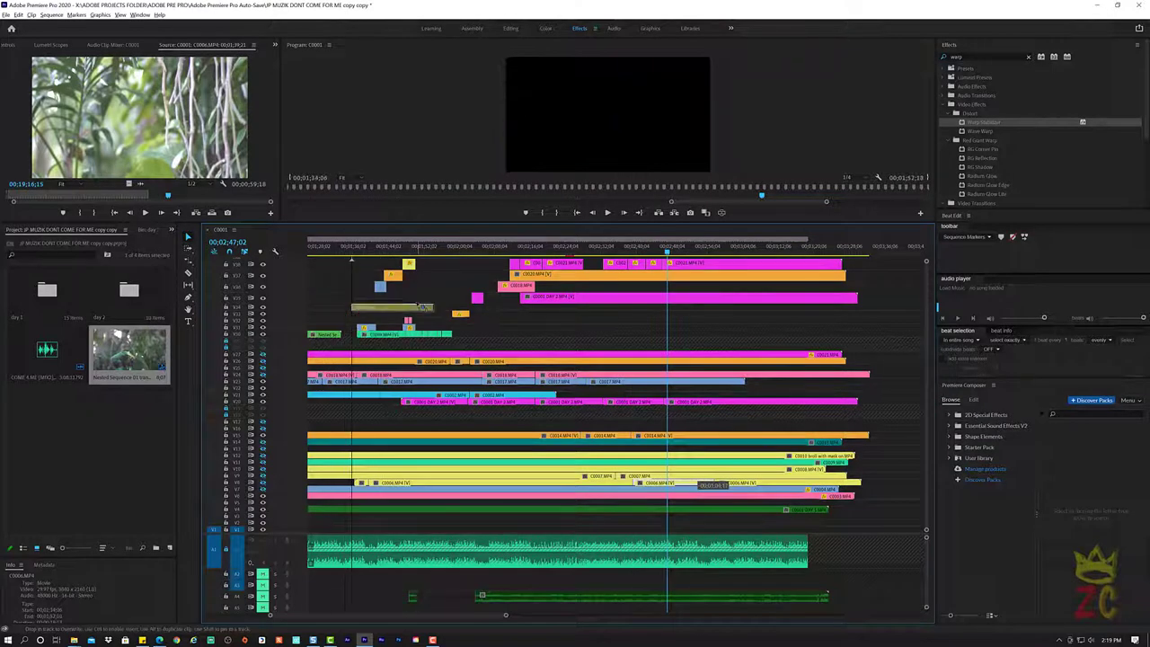
pyautogui.moveTo(353, 251); pyautogui.dragTo(335, 256)
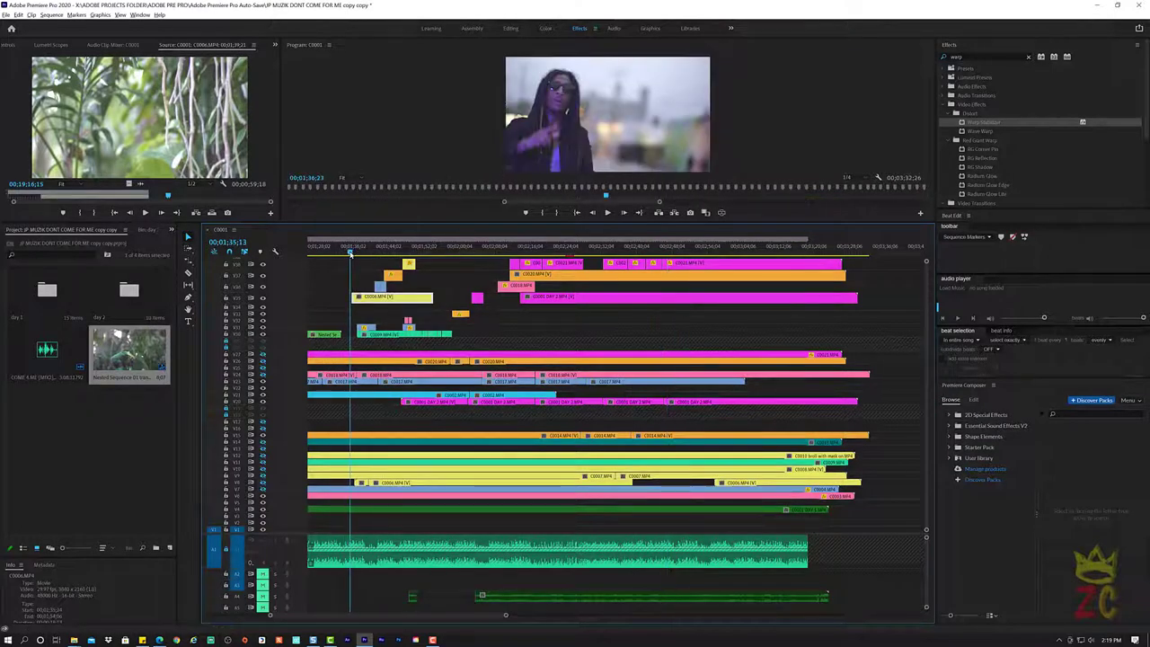
pyautogui.press('Delete')
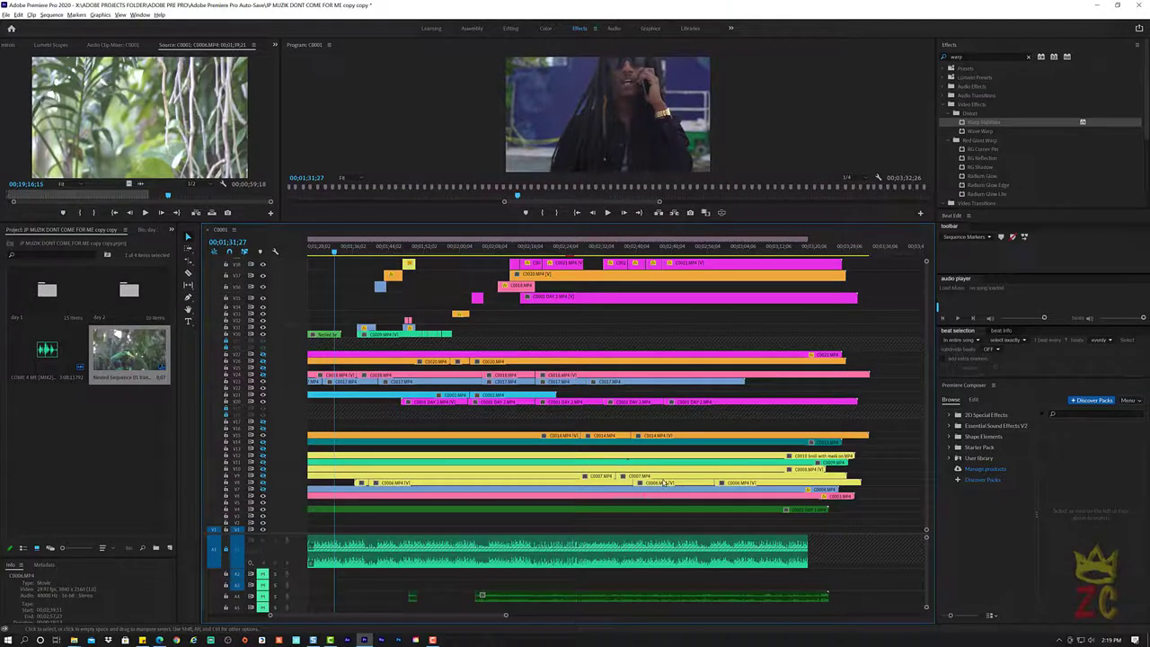
pyautogui.moveTo(661, 486)
pyautogui.mouseDown()
pyautogui.moveTo(260, 310)
pyautogui.moveTo(376, 303)
pyautogui.mouseUp()
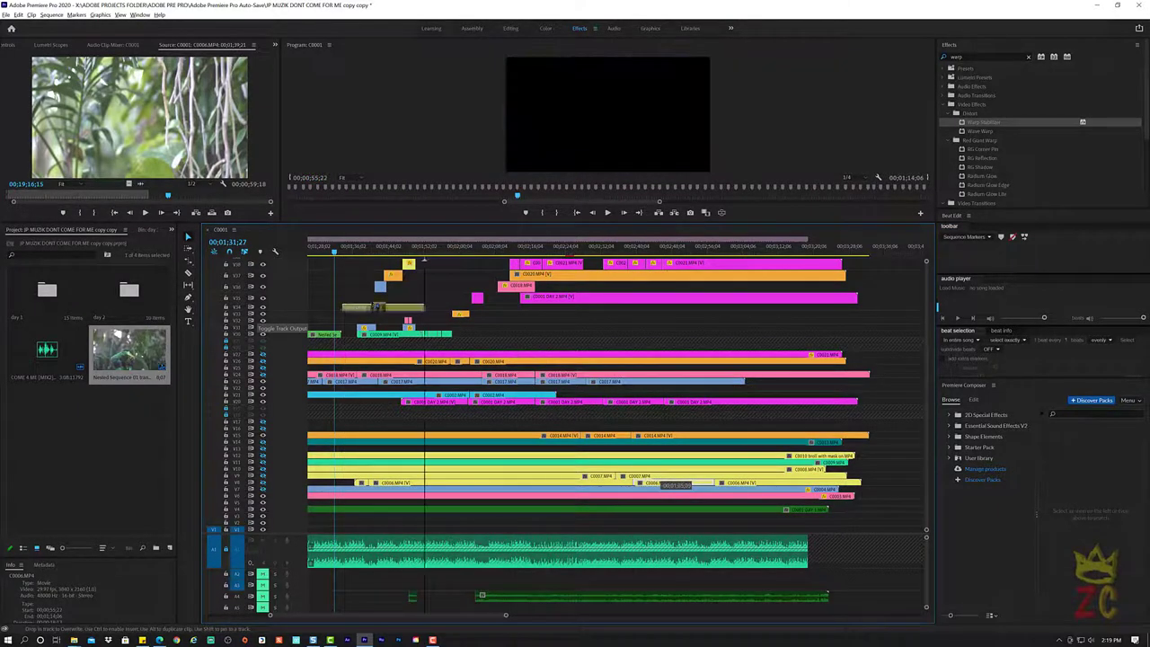
# Slide the C0006 piece further toward the sequence start
pyautogui.scroll(1, 363, 305)
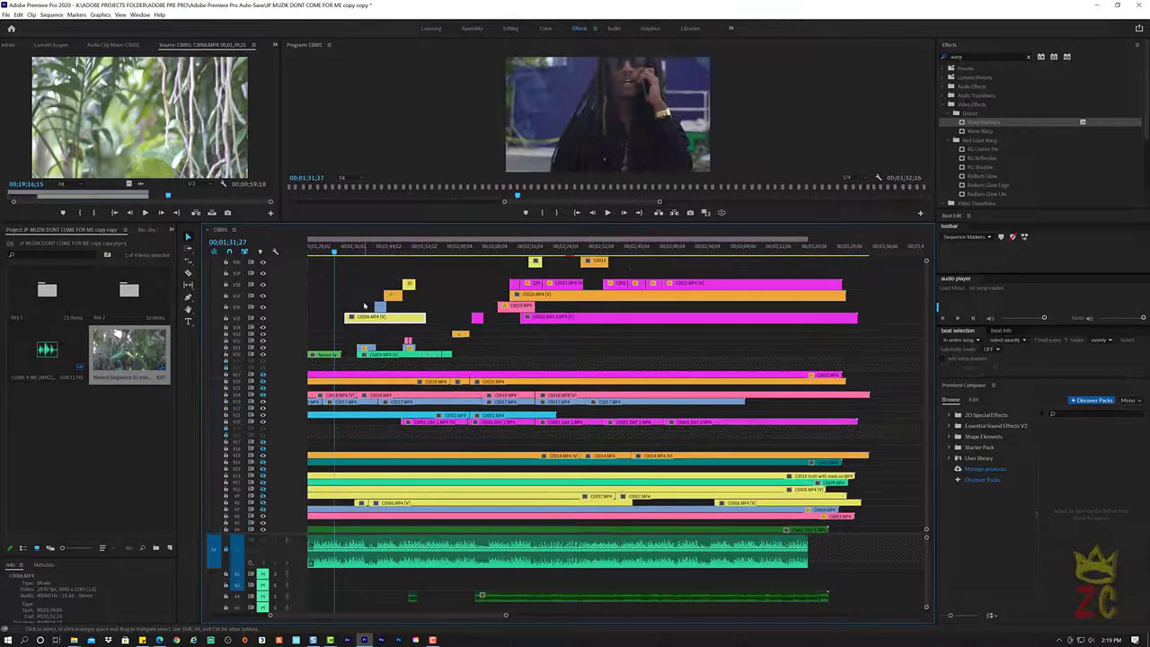
pyautogui.scroll(3, 364, 307)
pyautogui.scroll(2, 363, 305)
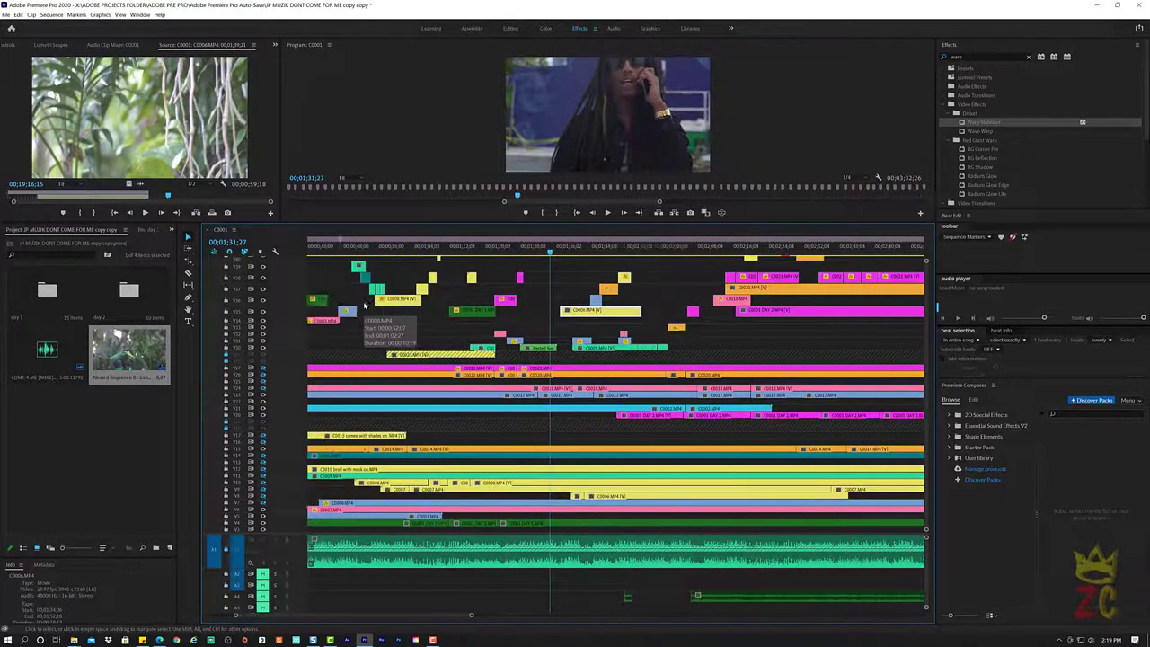
pyautogui.scroll(2, 364, 306)
pyautogui.scroll(2, 364, 305)
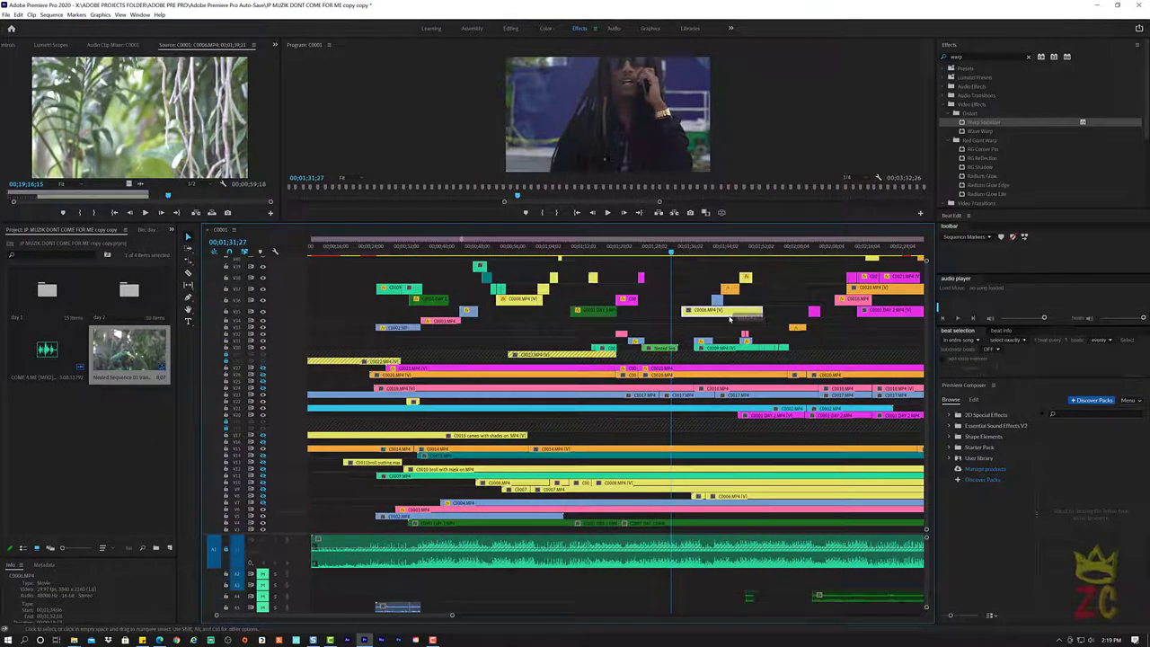
pyautogui.moveTo(730, 318)
pyautogui.mouseDown()
pyautogui.moveTo(359, 326)
pyautogui.moveTo(376, 313)
pyautogui.mouseUp()
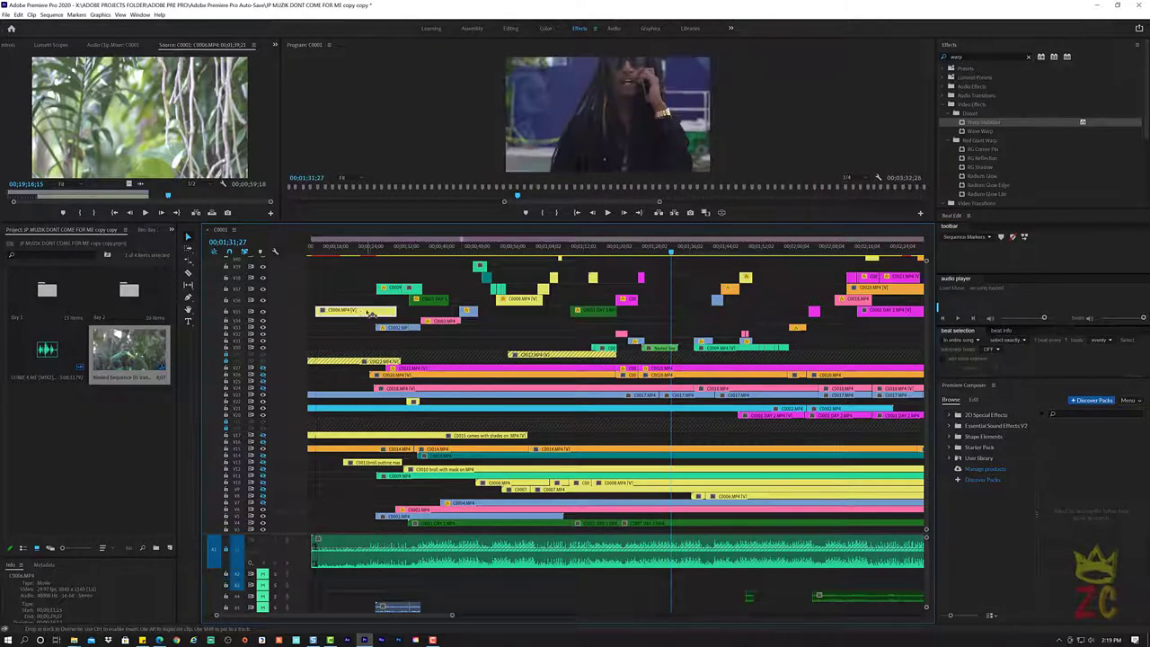
# Move C0006 up to the top video track and replay the edit from the beginning
pyautogui.click(357, 253)
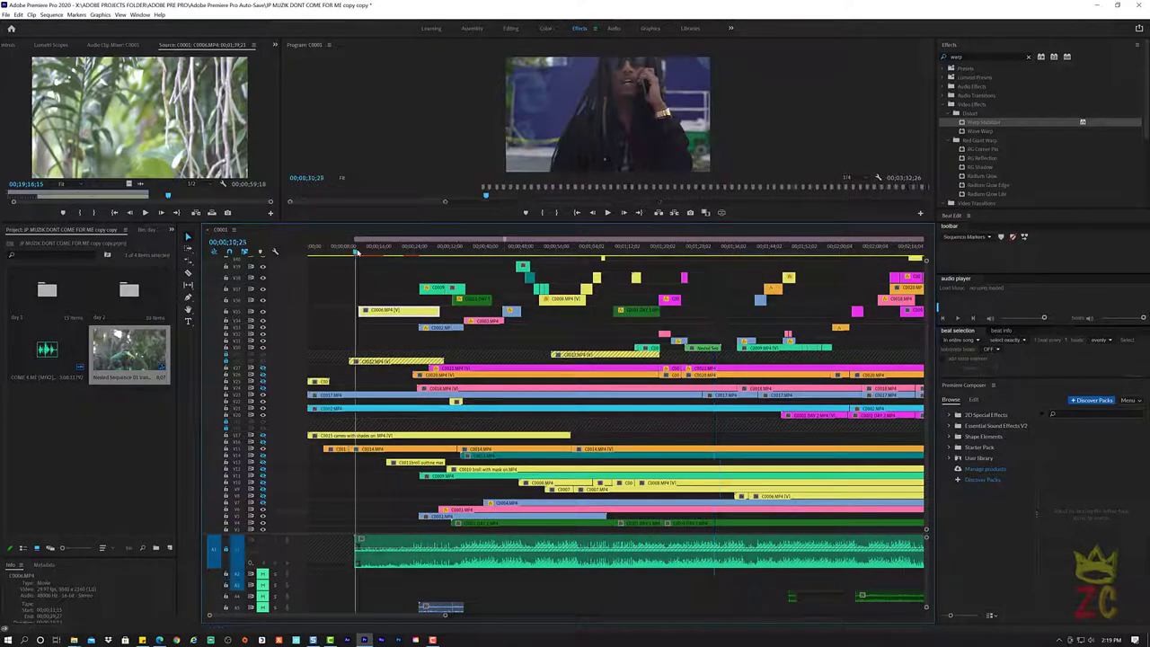
pyautogui.press('space')
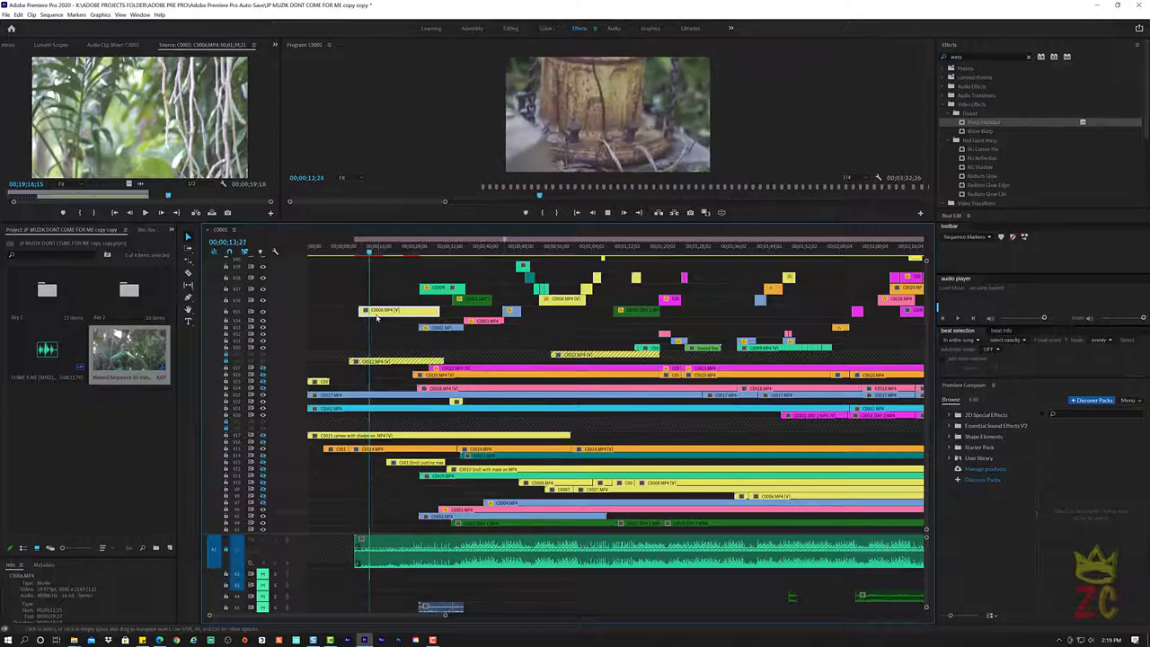
pyautogui.scroll(3, 373, 315)
pyautogui.scroll(3, 378, 321)
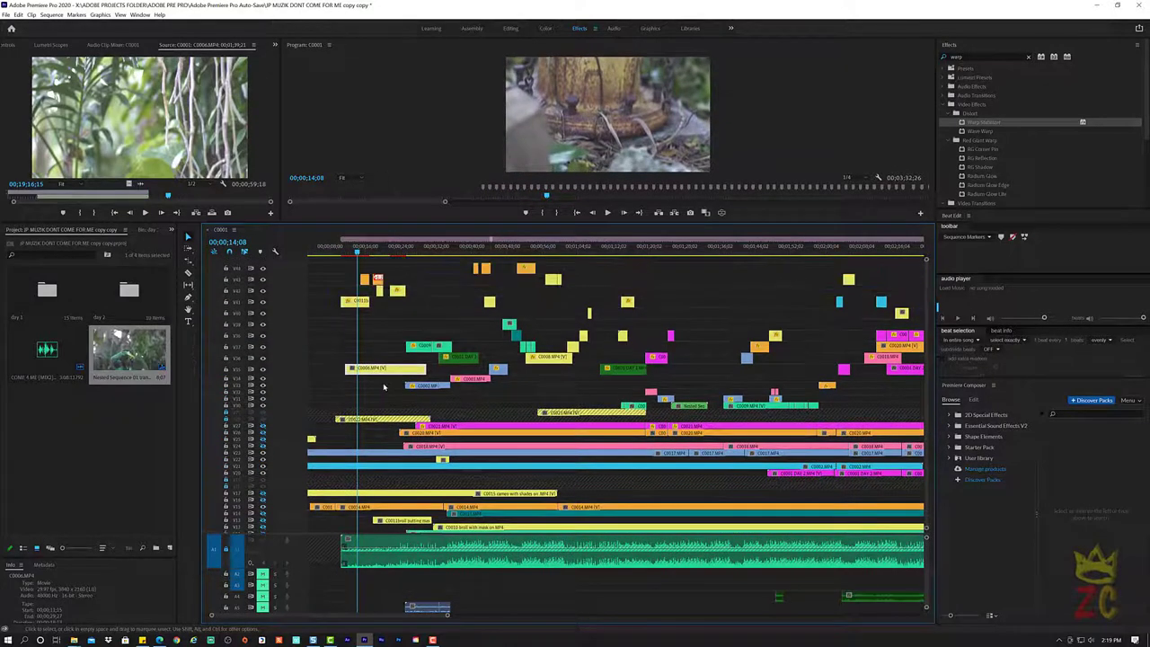
pyautogui.moveTo(393, 369)
pyautogui.mouseDown()
pyautogui.moveTo(598, 270)
pyautogui.moveTo(334, 269)
pyautogui.mouseUp()
pyautogui.press('Home')
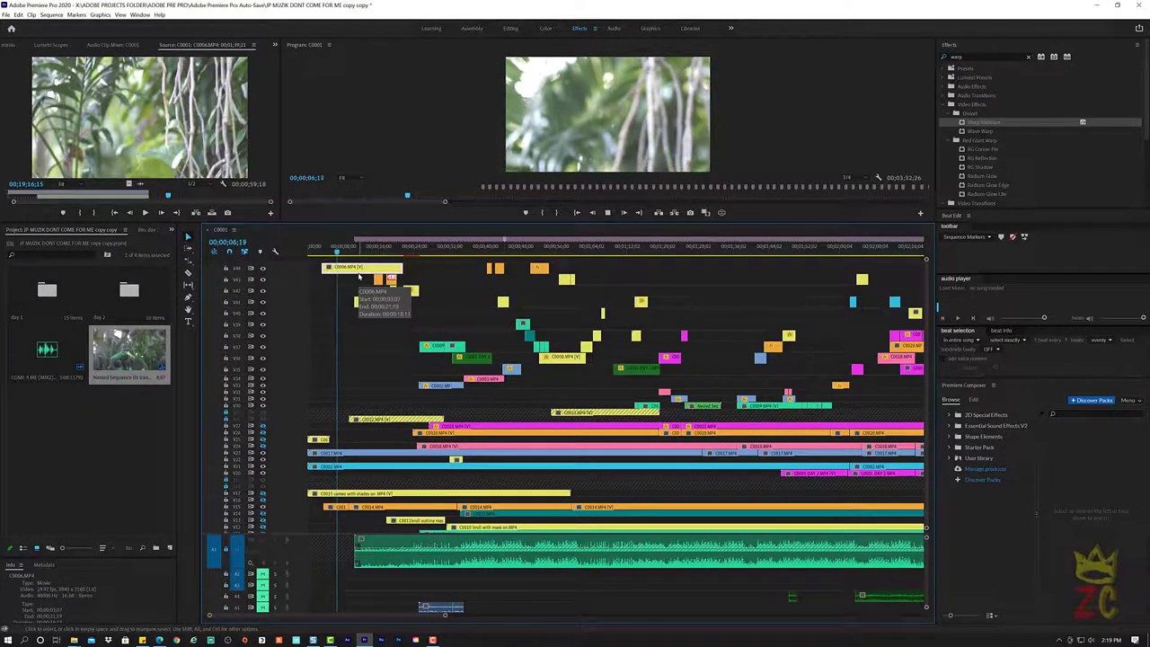
pyautogui.press('space')
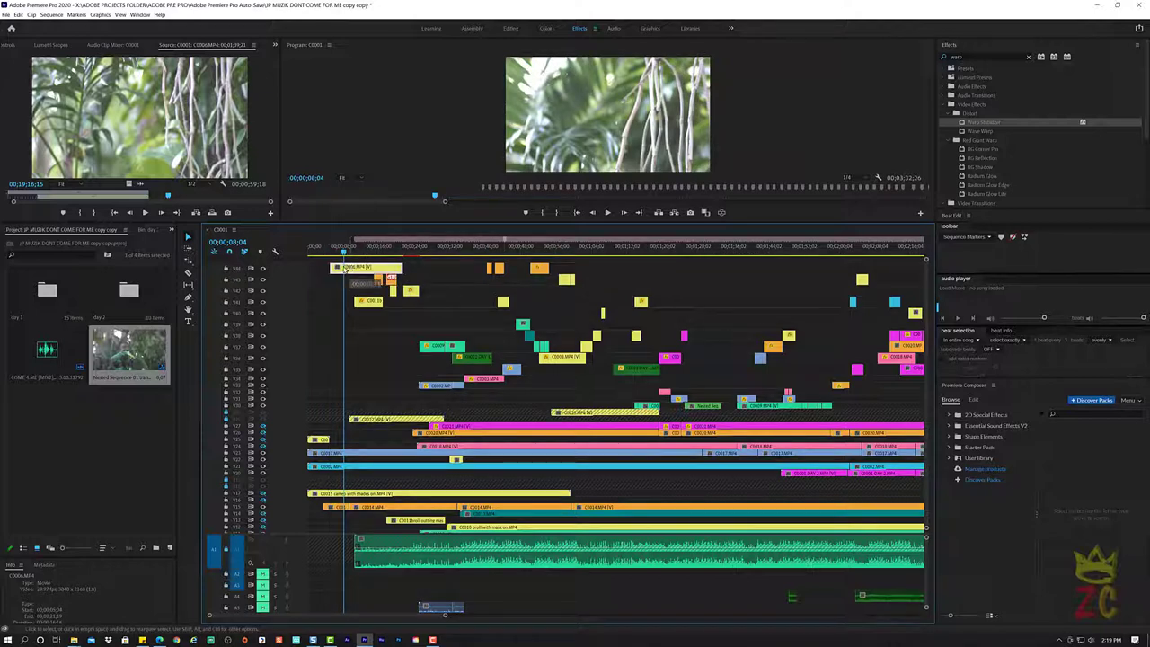
# Nudge the C0006 cutaway earlier, trim its start to the playhead near 6;18, and review it
pyautogui.moveTo(344, 270); pyautogui.dragTo(336, 273)
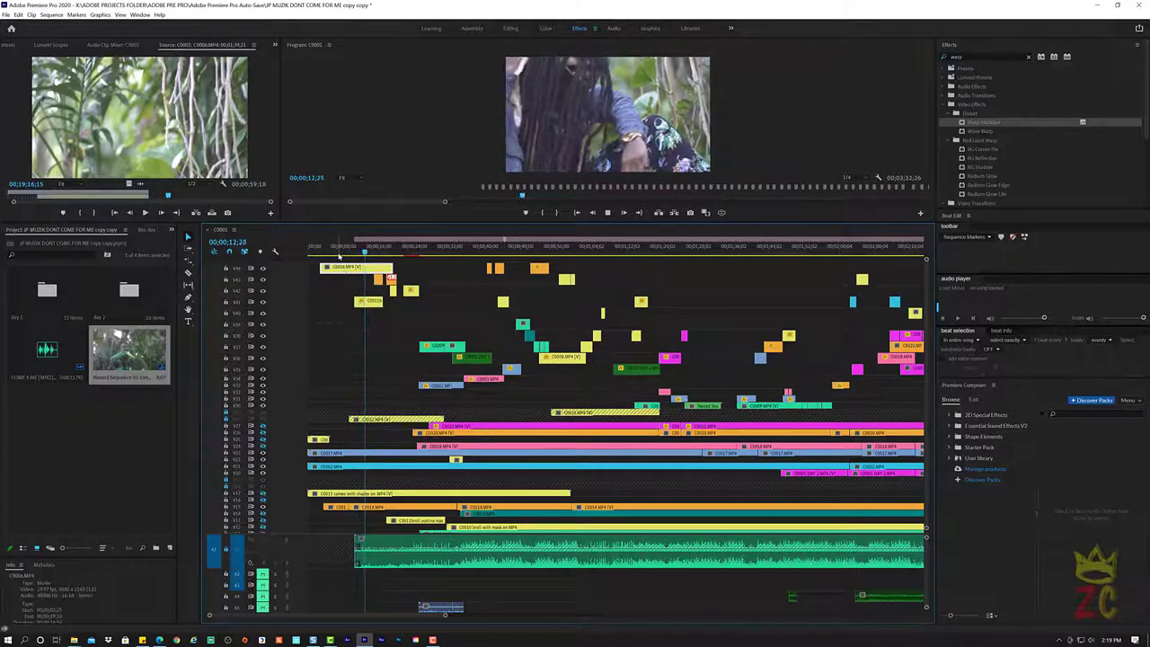
pyautogui.click(338, 252)
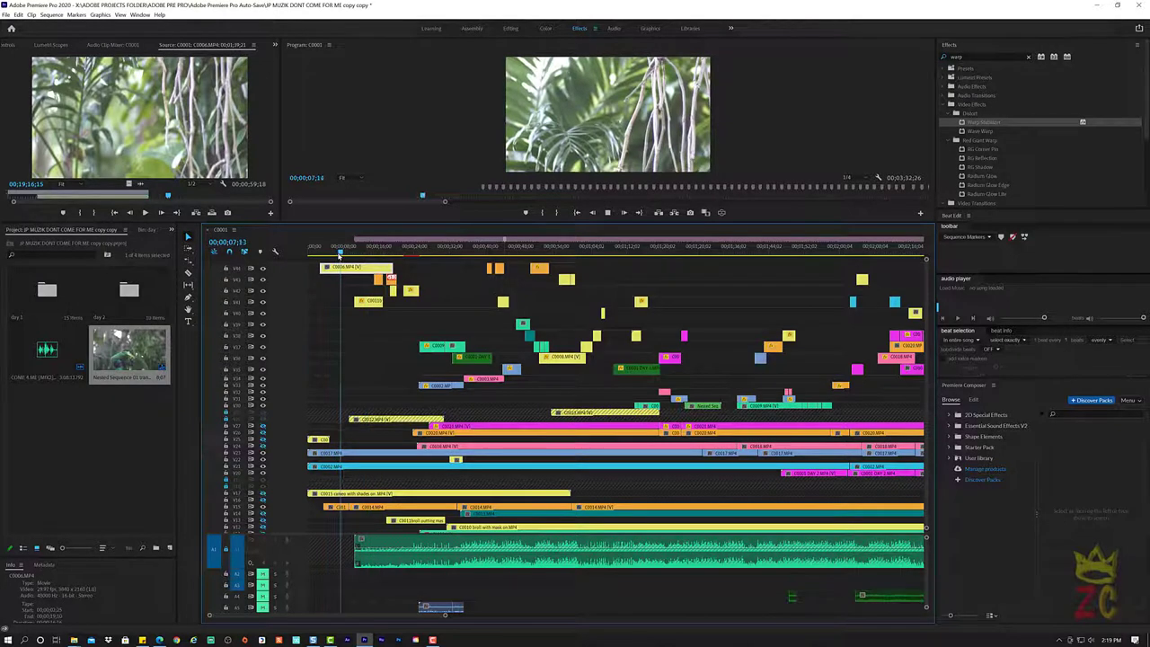
pyautogui.press('space')
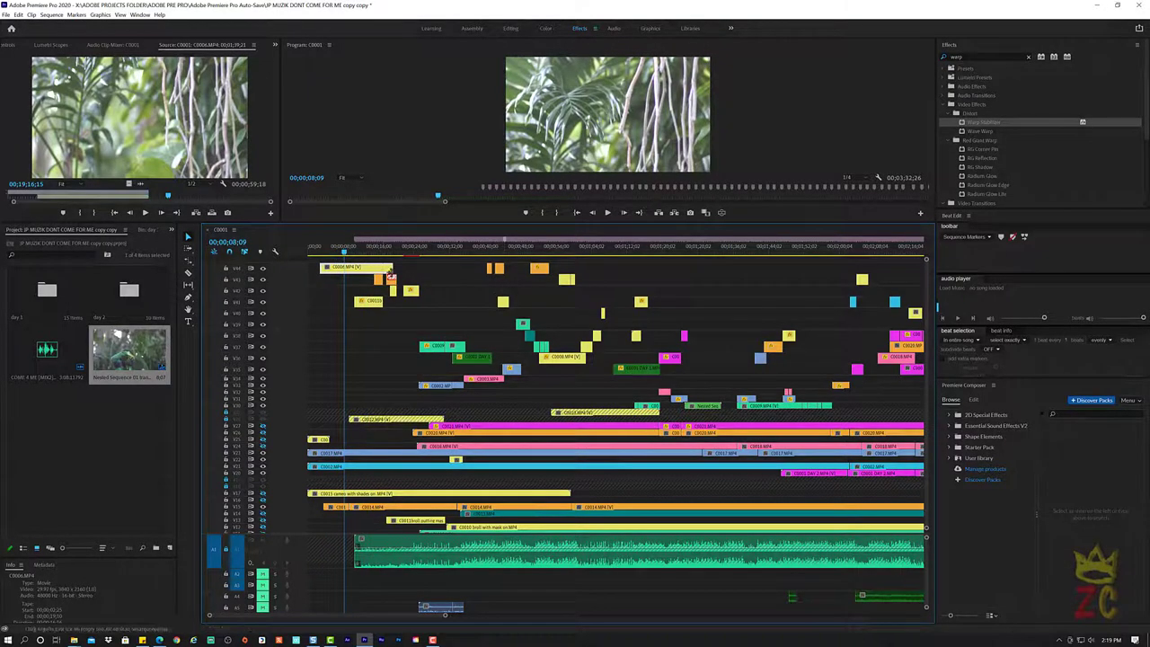
pyautogui.moveTo(344, 267); pyautogui.dragTo(349, 269)
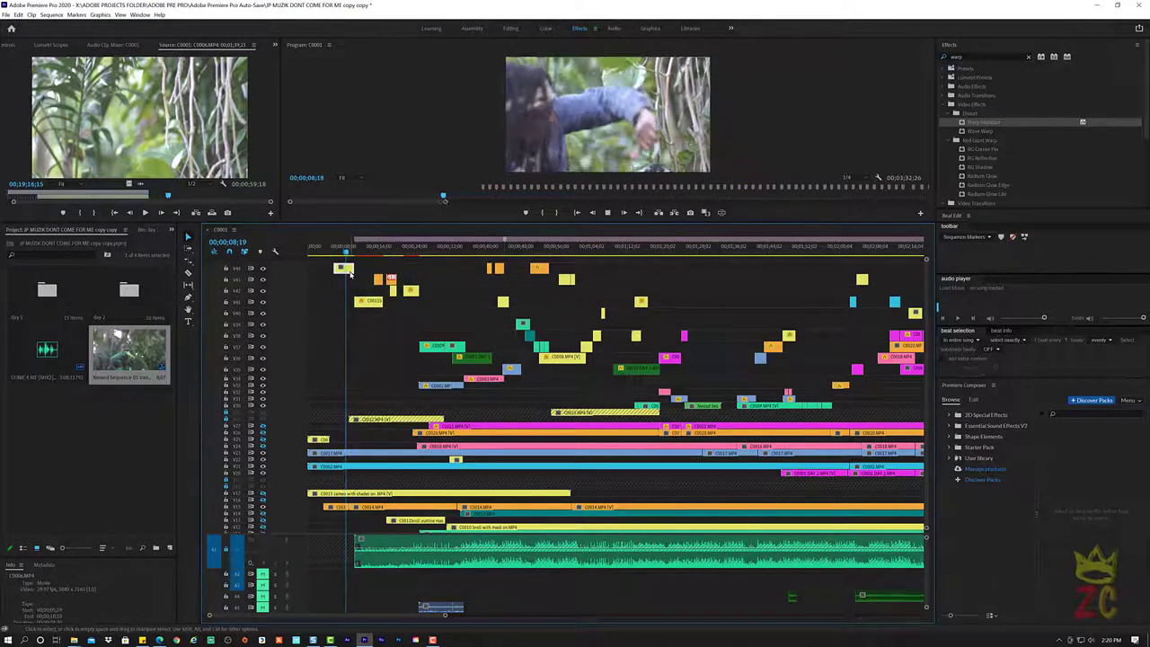
pyautogui.press('space')
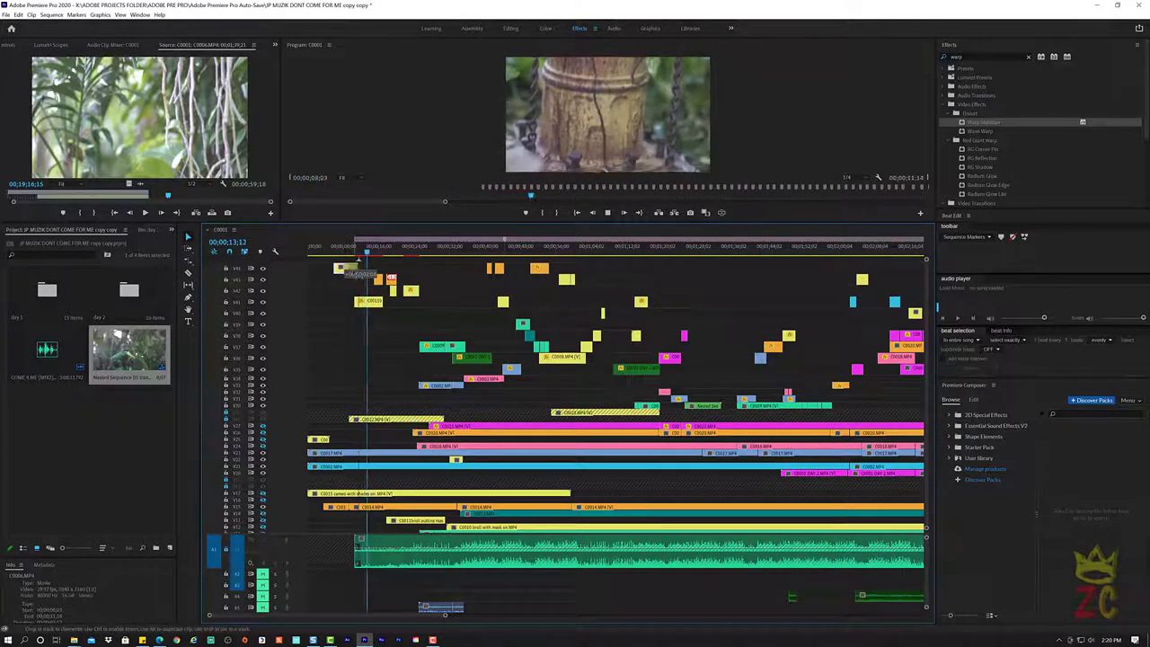
pyautogui.click(342, 252)
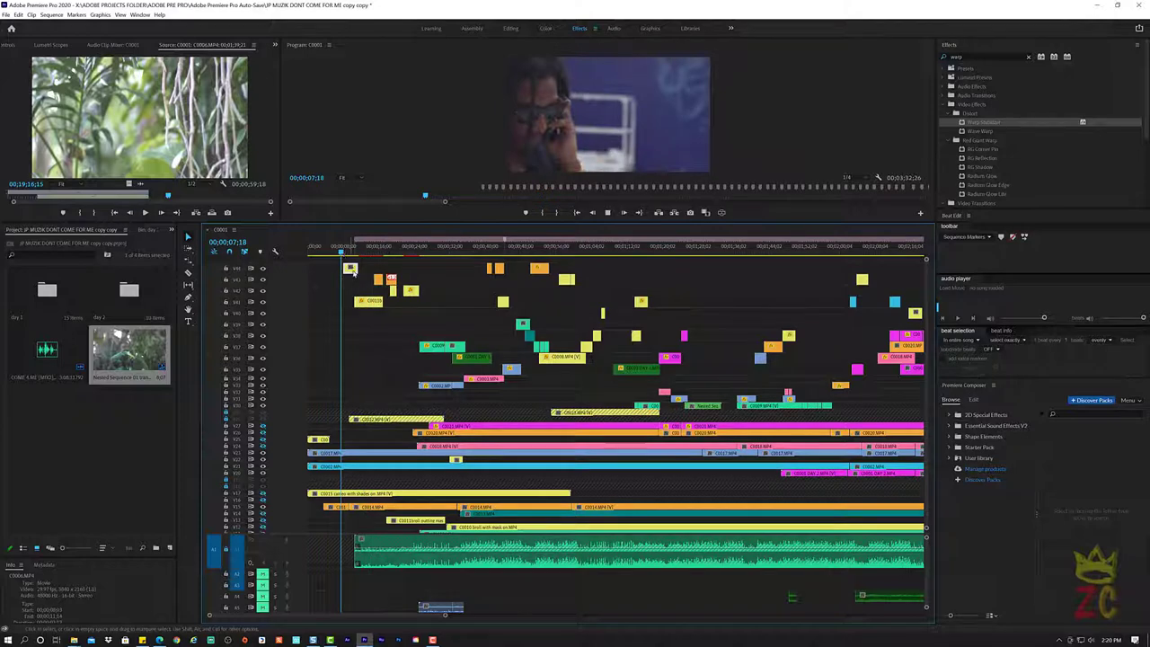
pyautogui.press('space')
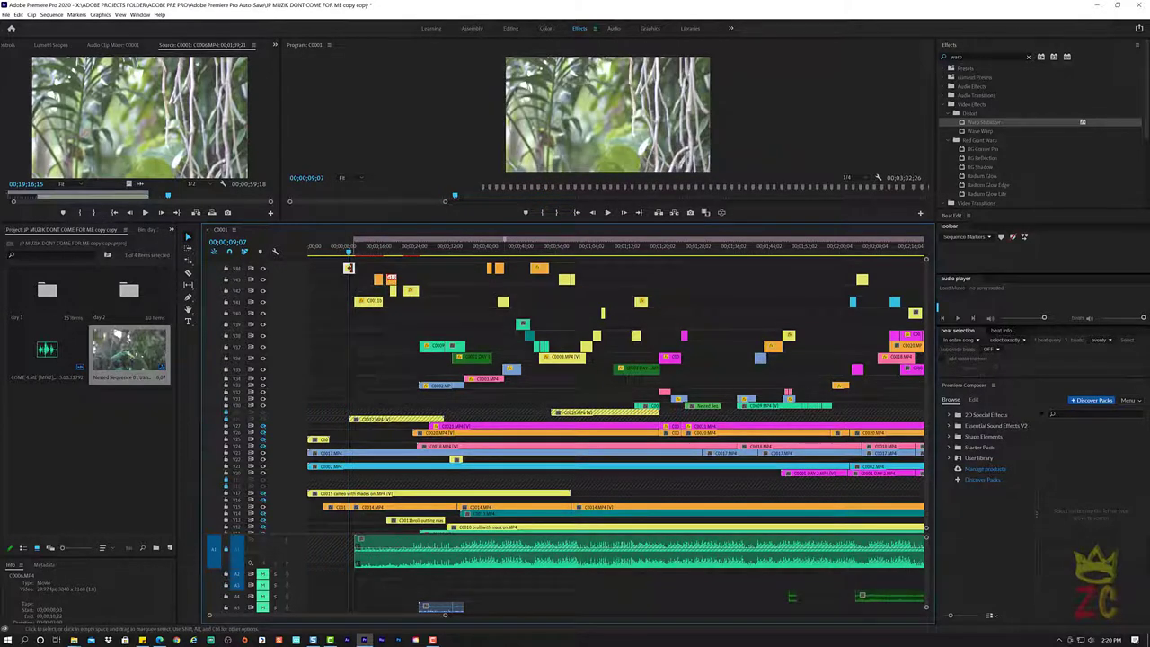
# Set the C0006 clip's Time Interpolation to Optical Flow in Speed/Duration and review the playback
pyautogui.hotkey('ctrl', 'r')
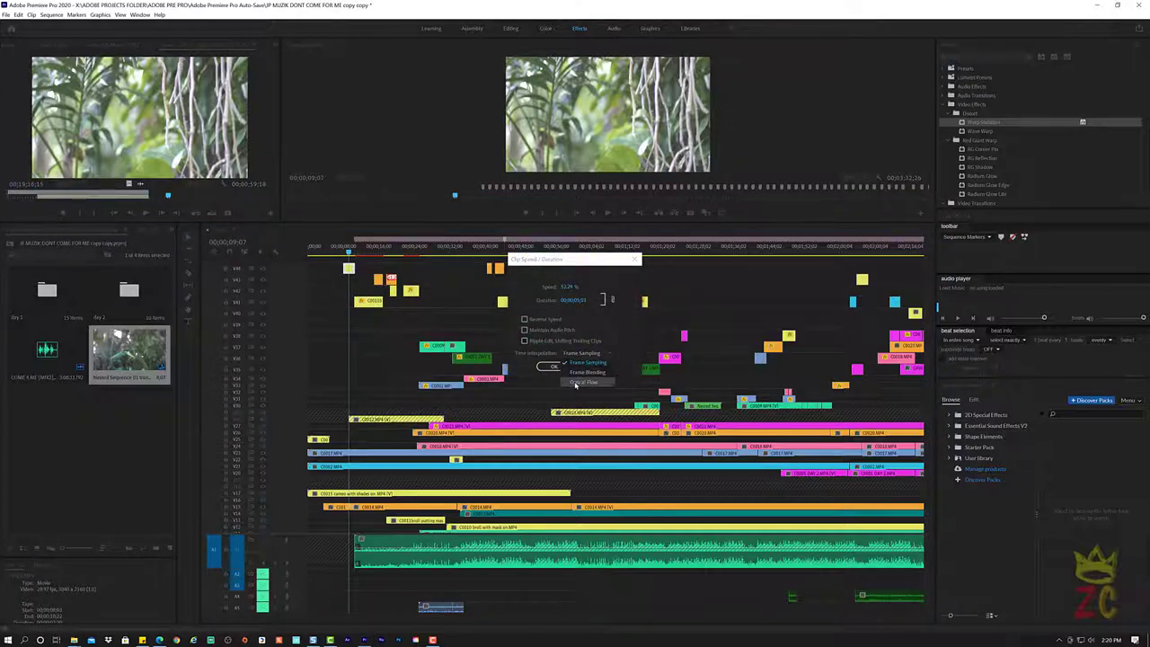
pyautogui.click(588, 367)
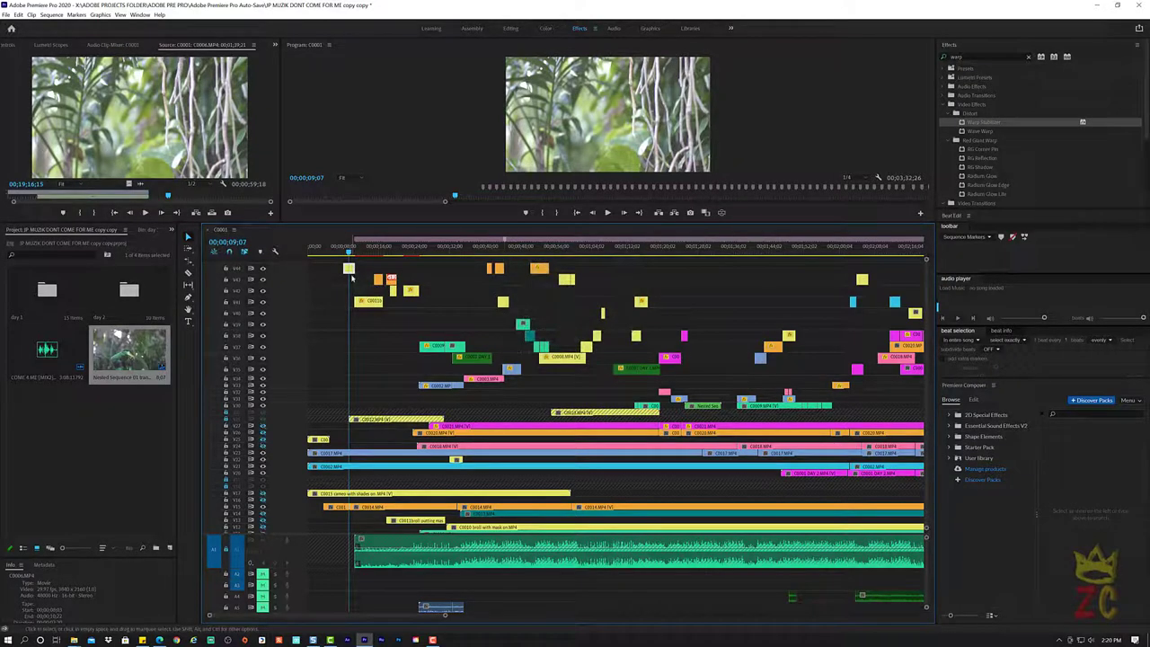
pyautogui.hotkey('ctrl', 'r')
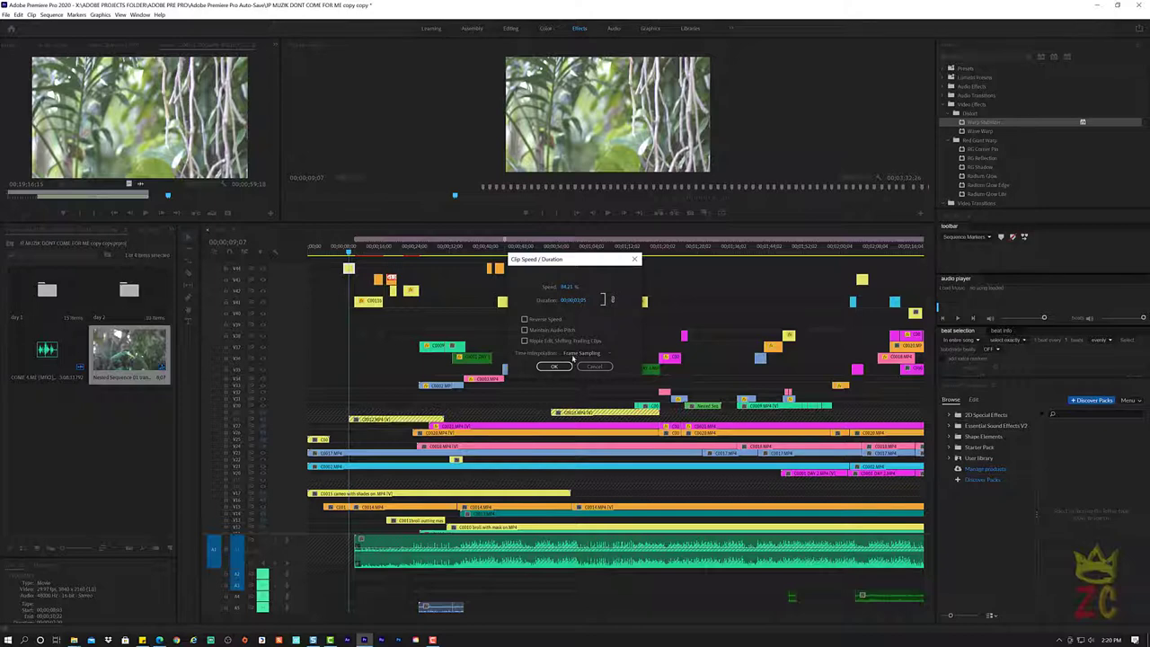
pyautogui.click(585, 354)
pyautogui.click(580, 379)
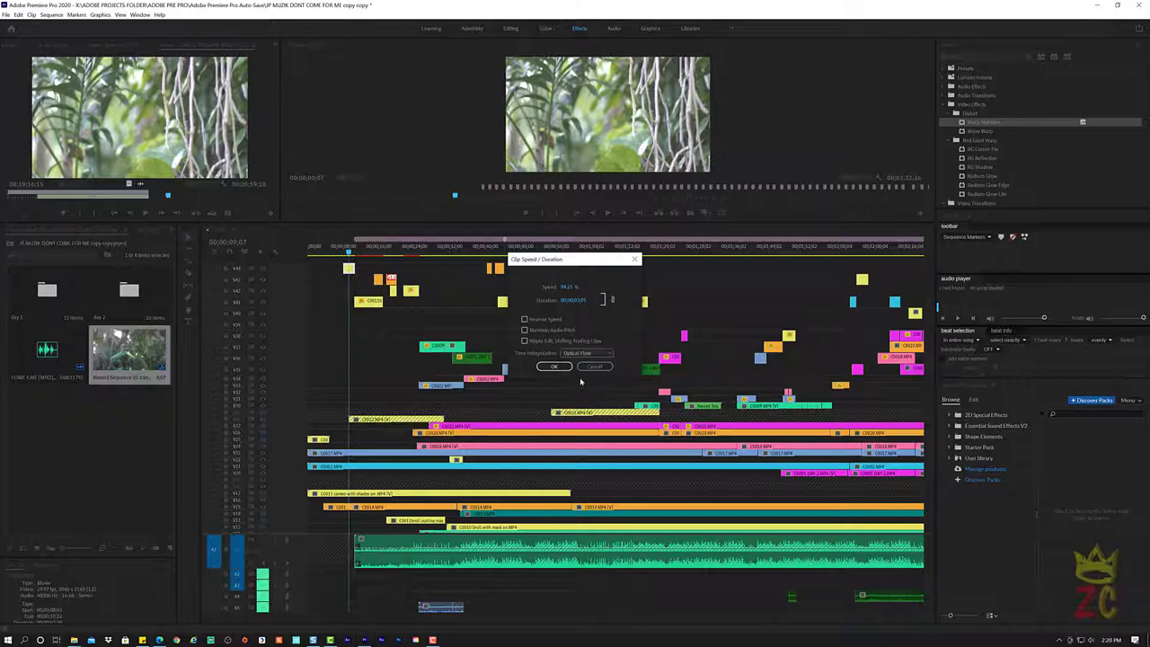
pyautogui.click(550, 367)
pyautogui.click(337, 255)
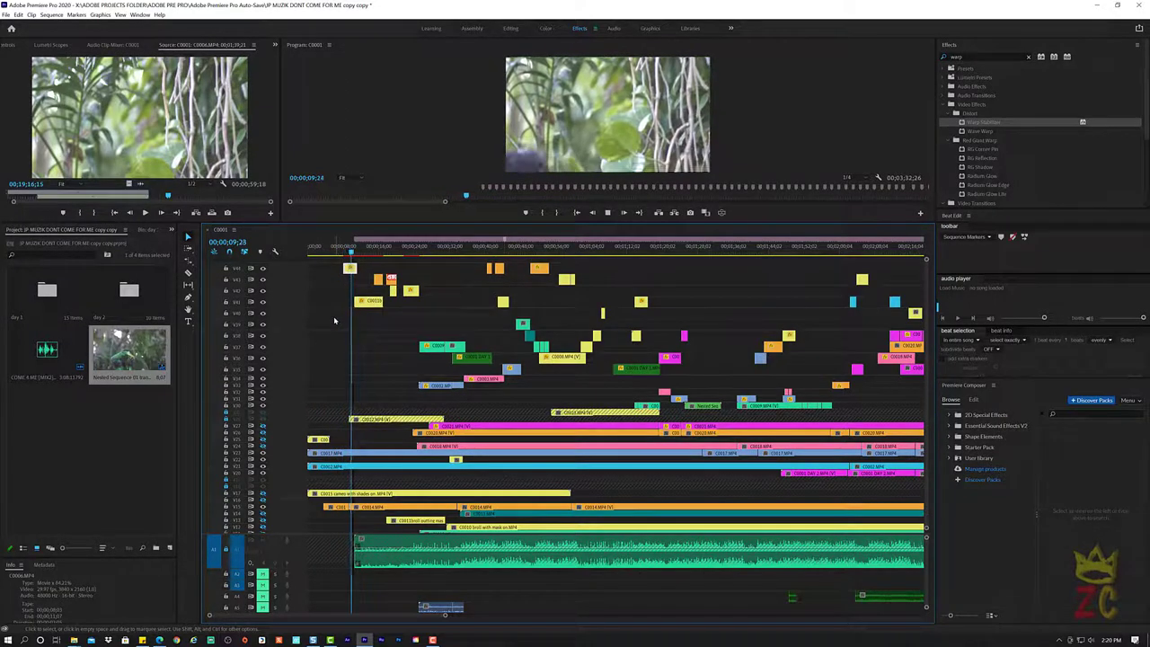
pyautogui.press('space')
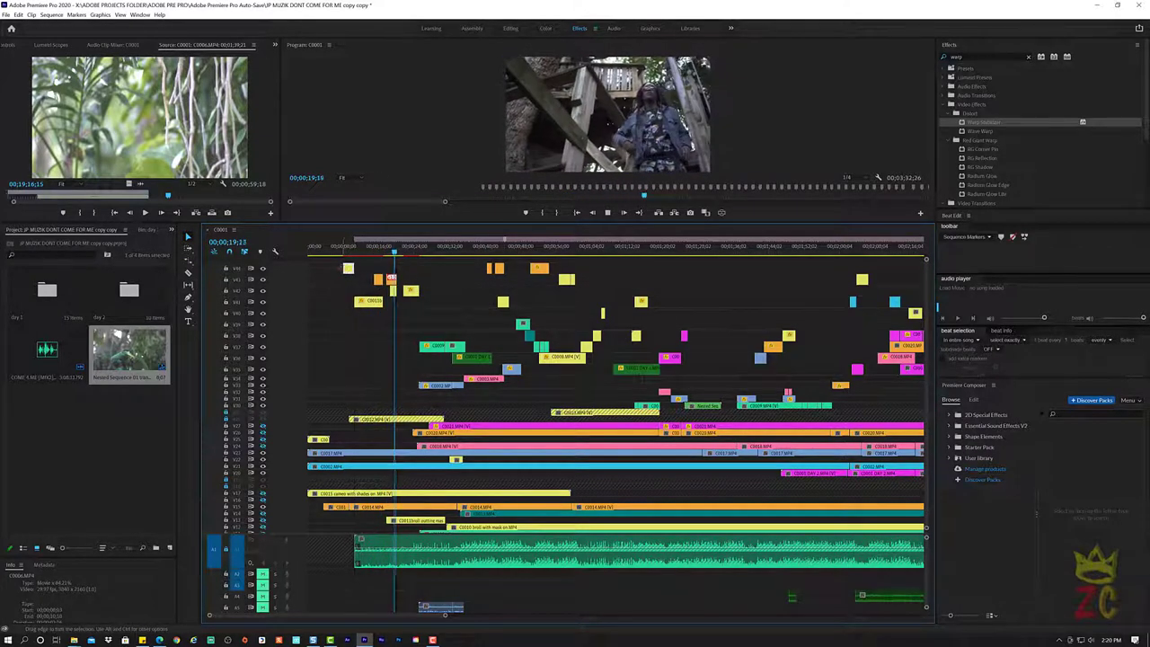
# Replay from about seven seconds, stop near ten, and zoom the timeline in twice
pyautogui.click(339, 252)
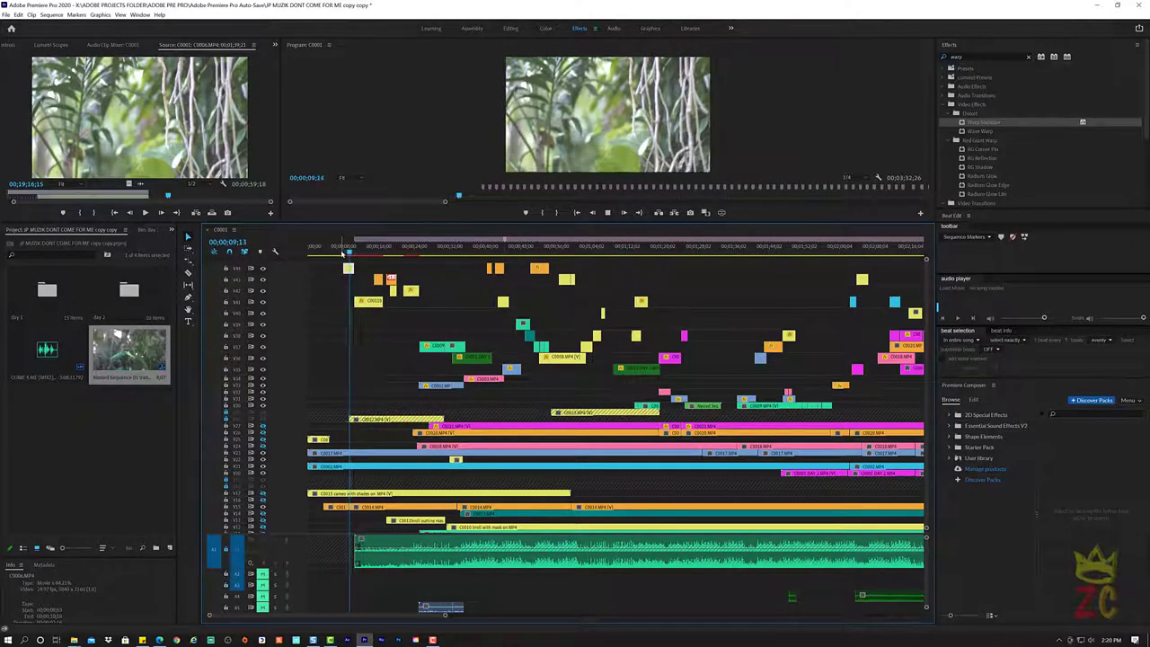
pyautogui.press('space')
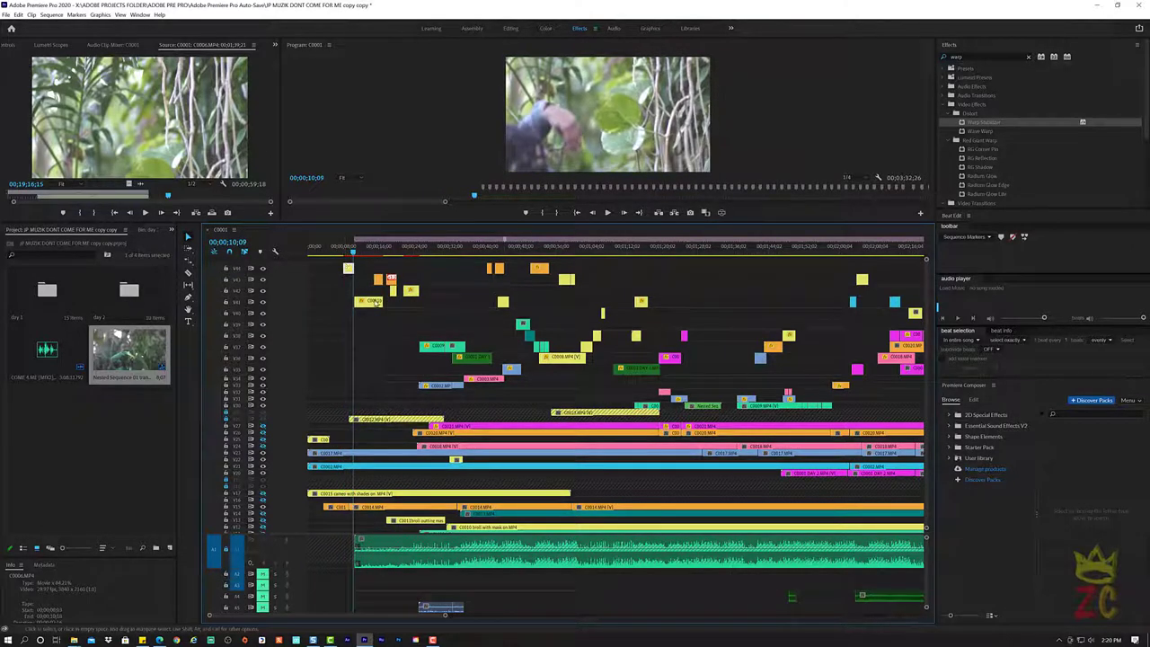
pyautogui.press('=')
pyautogui.press('=')
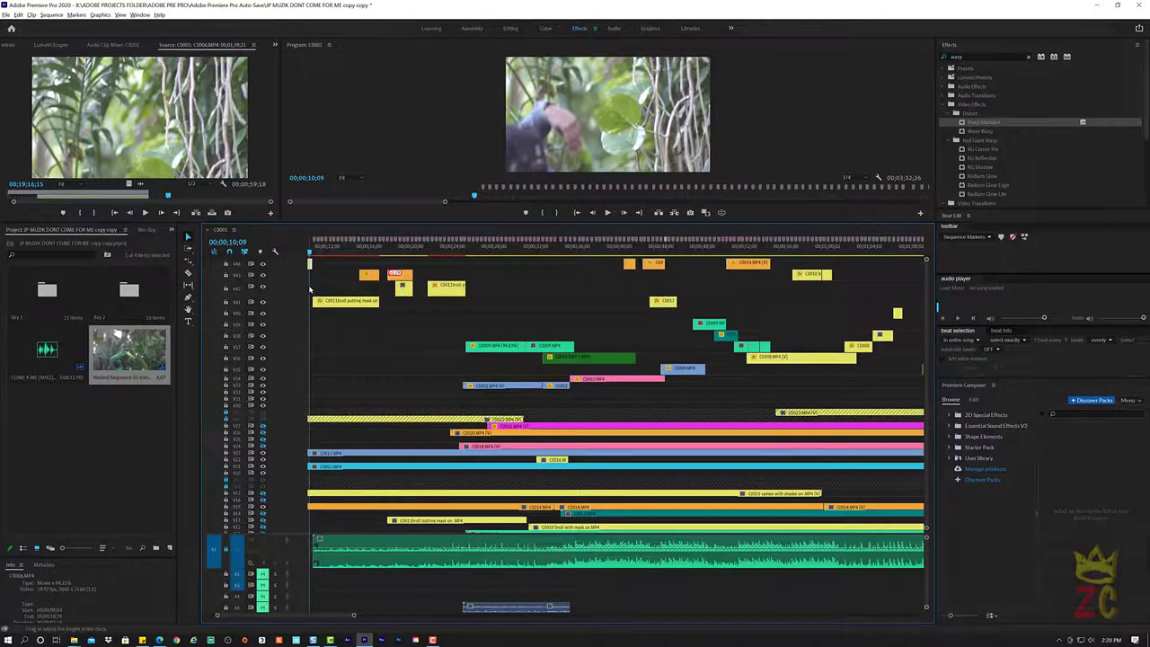
pyautogui.press('=')
pyautogui.press('=')
pyautogui.press('=')
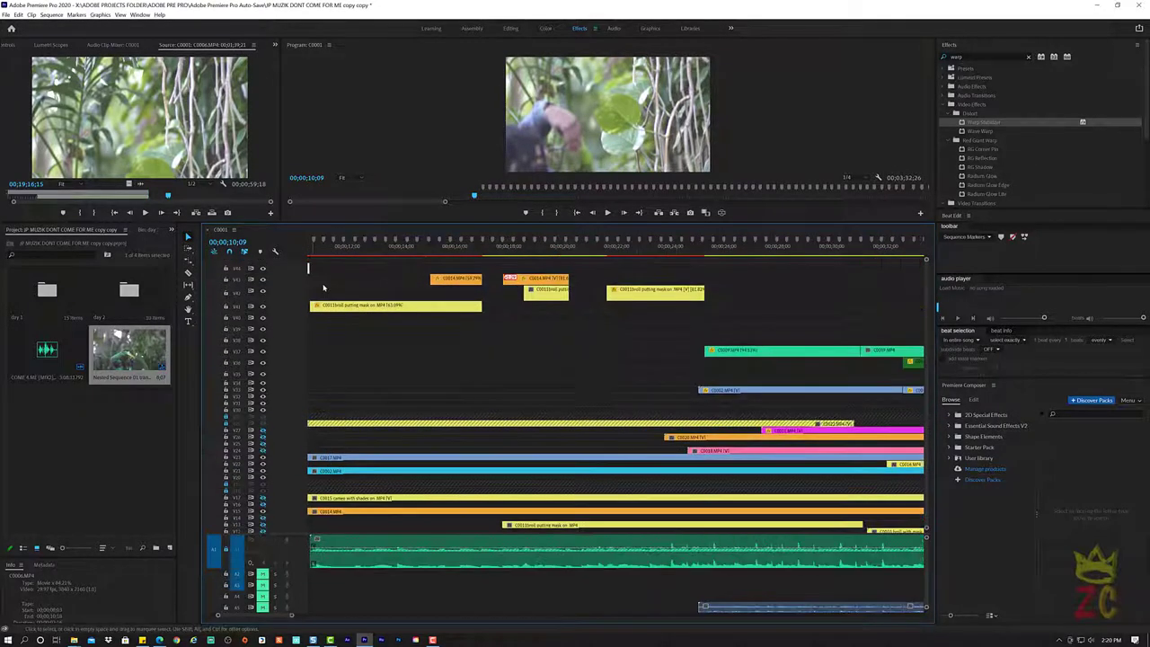
# Trim the end of the top-track C0006.MP4 cutaway shorter and play back the result
pyautogui.scroll(2, 341, 283)
pyautogui.scroll(2, 392, 269)
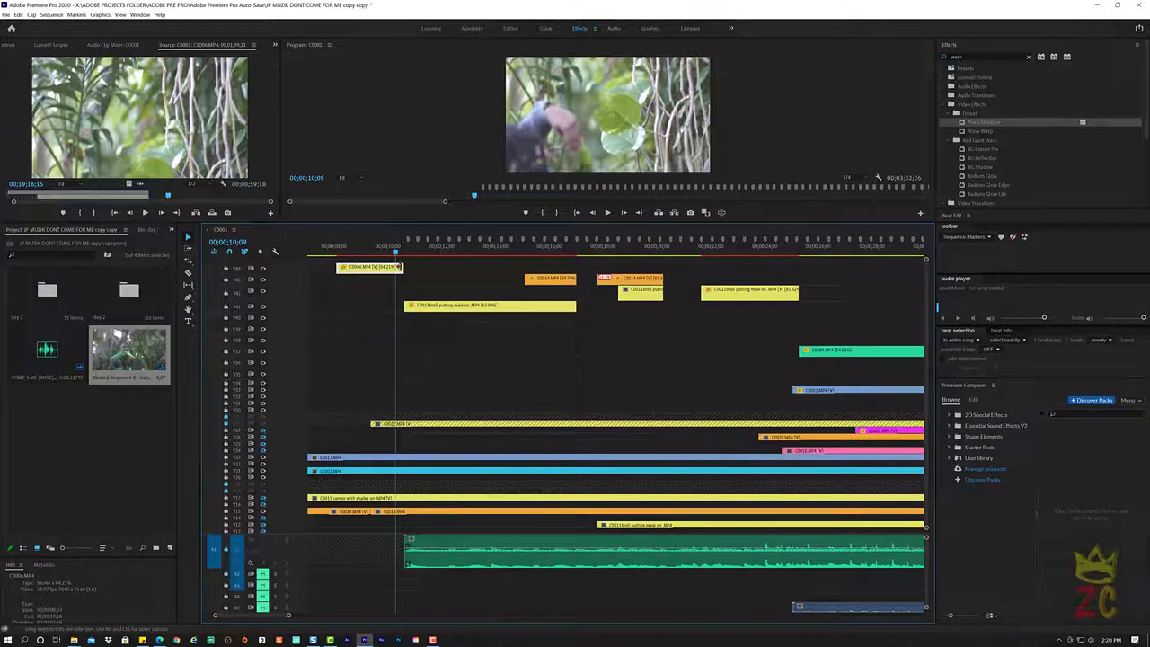
pyautogui.moveTo(401, 266); pyautogui.dragTo(388, 269)
pyautogui.click(339, 246)
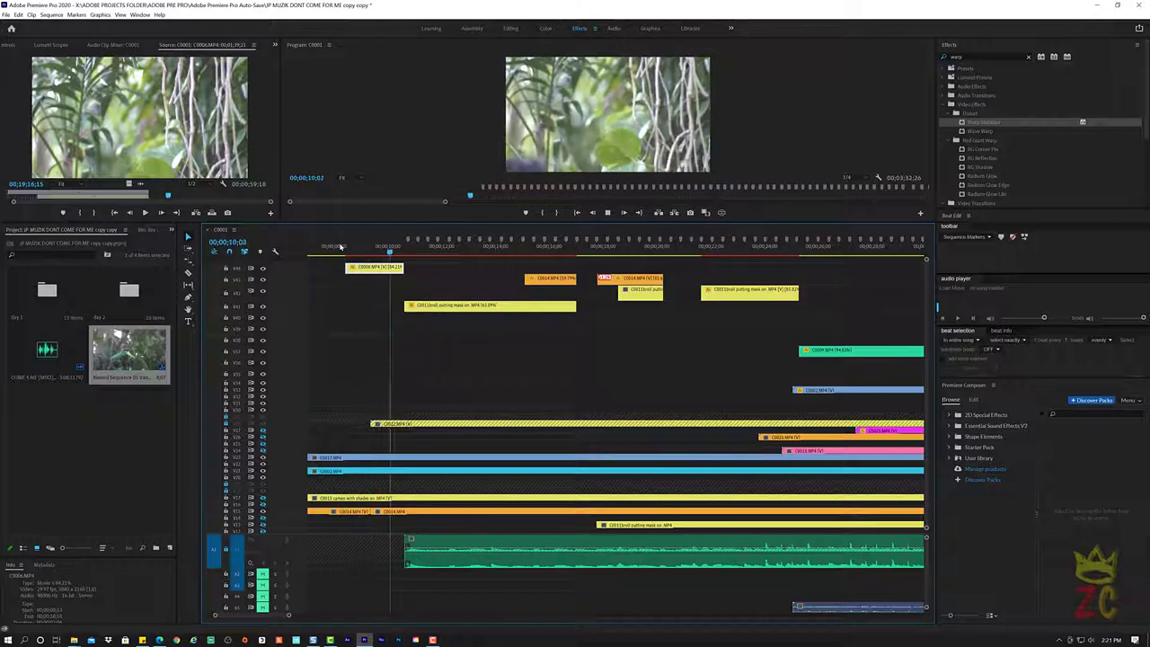
pyautogui.press('space')
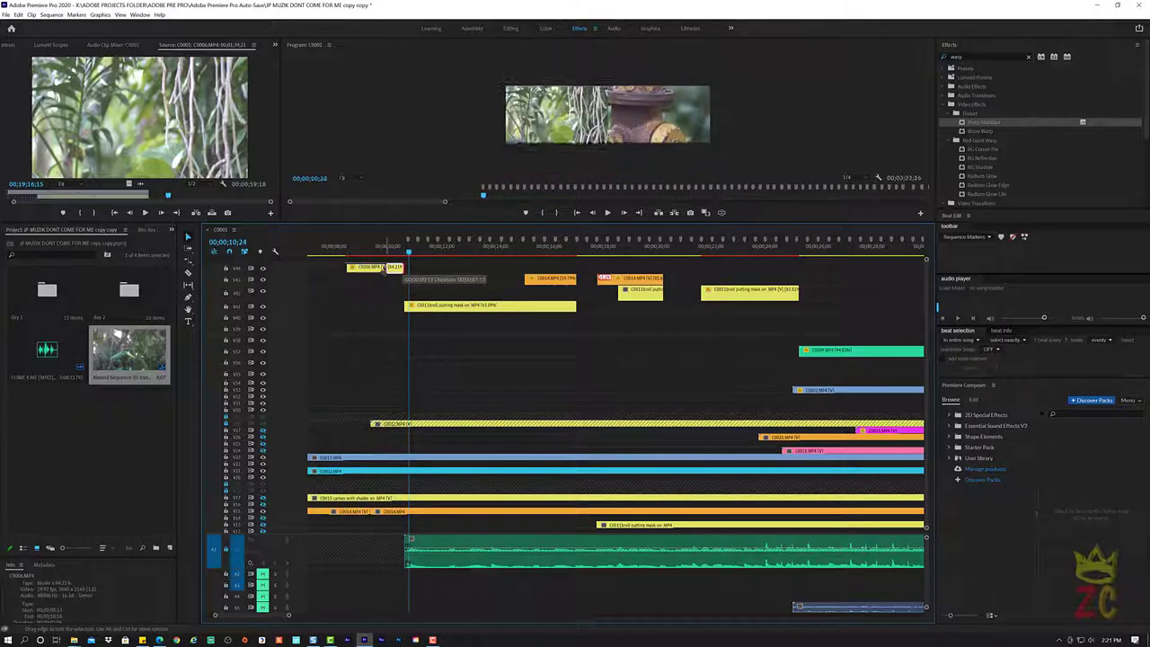
pyautogui.moveTo(402, 268); pyautogui.dragTo(365, 251)
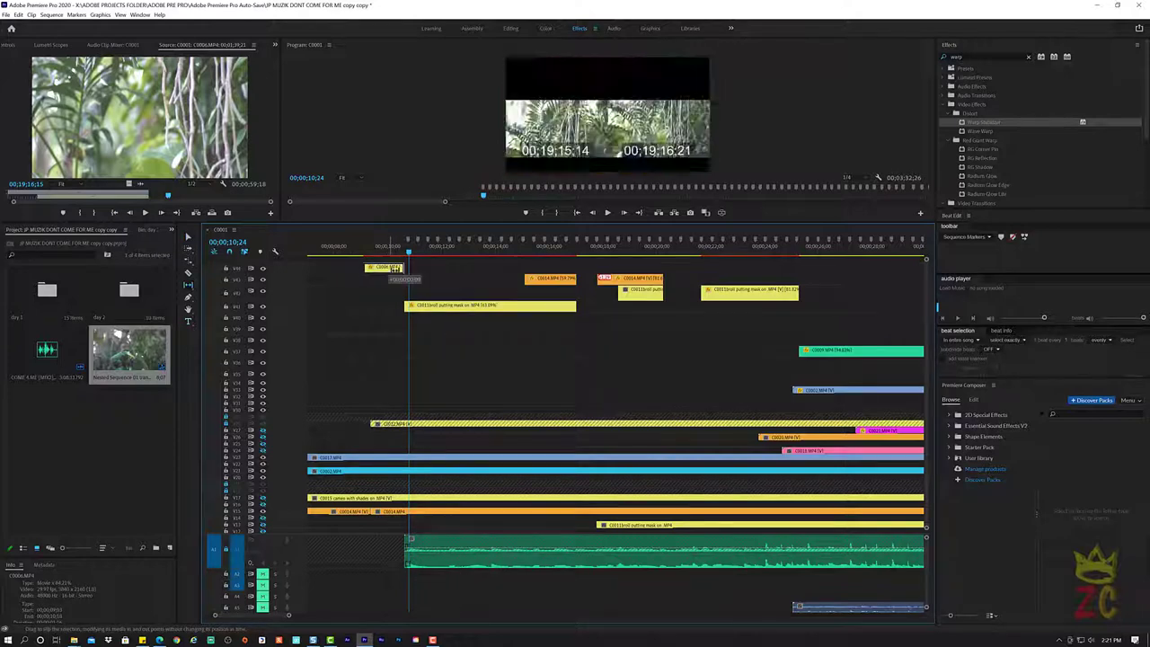
pyautogui.press('space')
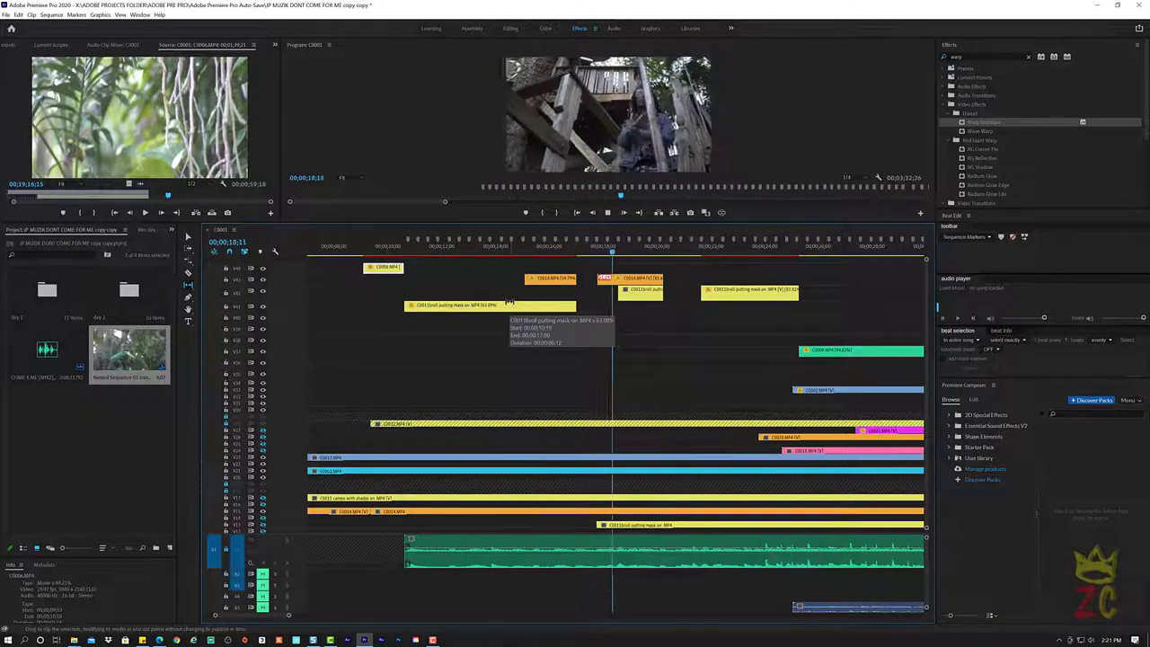
pyautogui.press('space')
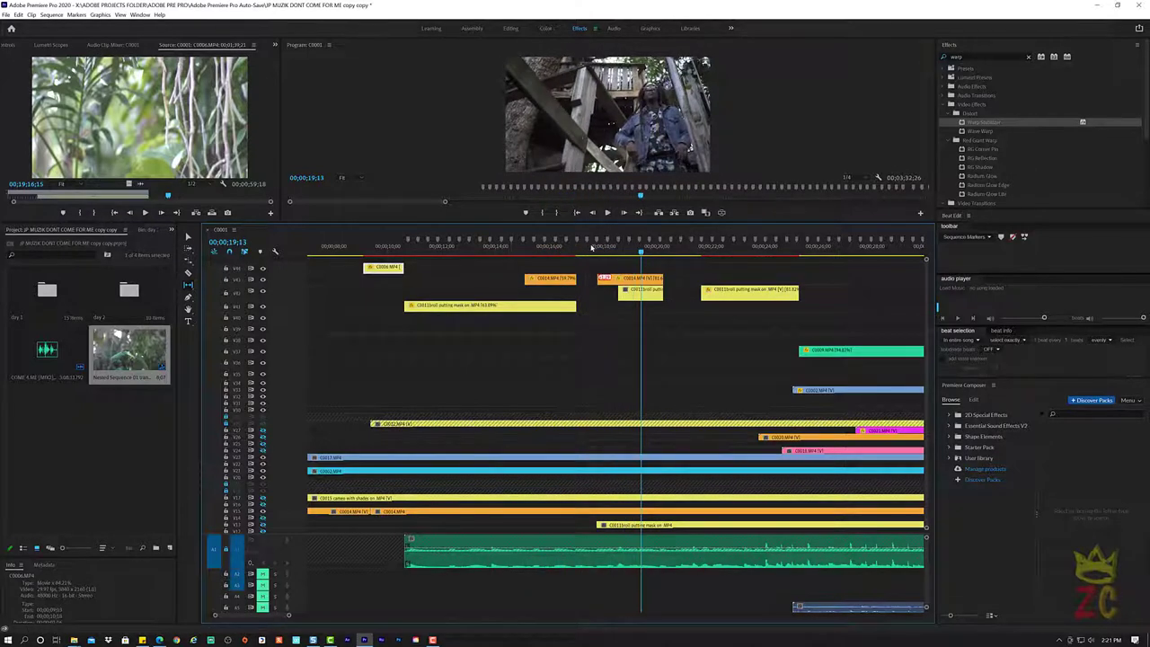
# Review from about seventeen seconds, then extend the end of the C0011 broll clip
pyautogui.click(579, 249)
pyautogui.press('space')
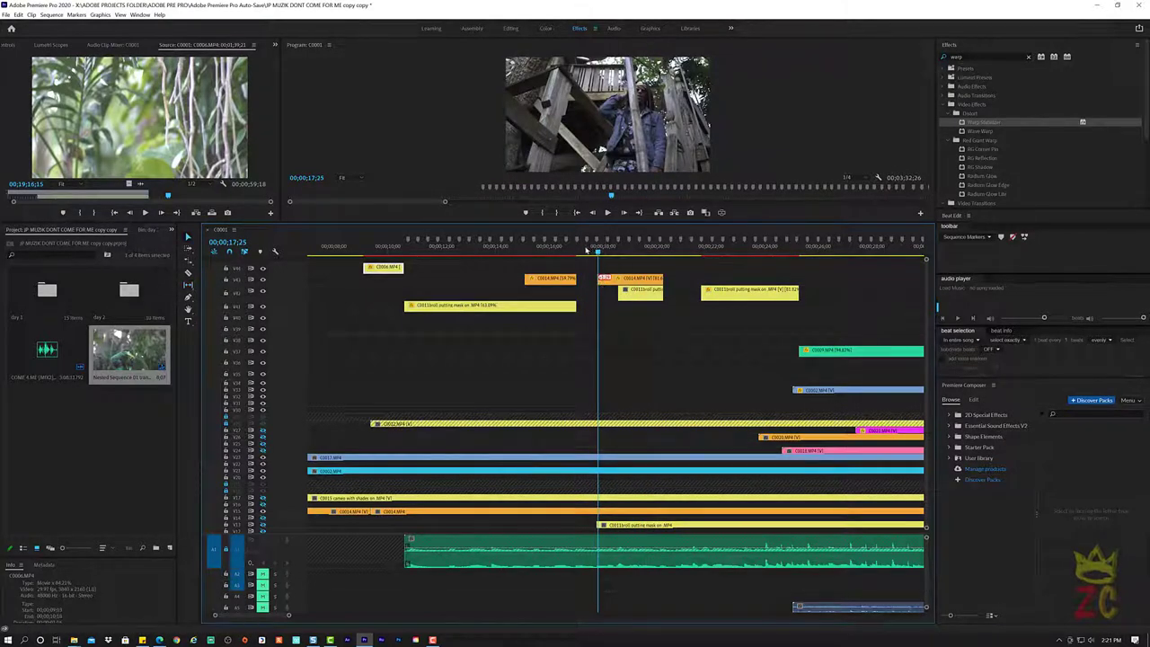
pyautogui.click(582, 250)
pyautogui.press('space')
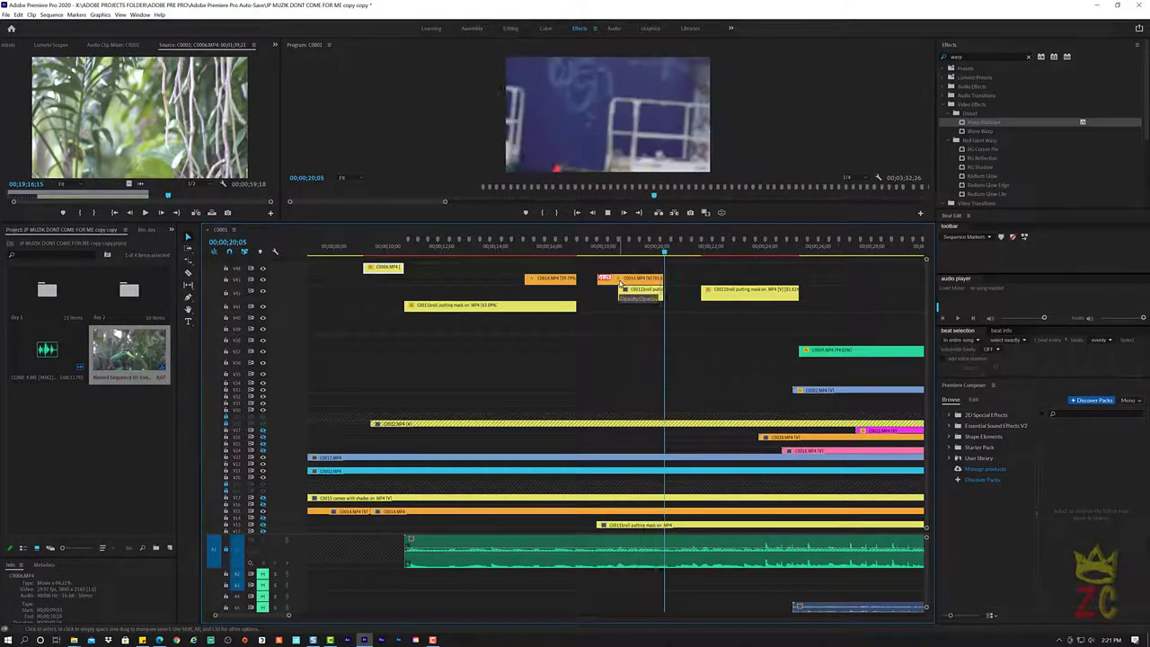
pyautogui.click(632, 252)
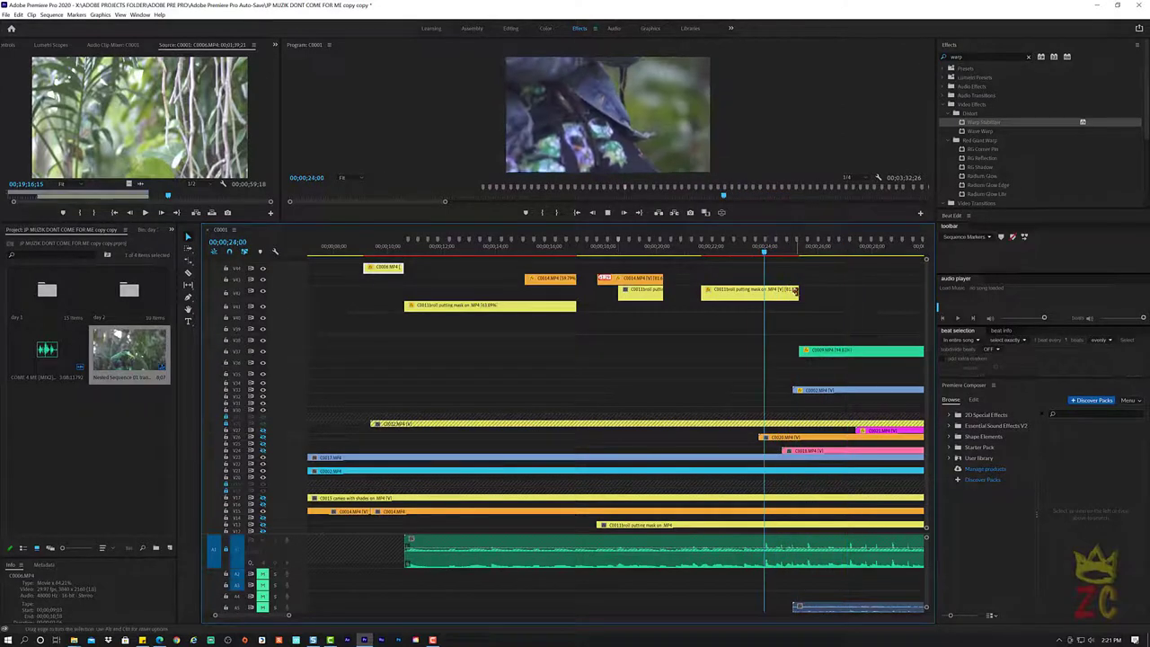
pyautogui.moveTo(797, 290); pyautogui.dragTo(817, 290)
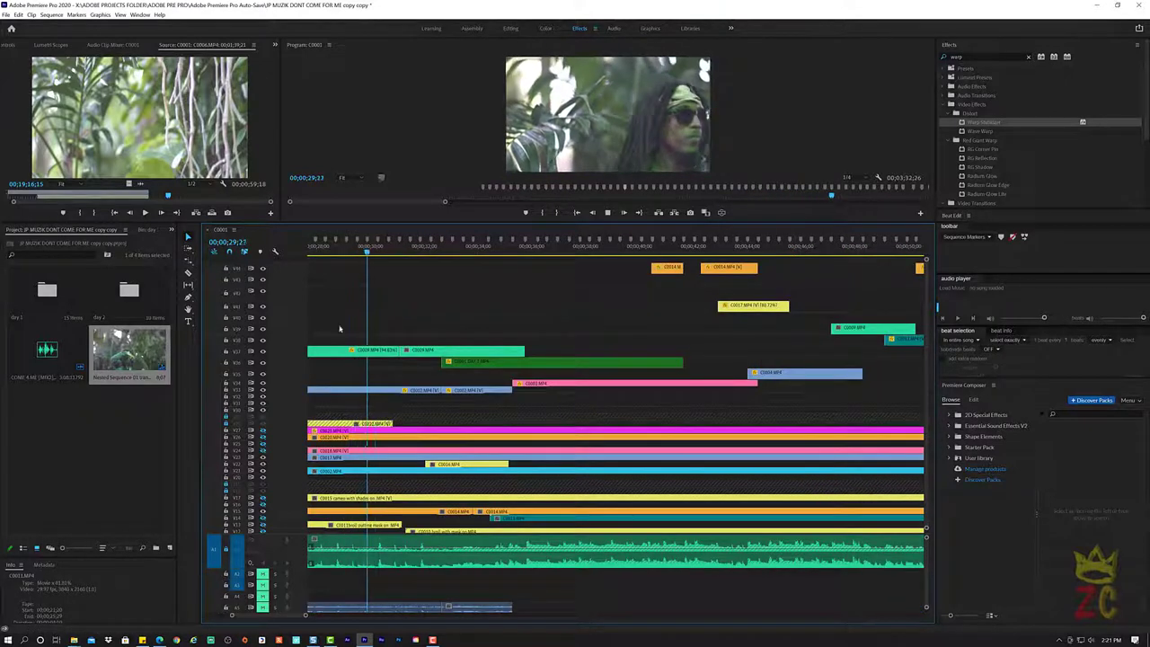
# Zoom out, review around fifty-five seconds, and delete the long unwanted clip on the upper track
pyautogui.press('-')
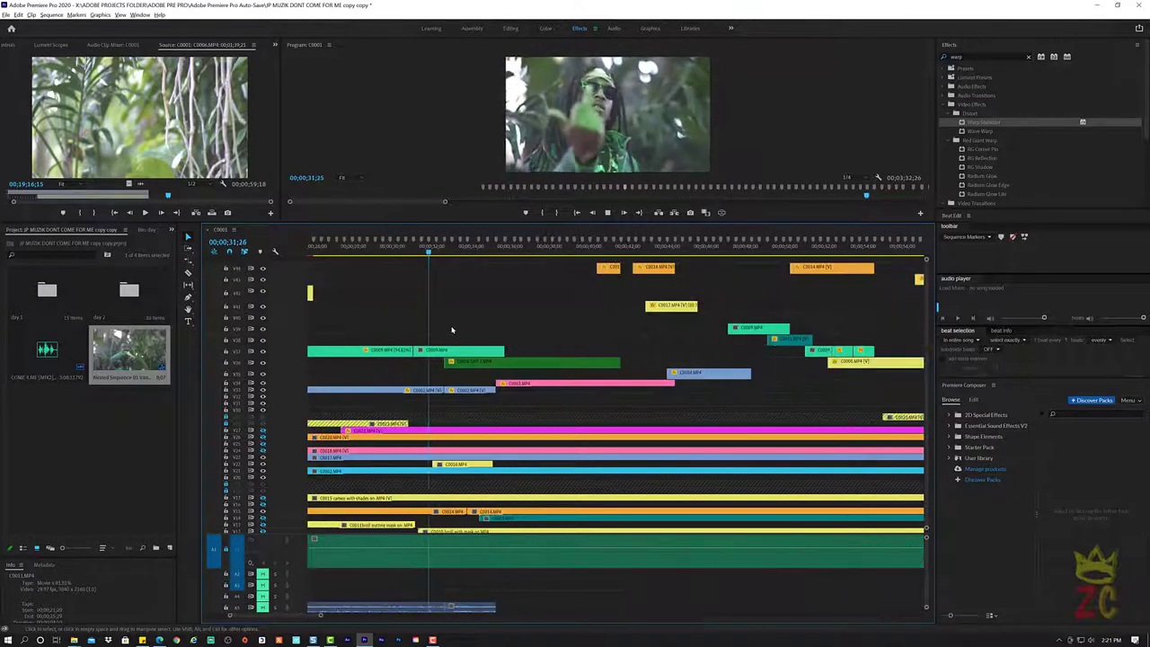
pyautogui.scroll(5, 410, 252)
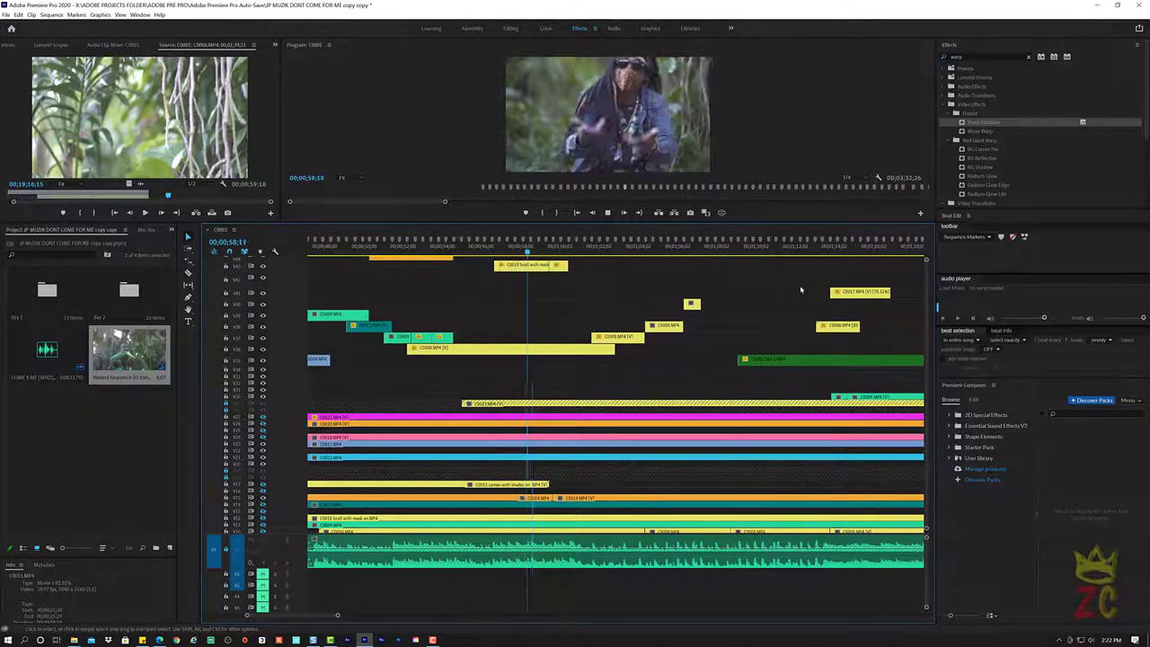
pyautogui.click(477, 252)
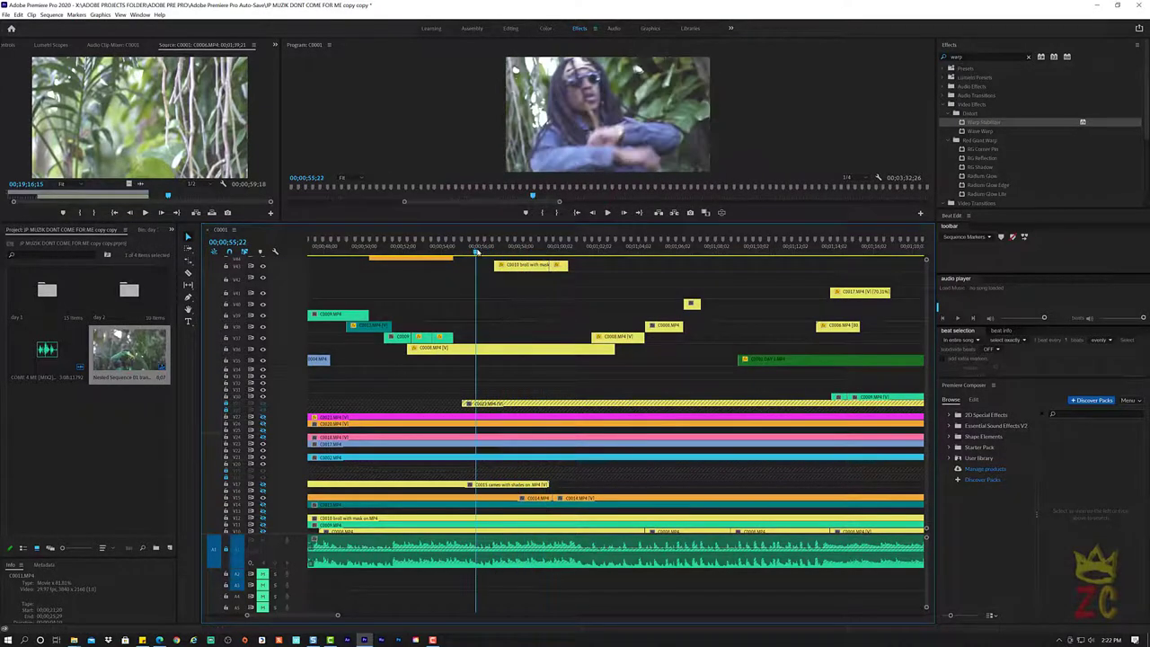
pyautogui.press('space')
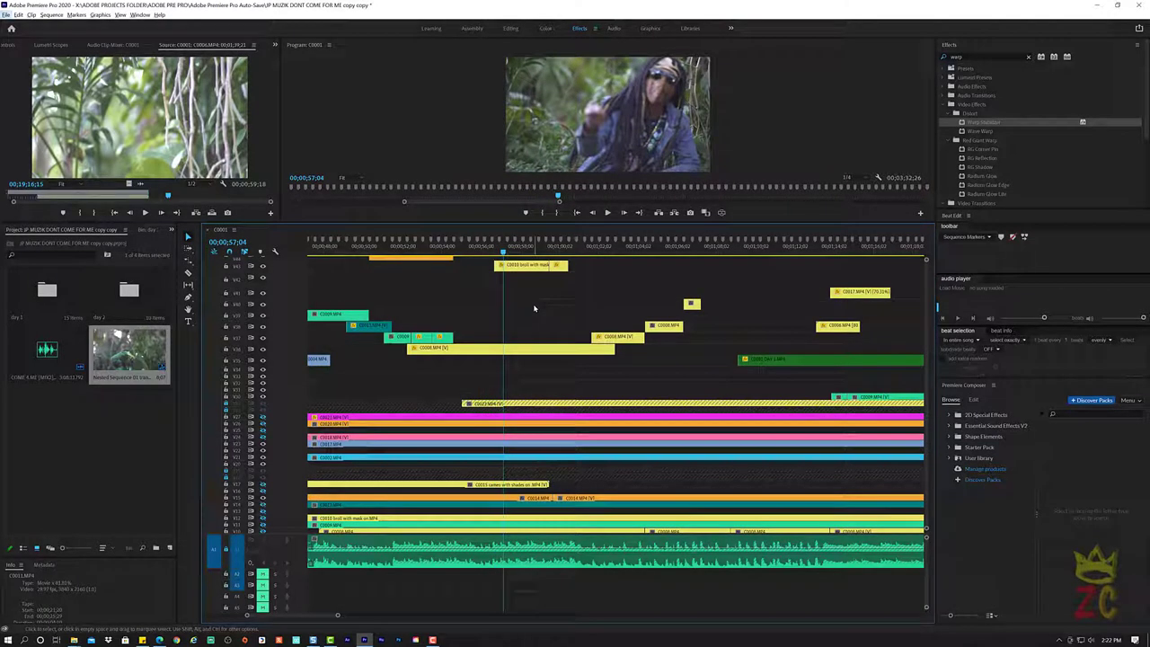
pyautogui.click(533, 308)
pyautogui.scroll(1, 533, 308)
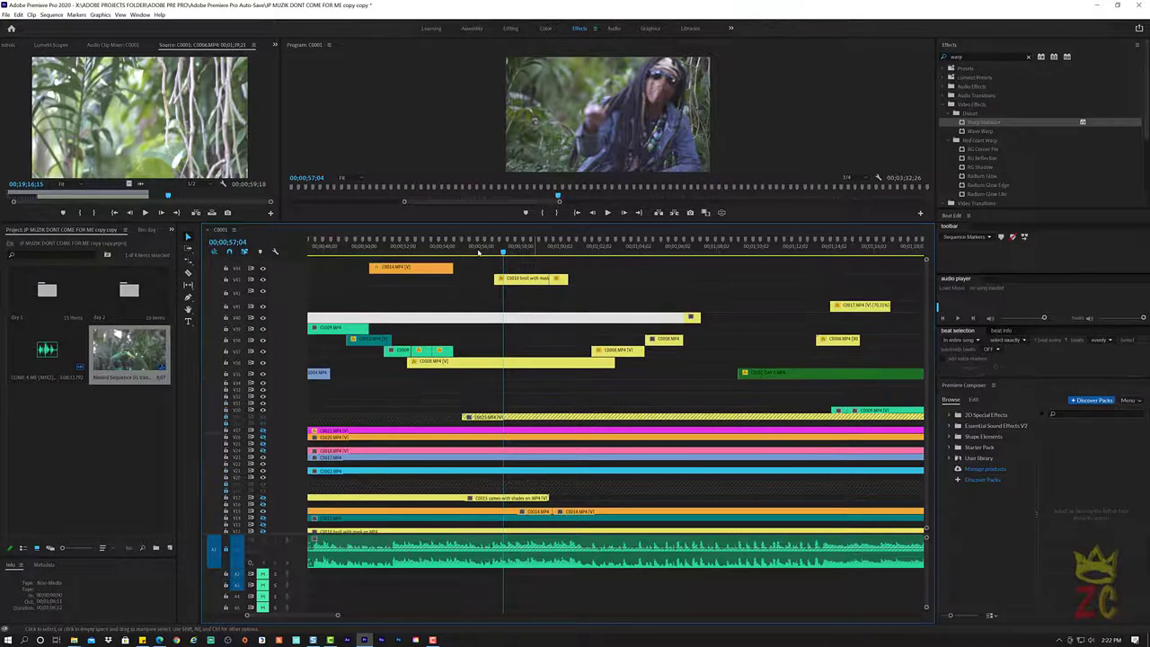
pyautogui.press('space')
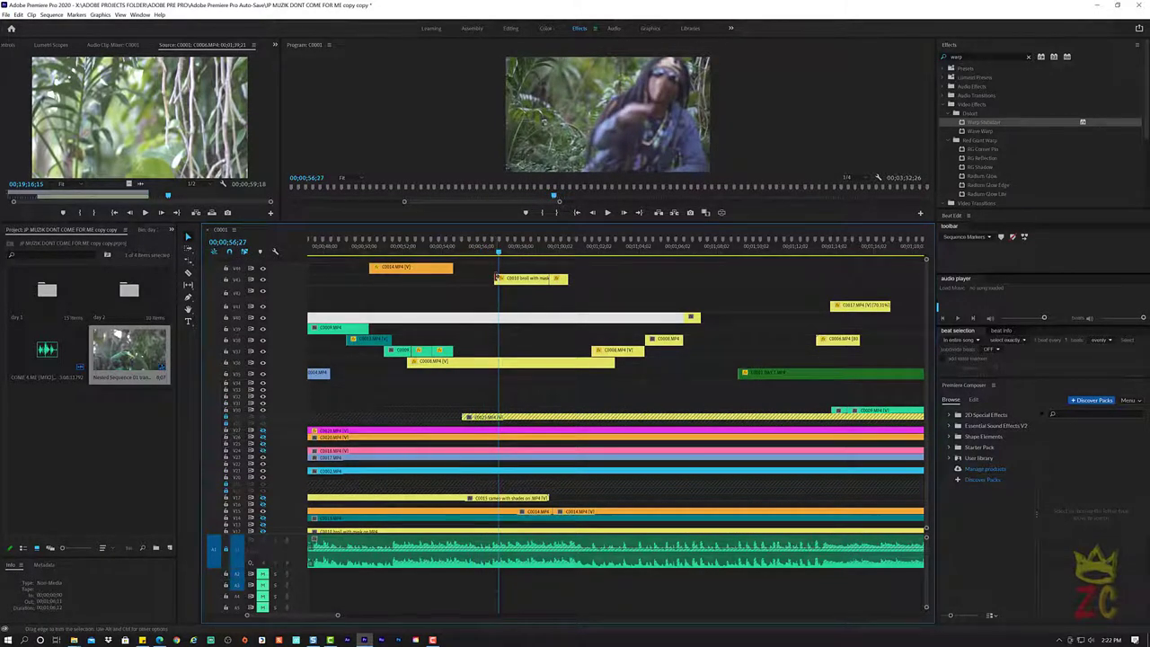
pyautogui.press('Delete')
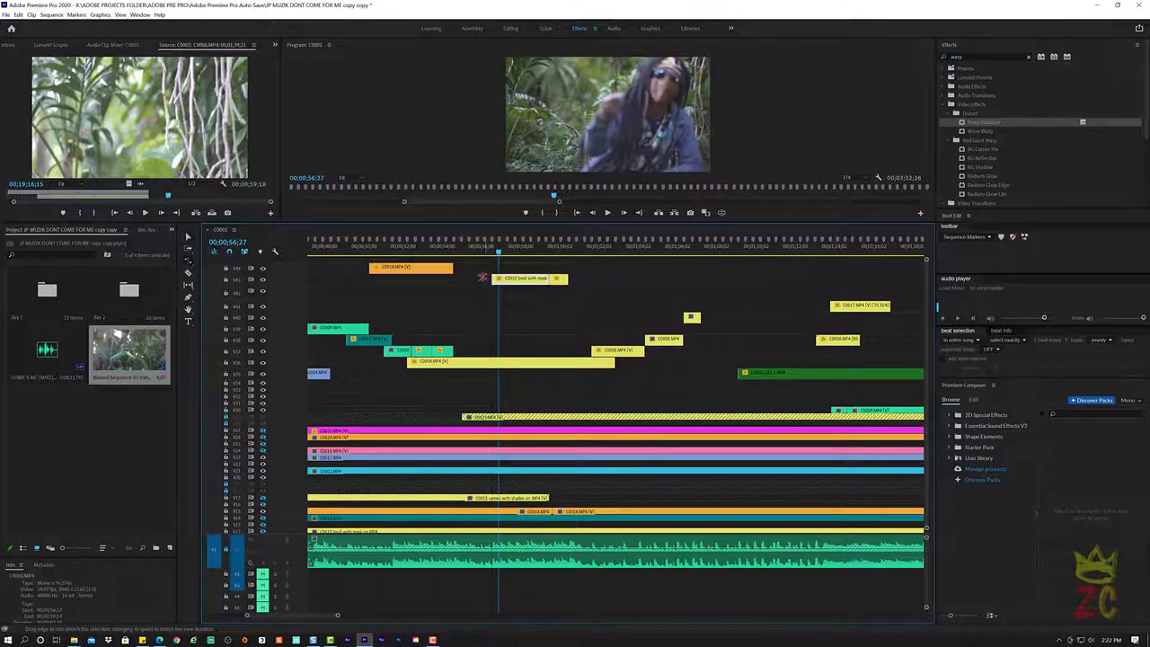
pyautogui.press('space')
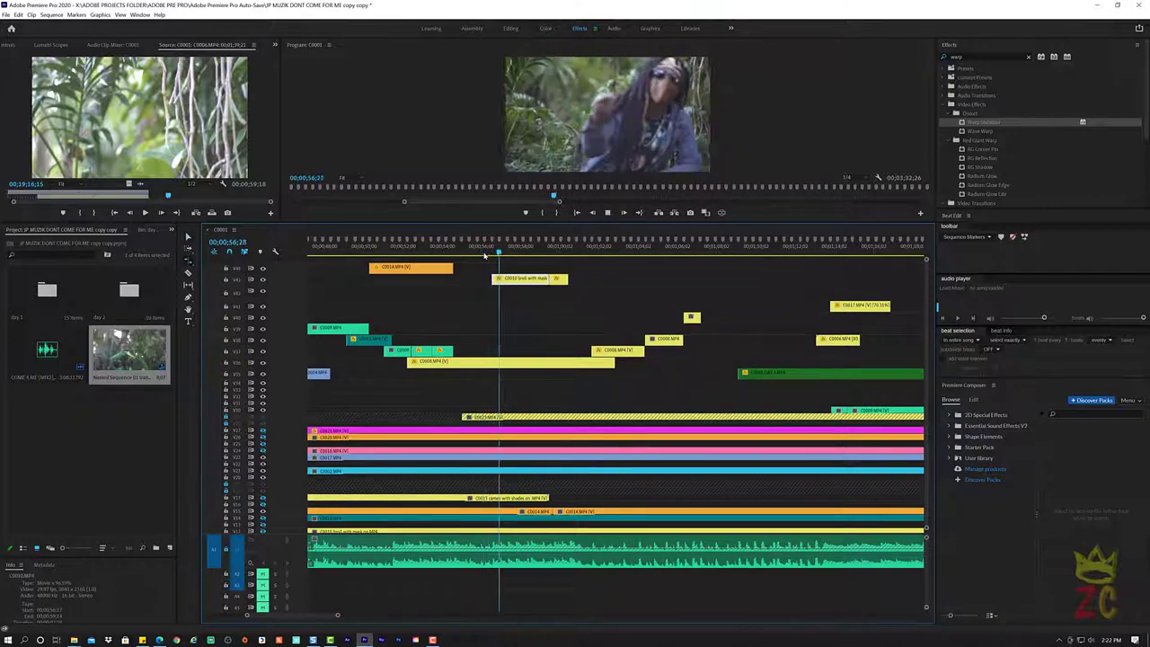
pyautogui.press('space')
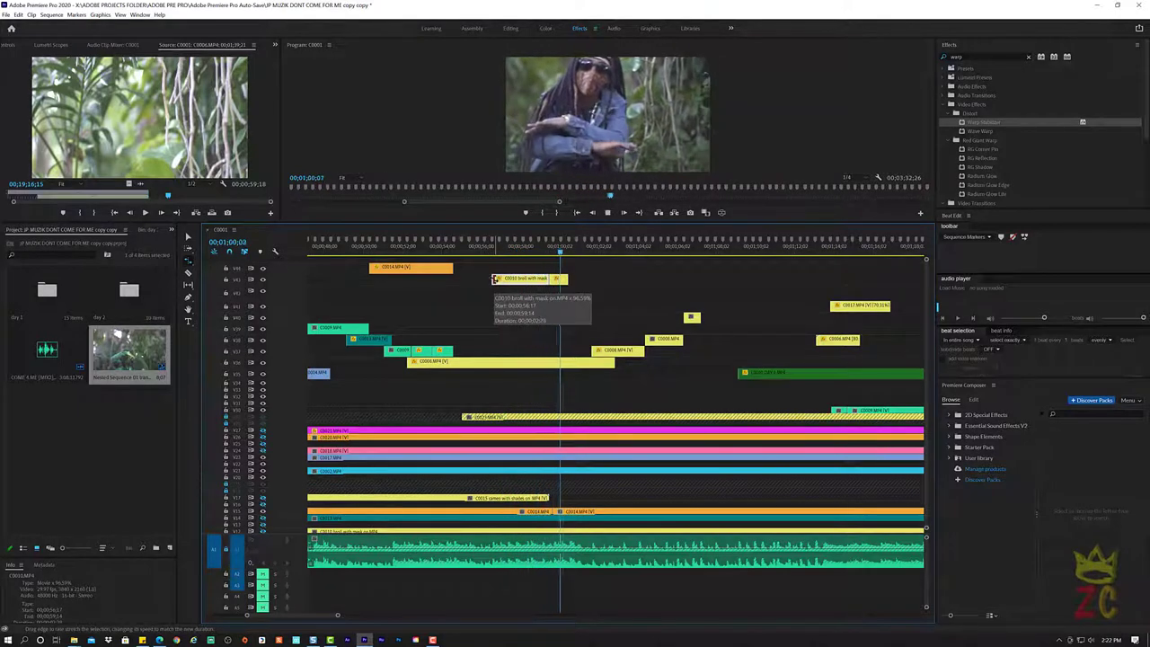
# Play from fifty-eight seconds to 58;19 and bring up Effect Controls for the C0010 broll clip
pyautogui.click(521, 254)
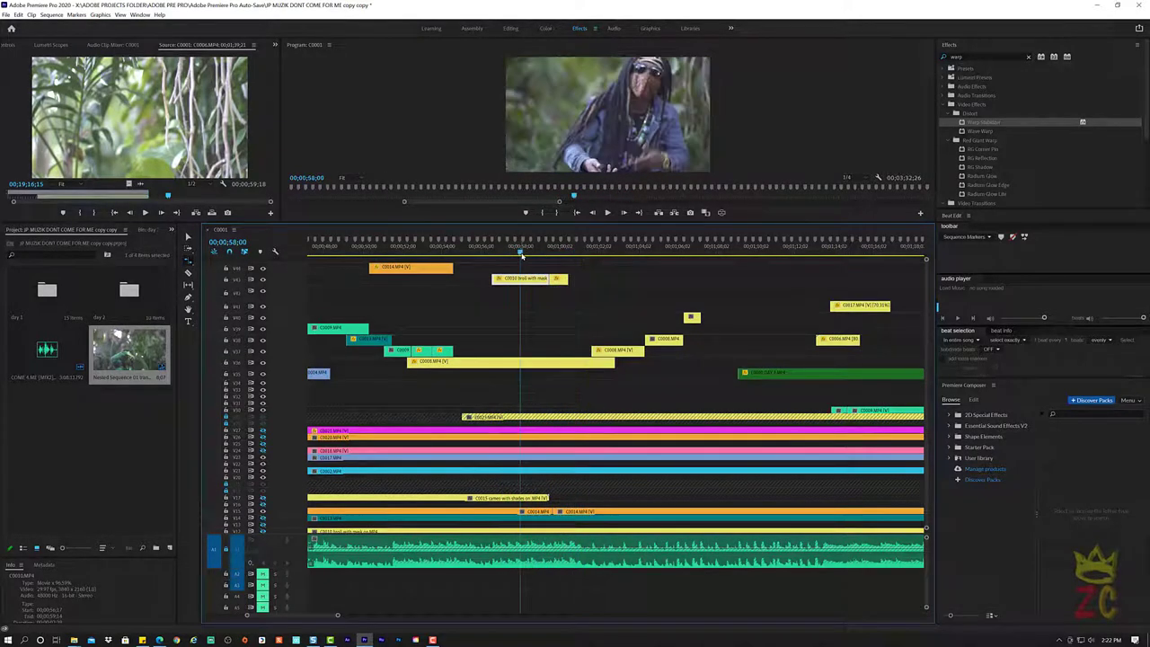
pyautogui.press('space')
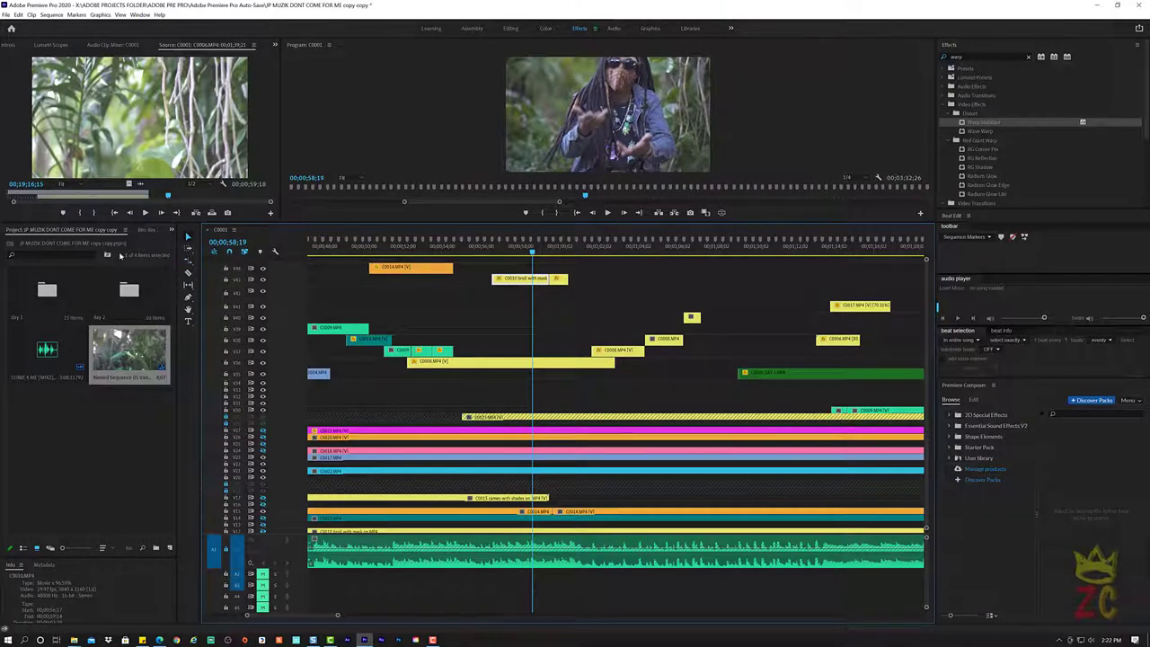
pyautogui.click(9, 45)
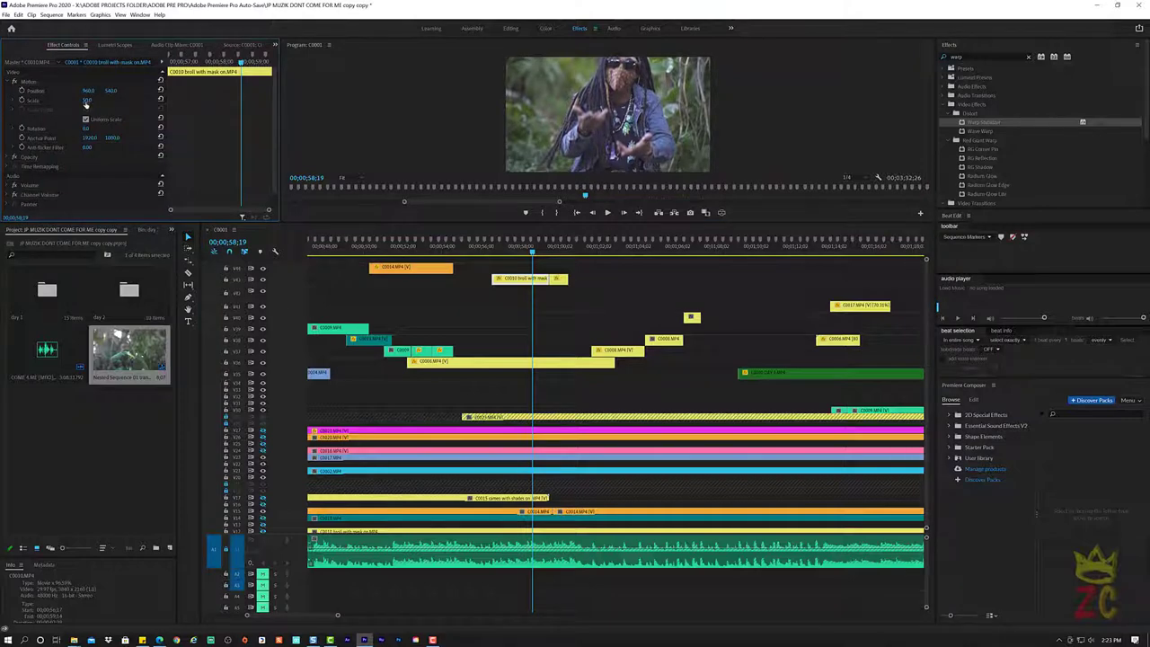
# Adjust the C0010 b-roll clip's scale, then play back the cutaway to review it
pyautogui.moveTo(87, 100); pyautogui.dragTo(108, 101)
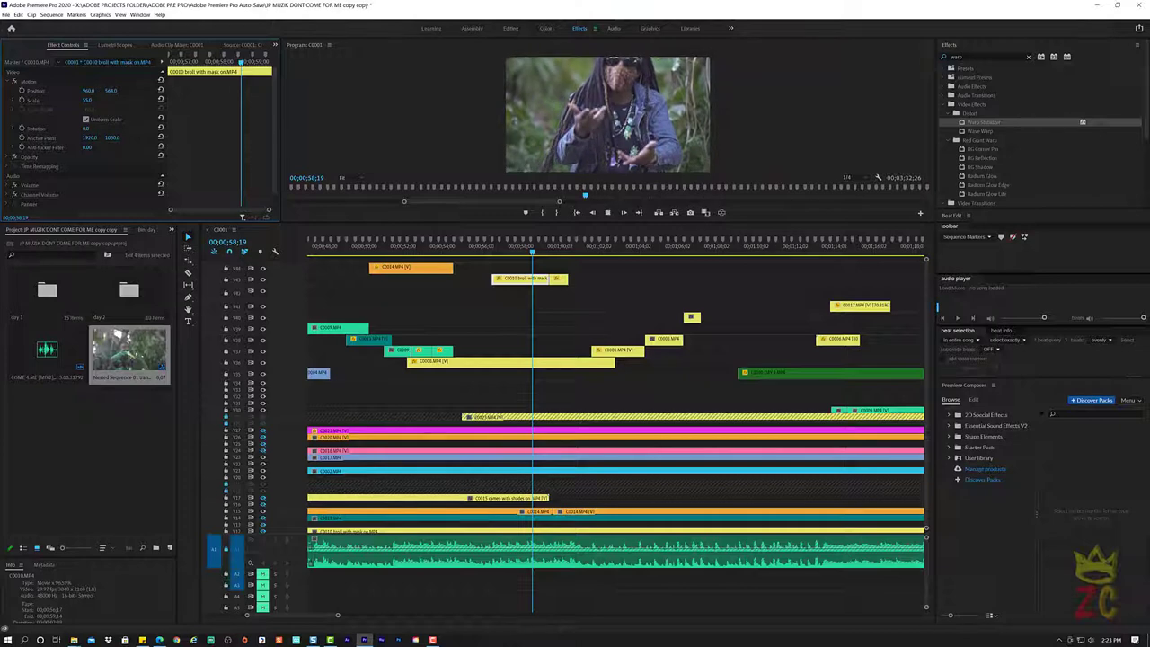
pyautogui.press('space')
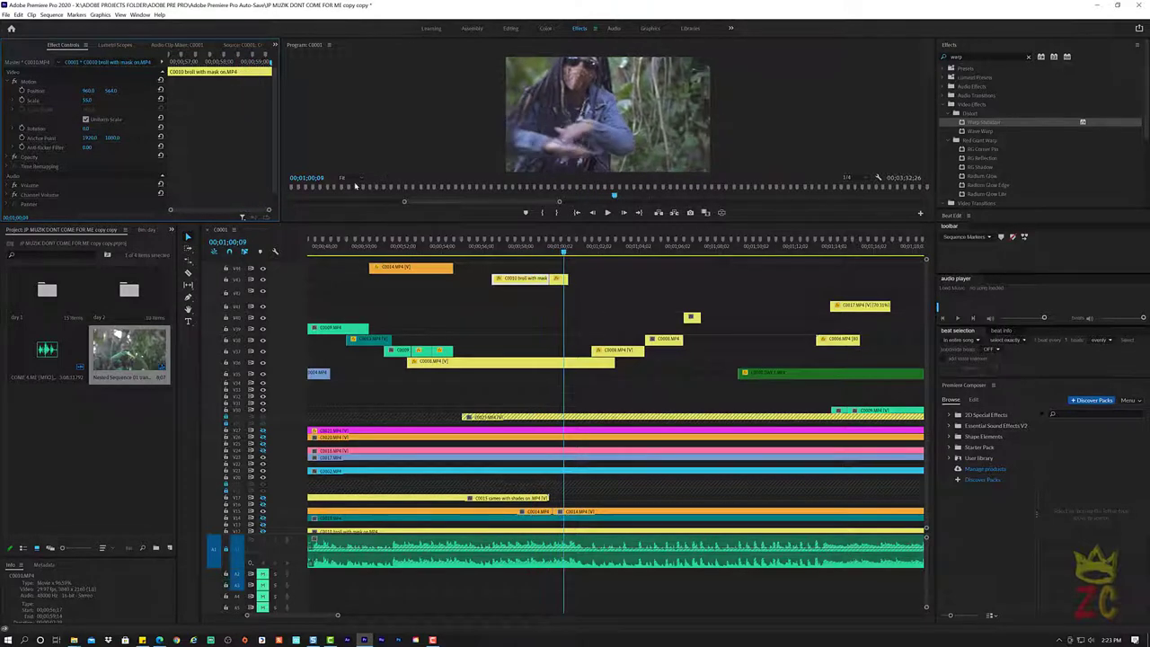
pyautogui.click(529, 250)
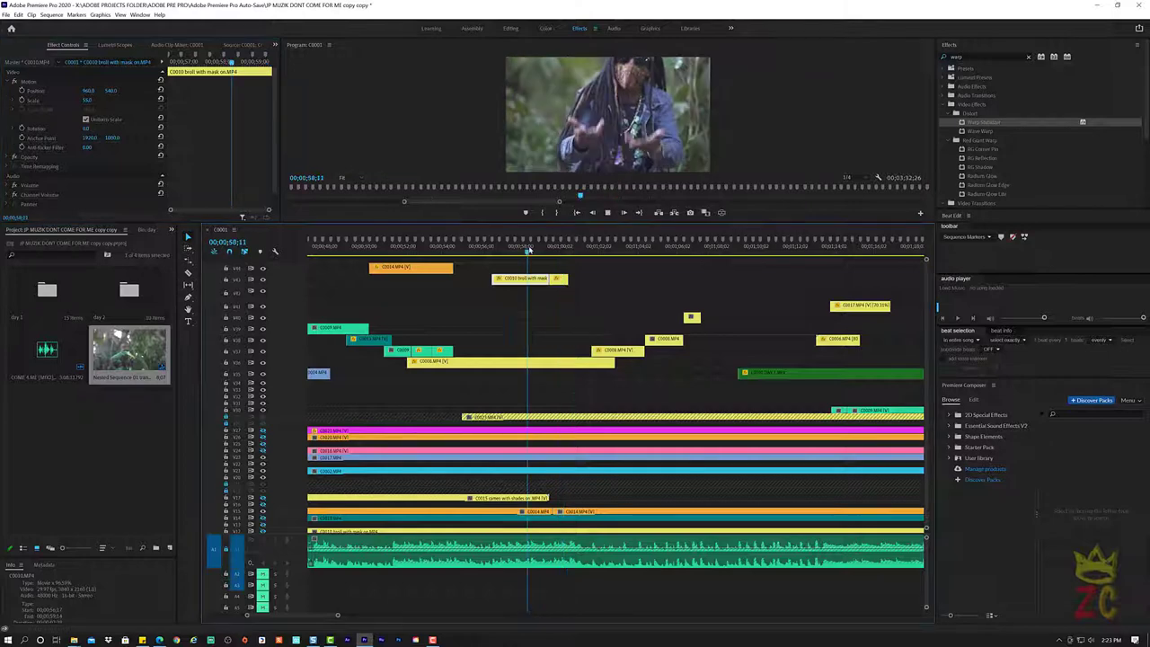
pyautogui.press('space')
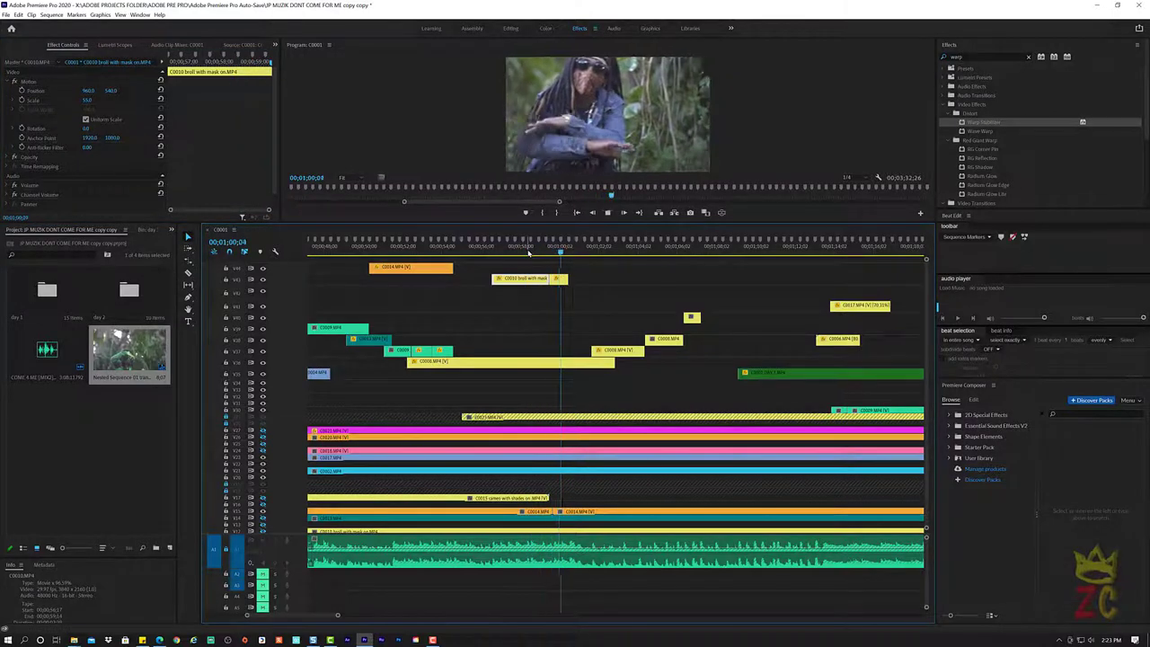
pyautogui.click(527, 250)
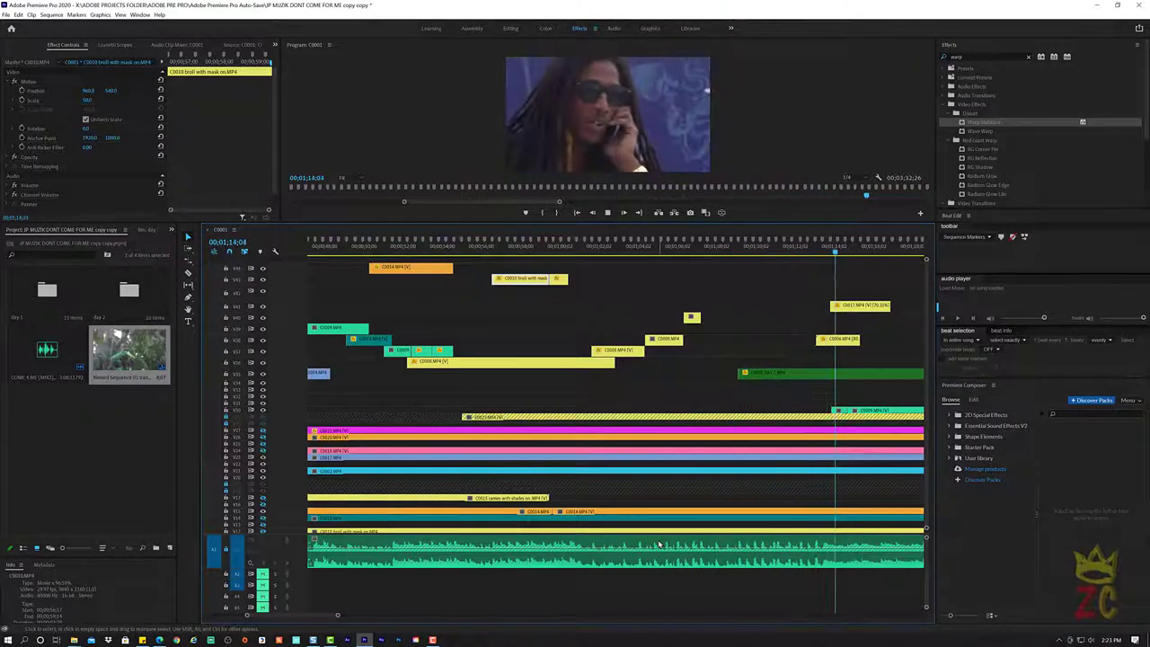
# Rewatch the earlier section and select the green C0001 DAY 3 clip to show its keyframes
pyautogui.click(796, 248)
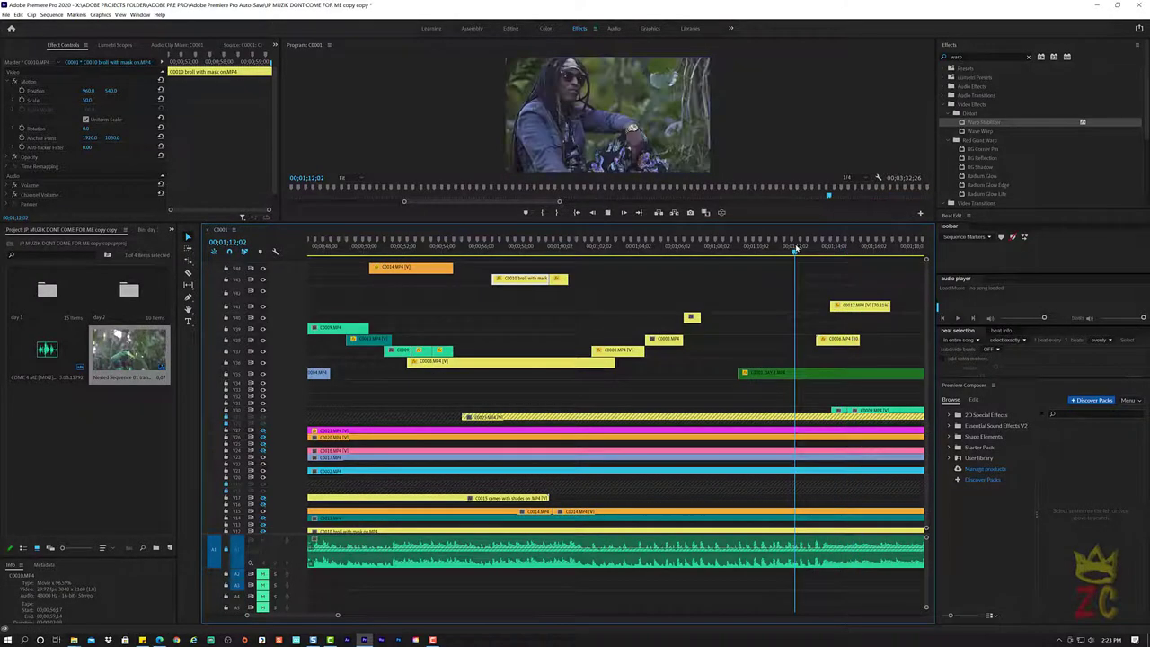
pyautogui.press('space')
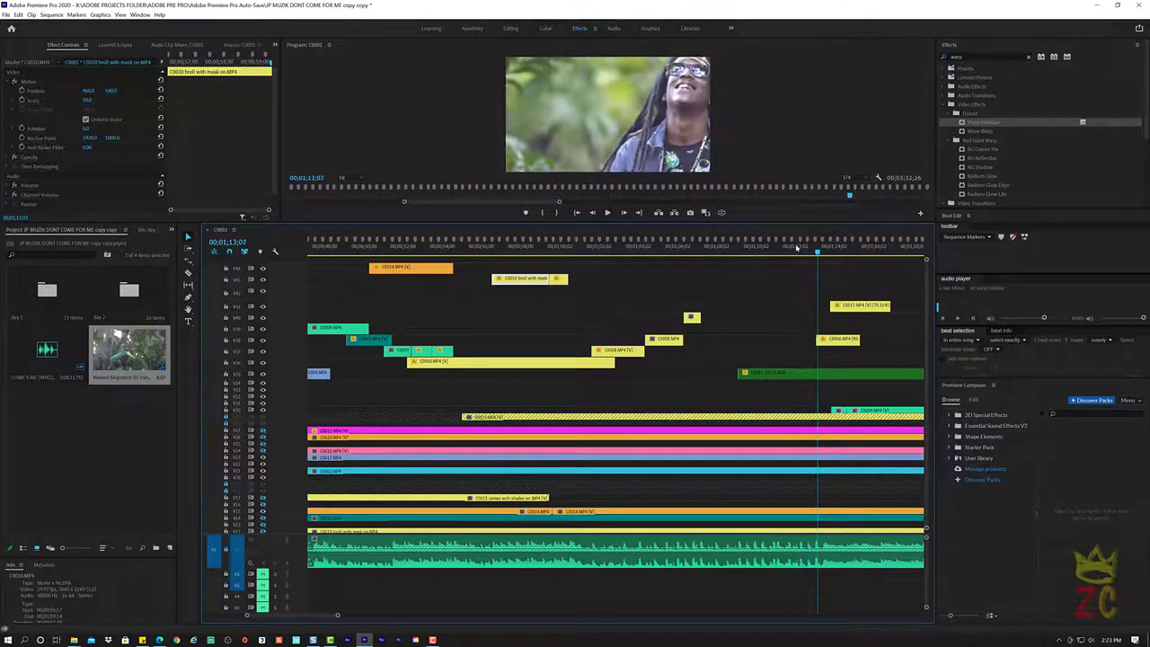
pyautogui.moveTo(787, 255); pyautogui.dragTo(780, 258)
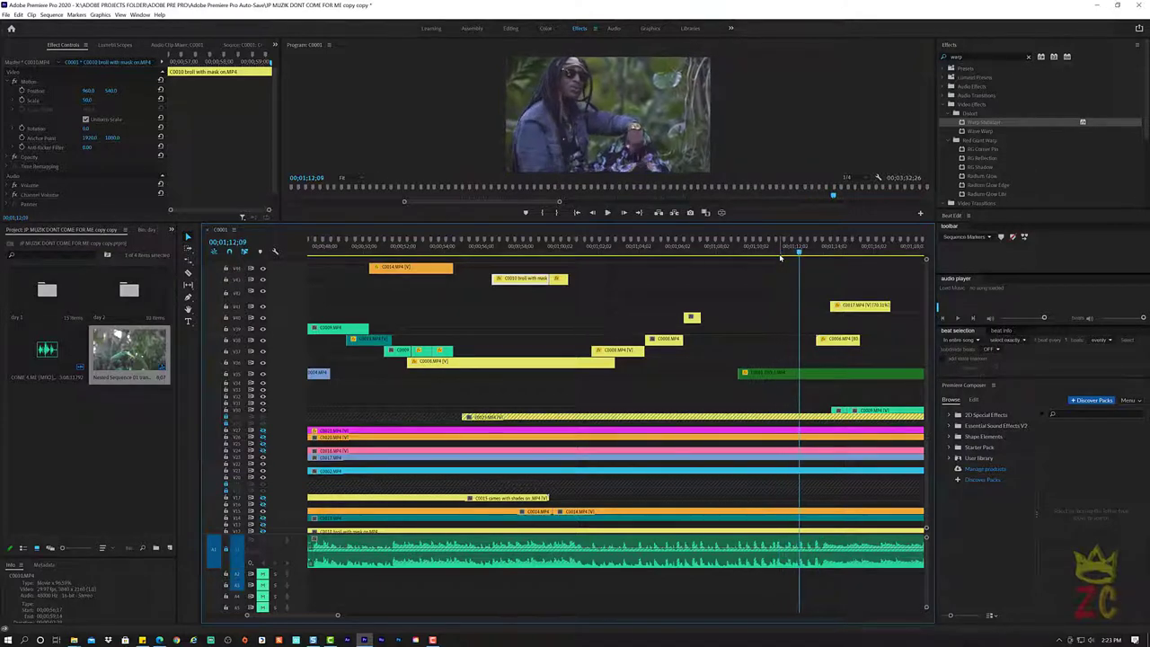
pyautogui.press('space')
pyautogui.click(770, 376)
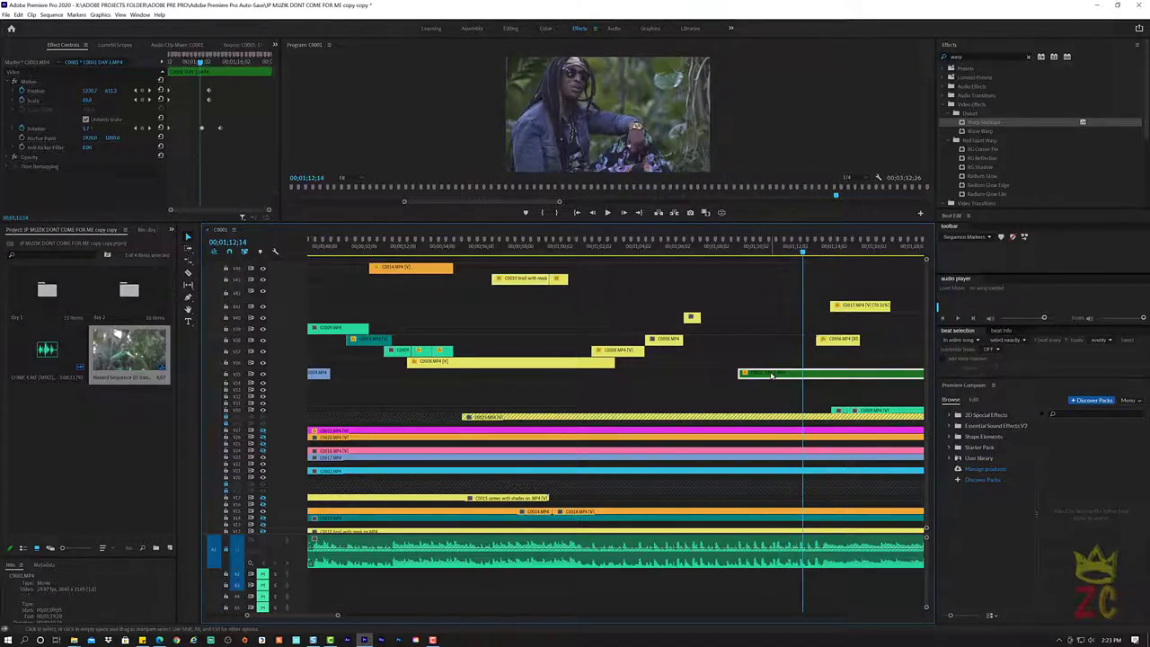
# Trim the C0017 cutaway to start slightly later, then replay from 01;13;13
pyautogui.click(91, 104)
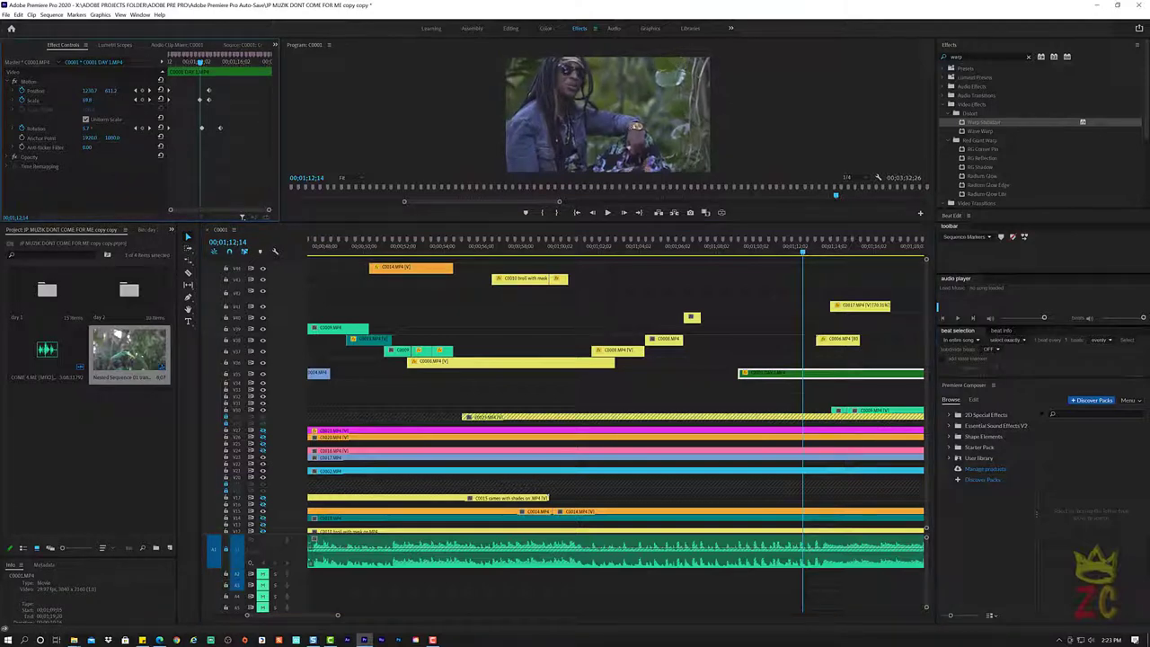
pyautogui.click(750, 251)
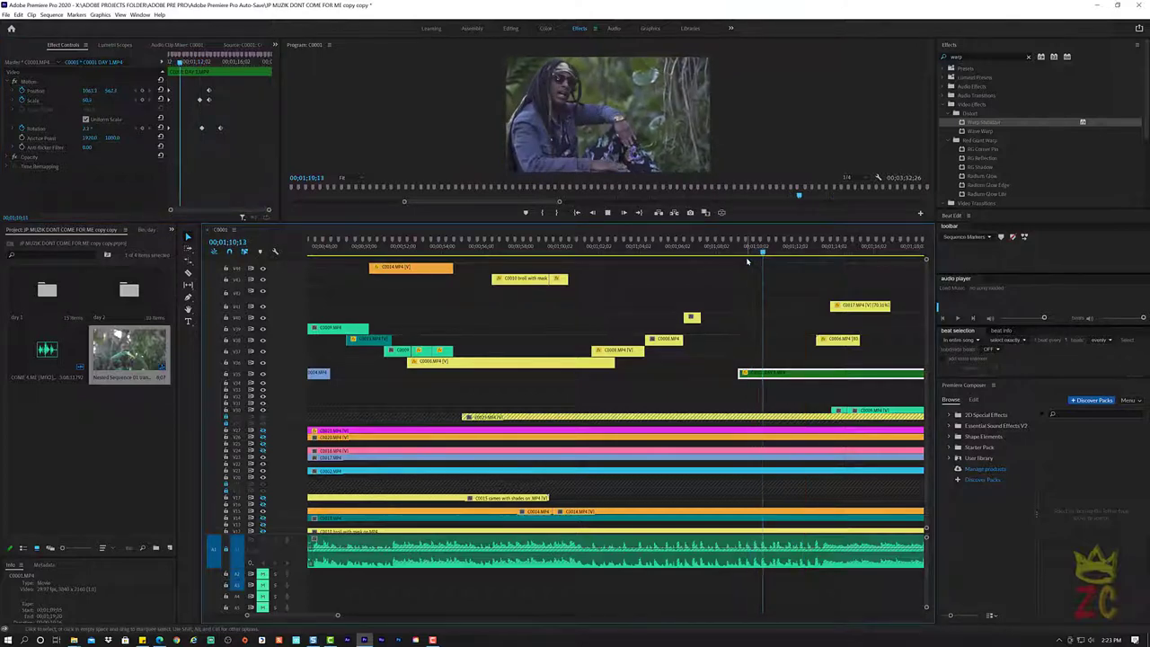
pyautogui.click(735, 254)
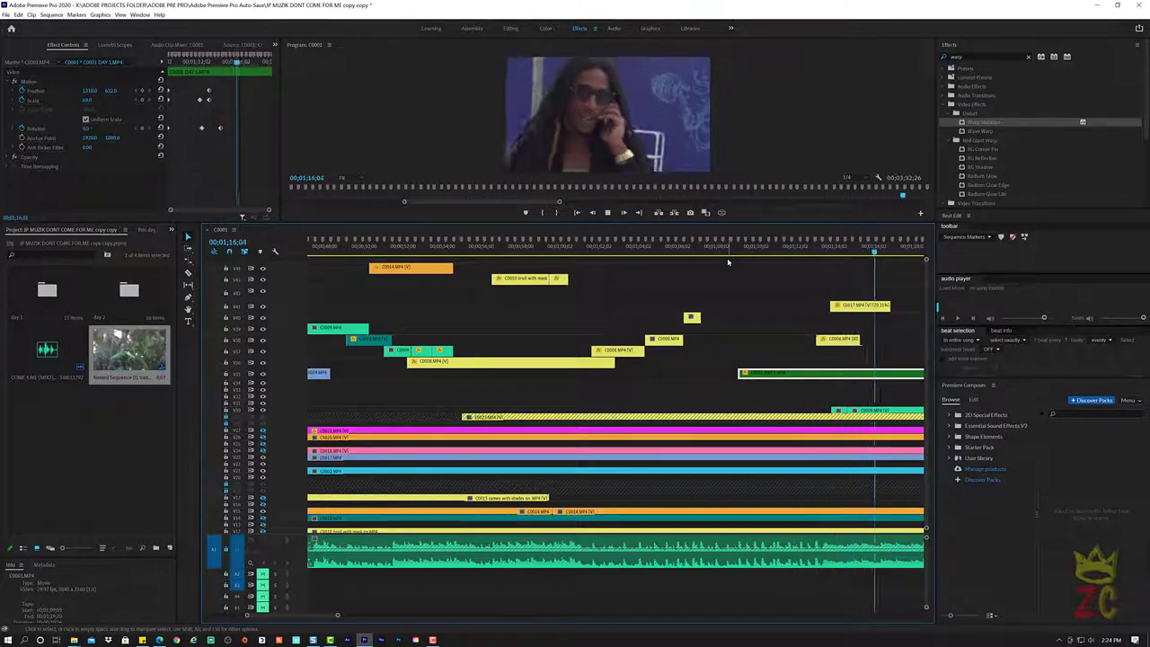
pyautogui.press('space')
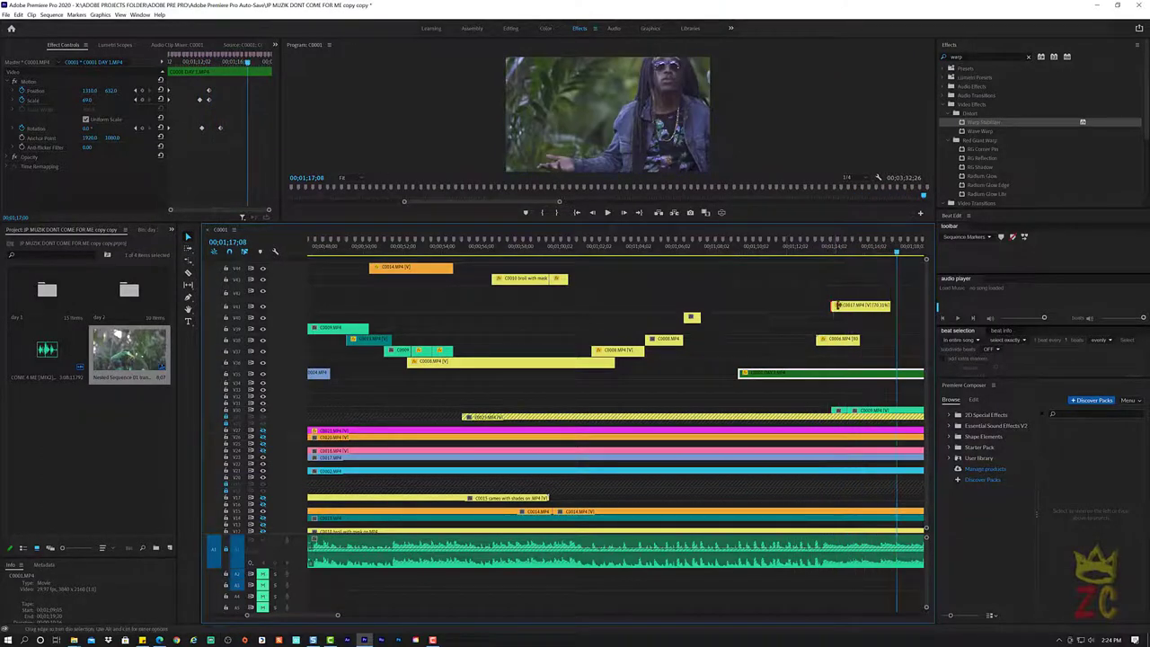
pyautogui.moveTo(837, 306); pyautogui.dragTo(845, 305)
pyautogui.click(823, 252)
pyautogui.press('space')
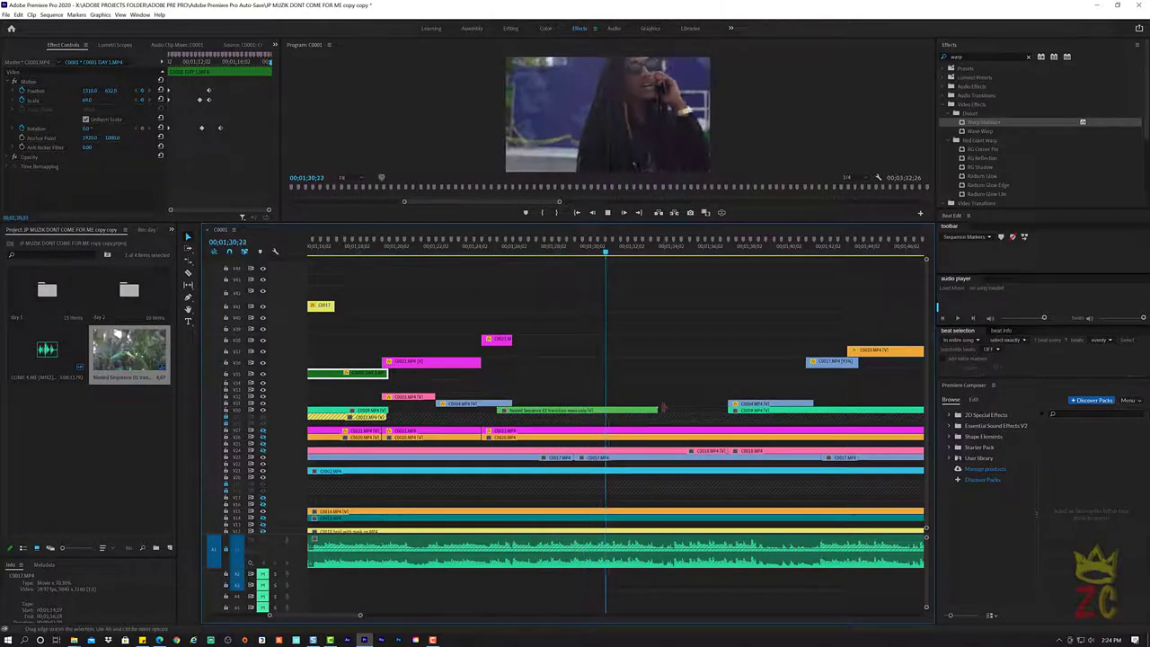
# Scrub back to around 01;33;20 and review the stretch before the cut
pyautogui.press('space')
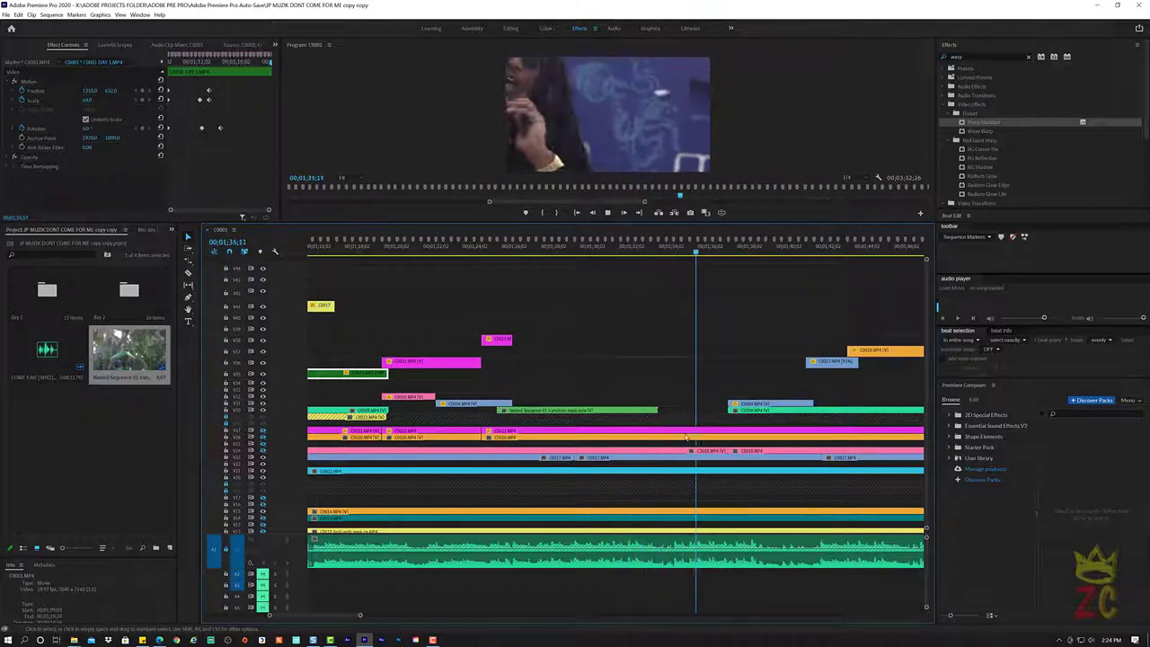
pyautogui.press('space')
pyautogui.moveTo(688, 252); pyautogui.dragTo(663, 253)
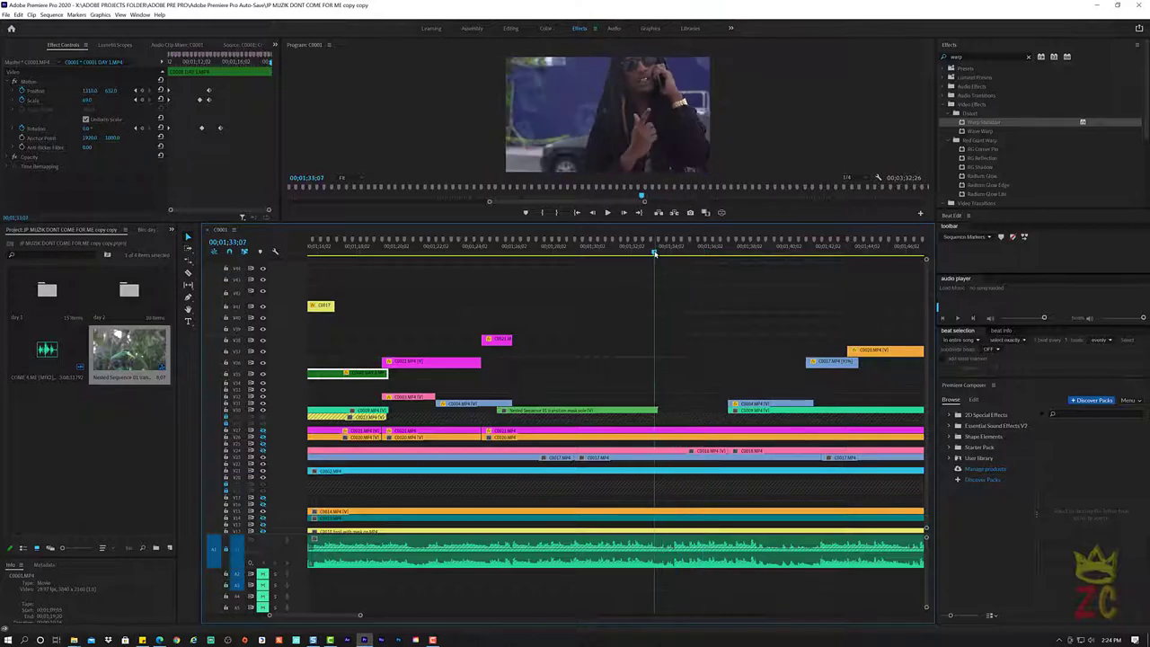
pyautogui.hotkey('shift', 'Right')
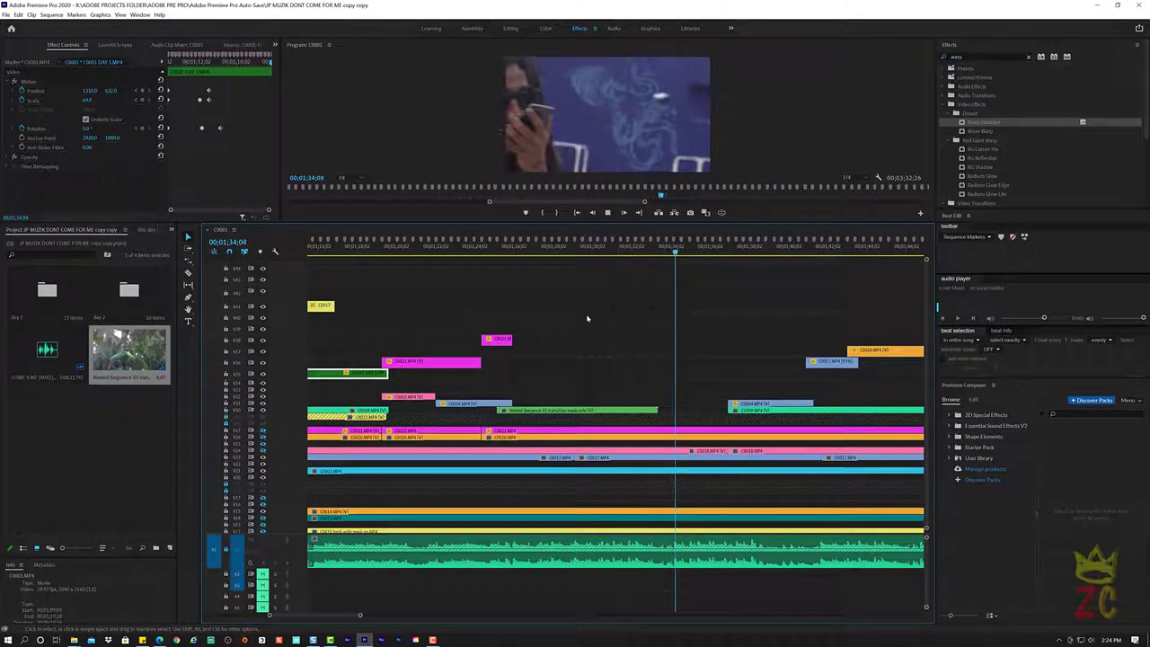
pyautogui.press('space')
pyautogui.scroll(-1, 501, 470)
pyautogui.scroll(-4, 539, 469)
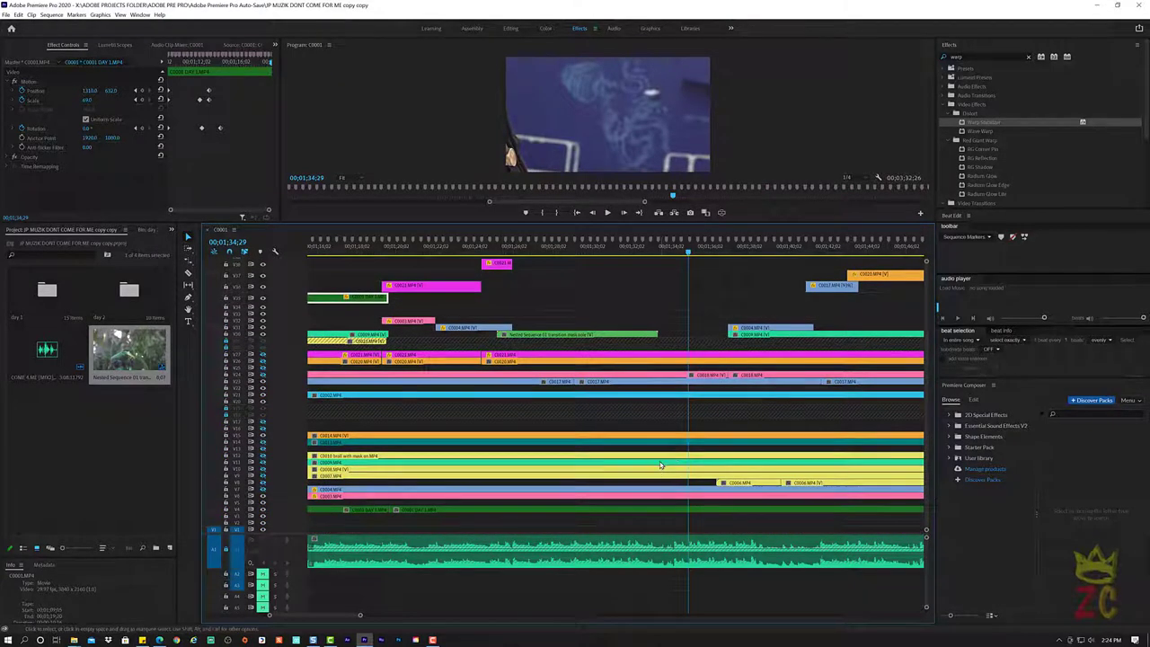
# Razor the lower C0009 clip twice and lift the middle piece onto an empty upper track
pyautogui.press('c')
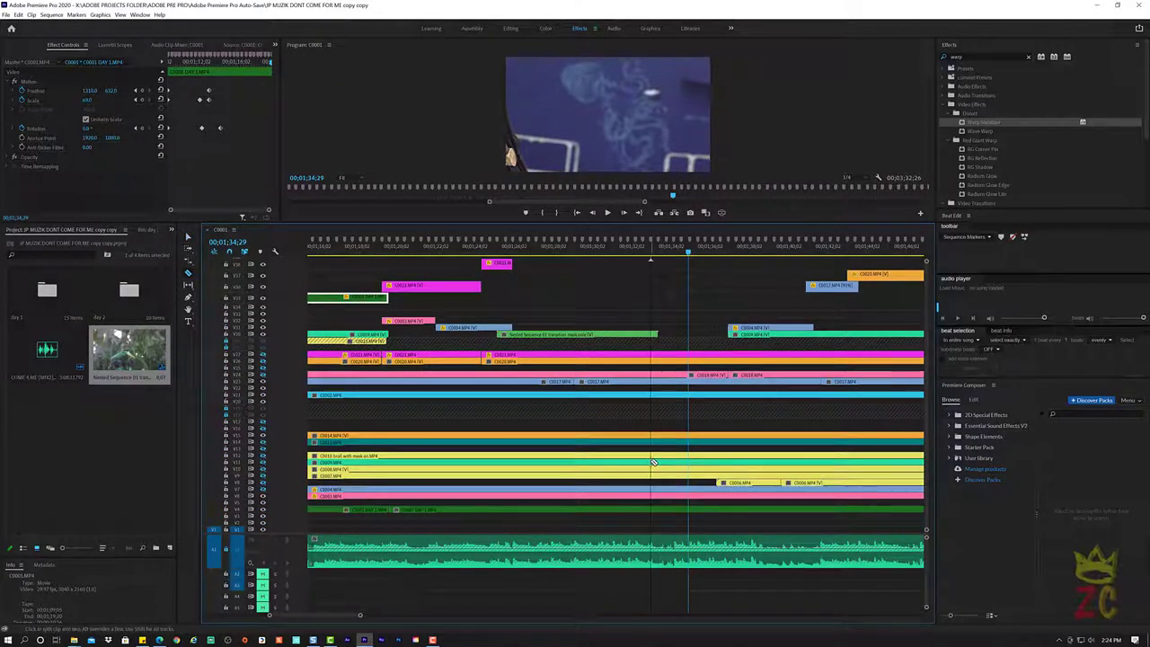
pyautogui.click(646, 463)
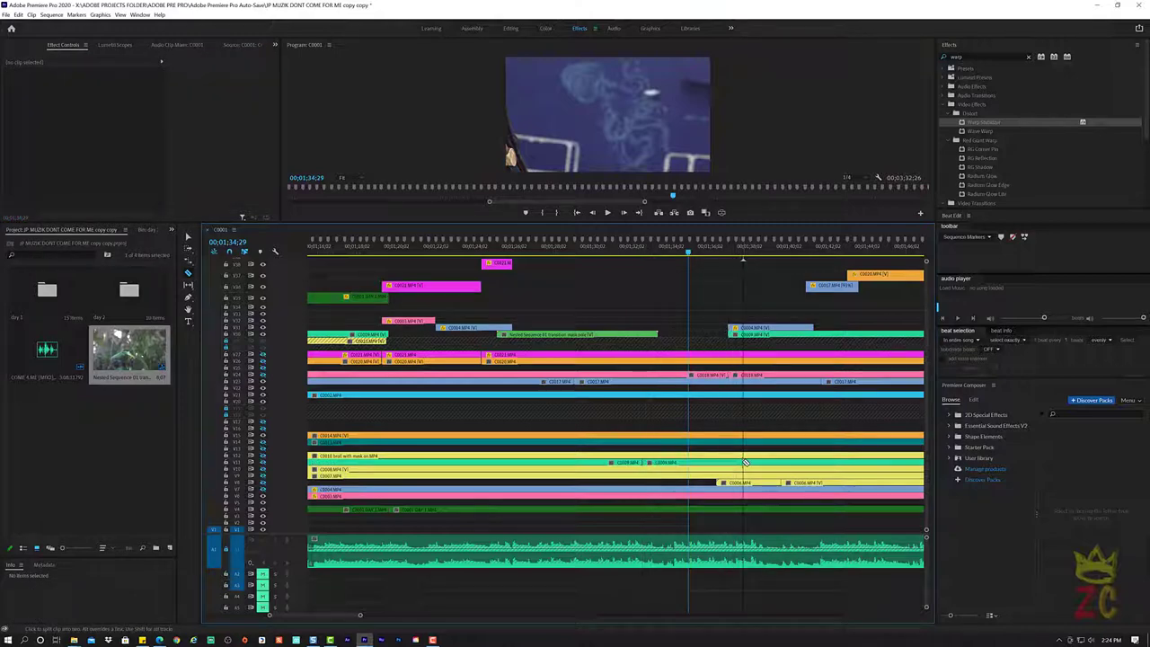
pyautogui.click(730, 463)
pyautogui.press('v')
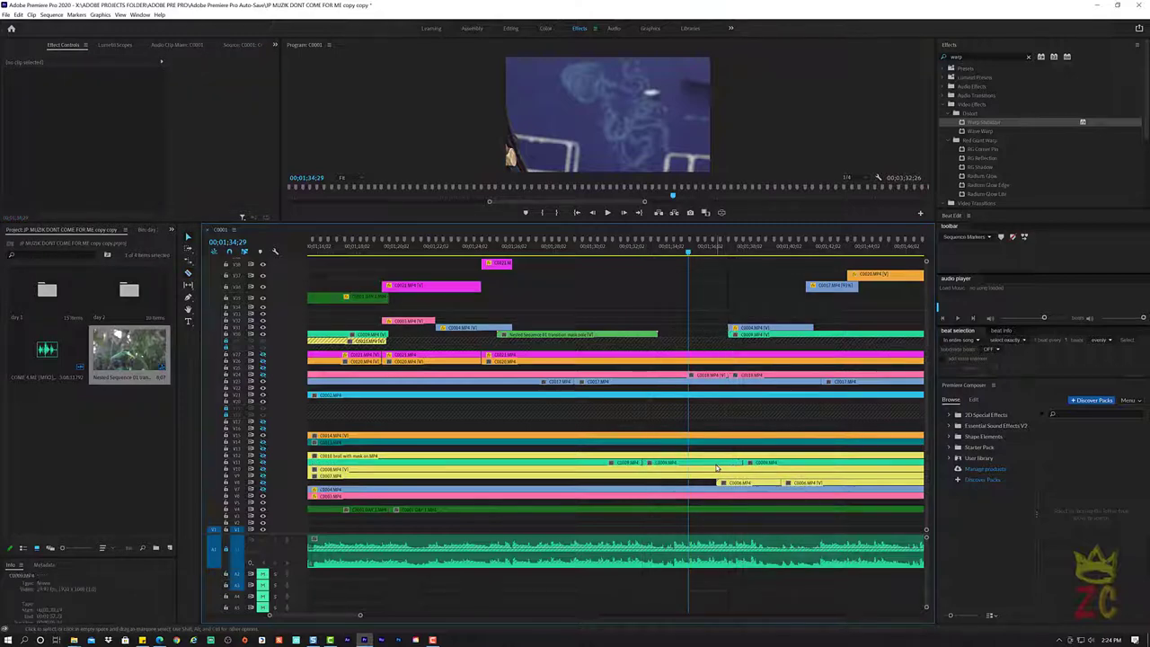
pyautogui.click(716, 467)
pyautogui.moveTo(716, 467); pyautogui.dragTo(711, 300)
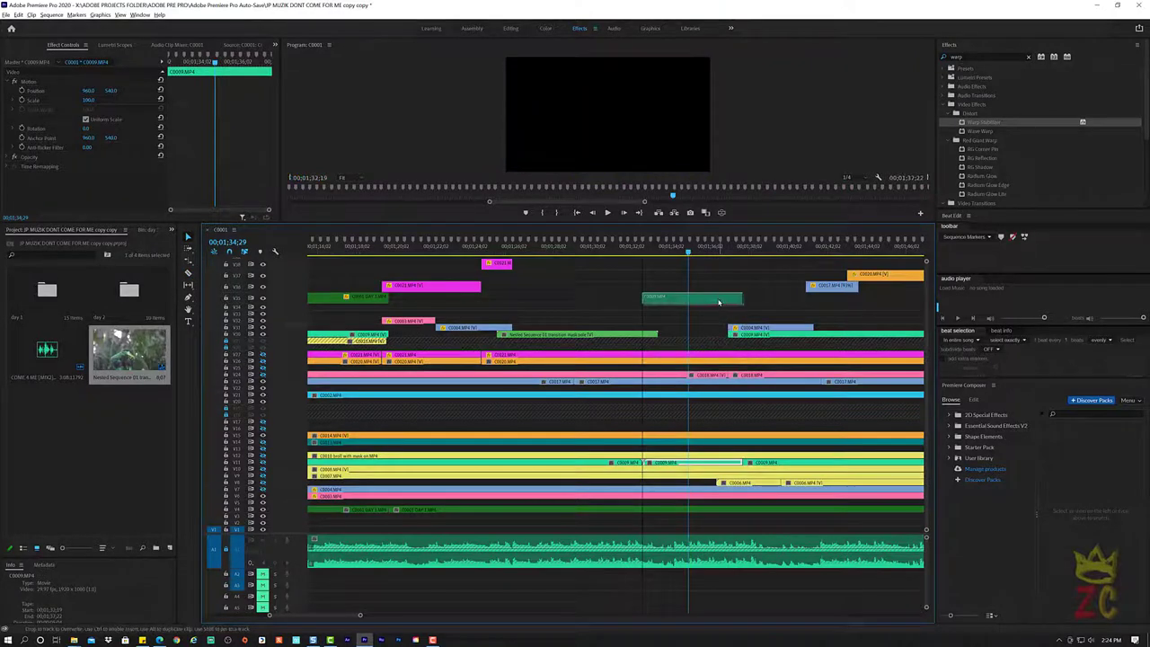
pyautogui.press('space')
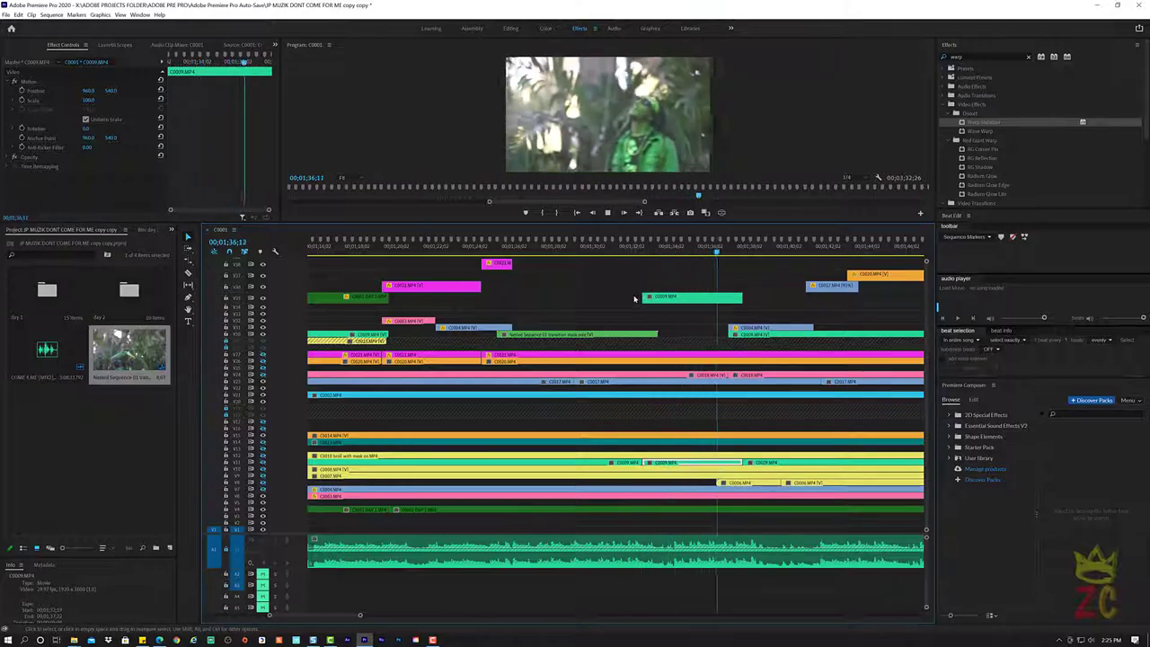
pyautogui.press('space')
# Trim the lifted C0009 cutaway: start it later, extend its end, and trim its start 24 frames
pyautogui.moveTo(649, 296); pyautogui.dragTo(712, 296)
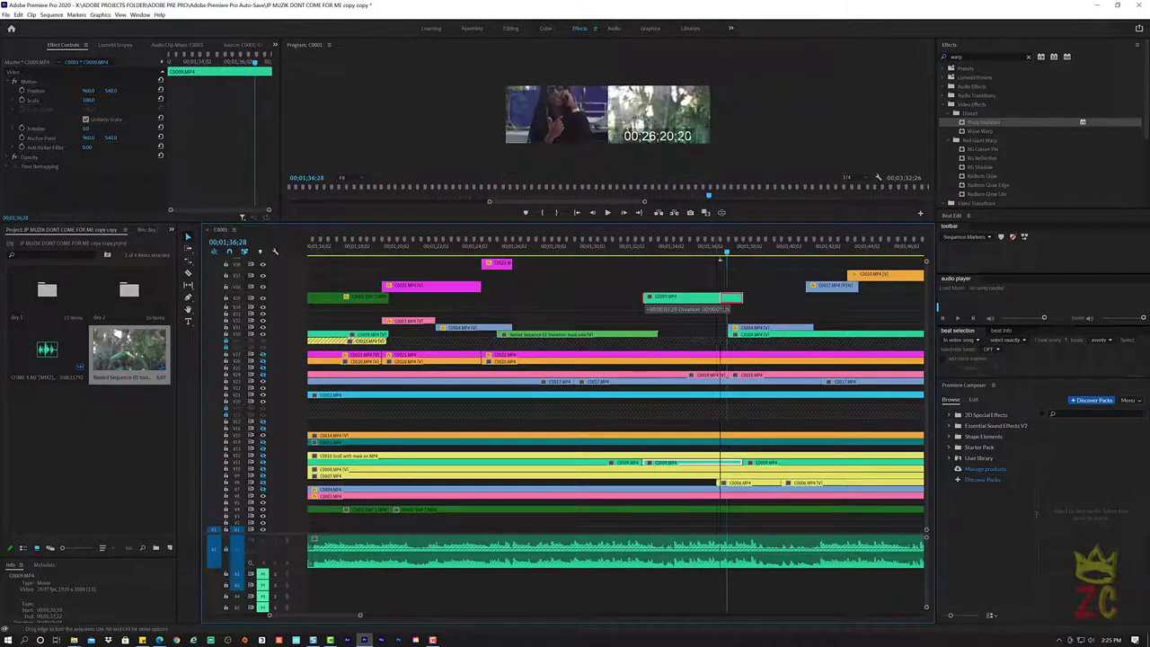
pyautogui.press('space')
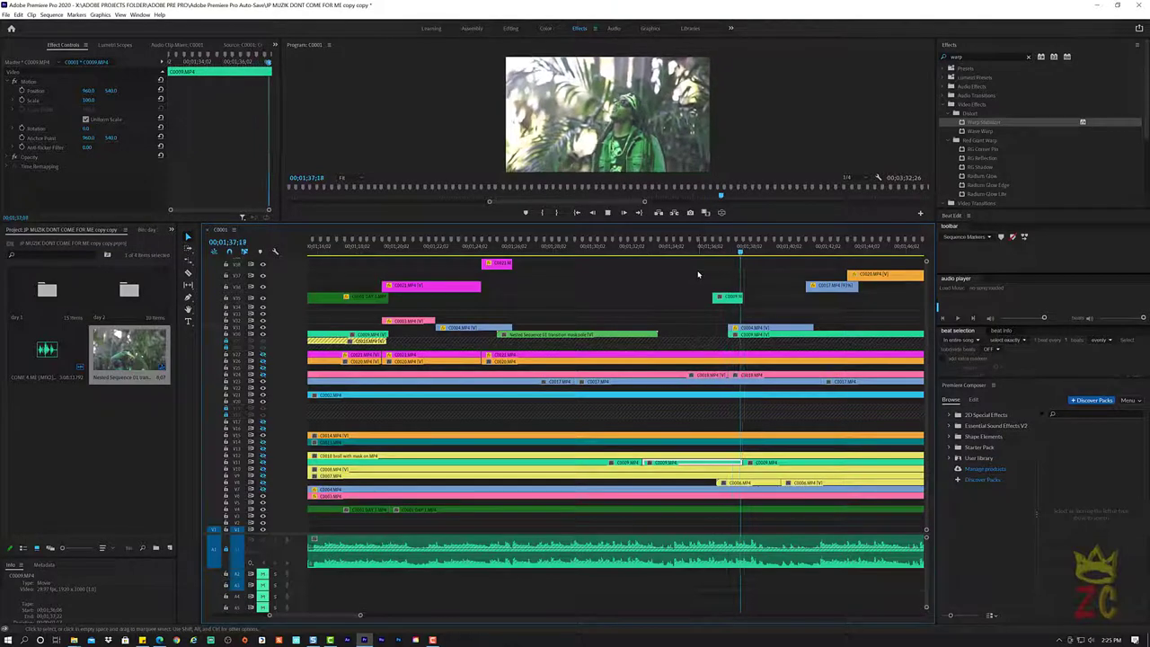
pyautogui.click(694, 252)
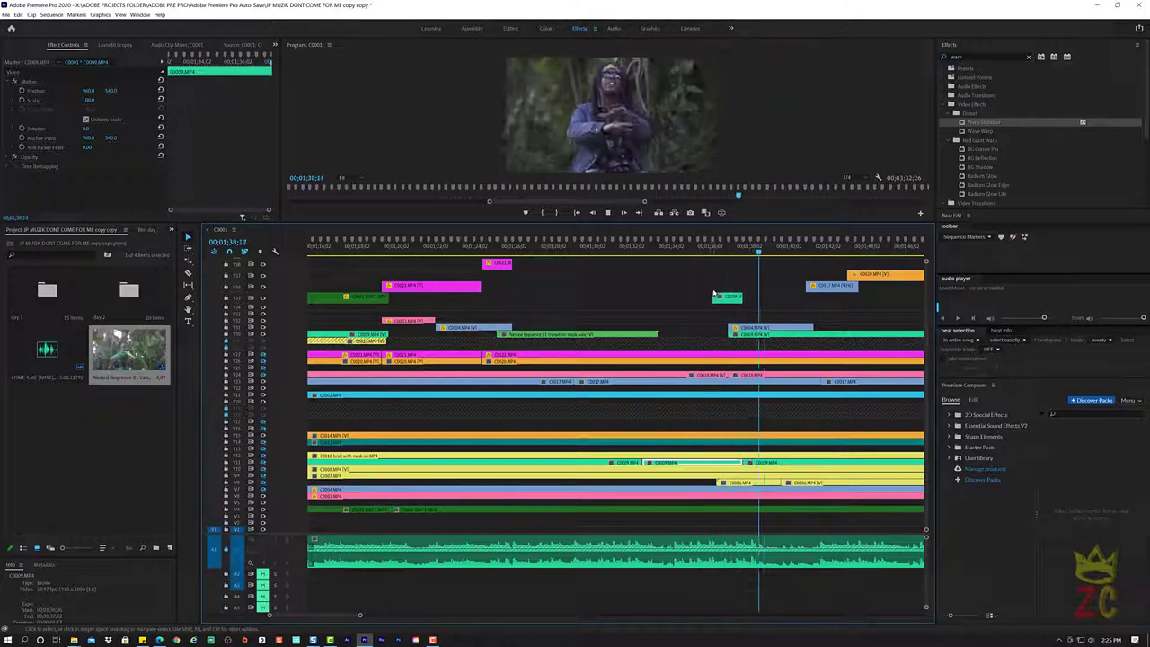
pyautogui.moveTo(741, 297); pyautogui.dragTo(780, 297)
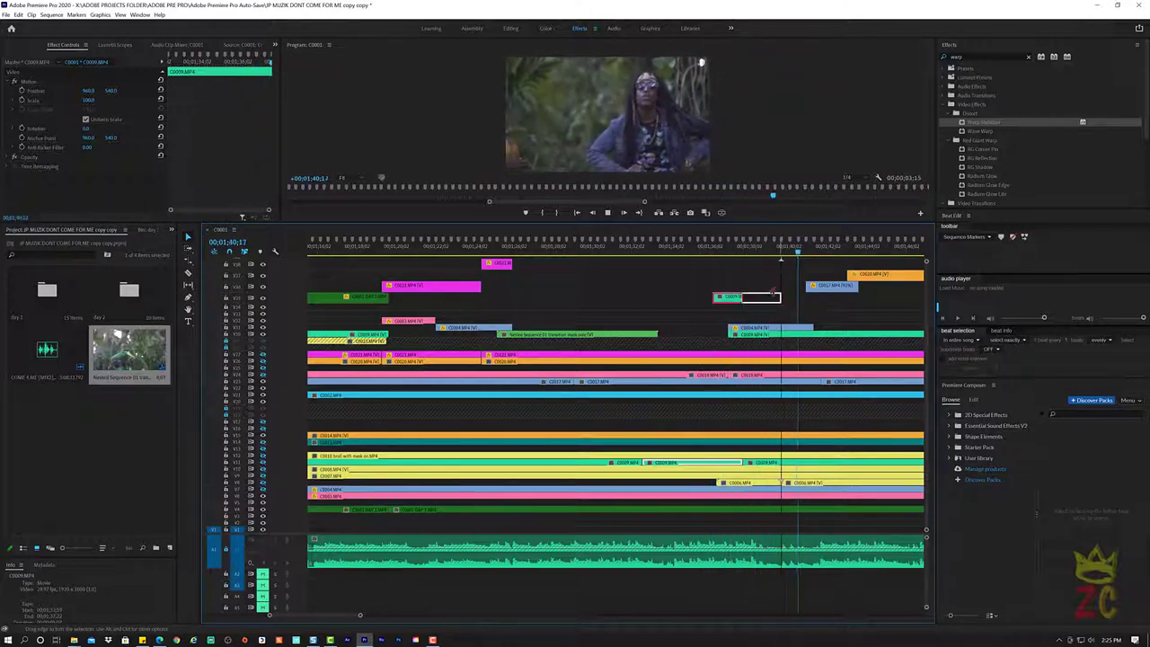
pyautogui.click(718, 250)
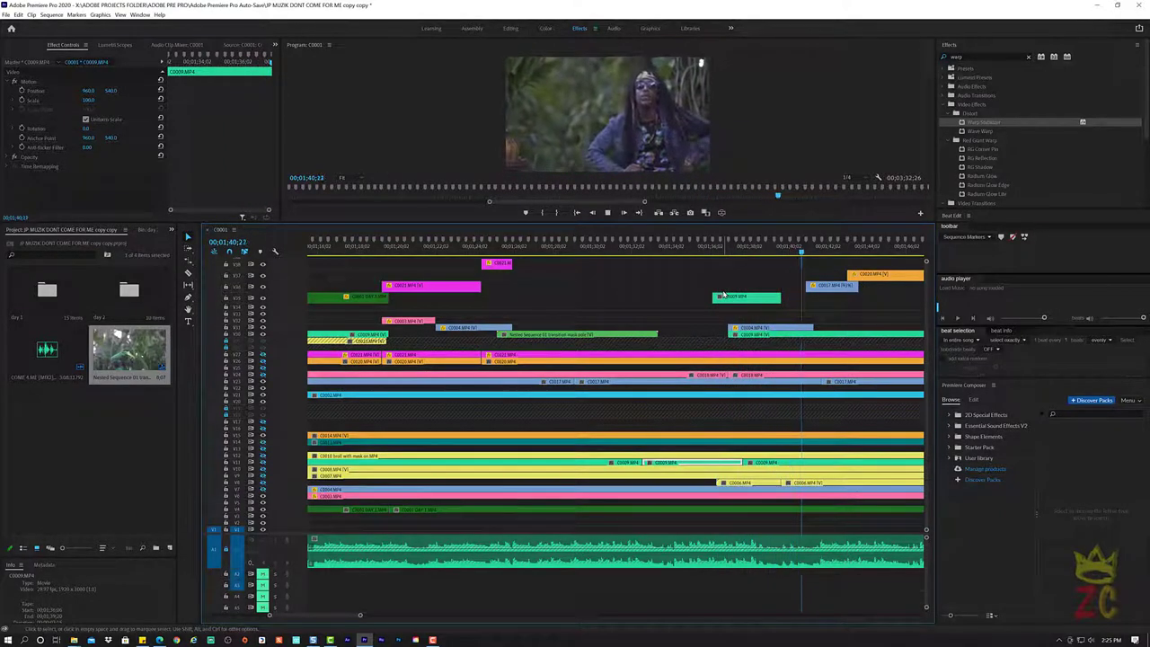
pyautogui.moveTo(713, 297); pyautogui.dragTo(728, 298)
pyautogui.click(703, 256)
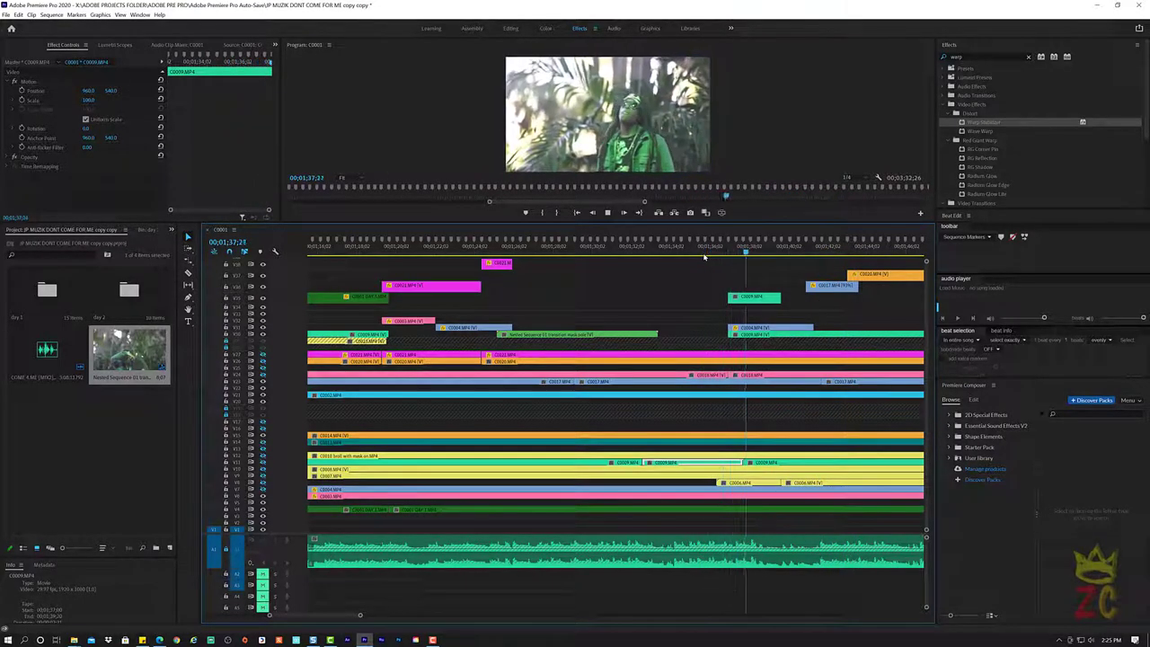
pyautogui.press('space')
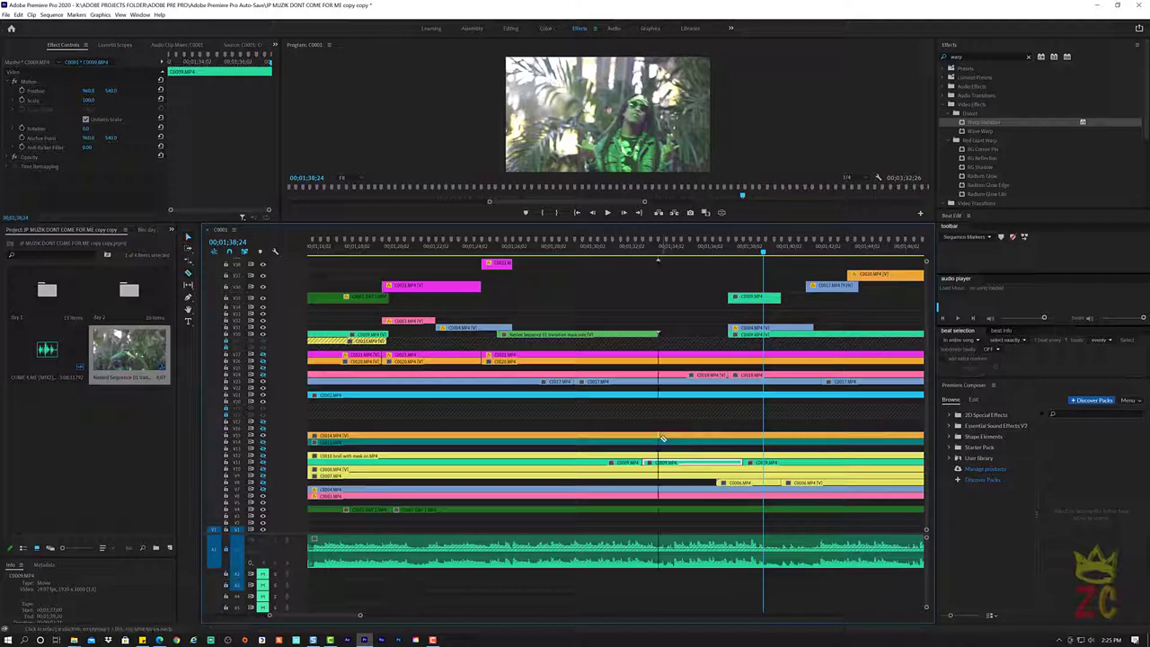
# Razor the orange C0014 clip at the playhead and lift the section onto the top video track
pyautogui.click(770, 441)
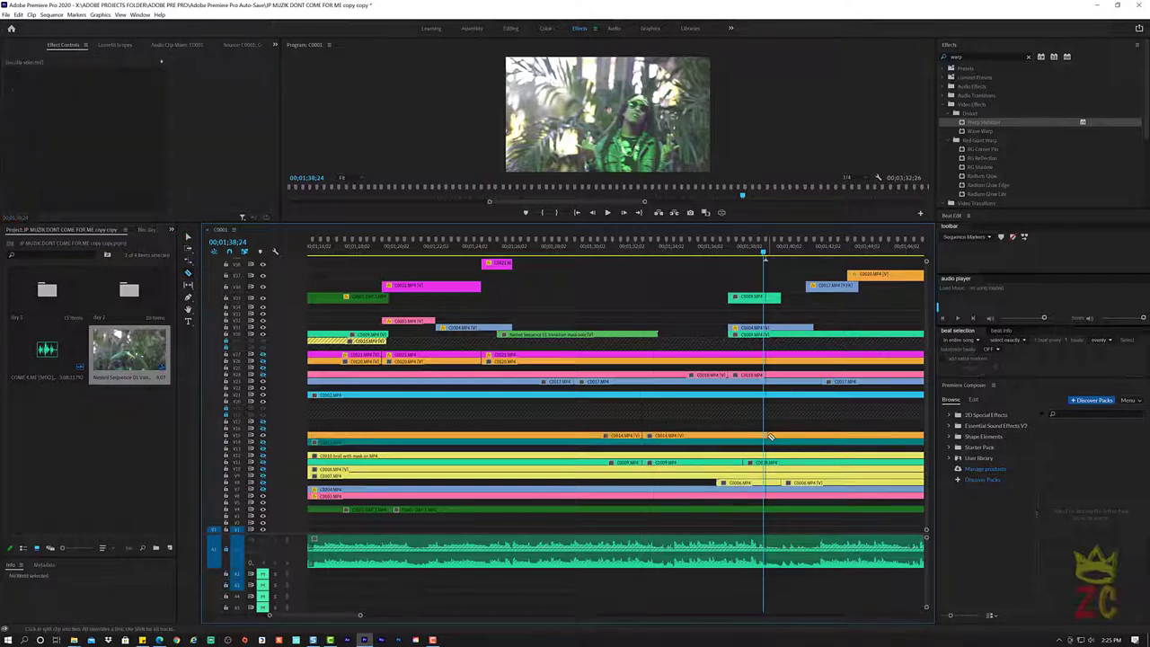
pyautogui.click(770, 437)
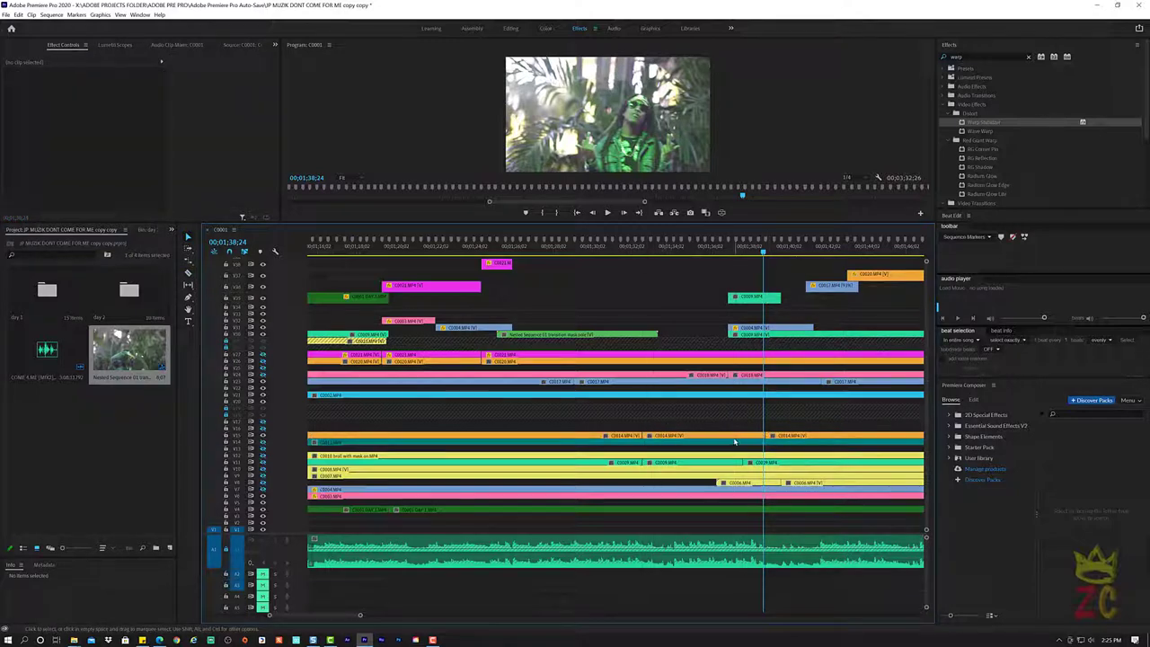
pyautogui.click(734, 438)
pyautogui.moveTo(749, 383); pyautogui.dragTo(654, 258)
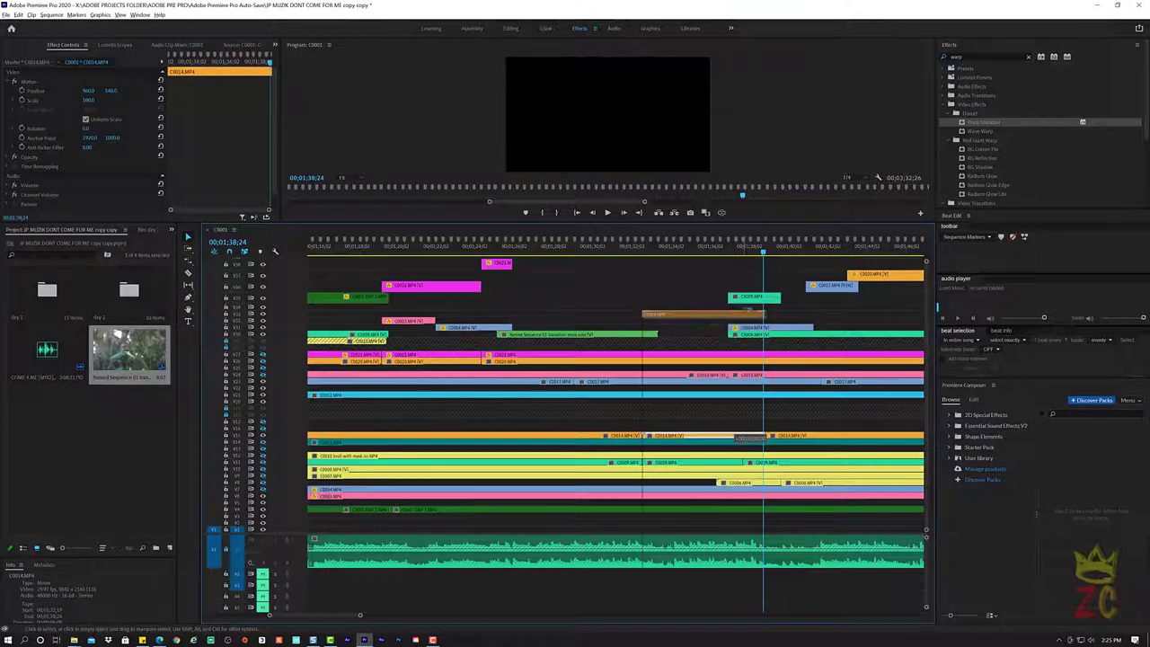
pyautogui.click(633, 255)
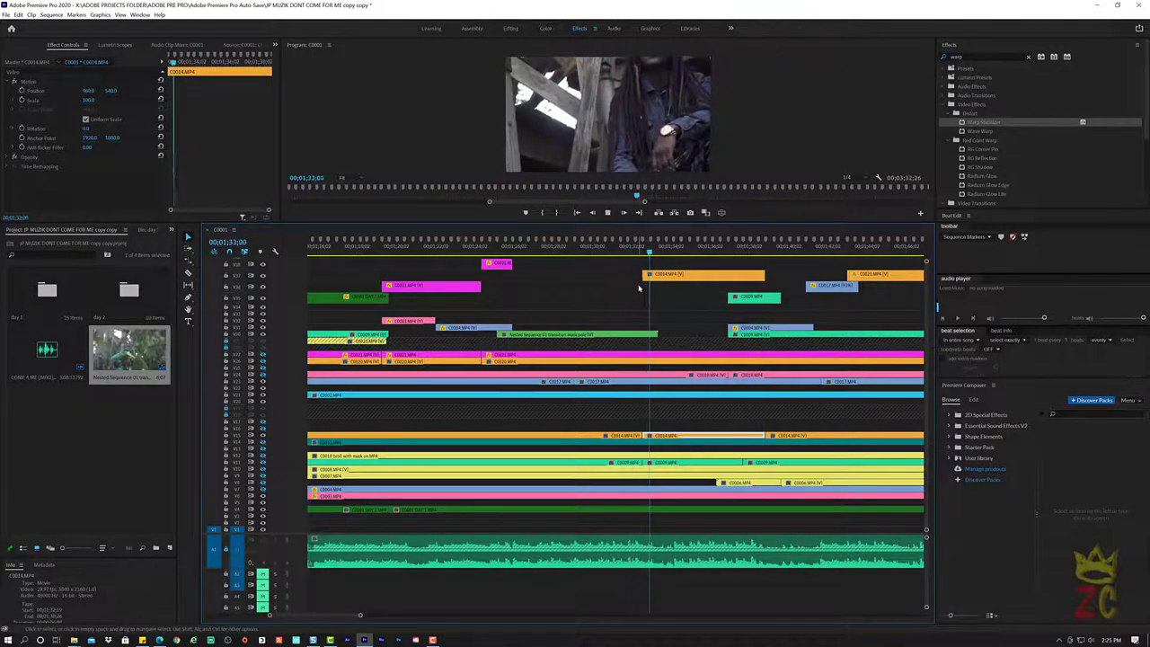
pyautogui.press('space')
# Set the lifted C0014 clip's scale to 86 and review the cutaway
pyautogui.click(673, 275)
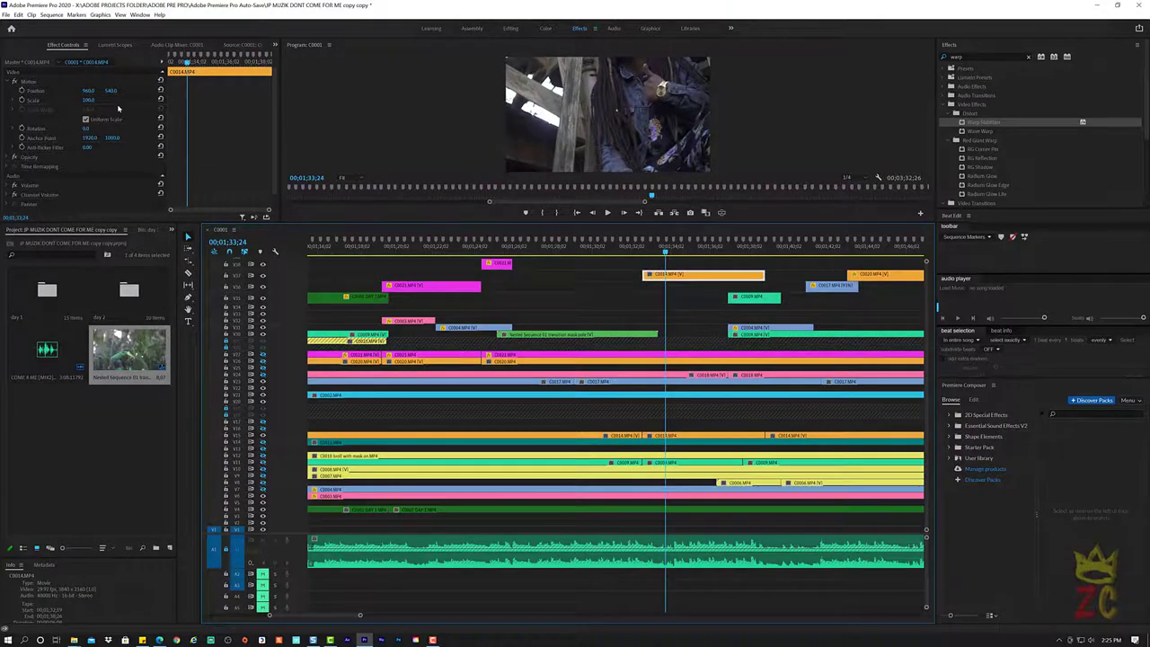
pyautogui.moveTo(90, 101); pyautogui.dragTo(144, 93)
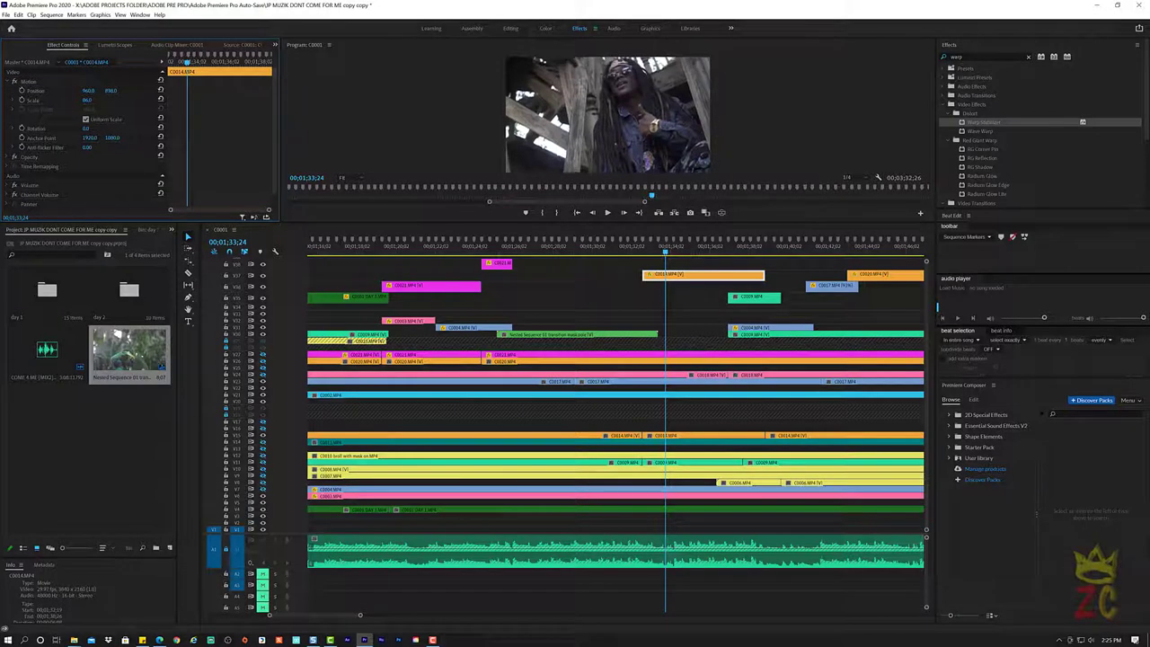
pyautogui.click(635, 245)
pyautogui.press('space')
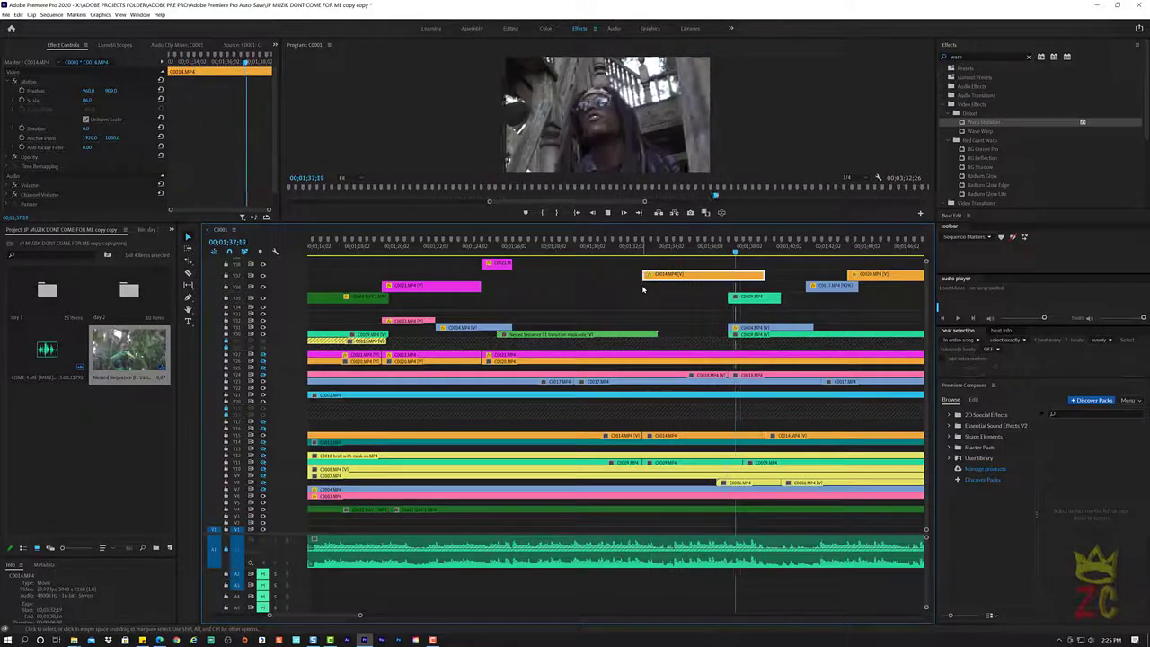
pyautogui.press('space')
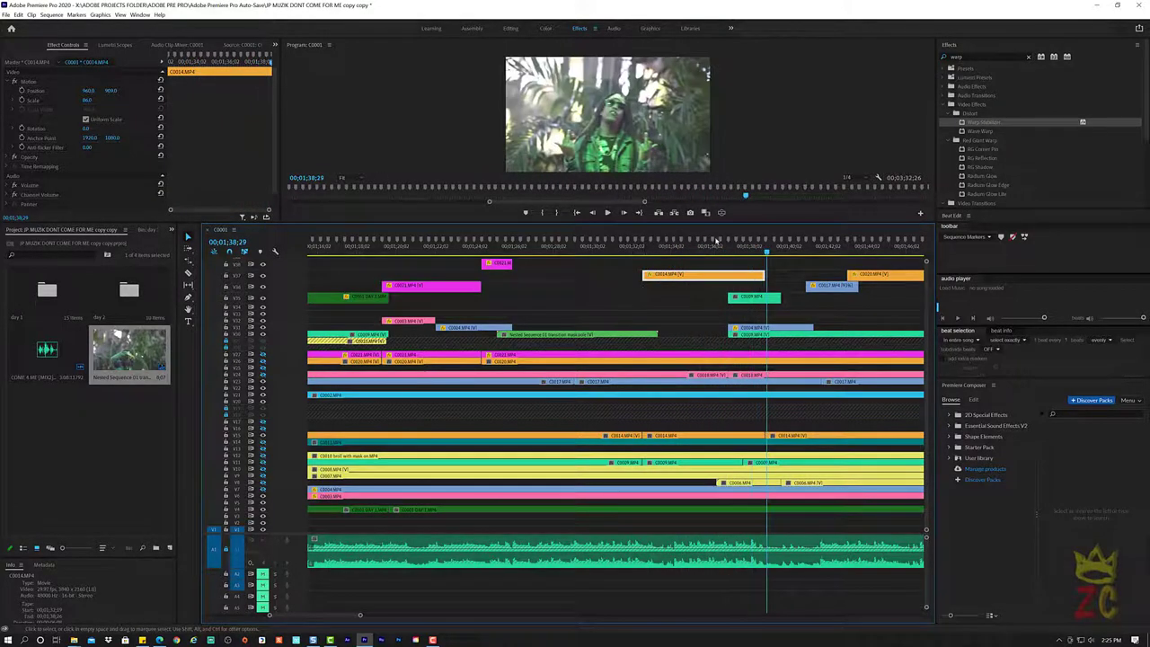
# Shorten the end of the lifted C0014 clip and replay from 01;32;07
pyautogui.click(704, 250)
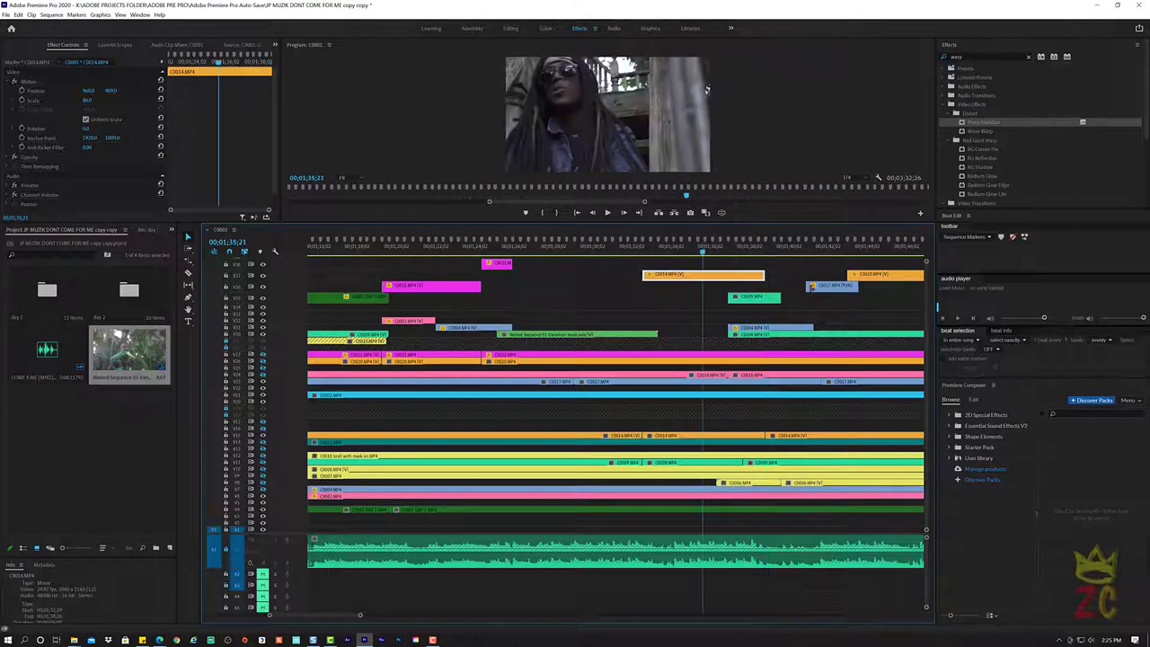
pyautogui.click(762, 267)
pyautogui.press('space')
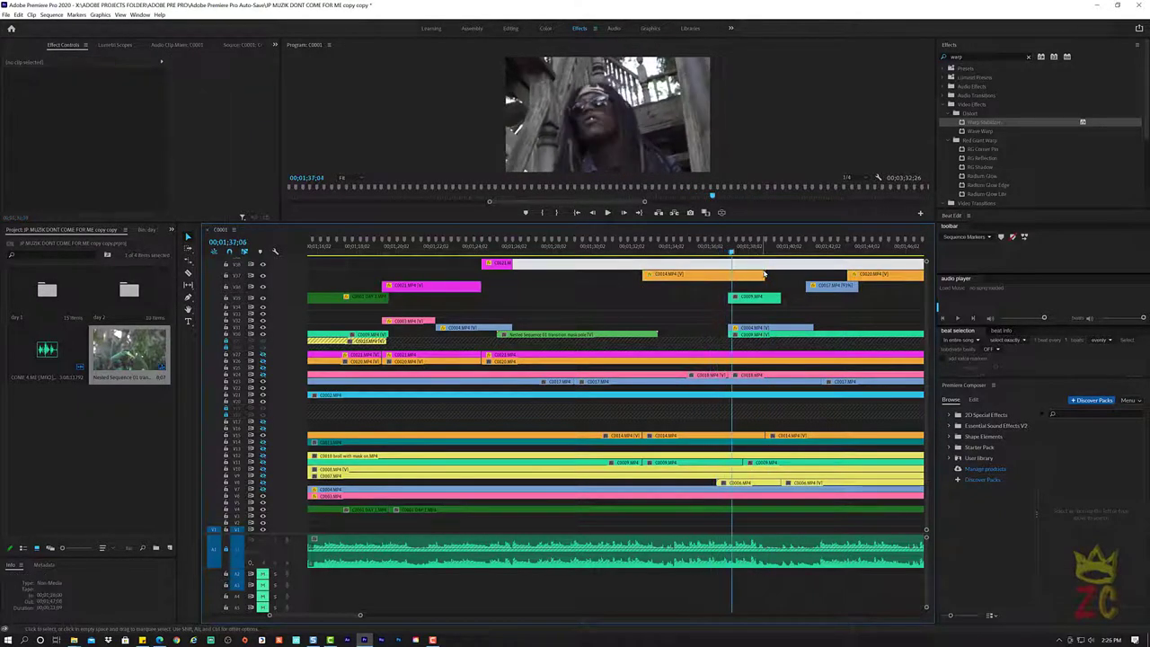
pyautogui.moveTo(762, 274); pyautogui.dragTo(727, 274)
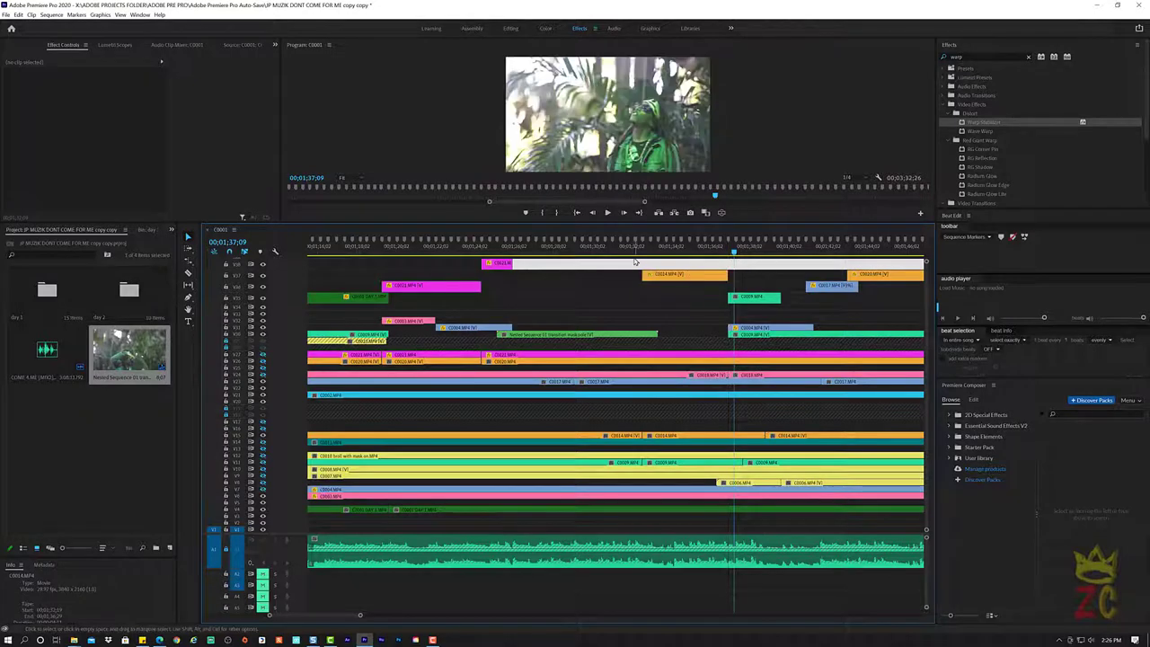
pyautogui.click(635, 254)
pyautogui.click(645, 287)
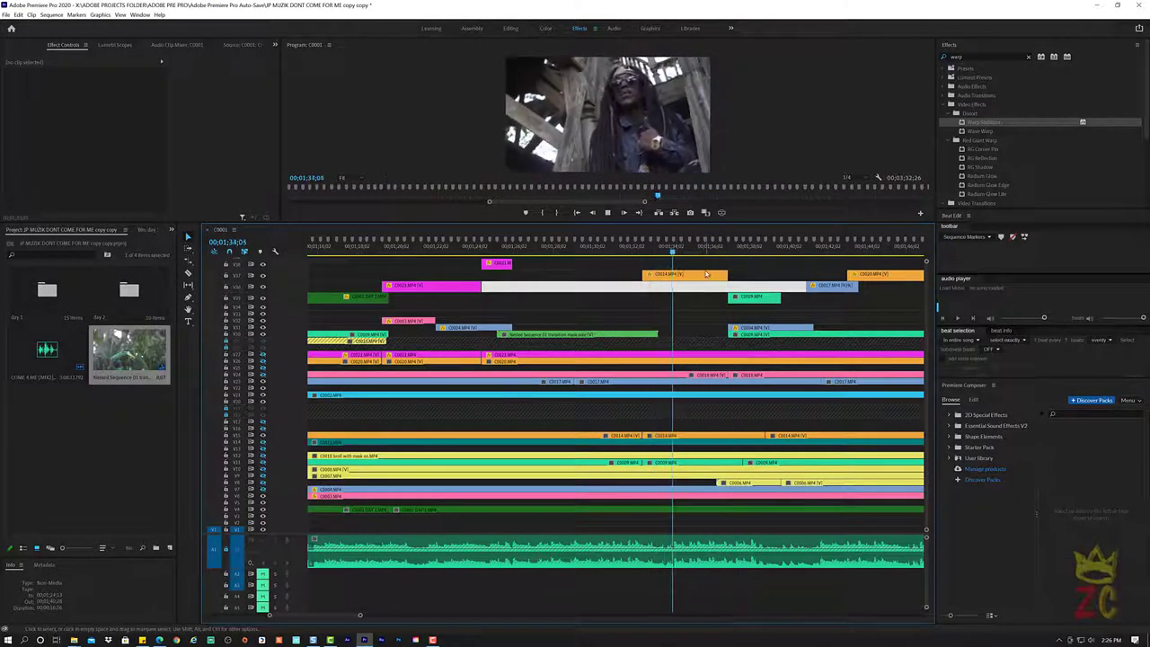
pyautogui.press('space')
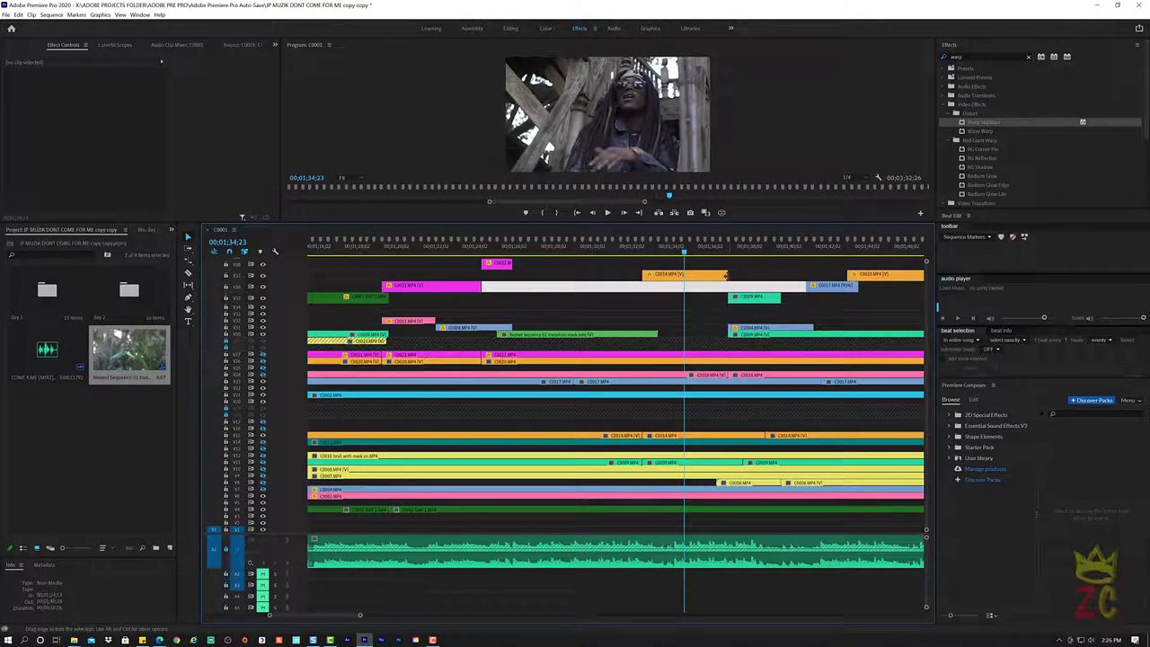
# Rewatch from 01;30;02 and try trimming the start of the C0014 clip
pyautogui.click(643, 264)
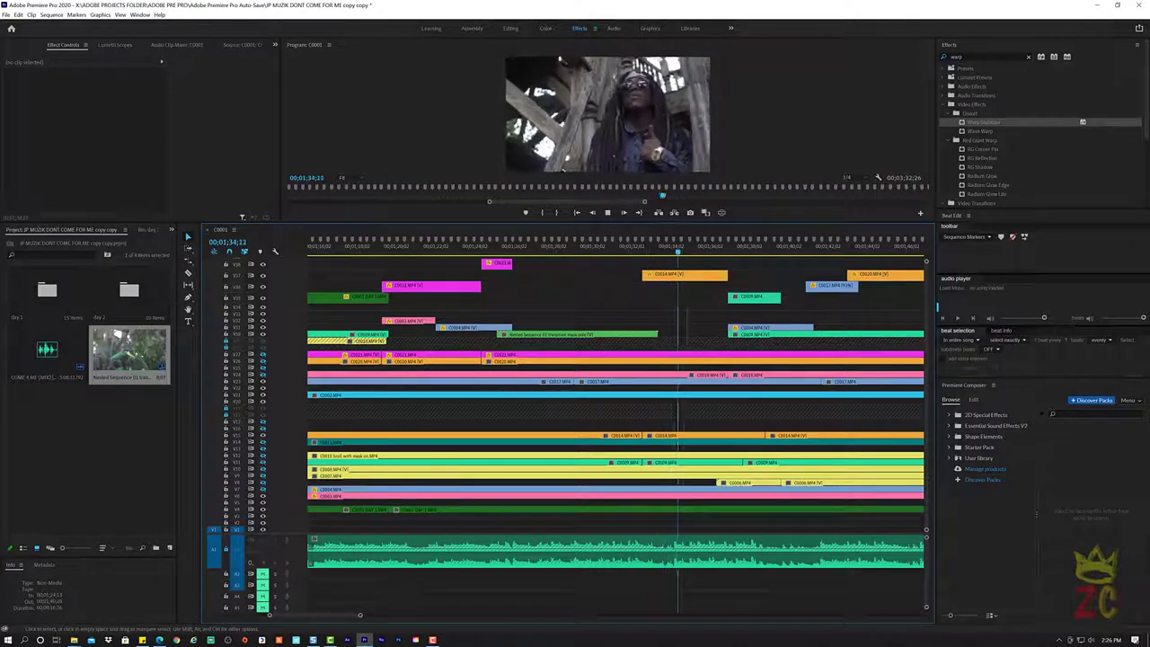
pyautogui.click(591, 248)
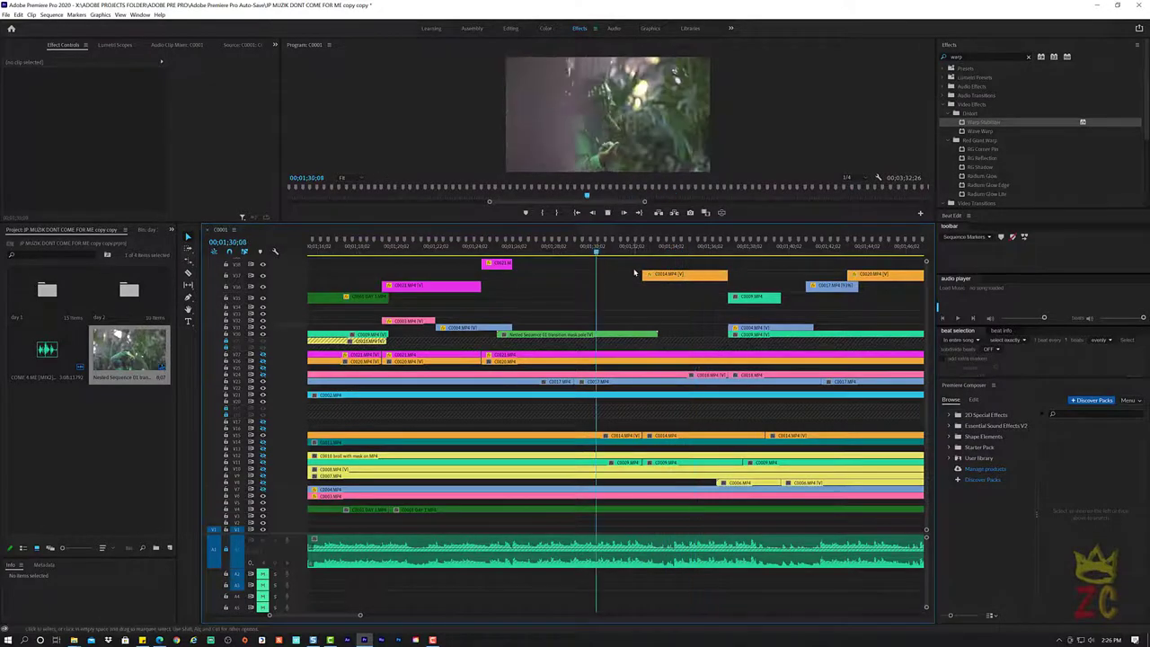
pyautogui.click(591, 250)
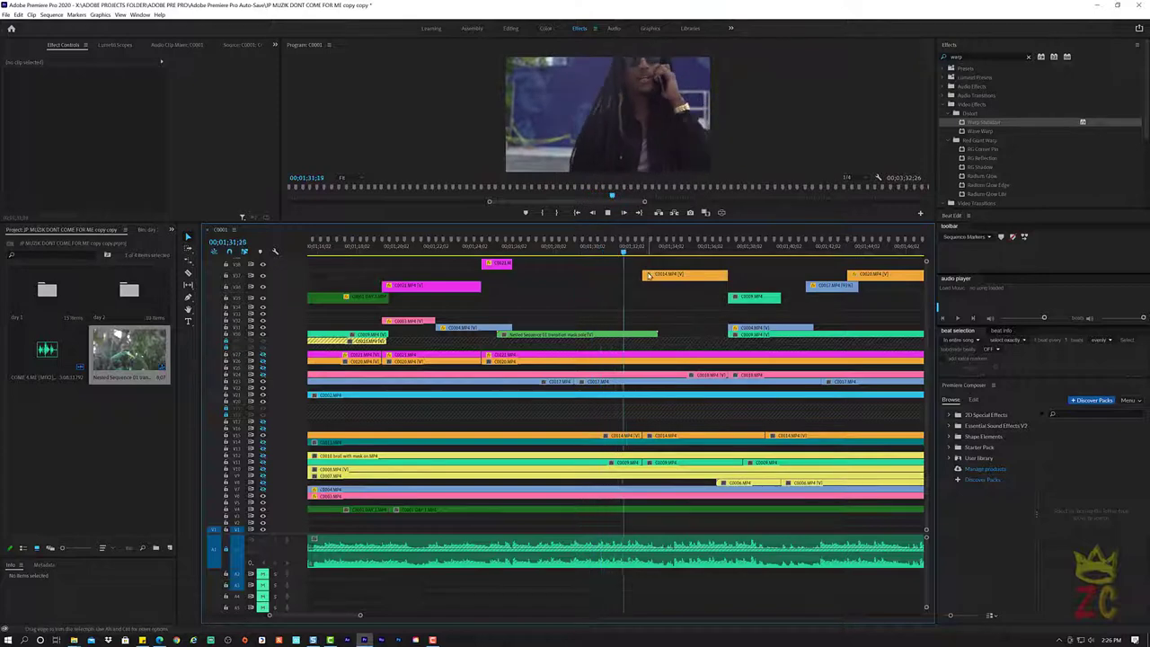
pyautogui.press('space')
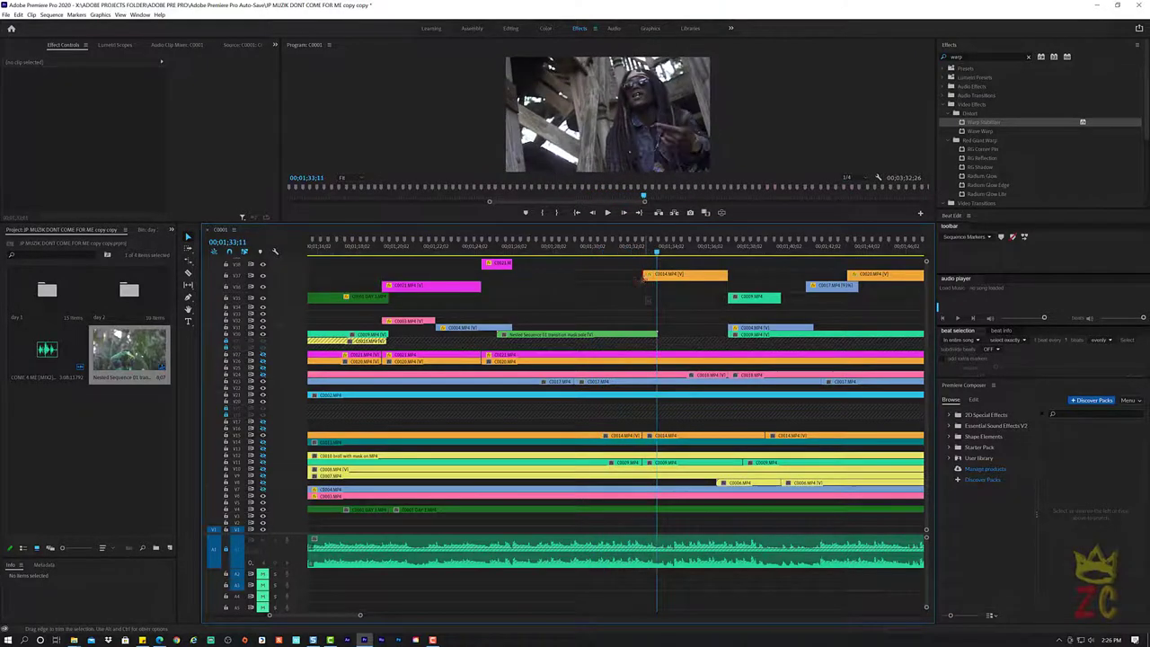
pyautogui.moveTo(645, 276)
pyautogui.mouseDown()
pyautogui.moveTo(632, 282)
pyautogui.moveTo(640, 284)
pyautogui.mouseUp()
# Adjust the lower C0014 clip's edge, then delete and restore the top C0014 cutaway
pyautogui.moveTo(640, 435); pyautogui.dragTo(608, 436)
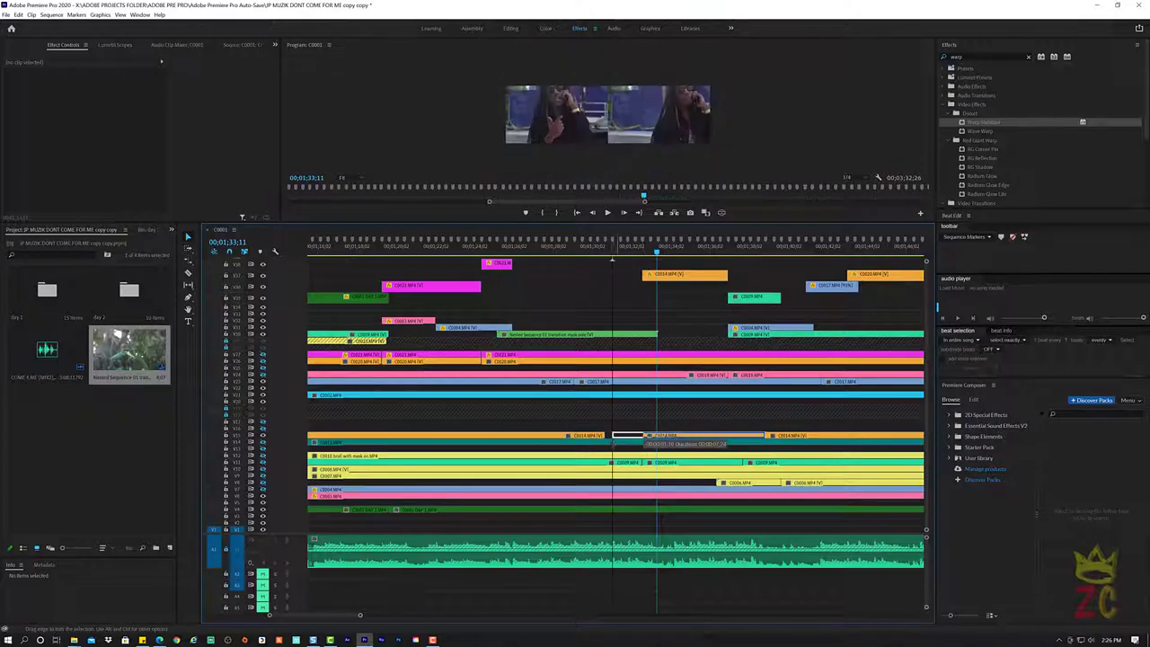
pyautogui.click(702, 276)
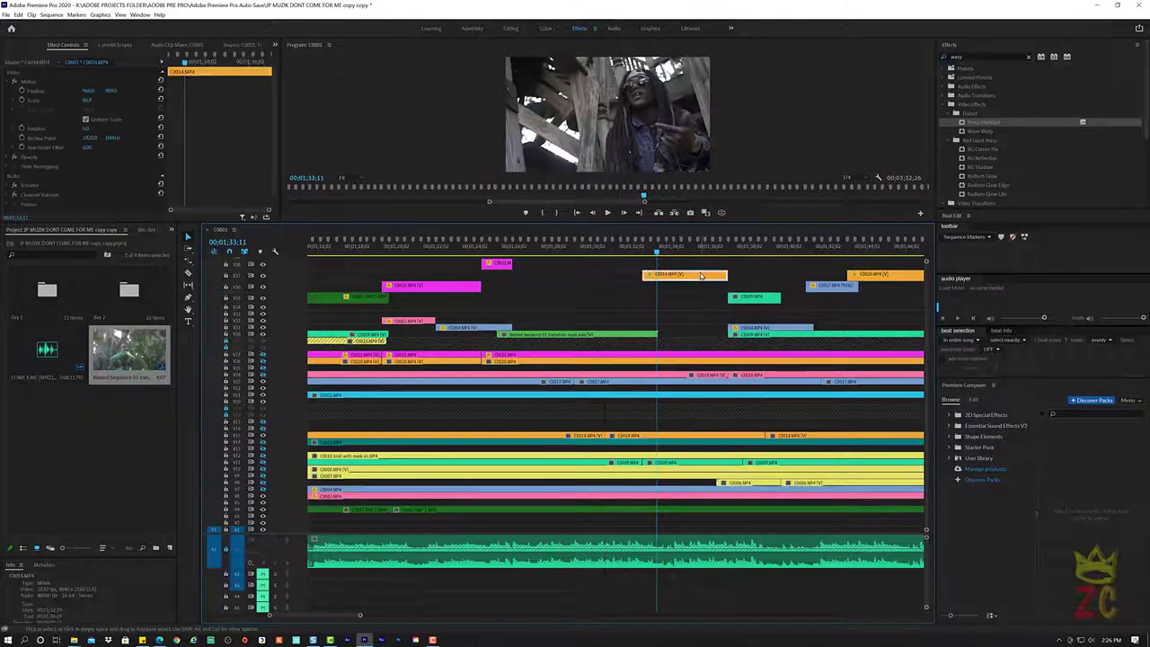
pyautogui.press('Delete')
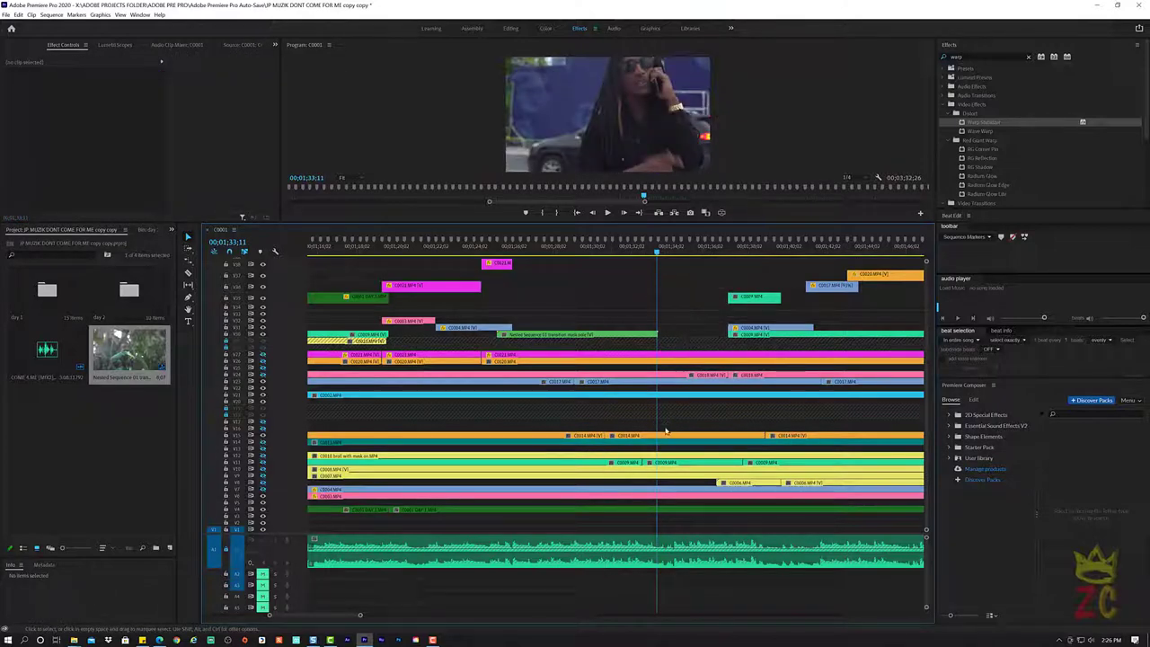
pyautogui.click(665, 435)
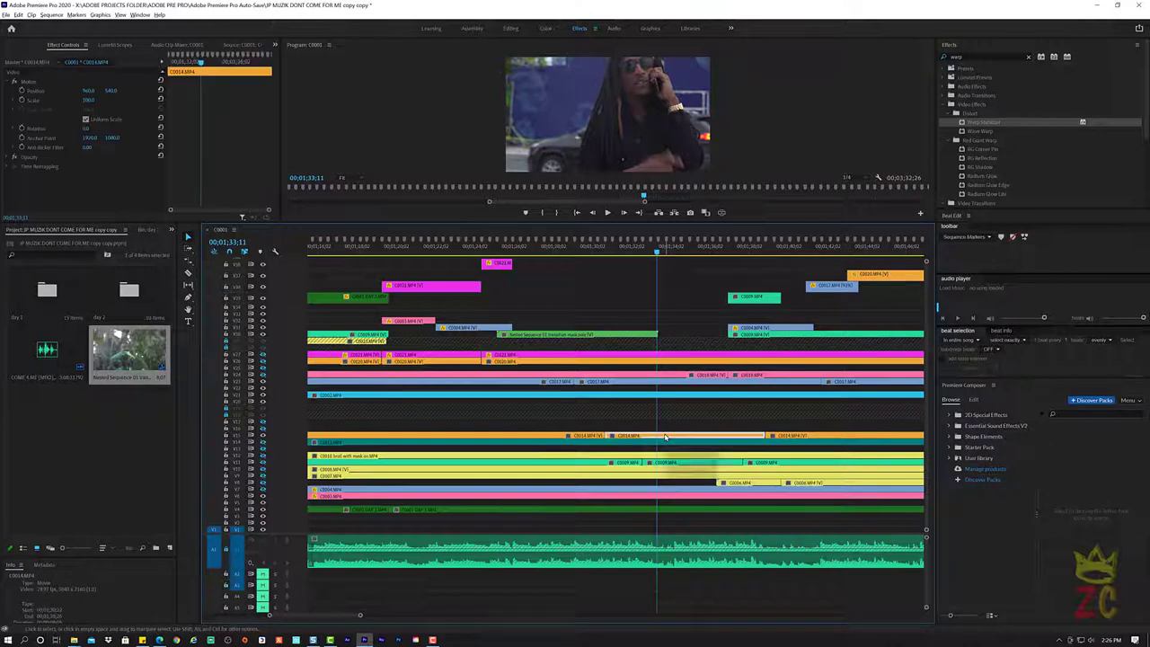
pyautogui.hotkey('ctrl', 'z')
pyautogui.click(582, 253)
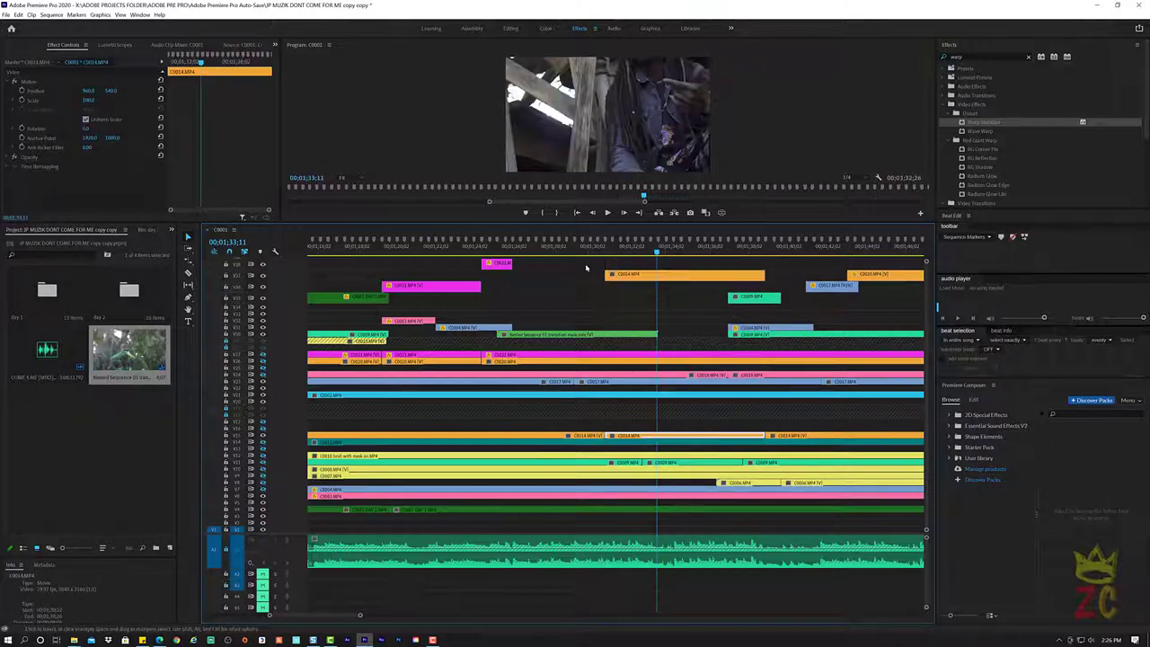
pyautogui.press('space')
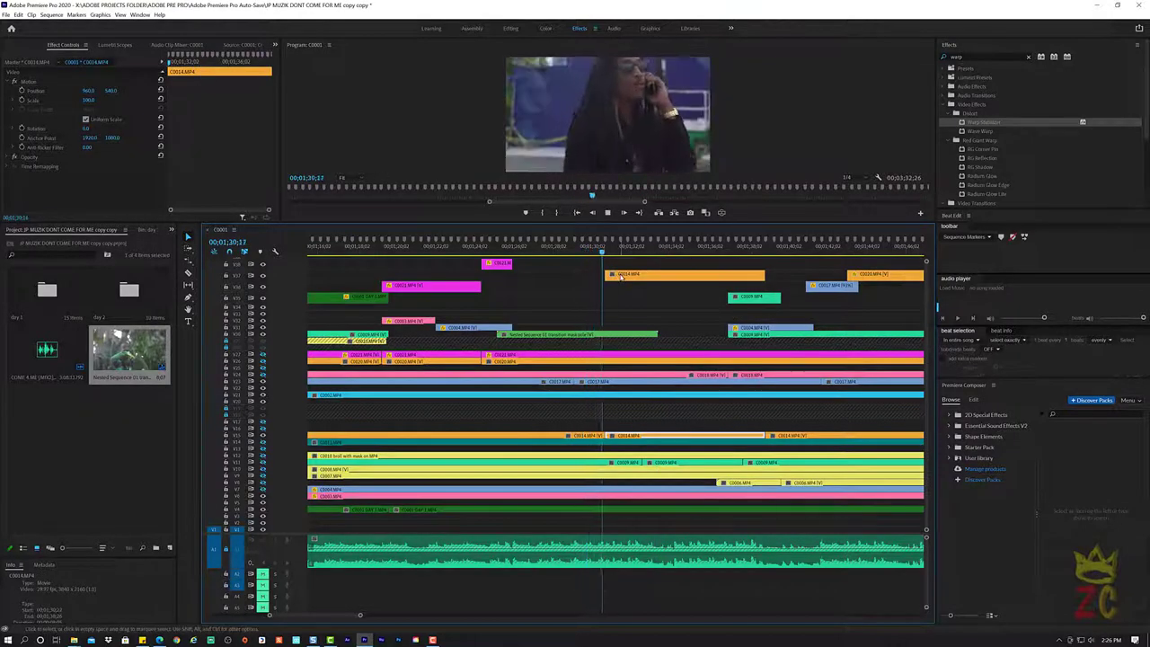
# Start the top C0014 cutaway later and move its picture down, Position Y about 1060
pyautogui.moveTo(606, 275); pyautogui.dragTo(635, 274)
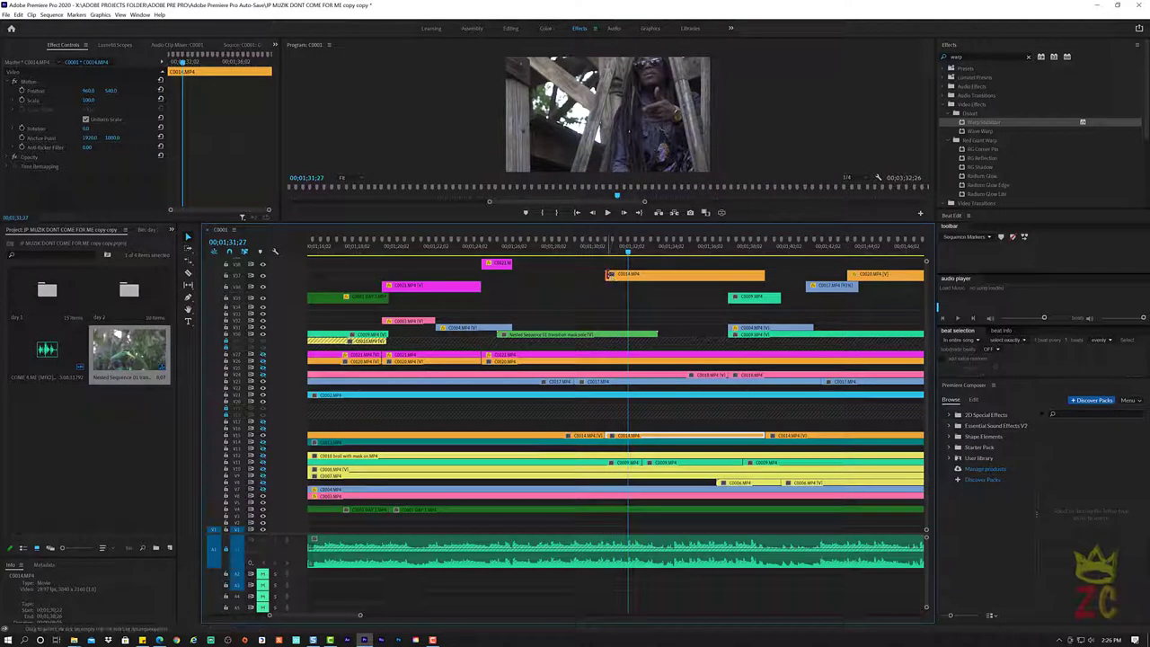
pyautogui.click(543, 251)
pyautogui.press('space')
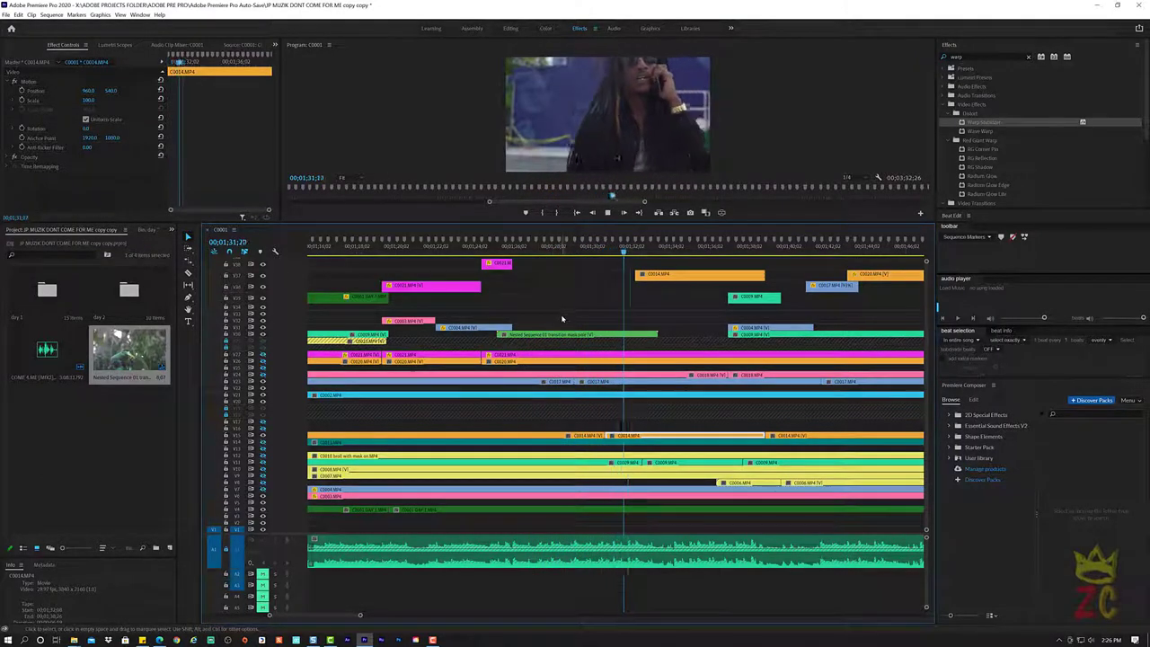
pyautogui.press('space')
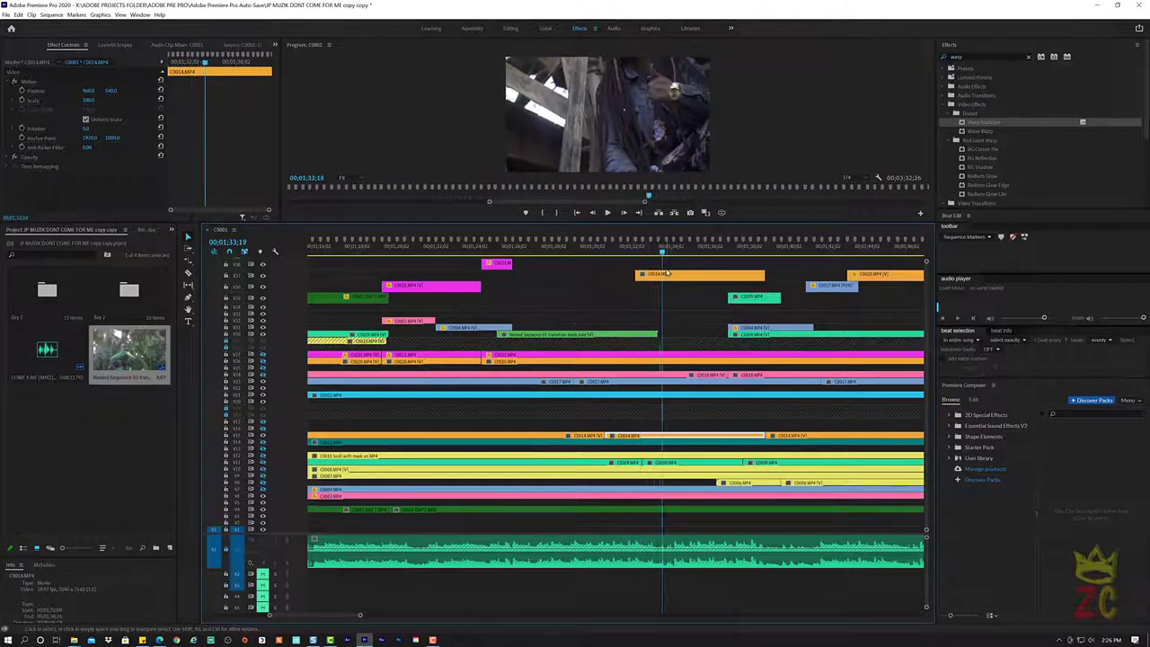
pyautogui.click(668, 275)
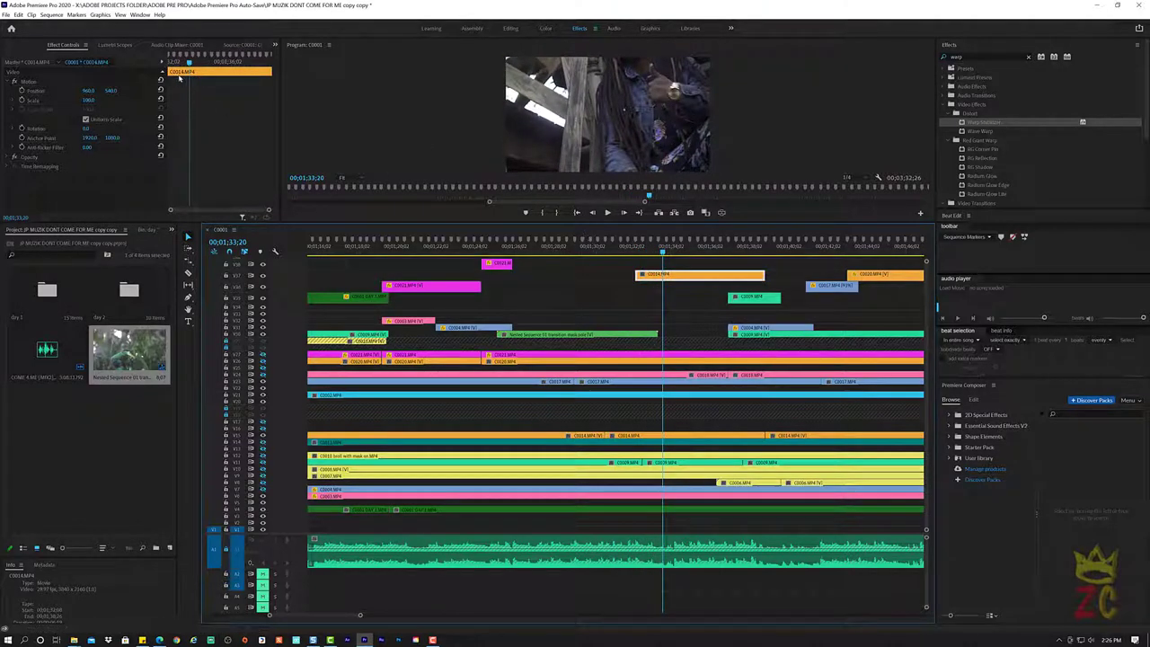
pyautogui.moveTo(110, 91); pyautogui.dragTo(126, 91)
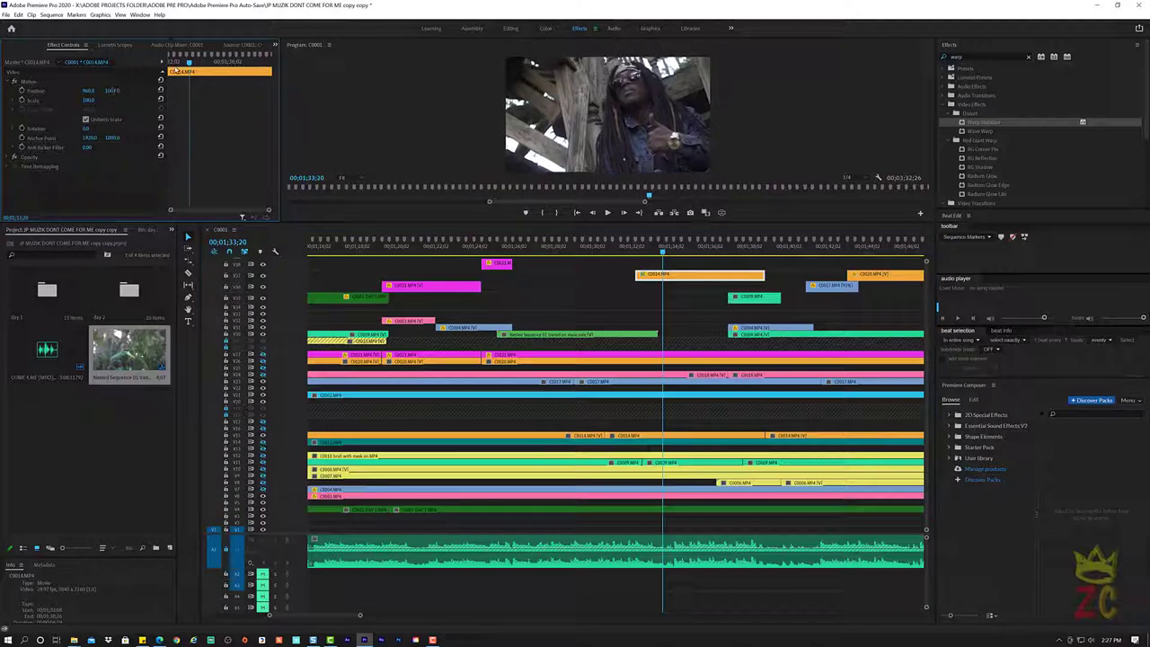
# Add Scale and Rotation keyframes at the C0014 clip's first frame
pyautogui.moveTo(176, 71); pyautogui.dragTo(130, 81)
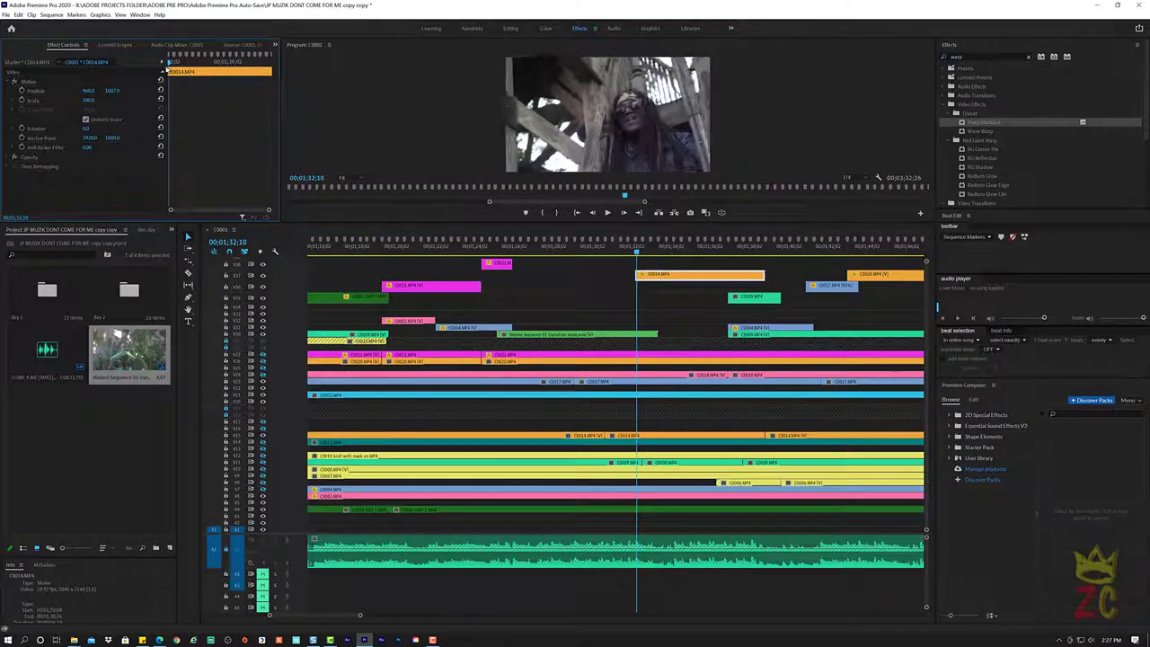
pyautogui.click(22, 101)
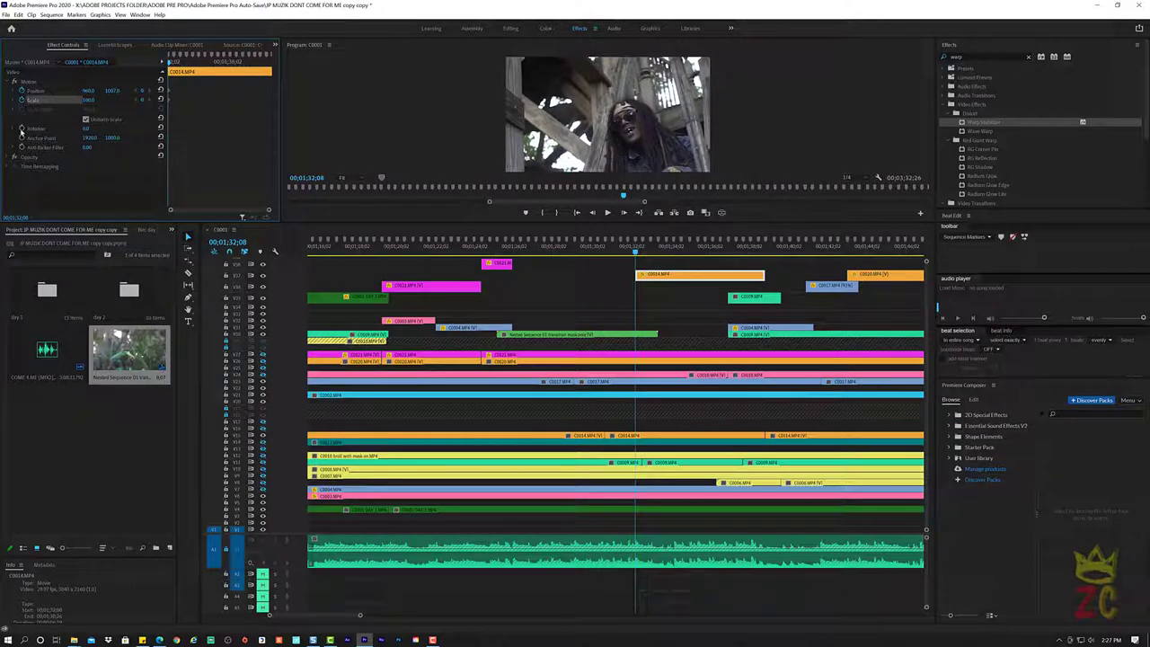
pyautogui.click(23, 128)
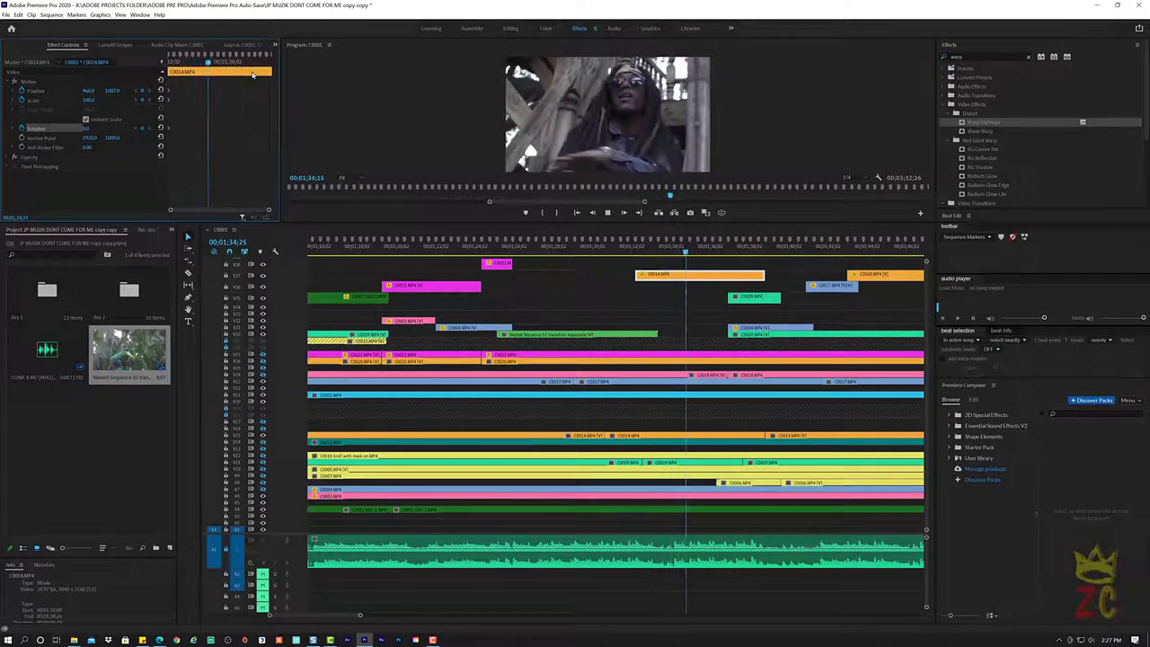
pyautogui.press('space')
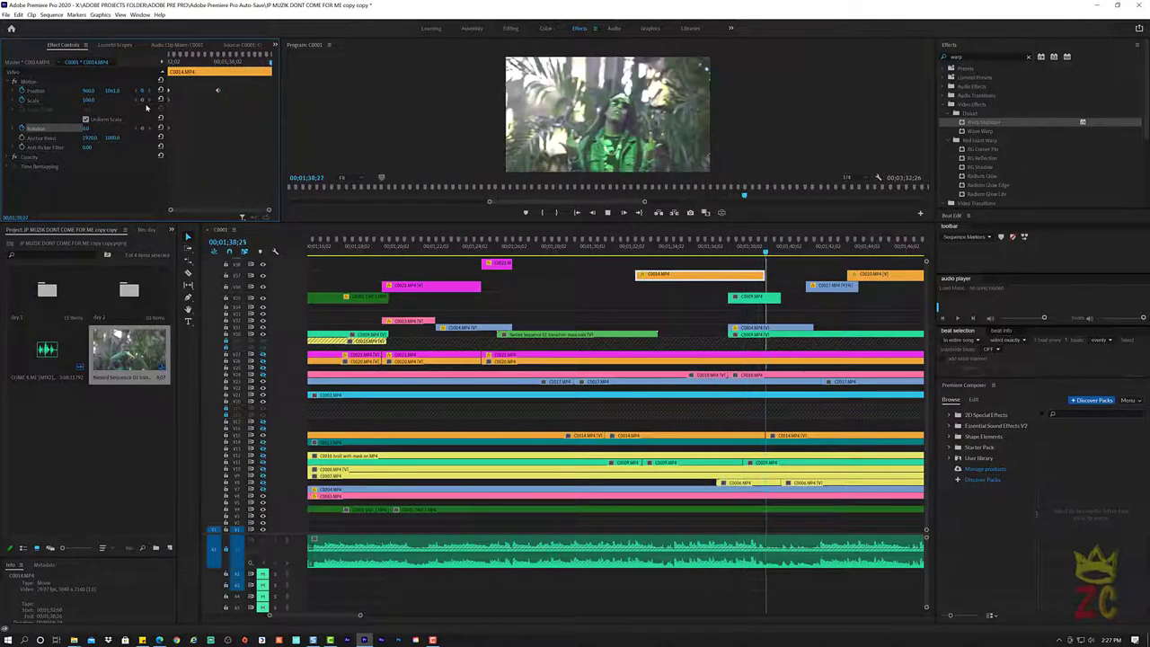
pyautogui.press('space')
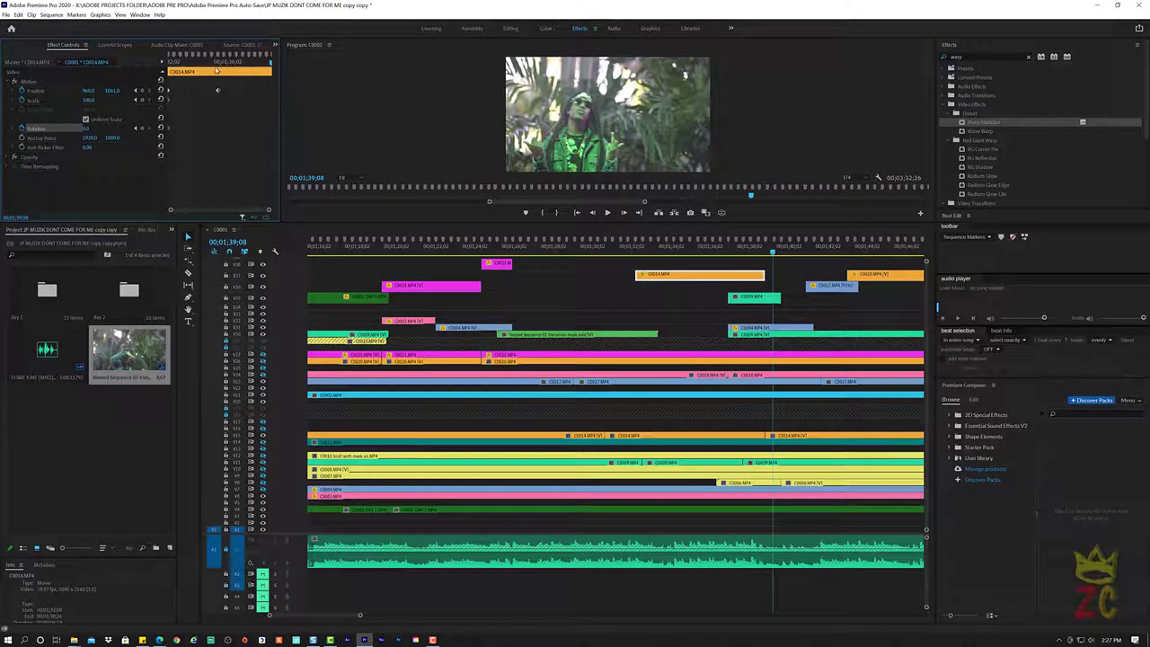
# Replay from about 01;32 and shorten the top C0014 clip from its right end
pyautogui.moveTo(754, 252); pyautogui.dragTo(639, 272)
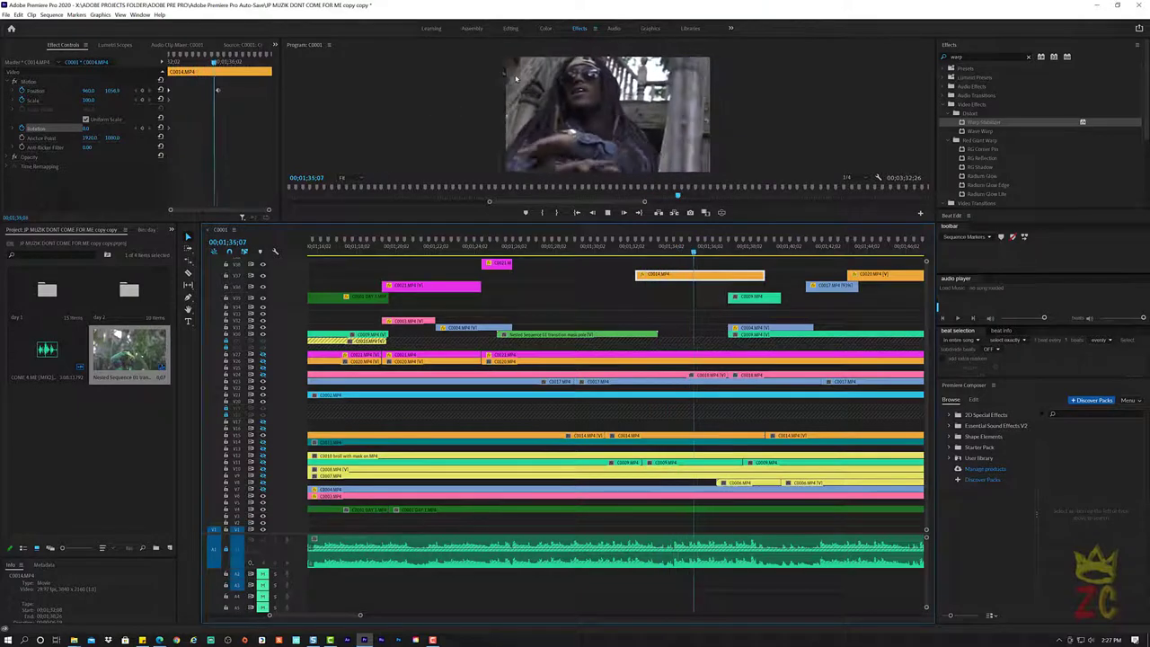
pyautogui.press('space')
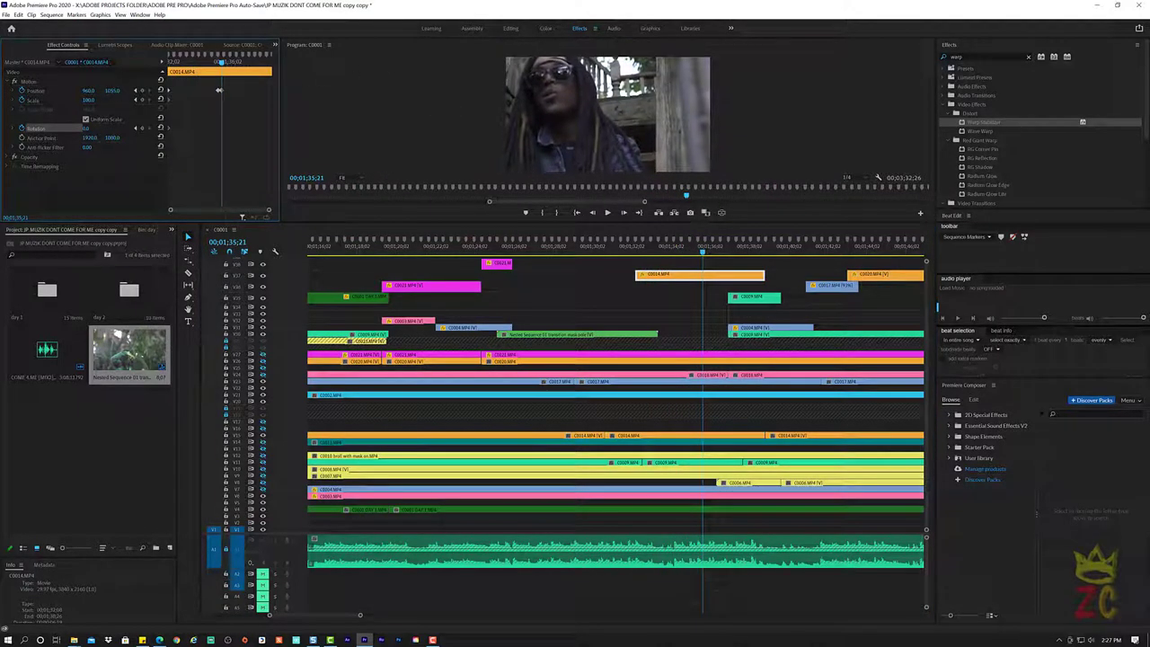
pyautogui.press('space')
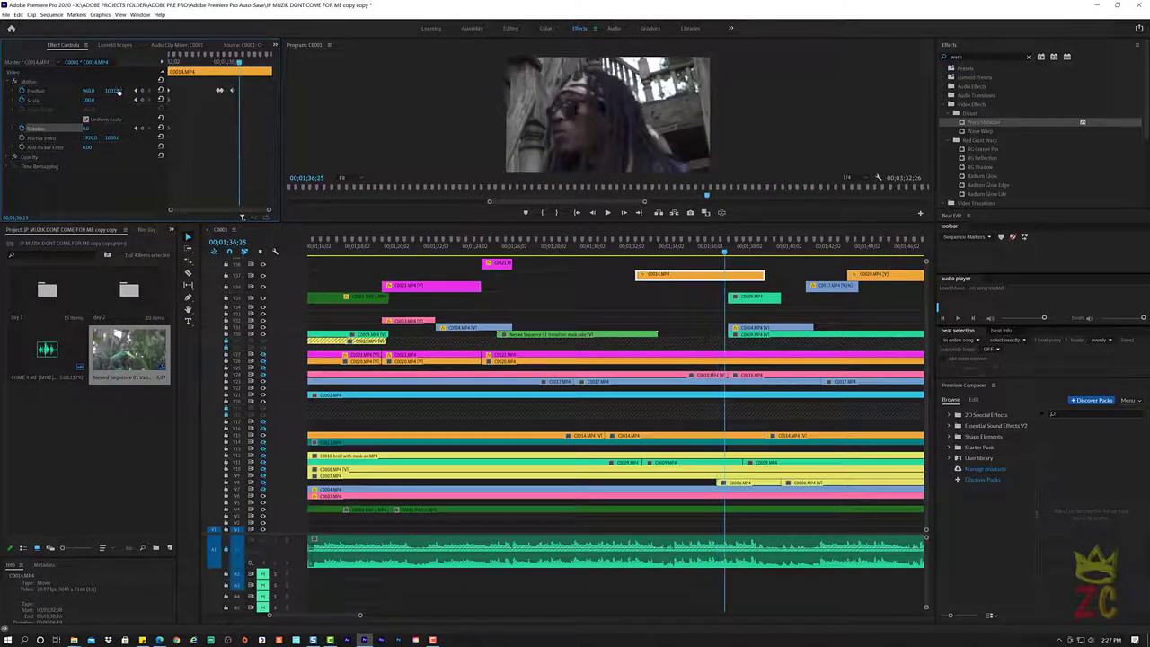
pyautogui.press('space')
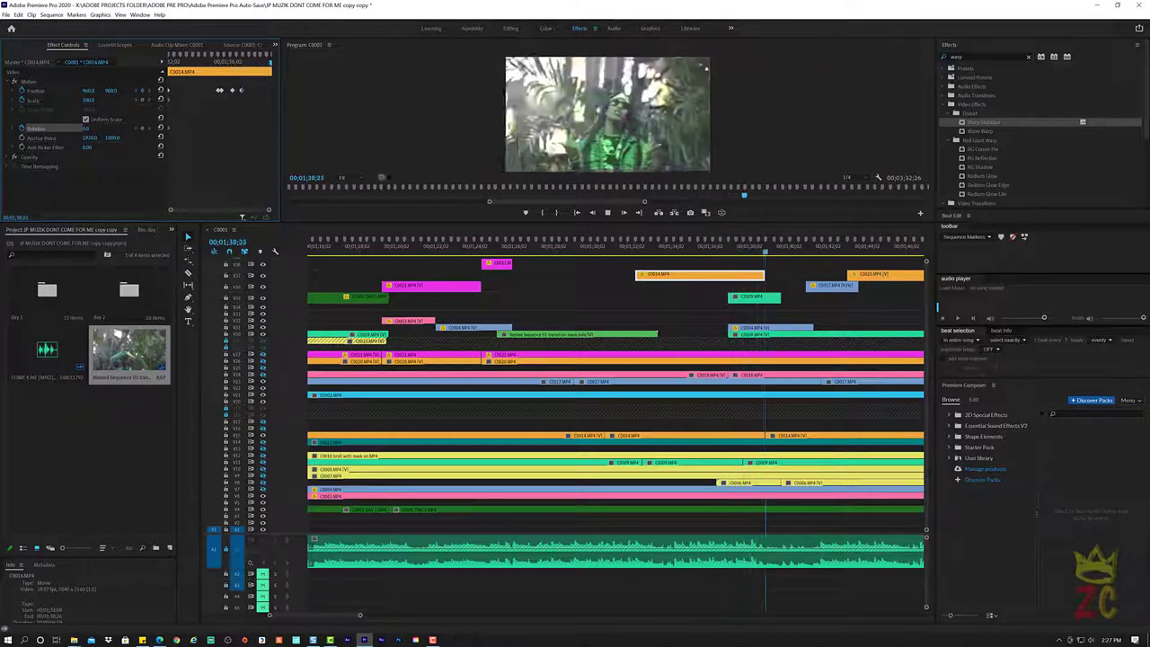
pyautogui.press('space')
pyautogui.moveTo(670, 248); pyautogui.dragTo(643, 253)
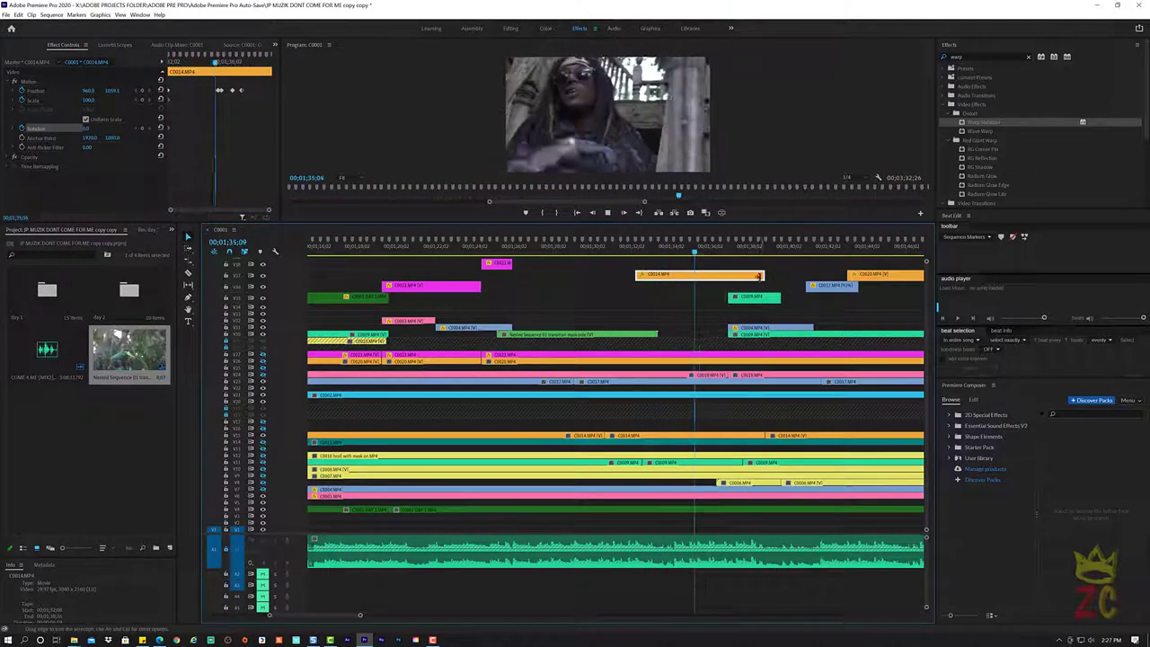
pyautogui.press('space')
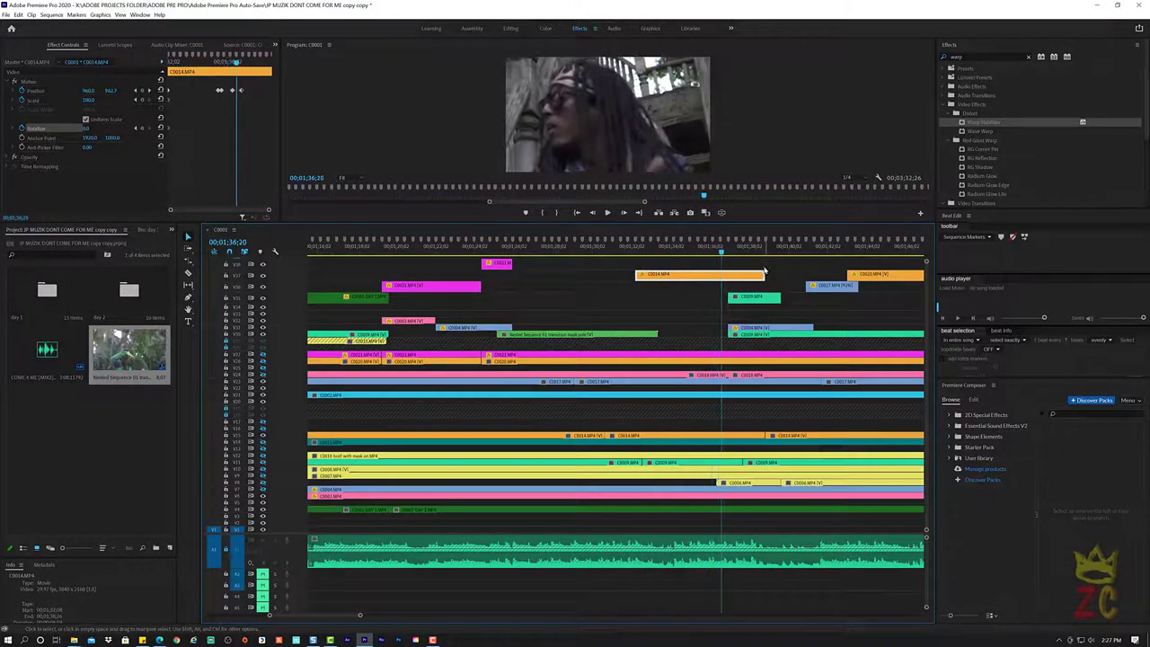
pyautogui.moveTo(764, 272)
pyautogui.mouseDown()
pyautogui.moveTo(713, 274)
pyautogui.moveTo(723, 275)
pyautogui.mouseUp()
pyautogui.press('space')
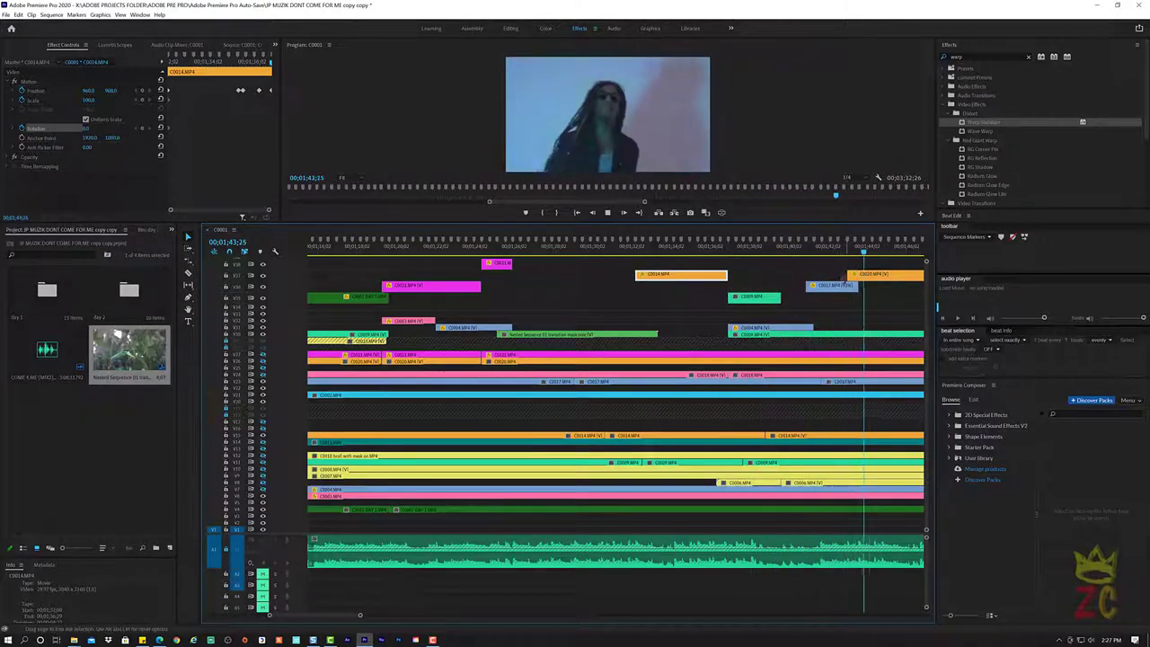
pyautogui.press('space')
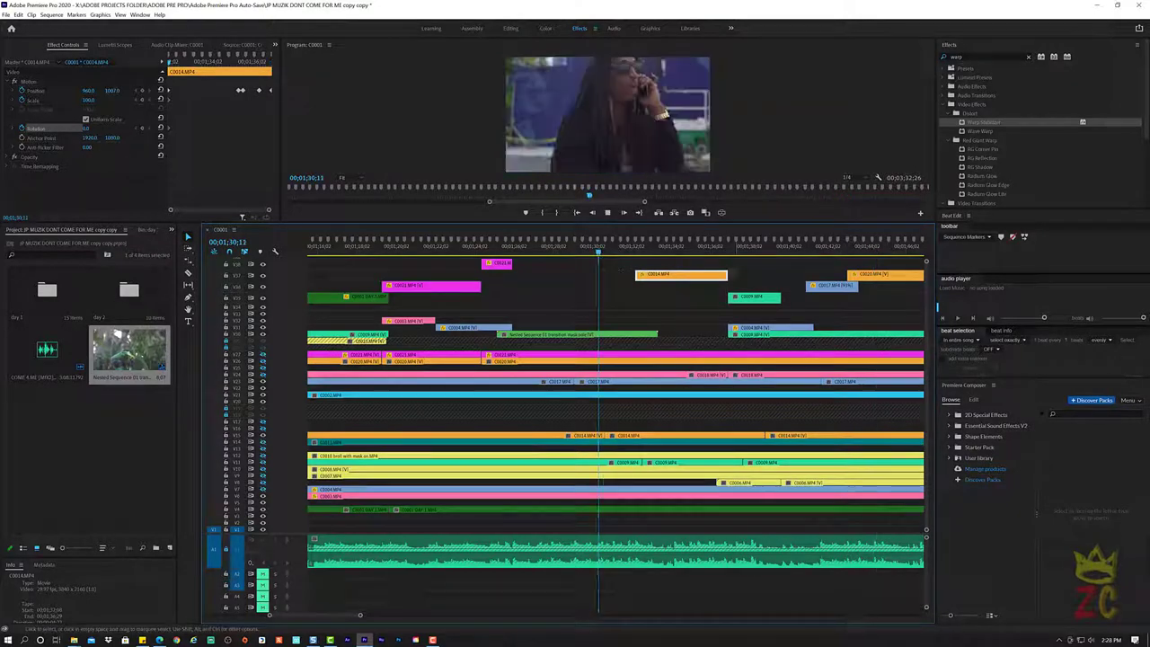
# Find 01;36;08 and razor the cyan C0002 clip at that point
pyautogui.press('space')
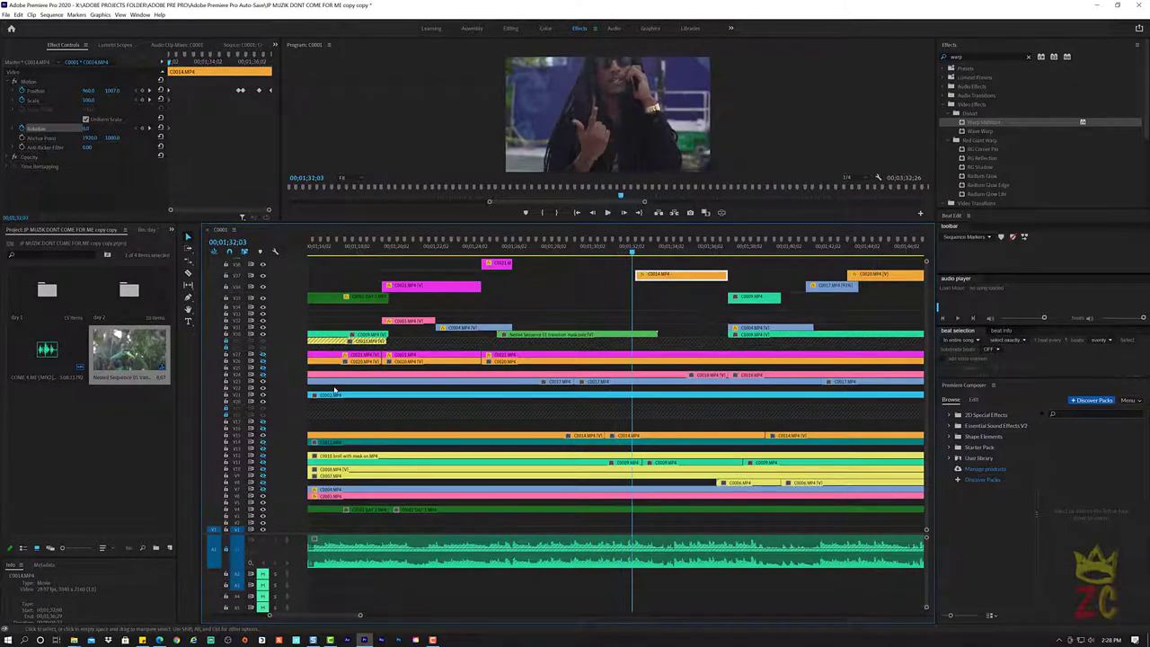
pyautogui.press('space')
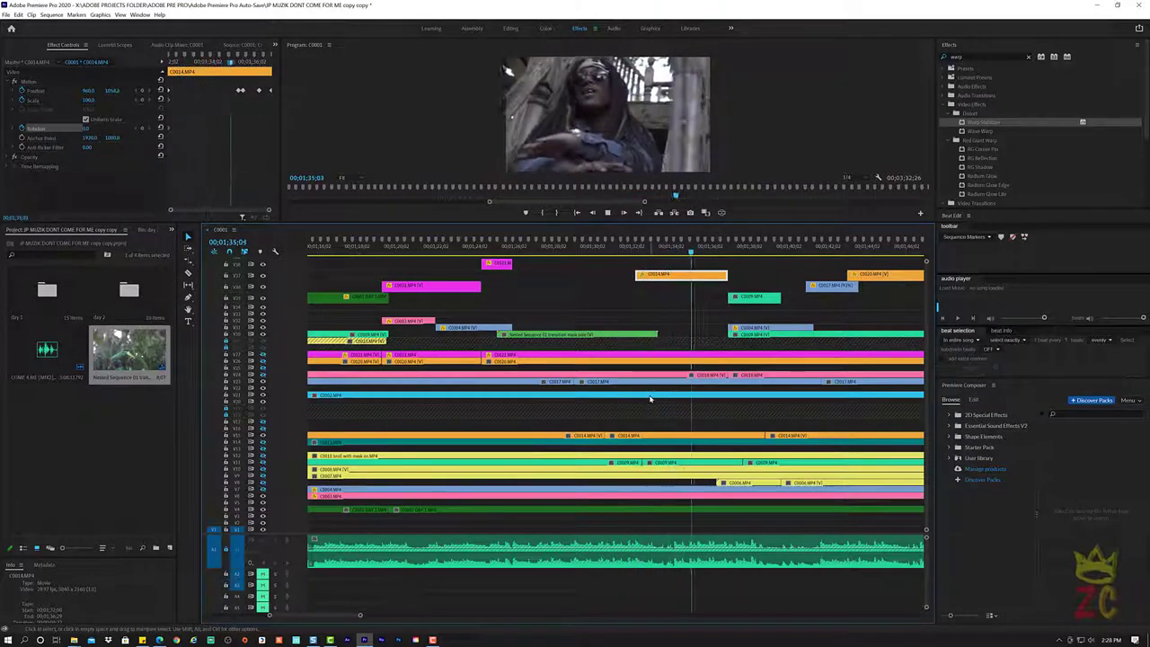
pyautogui.press('space')
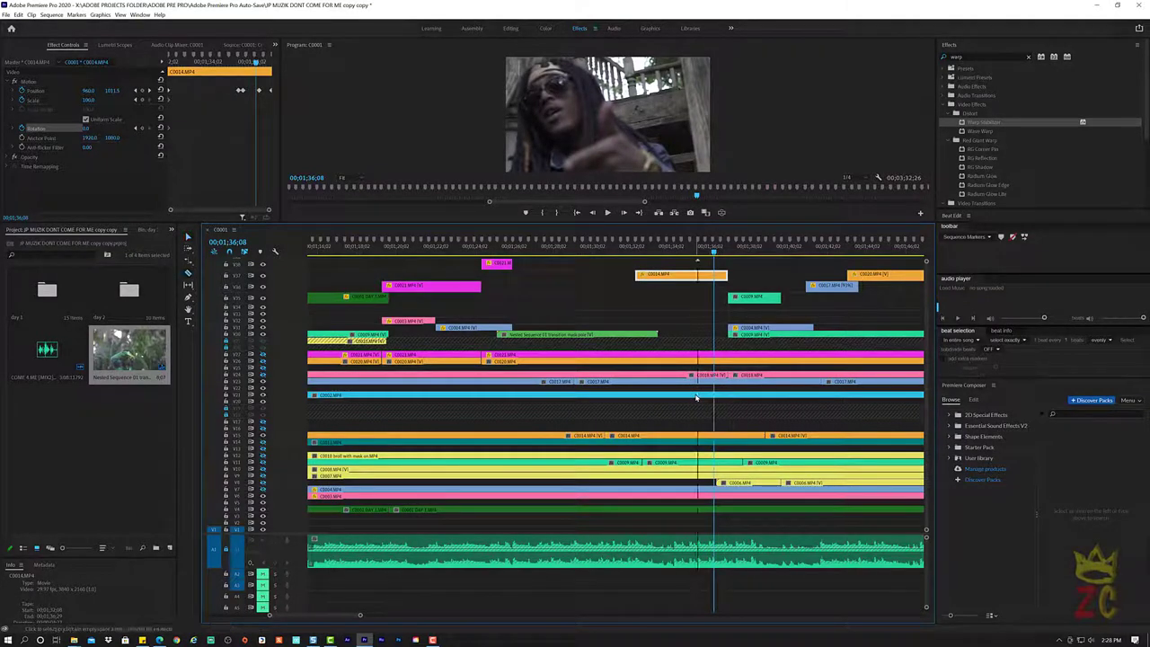
pyautogui.keyDown('shift'); pyautogui.click(698, 396); pyautogui.keyUp('shift')
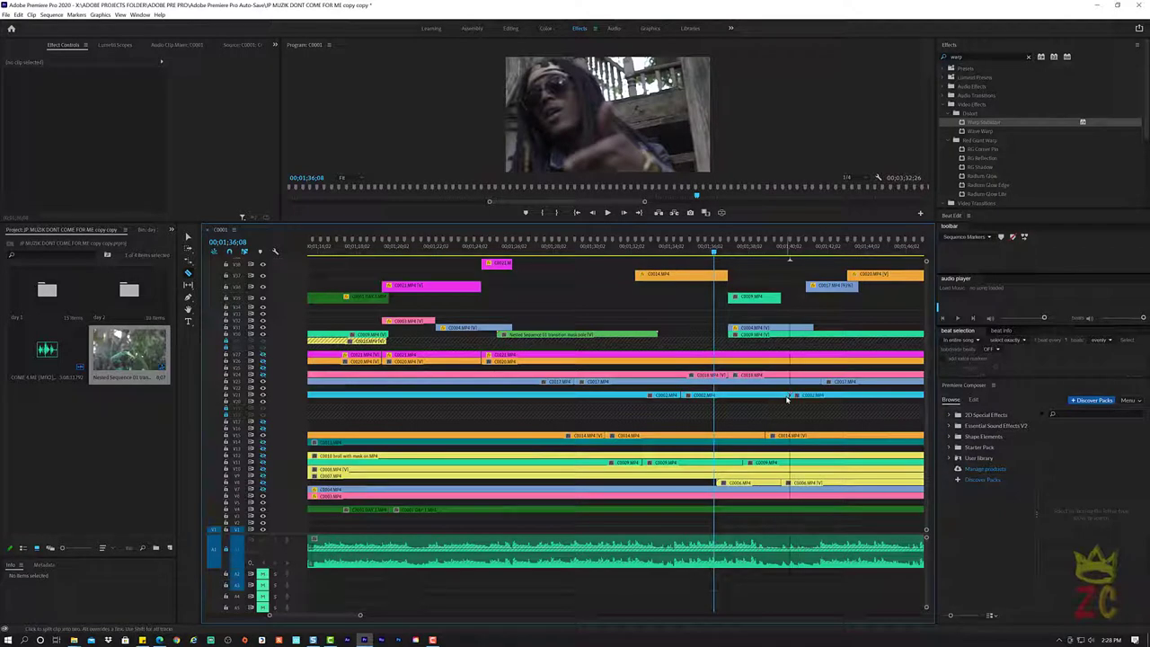
# Move the cut C0002 section onto the top video track and preview it
pyautogui.press('v')
pyautogui.click(726, 397)
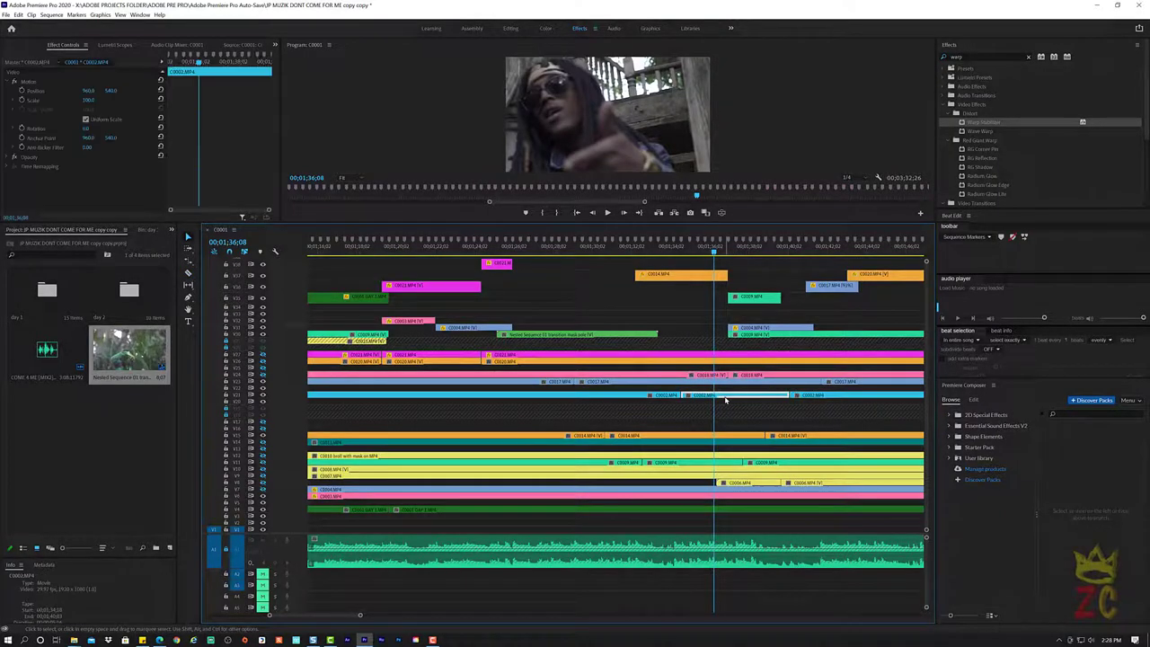
pyautogui.moveTo(728, 403); pyautogui.dragTo(667, 252)
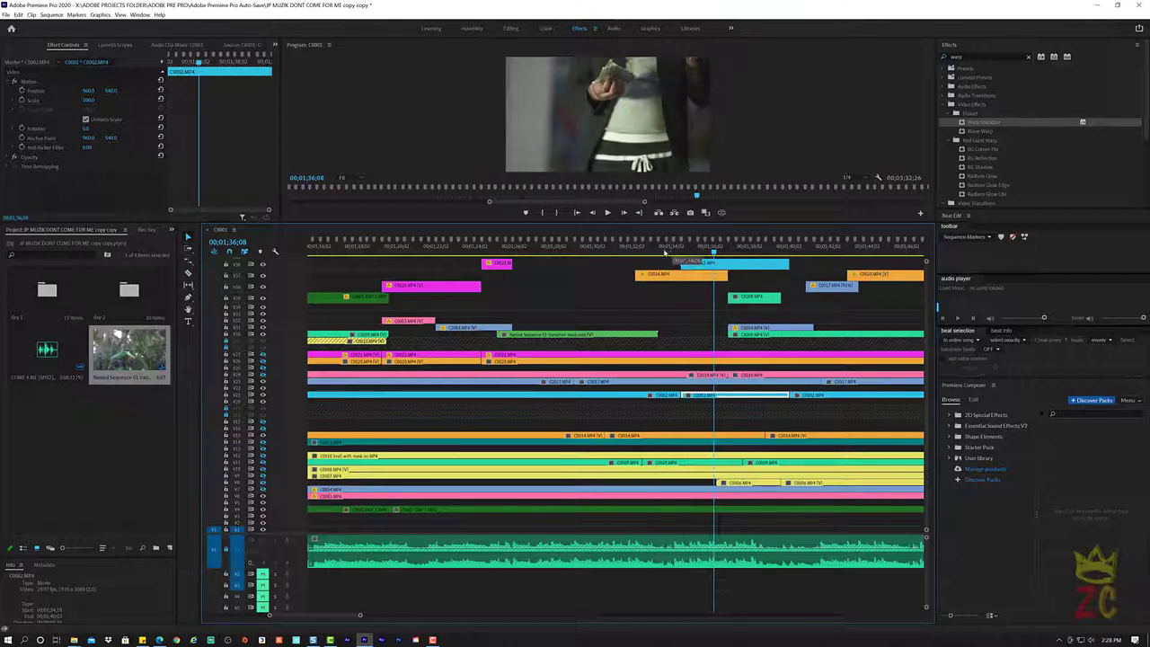
pyautogui.moveTo(664, 253); pyautogui.dragTo(667, 253)
pyautogui.press('space')
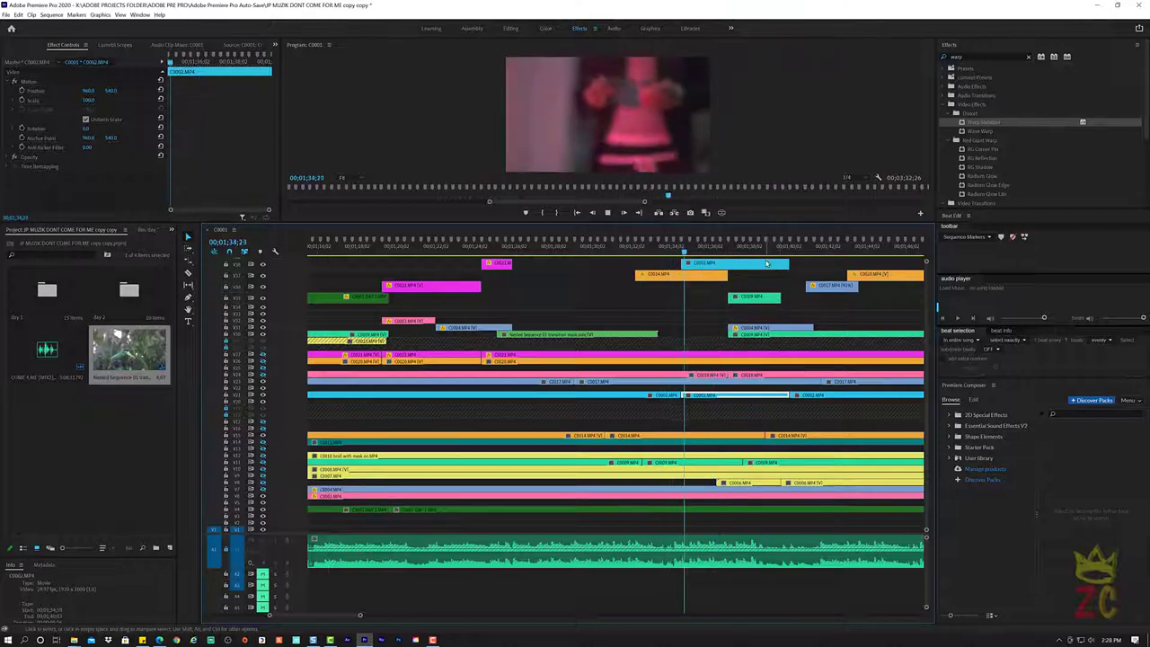
pyautogui.press('space')
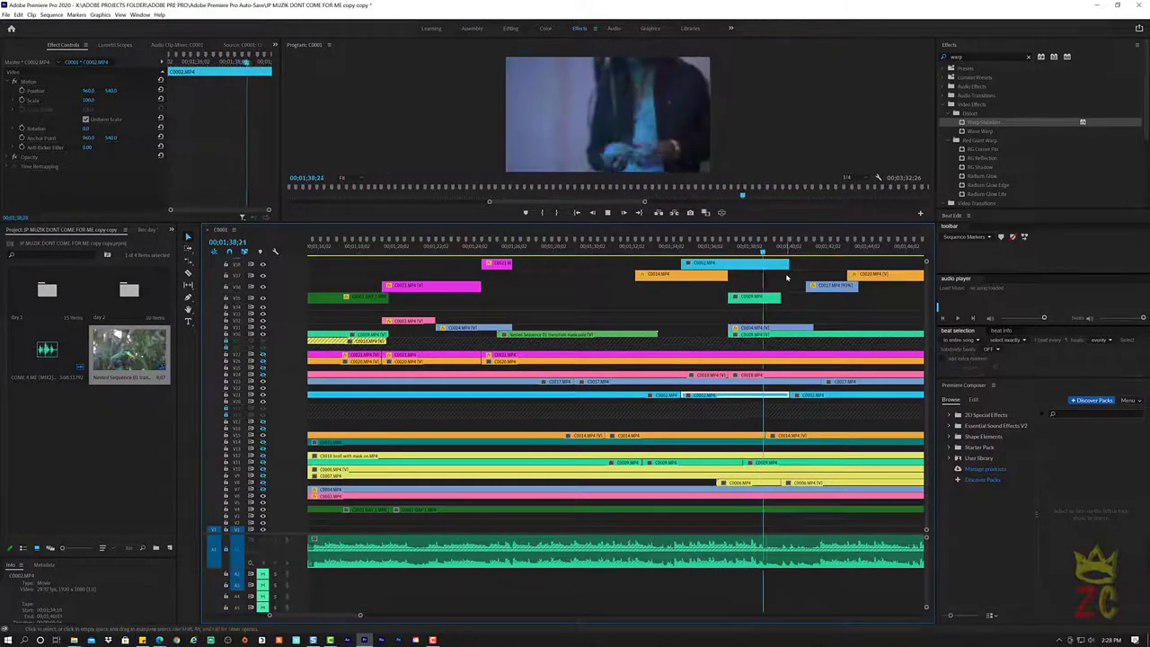
pyautogui.press('space')
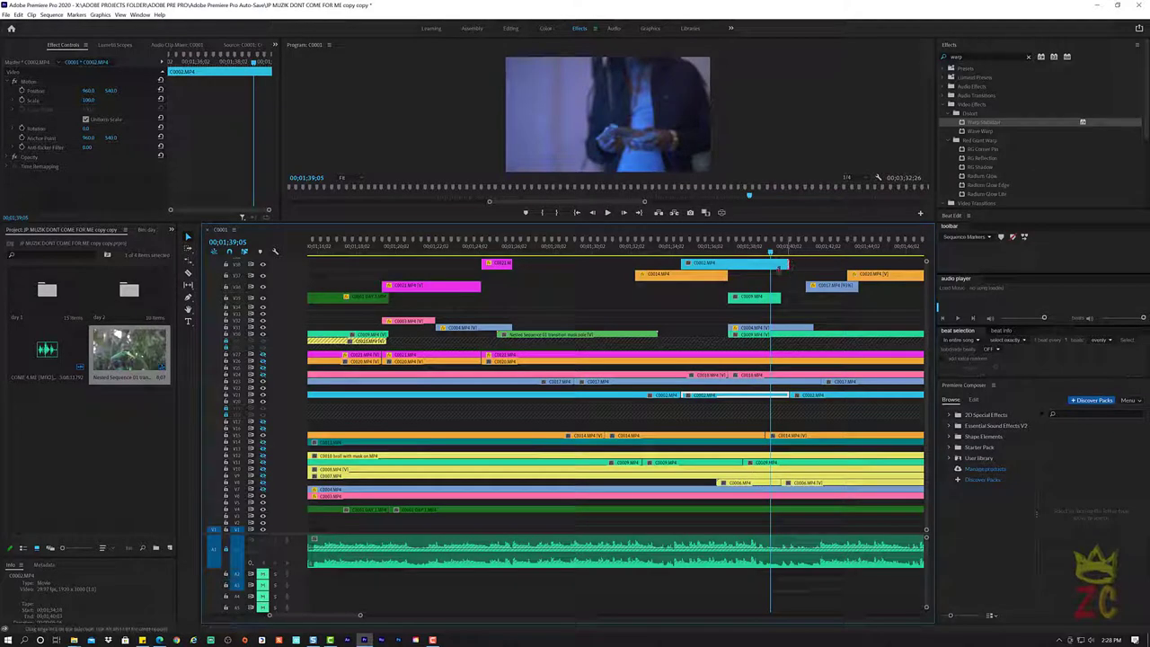
# Trim the top C0002 clip's end shorter in two passes, previewing each
pyautogui.moveTo(778, 267); pyautogui.dragTo(742, 266)
pyautogui.press('space')
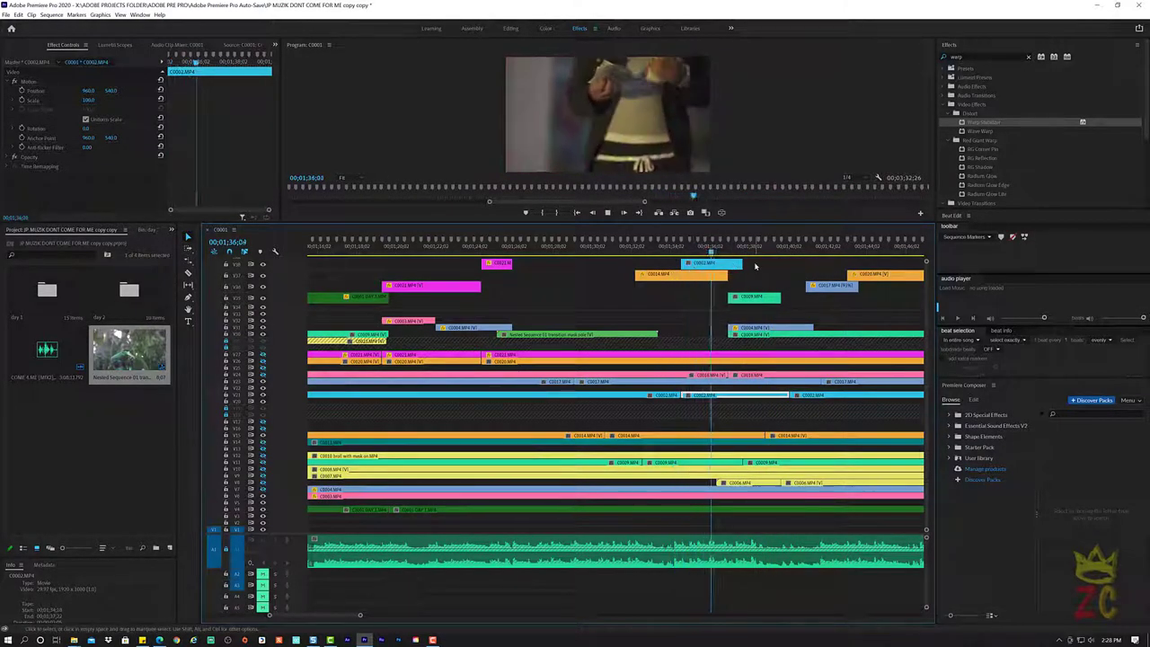
pyautogui.press('space')
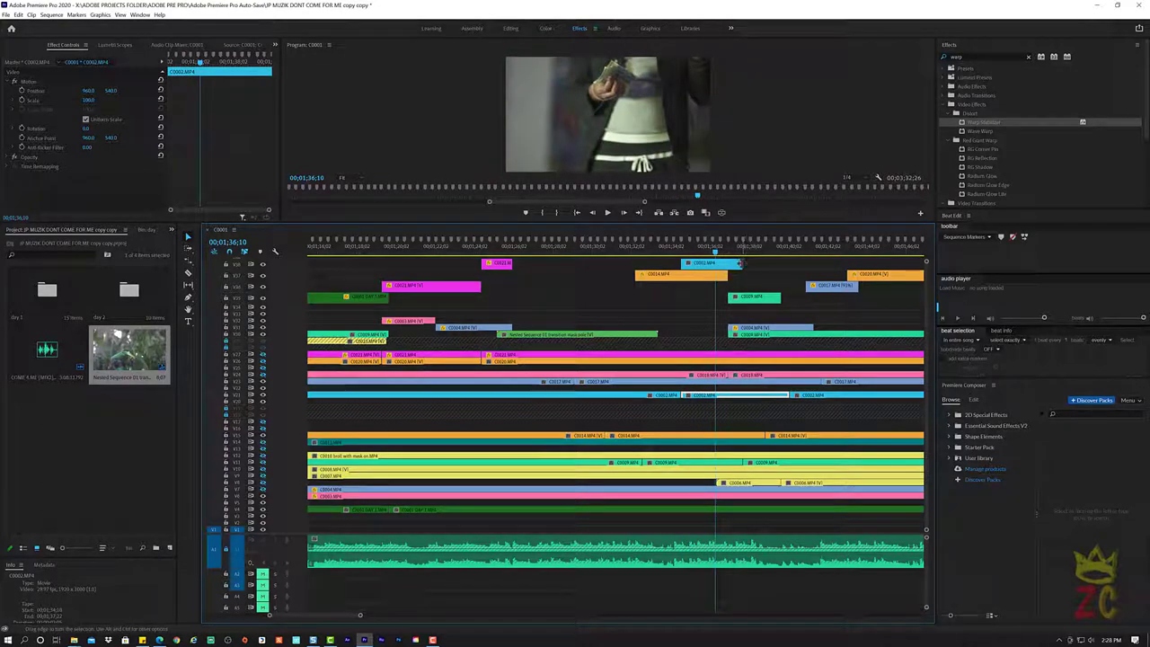
pyautogui.moveTo(738, 263); pyautogui.dragTo(726, 263)
pyautogui.press('space')
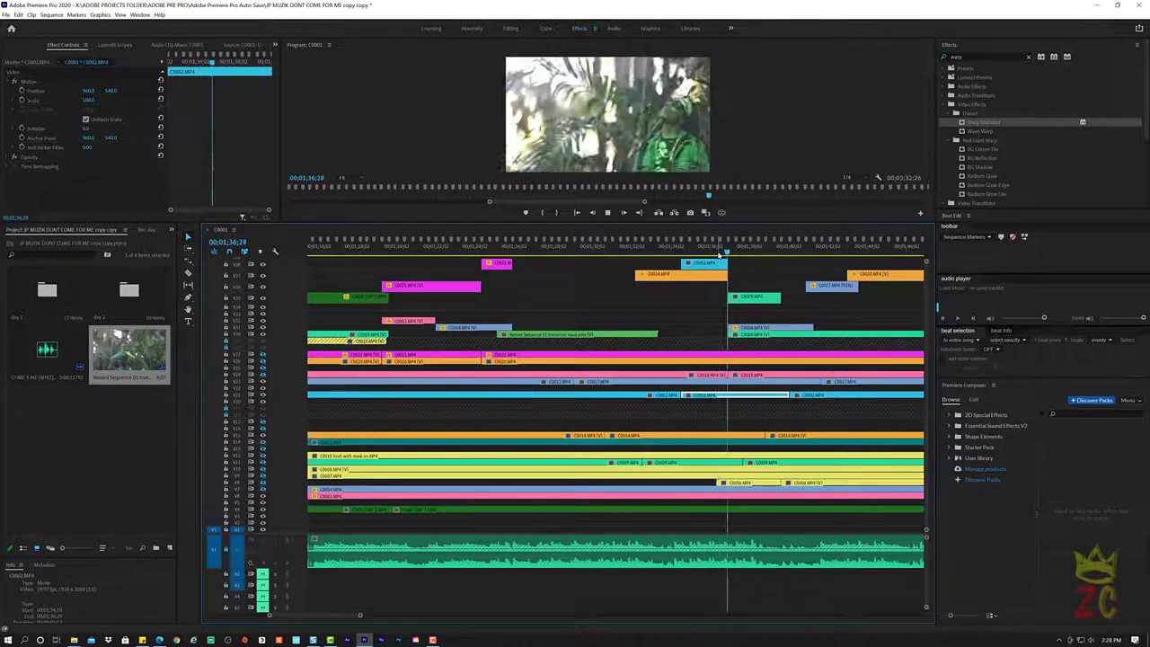
pyautogui.press('space')
pyautogui.click(681, 248)
pyautogui.press('space')
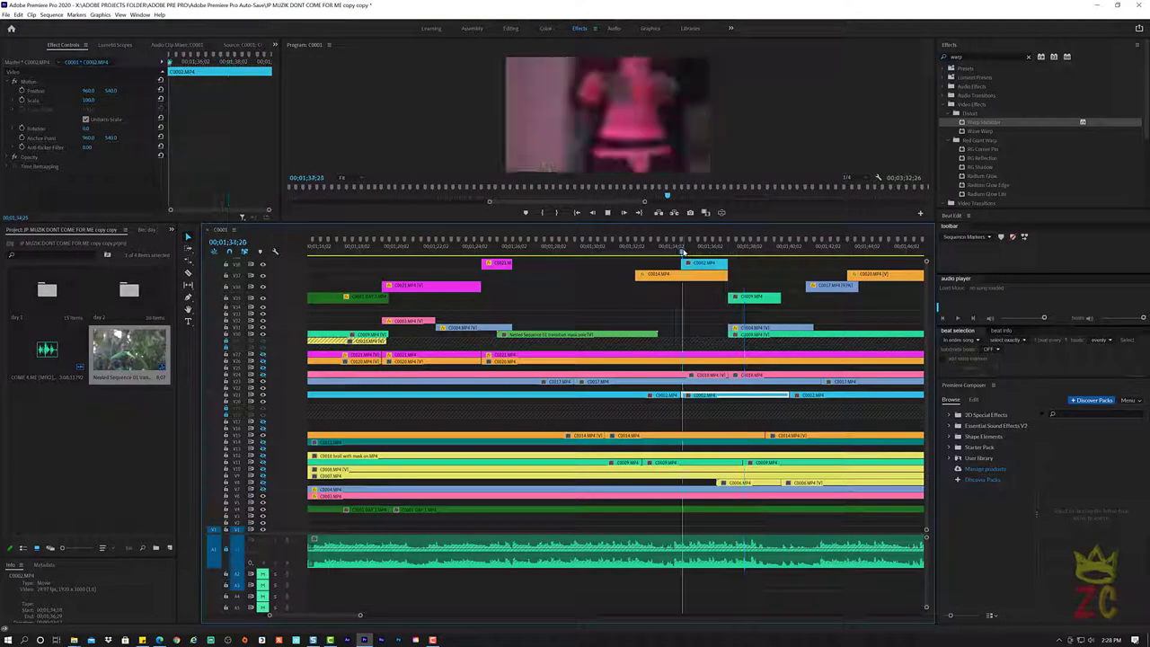
pyautogui.press('space')
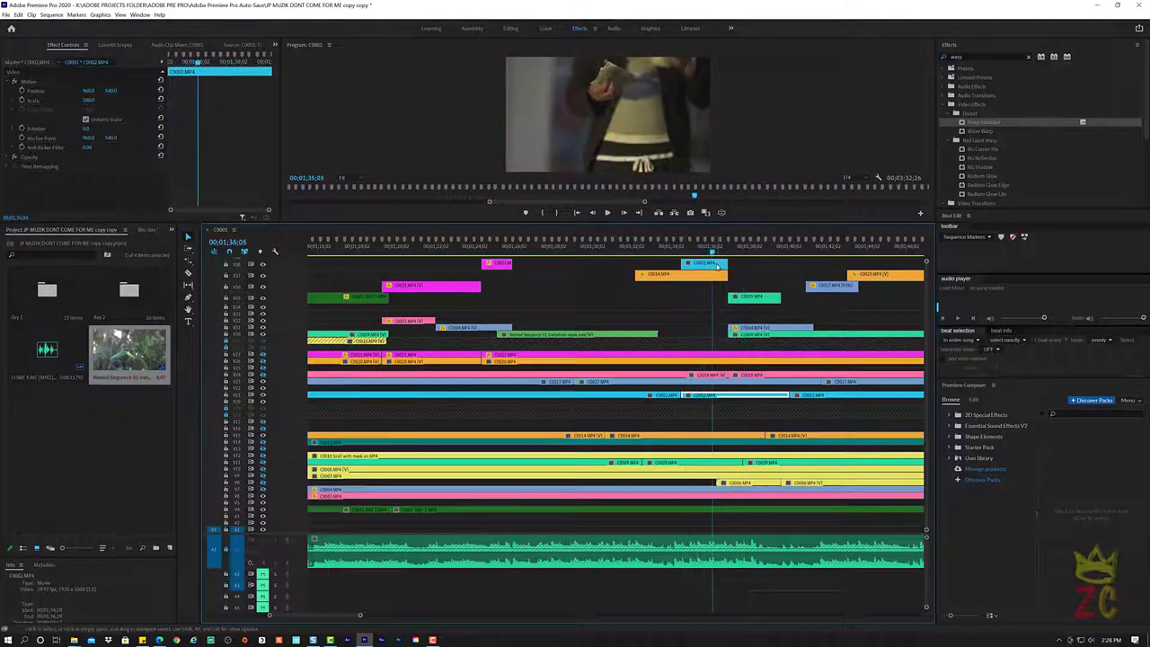
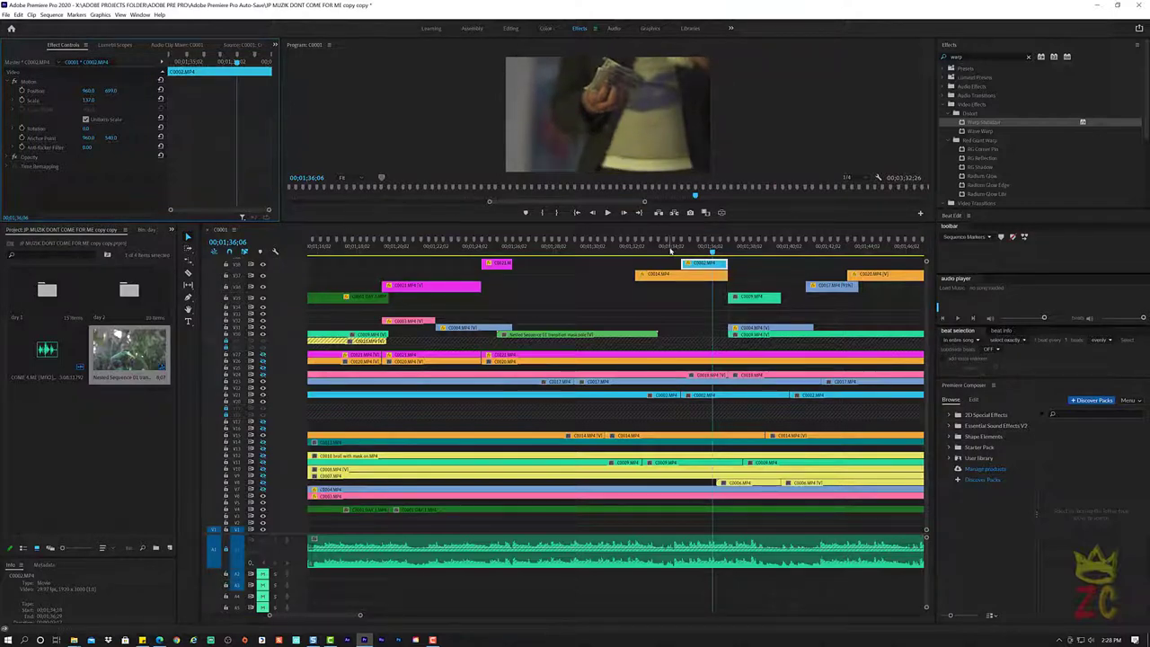
# Review the edit by playback, then give clip C0001.MP4 on the top video track a yellow label
pyautogui.click(669, 250)
pyautogui.press('space')
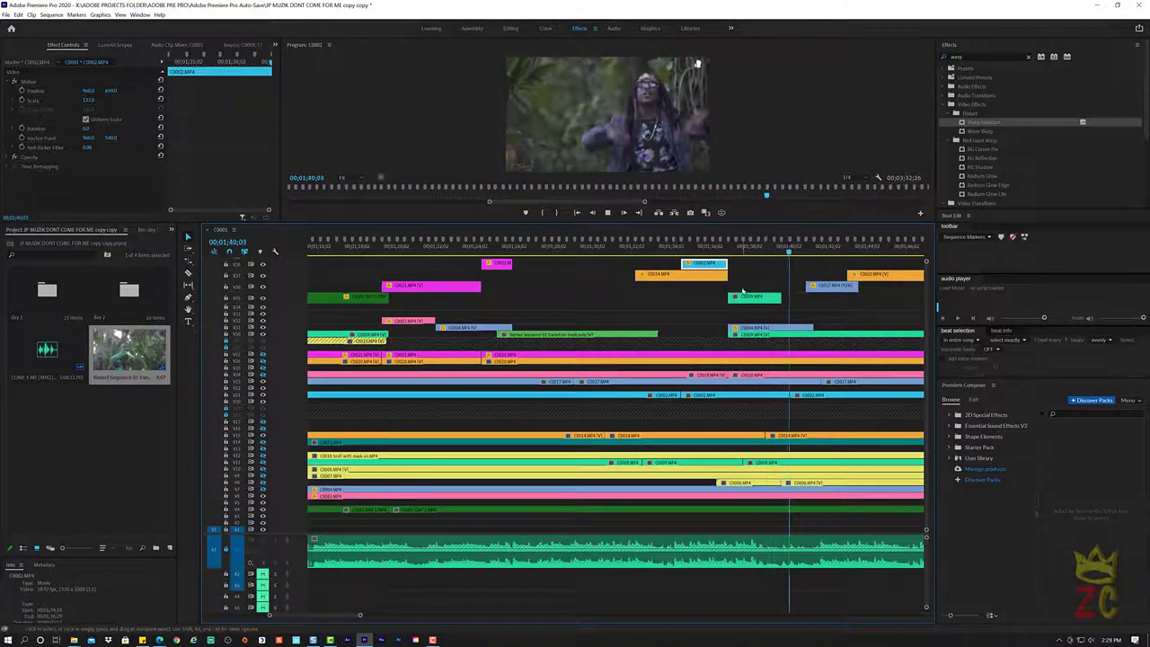
pyautogui.rightClick(717, 328)
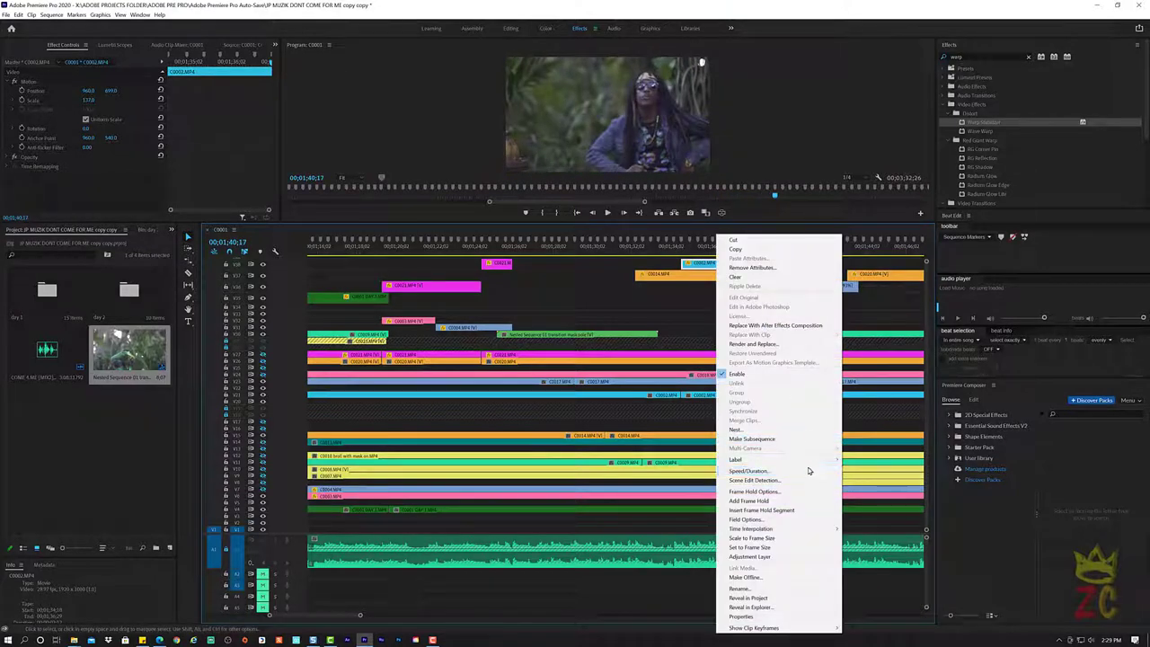
pyautogui.moveTo(814, 459)
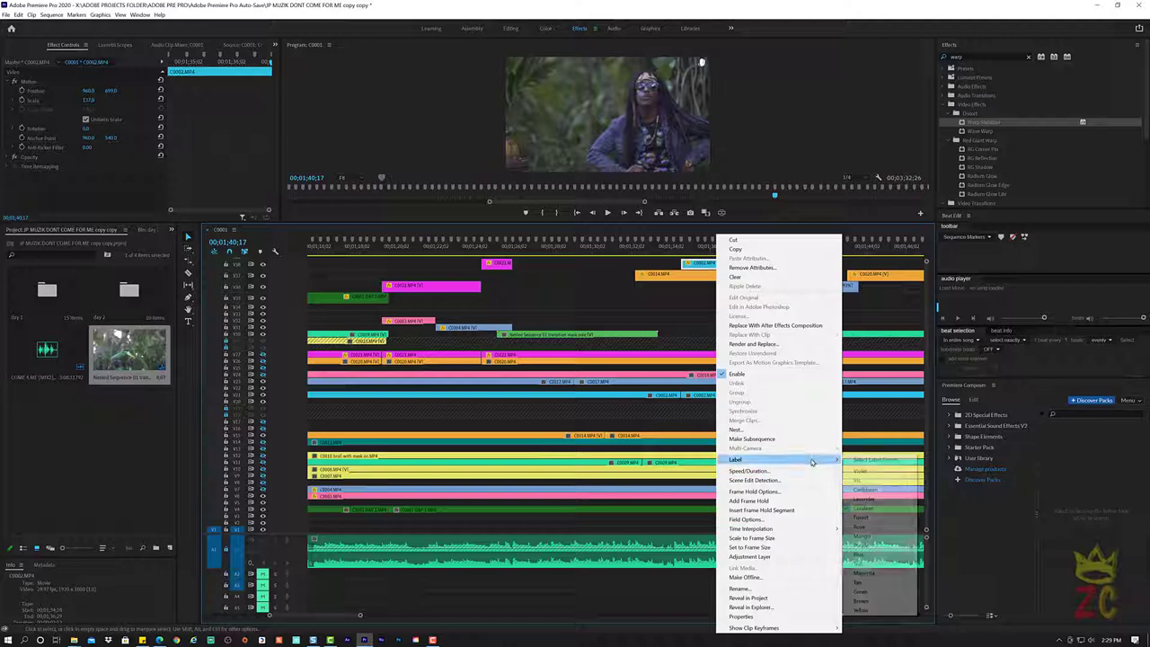
pyautogui.click(871, 611)
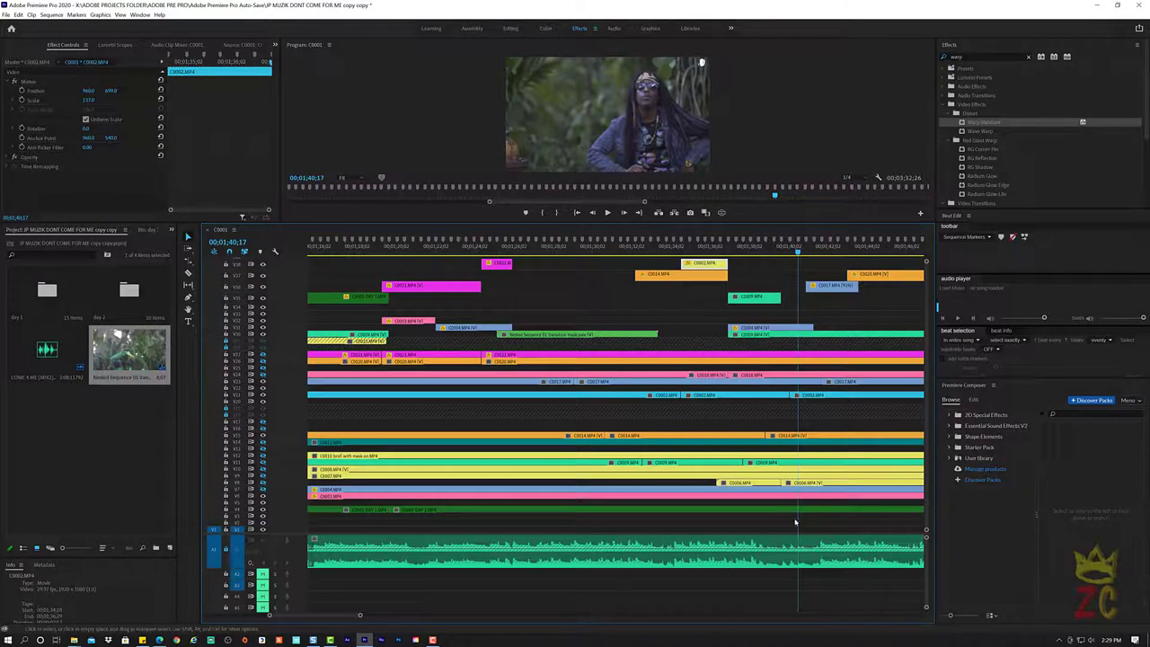
# Zoom the timeline out to the full sequence and play a few seconds from near the start
pyautogui.press('-')
pyautogui.press('-')
pyautogui.press('-')
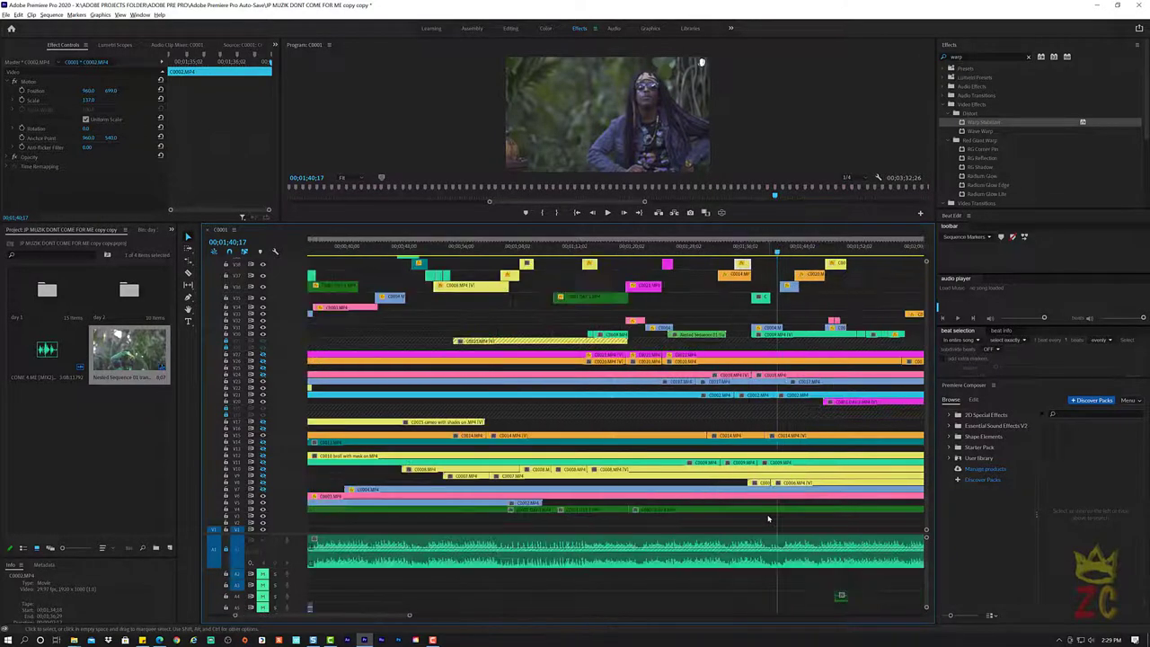
pyautogui.press('-')
pyautogui.press('-')
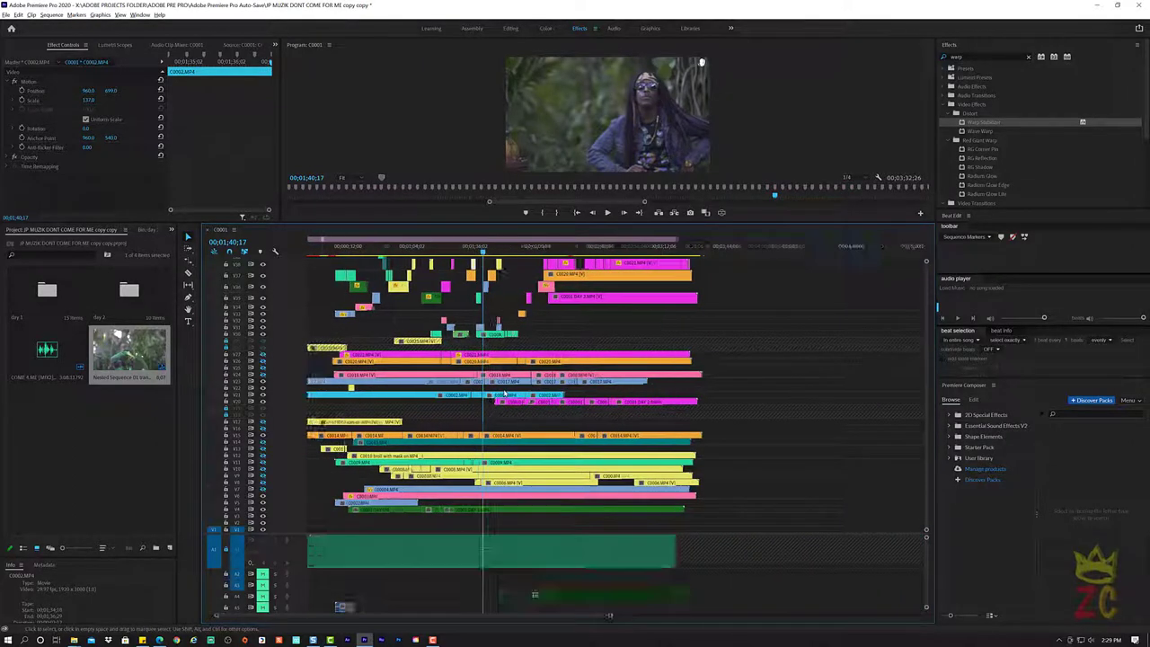
pyautogui.click(383, 248)
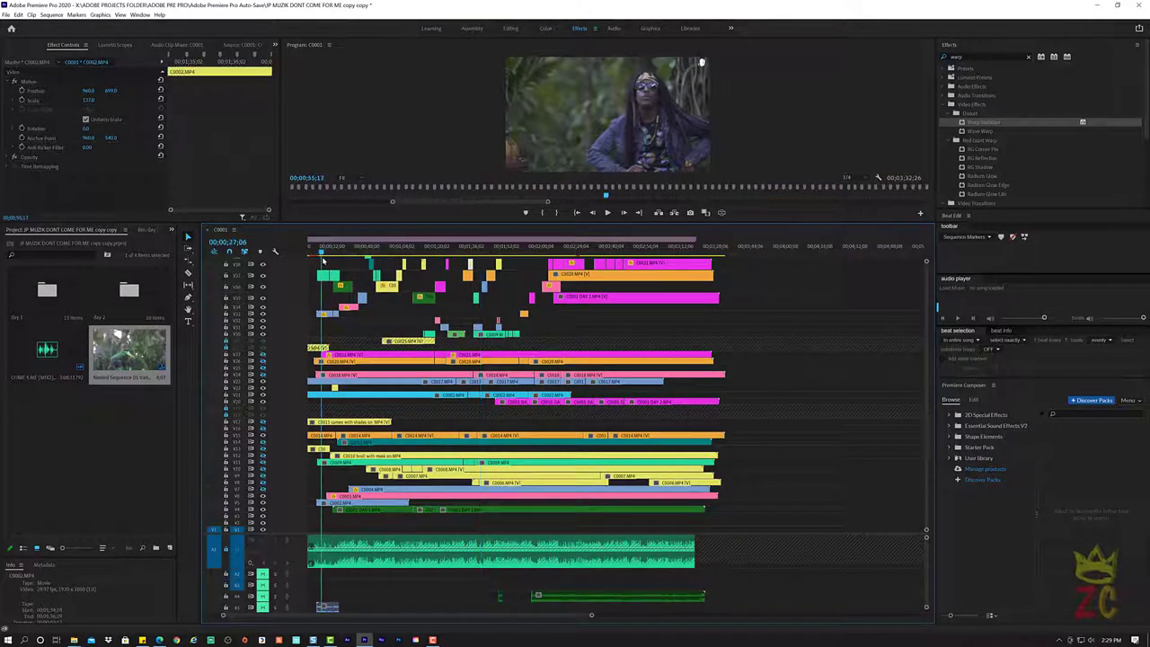
pyautogui.press('space')
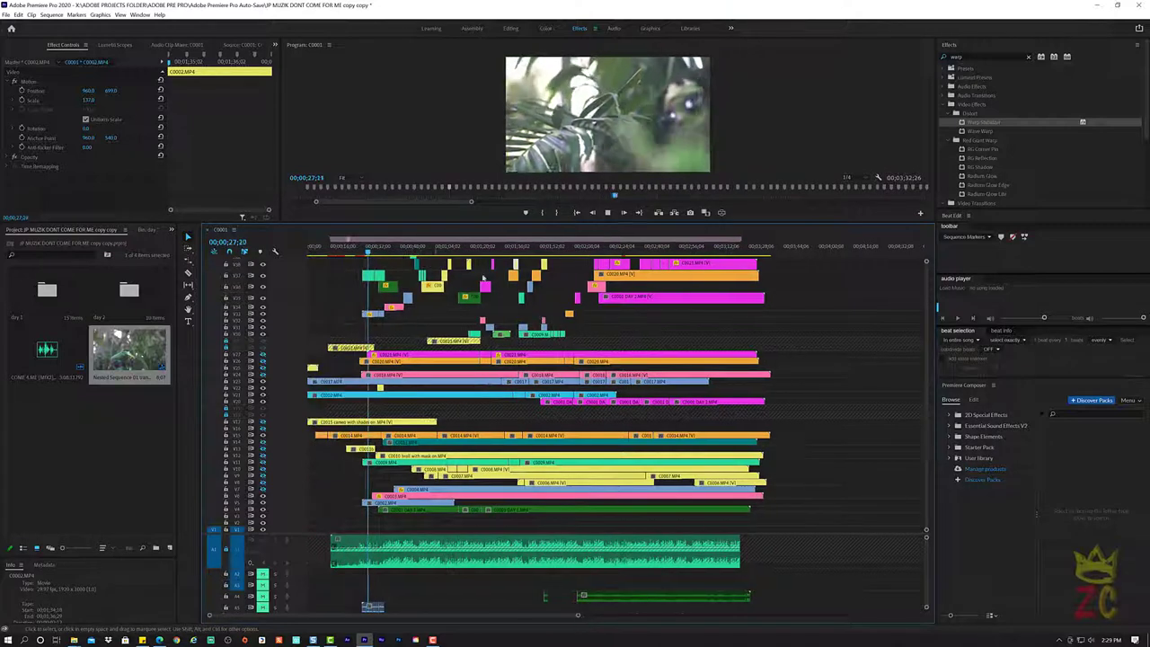
pyautogui.press('space')
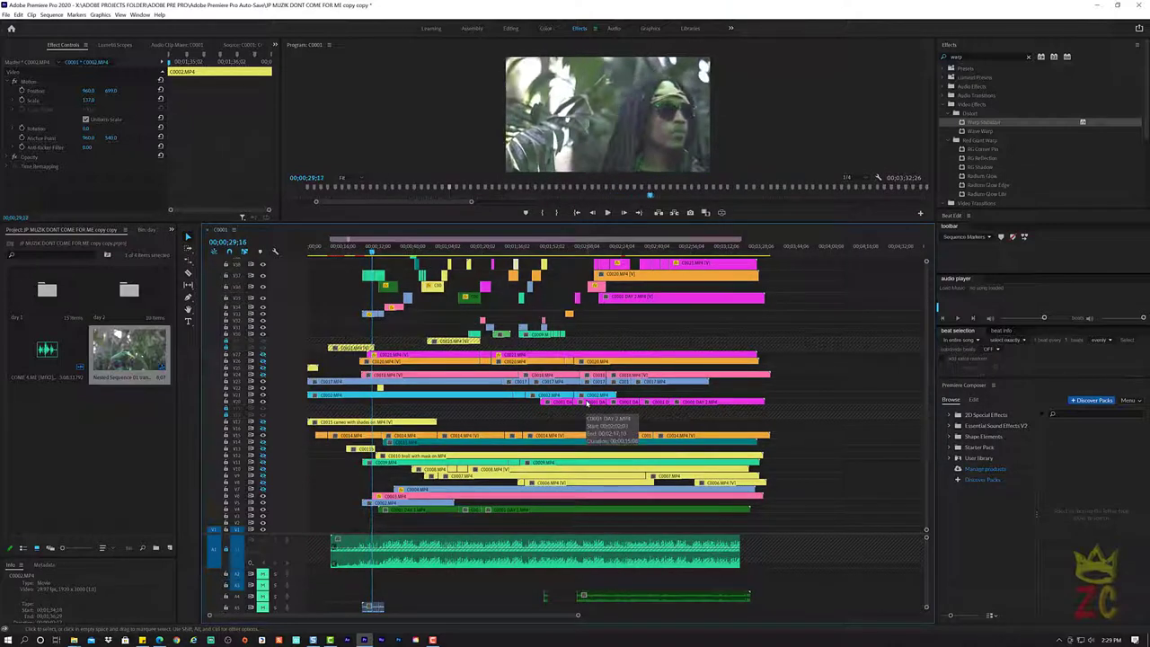